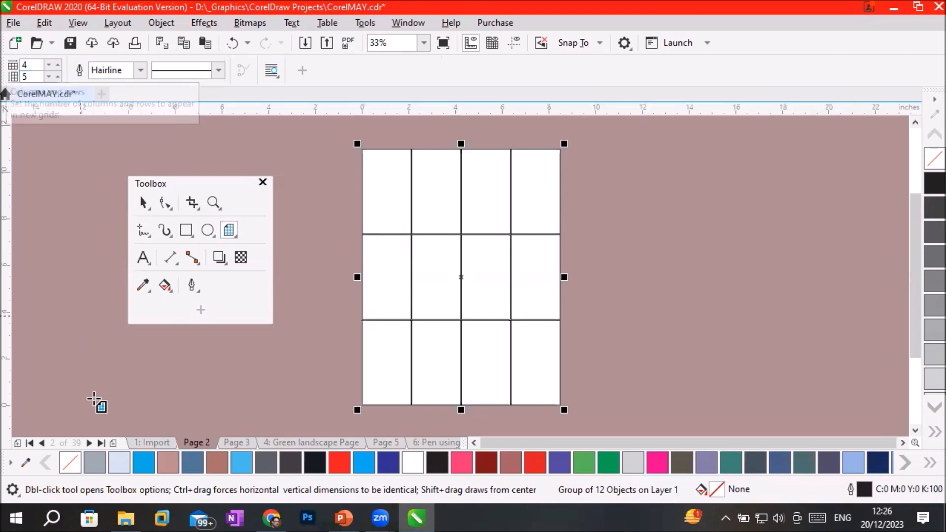
# Add a new page and draw a graph paper grid of 4 columns and 5 rows covering the whole page.
pyautogui.click(112, 441)
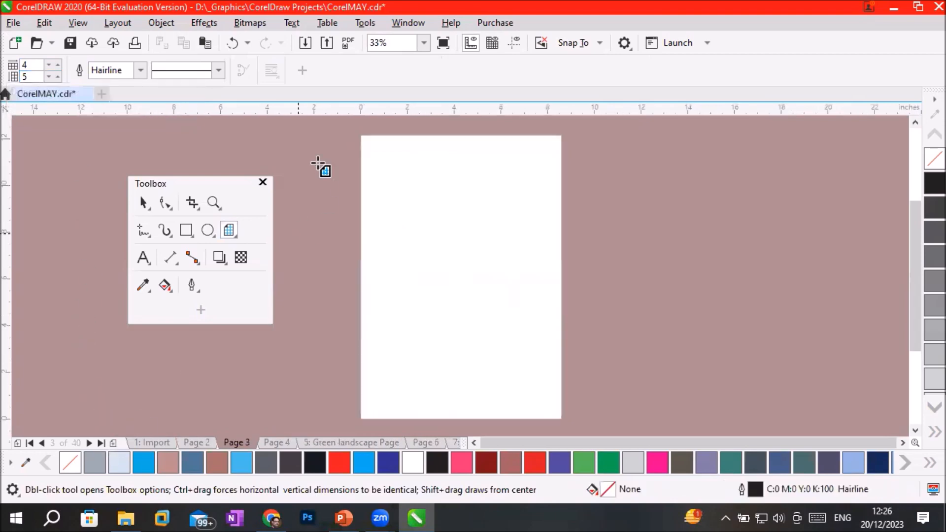
pyautogui.moveTo(361, 136); pyautogui.dragTo(561, 420)
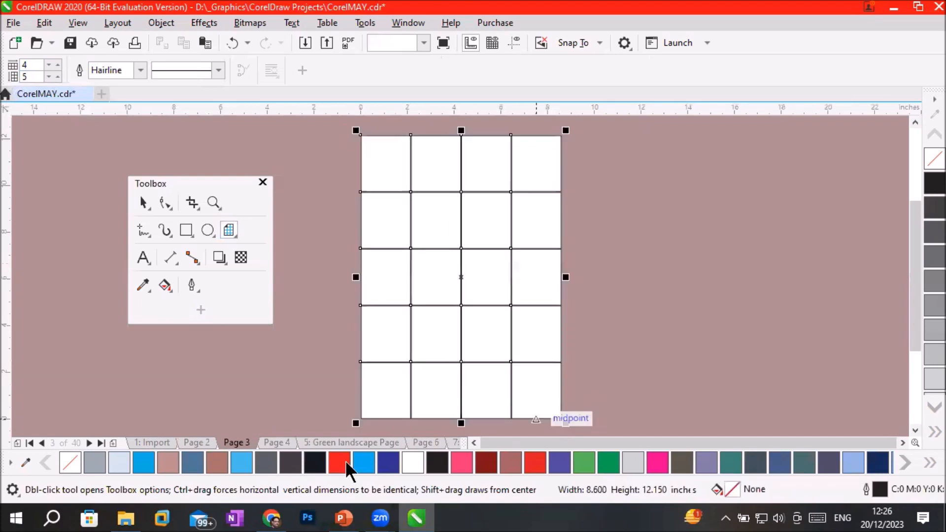
# Add another page and set the graph paper grid to 6 columns and 10 rows.
pyautogui.click(113, 442)
pyautogui.click(57, 65)
pyautogui.click(58, 64)
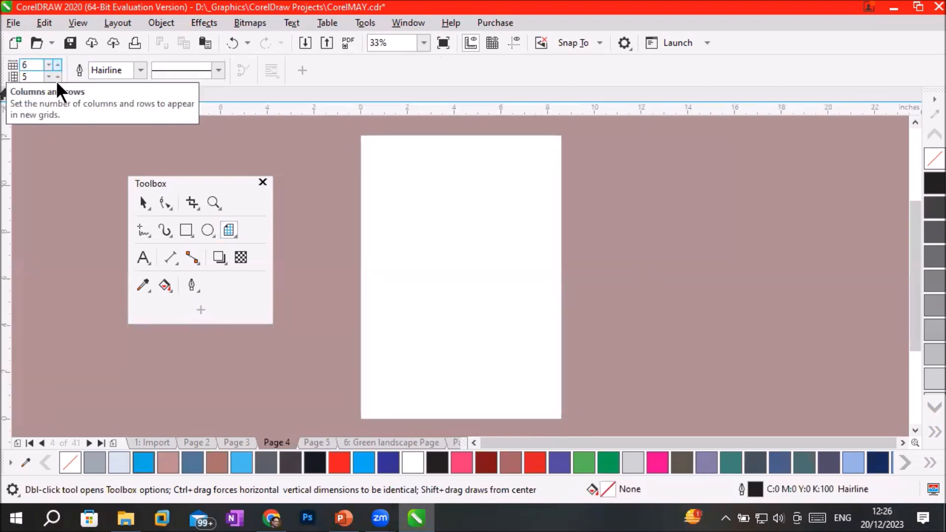
pyautogui.click(58, 77)
pyautogui.click(59, 75)
pyautogui.click(59, 74)
pyautogui.click(58, 74)
pyautogui.click(59, 75)
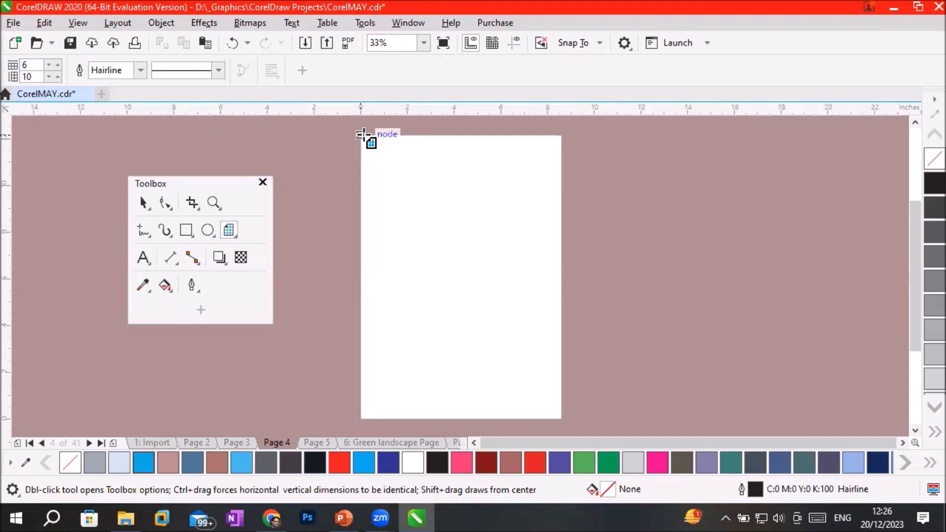
# Set the default outline width for graphics to 8 pt and draw a 6 by 10 grid covering the page.
pyautogui.click(140, 70)
pyautogui.click(122, 184)
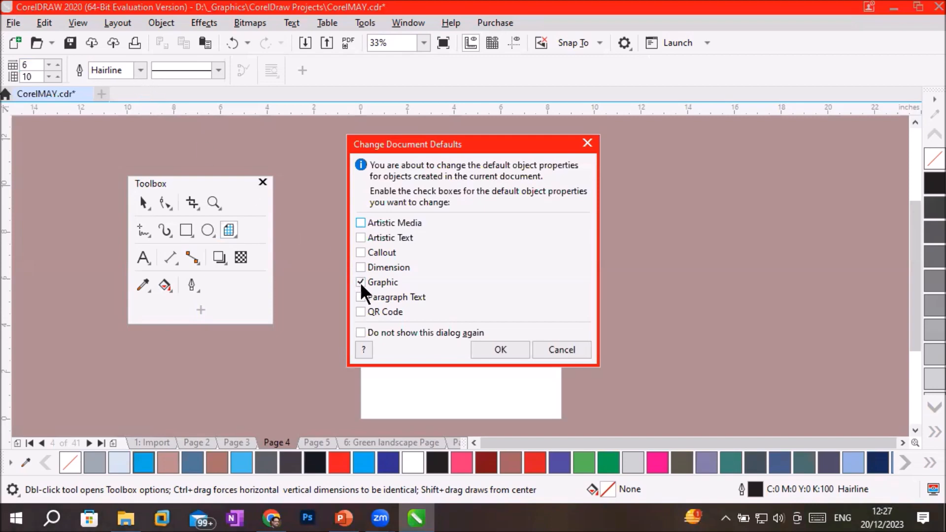
pyautogui.click(499, 350)
pyautogui.moveTo(362, 137); pyautogui.dragTo(562, 418)
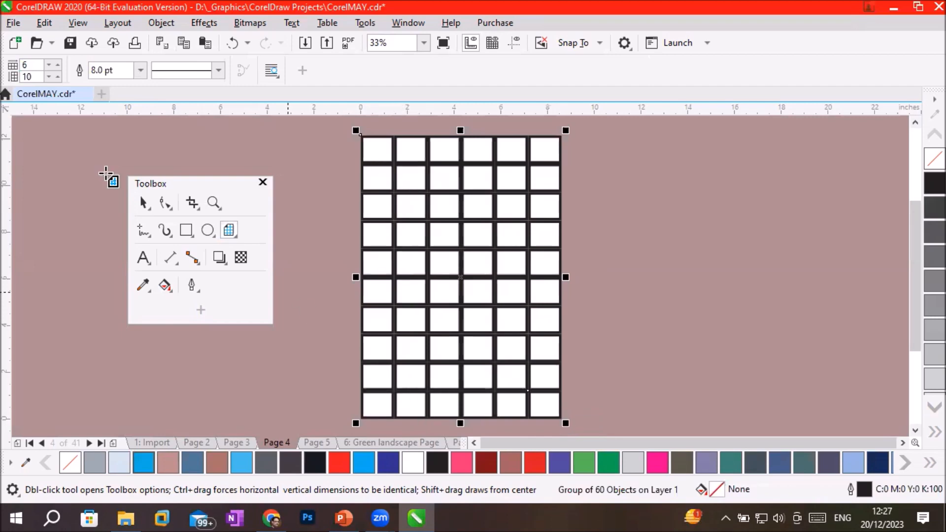
pyautogui.moveTo(37, 64); pyautogui.dragTo(11, 64)
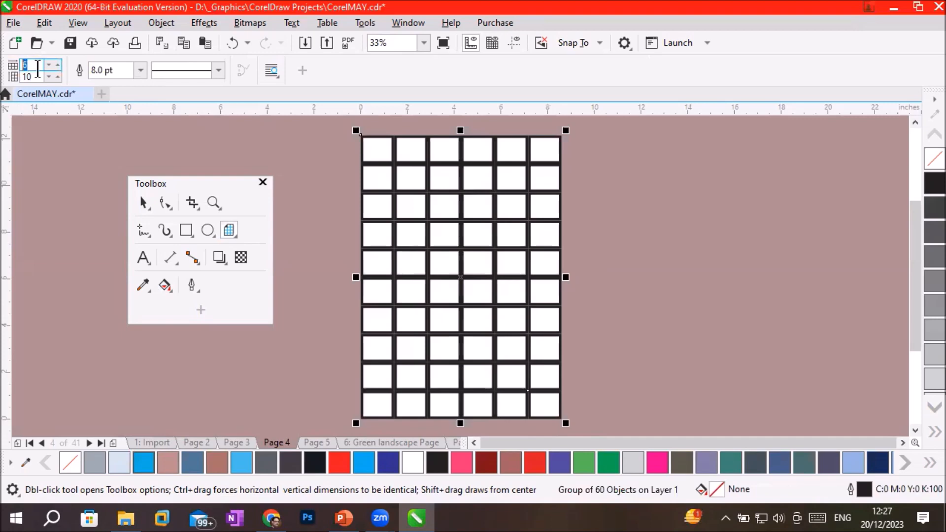
pyautogui.doubleClick(26, 75)
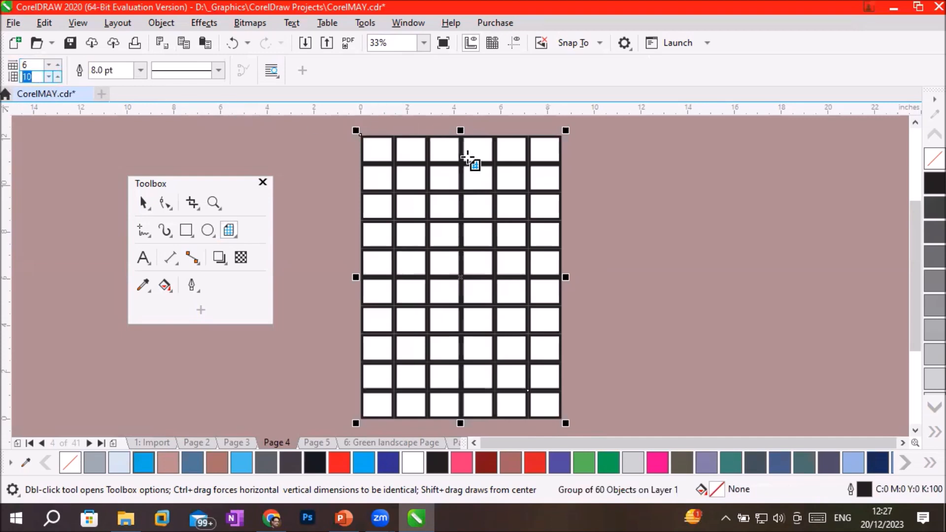
pyautogui.click(122, 70)
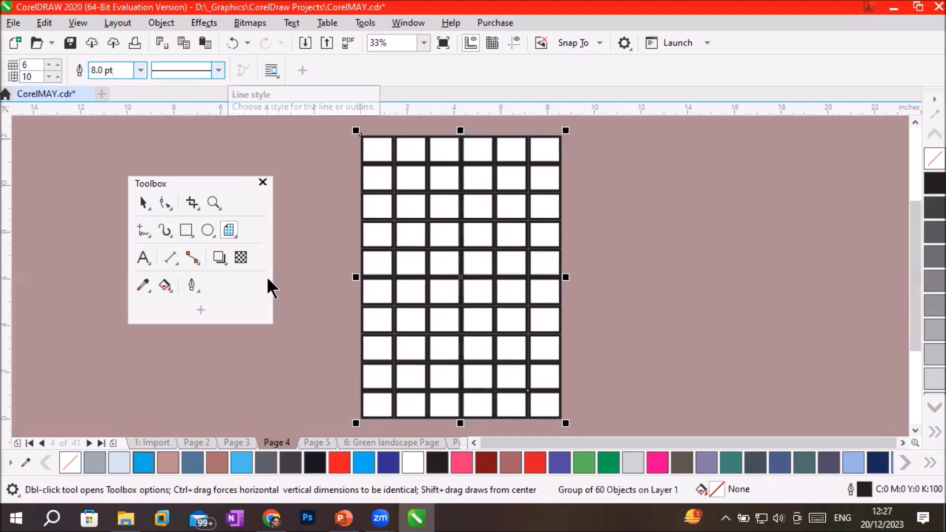
# On a new page, change the default graphic line style to the fine dotted line and draw a full-page 6 by 10 grid.
pyautogui.click(117, 439)
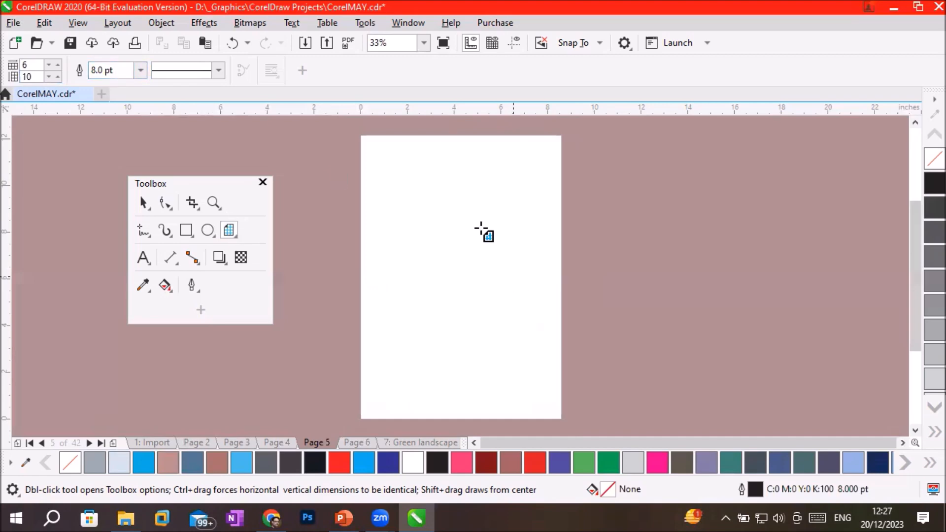
pyautogui.click(218, 70)
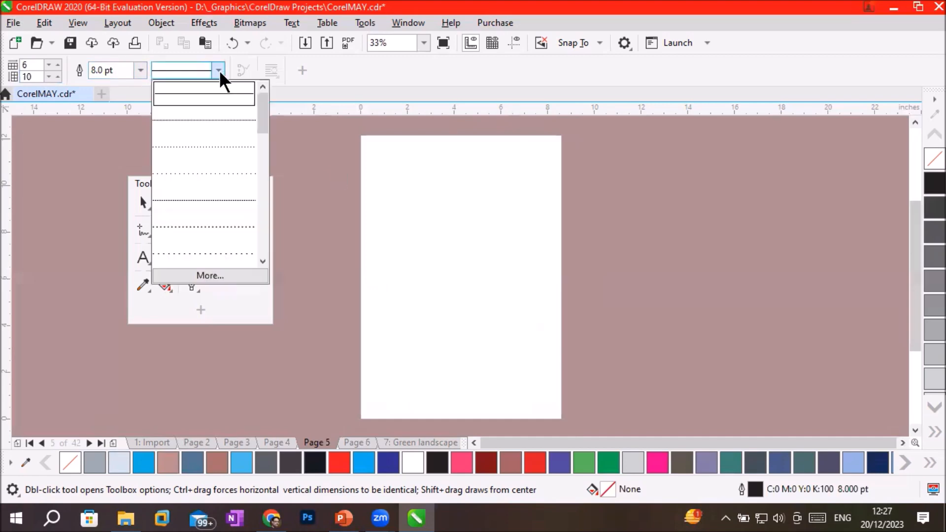
pyautogui.click(214, 121)
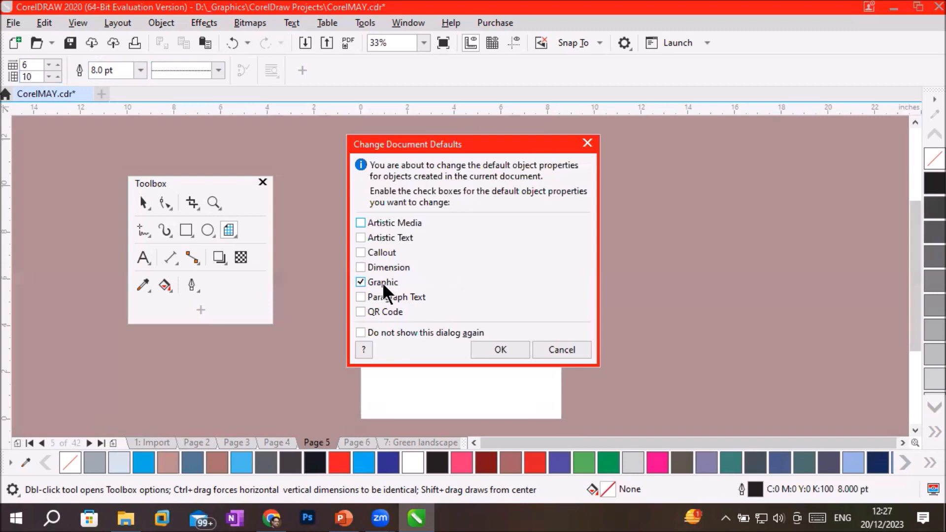
pyautogui.click(497, 347)
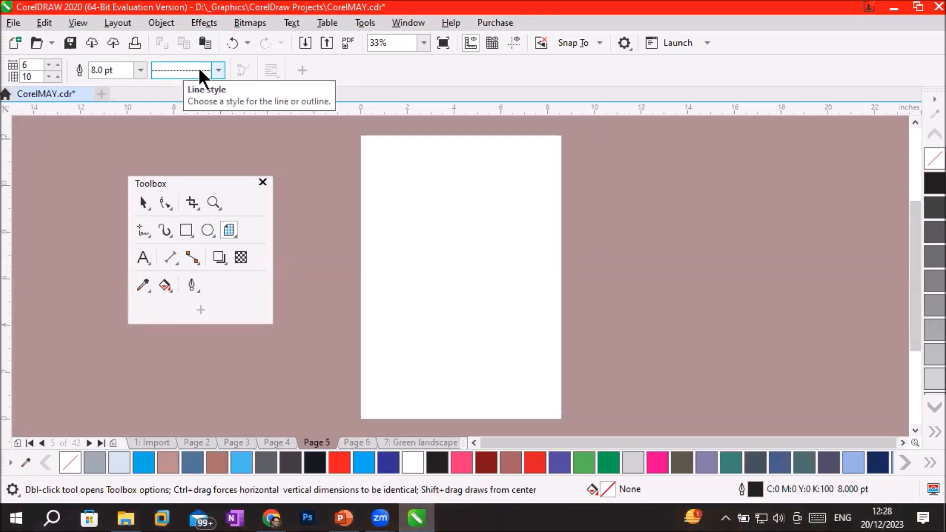
pyautogui.moveTo(359, 135)
pyautogui.mouseDown()
pyautogui.moveTo(429, 251)
pyautogui.moveTo(560, 420)
pyautogui.mouseUp()
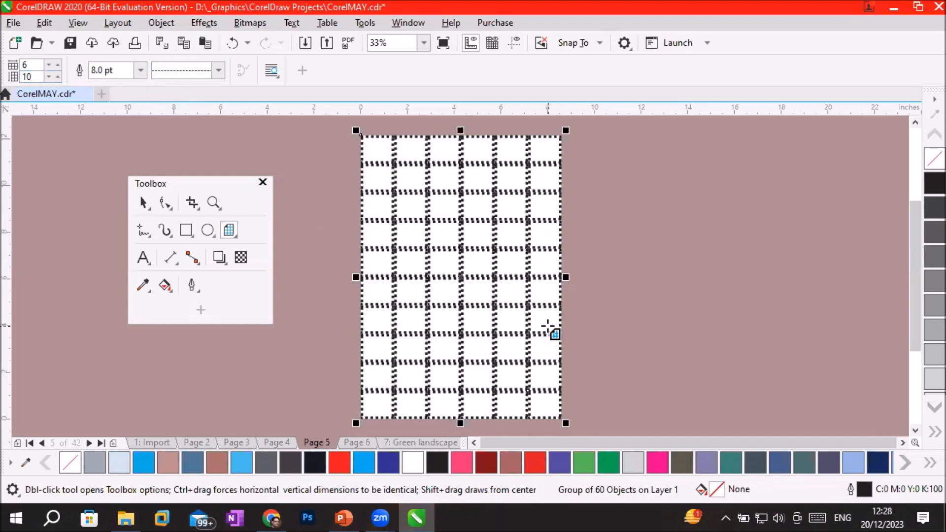
# Examine the dotted grid up close and compare it with the grids on pages 3 and 4.
pyautogui.scroll(4, 469, 192)
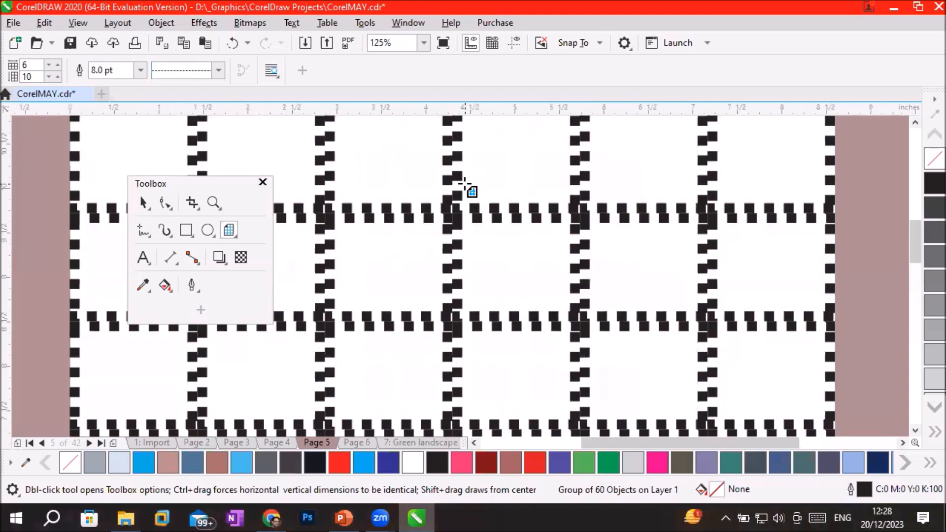
pyautogui.scroll(-5, 427, 213)
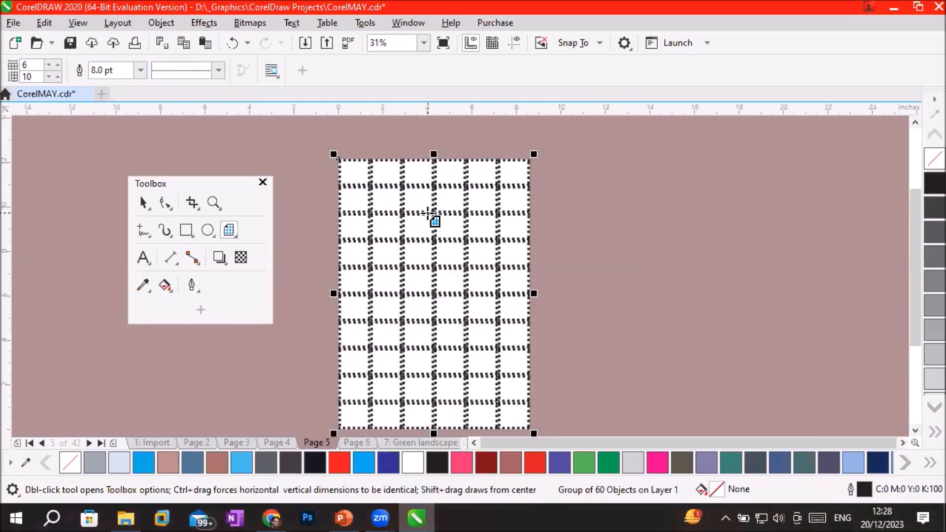
pyautogui.scroll(2, 428, 213)
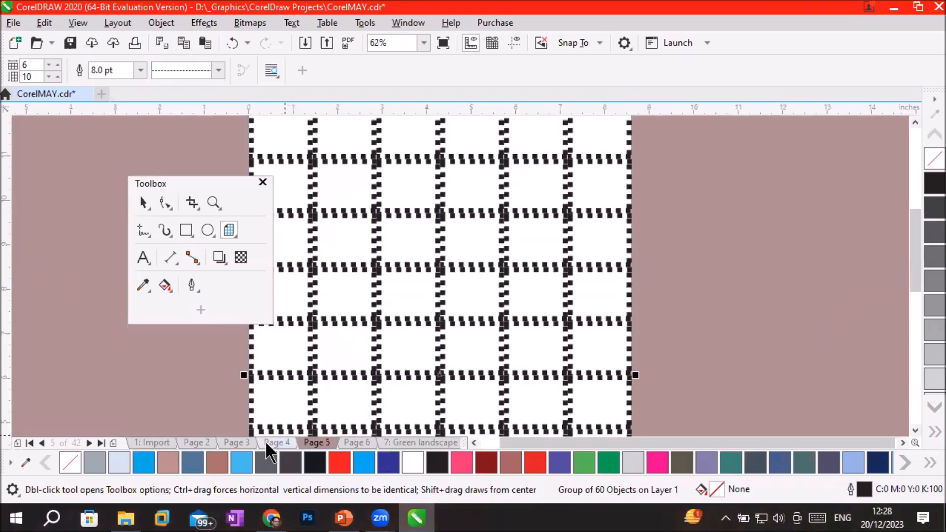
pyautogui.click(267, 441)
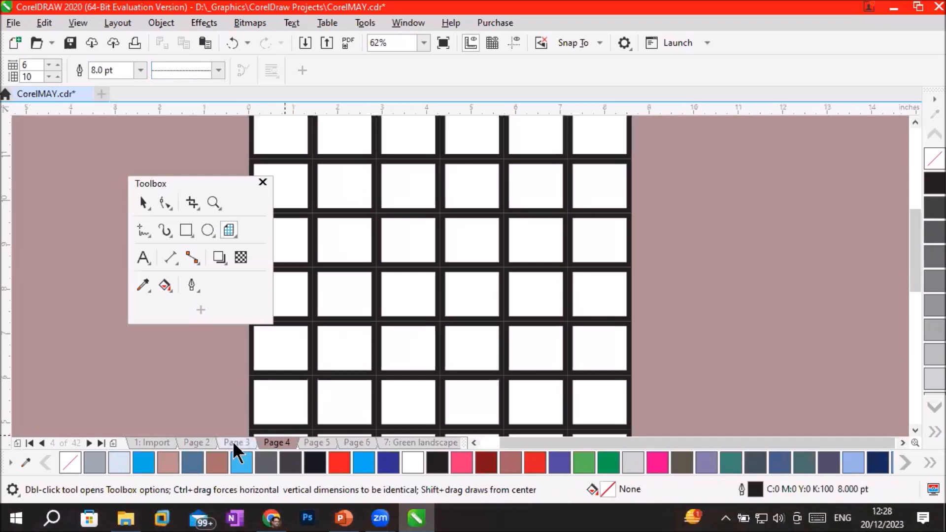
pyautogui.click(233, 440)
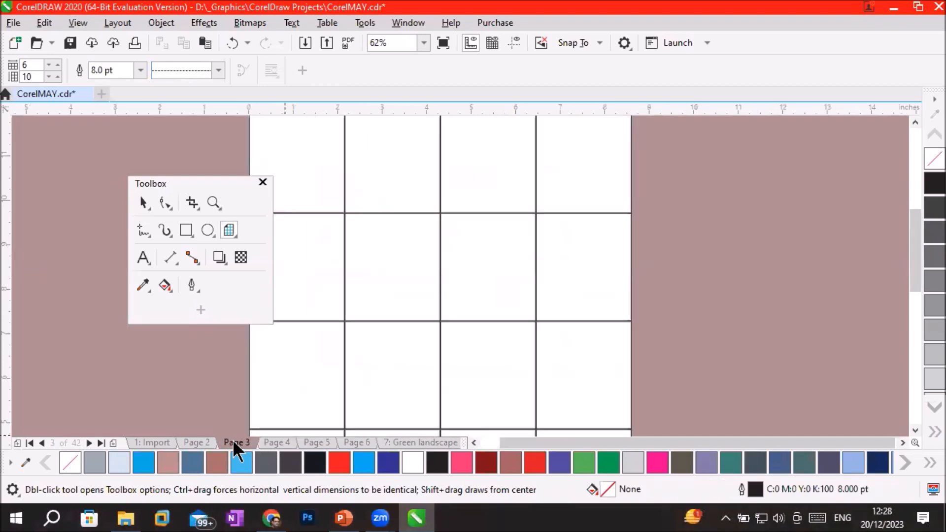
pyautogui.click(279, 441)
pyautogui.scroll(-1, 416, 322)
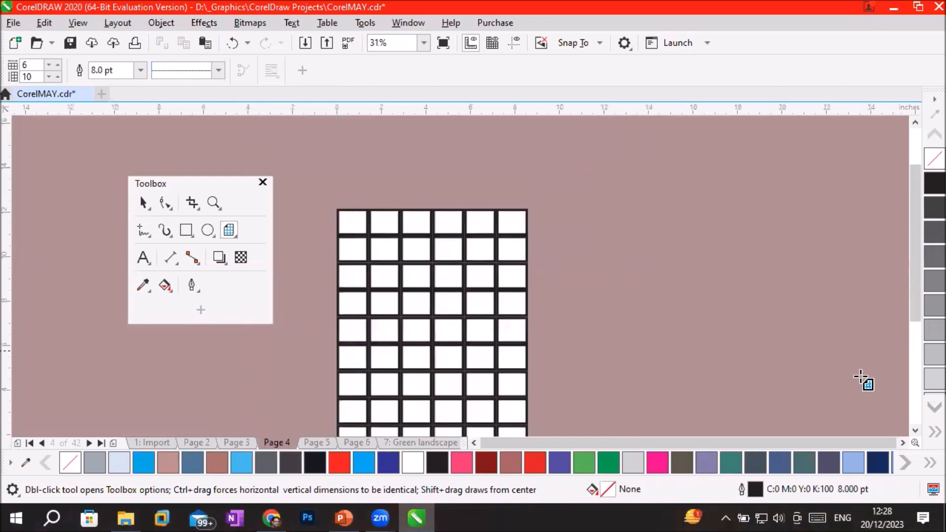
pyautogui.click(914, 429)
pyautogui.click(913, 429)
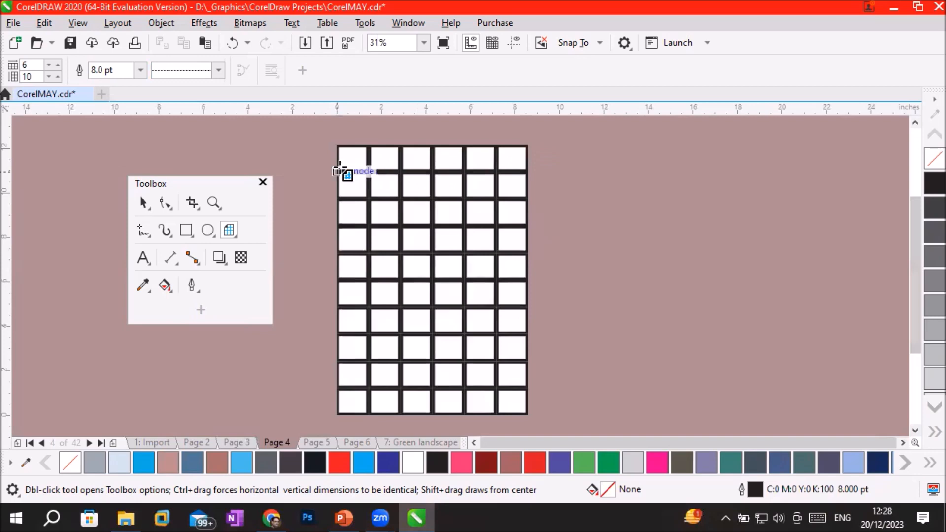
pyautogui.scroll(1, 348, 161)
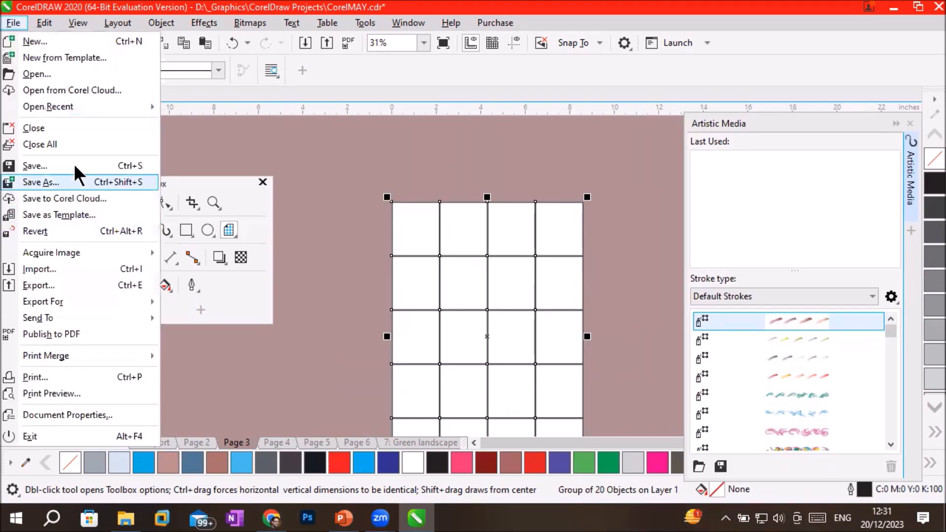
# Import the cat photo Ani- (6).jpg from the ButterflyAnimals folder and place it about 6.12 by 10.79 inches over the page 3 grid.
pyautogui.click(67, 269)
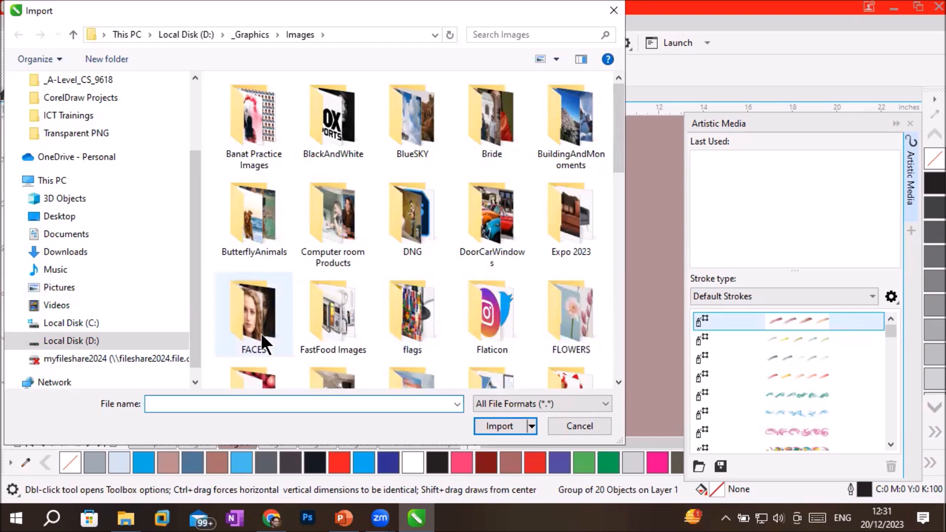
pyautogui.doubleClick(249, 212)
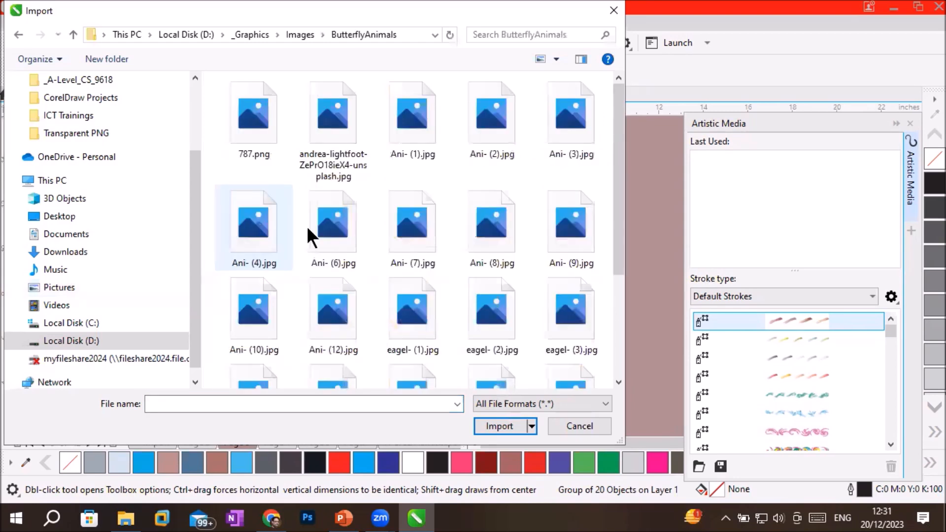
pyautogui.scroll(-3, 515, 306)
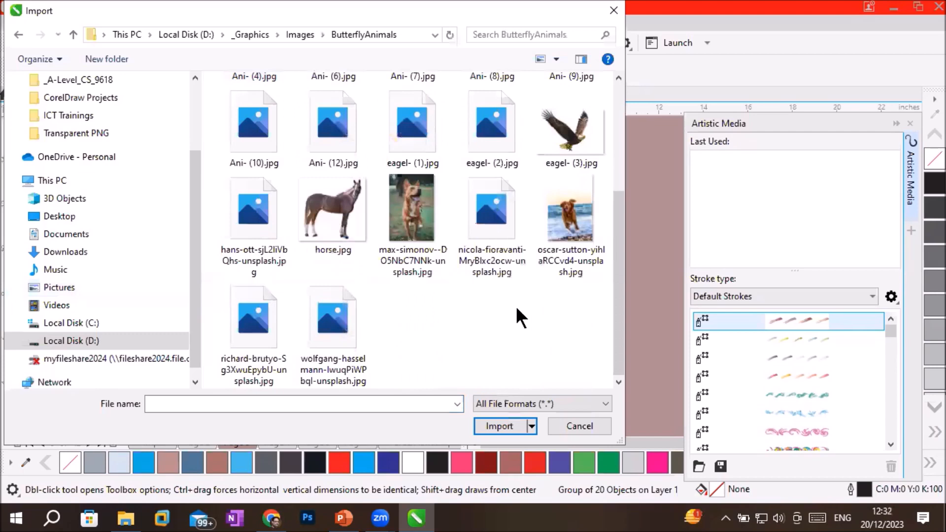
pyautogui.scroll(3, 516, 306)
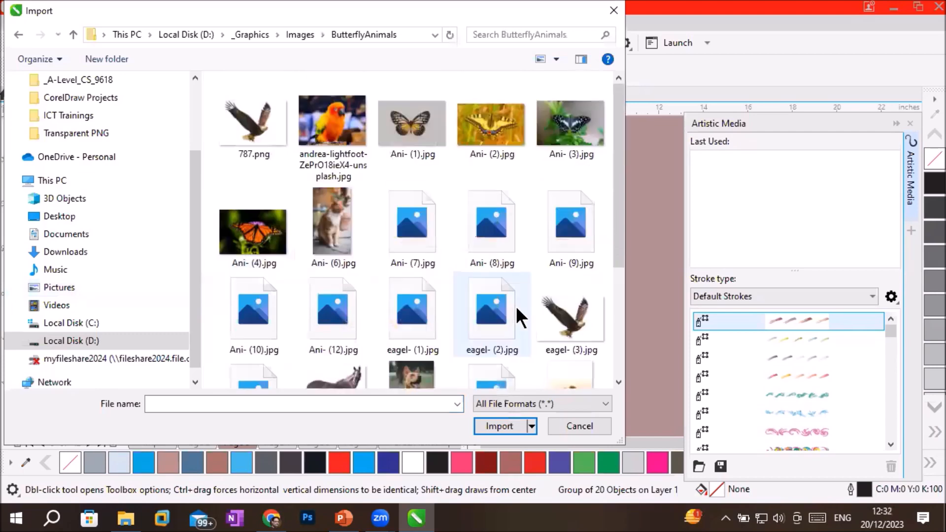
pyautogui.click(336, 117)
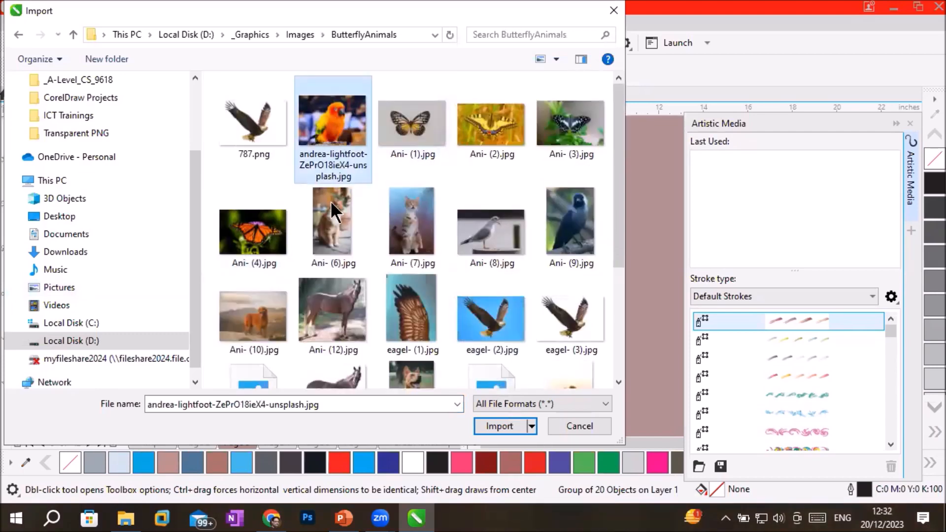
pyautogui.click(326, 226)
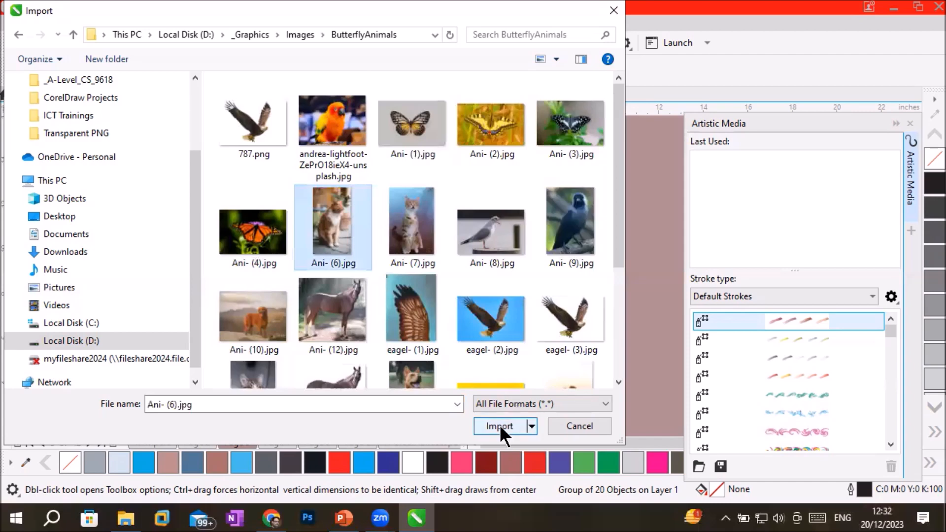
pyautogui.click(500, 424)
pyautogui.moveTo(331, 178); pyautogui.dragTo(565, 423)
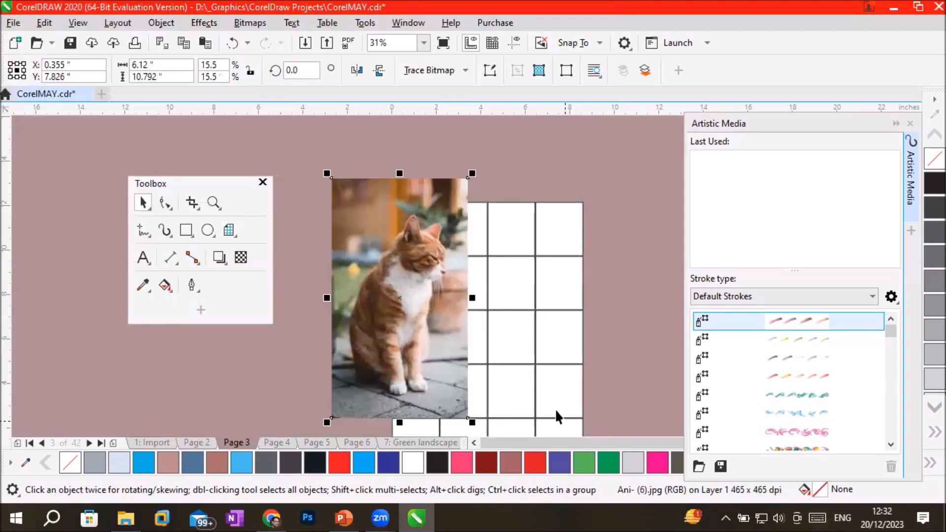
# Shift the cat photo toward the grid's left side and PowerClip it inside the 4 by 5 grid.
pyautogui.moveTo(406, 275); pyautogui.dragTo(374, 298)
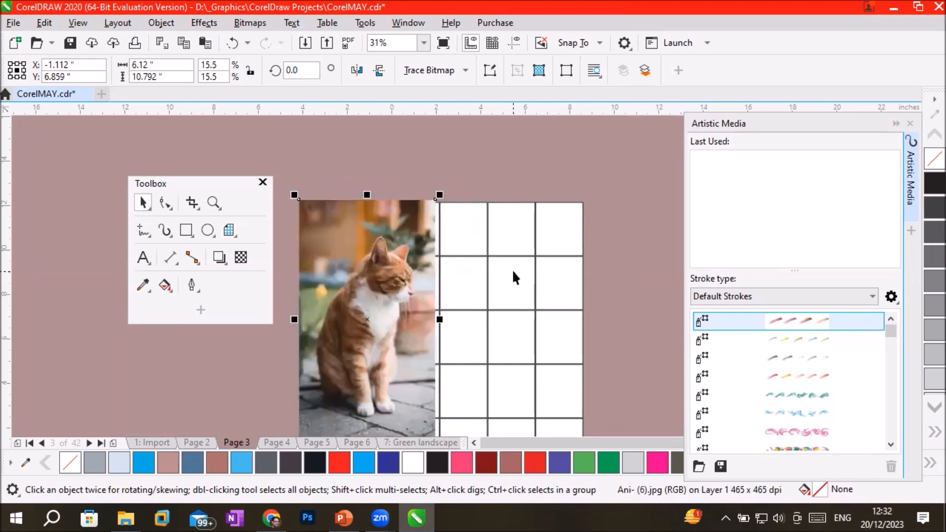
pyautogui.rightClick(410, 286)
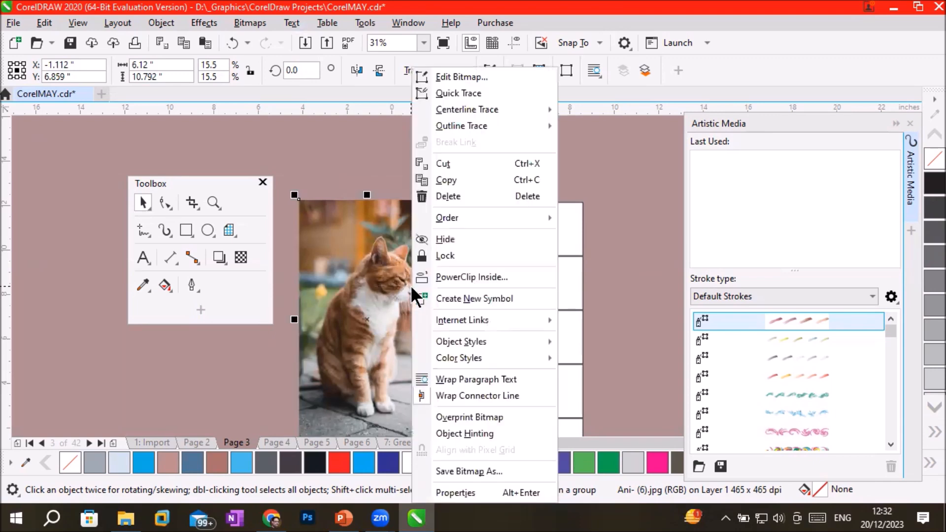
pyautogui.click(468, 277)
pyautogui.click(547, 262)
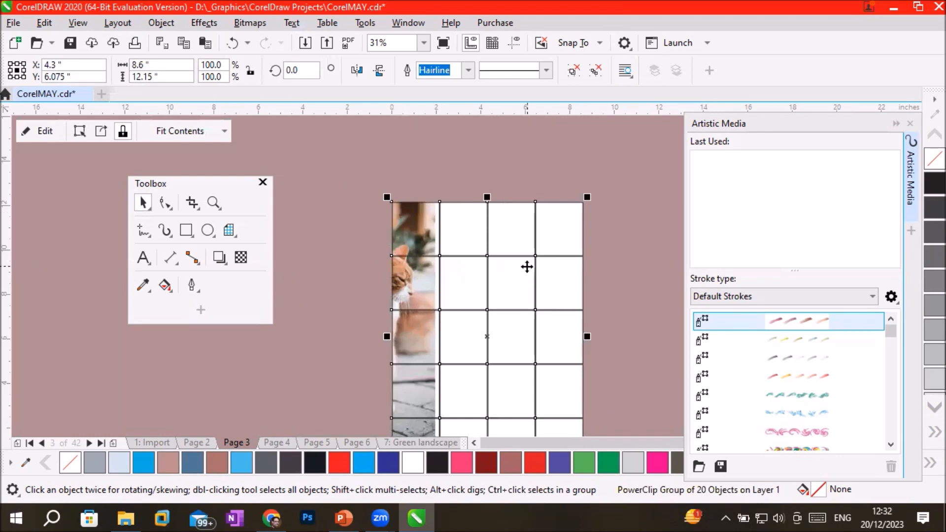
# Fit the clipped cat photo to the grid with Stretch to Fill and deselect the grid.
pyautogui.click(222, 131)
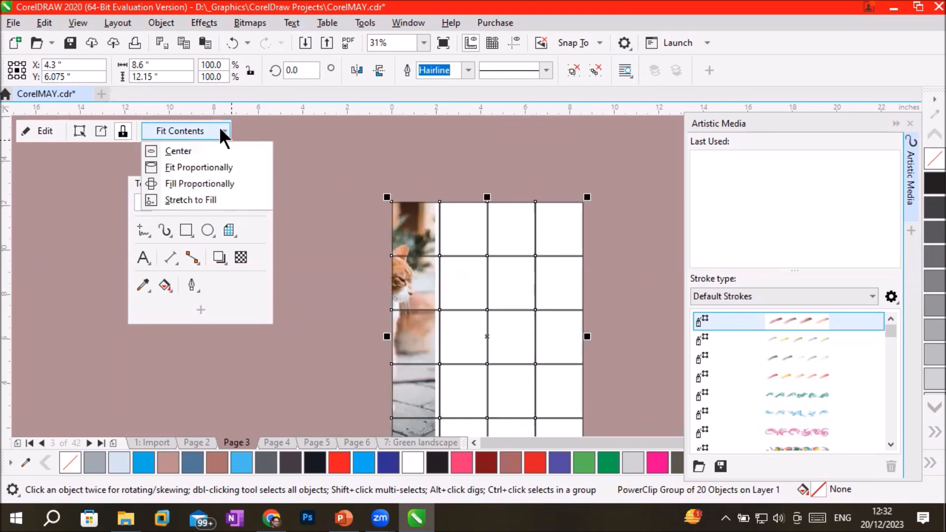
pyautogui.click(198, 199)
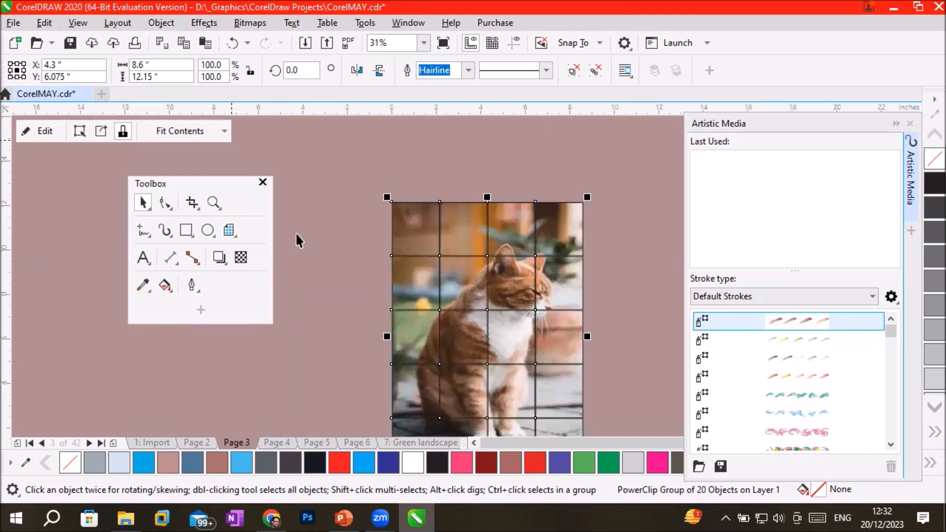
pyautogui.click(617, 388)
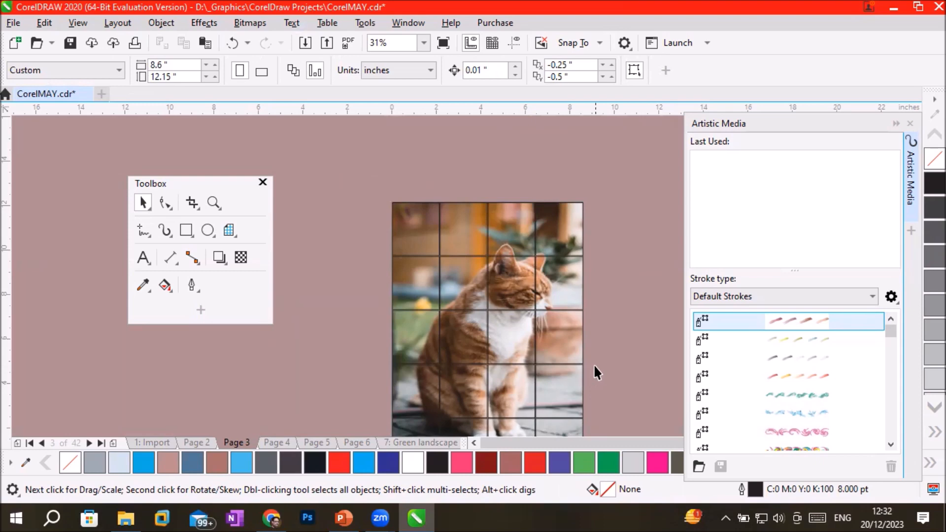
# Ungroup the cat-filled PowerClip grid on page 3 into separate tiles, deselect them and collapse the Artistic Media docker.
pyautogui.scroll(-3, 630, 378)
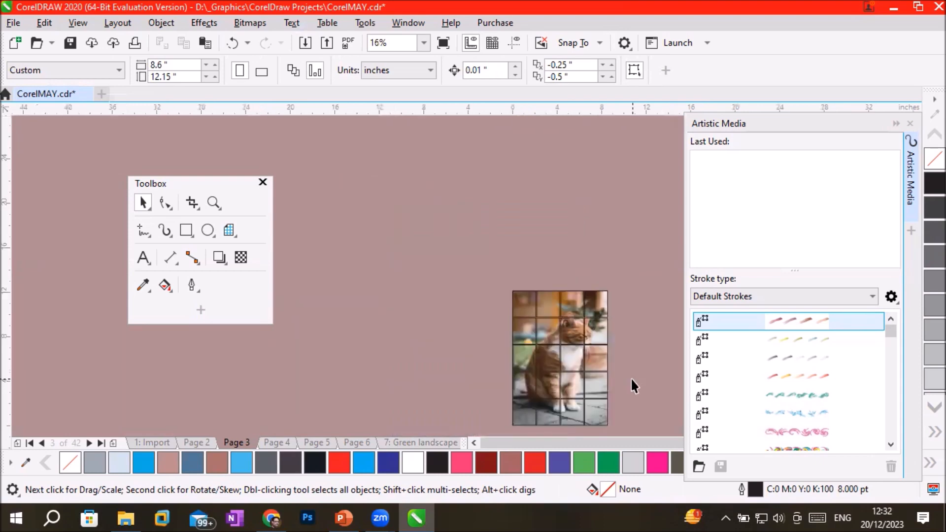
pyautogui.scroll(3, 638, 415)
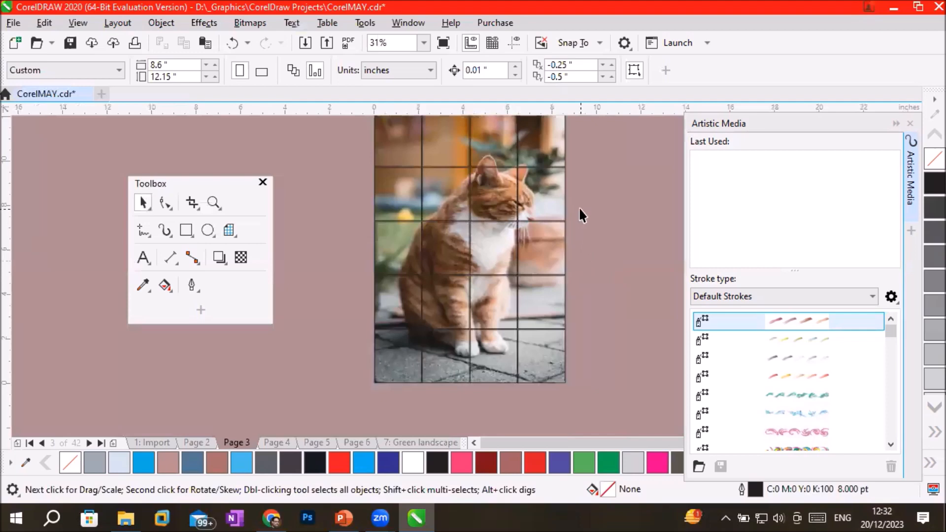
pyautogui.click(503, 200)
pyautogui.rightClick(504, 200)
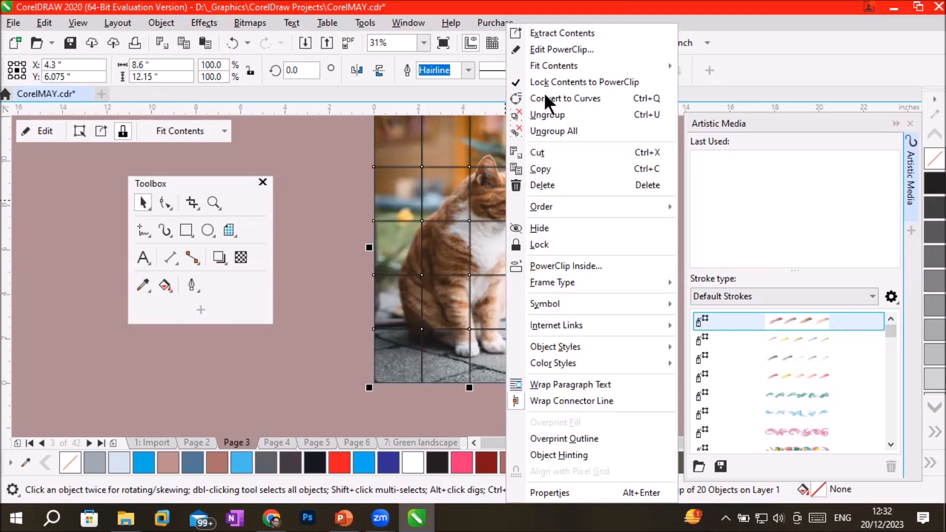
pyautogui.click(548, 114)
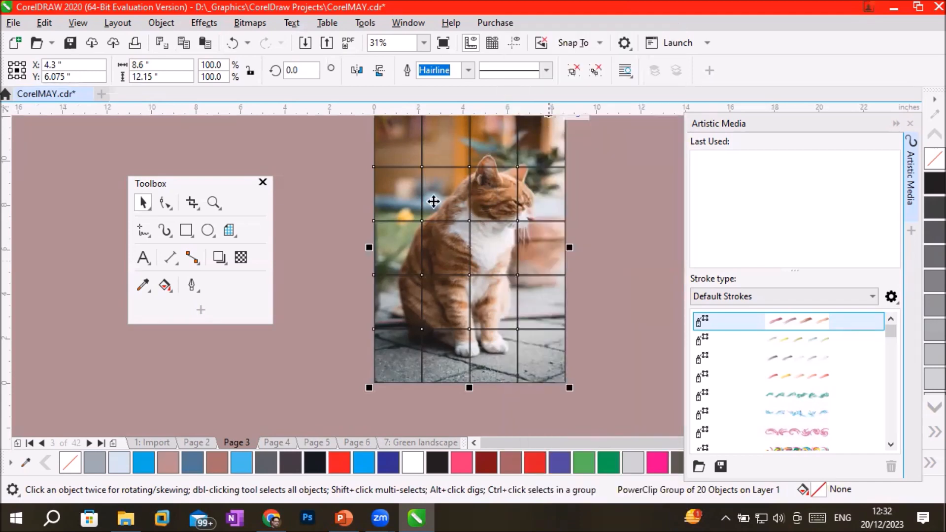
pyautogui.click(341, 252)
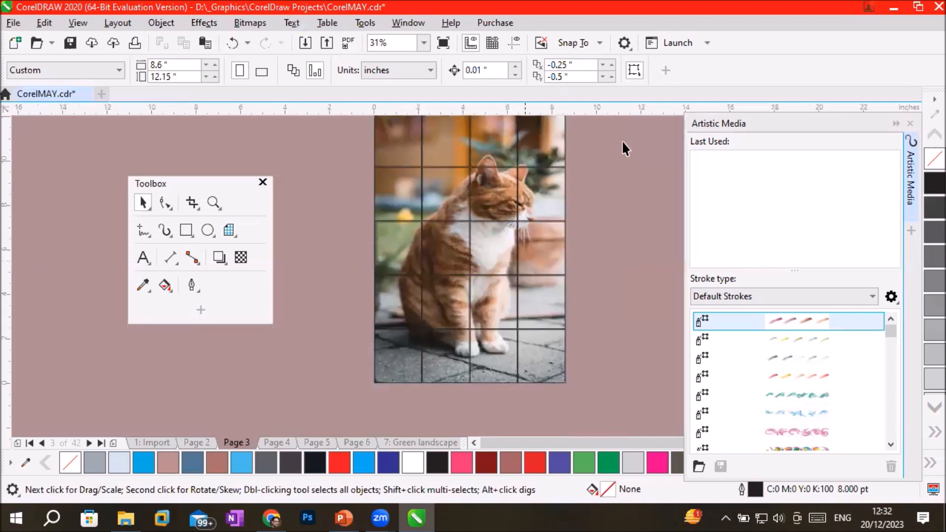
pyautogui.click(895, 123)
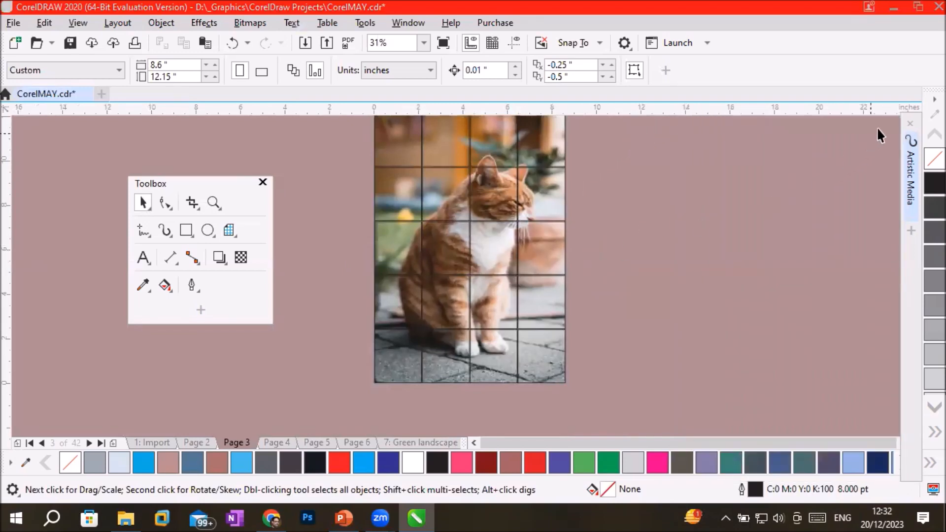
# Pull the lower four tiles of the grid's rightmost column outward, away from the cat picture.
pyautogui.click(557, 156)
pyautogui.click(556, 196)
pyautogui.moveTo(556, 196); pyautogui.dragTo(614, 195)
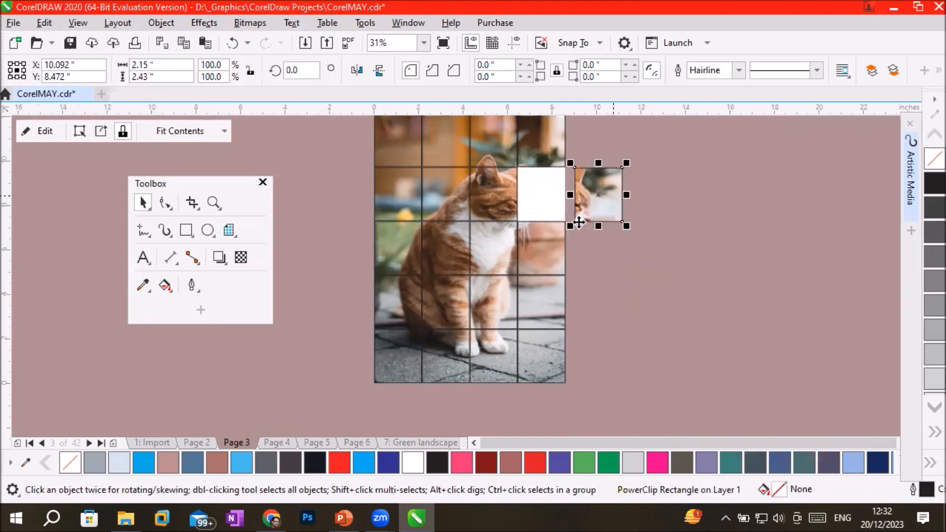
pyautogui.moveTo(552, 252); pyautogui.dragTo(604, 259)
pyautogui.moveTo(552, 297); pyautogui.dragTo(586, 321)
pyautogui.moveTo(551, 351); pyautogui.dragTo(582, 387)
# Spread the middle tiles of the two lowest rows apart and shift the white chest tile slightly to the right.
pyautogui.moveTo(489, 350); pyautogui.dragTo(442, 397)
pyautogui.moveTo(507, 311); pyautogui.dragTo(528, 318)
pyautogui.moveTo(448, 303); pyautogui.dragTo(461, 311)
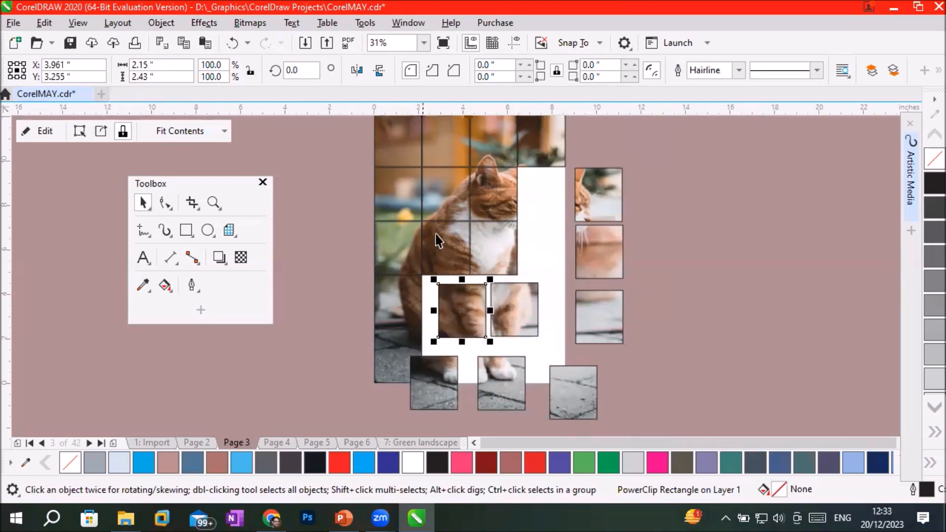
pyautogui.moveTo(515, 249); pyautogui.dragTo(525, 247)
# Shuffle the torso, face, background and chest-side tiles into each other's gaps to scramble the cat picture.
pyautogui.moveTo(449, 255); pyautogui.dragTo(545, 192)
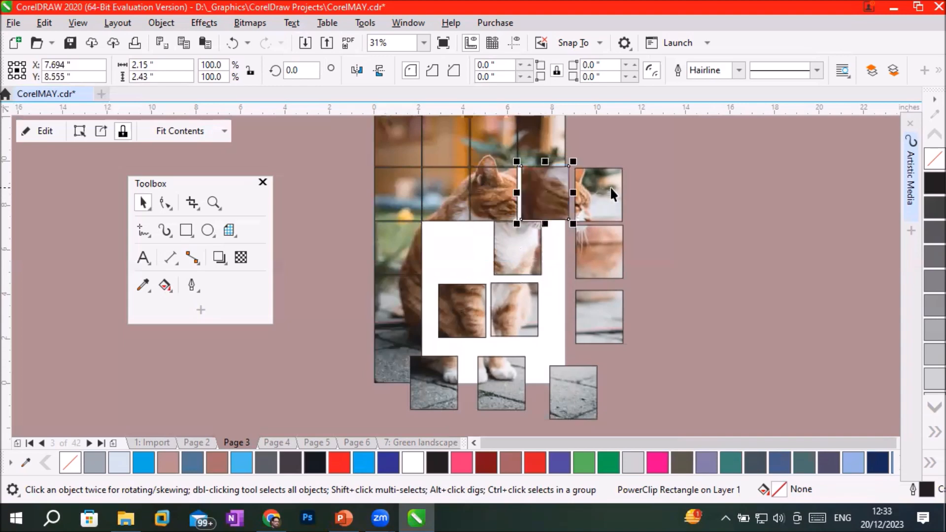
pyautogui.moveTo(449, 249)
pyautogui.mouseDown()
pyautogui.moveTo(466, 247)
pyautogui.moveTo(456, 255)
pyautogui.mouseUp()
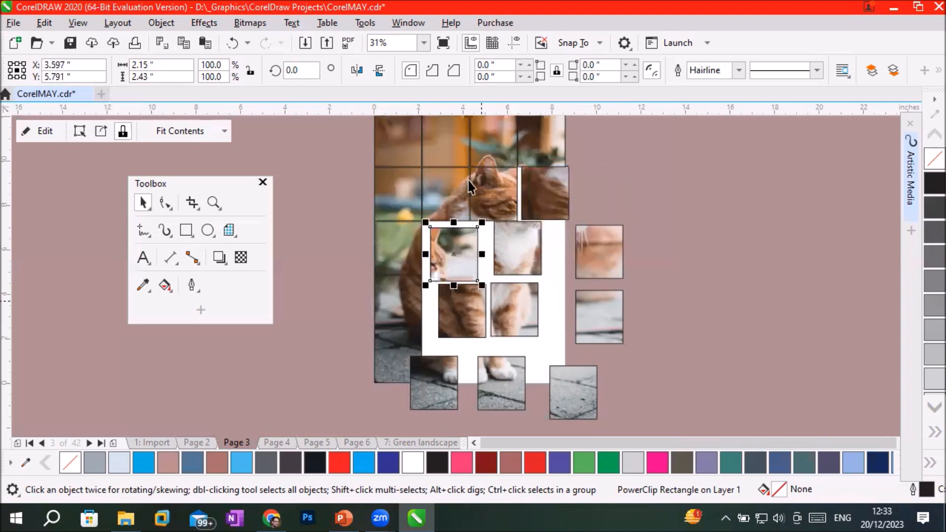
pyautogui.moveTo(497, 194)
pyautogui.mouseDown()
pyautogui.moveTo(563, 250)
pyautogui.moveTo(617, 251)
pyautogui.moveTo(598, 193)
pyautogui.moveTo(511, 185)
pyautogui.moveTo(520, 200)
pyautogui.moveTo(513, 197)
pyautogui.mouseUp()
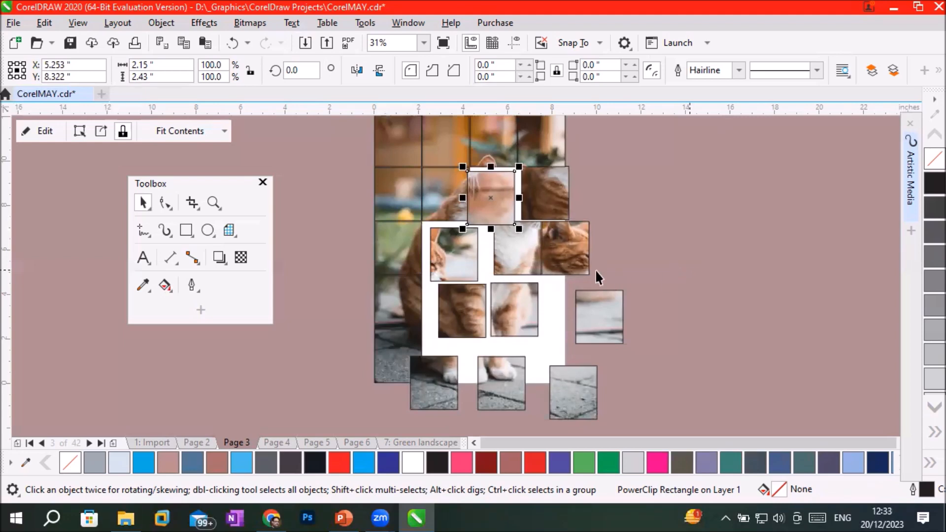
pyautogui.scroll(4, 542, 214)
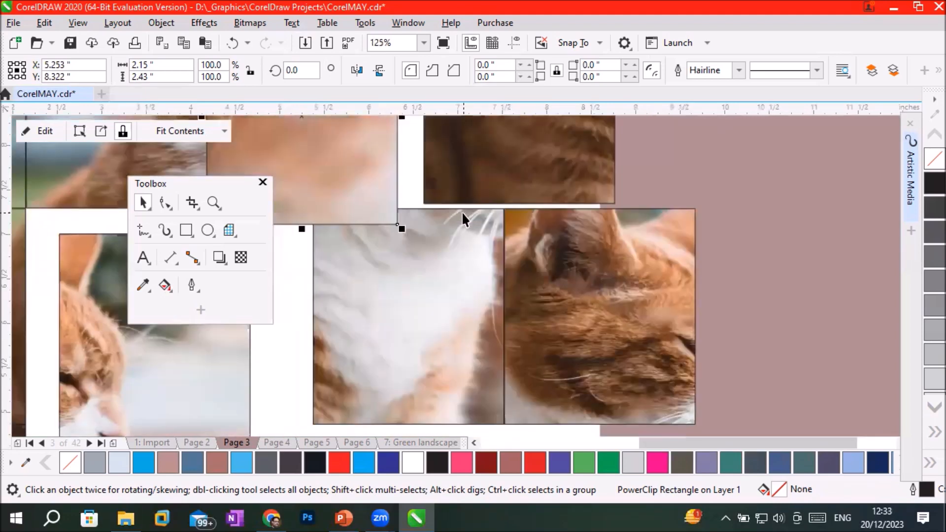
pyautogui.scroll(-2, 462, 211)
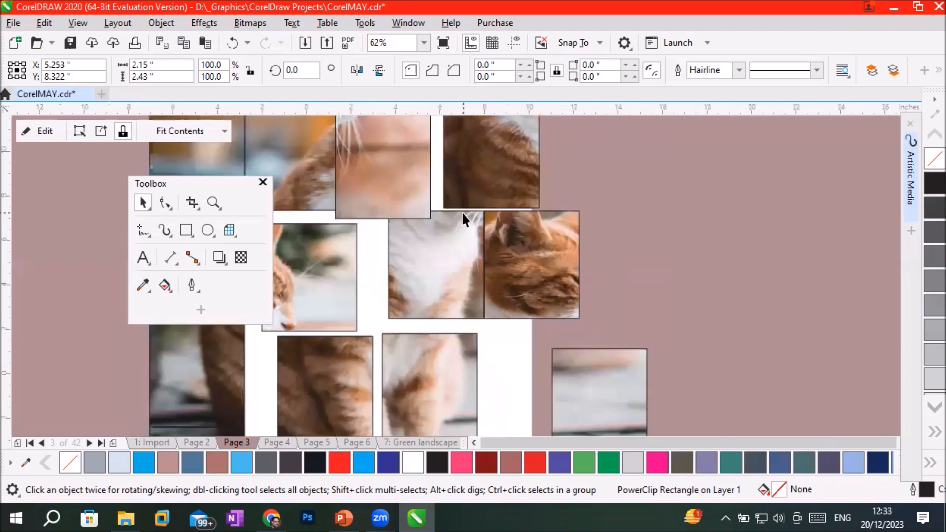
pyautogui.scroll(-2, 462, 211)
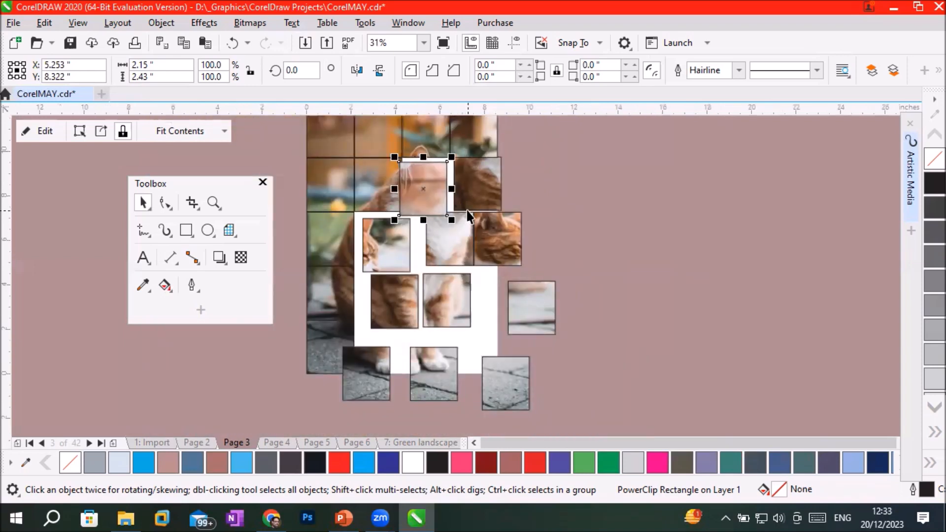
# Ungroup the 4 by 3 grid on page 2 into separate rectangles and deselect them.
pyautogui.click(203, 438)
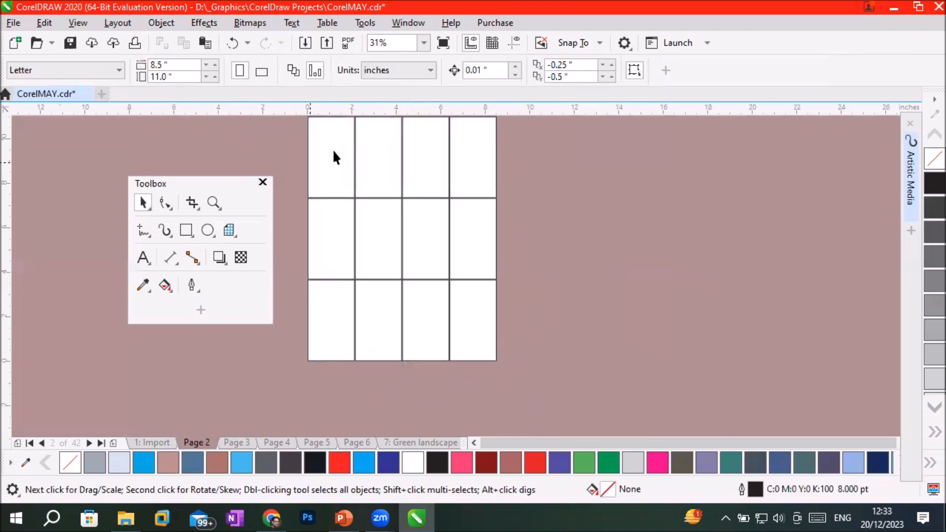
pyautogui.click(382, 148)
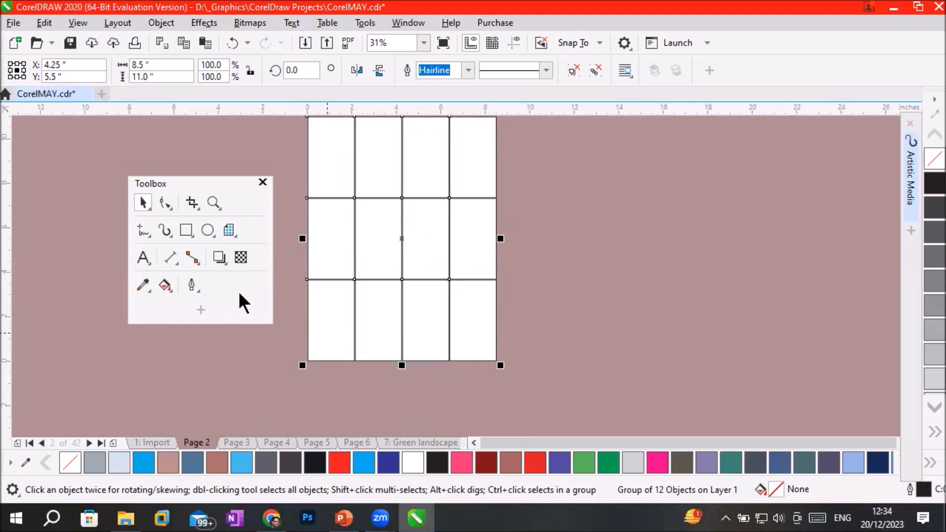
pyautogui.click(225, 232)
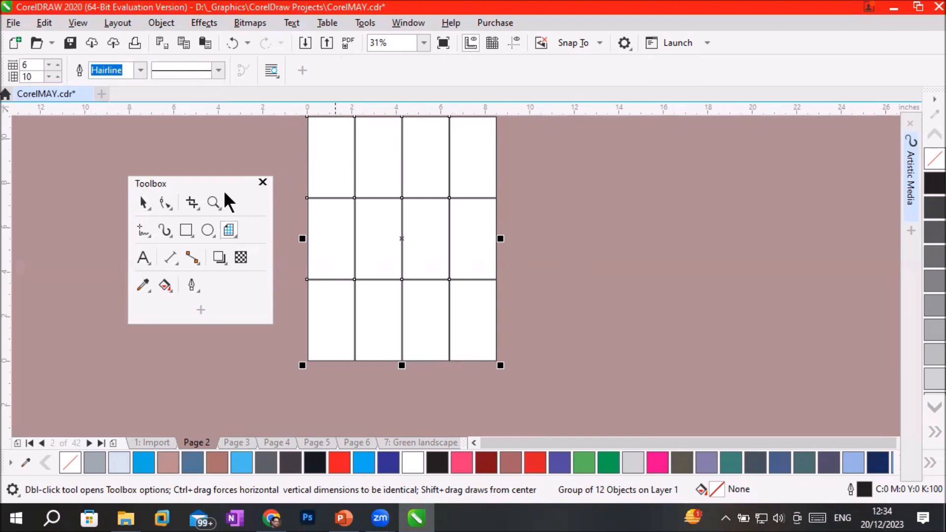
pyautogui.click(146, 204)
pyautogui.rightClick(391, 187)
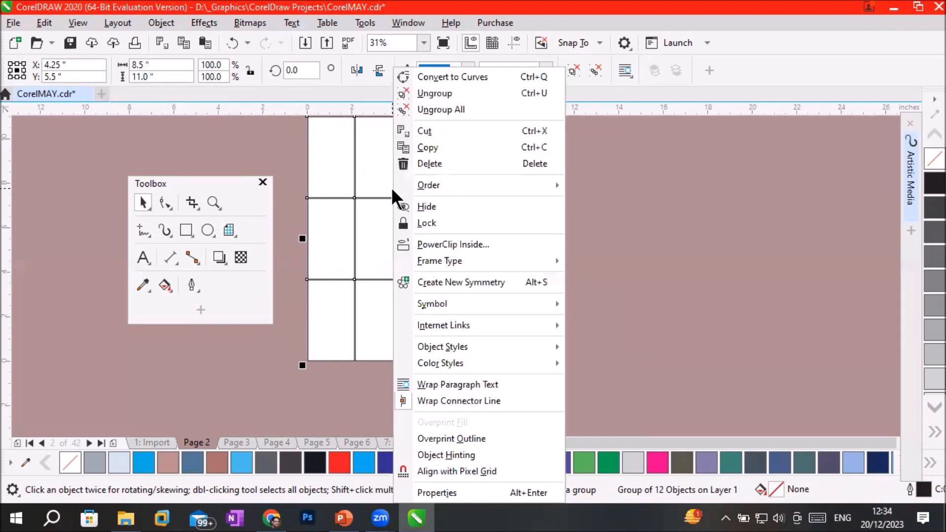
pyautogui.click(458, 93)
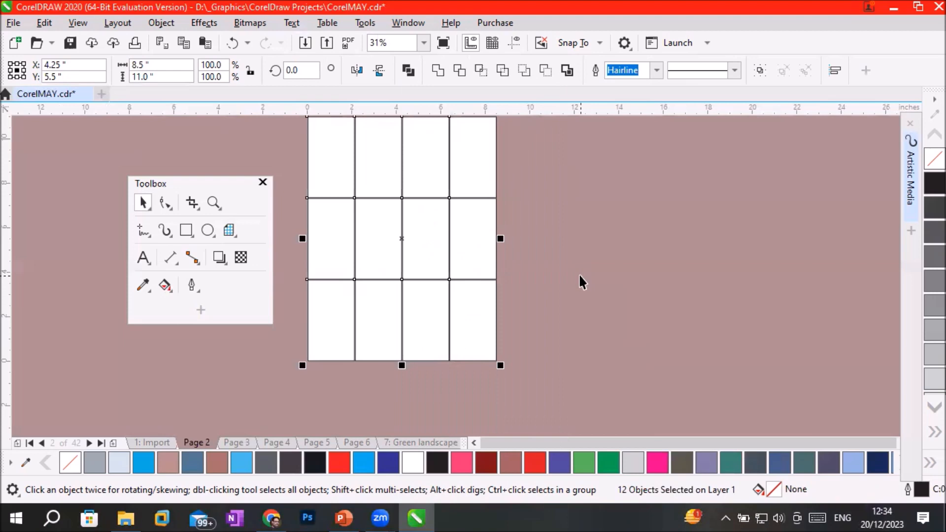
pyautogui.click(329, 156)
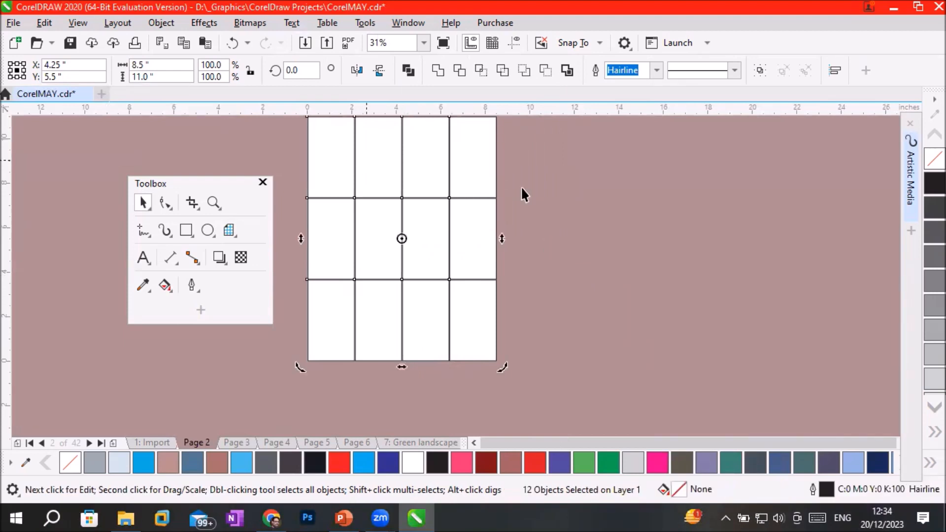
pyautogui.click(537, 179)
# Delete the four rectangles in the top row of the page 2 grid.
pyautogui.scroll(-1, 536, 173)
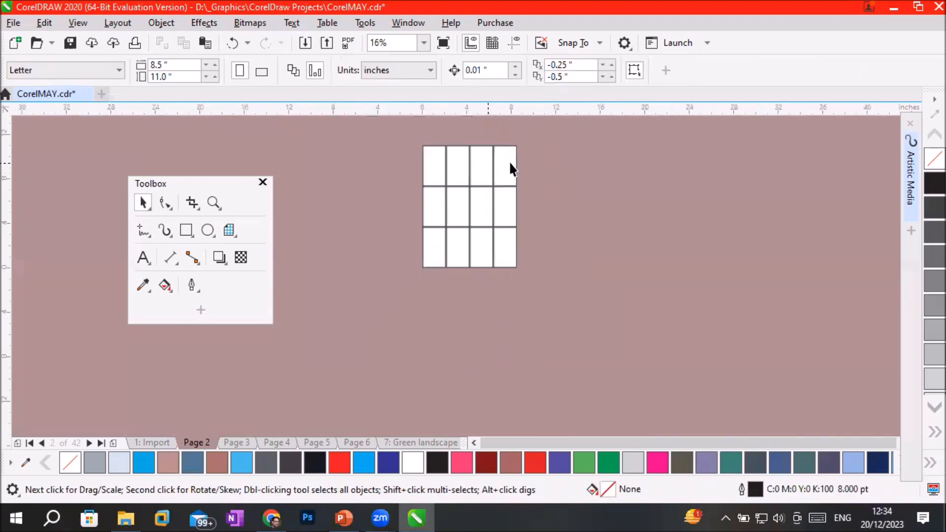
pyautogui.click(502, 164)
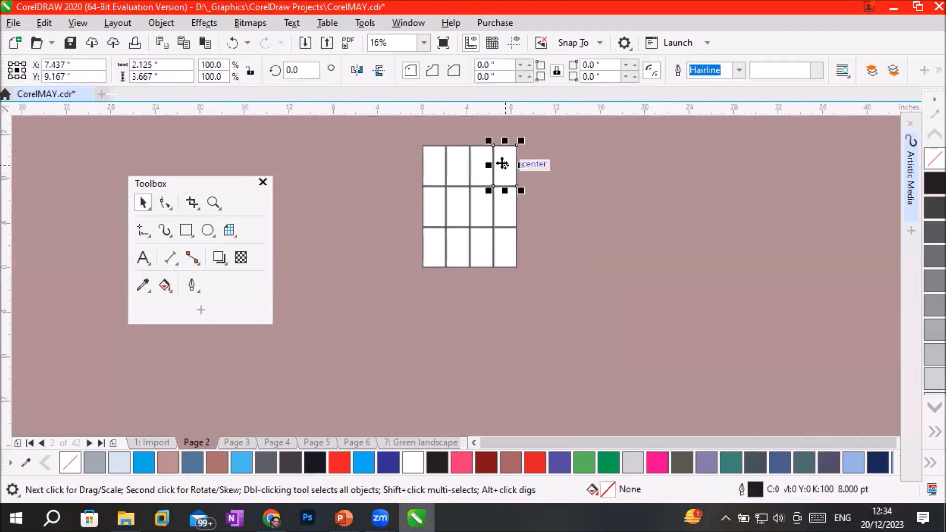
pyautogui.click(436, 163)
pyautogui.keyDown('shift'); pyautogui.click(463, 164); pyautogui.keyUp('shift')
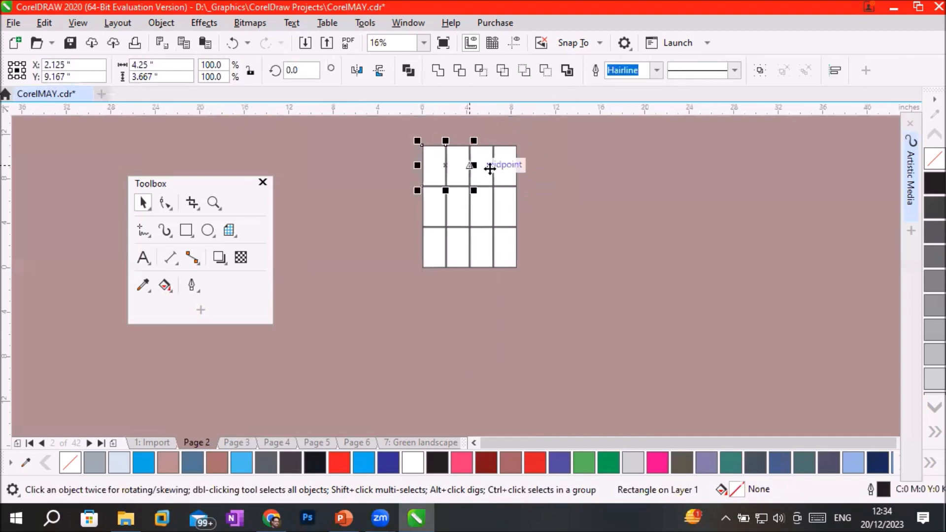
pyautogui.keyDown('shift'); pyautogui.click(489, 169); pyautogui.keyUp('shift')
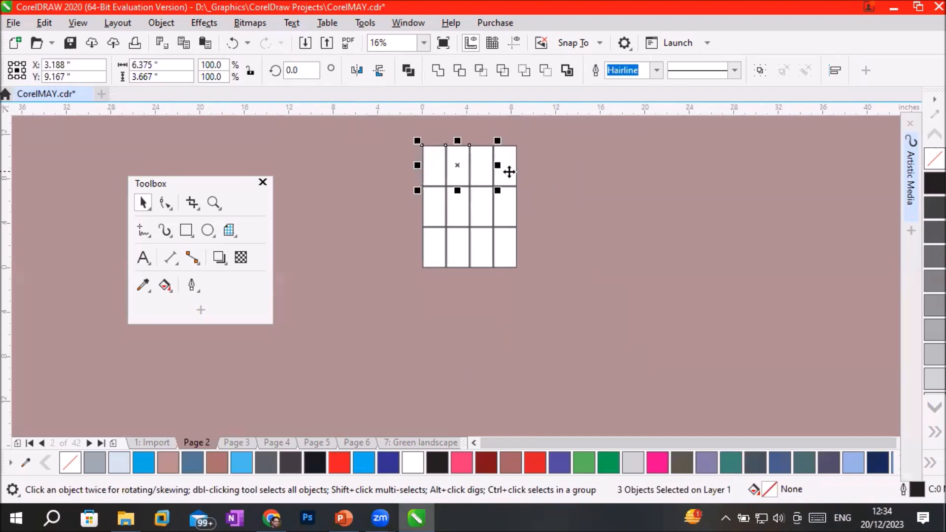
pyautogui.keyDown('shift'); pyautogui.click(508, 170); pyautogui.keyUp('shift')
pyautogui.press('Delete')
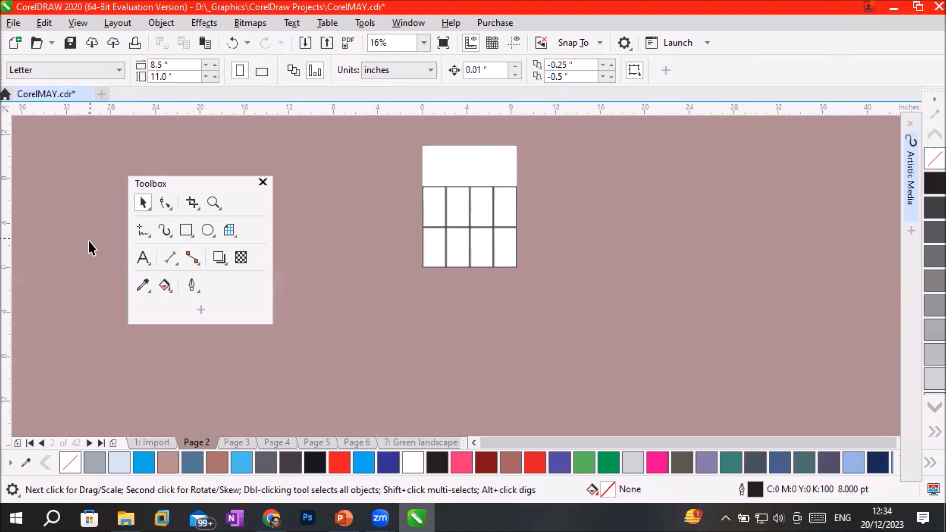
# Add the artistic text "Tourism Page" in Arial 24 pt on the blank area above the remaining cells.
pyautogui.click(141, 256)
pyautogui.click(441, 160)
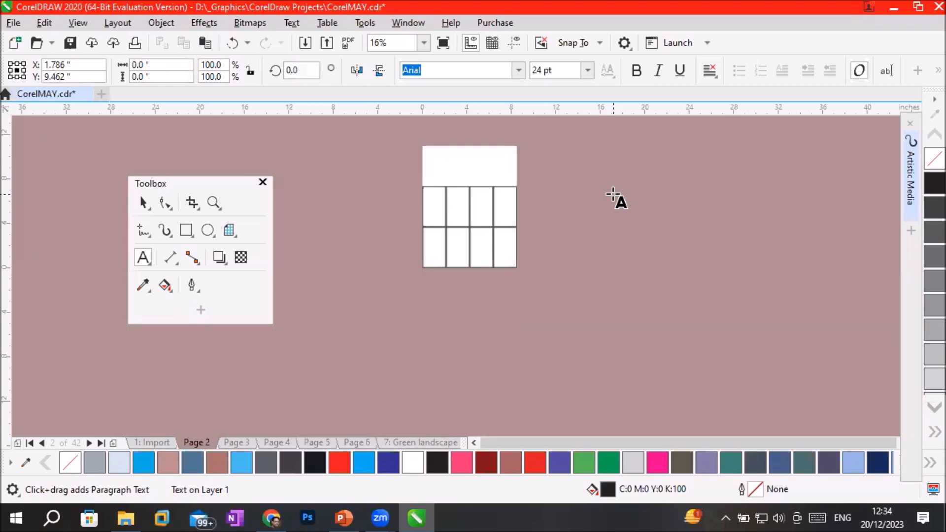
pyautogui.write('Textplat')
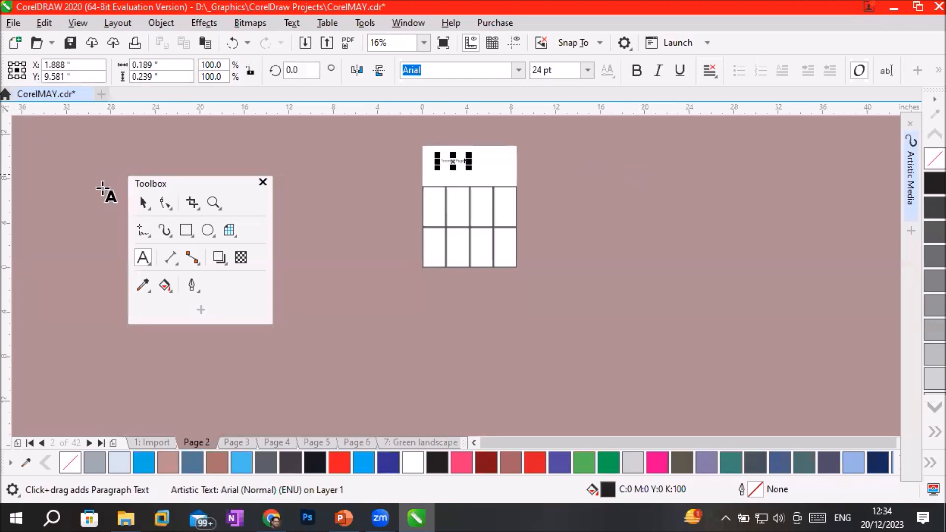
pyautogui.click(142, 202)
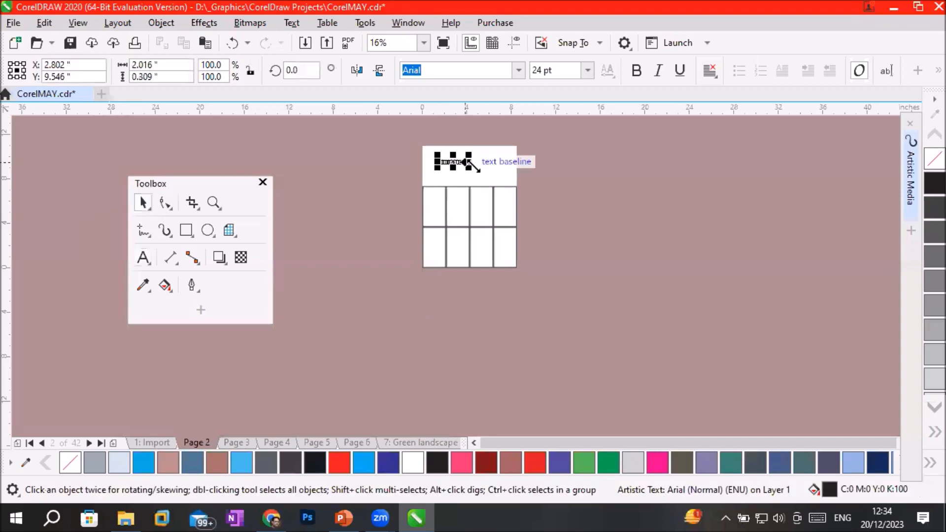
# Enlarge the "Tourism Page" heading to about 8.37 by 1.59 inches across the page and leave nothing selected.
pyautogui.moveTo(465, 166); pyautogui.dragTo(510, 162)
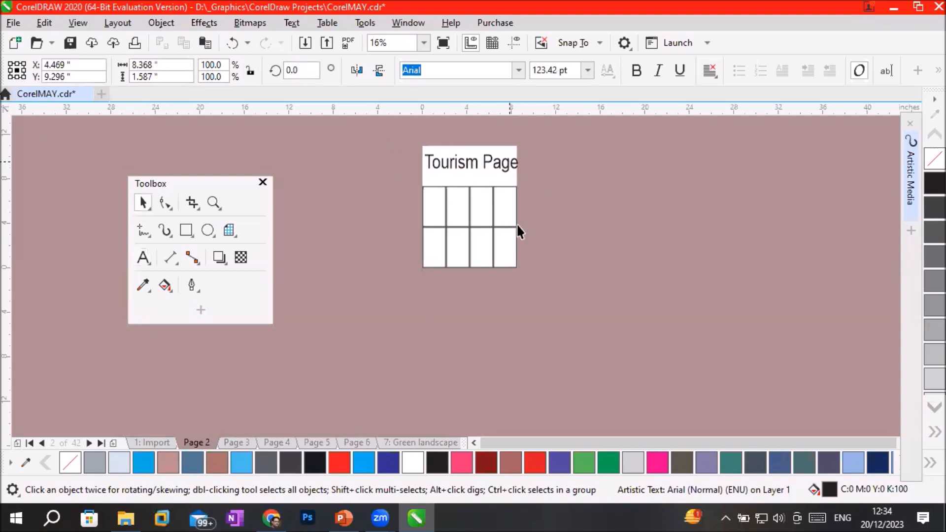
pyautogui.click(510, 212)
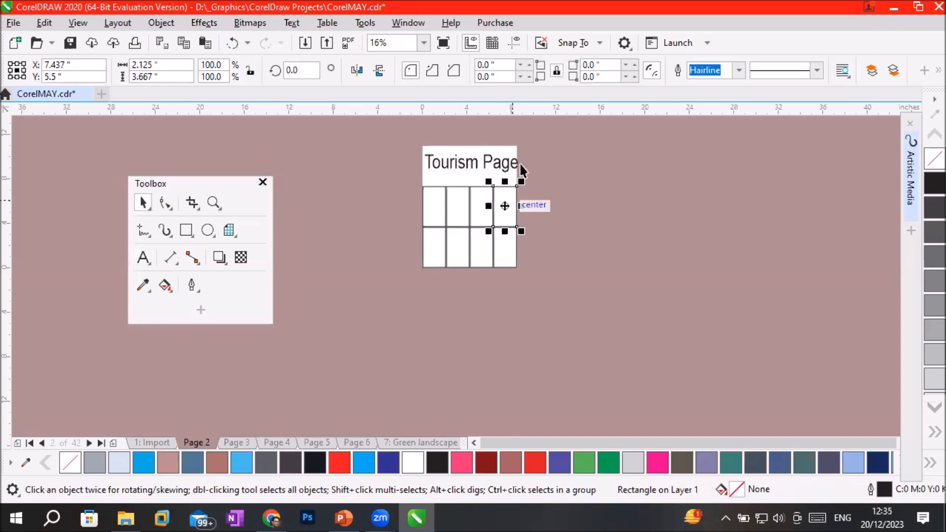
pyautogui.scroll(2, 519, 164)
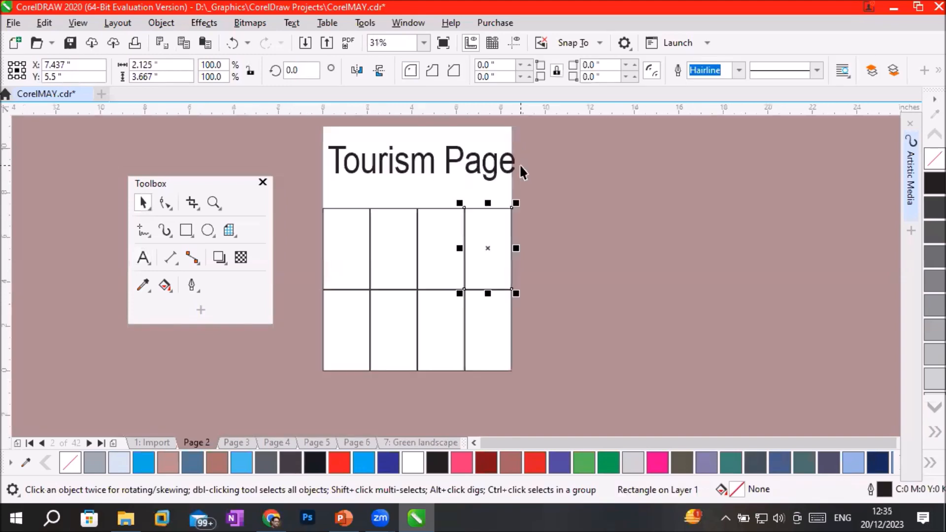
pyautogui.click(567, 273)
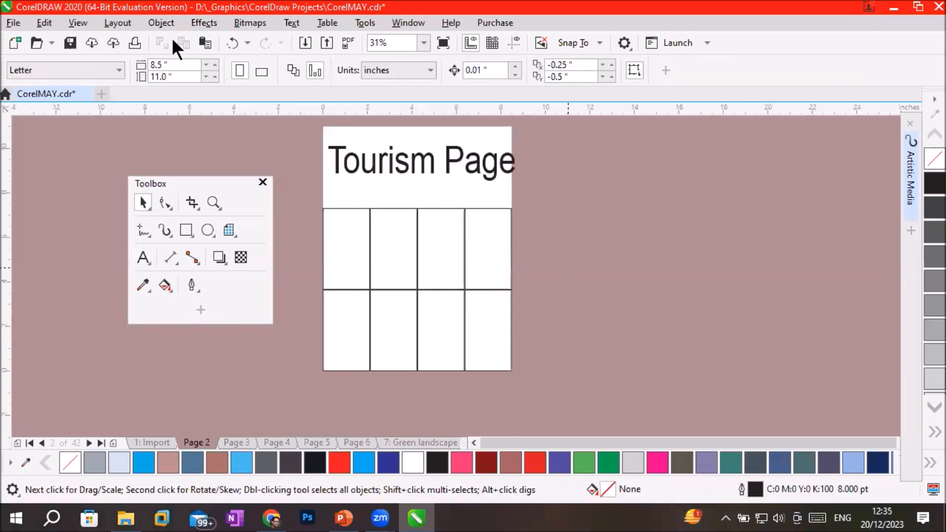
# Start importing images and browse to the GreenLandscapes folder inside Images.
pyautogui.click(11, 23)
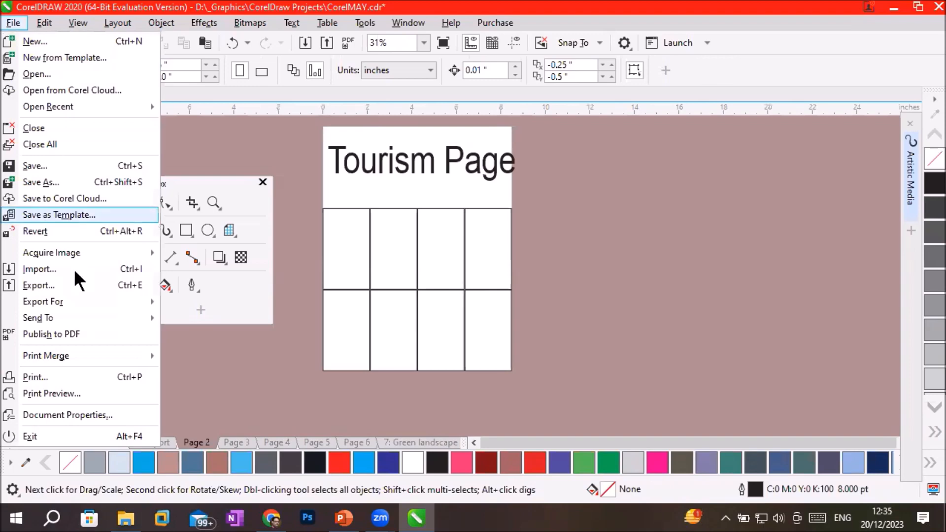
pyautogui.click(77, 282)
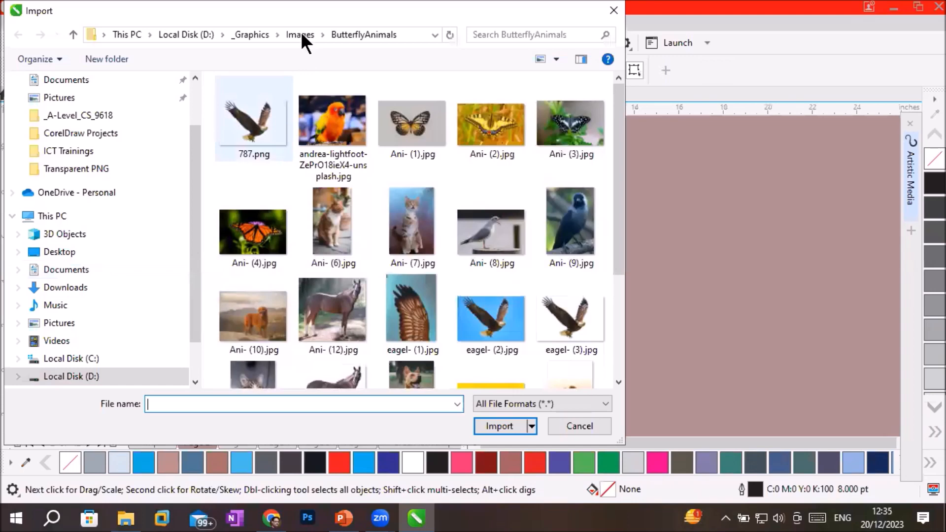
pyautogui.click(301, 34)
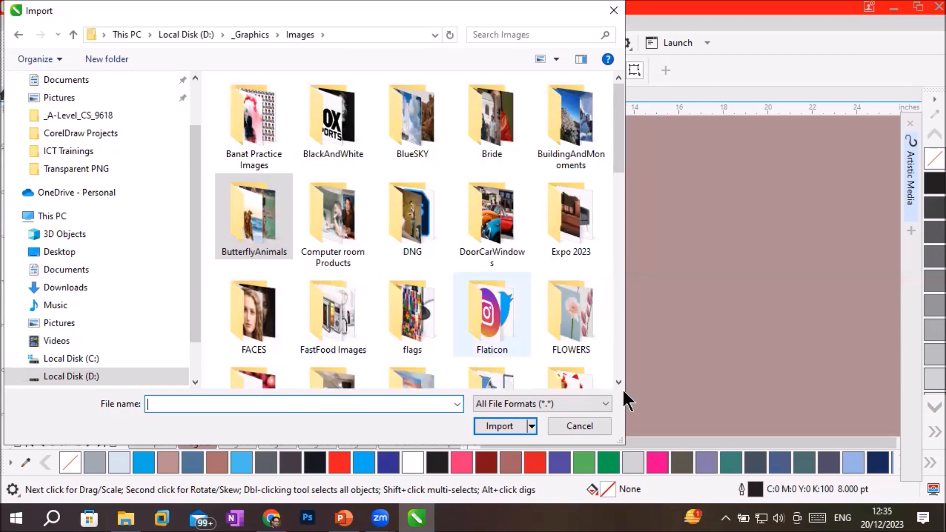
pyautogui.scroll(-3, 617, 379)
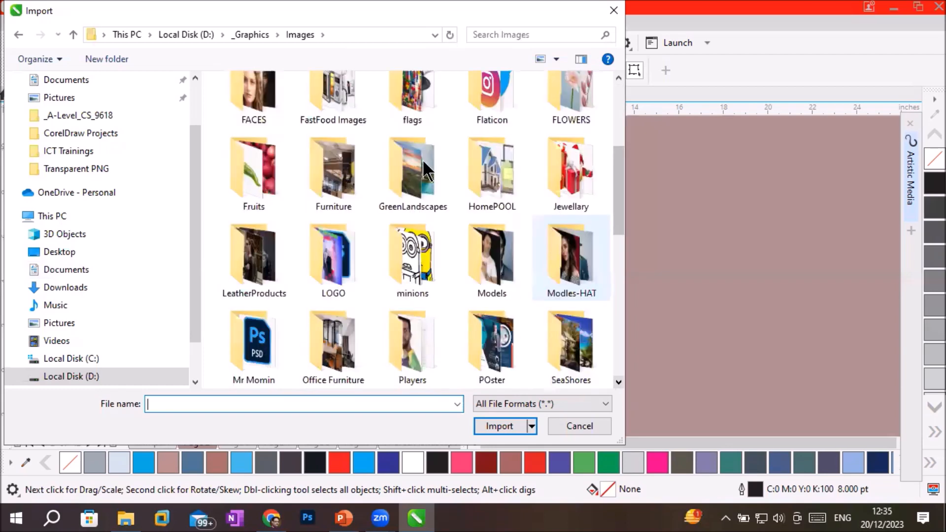
pyautogui.doubleClick(397, 169)
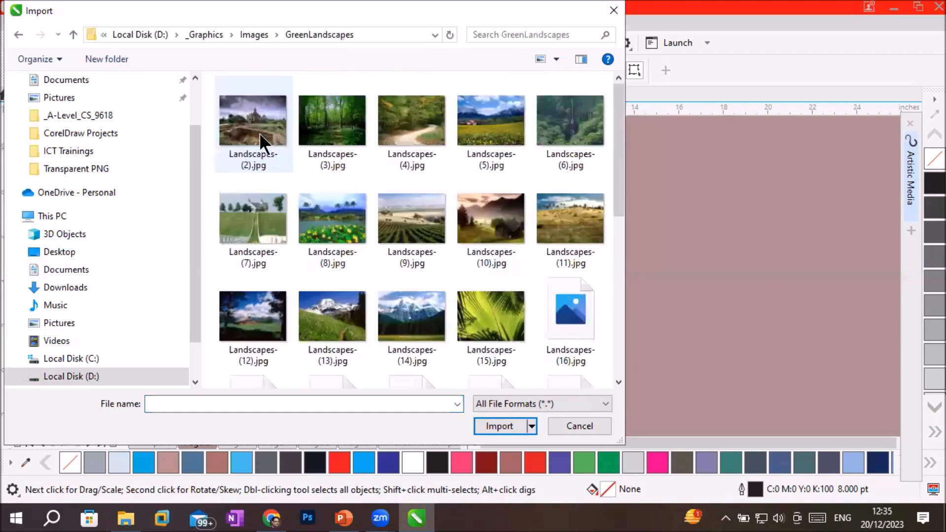
# Select the eight files Landscapes- (2) to (6) and Landscapes- (9) to (11) and load them for import.
pyautogui.click(258, 132)
pyautogui.keyDown('ctrl'); pyautogui.click(344, 133); pyautogui.keyUp('ctrl')
pyautogui.keyDown('ctrl'); pyautogui.click(414, 131); pyautogui.keyUp('ctrl')
pyautogui.keyDown('ctrl'); pyautogui.click(489, 127); pyautogui.keyUp('ctrl')
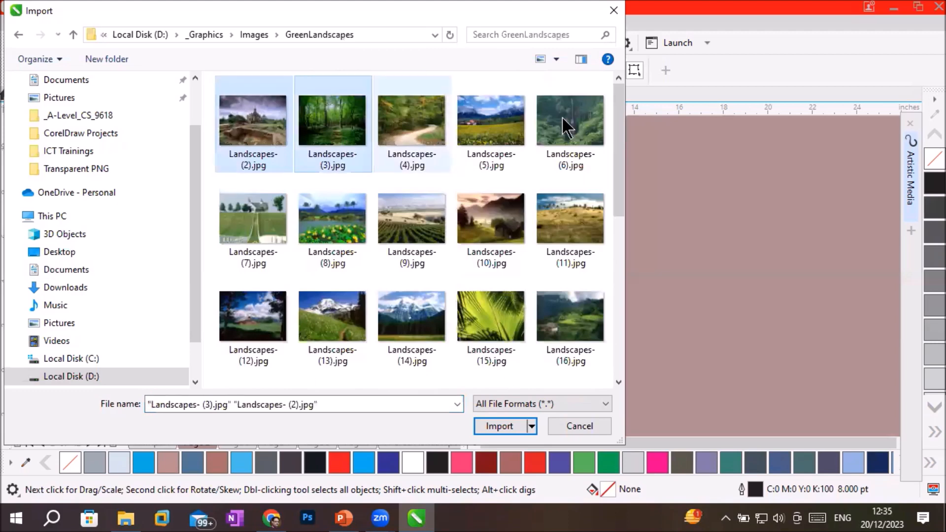
pyautogui.keyDown('ctrl'); pyautogui.click(563, 119); pyautogui.keyUp('ctrl')
pyautogui.keyDown('ctrl'); pyautogui.click(497, 232); pyautogui.keyUp('ctrl')
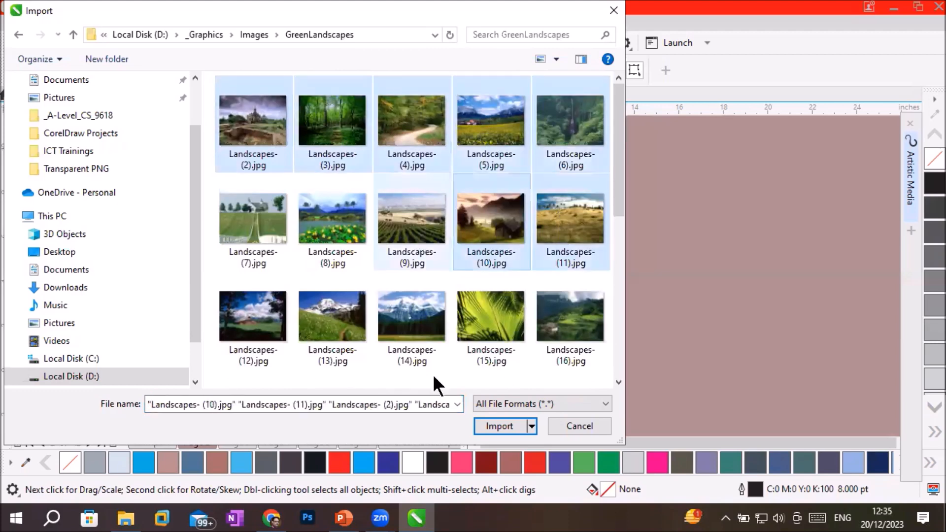
pyautogui.keyDown('ctrl'); pyautogui.click(416, 227); pyautogui.keyUp('ctrl')
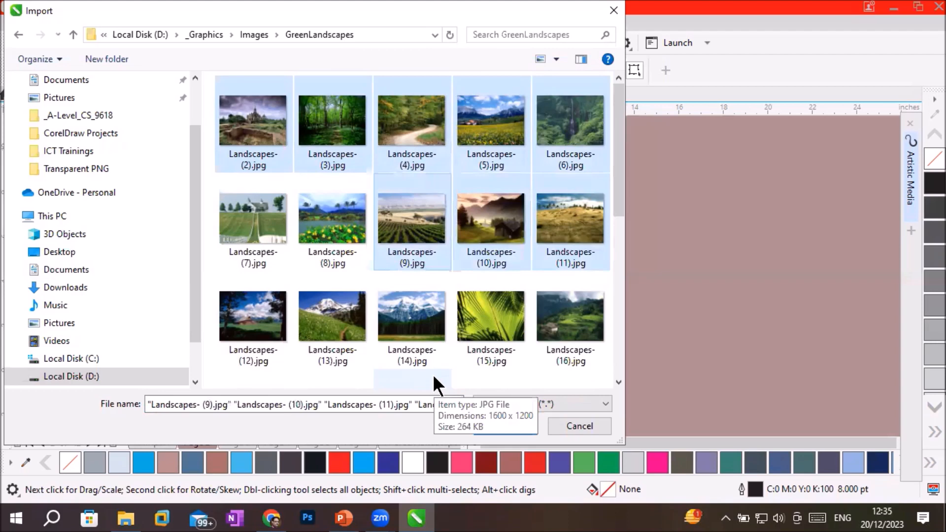
pyautogui.click(512, 426)
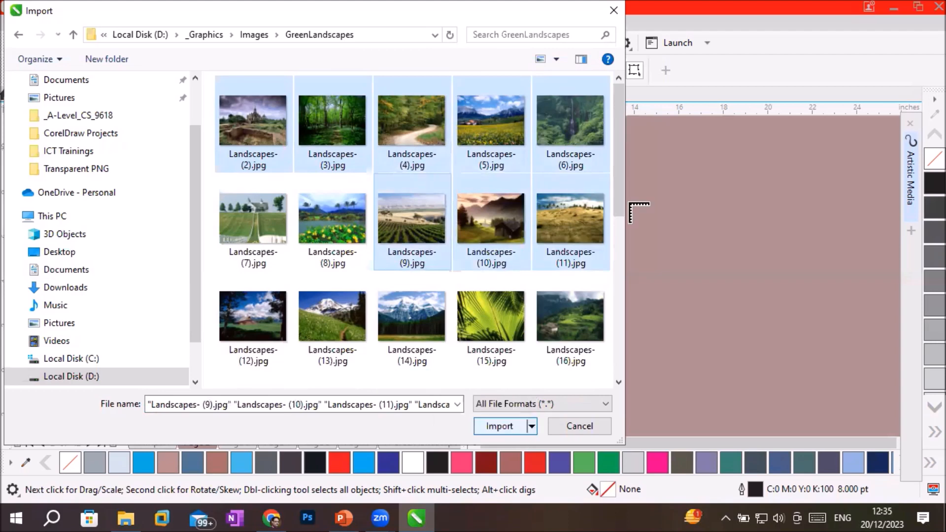
# Place the eight landscape images one by one on the empty area beside the page, each about 2 to 3 inches wide.
pyautogui.moveTo(578, 163); pyautogui.dragTo(625, 202)
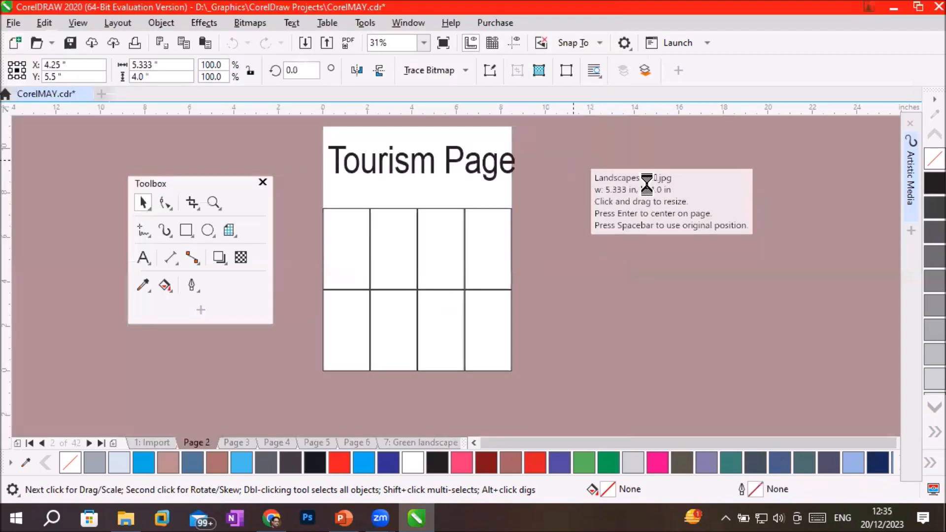
pyautogui.moveTo(653, 163); pyautogui.dragTo(694, 193)
pyautogui.moveTo(718, 154); pyautogui.dragTo(777, 198)
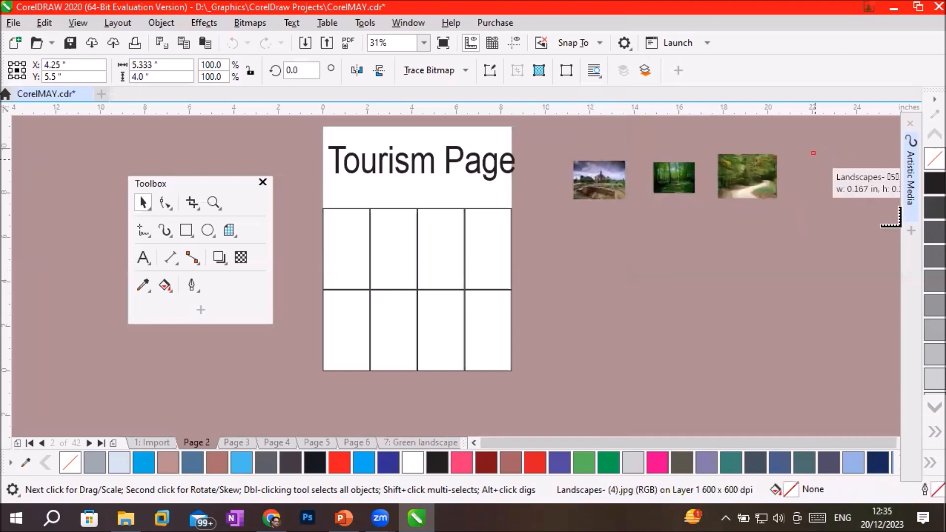
pyautogui.moveTo(812, 152); pyautogui.dragTo(878, 202)
pyautogui.moveTo(547, 225); pyautogui.dragTo(596, 261)
pyautogui.moveTo(646, 219); pyautogui.dragTo(711, 267)
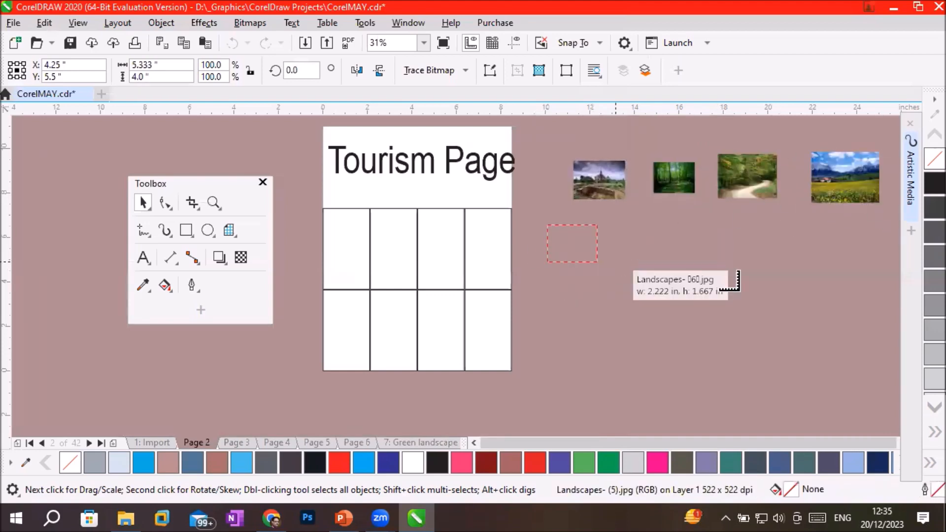
pyautogui.moveTo(740, 217); pyautogui.dragTo(786, 252)
pyautogui.moveTo(649, 297); pyautogui.dragTo(718, 348)
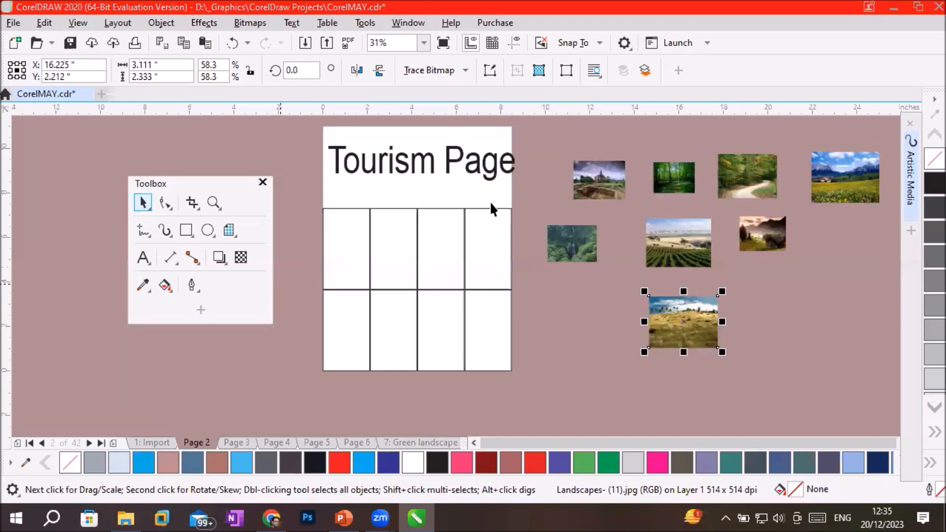
# PowerClip the castle image Landscapes- (2) and the waterfall image Landscapes- (6) into the first and second cells of the upper row.
pyautogui.rightClick(590, 182)
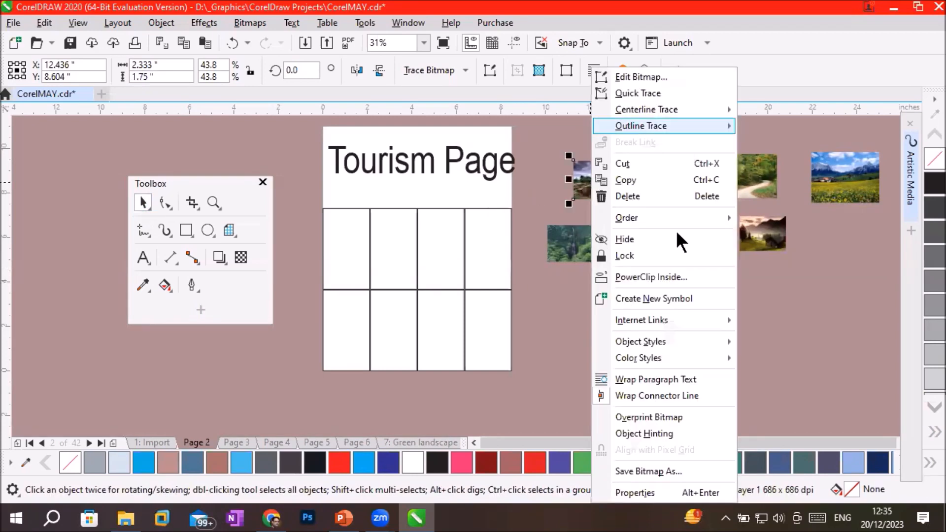
pyautogui.click(666, 270)
pyautogui.click(352, 249)
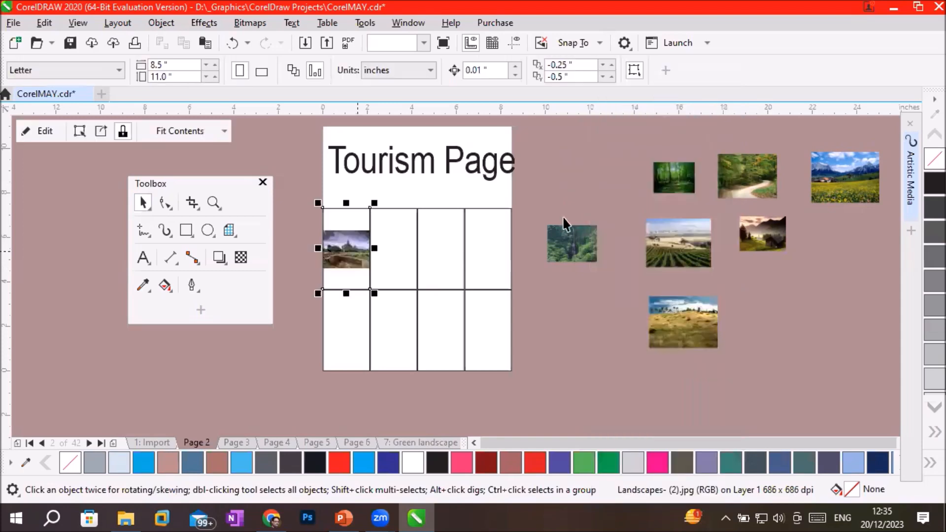
pyautogui.rightClick(576, 246)
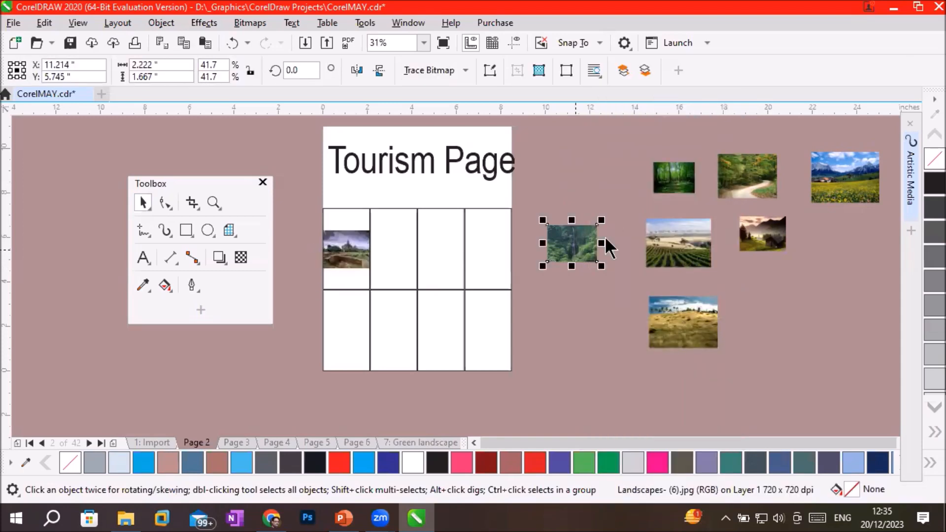
pyautogui.click(642, 277)
pyautogui.click(407, 260)
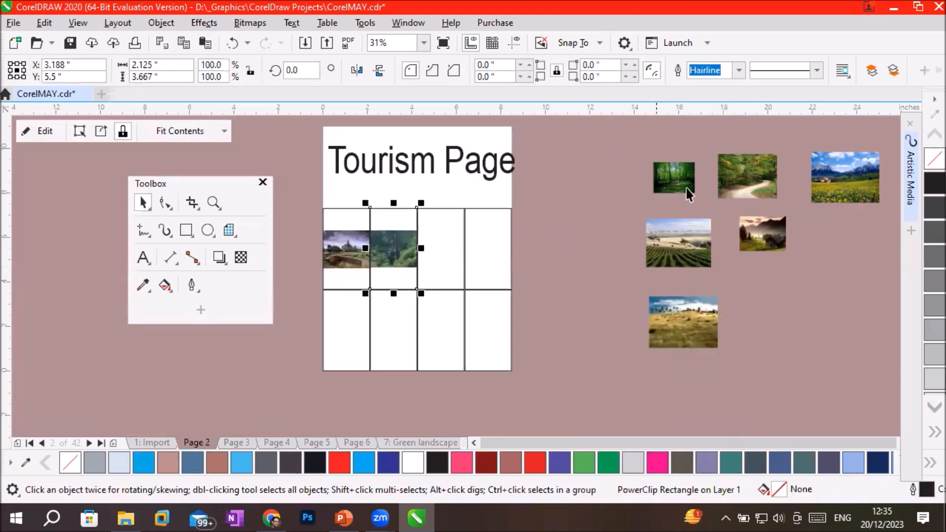
# PowerClip the green forest image Landscapes- (3) and the forest path image Landscapes- (4) into the third and fourth cells of the upper row.
pyautogui.click(688, 177)
pyautogui.rightClick(675, 183)
pyautogui.click(745, 276)
pyautogui.click(446, 258)
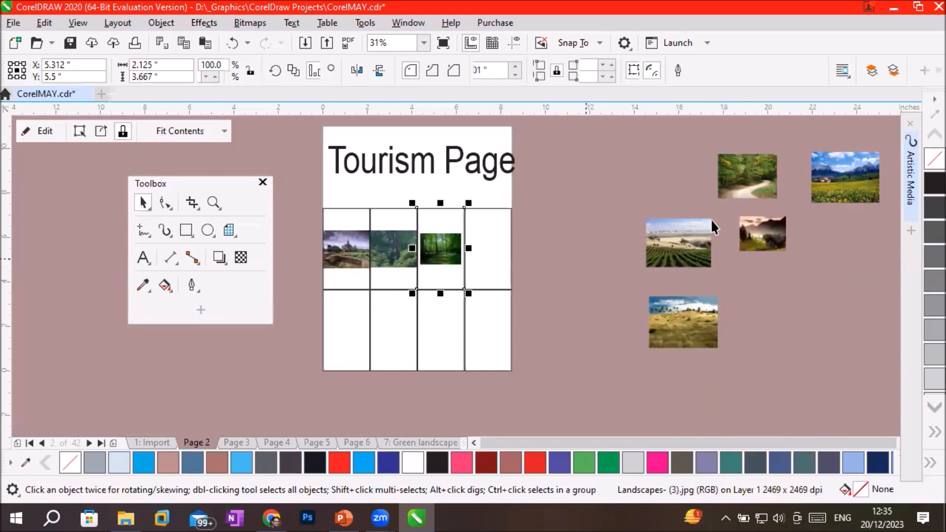
pyautogui.click(745, 187)
pyautogui.rightClick(744, 186)
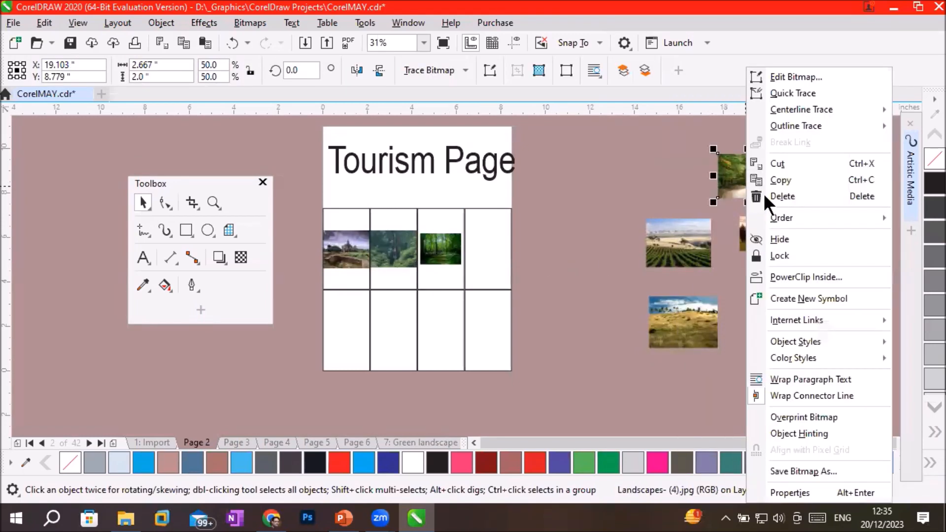
pyautogui.click(774, 268)
pyautogui.click(498, 266)
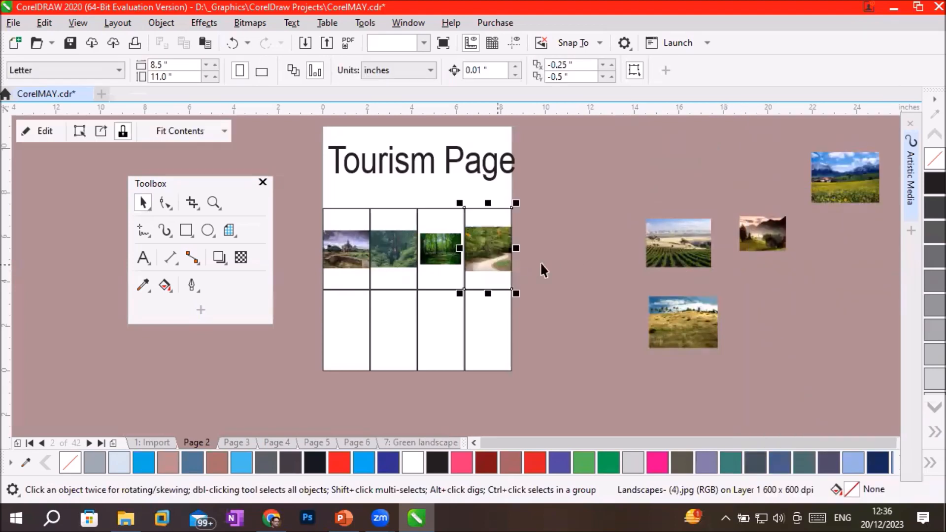
# PowerClip the vineyard image Landscapes- (9) into the fourth cell and the dry hill image Landscapes- (11) into the third cell of the lower row.
pyautogui.click(668, 253)
pyautogui.rightClick(668, 253)
pyautogui.click(732, 277)
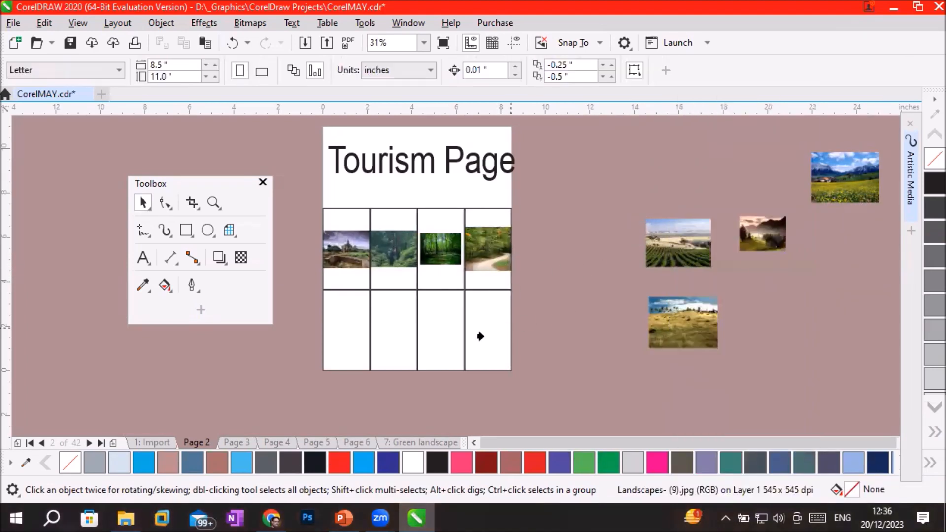
pyautogui.click(500, 325)
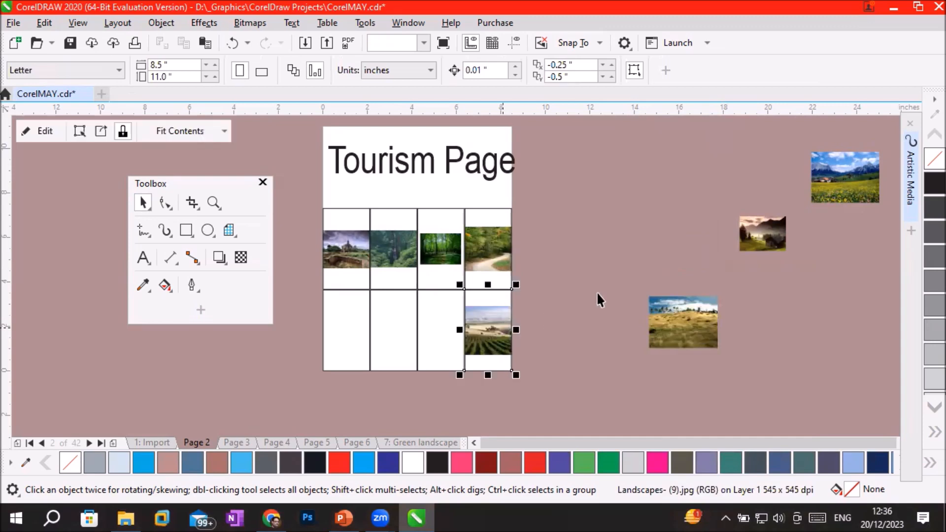
pyautogui.click(677, 303)
pyautogui.rightClick(676, 311)
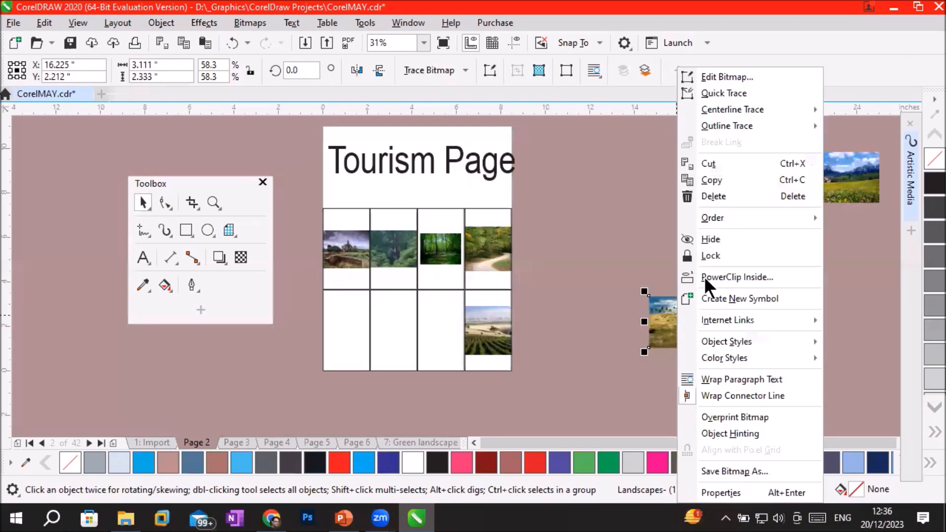
pyautogui.click(717, 277)
pyautogui.click(444, 325)
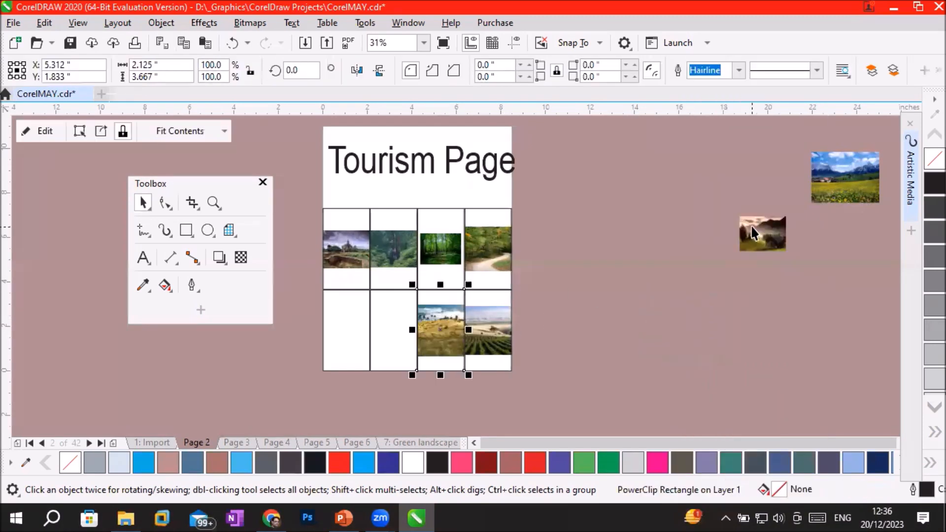
# PowerClip the misty hut image Landscapes- (10) into the second cell and the flower meadow image Landscapes- (5) into the first cell of the lower row.
pyautogui.rightClick(752, 226)
pyautogui.click(793, 276)
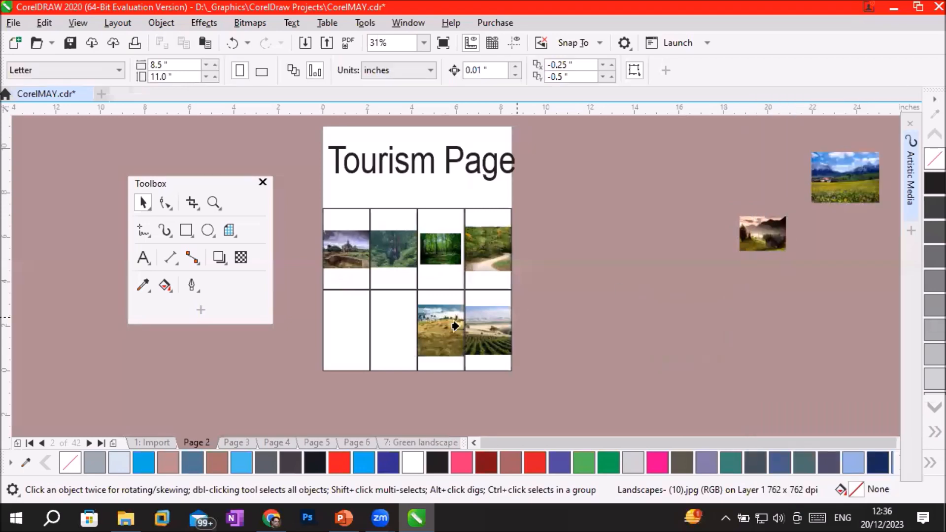
pyautogui.click(397, 334)
pyautogui.click(844, 177)
pyautogui.rightClick(835, 177)
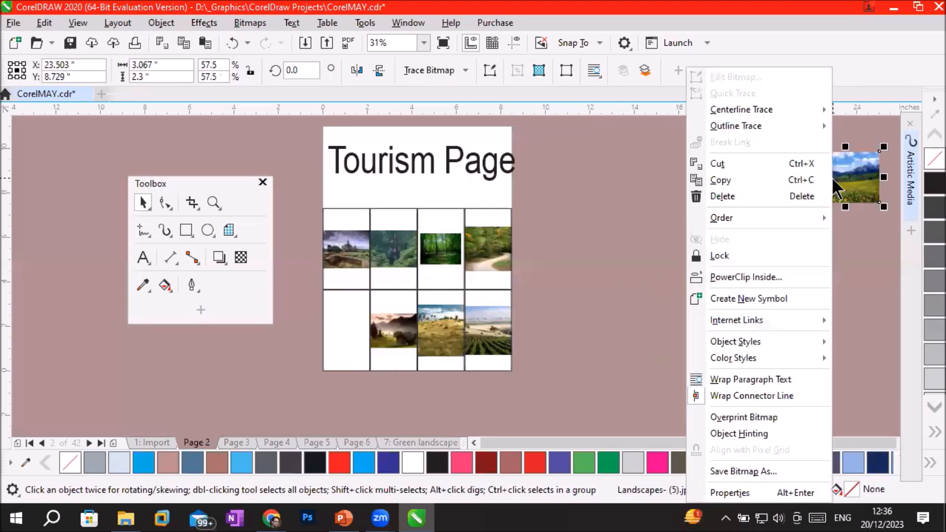
pyautogui.click(741, 276)
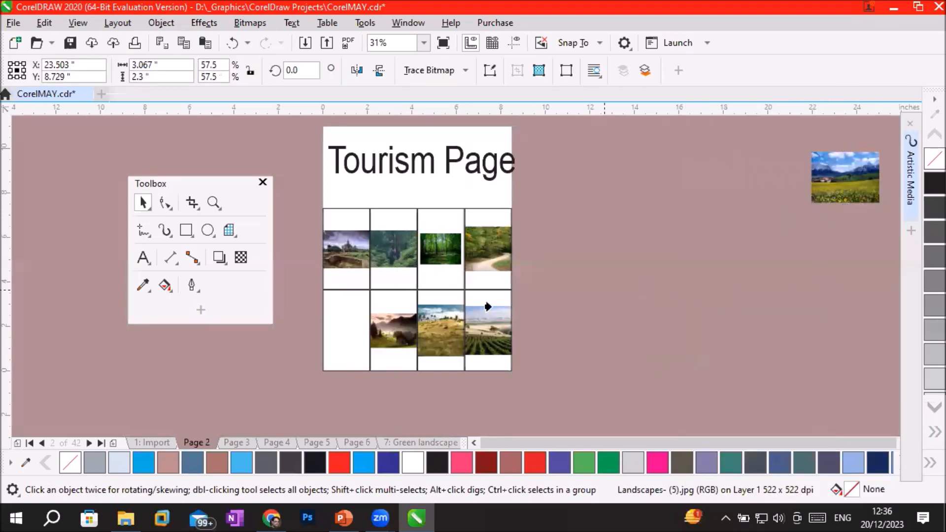
pyautogui.click(355, 332)
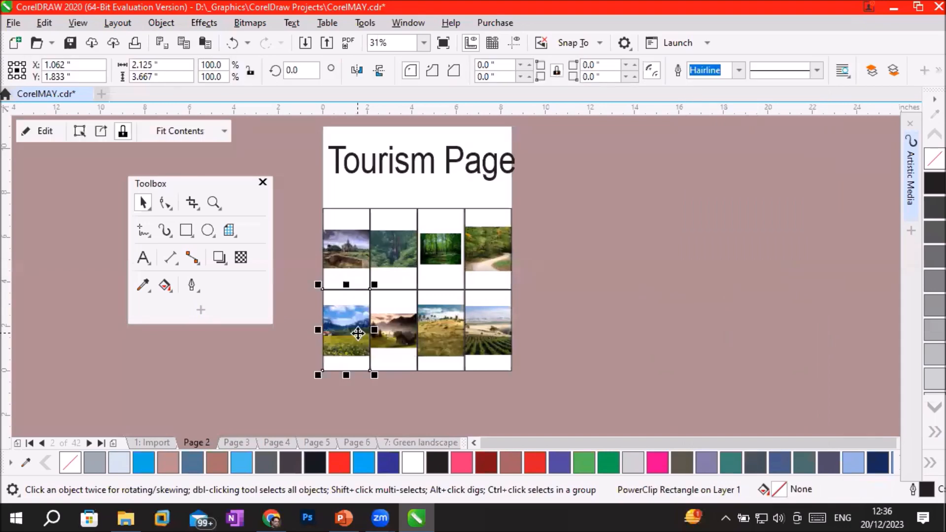
pyautogui.scroll(2, 362, 305)
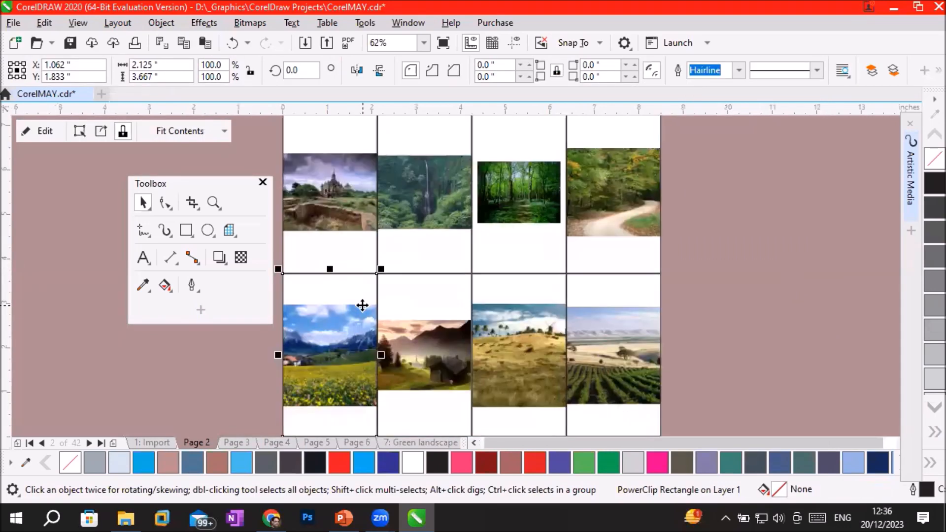
pyautogui.scroll(-2, 362, 305)
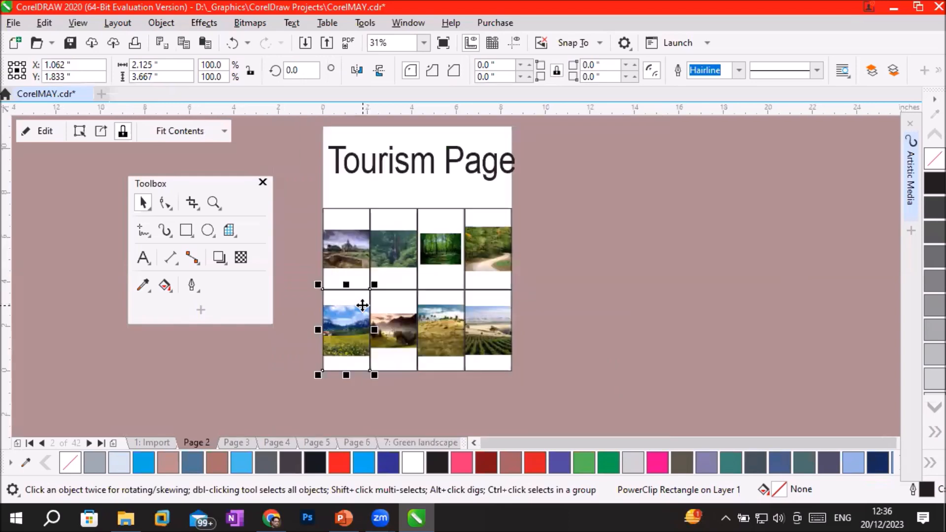
# Apply Stretch to Fill to the castle and waterfall PowerClips in the first and second cells of the upper row.
pyautogui.click(355, 253)
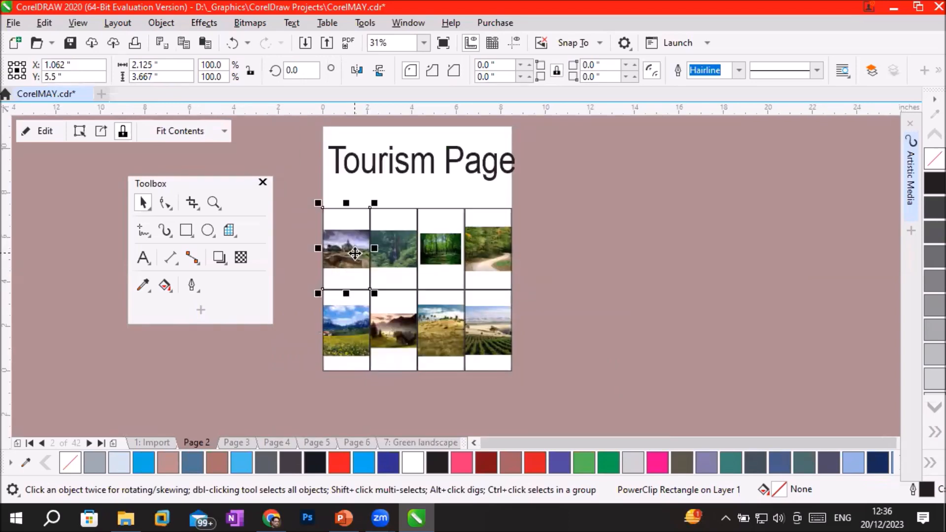
pyautogui.click(221, 130)
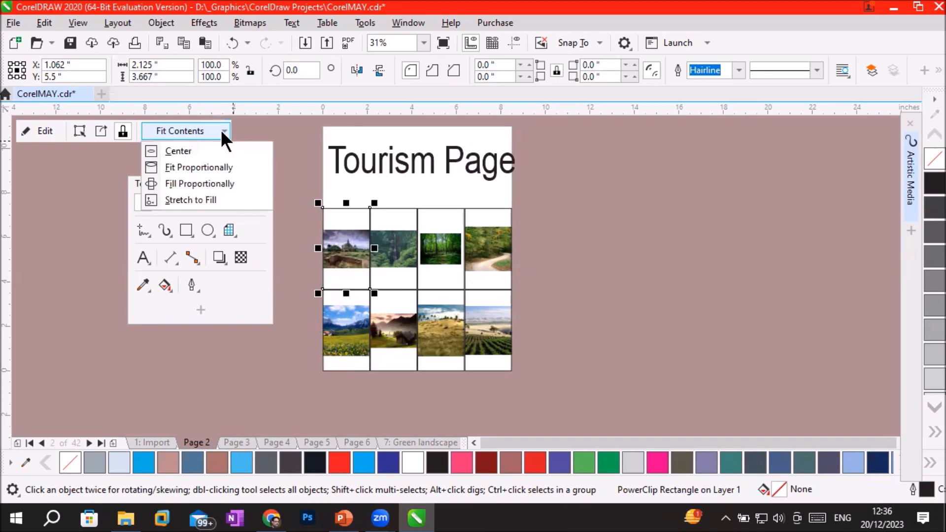
pyautogui.click(217, 200)
pyautogui.click(386, 239)
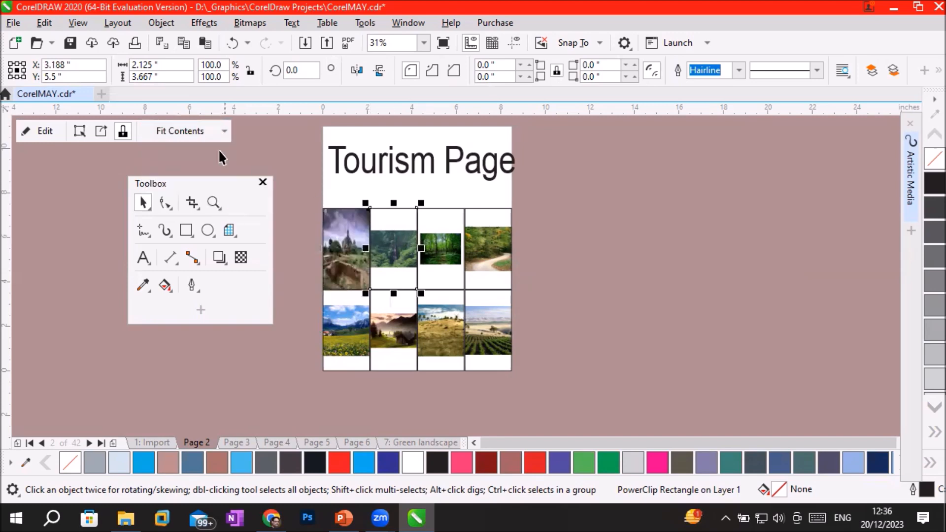
pyautogui.click(213, 132)
pyautogui.click(220, 199)
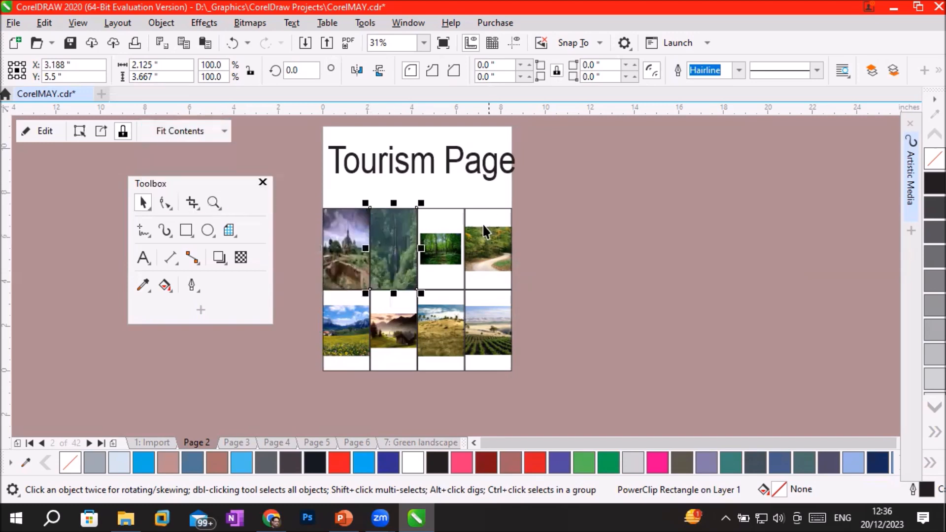
# Apply Stretch to Fill to the green forest and forest path PowerClips in the third and fourth cells of the upper row.
pyautogui.click(450, 252)
pyautogui.click(193, 132)
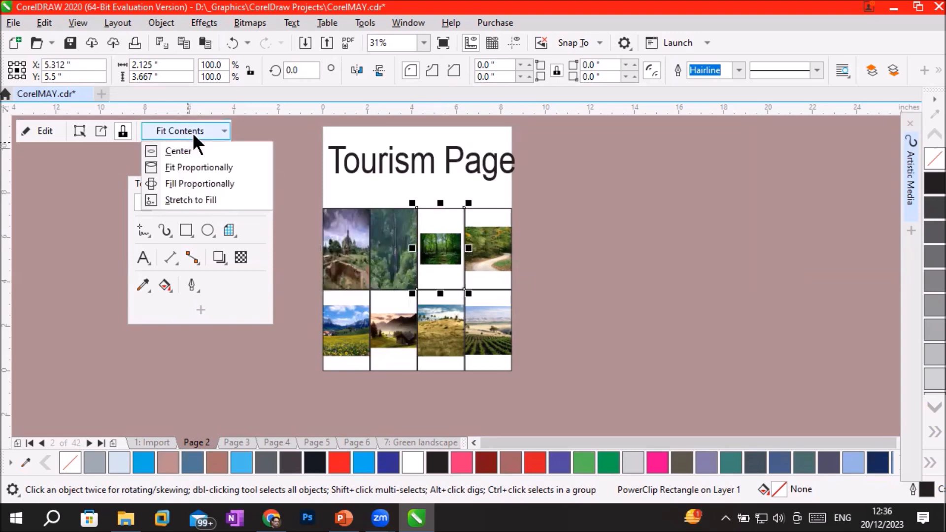
pyautogui.click(215, 199)
pyautogui.click(488, 262)
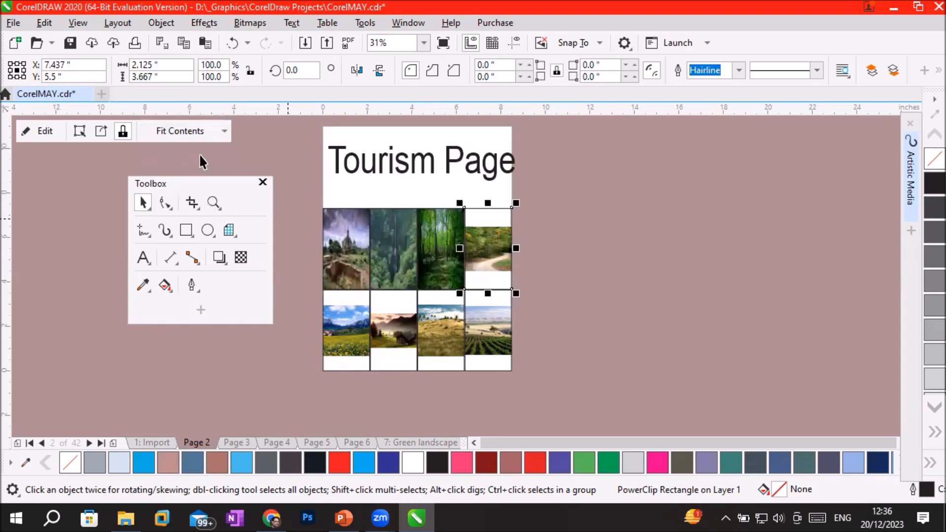
pyautogui.click(210, 131)
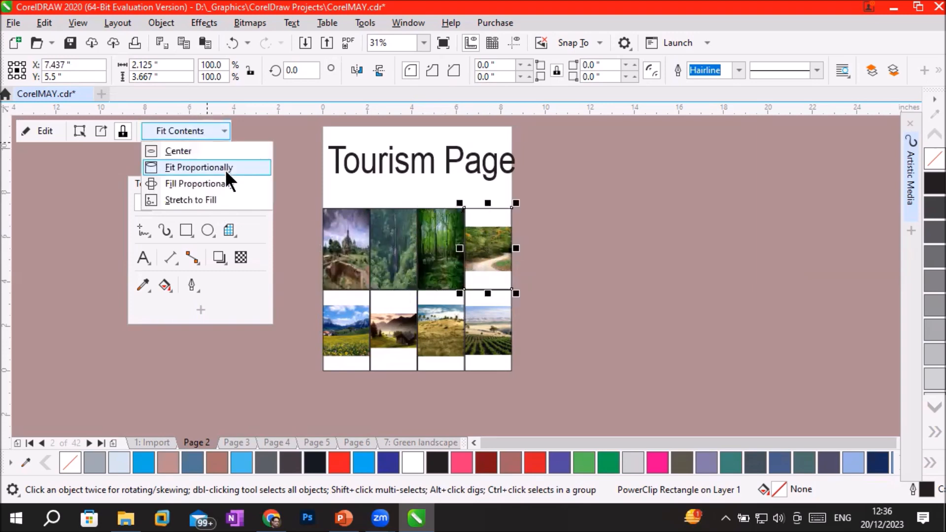
pyautogui.click(223, 199)
# Apply Stretch to Fill to the flower meadow and misty hut PowerClips in the first and second cells of the lower row.
pyautogui.click(358, 339)
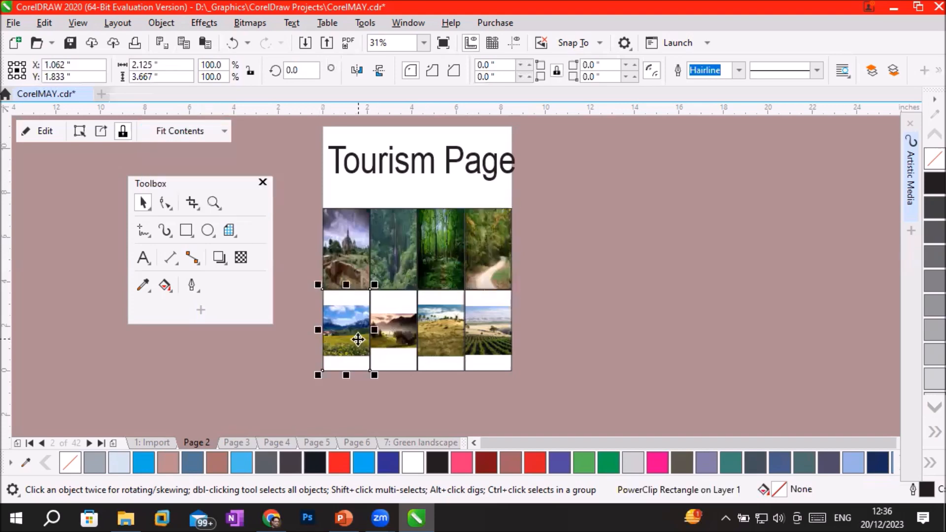
pyautogui.click(198, 129)
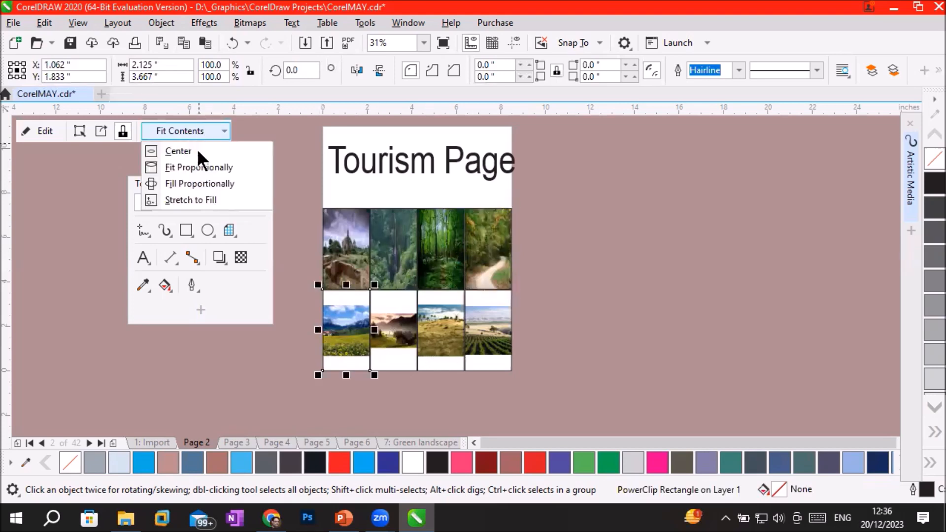
pyautogui.click(195, 199)
pyautogui.click(390, 327)
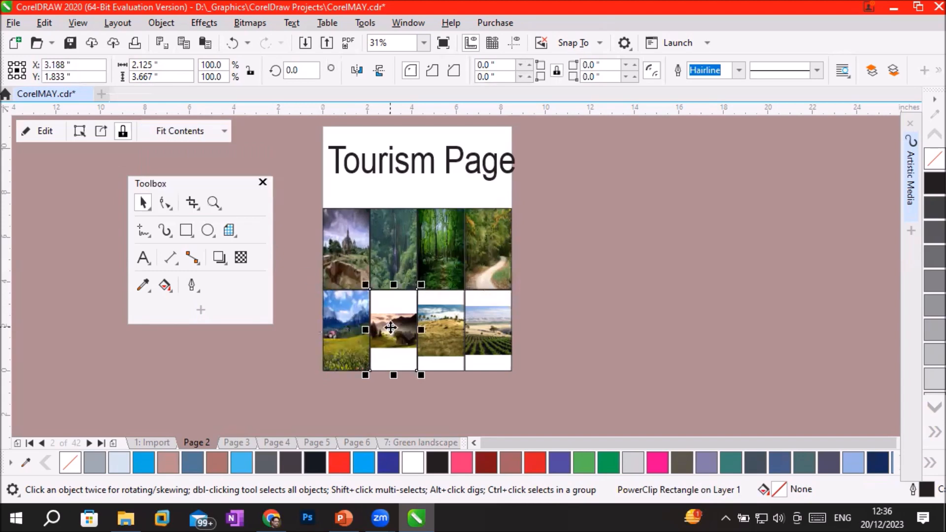
pyautogui.rightClick(390, 327)
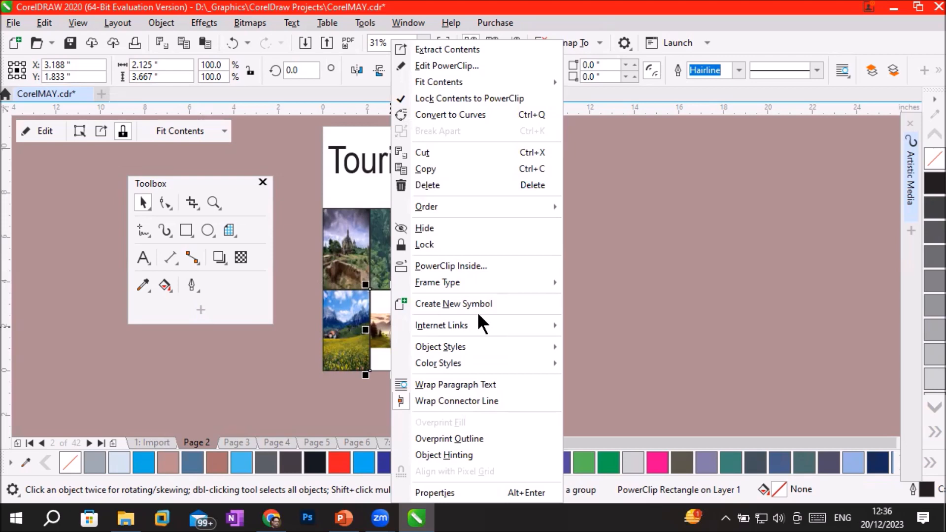
pyautogui.click(506, 266)
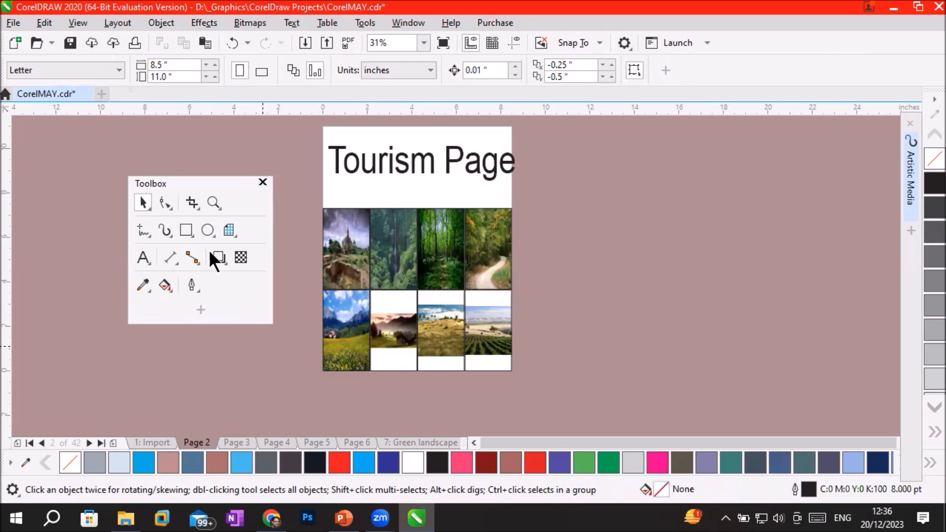
pyautogui.click(406, 327)
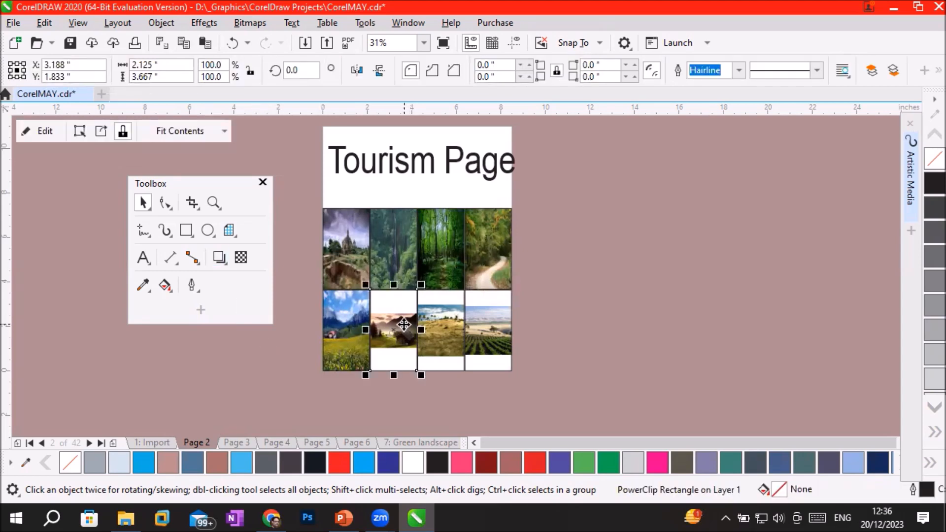
pyautogui.click(214, 131)
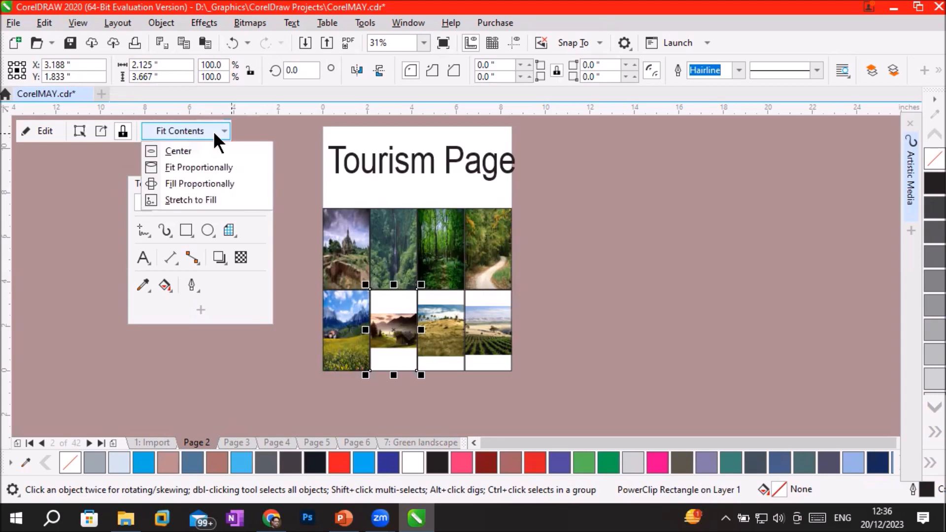
pyautogui.click(214, 200)
# Apply Stretch to Fill to the dry hill and vineyard PowerClips in the third and fourth cells of the lower row.
pyautogui.click(441, 335)
pyautogui.rightClick(442, 335)
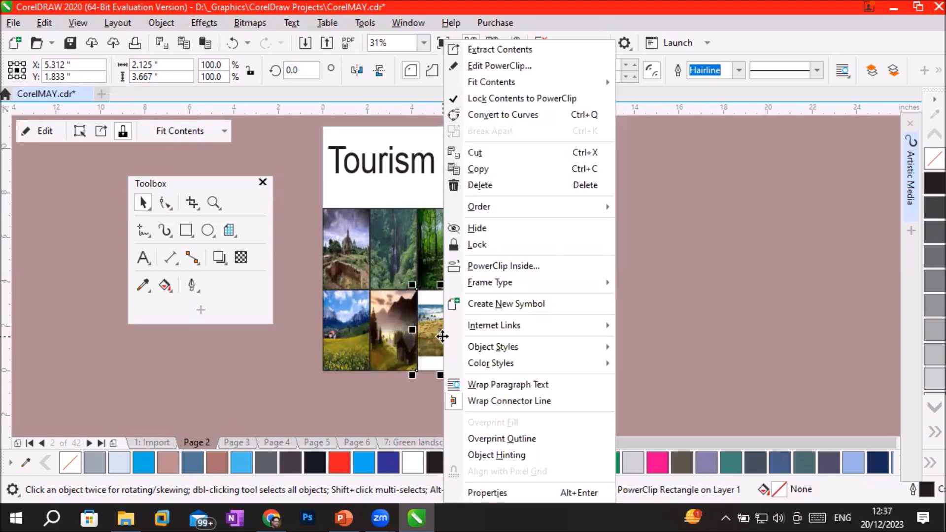
pyautogui.click(435, 334)
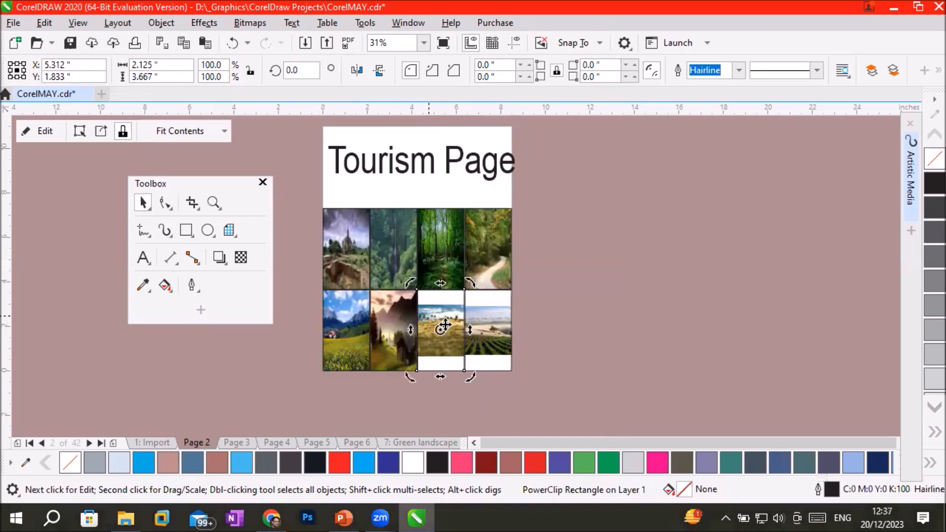
pyautogui.click(440, 327)
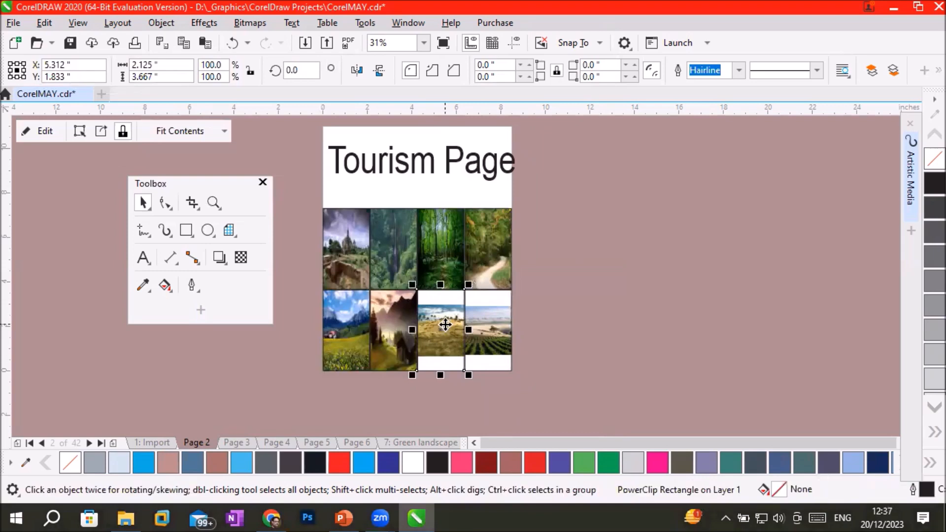
pyautogui.click(220, 130)
pyautogui.click(213, 199)
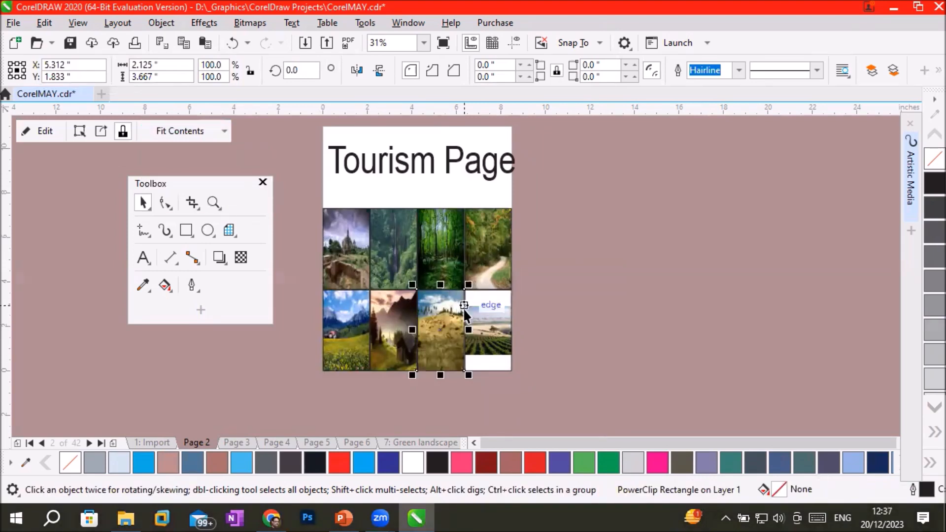
pyautogui.click(492, 335)
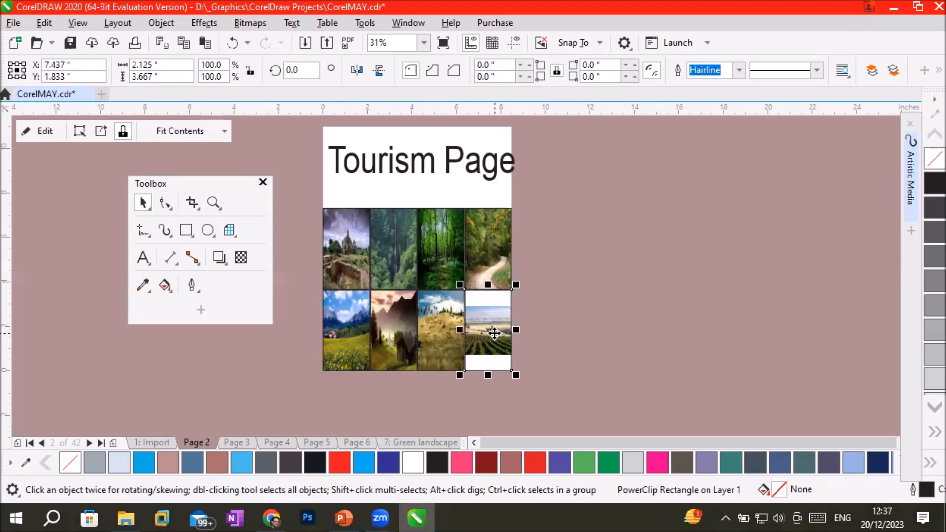
pyautogui.click(205, 129)
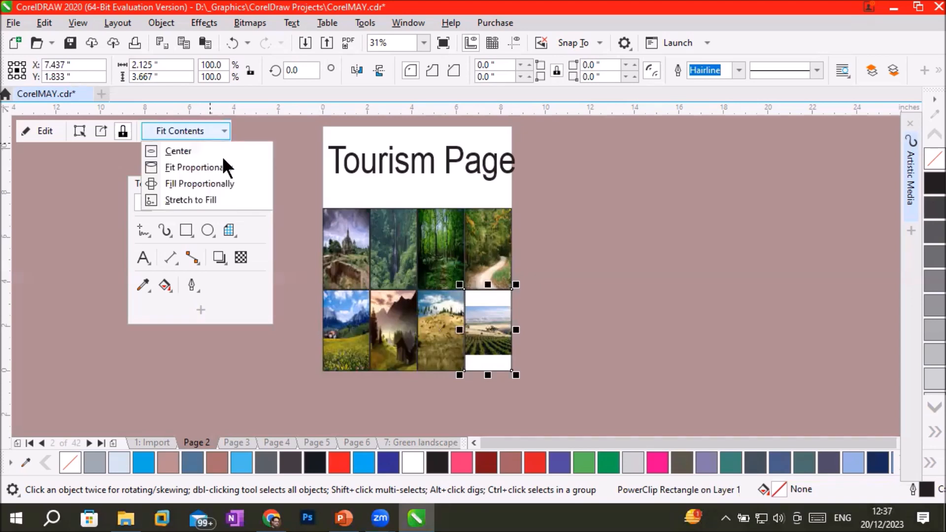
pyautogui.click(223, 197)
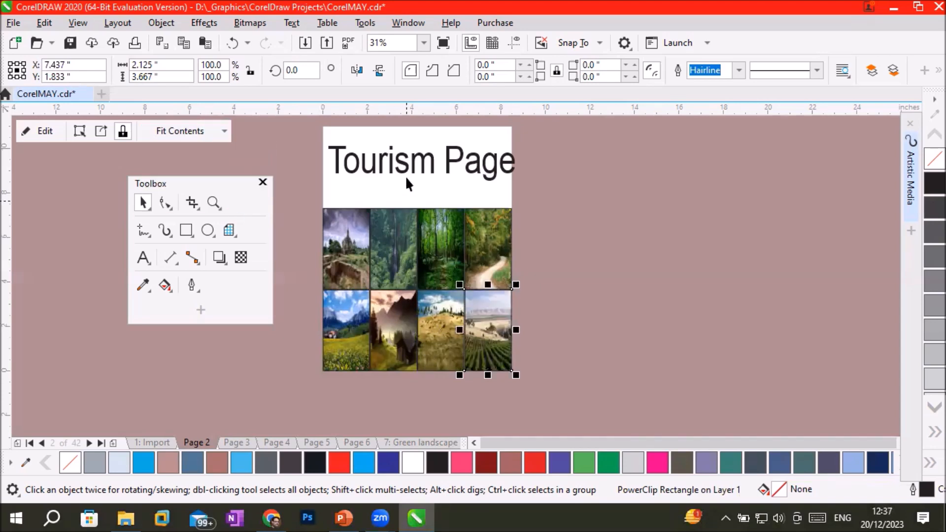
pyautogui.click(582, 407)
# Shift the Tourism Page title slightly to the left so it fits within the page width.
pyautogui.scroll(2, 500, 283)
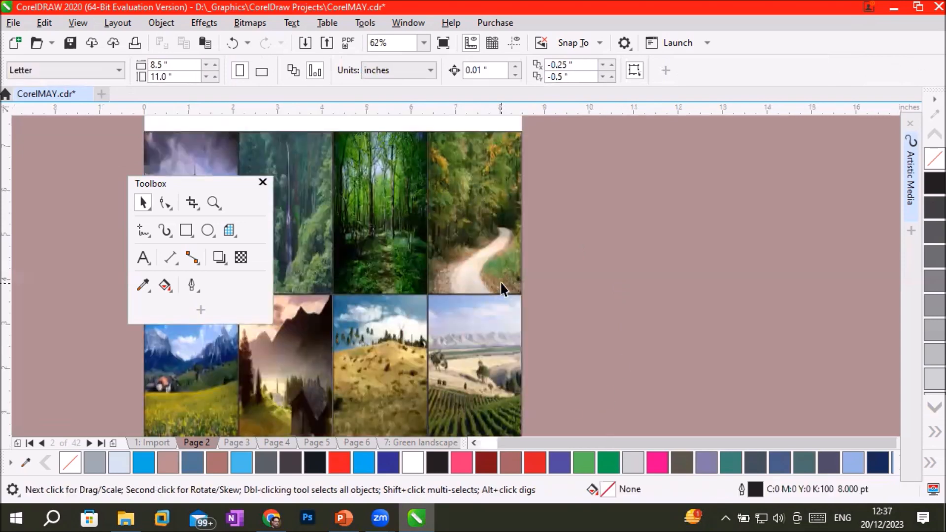
pyautogui.scroll(-2, 500, 283)
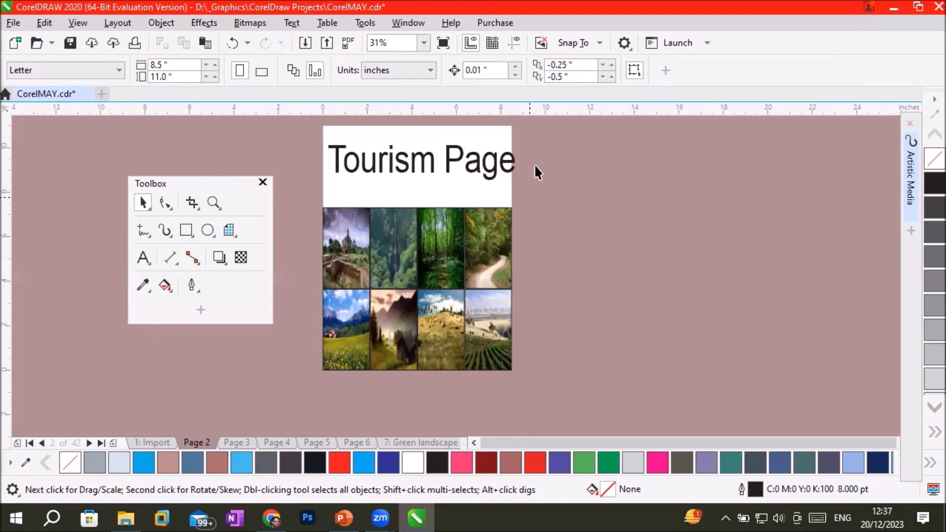
pyautogui.click(490, 167)
pyautogui.moveTo(494, 161); pyautogui.dragTo(489, 161)
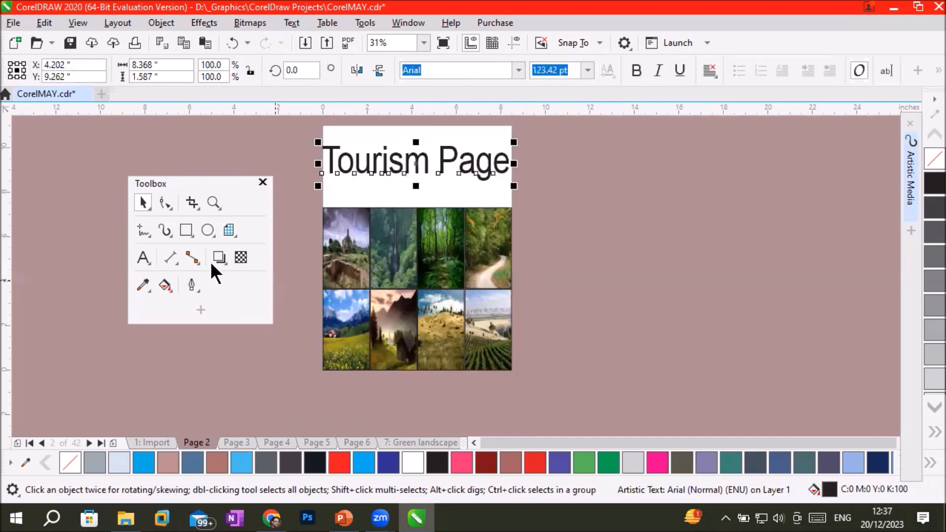
pyautogui.click(227, 229)
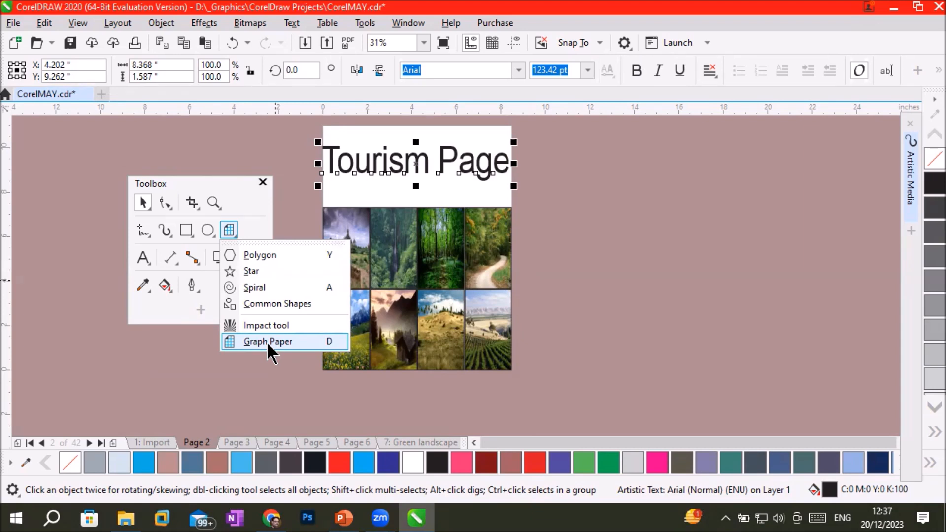
pyautogui.click(449, 270)
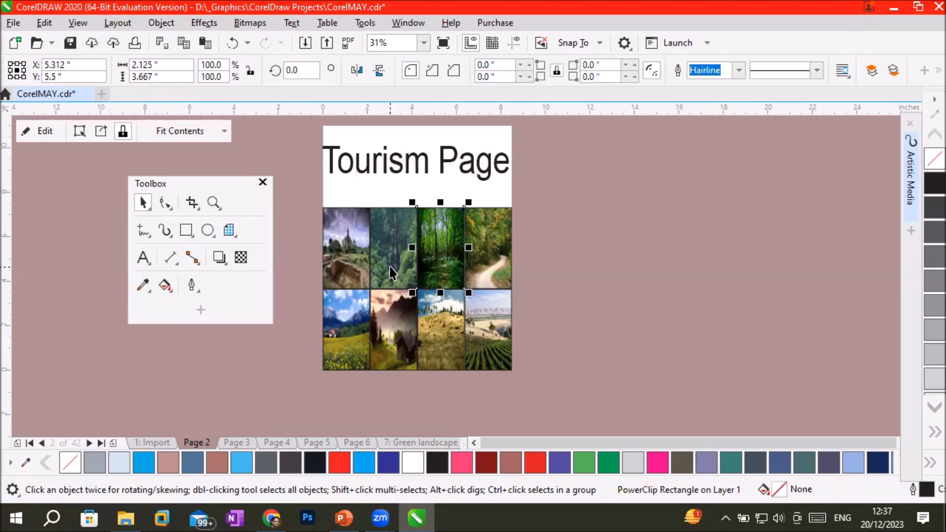
pyautogui.click(609, 282)
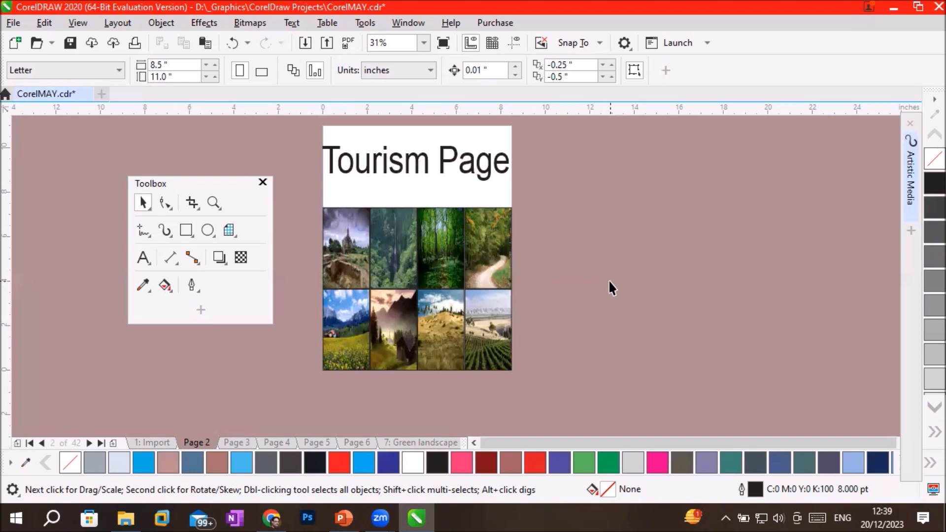
# Create a page-sized rectangle behind the layout and fill it with white, followed by Cyan.
pyautogui.doubleClick(184, 227)
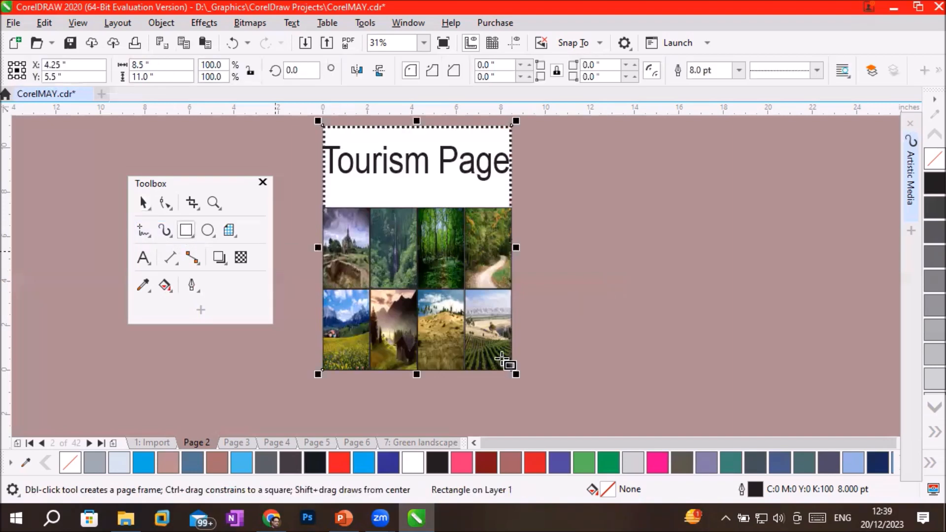
pyautogui.click(415, 456)
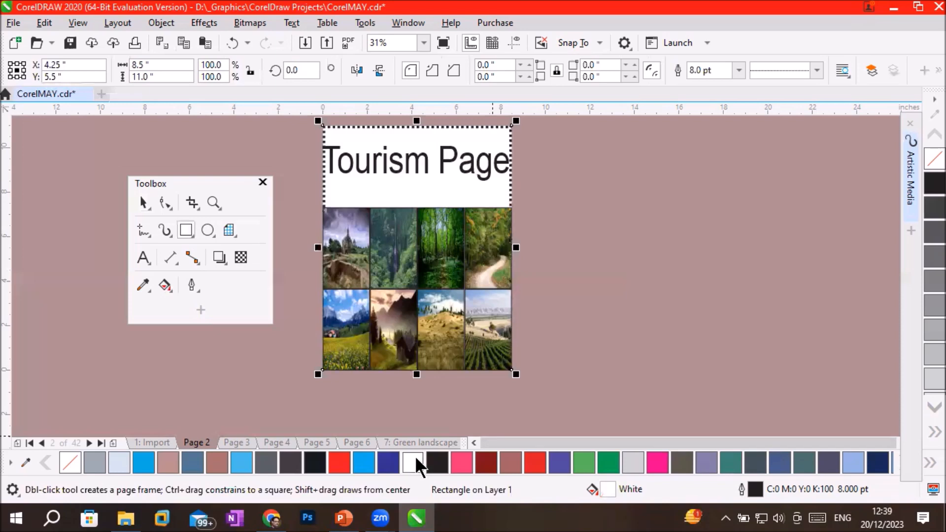
pyautogui.click(364, 460)
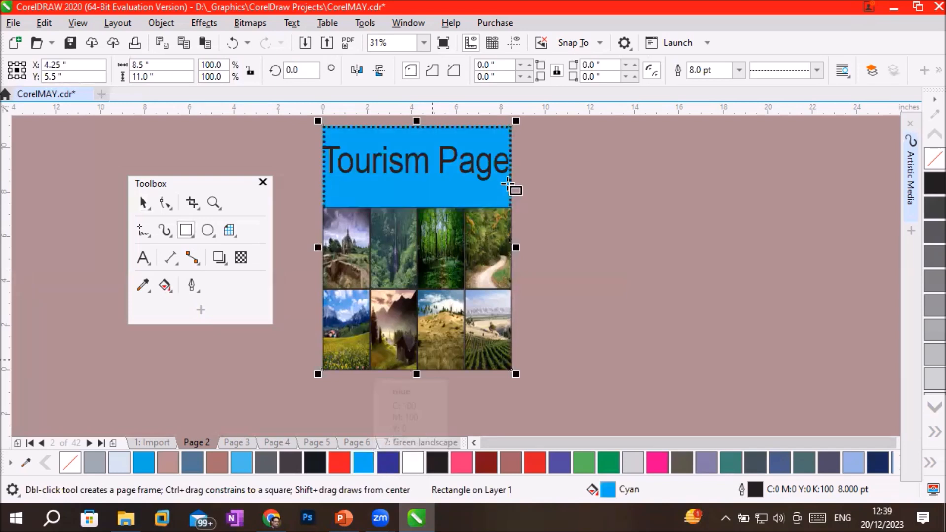
pyautogui.scroll(1, 513, 190)
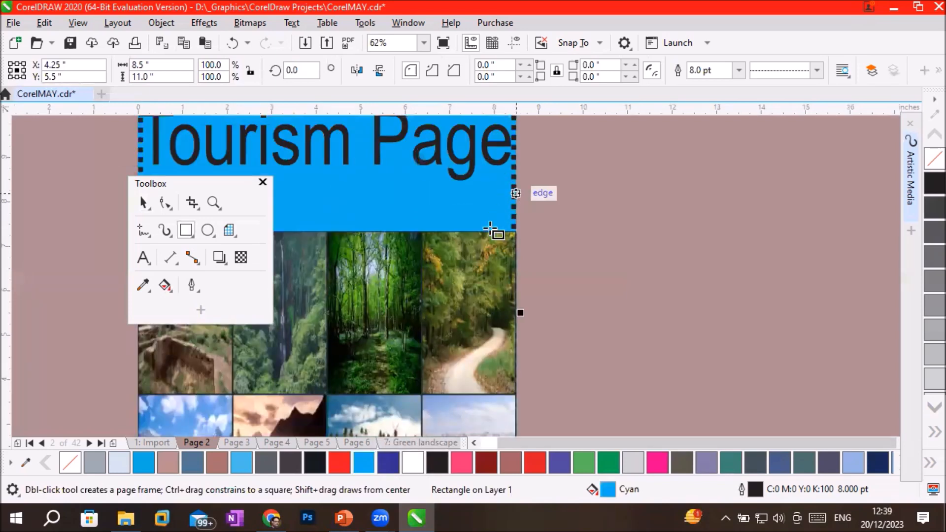
pyautogui.scroll(-1, 490, 229)
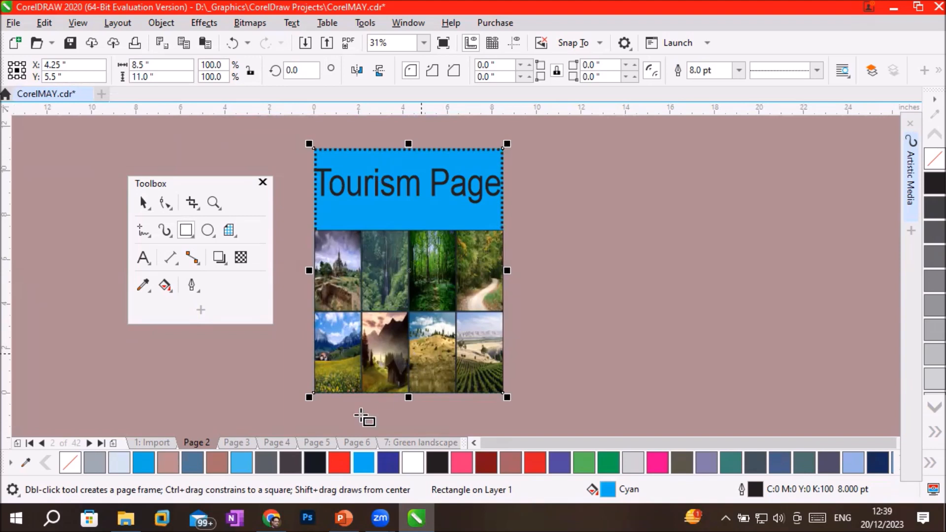
# Try red, black, white, grey and brown fills on the page-sized rectangle, ending with the blue R8 G173 B227 (#08ADE3).
pyautogui.click(339, 463)
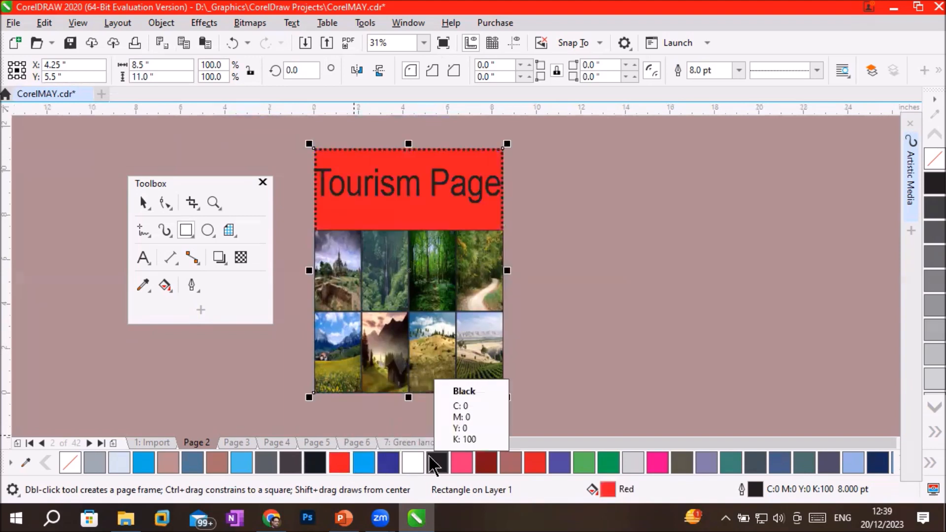
pyautogui.click(436, 463)
pyautogui.click(413, 463)
pyautogui.click(340, 463)
pyautogui.click(266, 463)
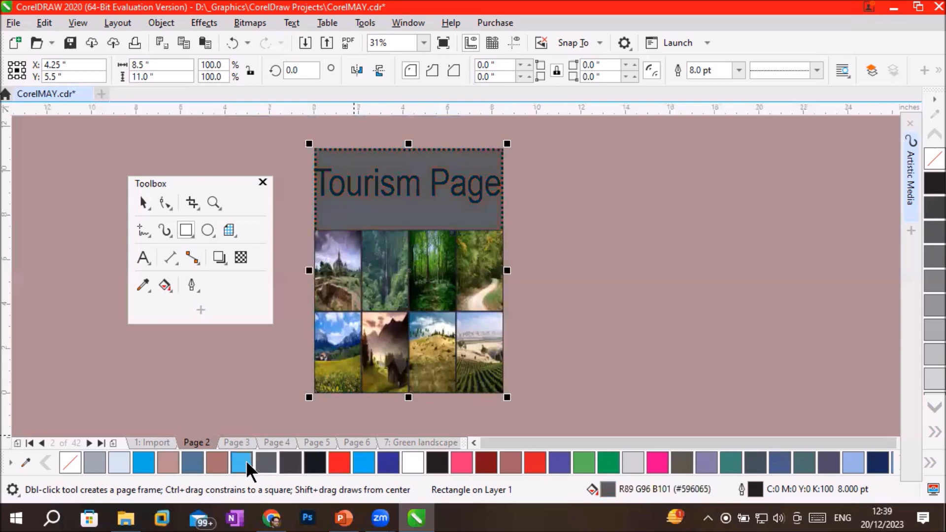
pyautogui.click(246, 460)
pyautogui.click(221, 462)
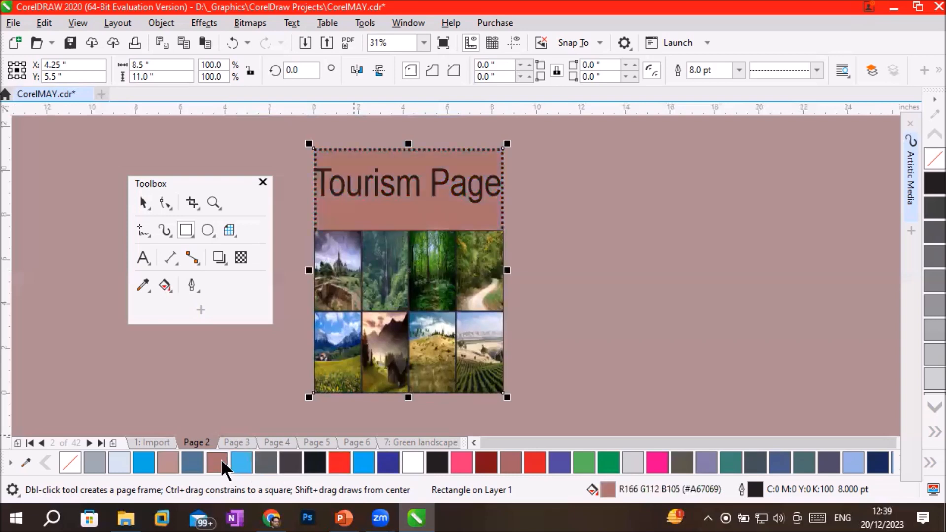
pyautogui.click(189, 462)
pyautogui.click(145, 463)
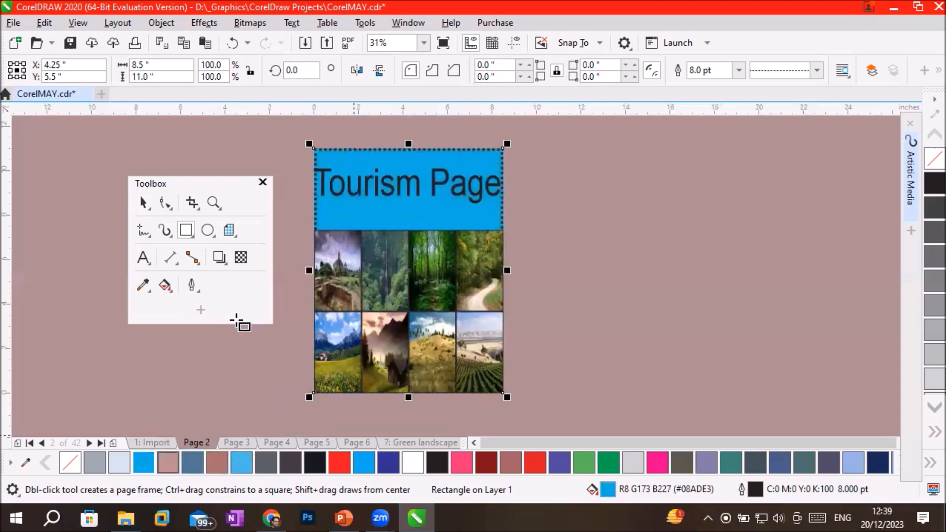
# Switch to the PowerPoint presentation and advance from the Graph paper tool slide to the Impact tool slide.
pyautogui.click(225, 231)
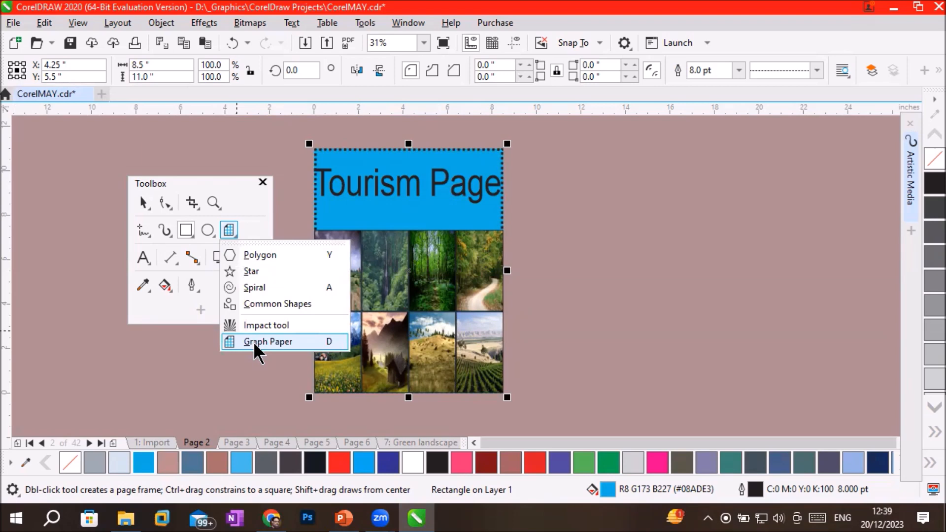
pyautogui.click(344, 517)
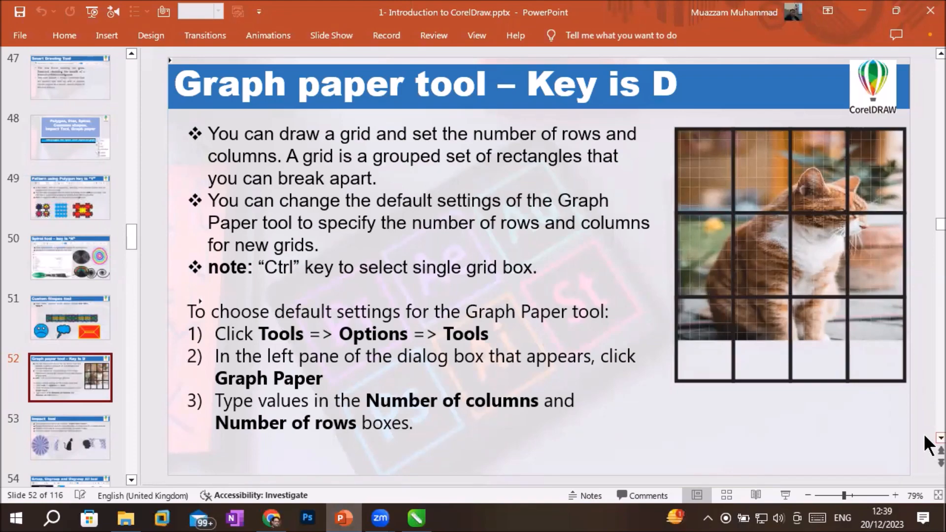
pyautogui.scroll(-1, 924, 436)
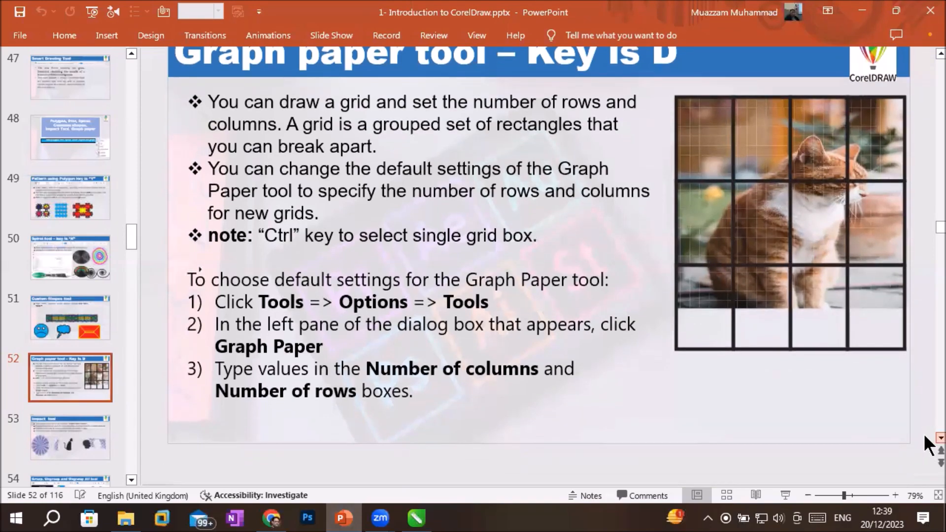
pyautogui.scroll(-1, 924, 436)
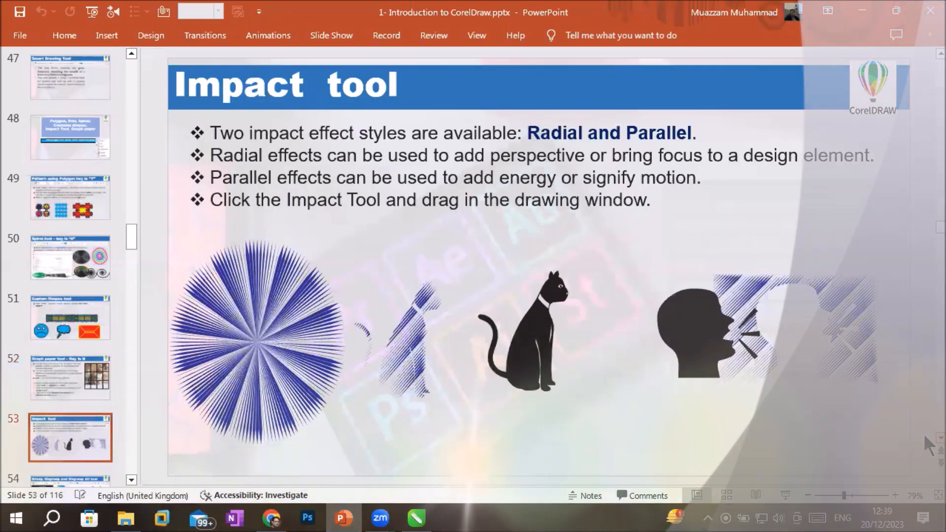
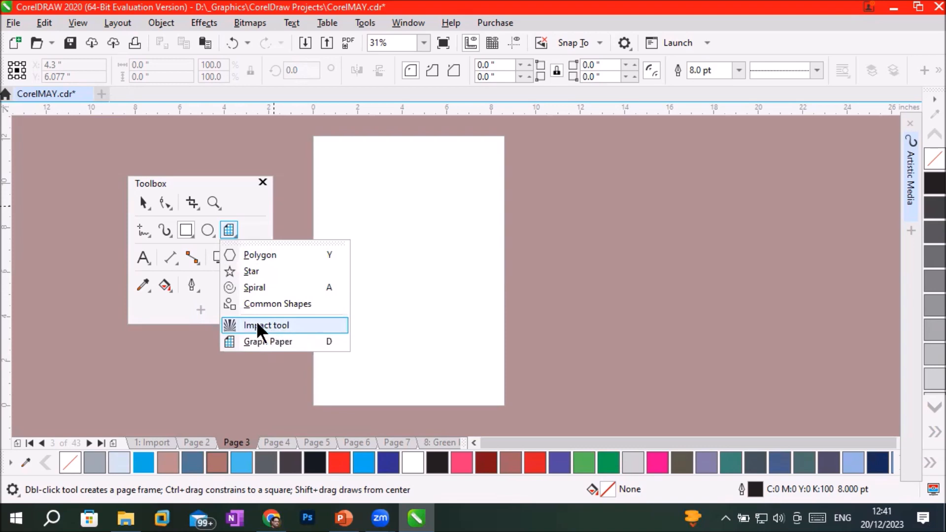
# Activate the Impact tool, and open the Glyphs docker as a floating window over the page.
pyautogui.click(256, 324)
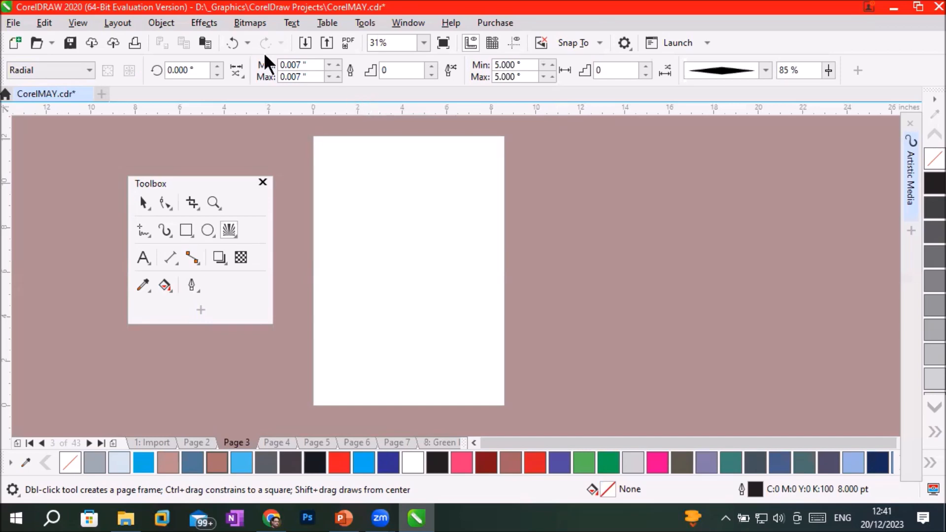
pyautogui.click(295, 23)
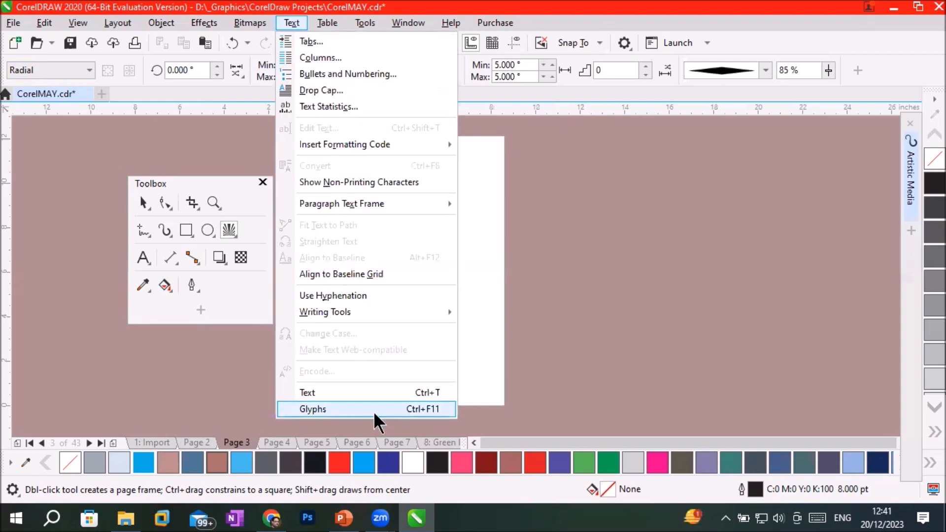
pyautogui.click(347, 409)
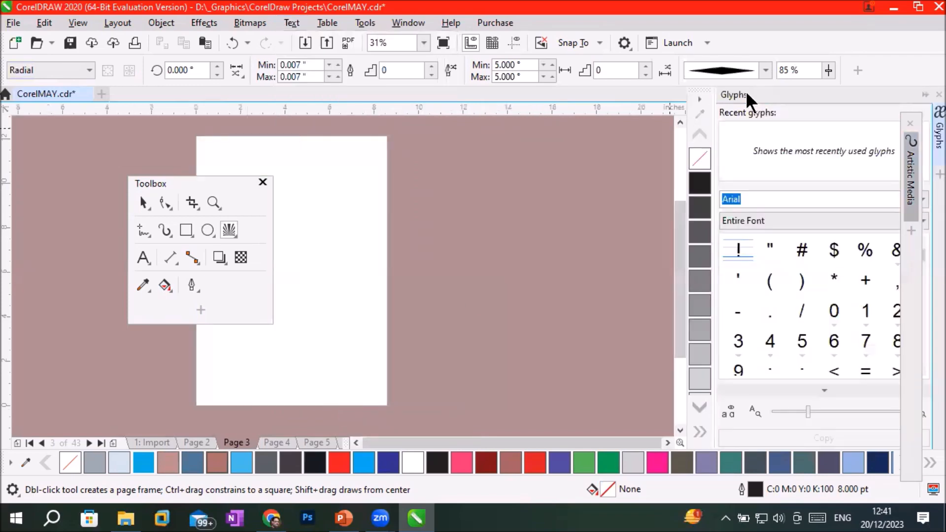
pyautogui.moveTo(775, 96); pyautogui.dragTo(519, 137)
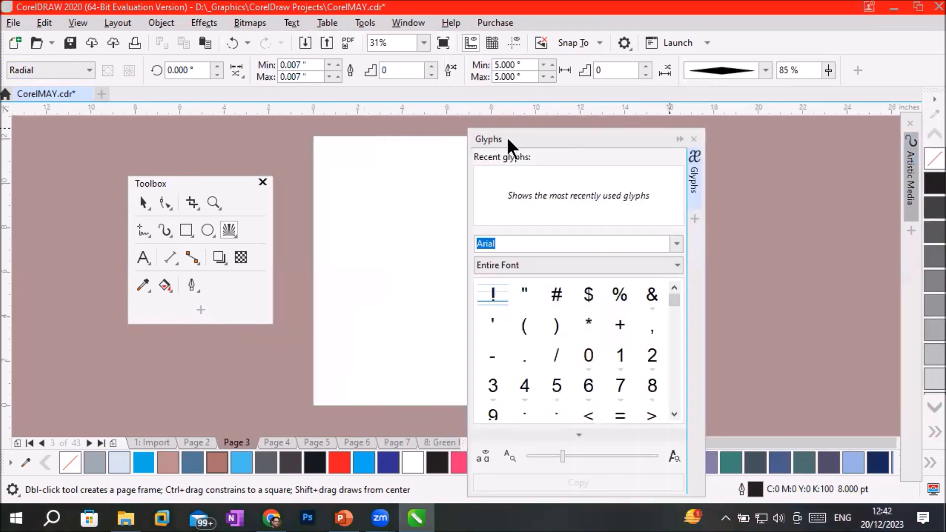
# Examine the font list in the Glyphs docker down to the symbol fonts Webdings and Wingdings.
pyautogui.click(676, 244)
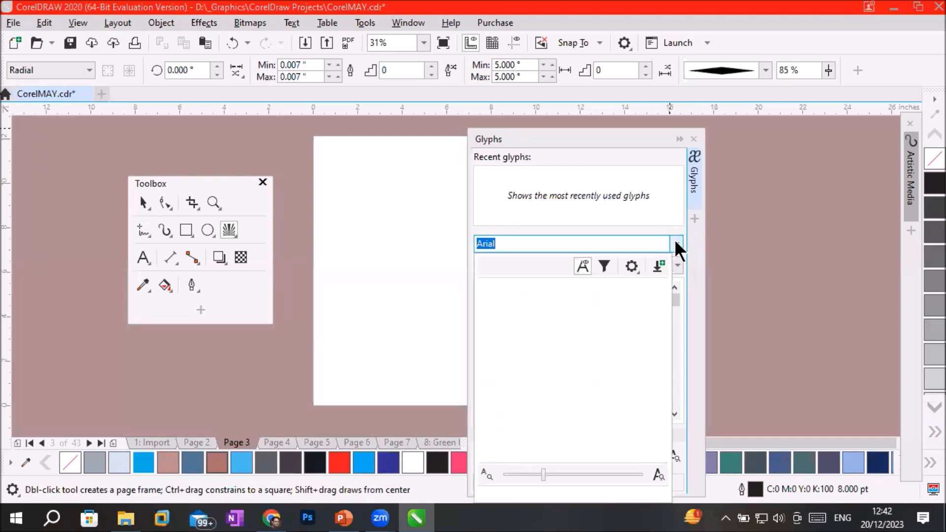
pyautogui.click(675, 300)
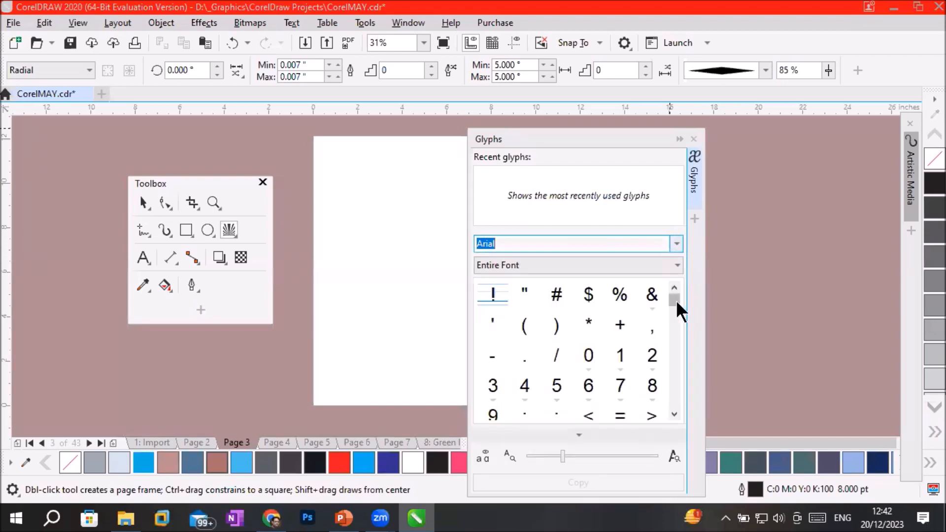
pyautogui.click(673, 243)
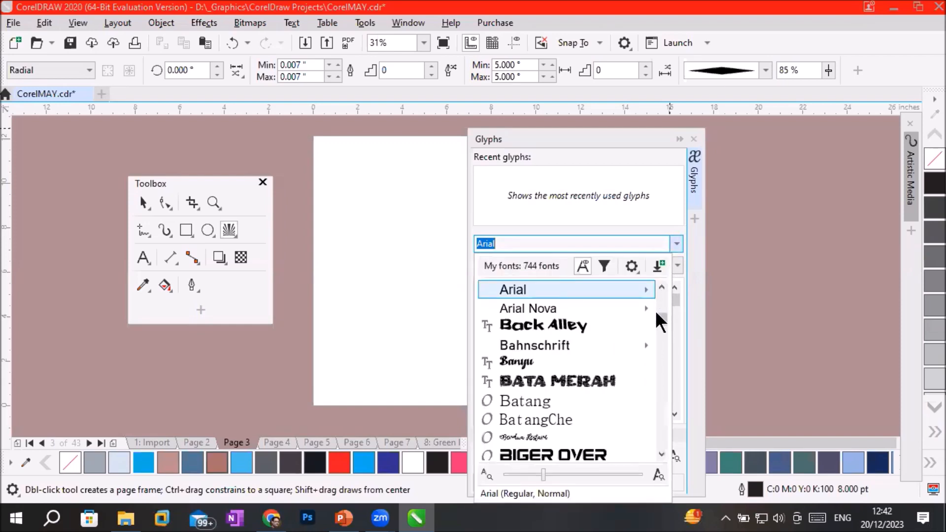
pyautogui.scroll(-15, 660, 318)
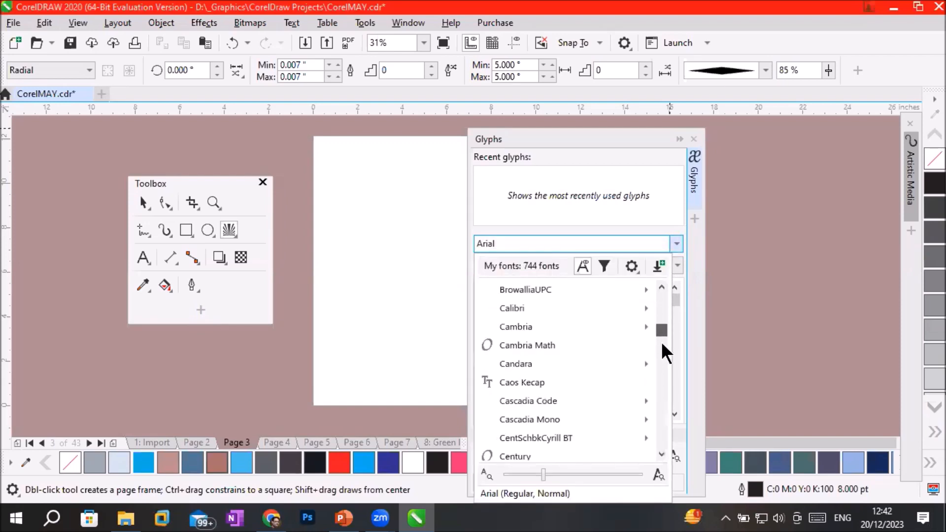
pyautogui.scroll(-20, 663, 352)
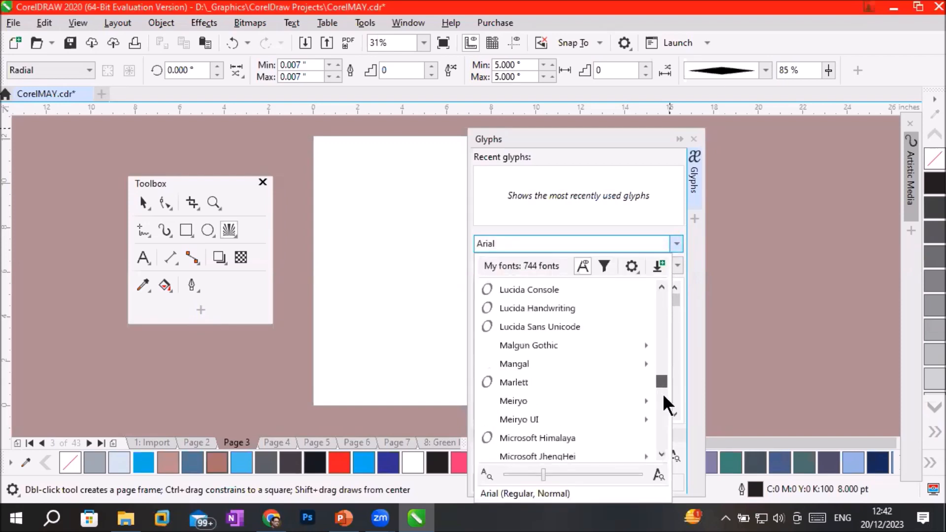
pyautogui.scroll(-20, 664, 401)
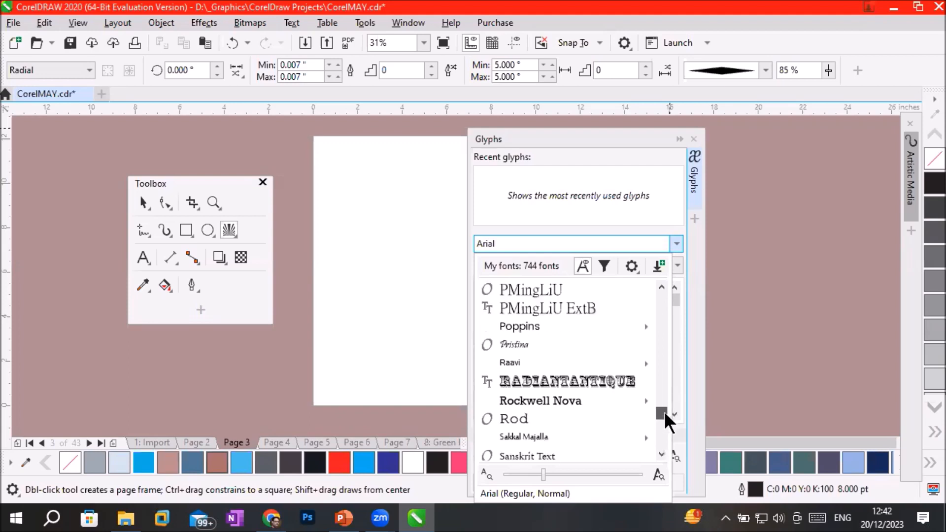
pyautogui.scroll(-1, 664, 412)
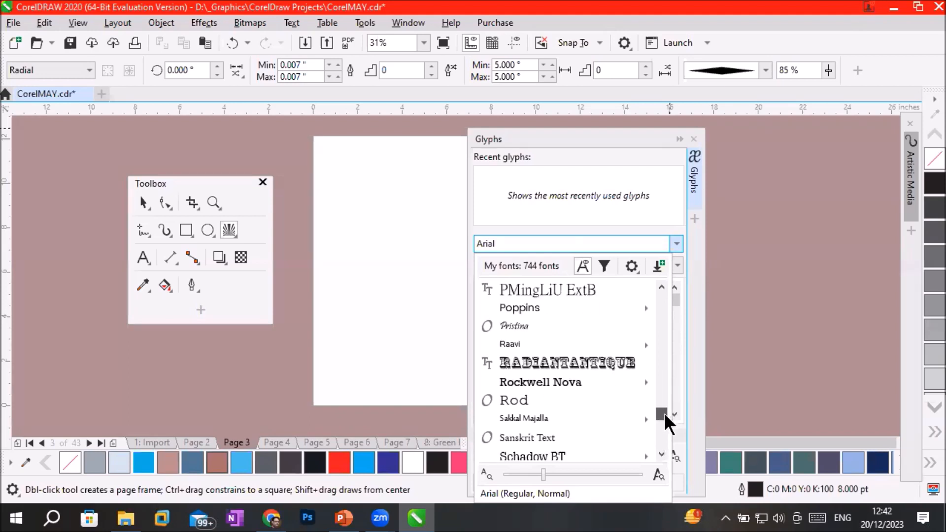
pyautogui.moveTo(664, 413); pyautogui.dragTo(666, 438)
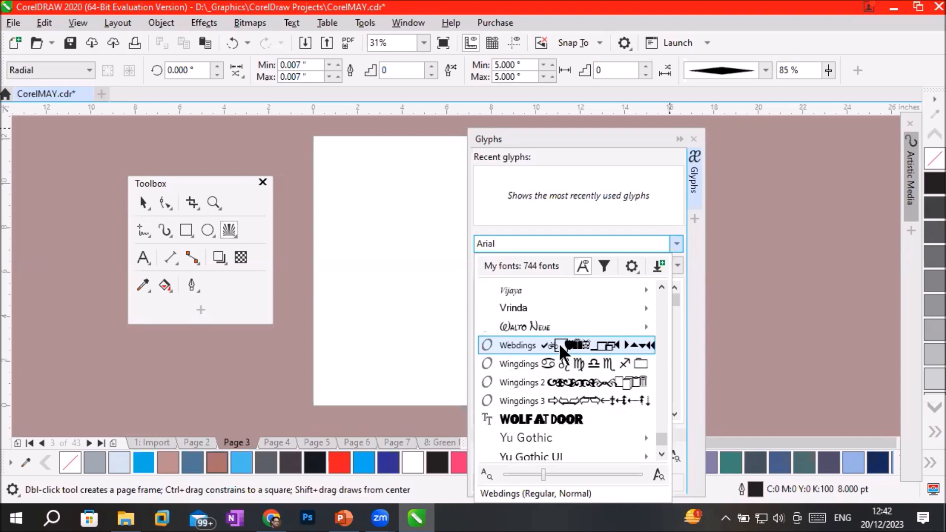
pyautogui.press('Escape')
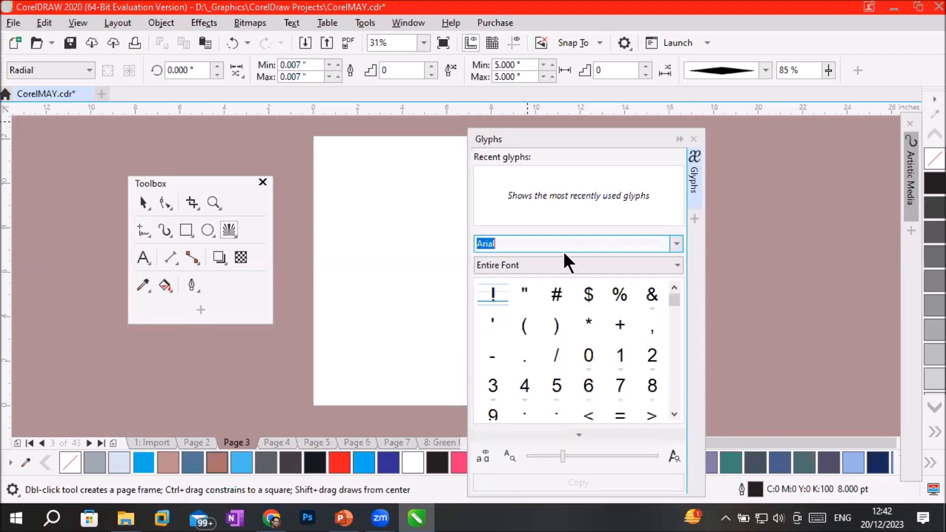
# Set the font in the Glyphs docker to Webdings.
pyautogui.click(677, 242)
pyautogui.moveTo(661, 318); pyautogui.dragTo(662, 332)
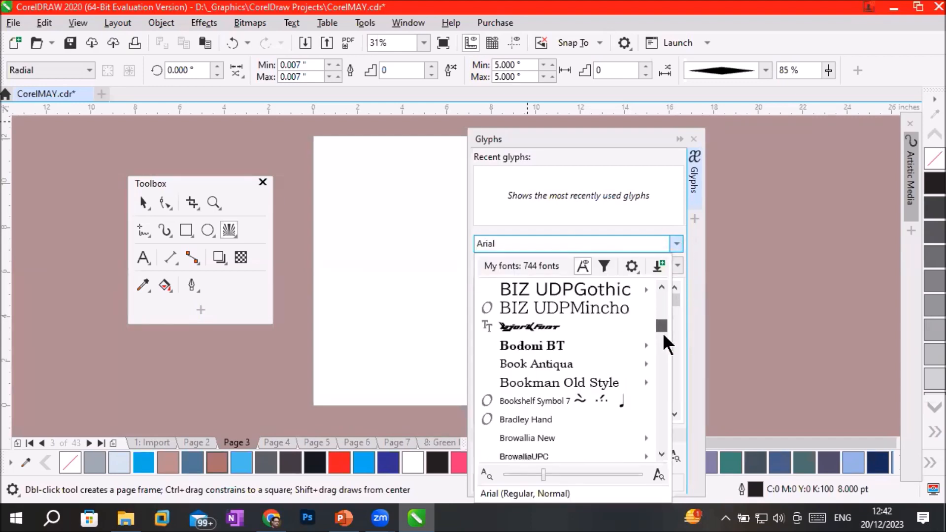
pyautogui.moveTo(654, 407); pyautogui.dragTo(659, 445)
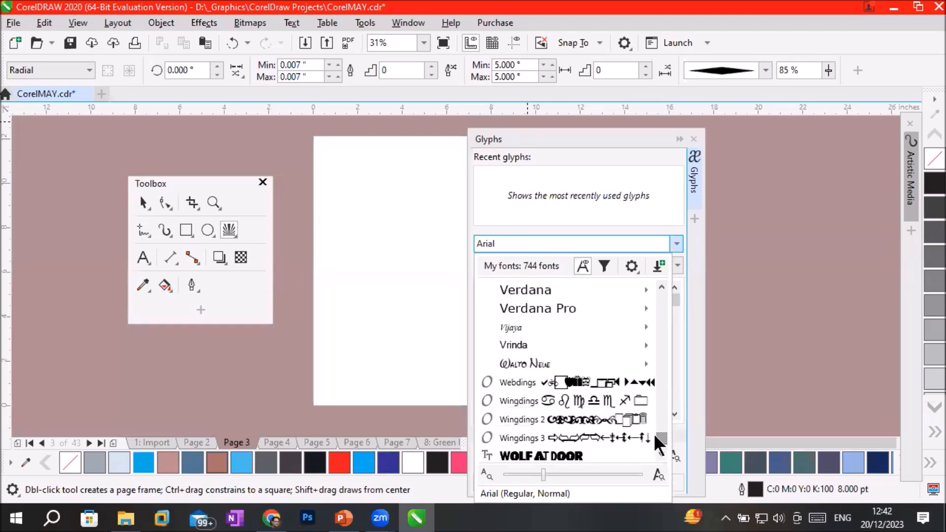
pyautogui.click(595, 381)
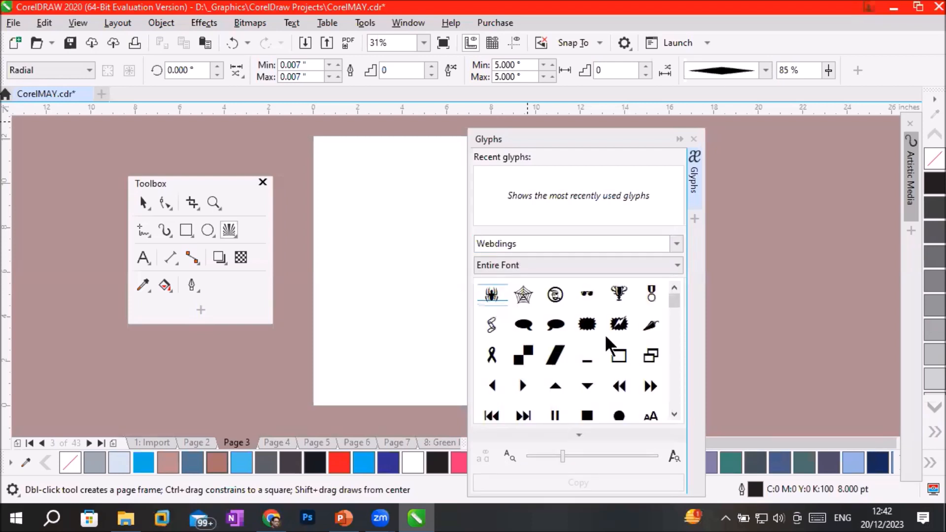
# Look through the Webdings symbols, such as the spider, ribbon, speech bubbles, arrow and standing man.
pyautogui.click(521, 296)
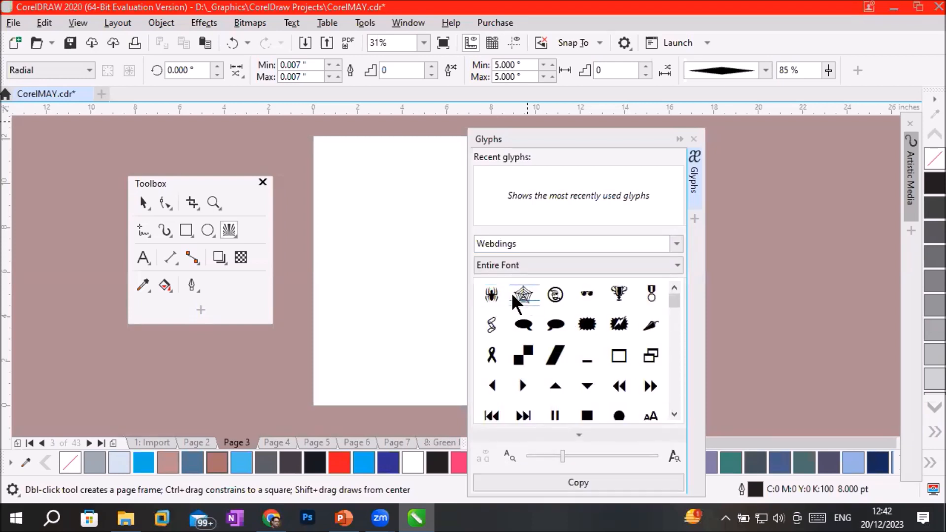
pyautogui.click(486, 296)
pyautogui.click(491, 360)
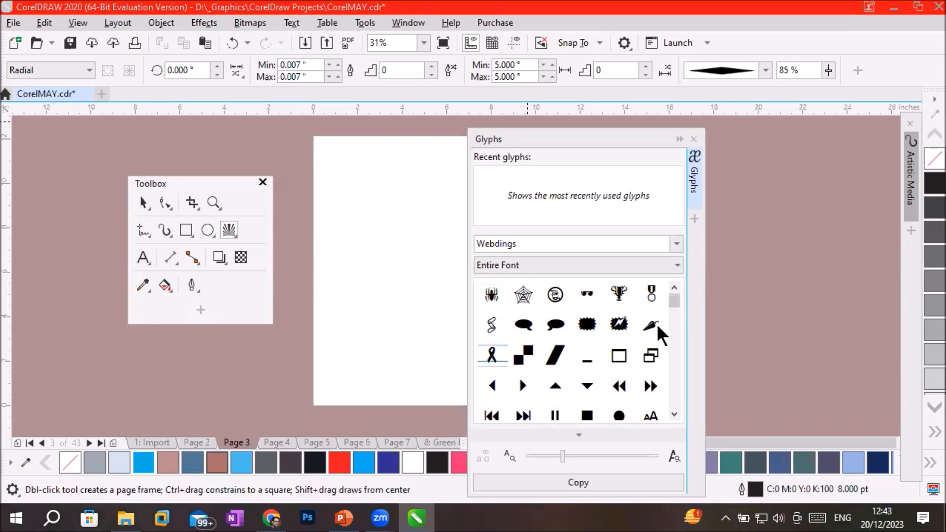
pyautogui.click(657, 325)
pyautogui.click(551, 325)
pyautogui.click(524, 324)
pyautogui.click(550, 389)
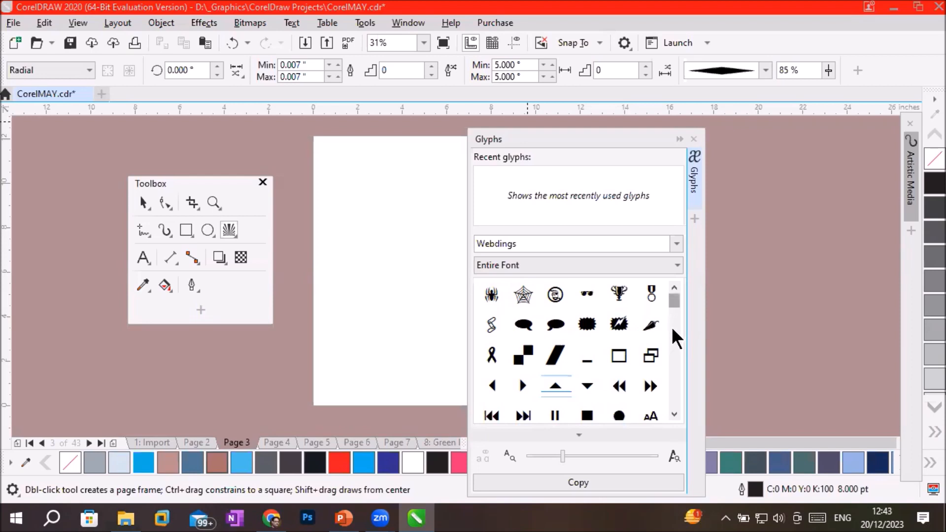
pyautogui.scroll(-5, 674, 335)
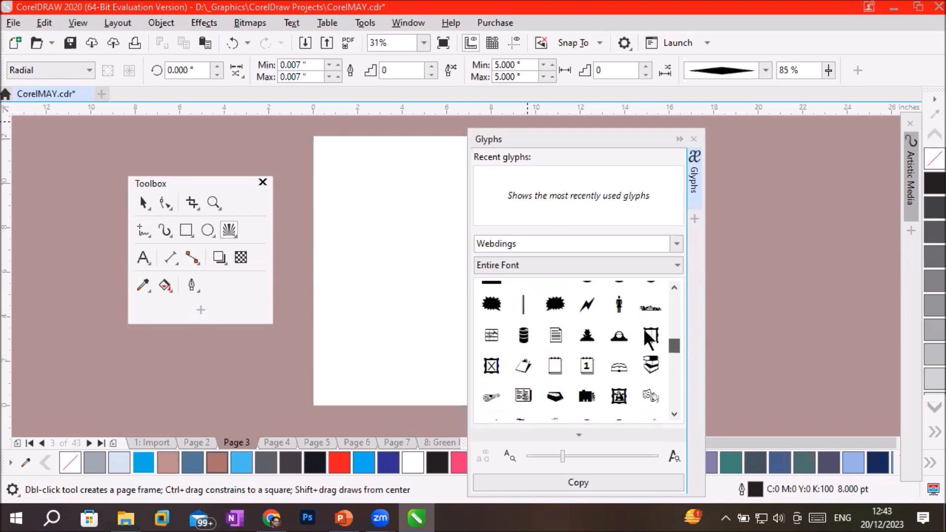
pyautogui.click(619, 303)
# Insert the Webdings glyph of a man in a hat as artistic text in the page's upper left area and close the Glyphs docker.
pyautogui.click(587, 337)
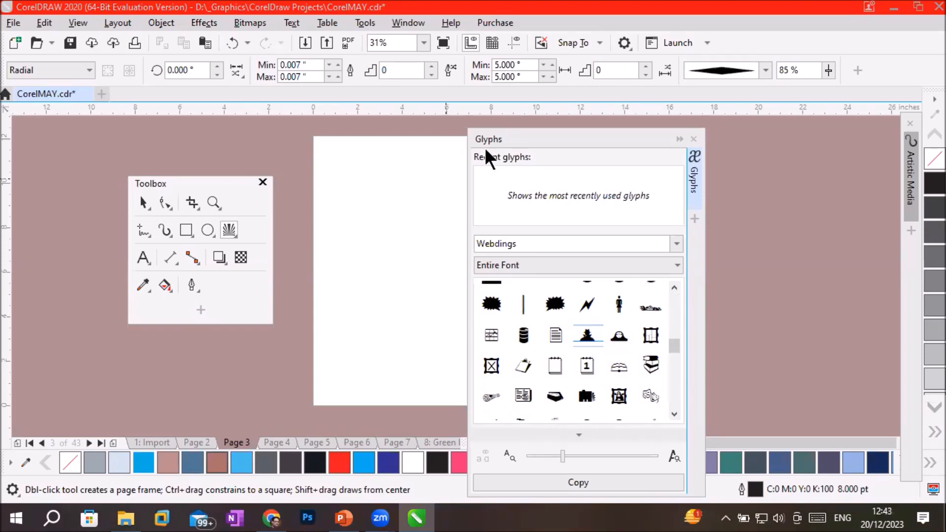
pyautogui.click(143, 258)
pyautogui.click(362, 206)
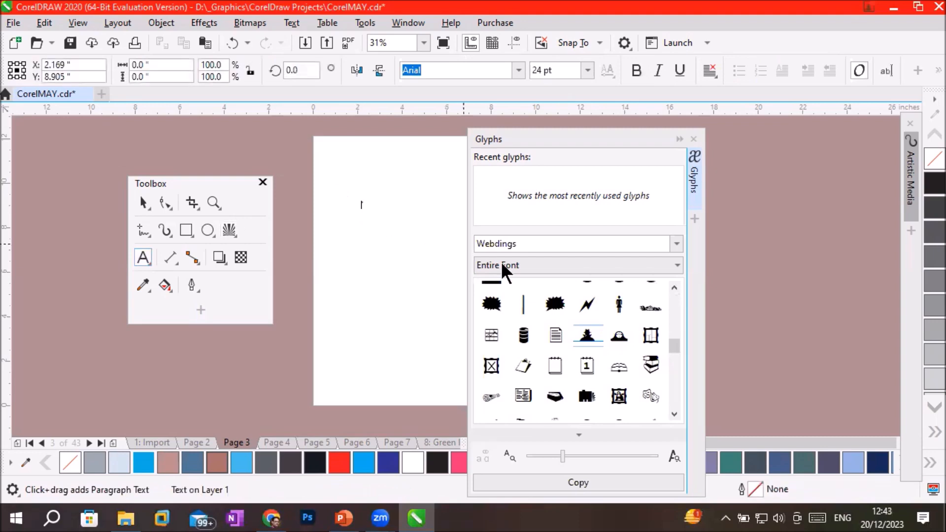
pyautogui.moveTo(587, 336); pyautogui.dragTo(372, 210)
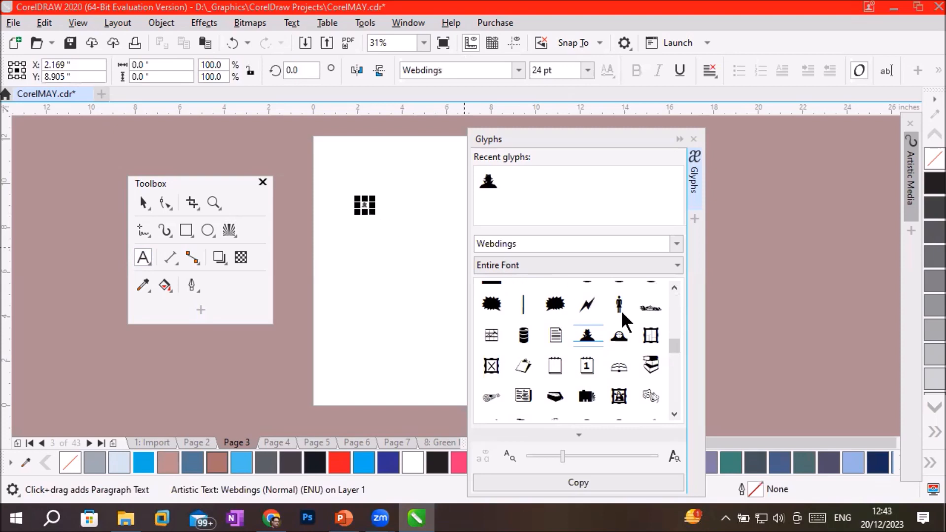
pyautogui.click(679, 139)
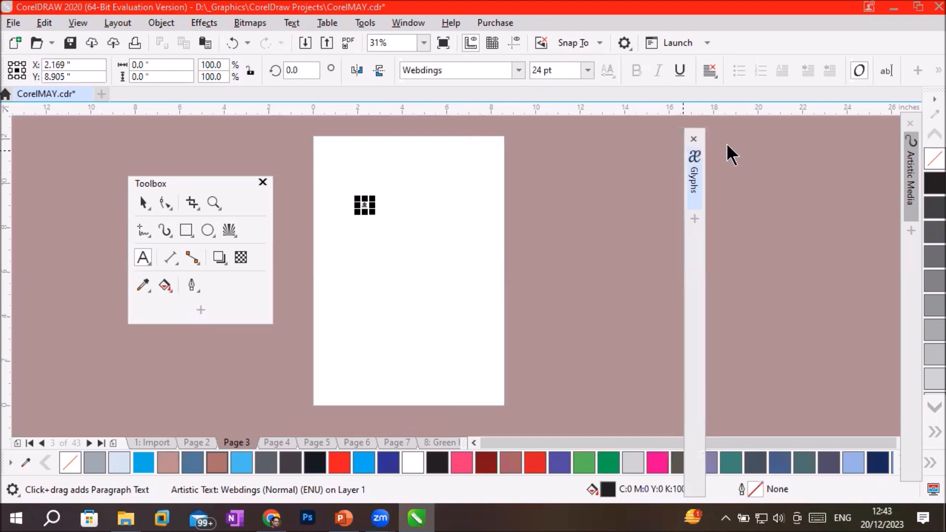
pyautogui.click(692, 139)
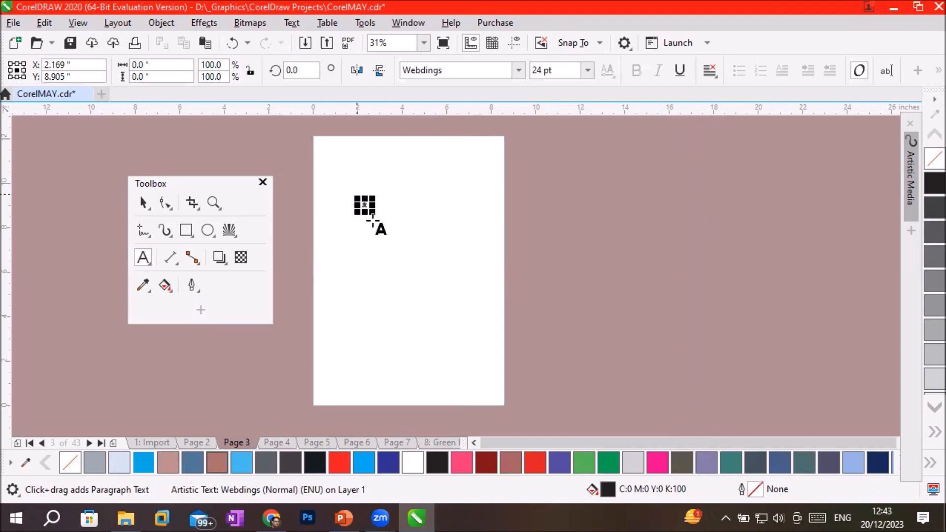
# Enlarge the hatted-man glyph to about 3.83 × 3.18 inches and move it down the page to free space above.
pyautogui.moveTo(377, 213); pyautogui.dragTo(474, 279)
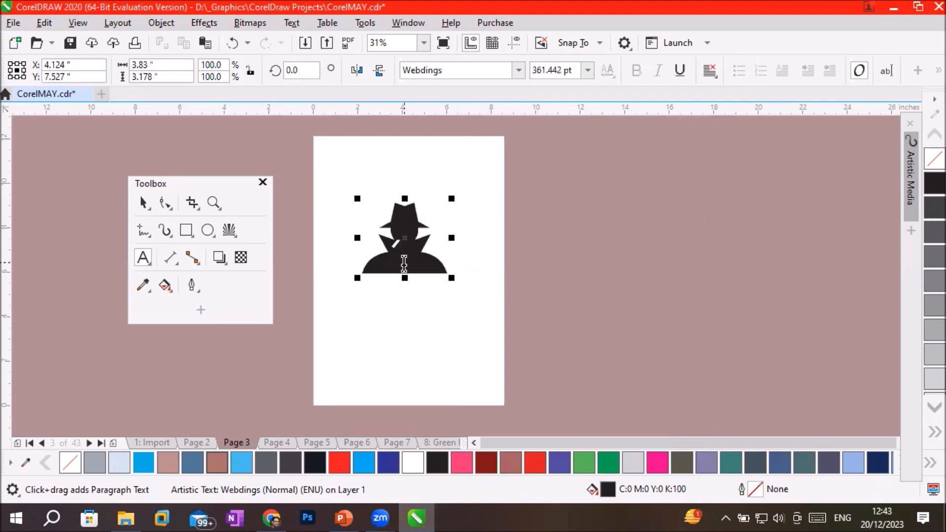
pyautogui.click(140, 206)
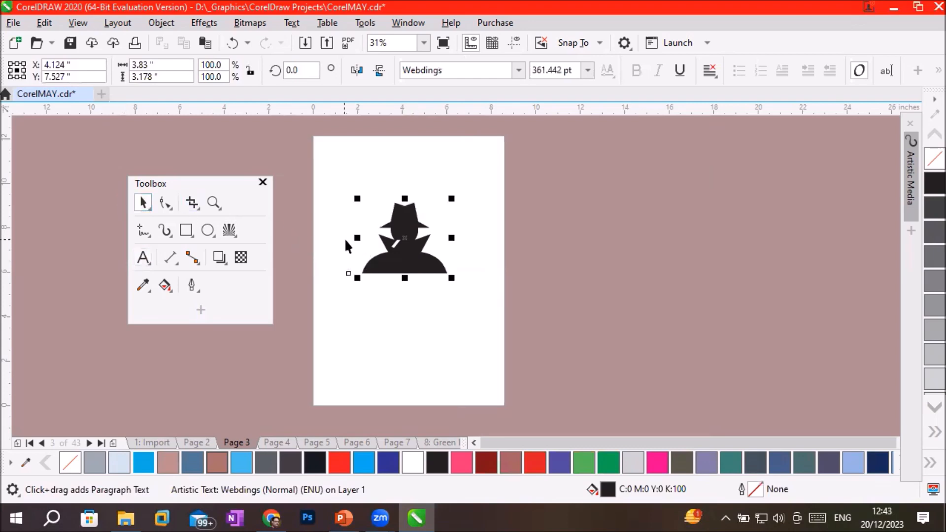
pyautogui.moveTo(411, 269); pyautogui.dragTo(418, 321)
# Add the artistic text "Man with red Hands" in 24 pt Arial near the top of the page.
pyautogui.click(140, 262)
pyautogui.click(340, 156)
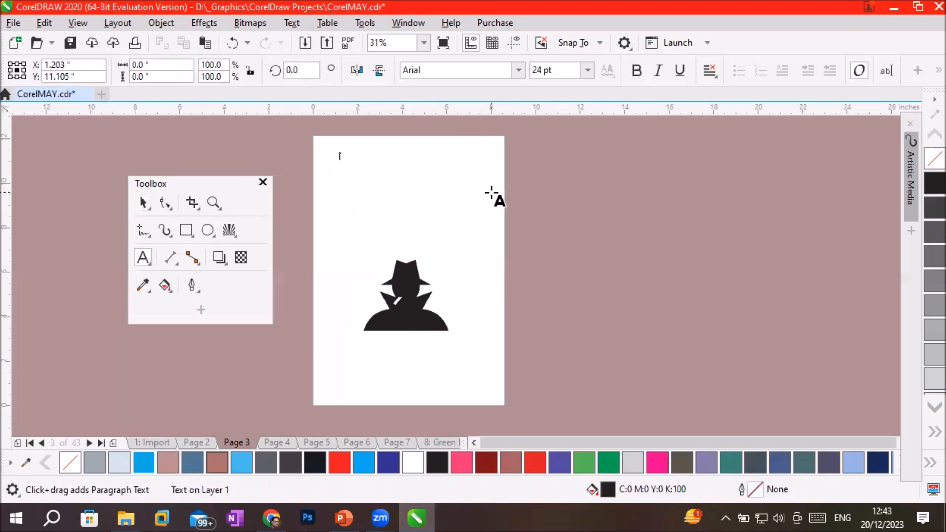
pyautogui.write('Man wit')
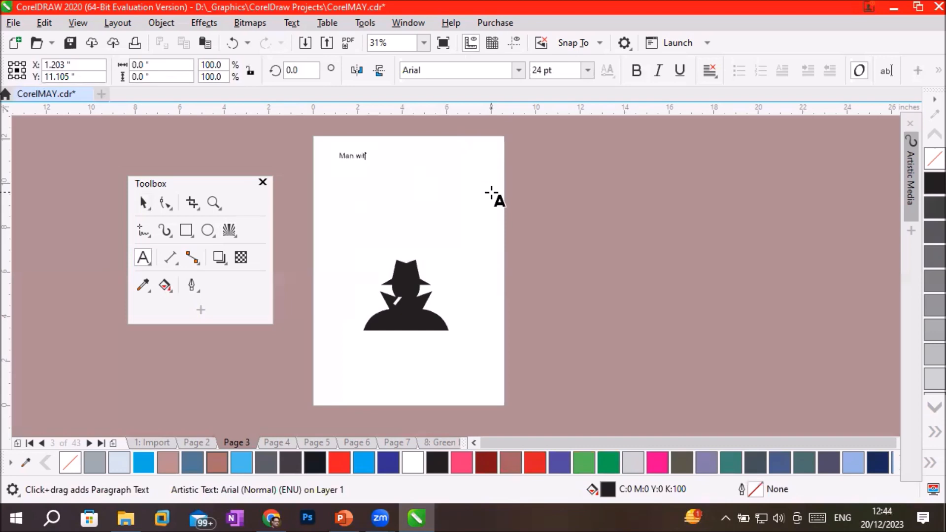
pyautogui.write('h red ')
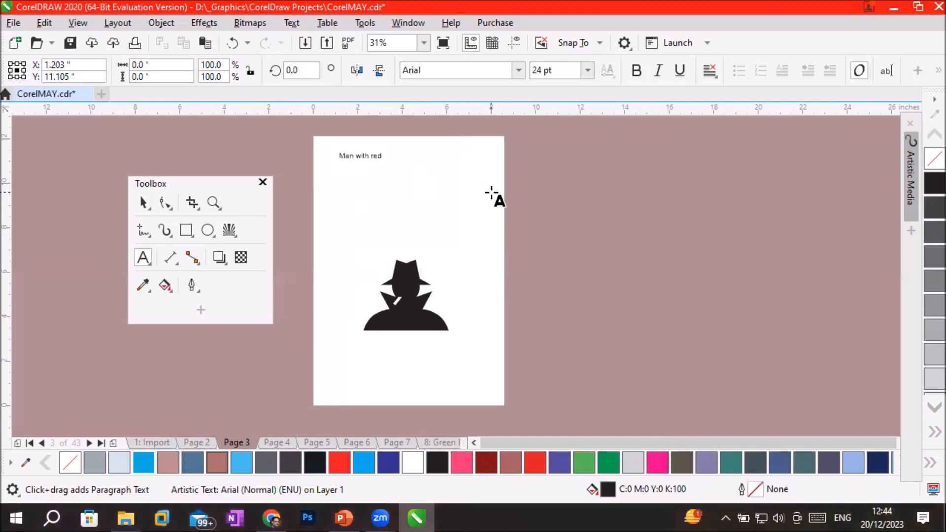
pyautogui.write('Hands')
pyautogui.click(278, 220)
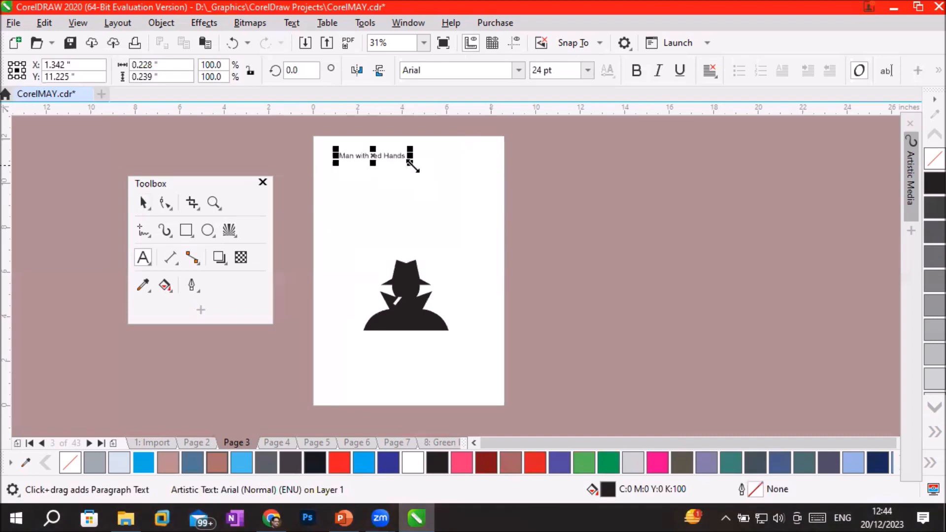
# Enlarge the "Man with red Hands" title to about 59 pt and arrange it across the page top with the hatted-man glyph beneath.
pyautogui.moveTo(407, 165); pyautogui.dragTo(456, 200)
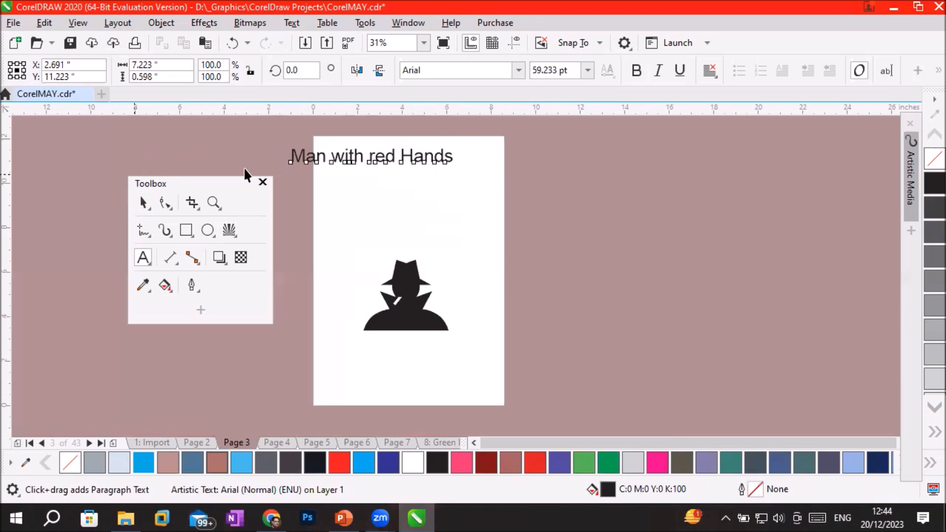
pyautogui.click(143, 202)
pyautogui.moveTo(383, 155); pyautogui.dragTo(417, 150)
pyautogui.moveTo(407, 325); pyautogui.dragTo(406, 262)
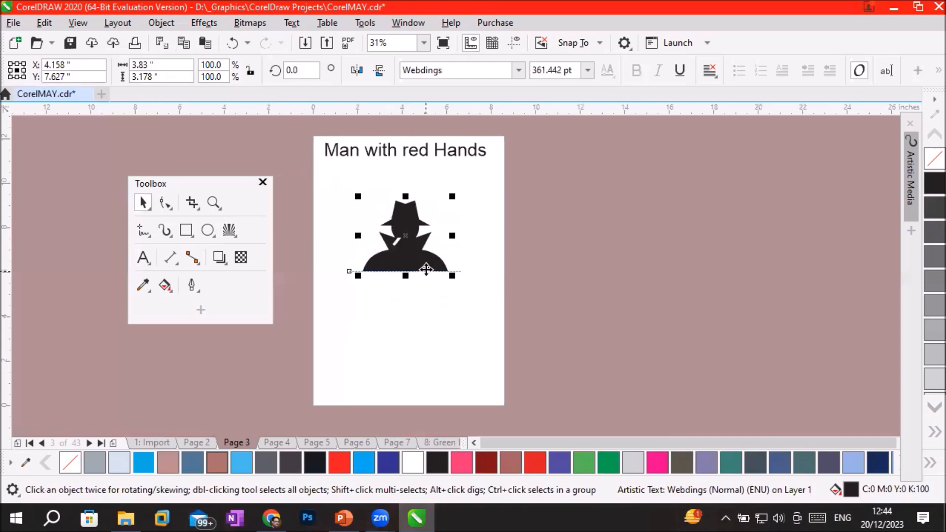
# Draw a radial impact effect with the Impact tool, from about (1.57, 4.84) at its centre to (4.50, 2.20) inches at its edge.
pyautogui.click(232, 228)
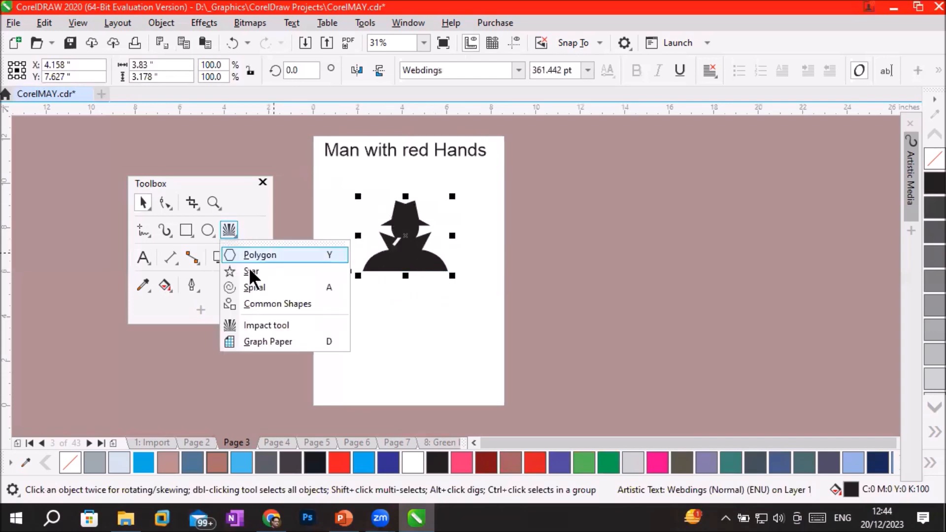
pyautogui.click(258, 325)
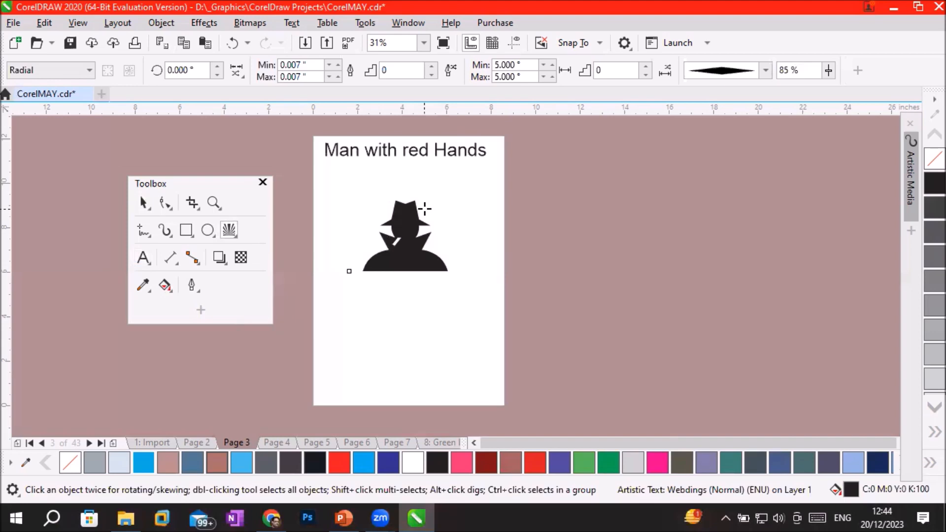
pyautogui.click(85, 70)
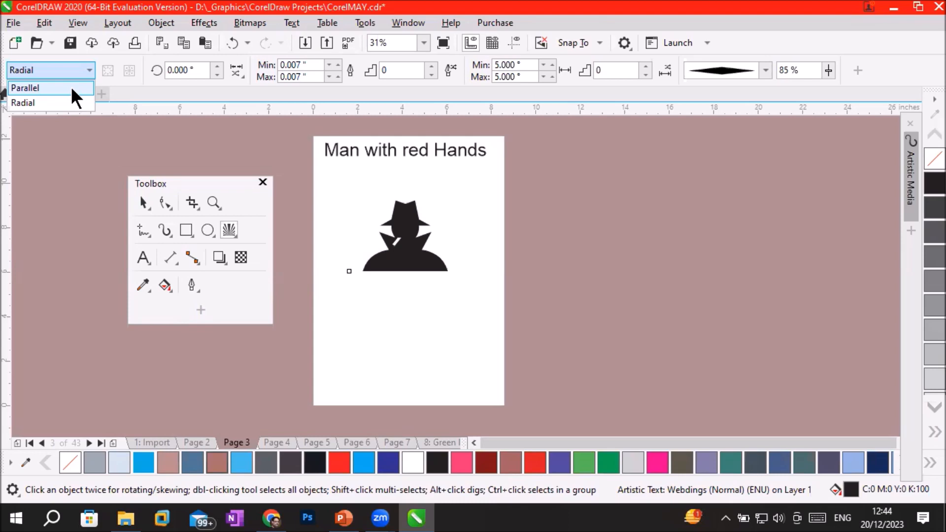
pyautogui.click(49, 102)
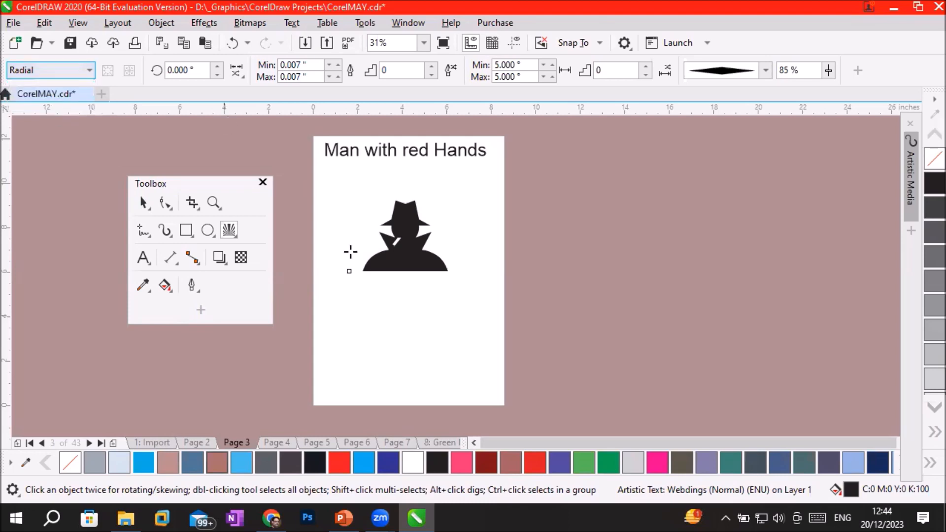
pyautogui.click(177, 71)
pyautogui.click(614, 69)
pyautogui.moveTo(376, 326); pyautogui.dragTo(413, 357)
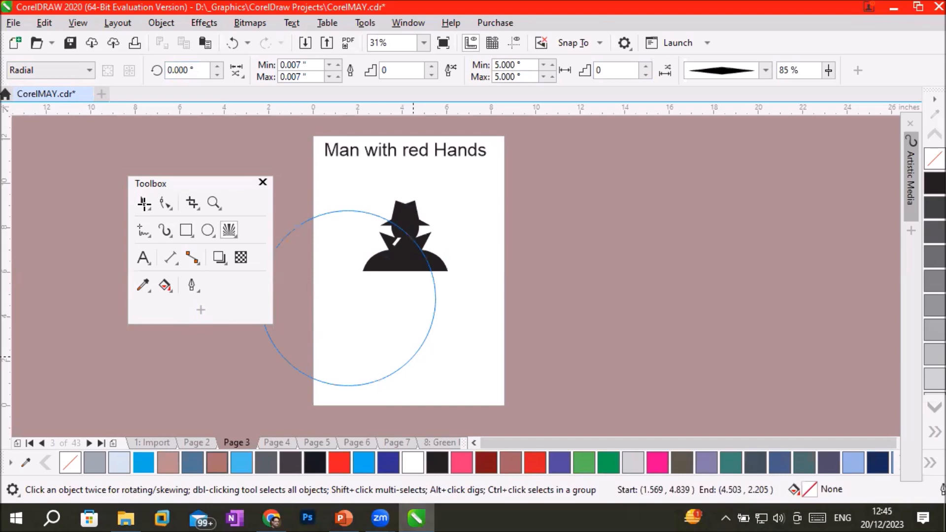
# Move the hatted-man glyph off the page to about X 12.12, Y 10.09 inches and centre the impact effect across the page below the title.
pyautogui.click(143, 202)
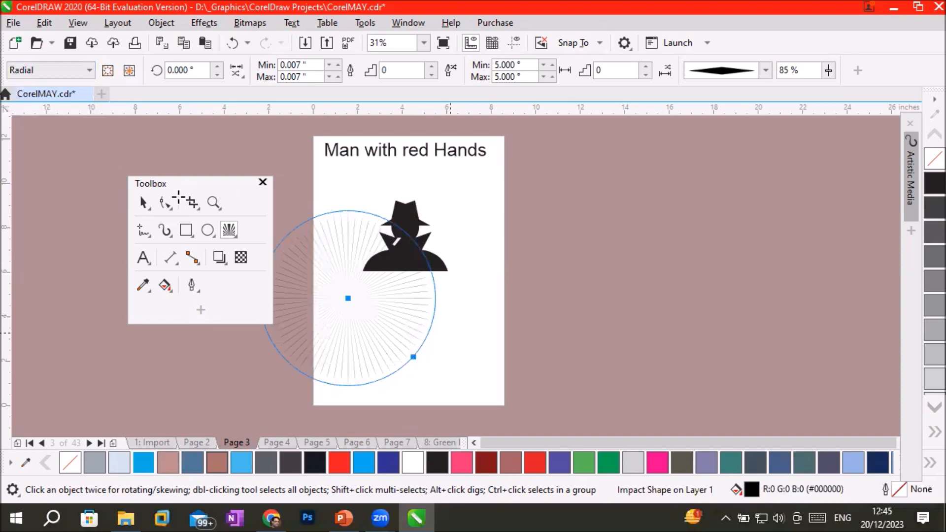
pyautogui.click(143, 203)
pyautogui.moveTo(400, 206); pyautogui.dragTo(577, 152)
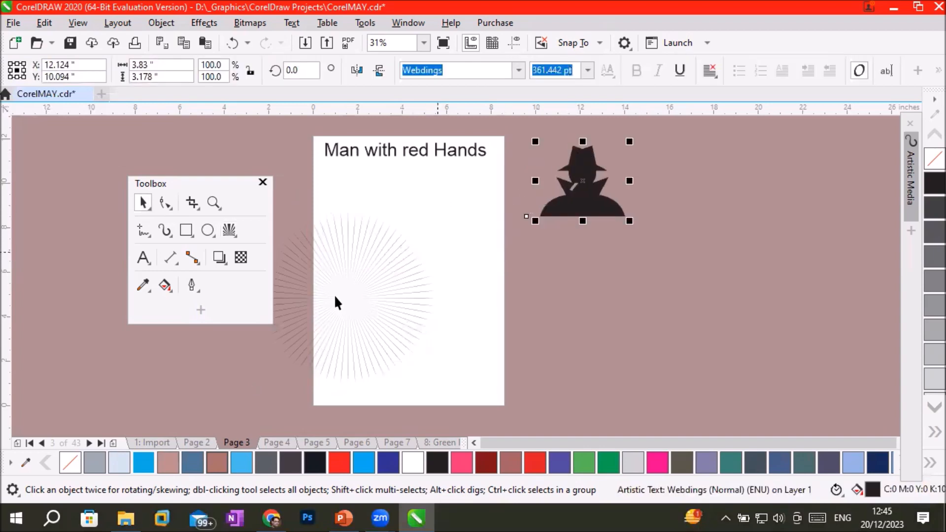
pyautogui.moveTo(340, 300); pyautogui.dragTo(407, 266)
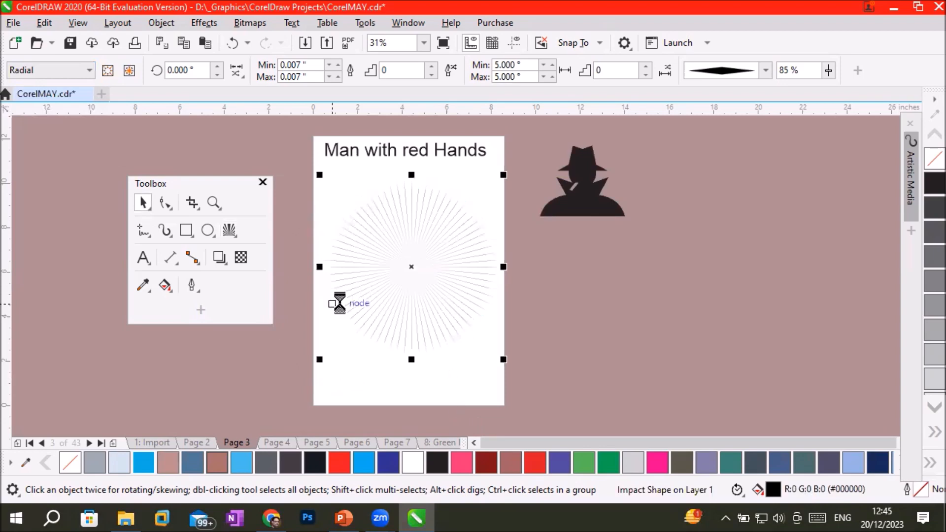
# Change the impact effect's line style to the elliptical, rounded-taper shape.
pyautogui.scroll(2, 340, 303)
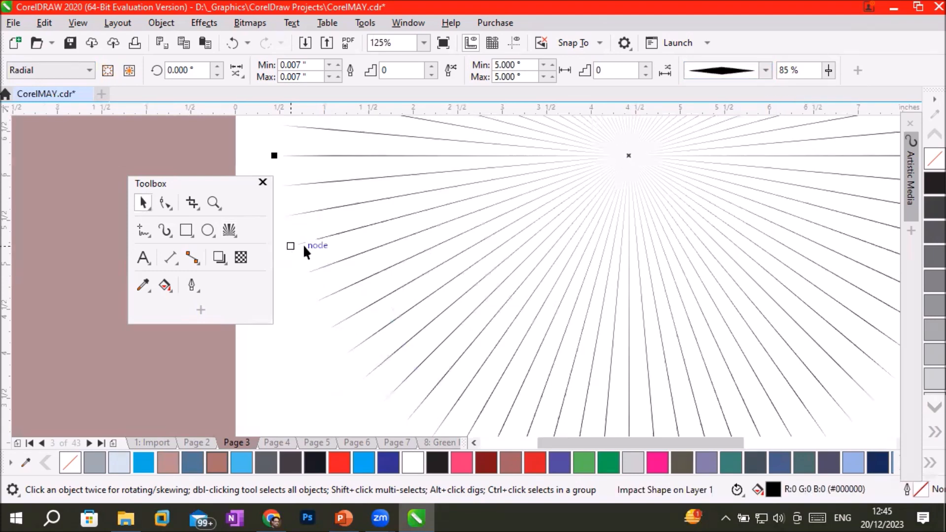
pyautogui.click(765, 72)
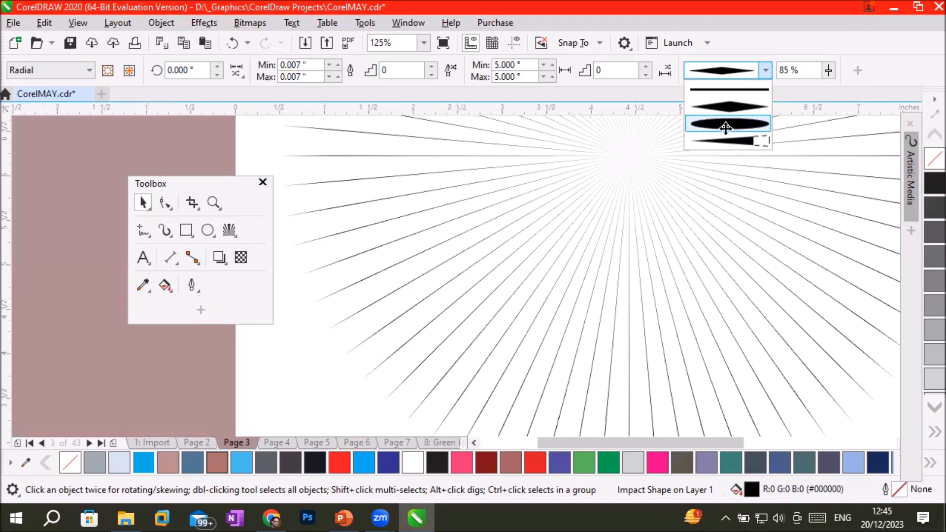
pyautogui.click(724, 125)
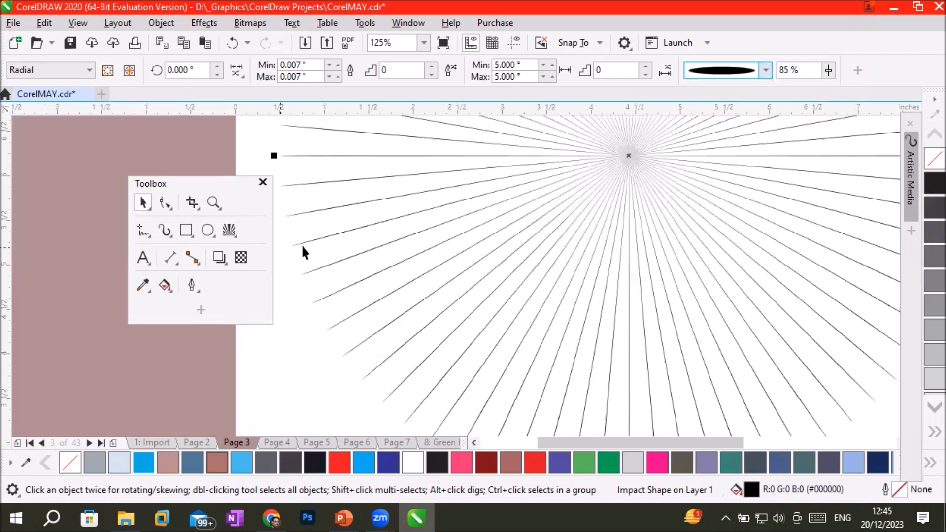
# Examine the outer tip of one impact ray at high magnification, keeping the floating Toolbox clear of it.
pyautogui.scroll(6, 302, 247)
pyautogui.scroll(2, 294, 250)
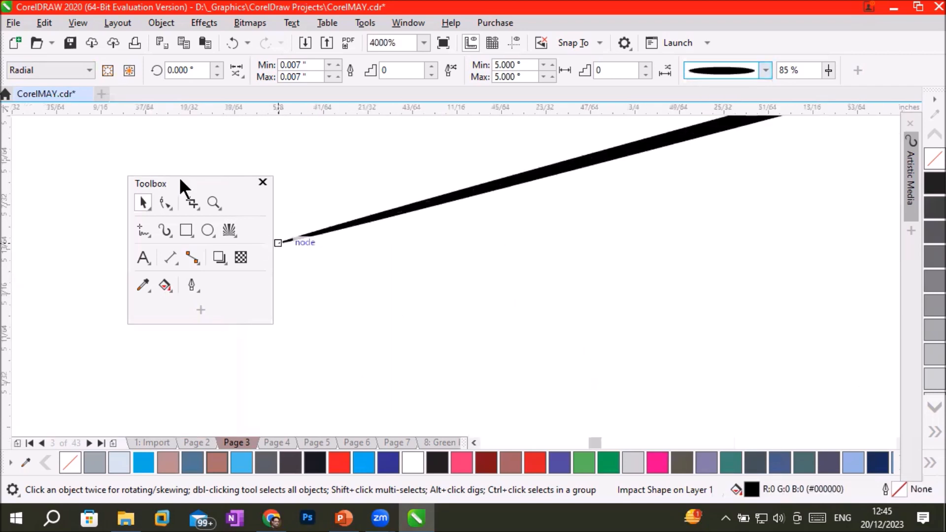
pyautogui.moveTo(179, 181); pyautogui.dragTo(112, 186)
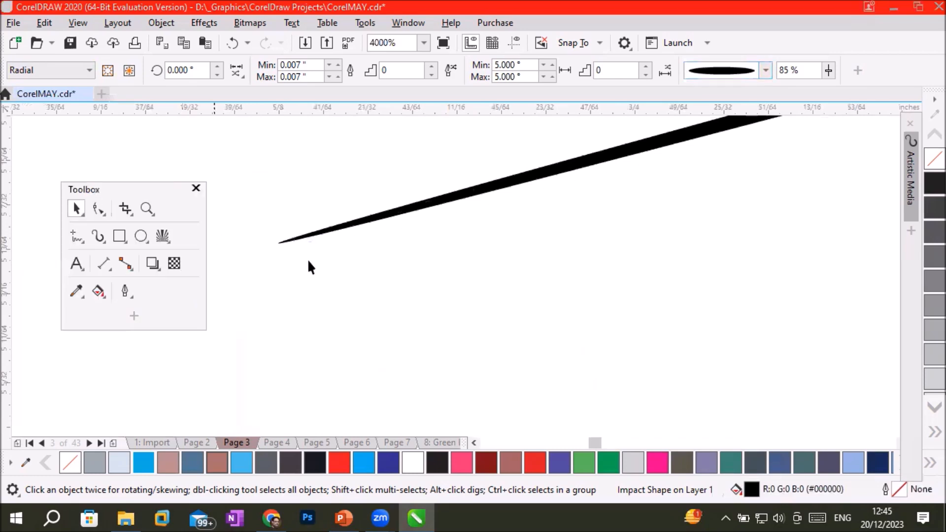
pyautogui.scroll(4, 295, 217)
pyautogui.scroll(1, 286, 212)
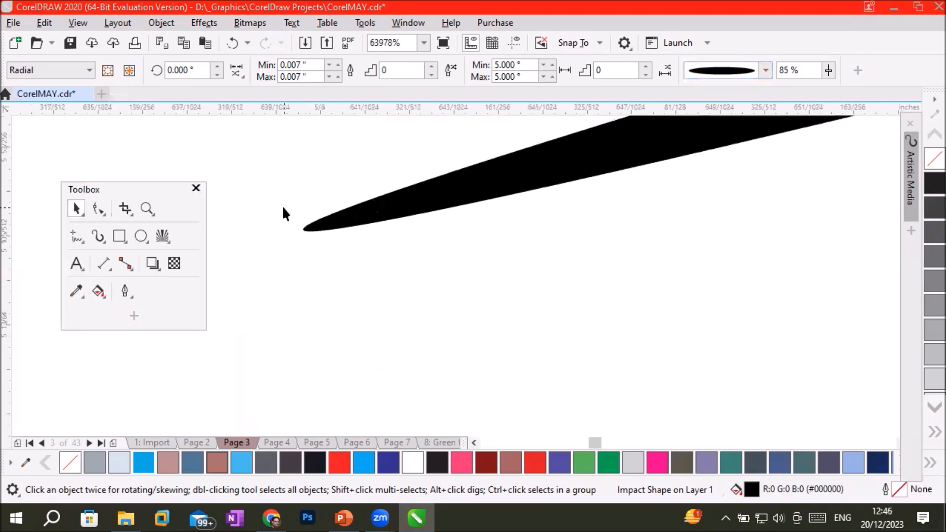
pyautogui.scroll(-2, 283, 207)
pyautogui.scroll(-3, 283, 213)
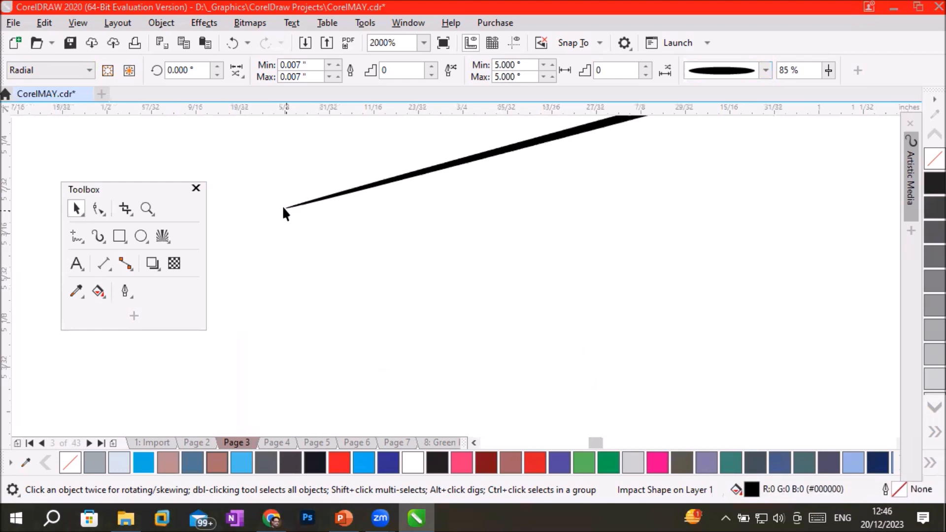
pyautogui.scroll(-3, 283, 211)
pyautogui.scroll(-1, 395, 185)
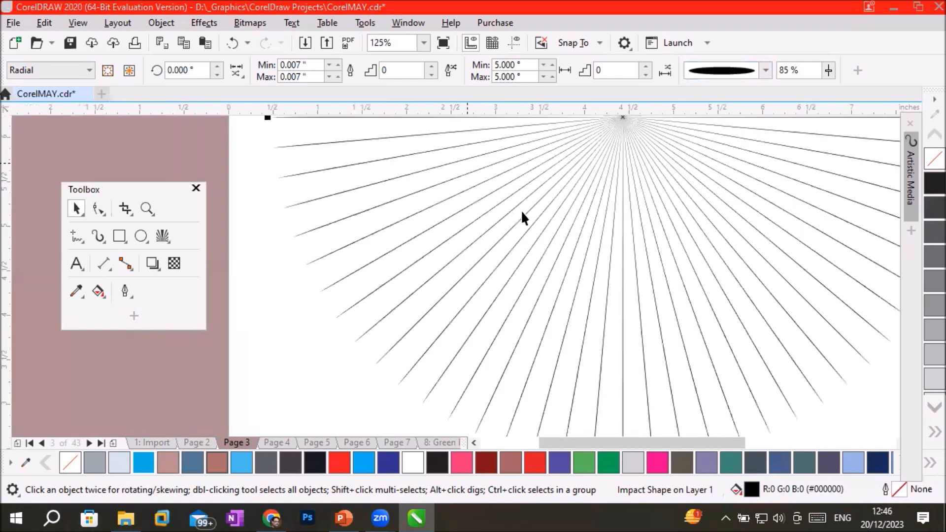
# Close the Artistic Media docker and examine the inner ray ends around the impact effect's centre up close.
pyautogui.scroll(-1, 565, 172)
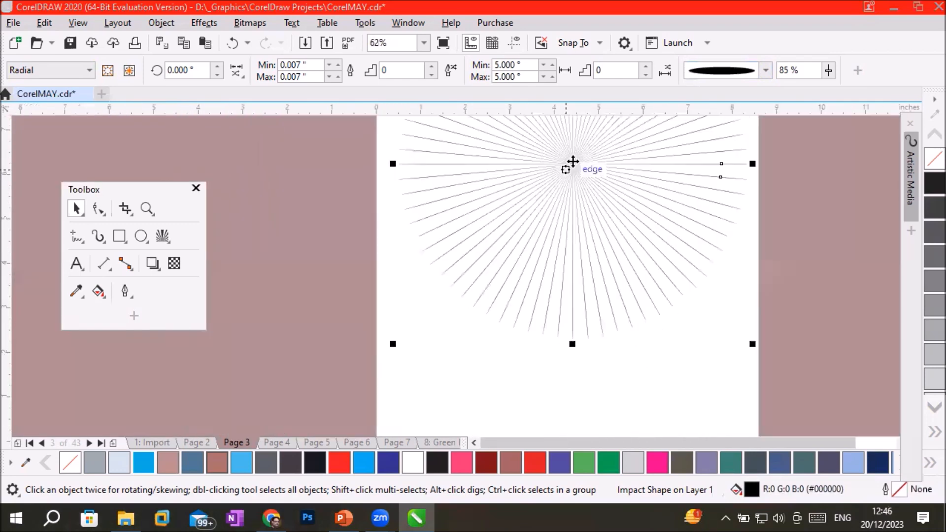
pyautogui.scroll(2, 572, 162)
pyautogui.scroll(4, 596, 146)
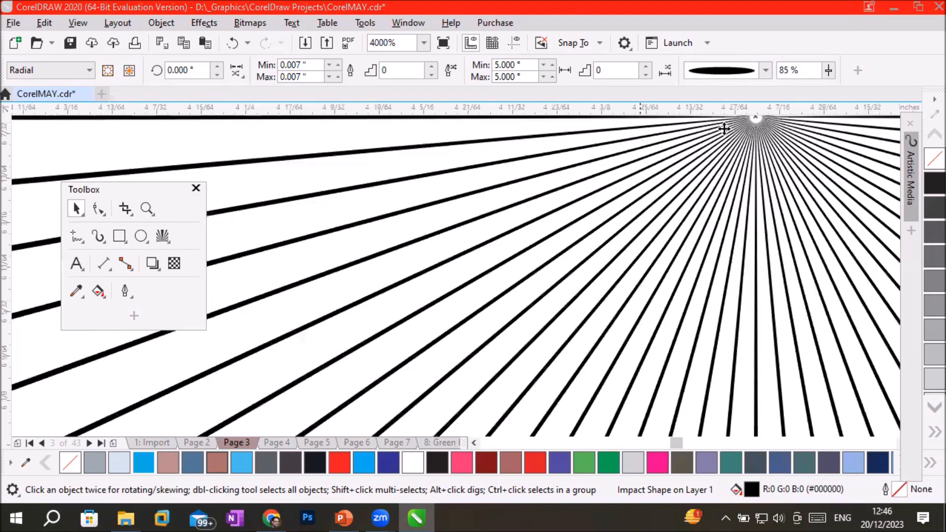
pyautogui.scroll(3, 765, 128)
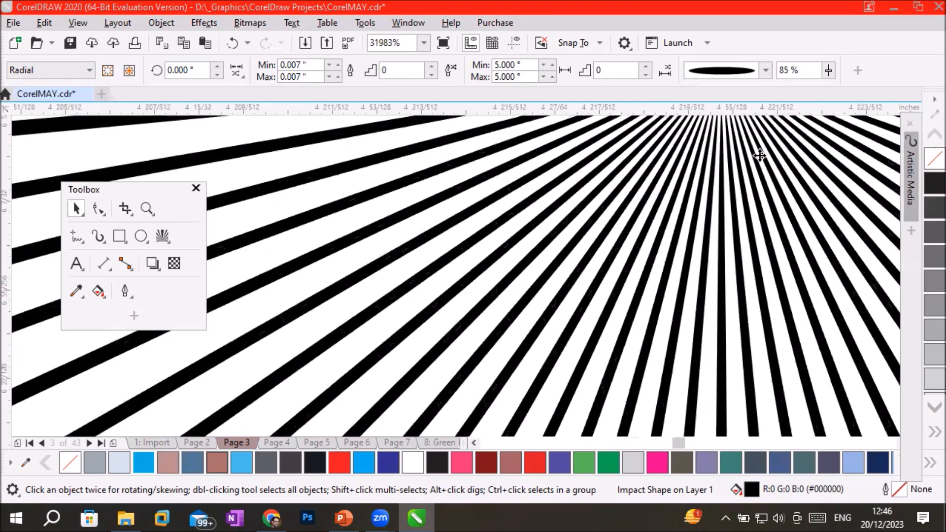
pyautogui.click(909, 122)
pyautogui.click(917, 121)
pyautogui.click(917, 122)
pyautogui.scroll(2, 685, 197)
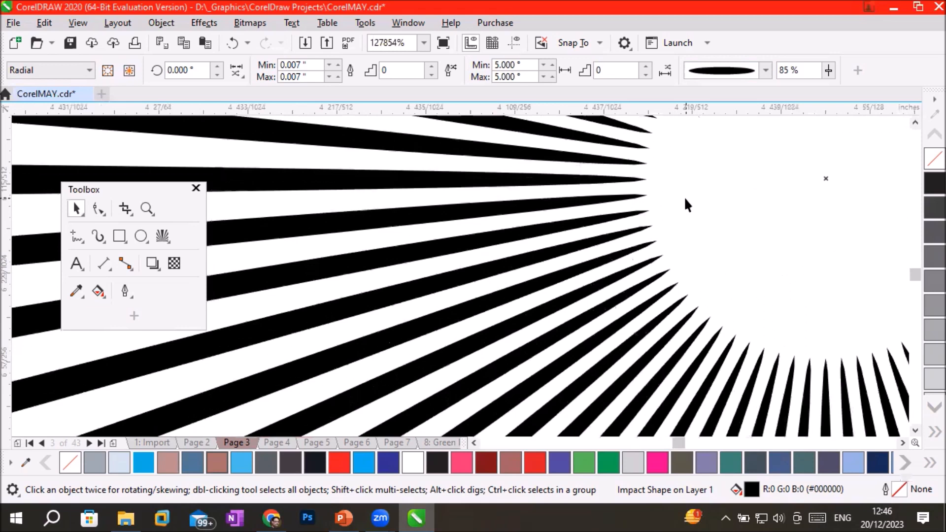
pyautogui.scroll(1, 685, 202)
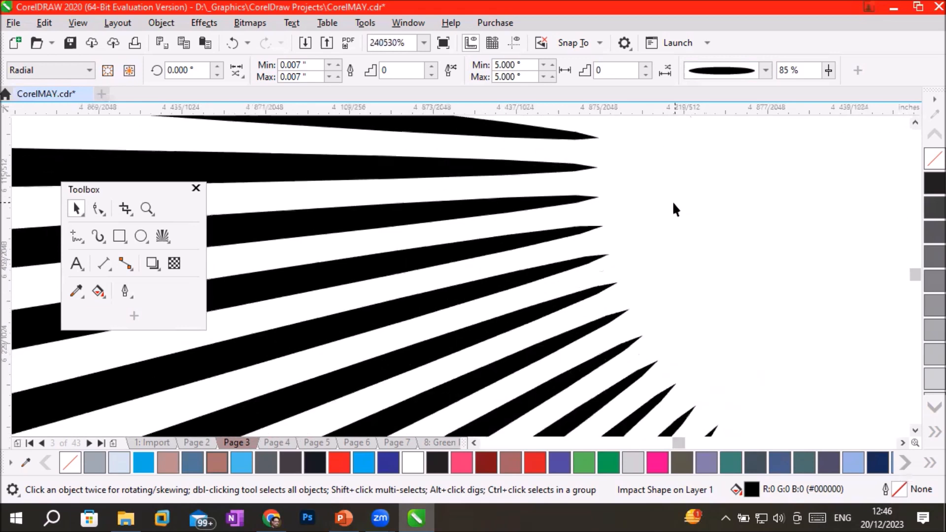
# Try the wedge line style that widens outward on the impact effect, and inspect the rays at the centre and at their outer ends.
pyautogui.click(764, 69)
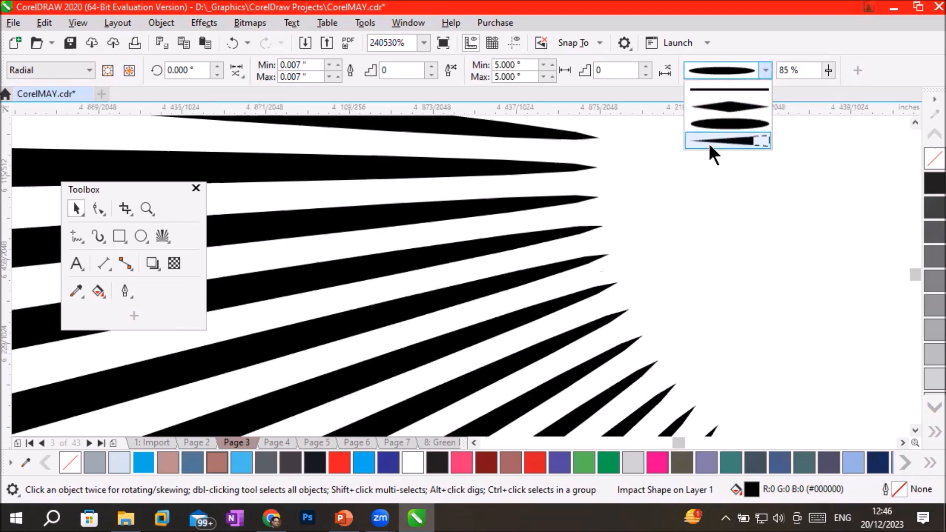
pyautogui.click(734, 137)
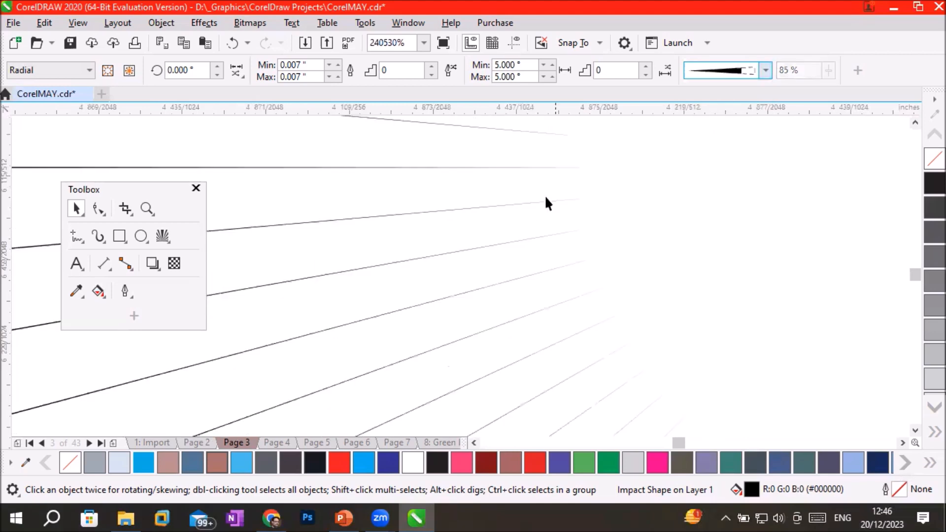
pyautogui.scroll(-3, 357, 351)
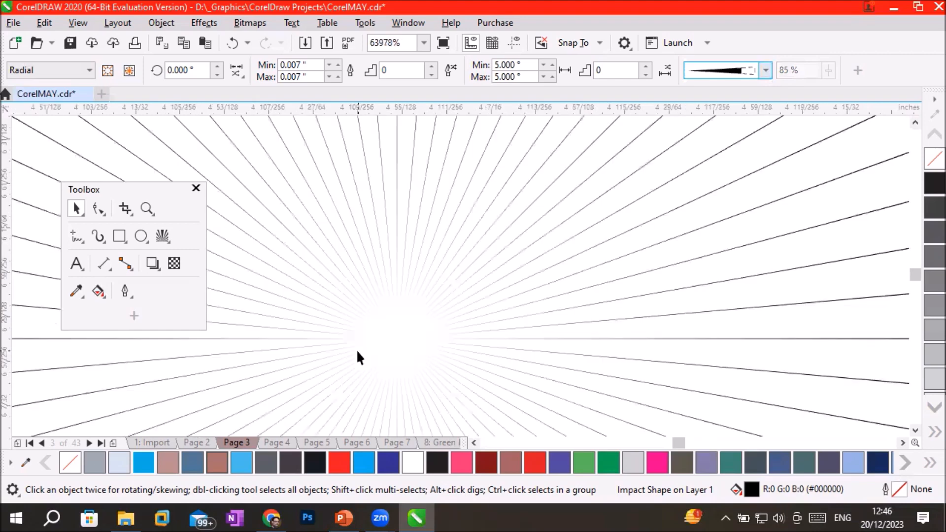
pyautogui.scroll(-5, 357, 352)
pyautogui.scroll(-5, 356, 350)
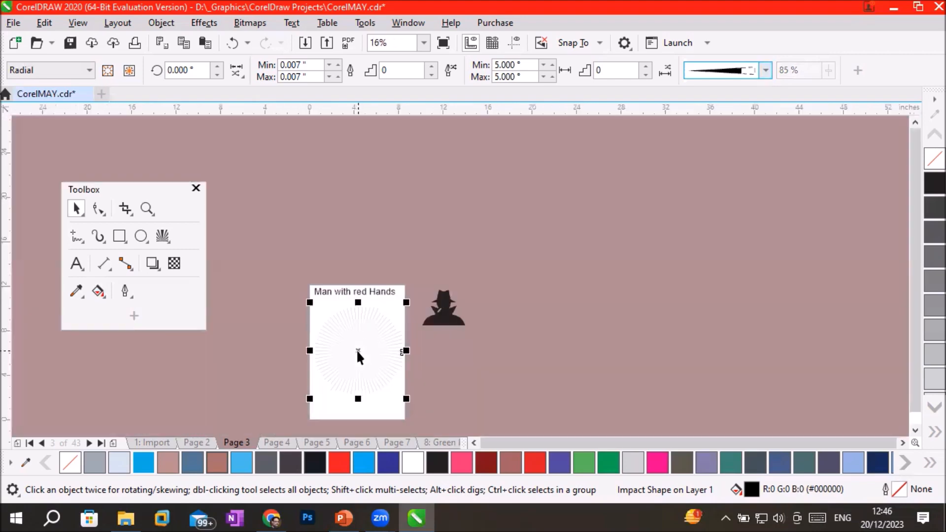
pyautogui.scroll(2, 356, 350)
pyautogui.scroll(2, 390, 276)
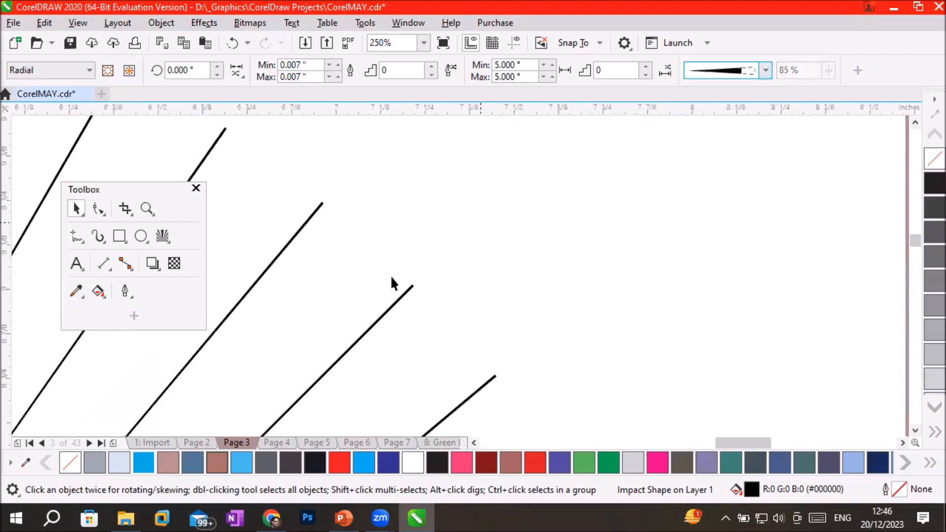
pyautogui.scroll(3, 414, 292)
pyautogui.scroll(3, 442, 294)
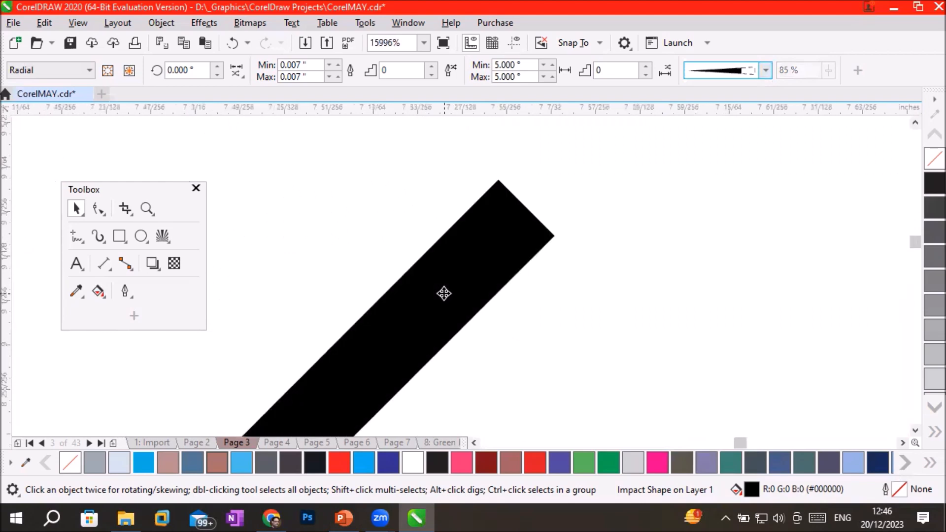
# Set the impact effect's line style back to the elliptical shape.
pyautogui.click(767, 69)
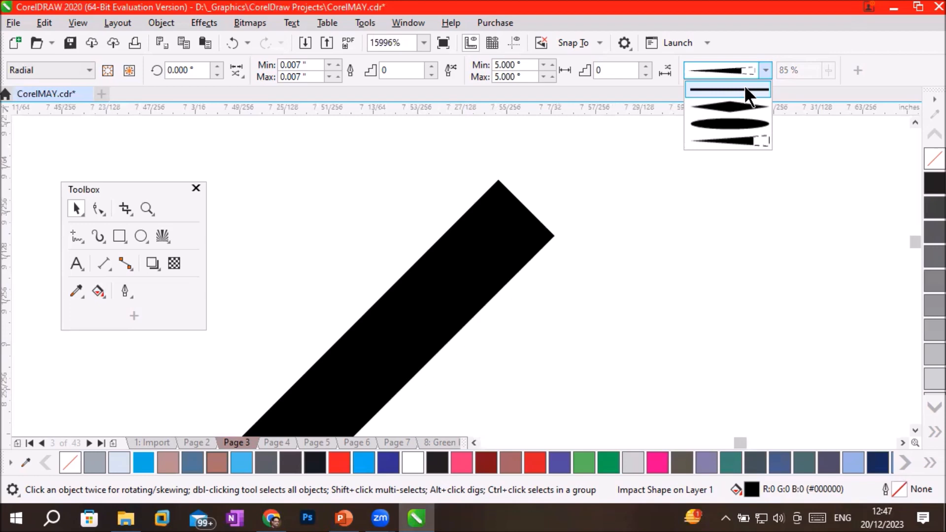
pyautogui.click(728, 124)
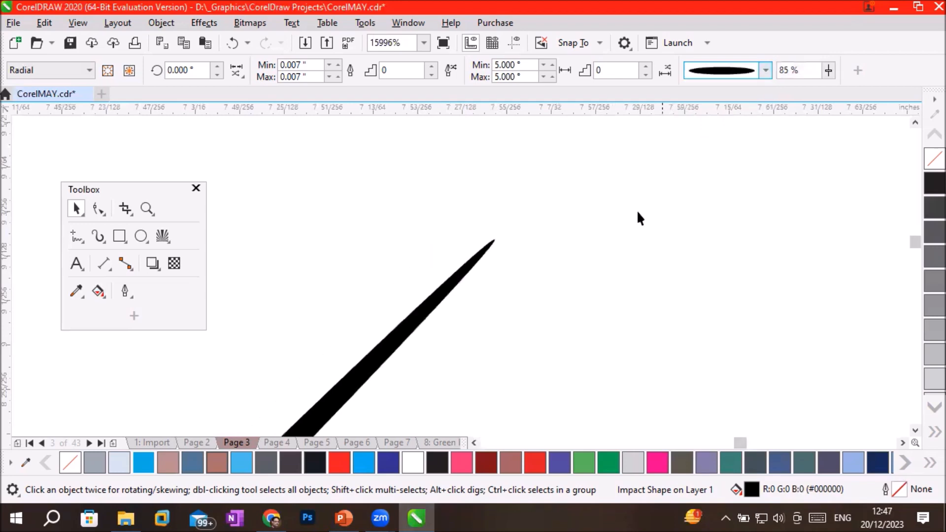
pyautogui.scroll(-8, 410, 346)
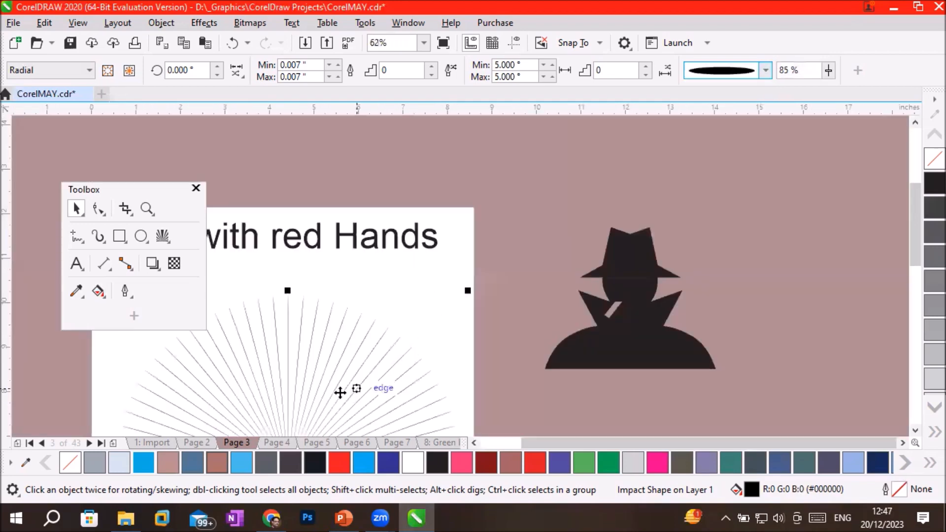
# Move the floating Toolbox off the artwork and examine how the elliptical rays meet around the impact effect's centre.
pyautogui.click(915, 430)
pyautogui.click(914, 430)
pyautogui.click(915, 430)
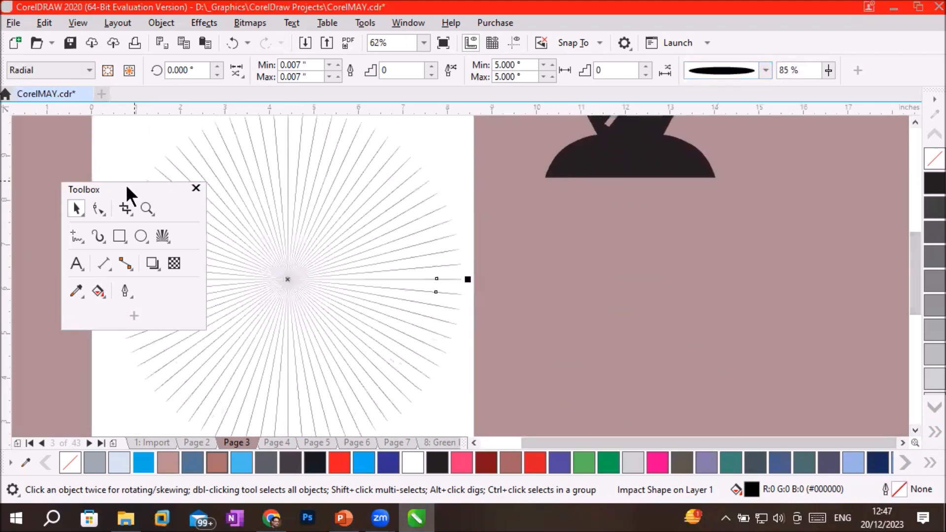
pyautogui.moveTo(126, 184); pyautogui.dragTo(793, 203)
pyautogui.scroll(2, 253, 268)
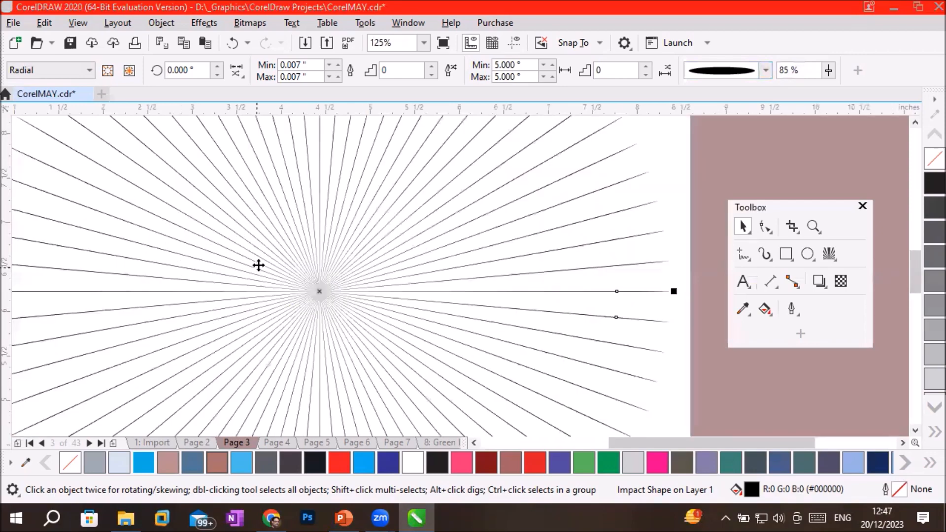
pyautogui.scroll(2, 312, 276)
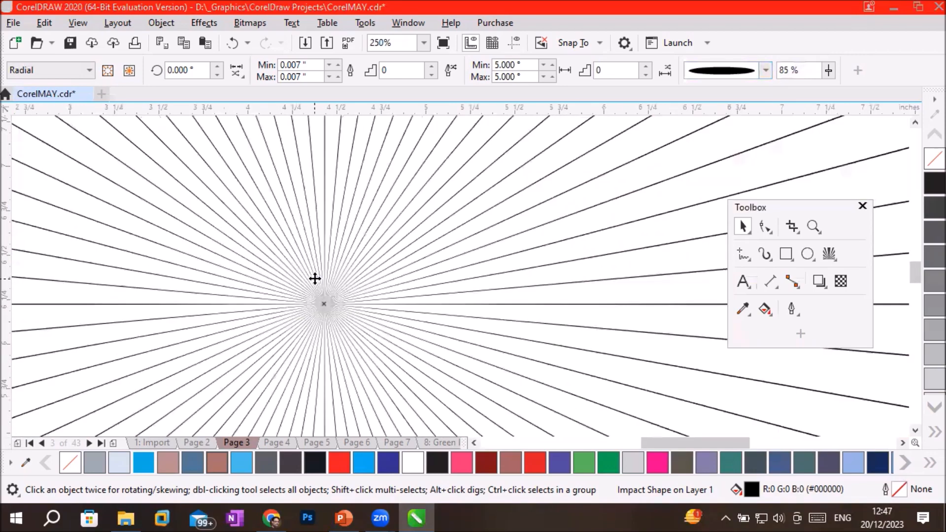
pyautogui.scroll(2, 329, 306)
pyautogui.scroll(1, 320, 283)
pyautogui.scroll(1, 300, 237)
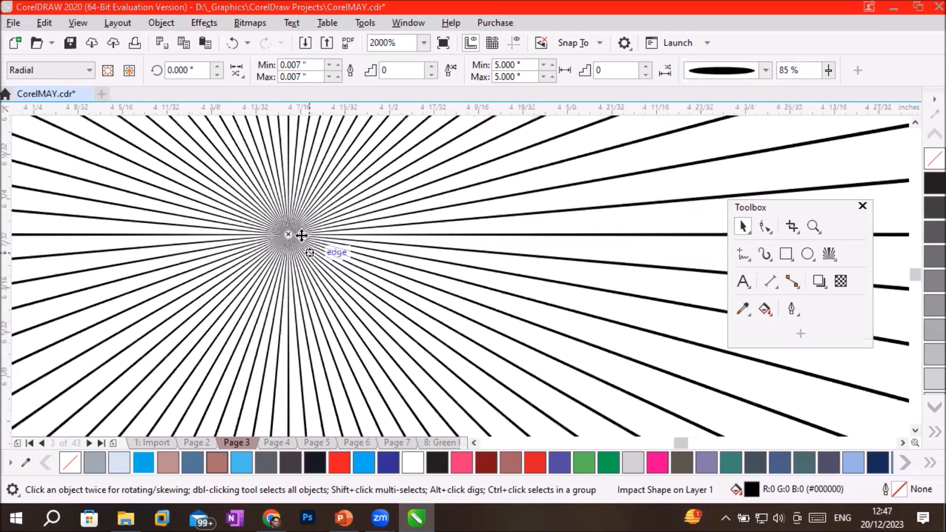
pyautogui.scroll(1, 285, 218)
pyautogui.scroll(1, 286, 221)
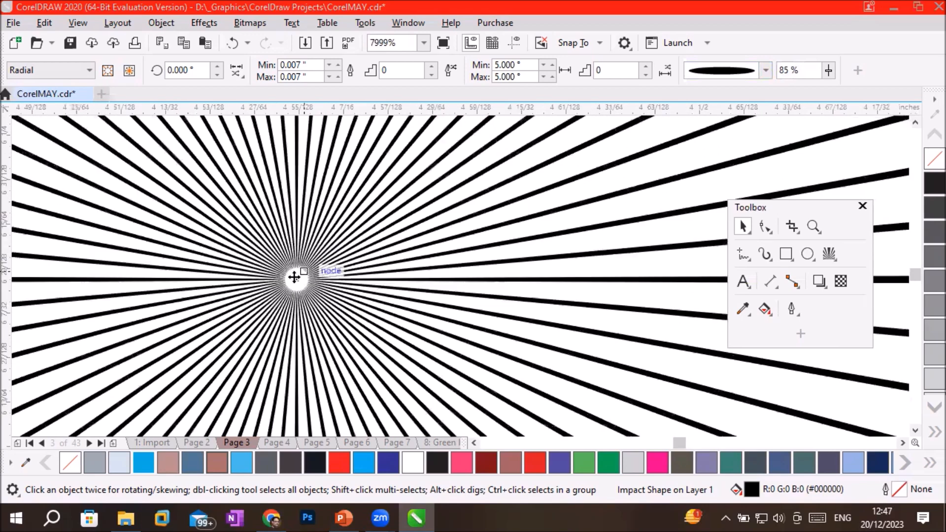
# Turn on both random start points and random end points for the impact effect's rays.
pyautogui.scroll(2, 295, 277)
pyautogui.scroll(2, 294, 277)
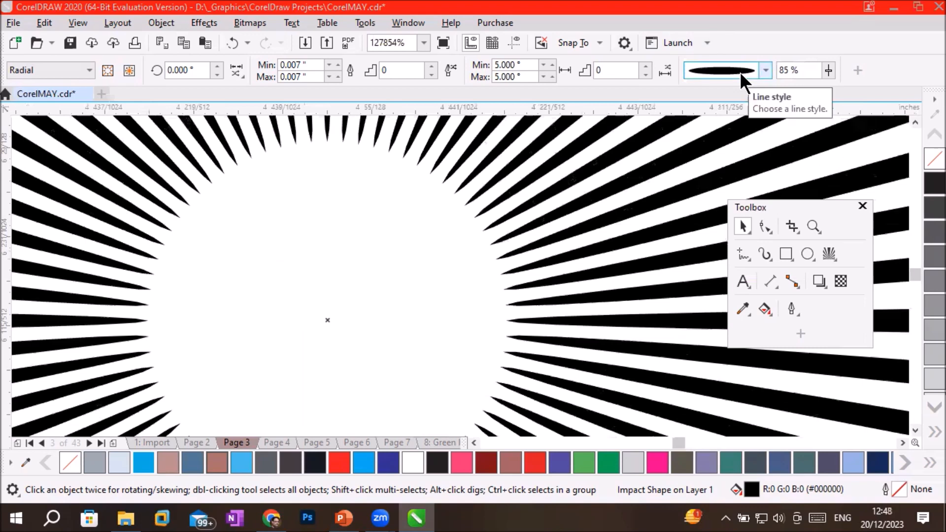
pyautogui.click(235, 72)
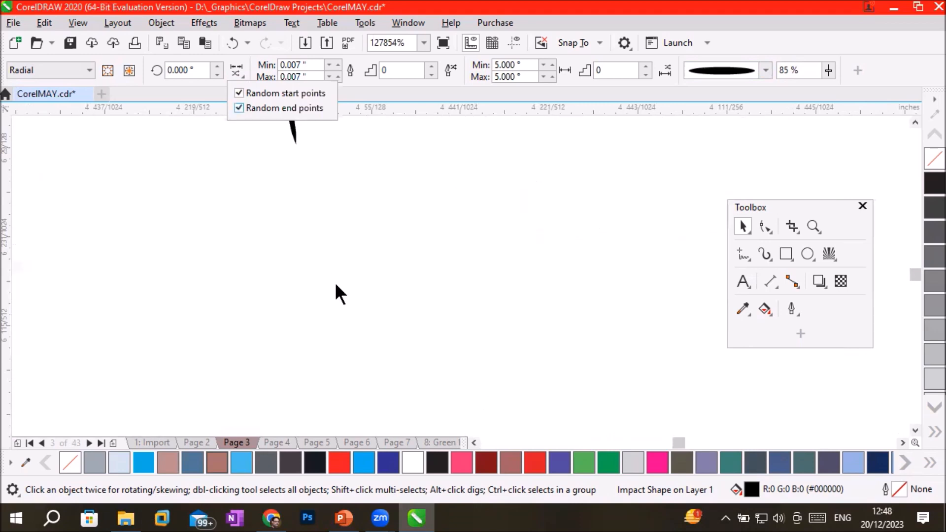
pyautogui.click(337, 217)
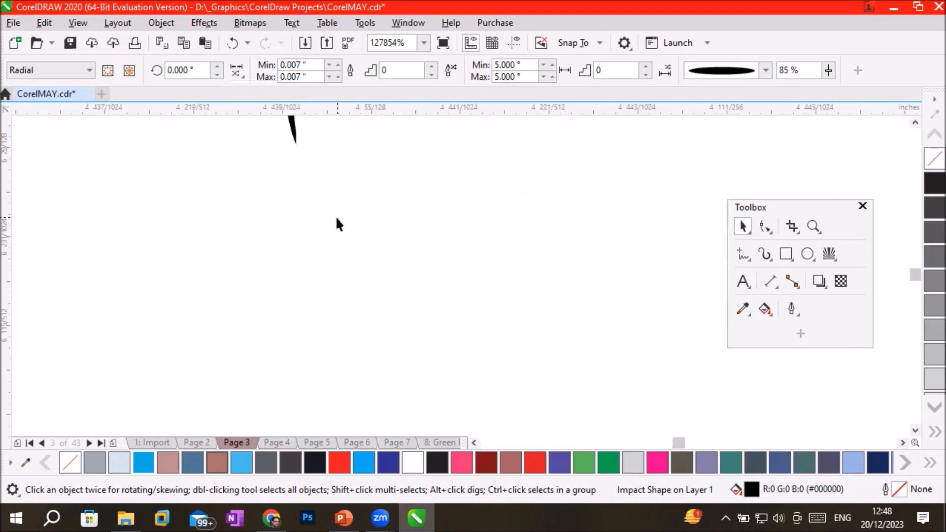
# Examine the randomised ray ends around the impact effect's centre and along its outer edge.
pyautogui.scroll(-1, 337, 217)
pyautogui.scroll(-4, 337, 217)
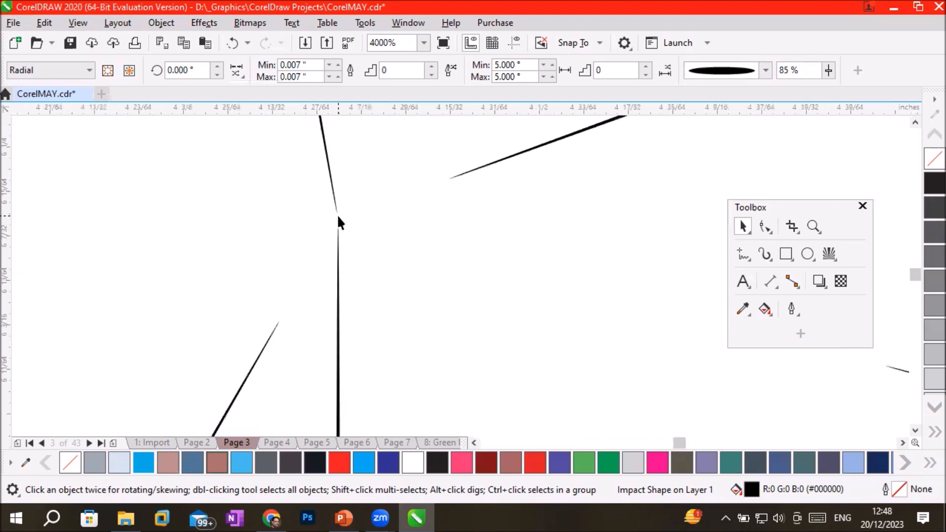
pyautogui.scroll(-3, 338, 219)
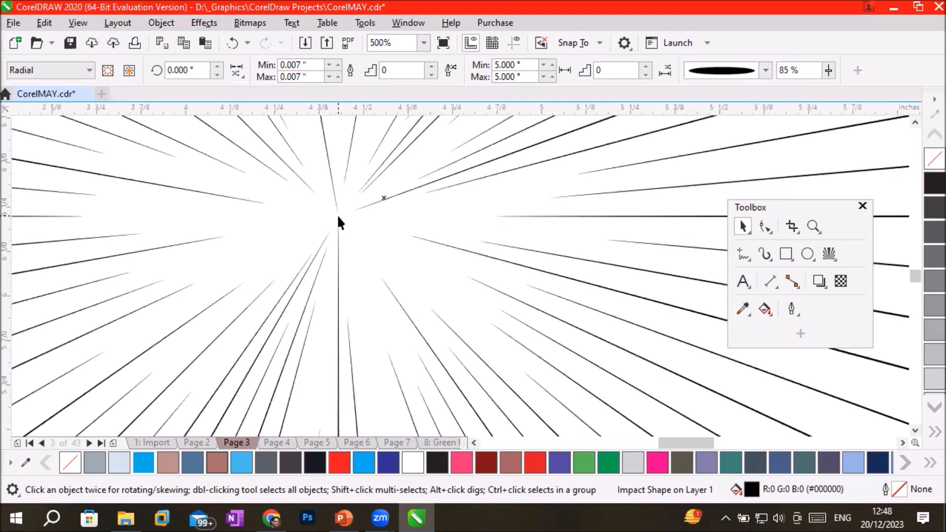
pyautogui.scroll(-1, 338, 217)
pyautogui.scroll(-2, 338, 219)
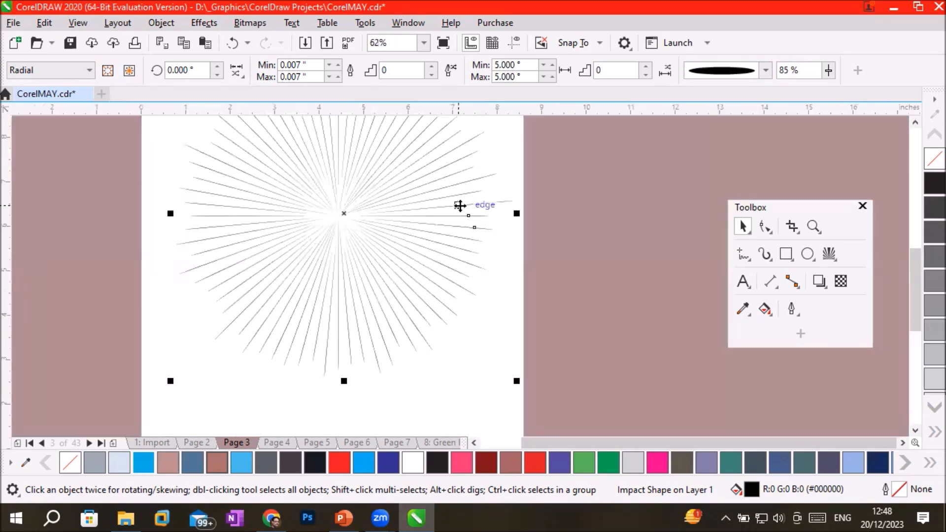
pyautogui.scroll(1, 460, 206)
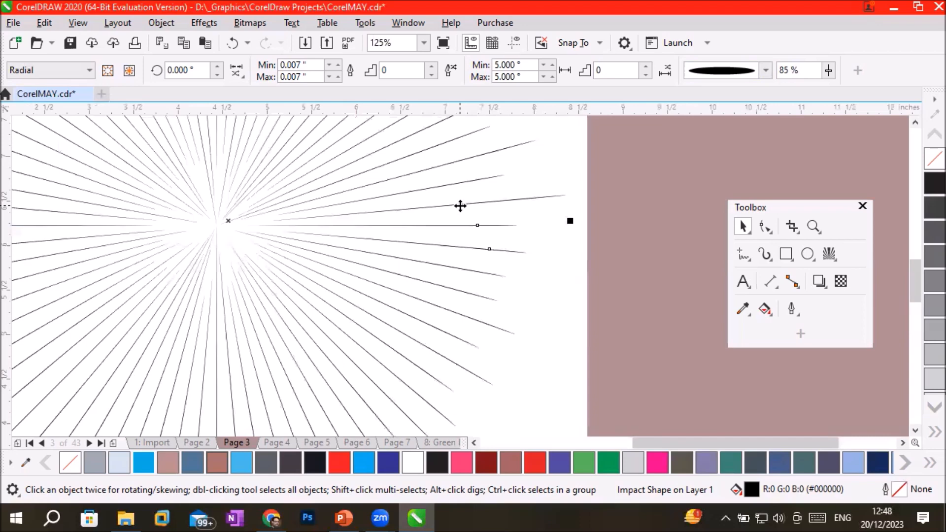
pyautogui.scroll(-1, 460, 206)
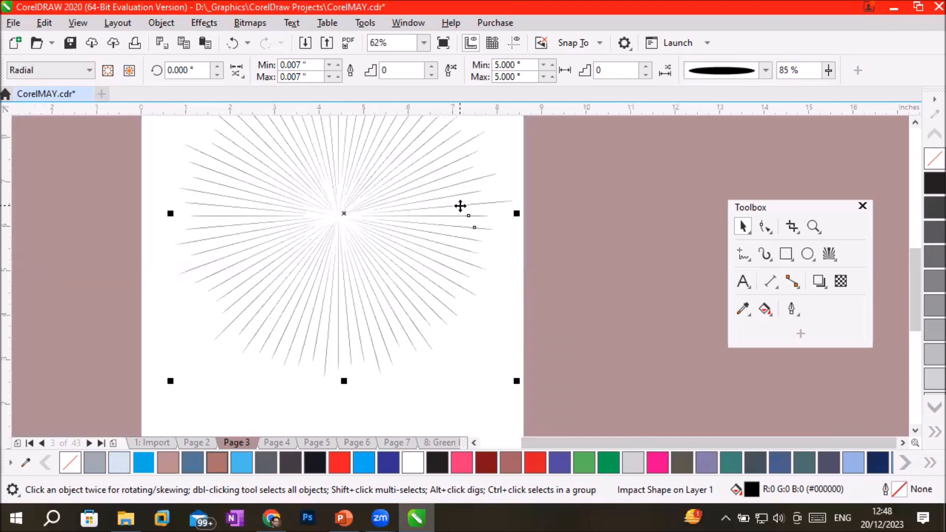
pyautogui.scroll(-1, 460, 205)
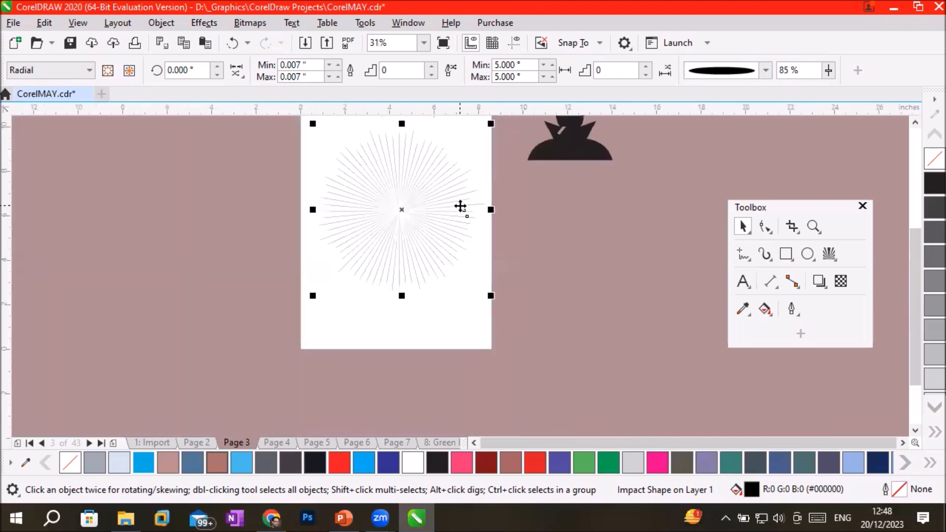
# Enlarge the impact effect so its rays extend past the page edges on all four sides, and deselect it.
pyautogui.moveTo(268, 360); pyautogui.dragTo(264, 357)
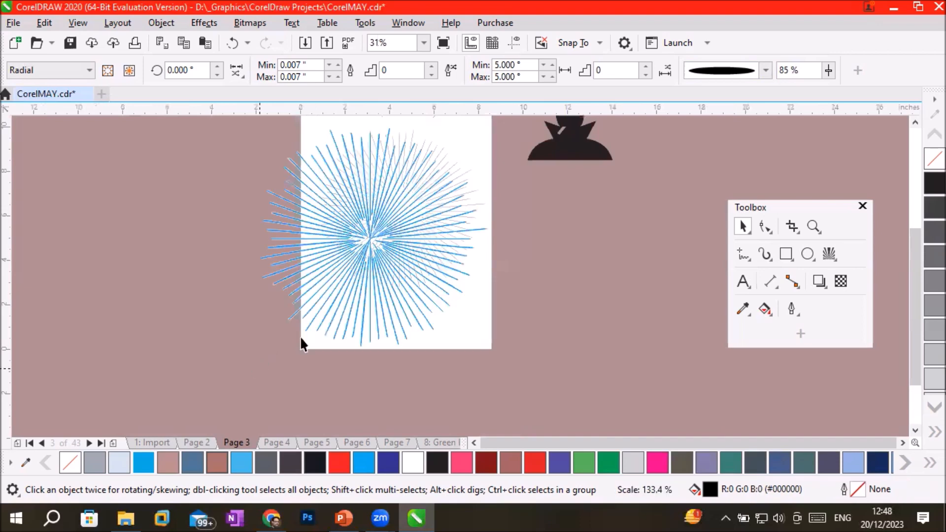
pyautogui.moveTo(491, 238); pyautogui.dragTo(541, 237)
pyautogui.moveTo(396, 346); pyautogui.dragTo(400, 364)
pyautogui.scroll(-2, 443, 229)
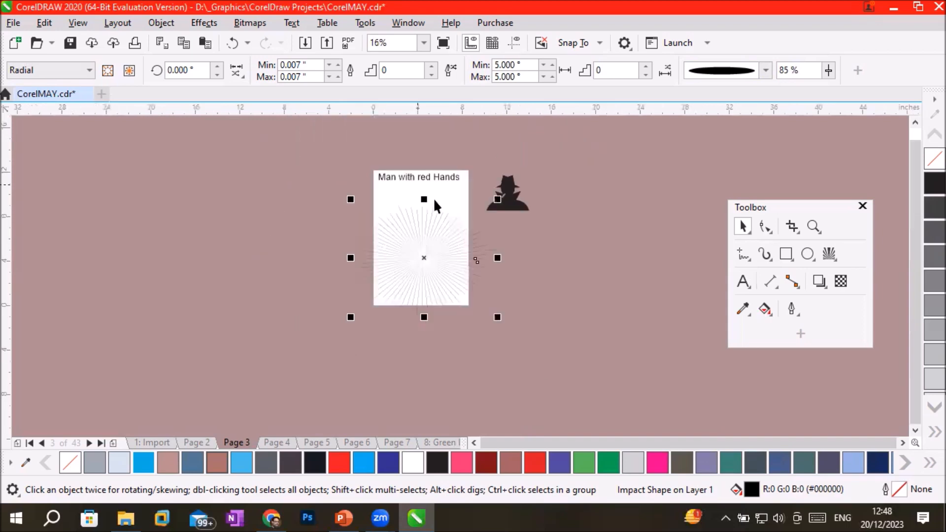
pyautogui.moveTo(424, 199); pyautogui.dragTo(459, 144)
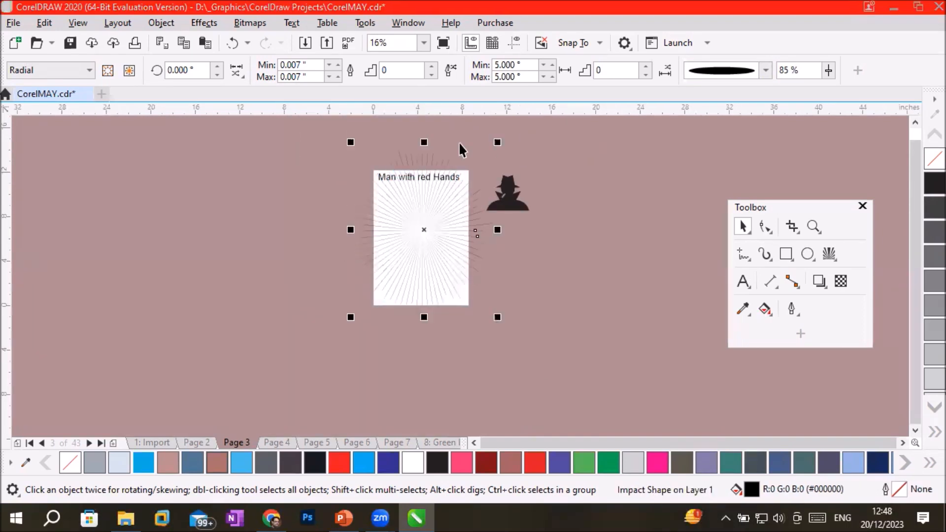
pyautogui.click(442, 237)
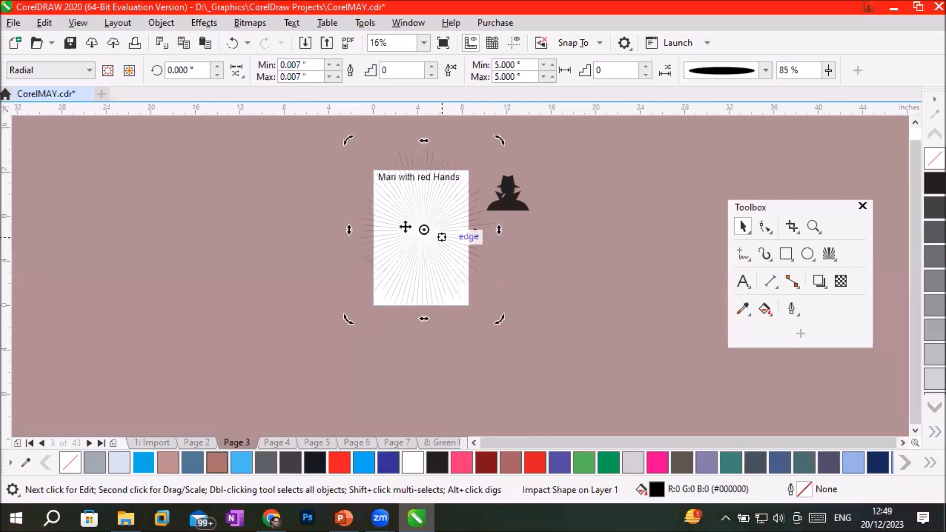
pyautogui.click(303, 279)
pyautogui.scroll(2, 391, 226)
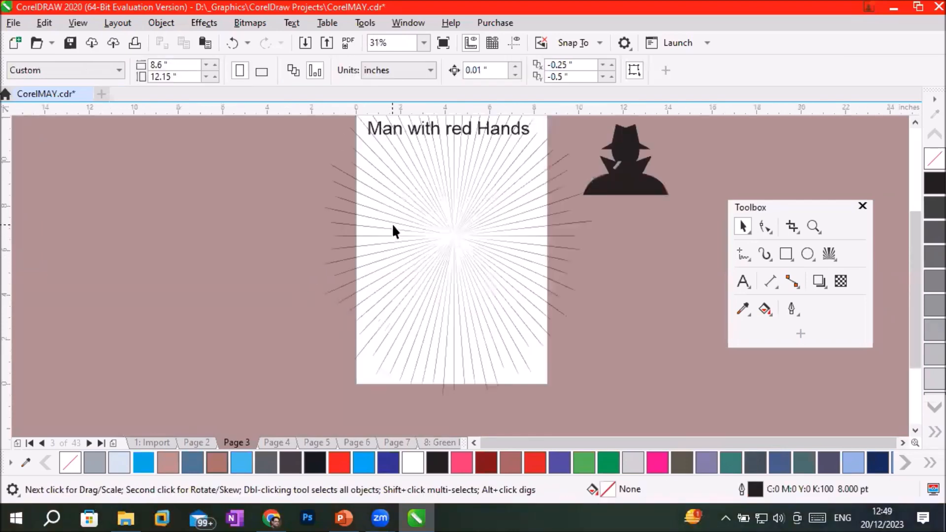
# Draw a paragraph text frame about 6.9 by 8.9 inches on the page beneath the "Man with red Hands" title.
pyautogui.moveTo(398, 225); pyautogui.dragTo(406, 226)
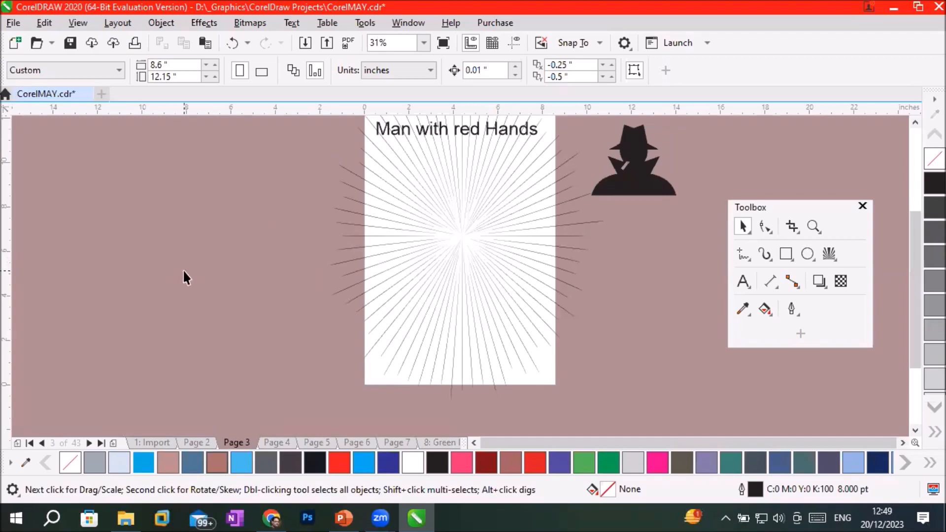
pyautogui.click(743, 281)
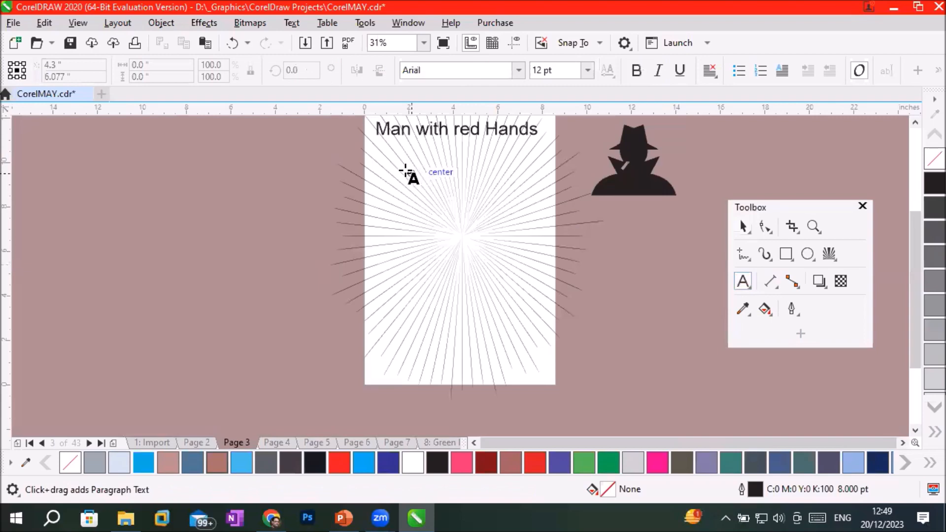
pyautogui.moveTo(381, 165); pyautogui.dragTo(532, 368)
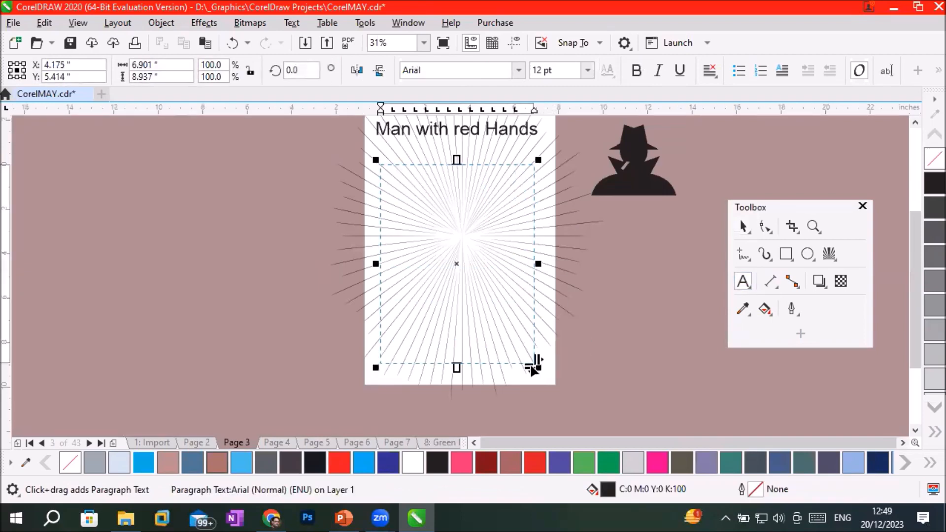
# Switch to PowerPoint and copy the four bullet lines from the "Impact tool" slide.
pyautogui.click(343, 517)
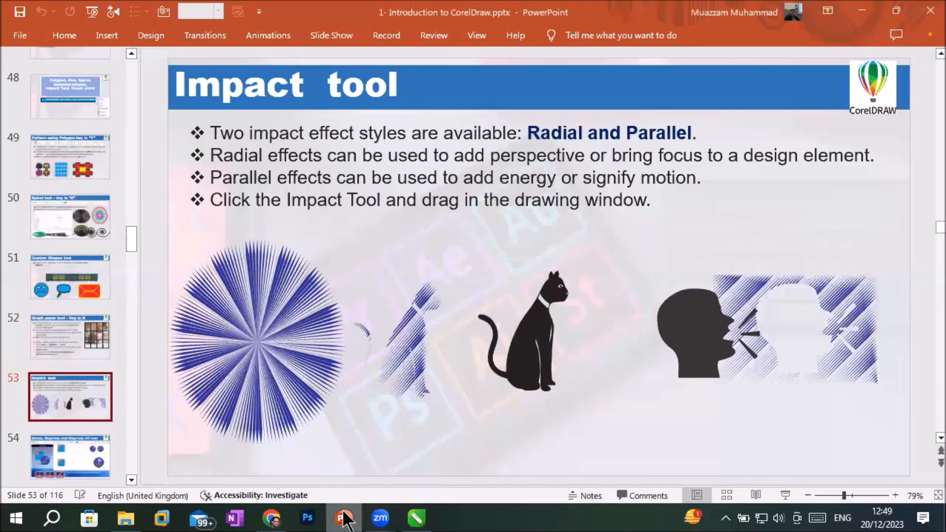
pyautogui.moveTo(210, 124)
pyautogui.mouseDown()
pyautogui.moveTo(838, 163)
pyautogui.moveTo(707, 207)
pyautogui.mouseUp()
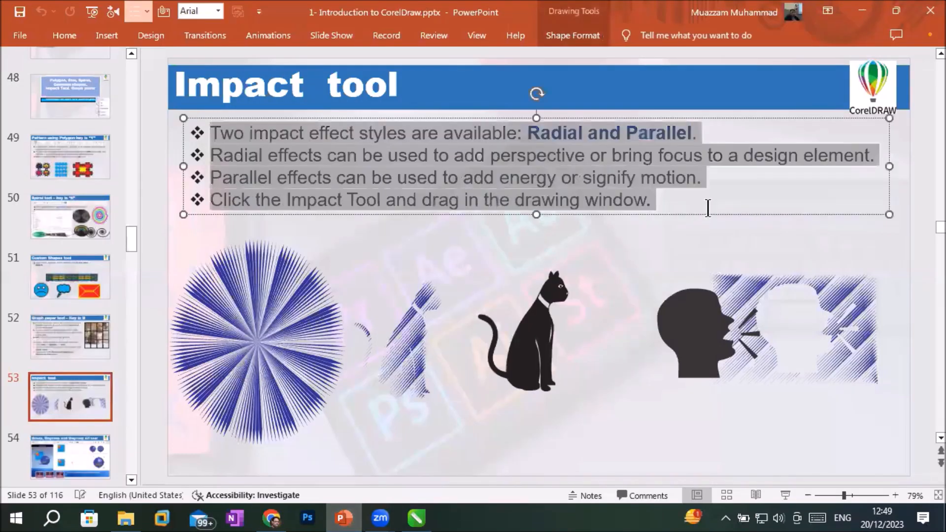
pyautogui.rightClick(516, 173)
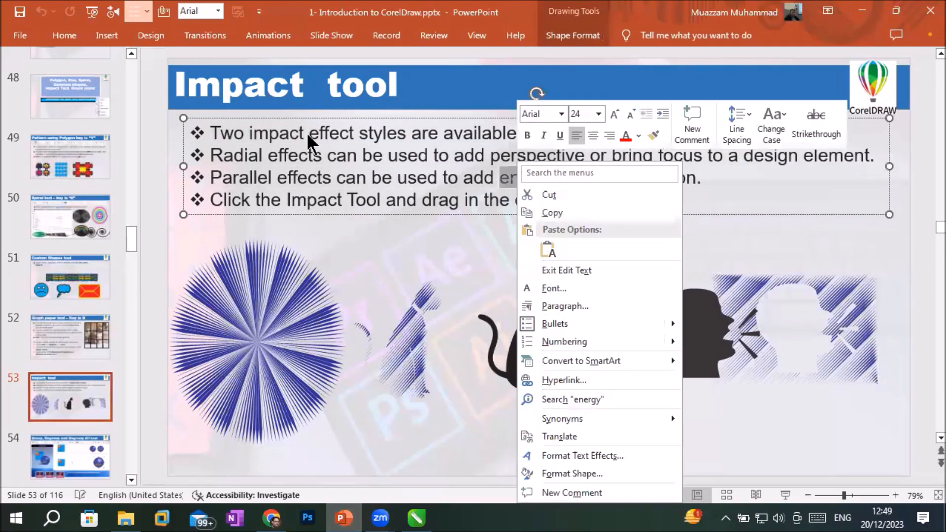
pyautogui.press('Escape')
pyautogui.moveTo(210, 132); pyautogui.dragTo(654, 199)
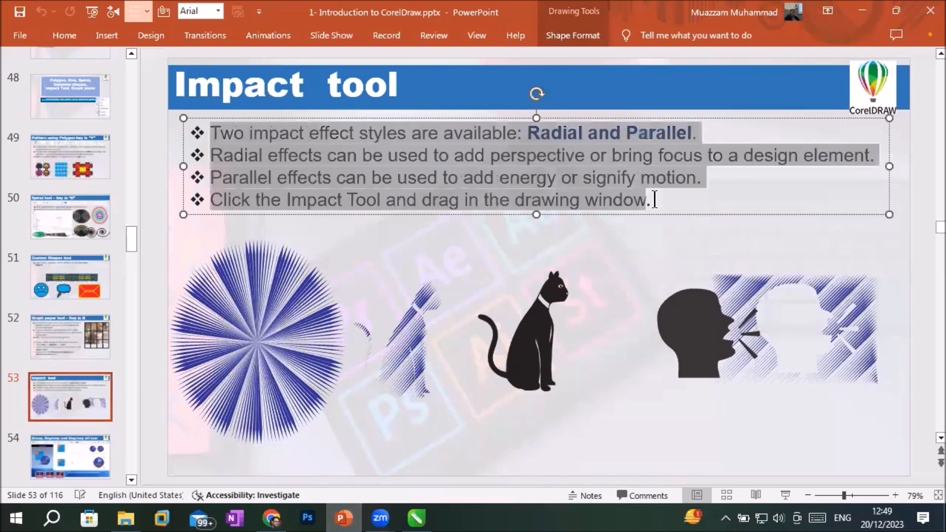
pyautogui.rightClick(610, 180)
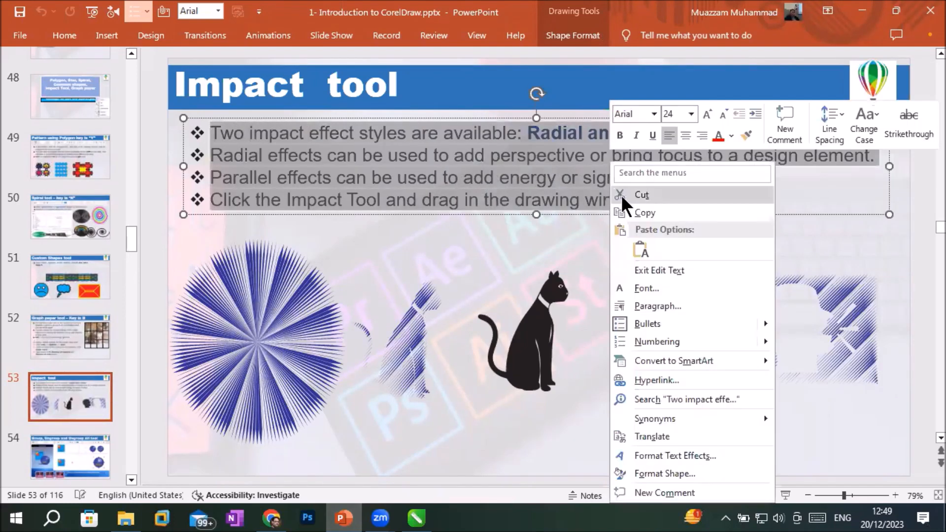
pyautogui.click(643, 213)
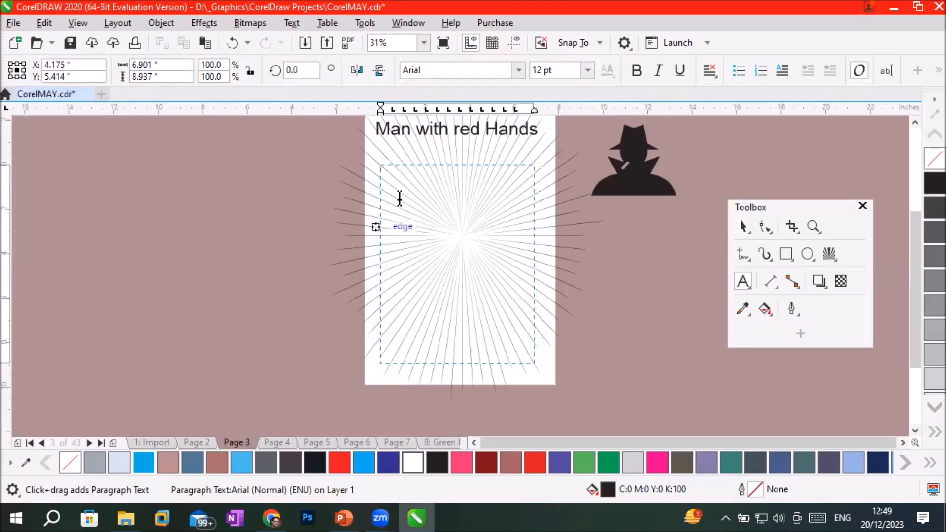
# Return to CorelDRAW and paste the copied bullets into the text frame, maintaining fonts and formatting.
pyautogui.click(43, 22)
pyautogui.click(70, 144)
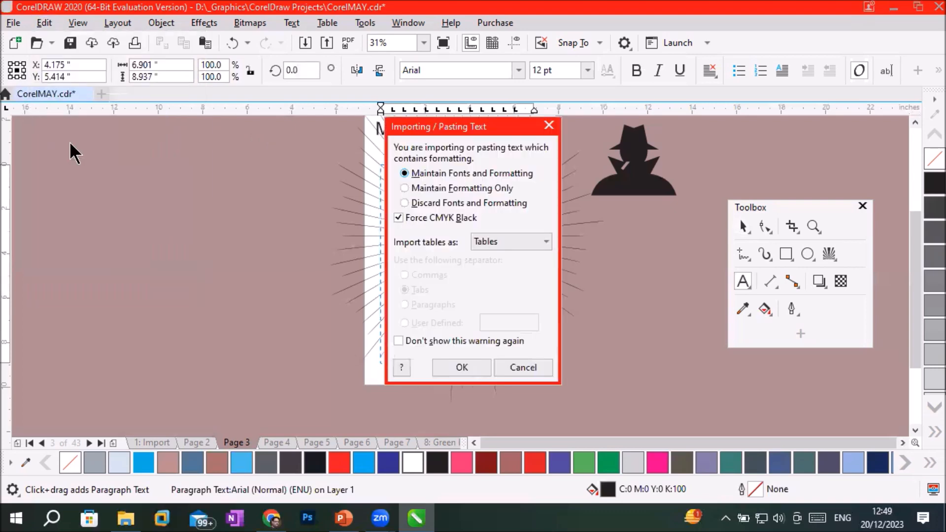
pyautogui.click(463, 367)
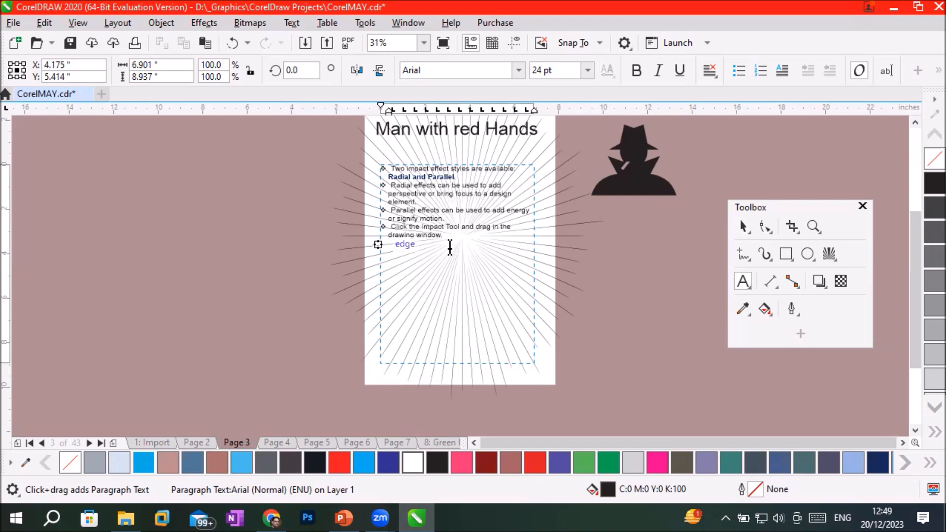
# Paste the same bullets a second time below the first set with their formatting kept, and deselect the text frame.
pyautogui.click(43, 25)
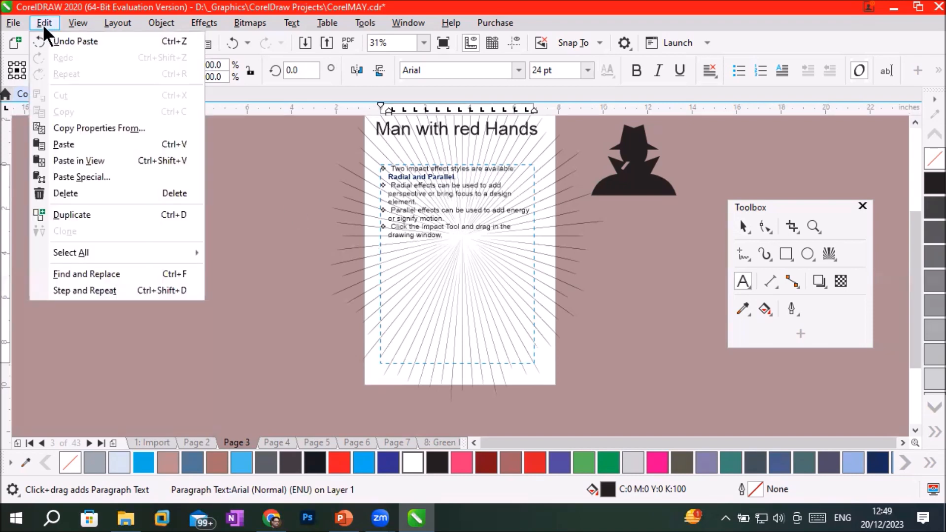
pyautogui.click(79, 143)
pyautogui.click(465, 367)
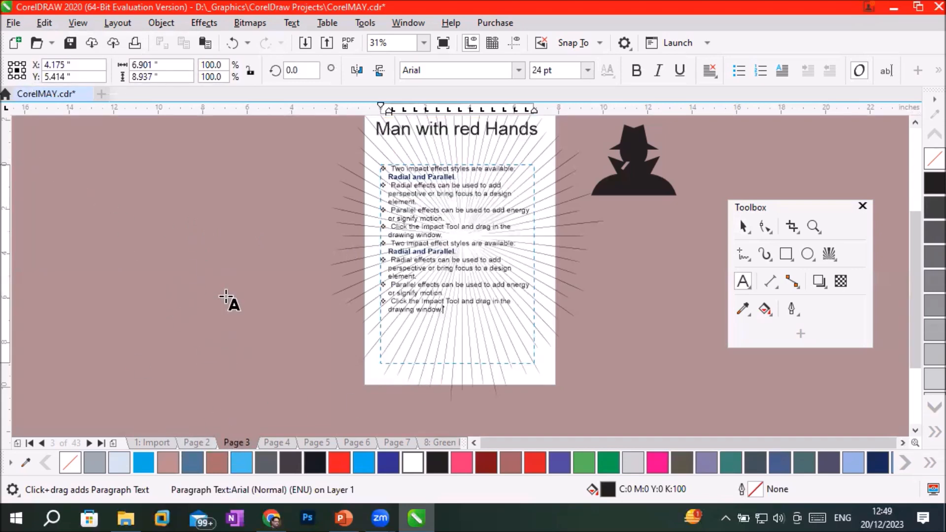
pyautogui.click(741, 226)
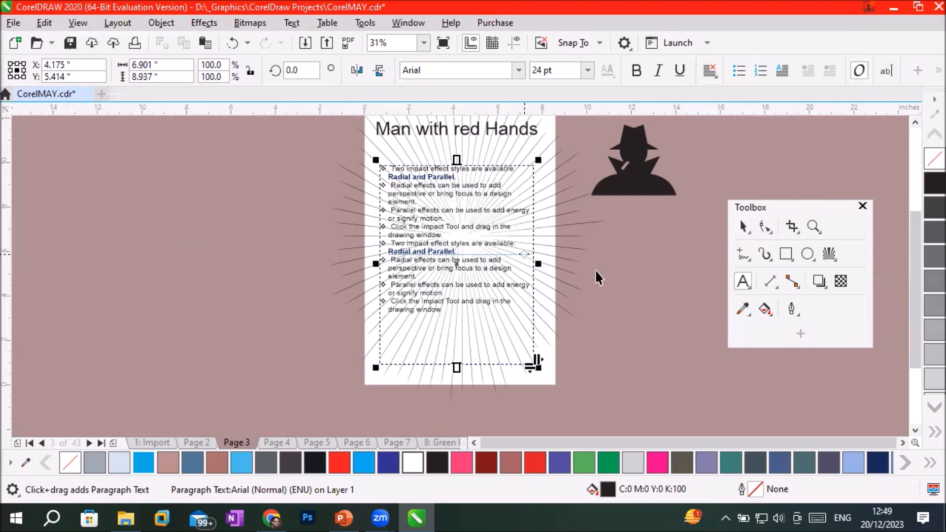
pyautogui.click(610, 295)
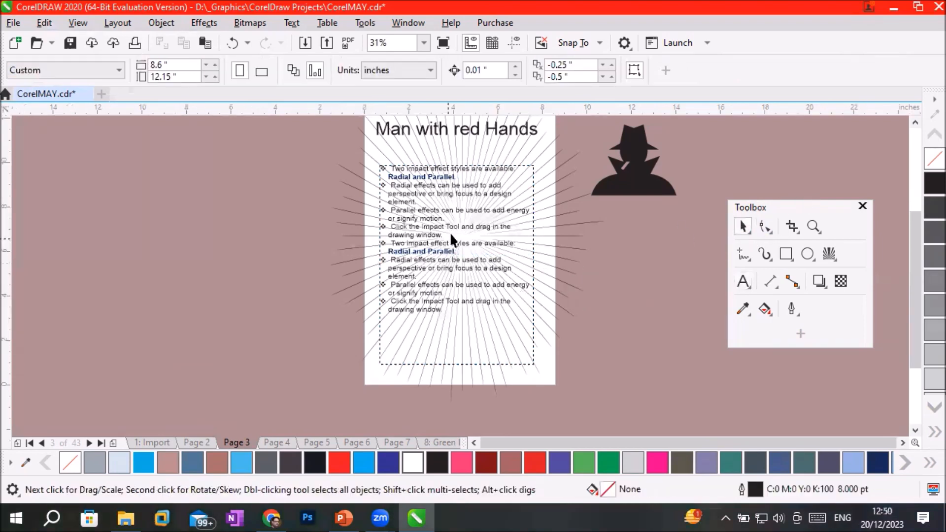
# Examine up close how the impact rays run behind the pasted bullet text, and view the page as a whole.
pyautogui.scroll(1, 450, 236)
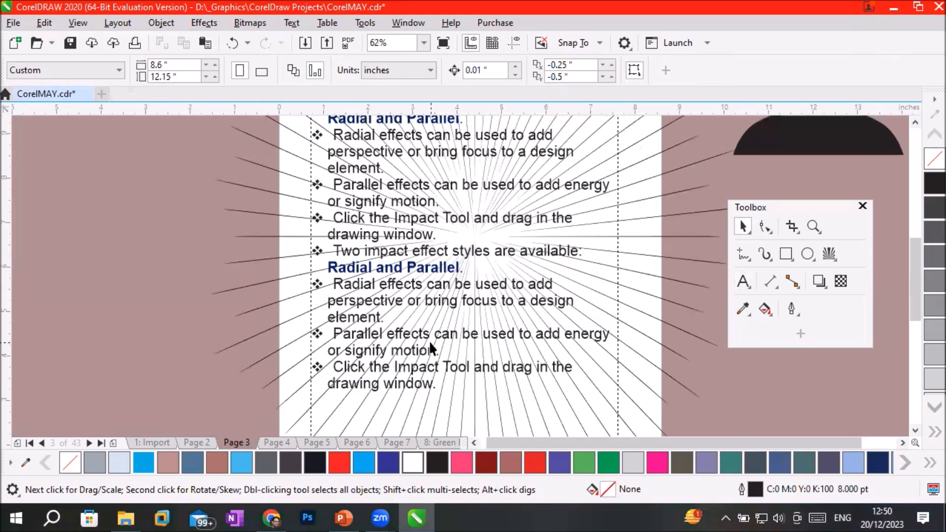
pyautogui.scroll(2, 430, 344)
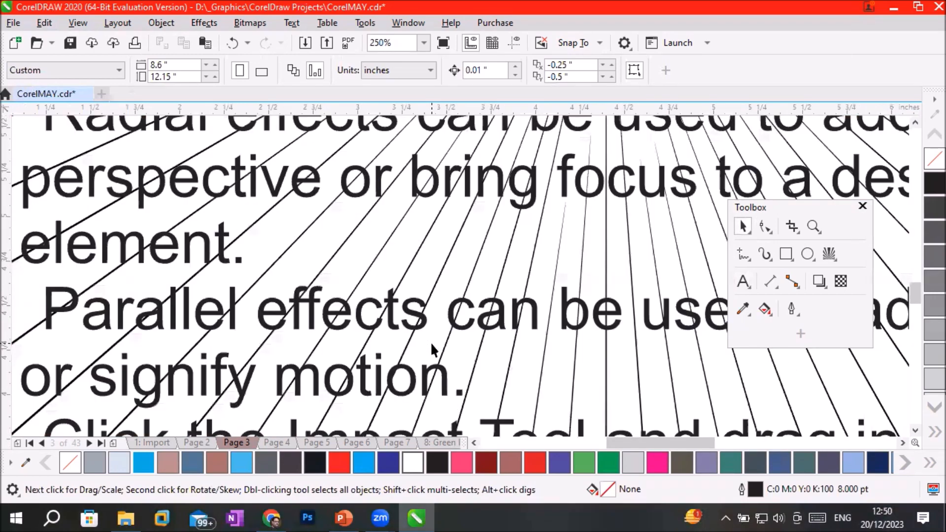
pyautogui.scroll(-2, 431, 344)
pyautogui.scroll(-1, 431, 344)
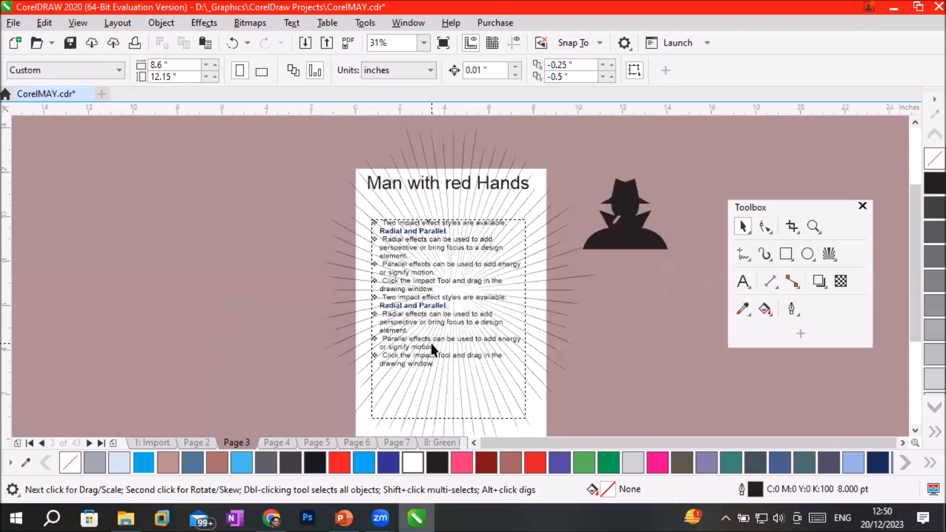
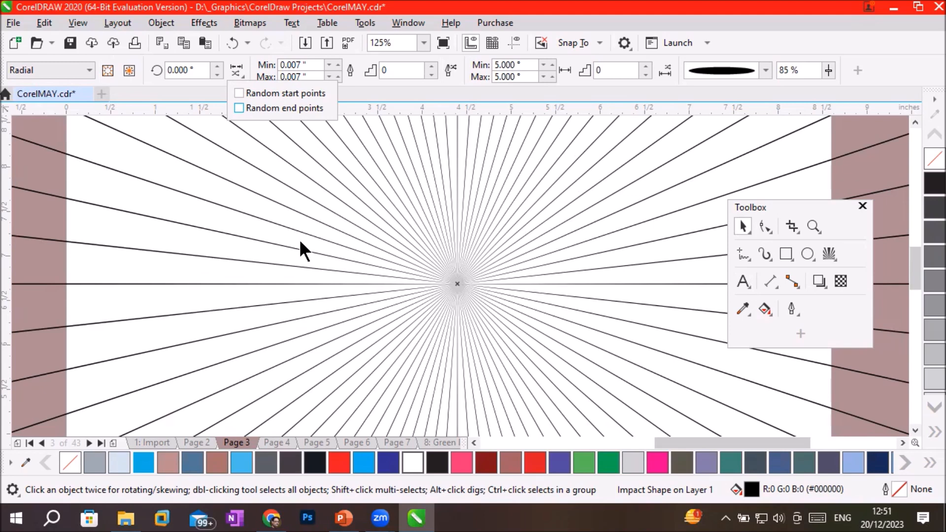
# Set the maximum line width of the radial impact rays to 0.5 inches and view the effect across the page.
pyautogui.click(300, 241)
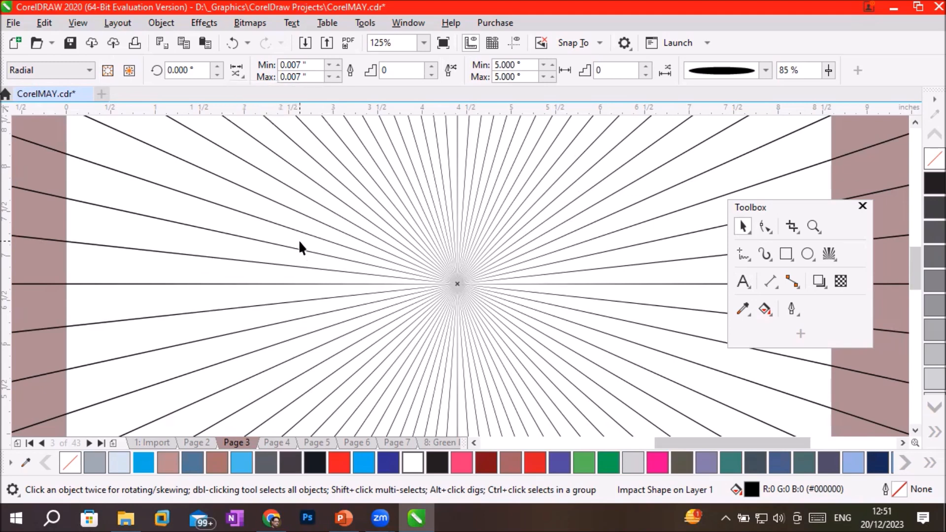
pyautogui.click(386, 251)
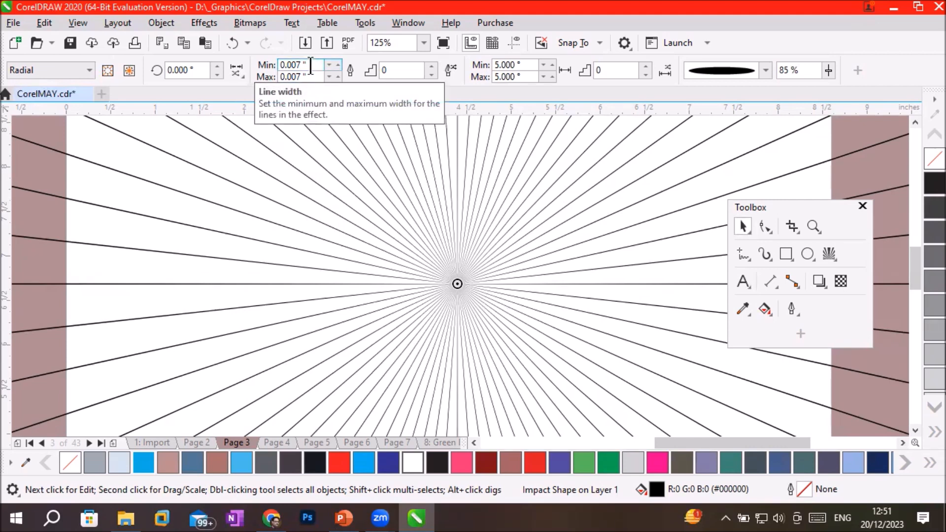
pyautogui.moveTo(310, 65); pyautogui.dragTo(271, 66)
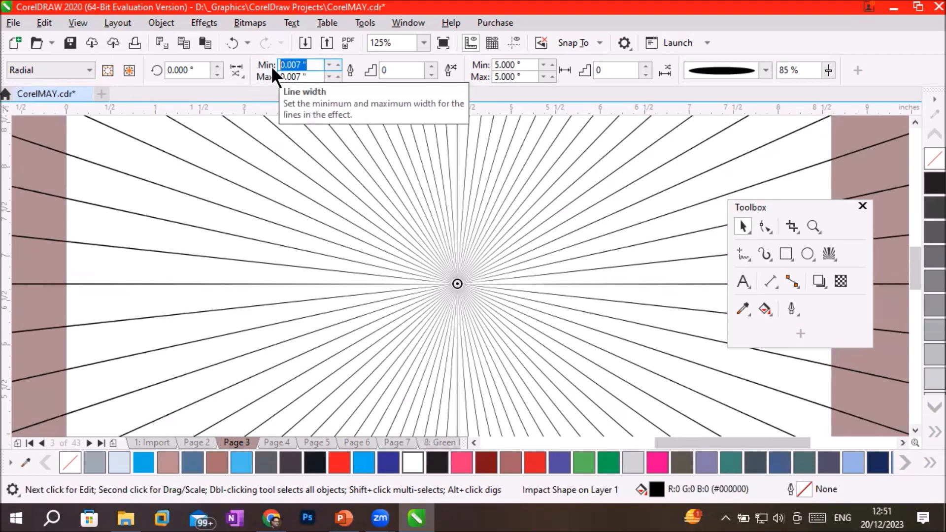
pyautogui.click(315, 79)
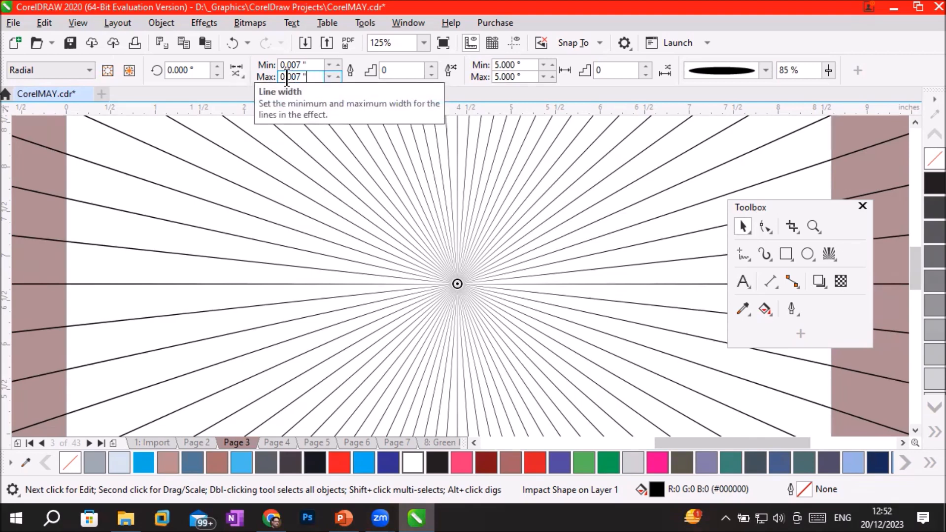
pyautogui.moveTo(287, 77); pyautogui.dragTo(325, 75)
pyautogui.write('5')
pyautogui.press('Return')
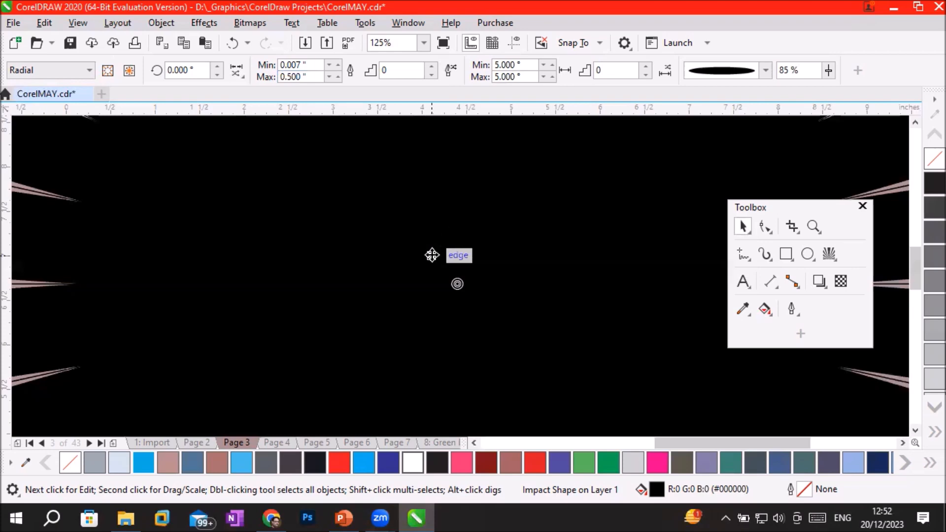
pyautogui.scroll(-3, 431, 255)
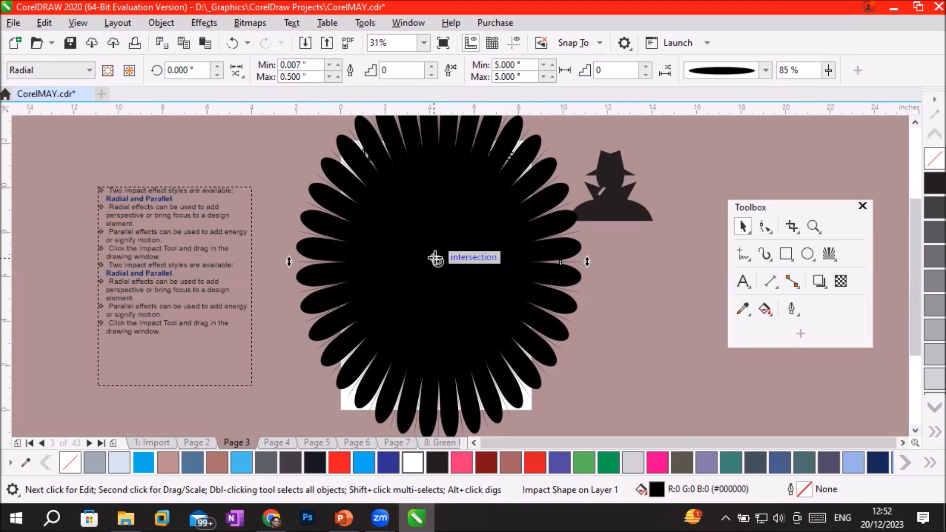
pyautogui.scroll(3, 435, 258)
pyautogui.scroll(-3, 435, 258)
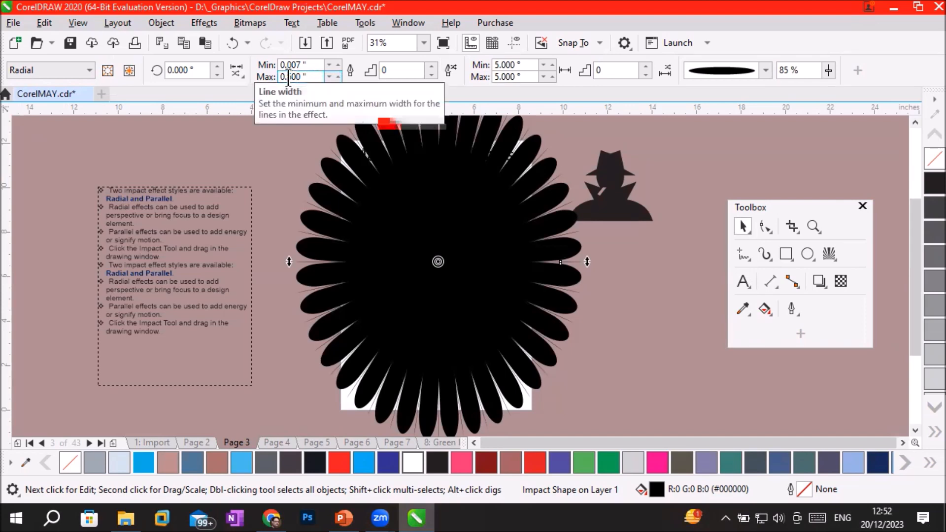
# Set the maximum line width of the radial impact rays to 0.05 inches.
pyautogui.moveTo(288, 78); pyautogui.dragTo(331, 78)
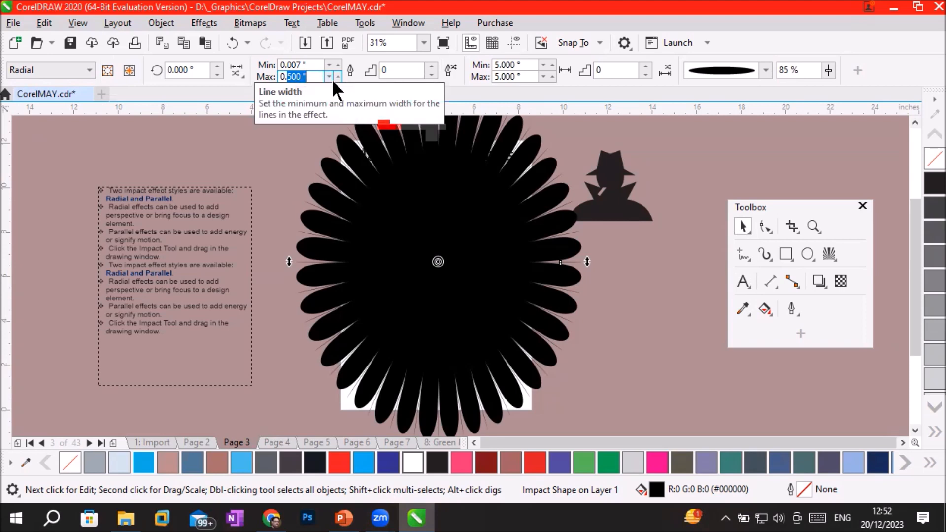
pyautogui.press('BackSpace')
pyautogui.write('0..05')
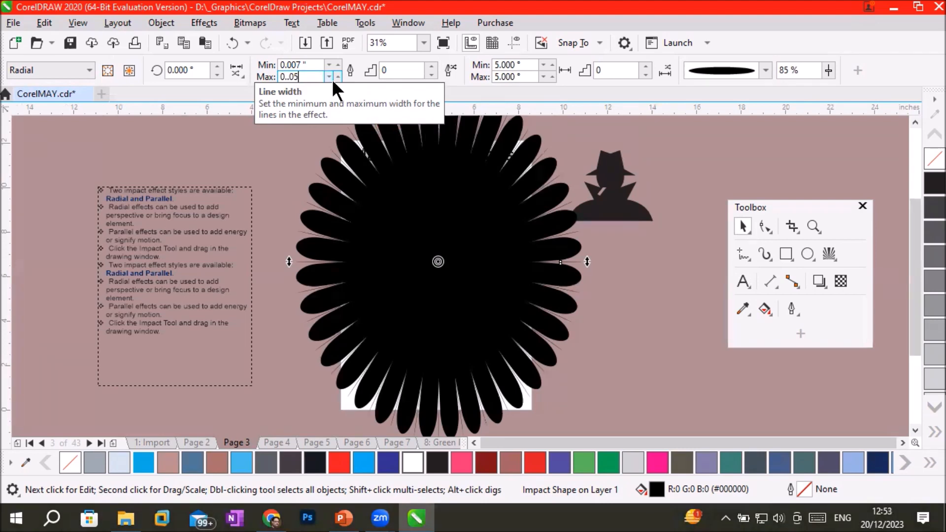
pyautogui.press('Return')
pyautogui.click(300, 76)
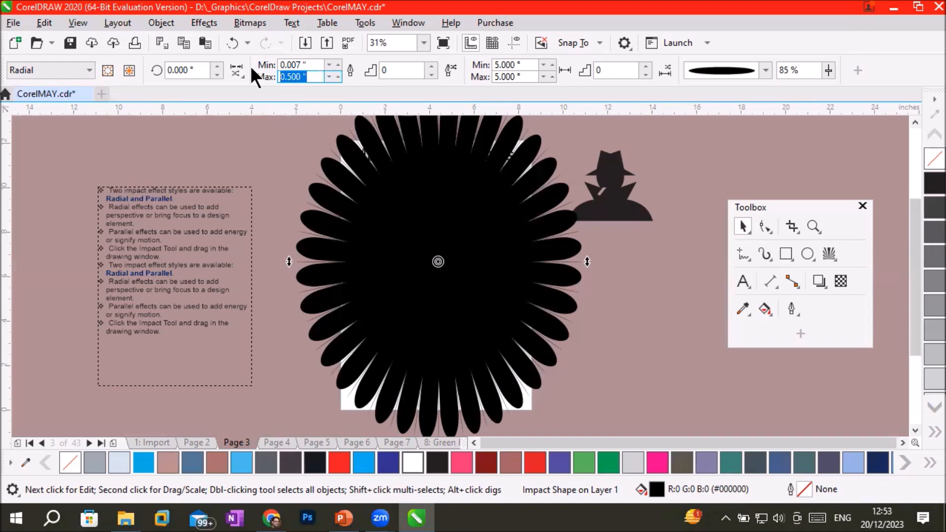
pyautogui.write('.05')
pyautogui.press('Return')
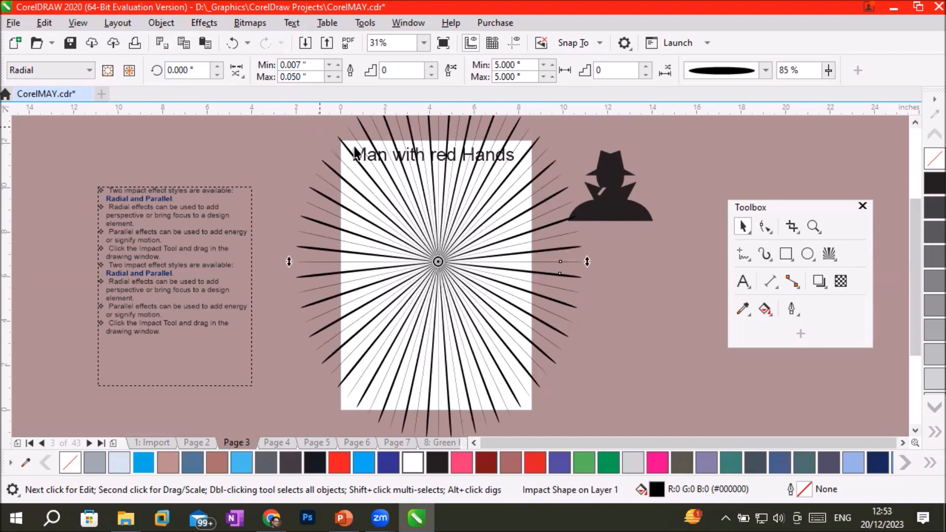
# Raise the number of width steps between the thinnest and thickest impact rays to 3.
pyautogui.scroll(2, 407, 179)
pyautogui.scroll(2, 406, 180)
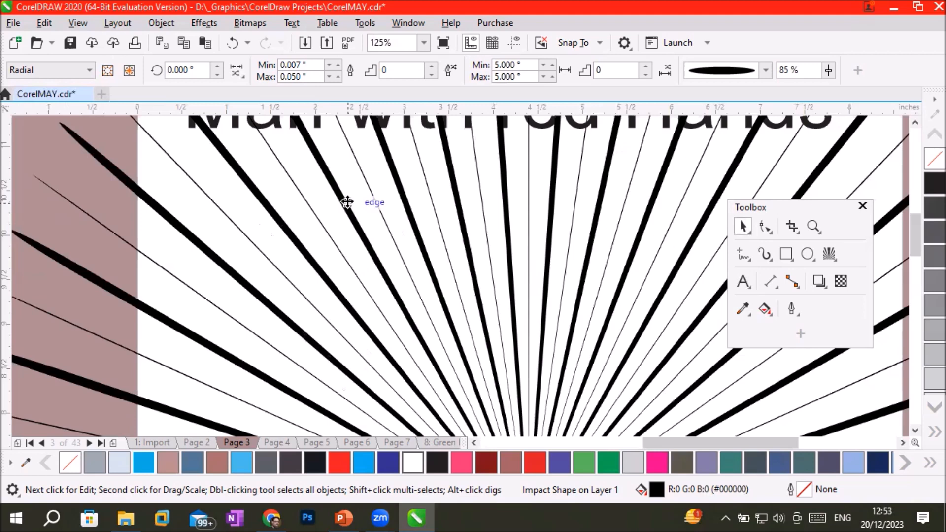
pyautogui.click(431, 65)
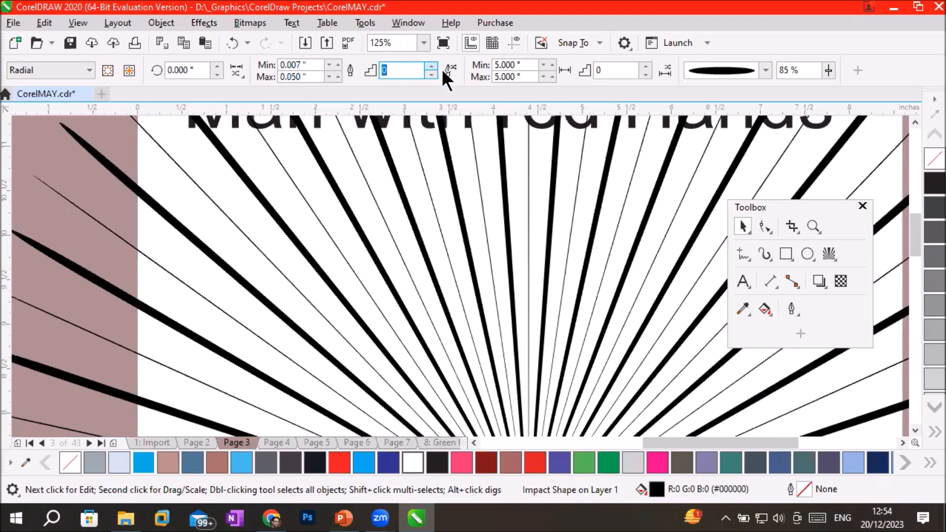
pyautogui.write('1')
pyautogui.press('Return')
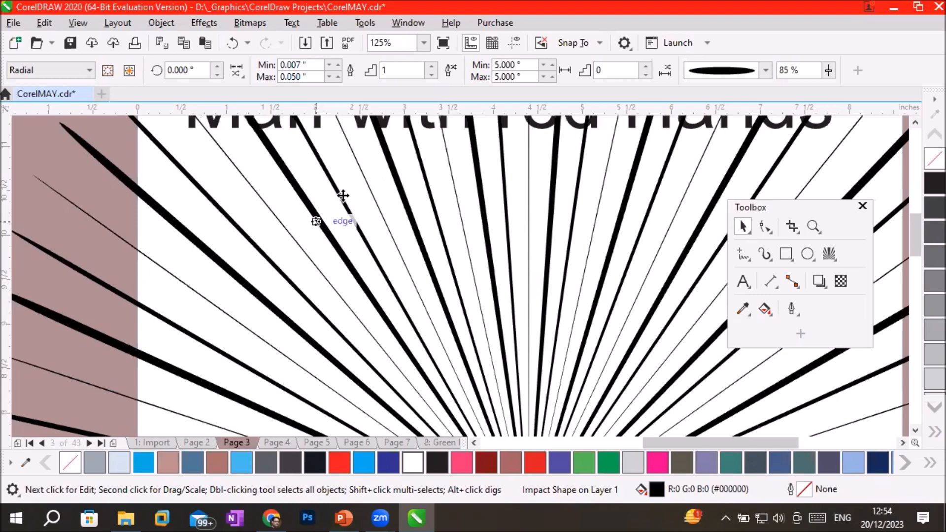
pyautogui.click(432, 67)
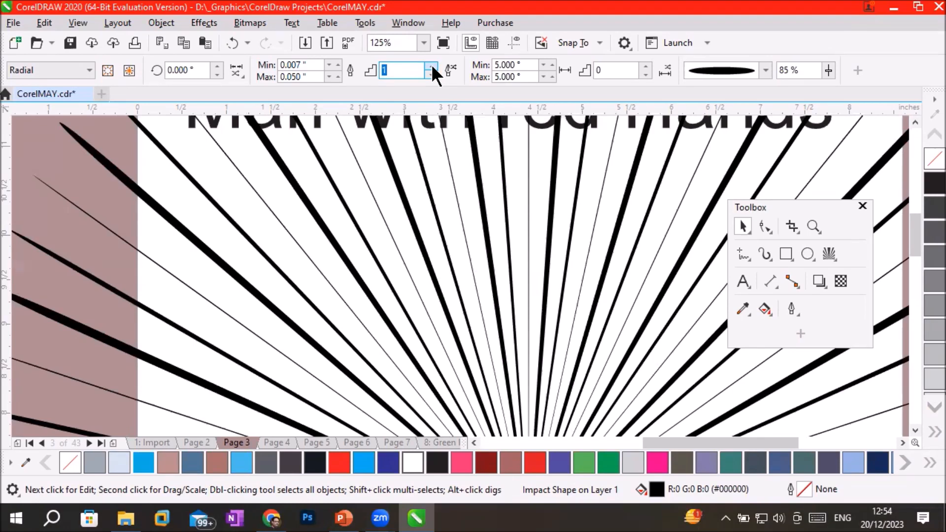
pyautogui.click(432, 67)
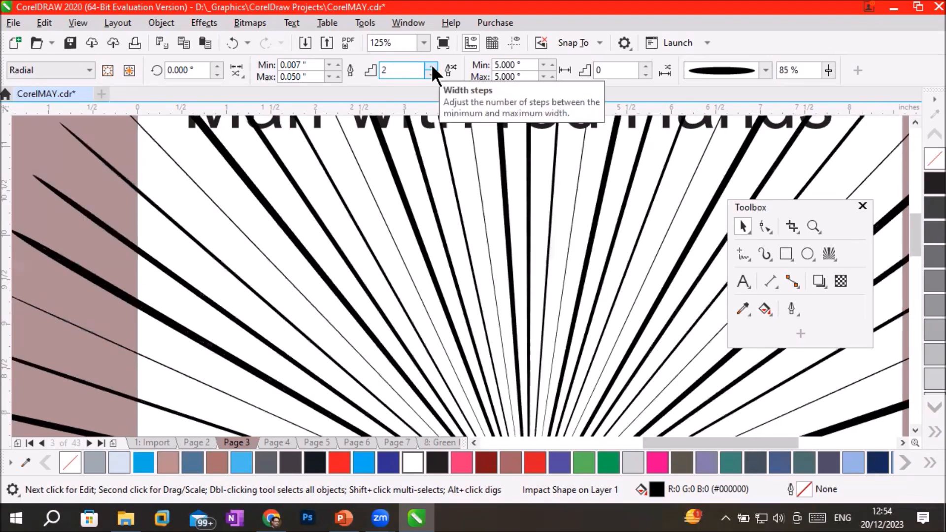
pyautogui.click(432, 67)
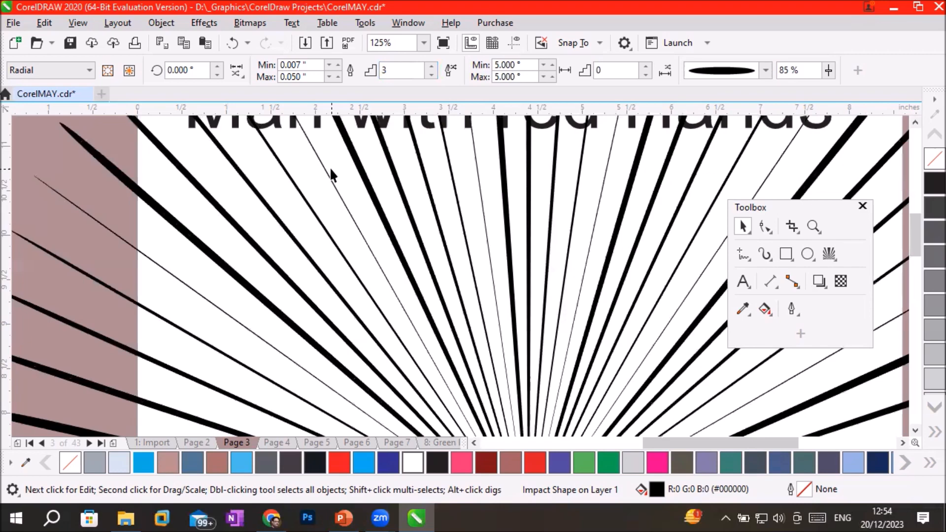
pyautogui.scroll(-2, 480, 230)
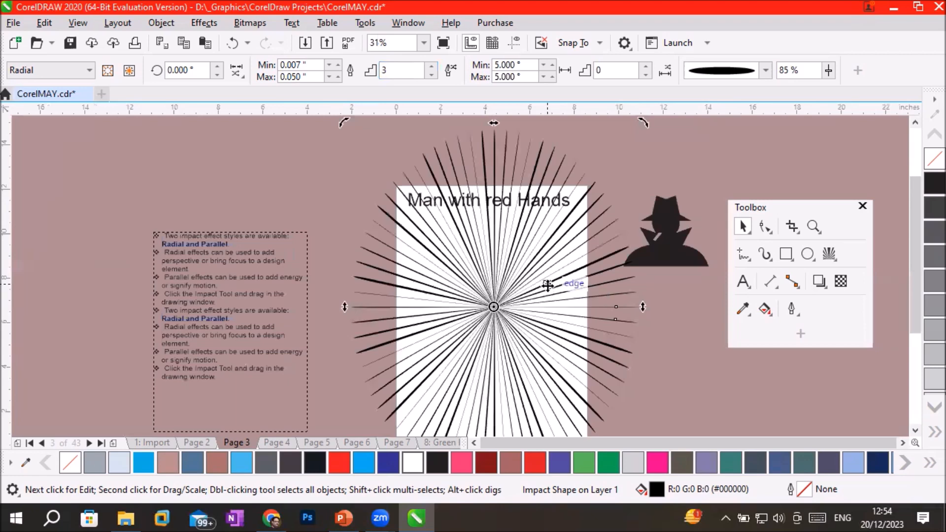
pyautogui.scroll(1, 544, 279)
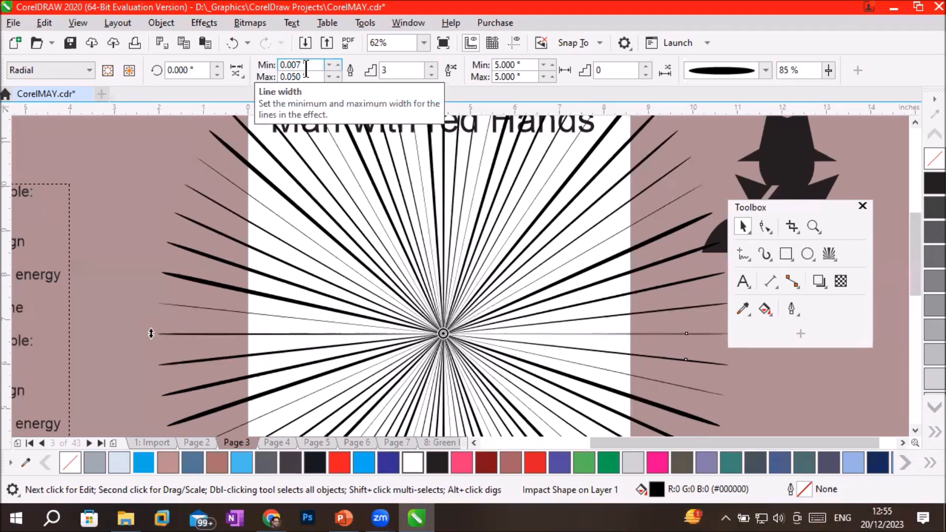
# Set the minimum line spacing of the impact rays to 2° and inspect the rays up close.
pyautogui.click(394, 70)
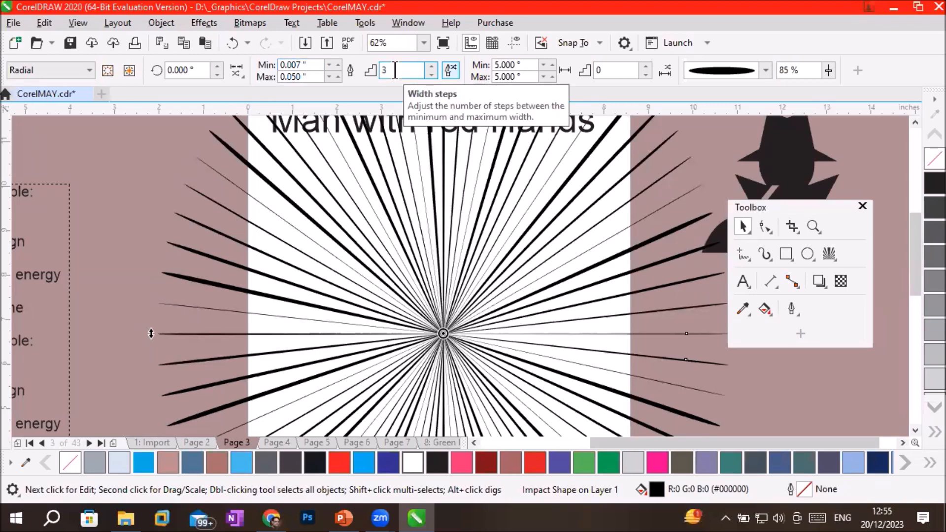
pyautogui.click(507, 64)
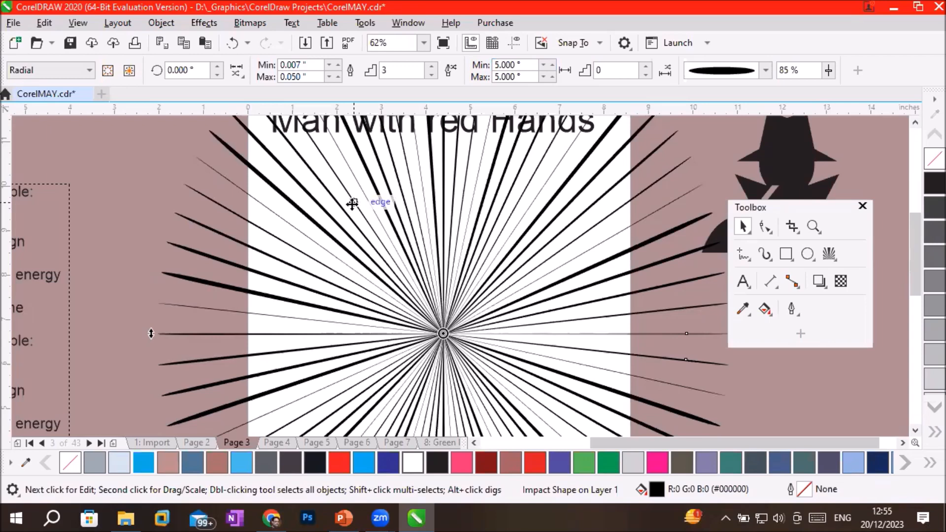
pyautogui.click(497, 65)
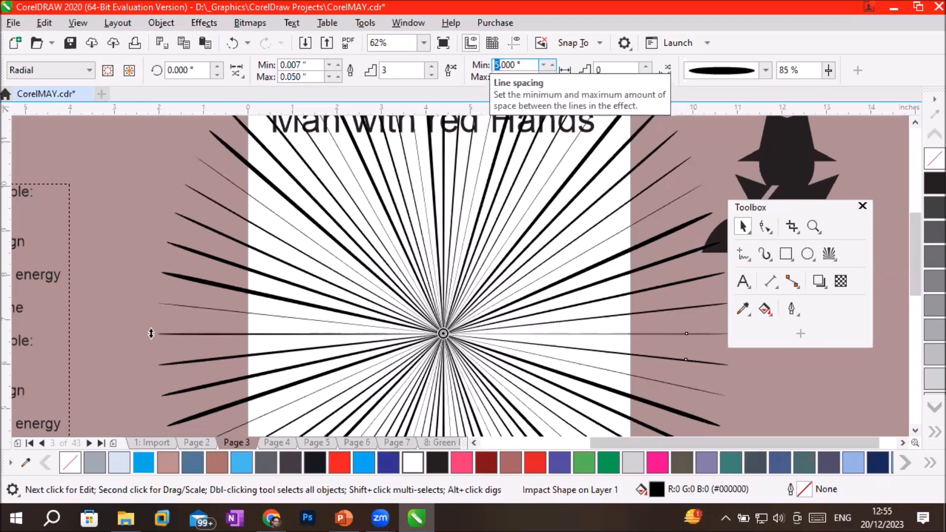
pyautogui.write('2')
pyautogui.press('Return')
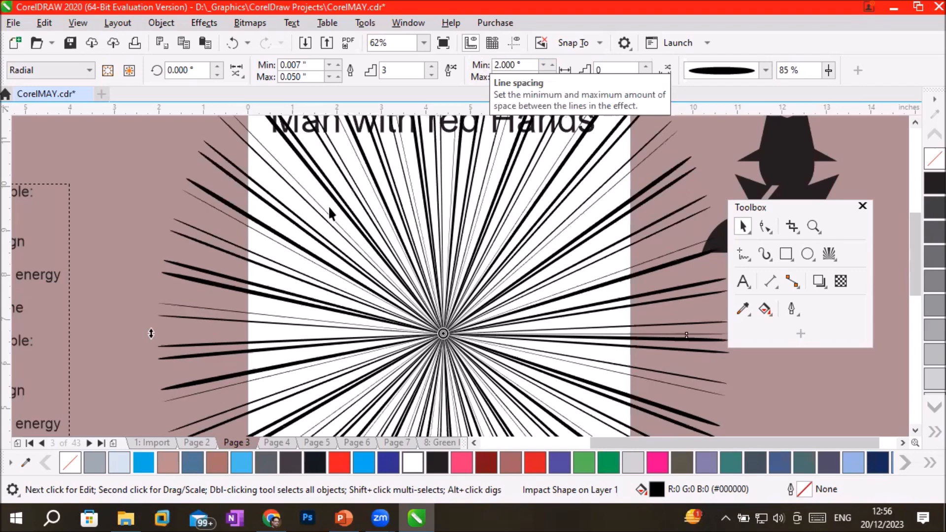
pyautogui.scroll(2, 330, 210)
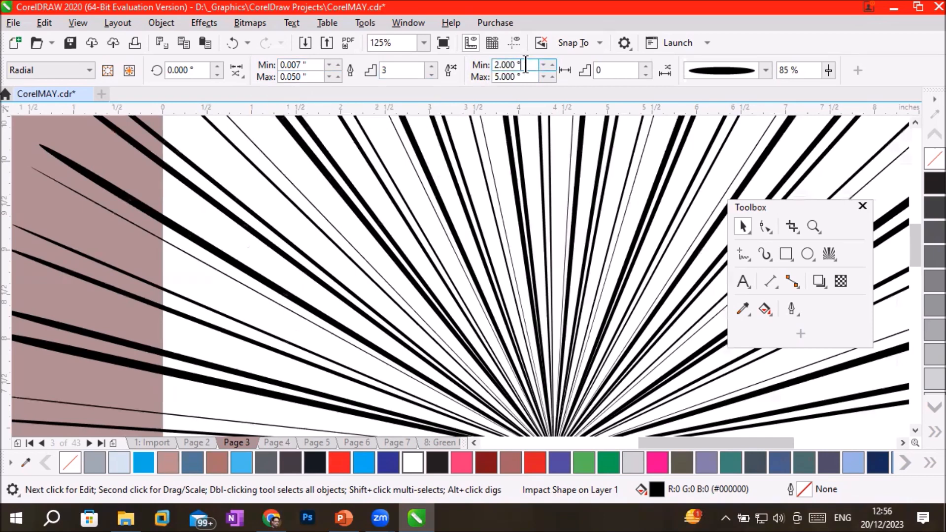
# Raise the number of spacing steps between the minimum and maximum ray spacing to 4.
pyautogui.click(624, 70)
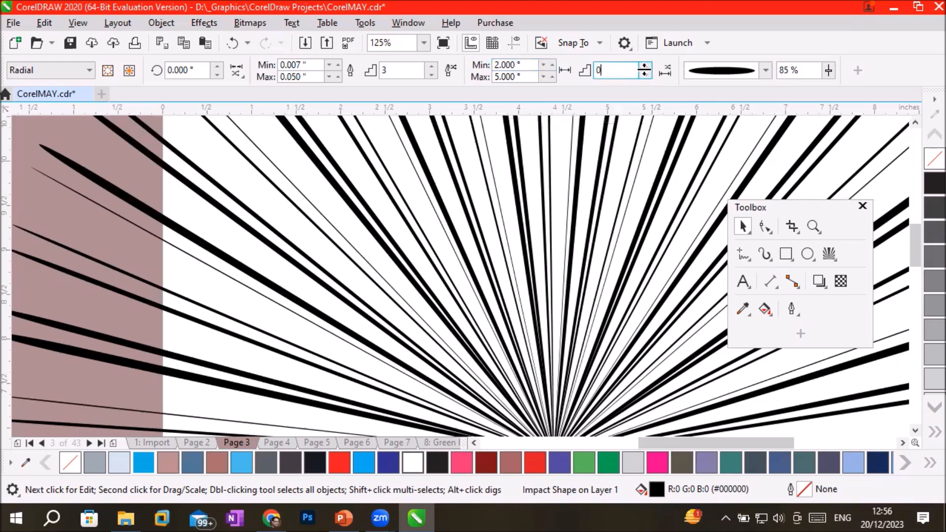
pyautogui.click(637, 64)
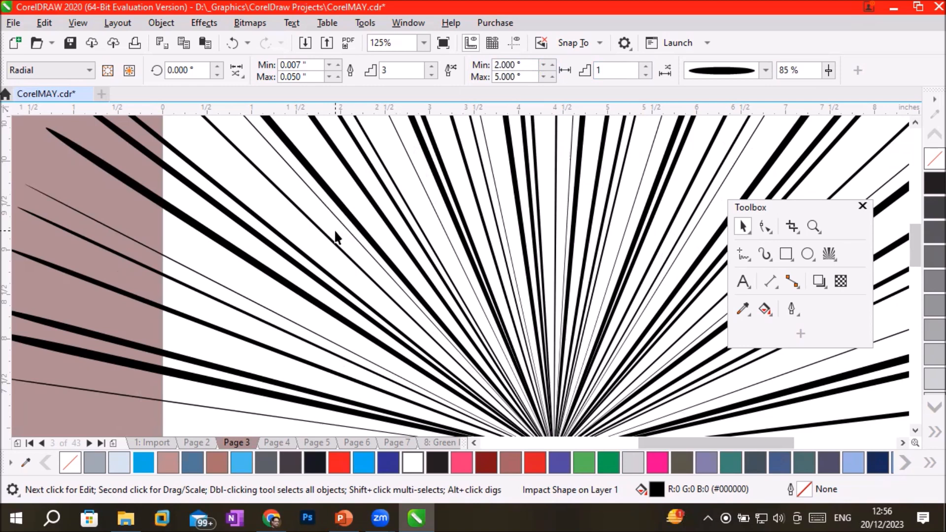
pyautogui.click(645, 65)
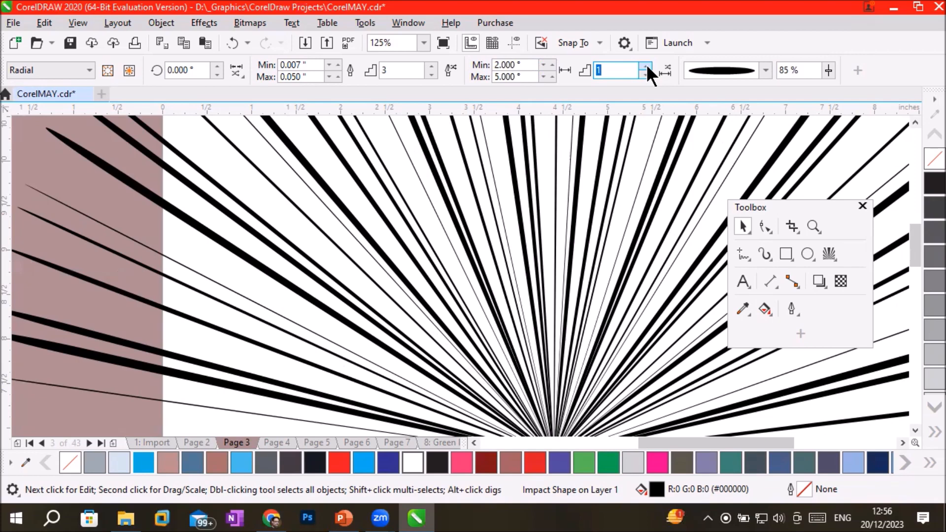
pyautogui.click(646, 64)
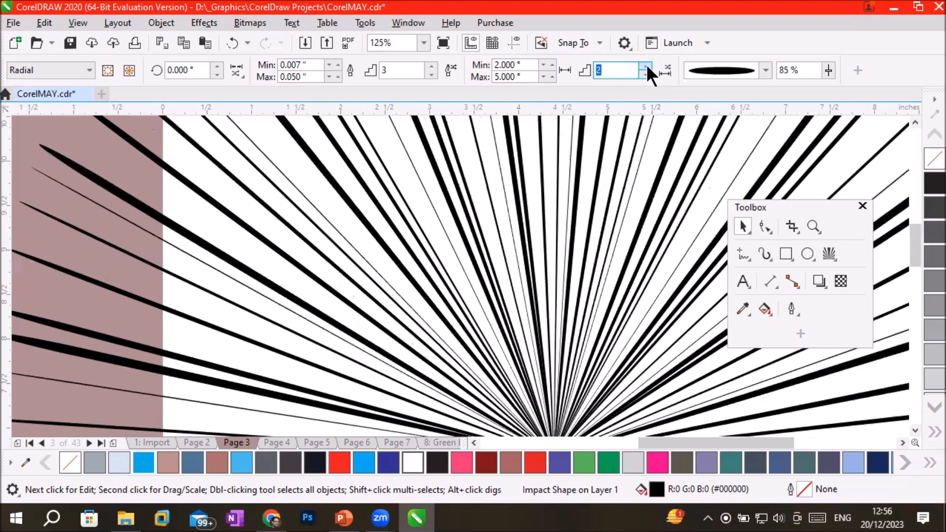
pyautogui.click(645, 64)
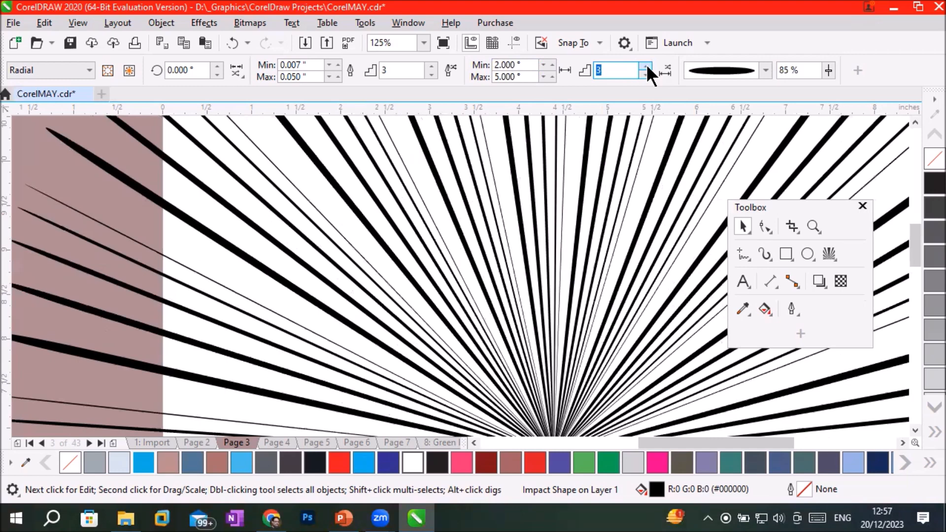
pyautogui.click(645, 64)
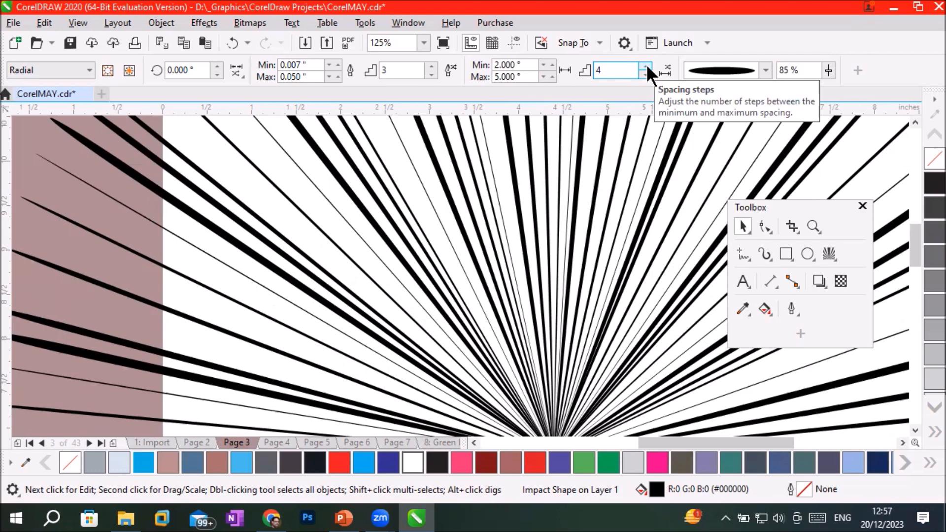
# Set the minimum line spacing of the impact rays to 5° to match the maximum spacing.
pyautogui.scroll(2, 349, 243)
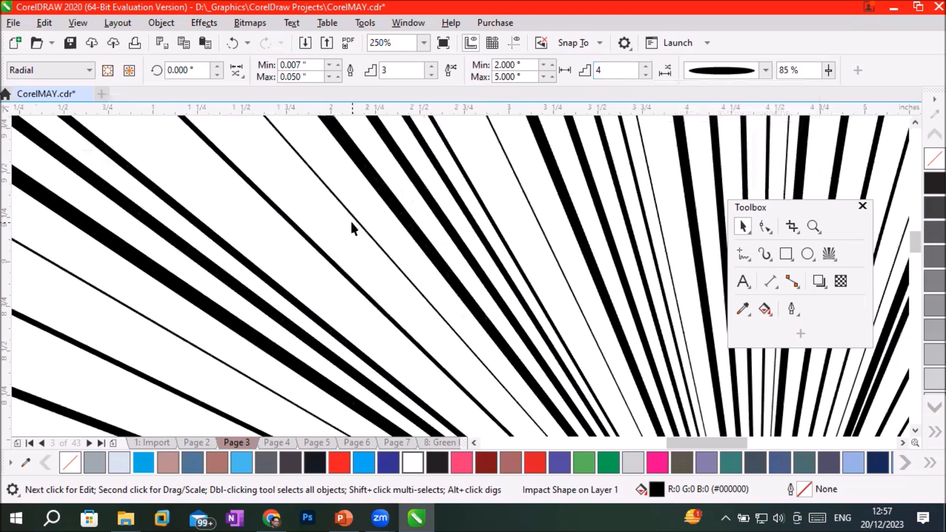
pyautogui.click(499, 64)
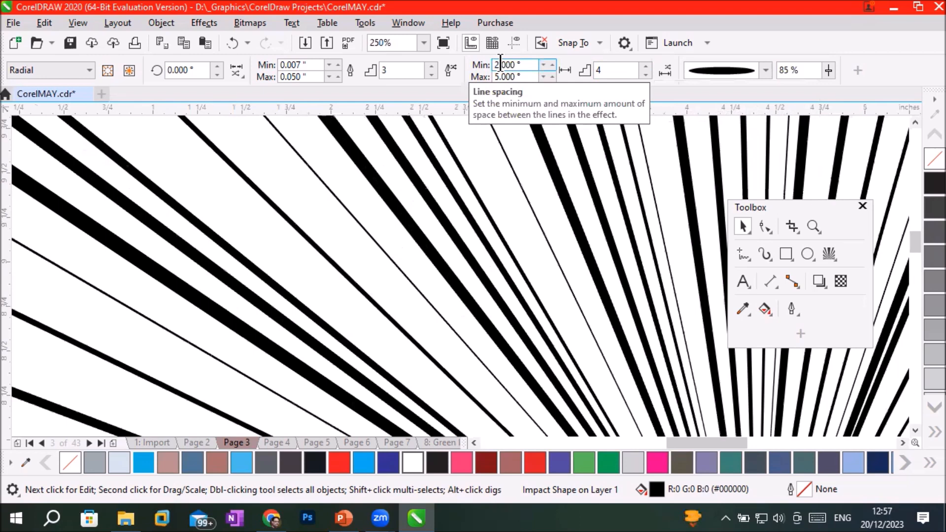
pyautogui.moveTo(493, 64); pyautogui.dragTo(499, 64)
pyautogui.click(498, 65)
pyautogui.hotkey('shift', 'Left')
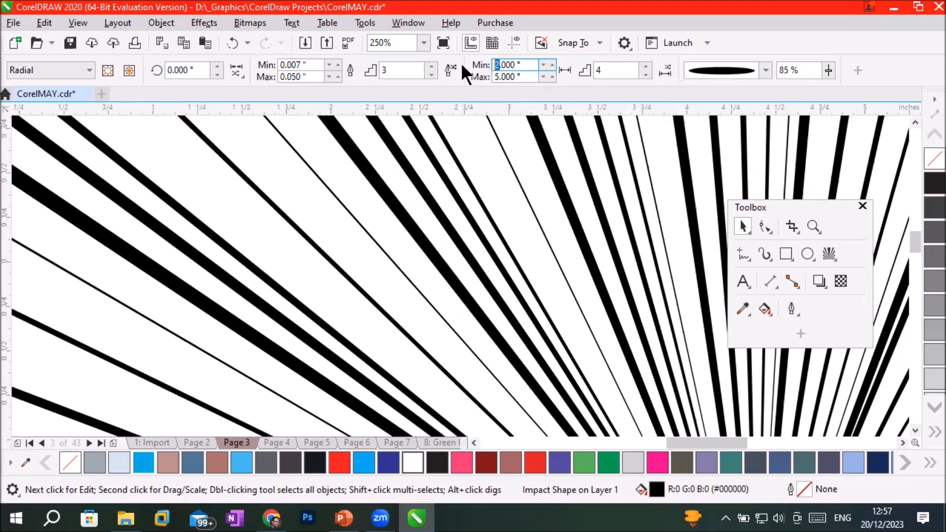
pyautogui.write('5')
pyautogui.press('Return')
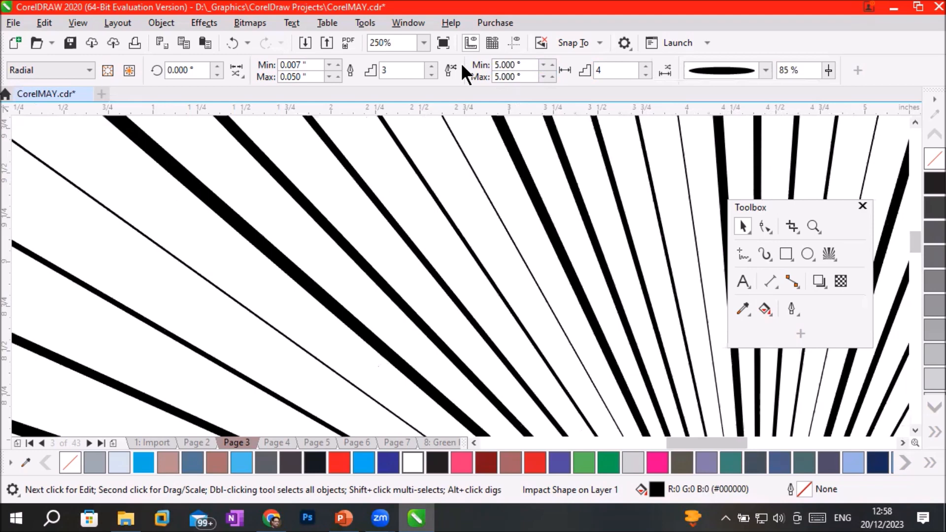
pyautogui.scroll(-2, 522, 222)
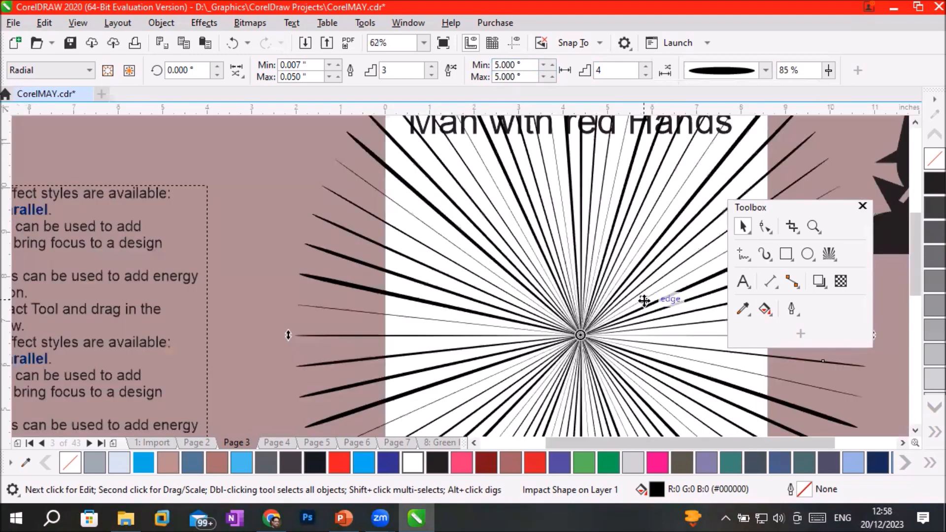
# Raise the number of width steps between the thinnest and thickest impact rays to 14.
pyautogui.click(433, 67)
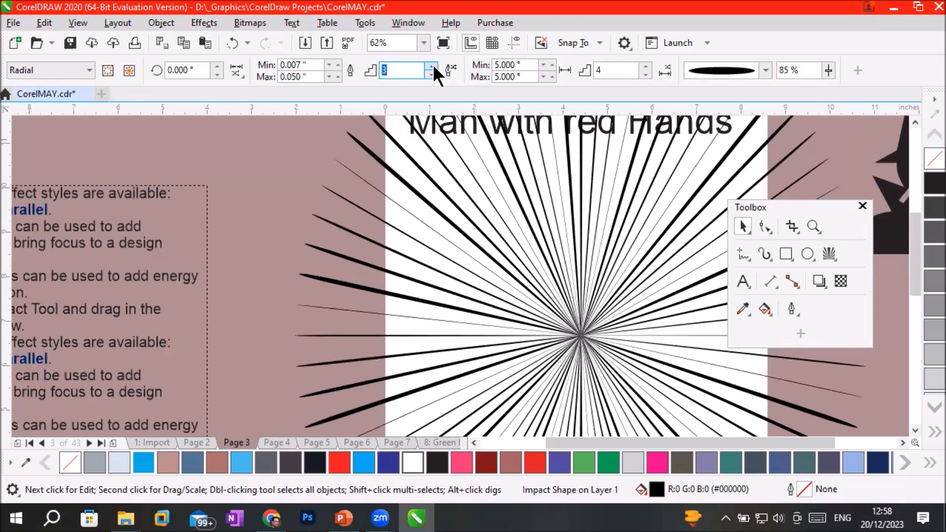
pyautogui.click(432, 66)
pyautogui.click(431, 66)
pyautogui.click(433, 66)
pyautogui.click(432, 65)
pyautogui.click(432, 65)
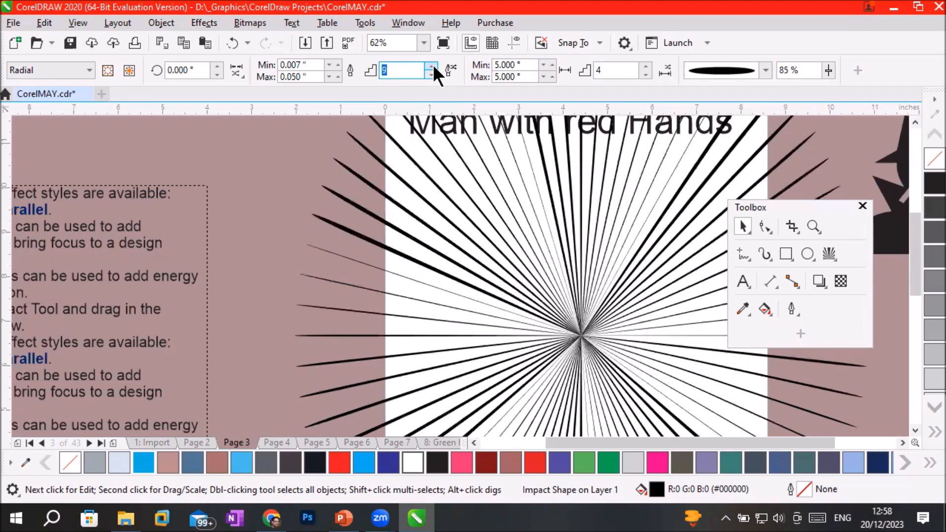
pyautogui.click(433, 65)
pyautogui.click(432, 65)
pyautogui.click(432, 66)
pyautogui.click(433, 66)
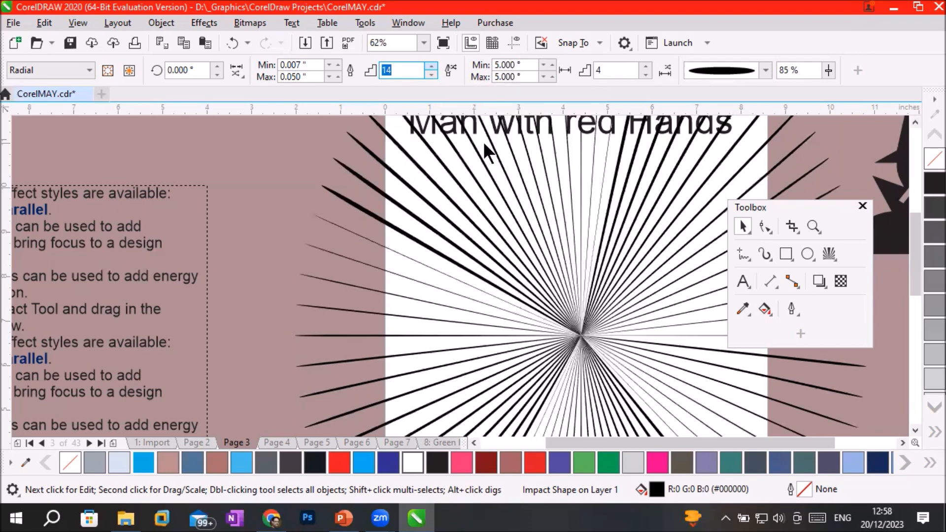
# Try 16 and 18 width steps for the impact rays.
pyautogui.press('Up')
pyautogui.write('16')
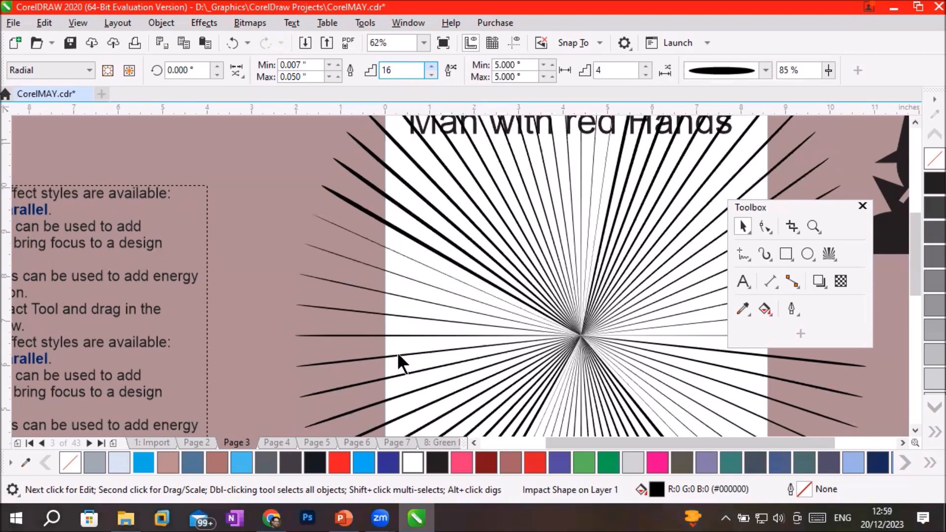
pyautogui.press('Up')
pyautogui.write('18')
pyautogui.press('Return')
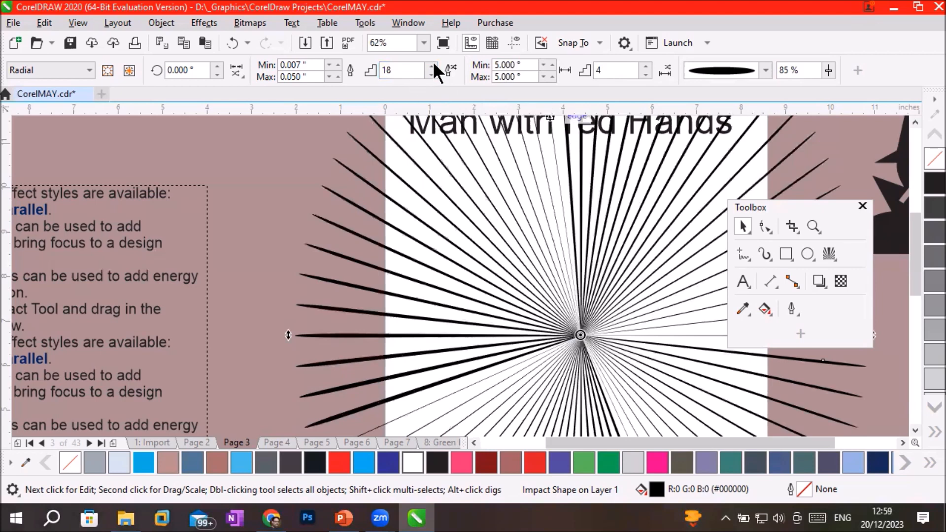
# Set the number of width steps of the impact rays to 40.
pyautogui.doubleClick(417, 70)
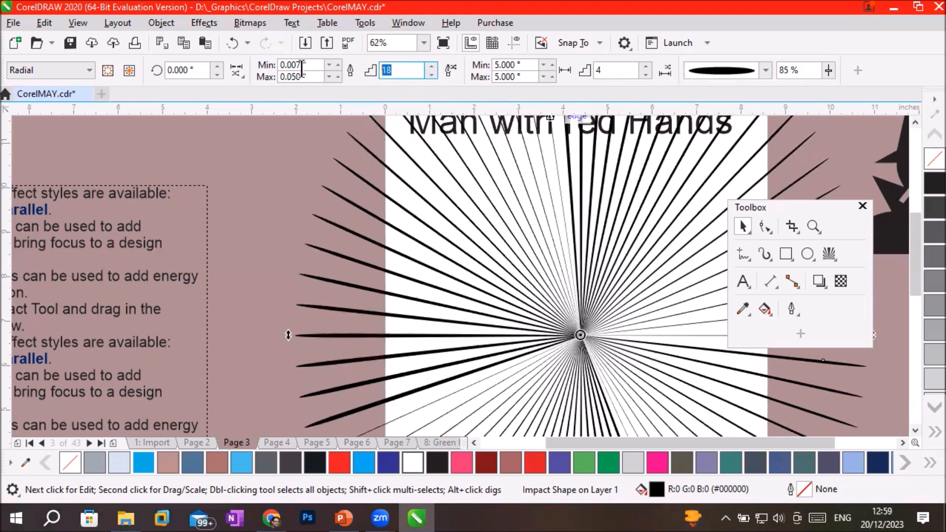
pyautogui.write('40')
pyautogui.press('Return')
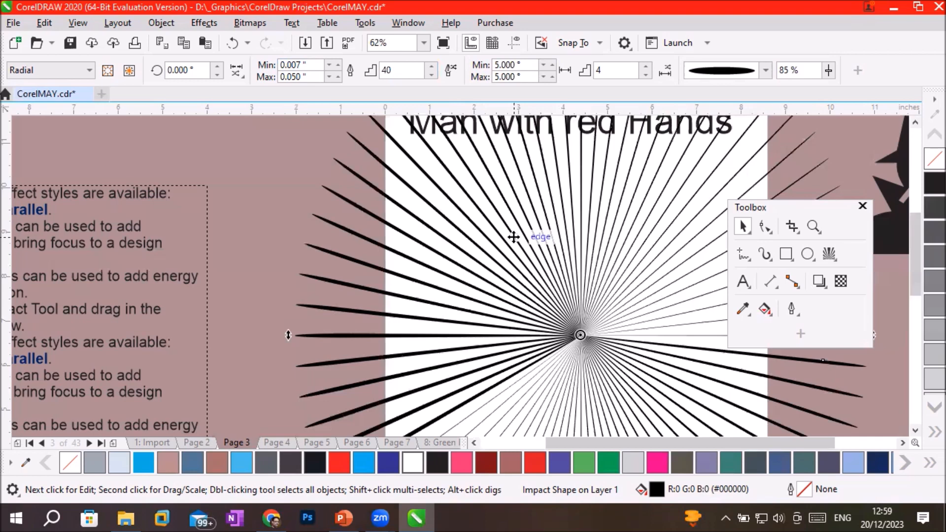
# Give the impact rays a cyan outline and inspect the outlined rays up close.
pyautogui.click(926, 436)
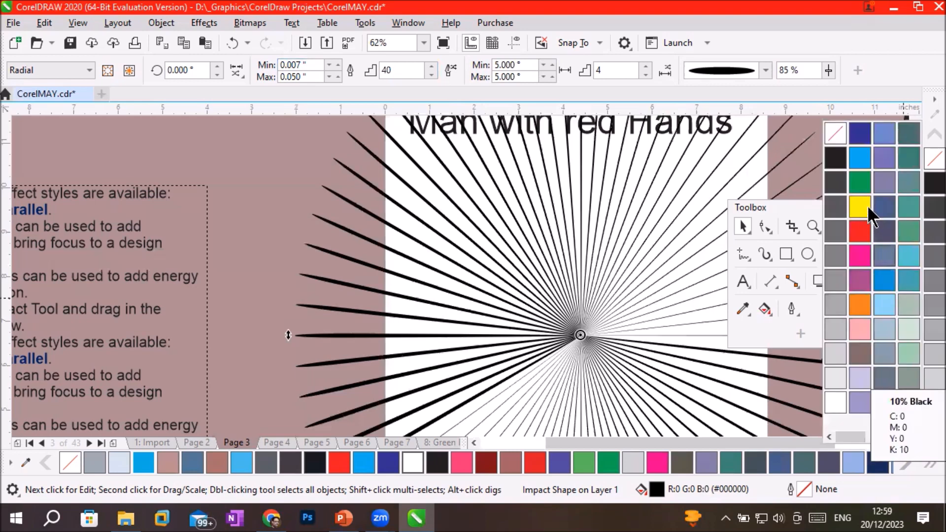
pyautogui.click(863, 160)
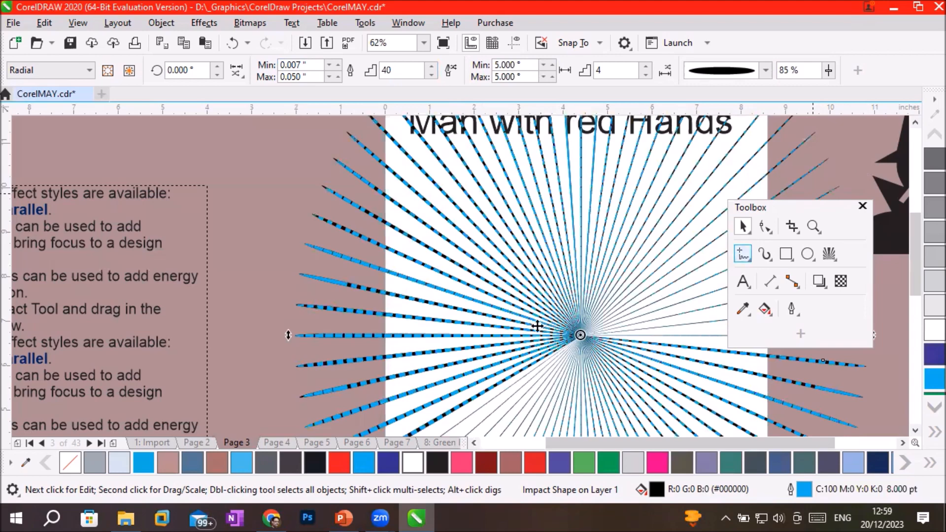
pyautogui.scroll(2, 526, 324)
pyautogui.scroll(4, 527, 324)
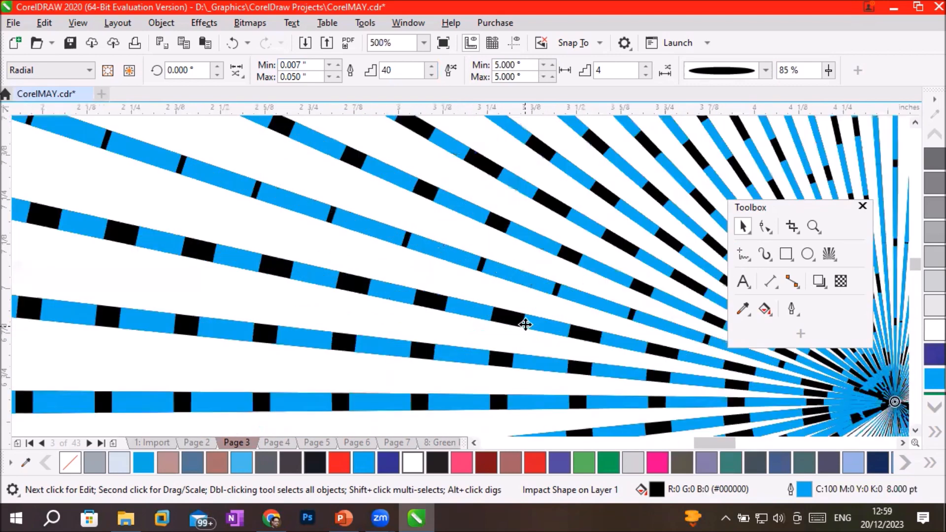
pyautogui.scroll(2, 525, 324)
pyautogui.scroll(-2, 525, 324)
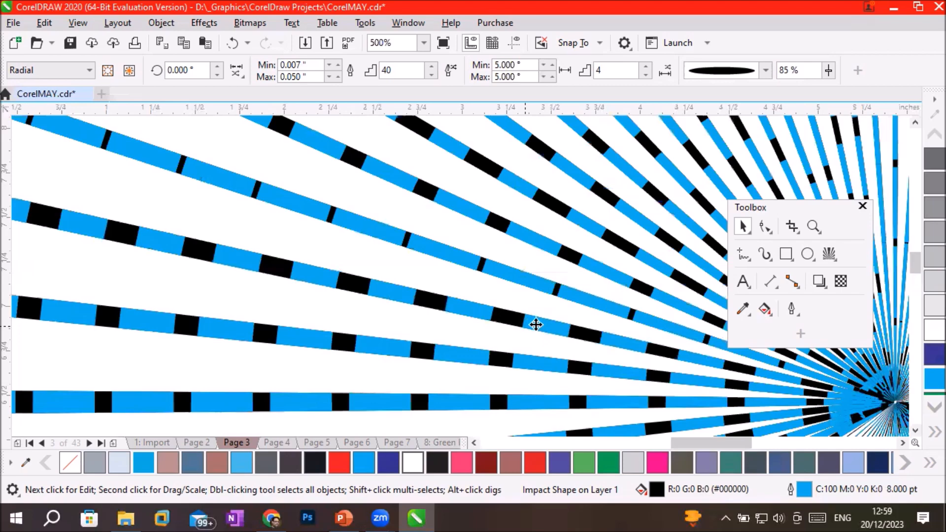
pyautogui.scroll(-2, 535, 324)
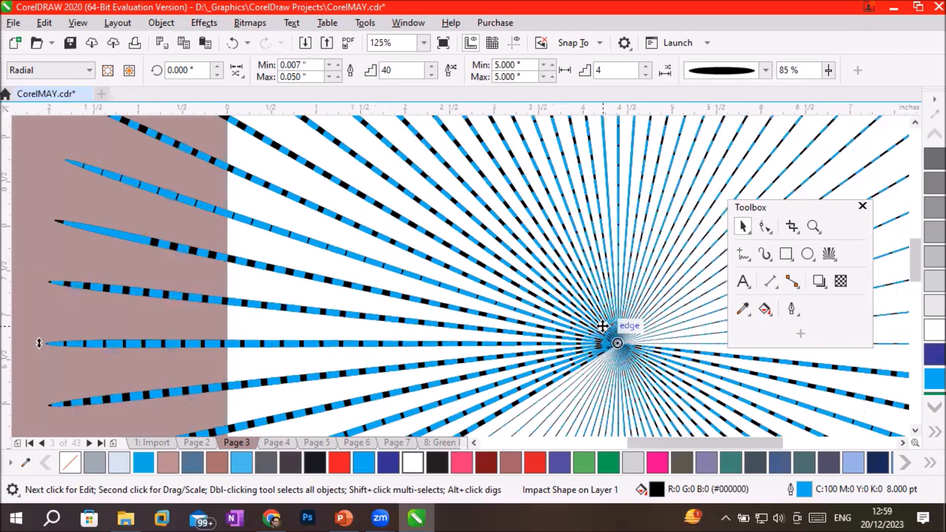
# Fill the impact rays with red and change their outline to blue, C:100 M:100 Y:0 K:0.
pyautogui.click(922, 434)
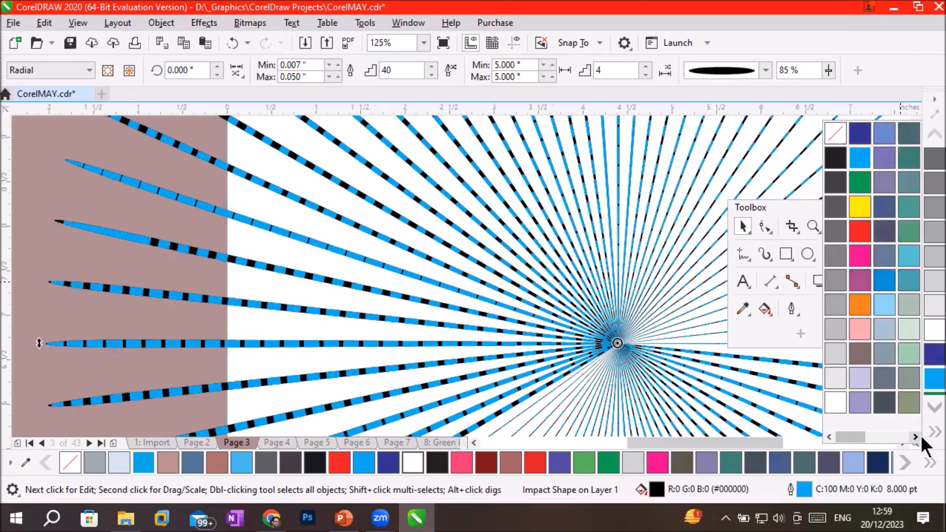
pyautogui.click(859, 227)
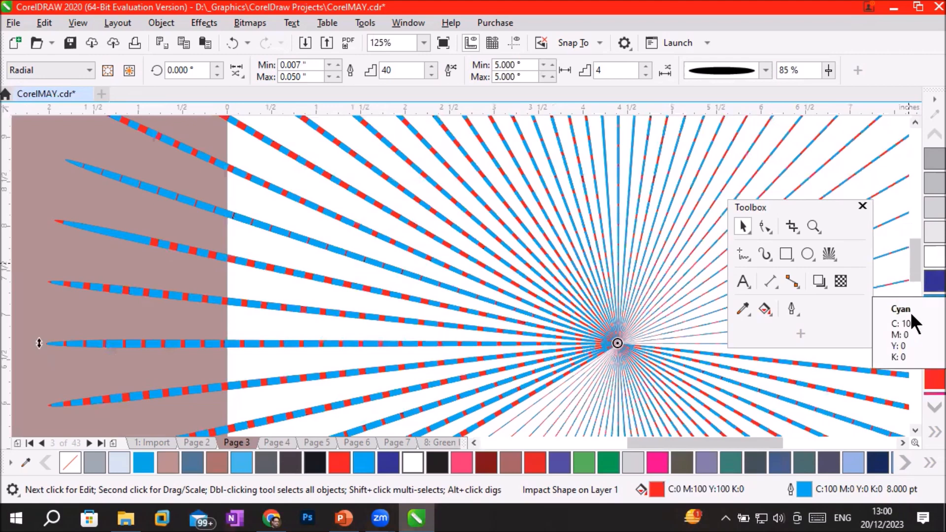
pyautogui.click(931, 280)
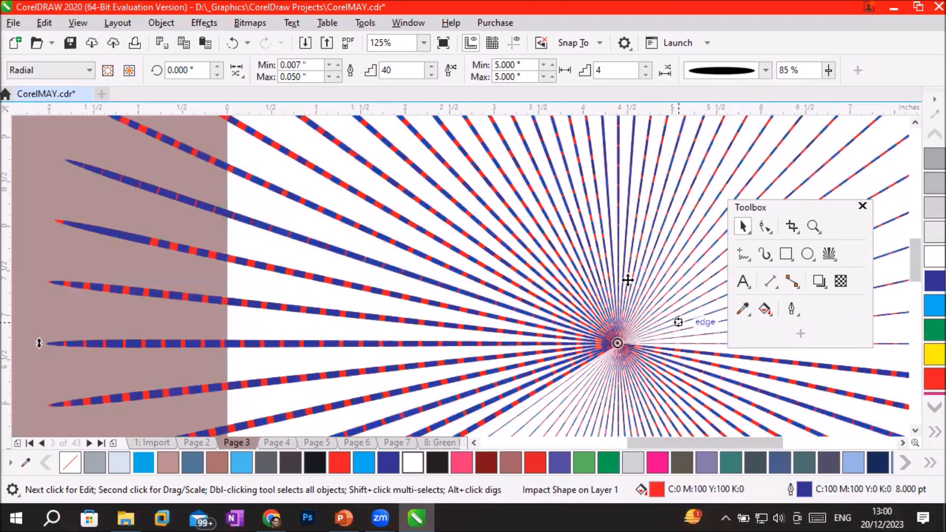
# Move the black man silhouette onto the page, over the centre of the impact rays.
pyautogui.scroll(-3, 661, 276)
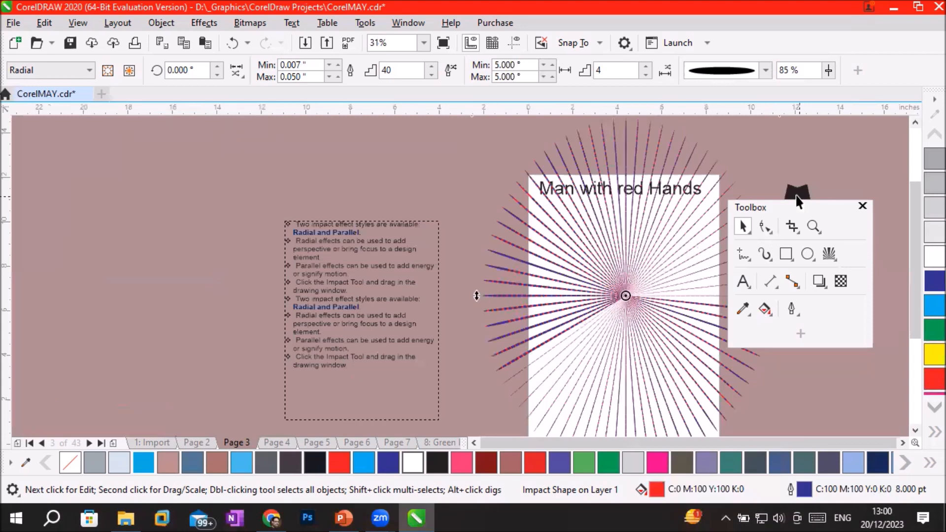
pyautogui.moveTo(799, 196); pyautogui.dragTo(707, 206)
pyautogui.moveTo(638, 248); pyautogui.dragTo(629, 262)
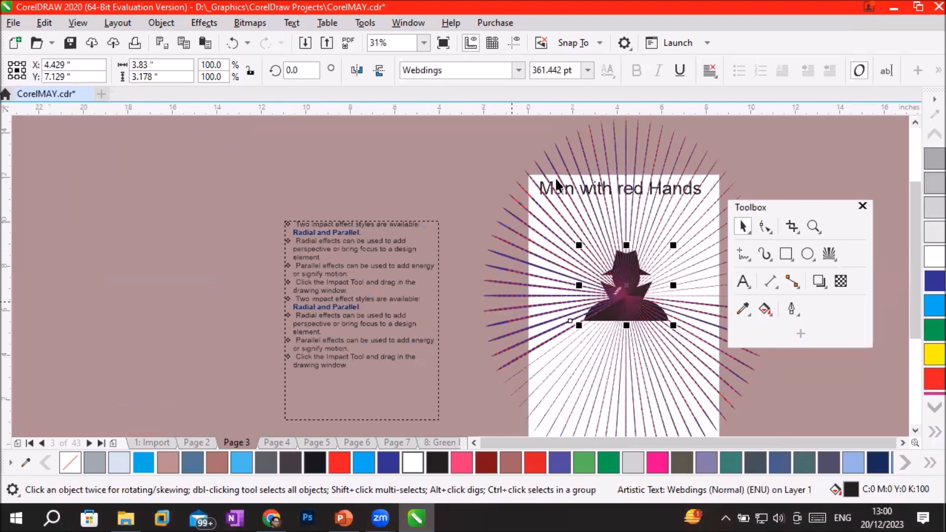
# Move the radial impact shape off the silhouette to the area beside the page, partly over the text frame.
pyautogui.click(641, 301)
pyautogui.moveTo(646, 304); pyautogui.dragTo(637, 311)
pyautogui.click(638, 311)
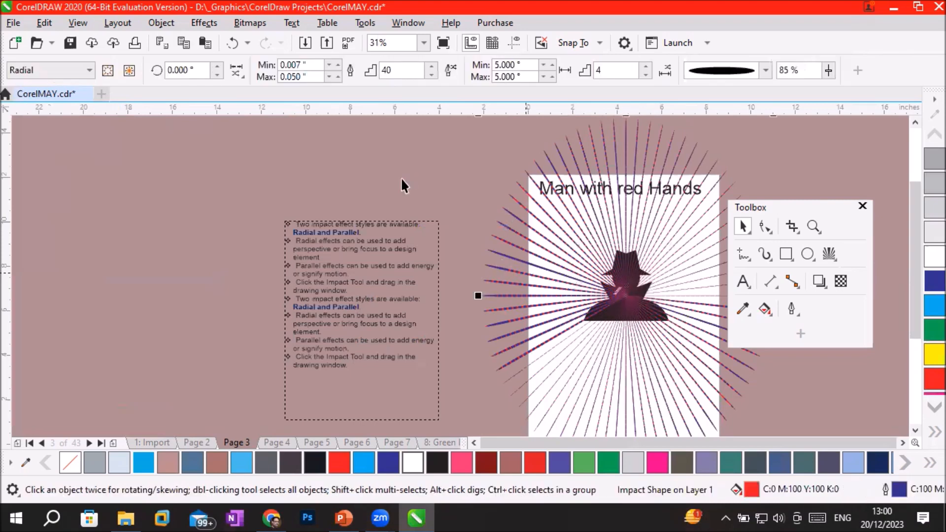
pyautogui.click(594, 236)
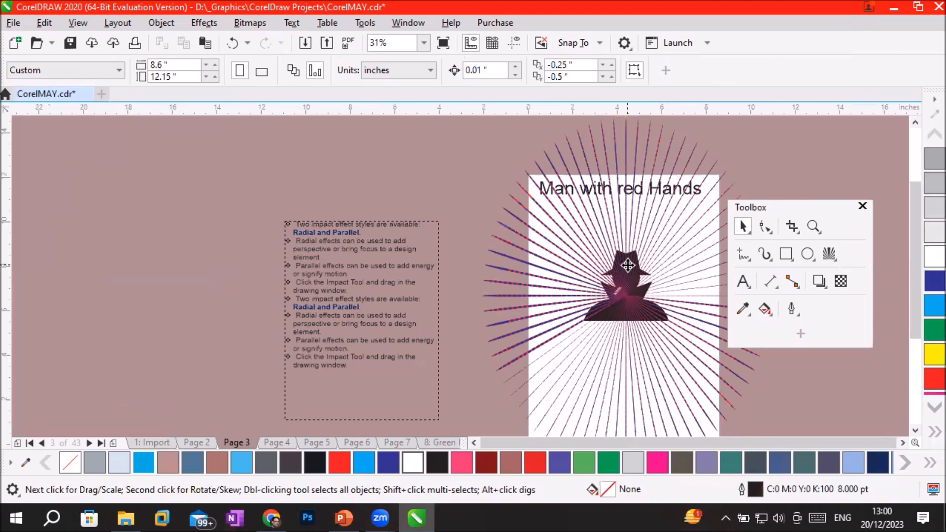
pyautogui.click(627, 265)
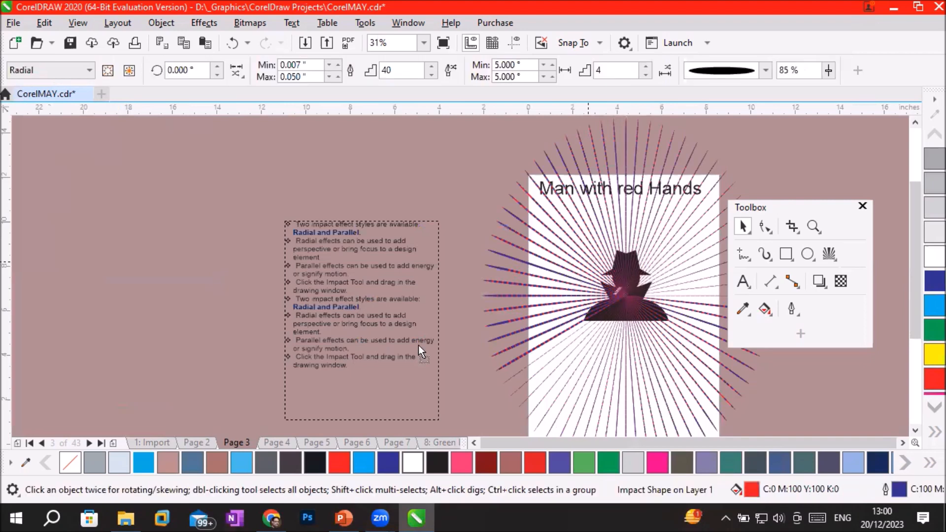
pyautogui.moveTo(588, 264); pyautogui.dragTo(418, 345)
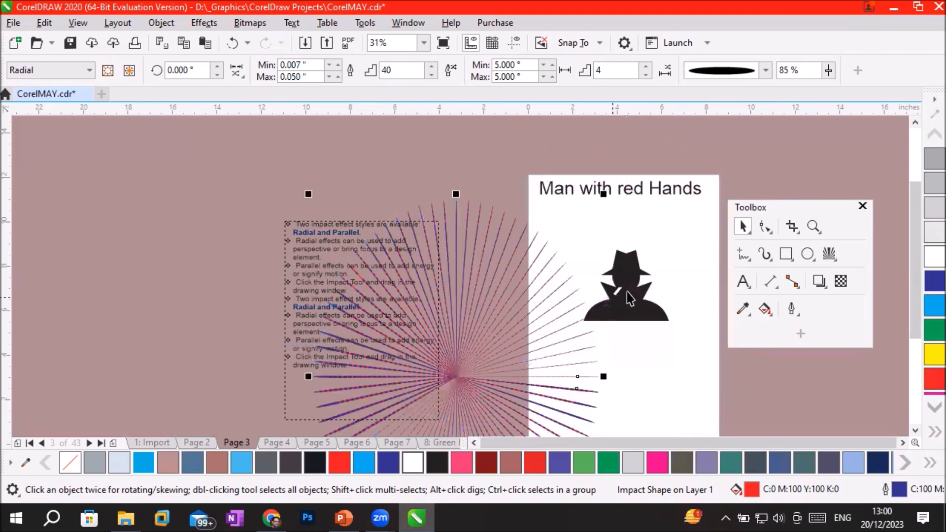
# Reposition the man silhouette on the page beneath the title, at about X 4.8 and Y 7.4 inches.
pyautogui.click(626, 292)
pyautogui.moveTo(604, 318); pyautogui.dragTo(422, 372)
pyautogui.moveTo(493, 346); pyautogui.dragTo(654, 267)
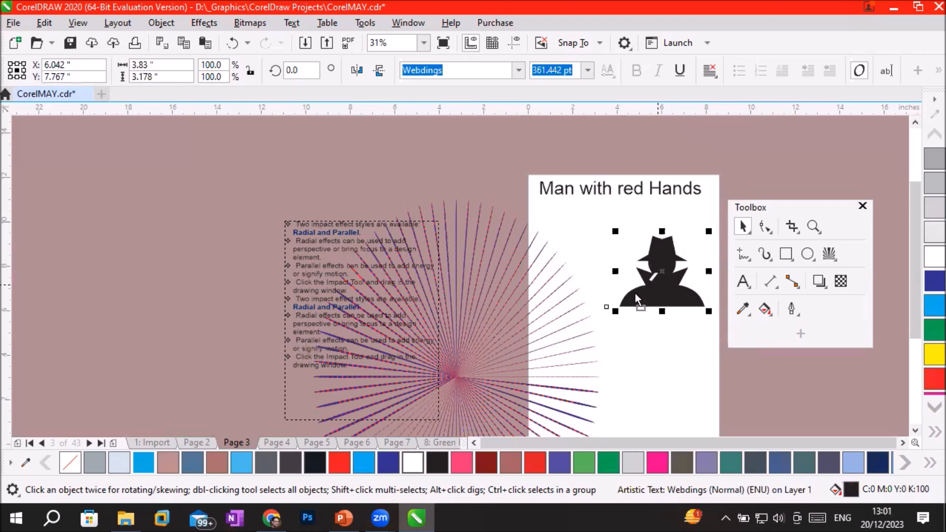
pyautogui.moveTo(631, 294); pyautogui.dragTo(633, 287)
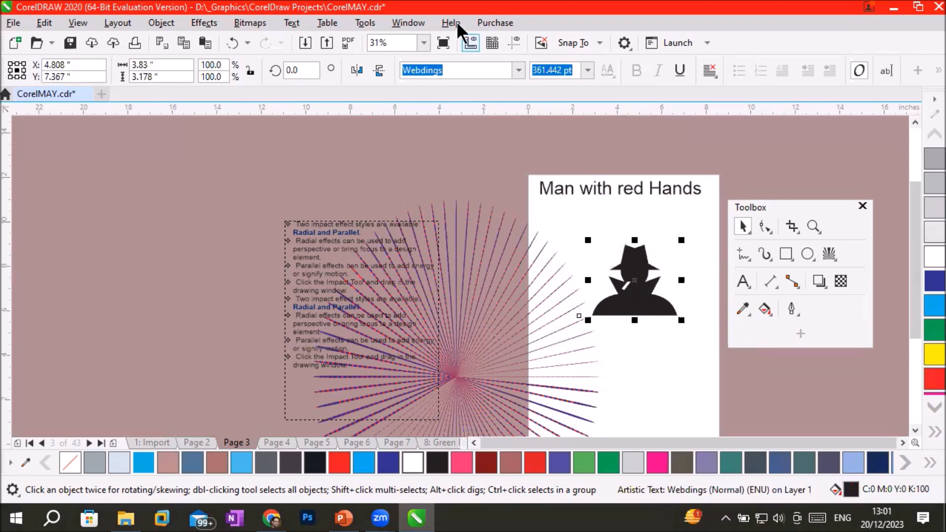
# Show the Objects docker and reposition it so the silhouette on the page is uncovered.
pyautogui.click(417, 23)
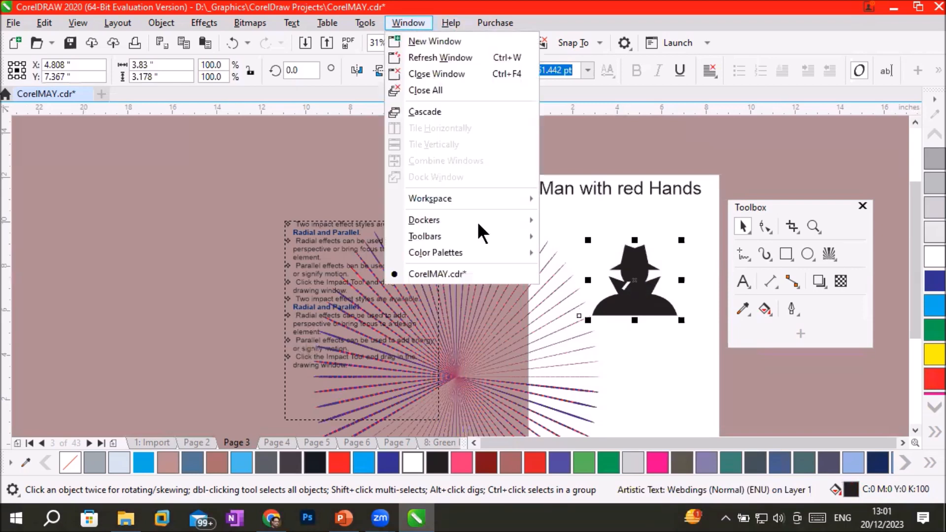
pyautogui.moveTo(492, 231)
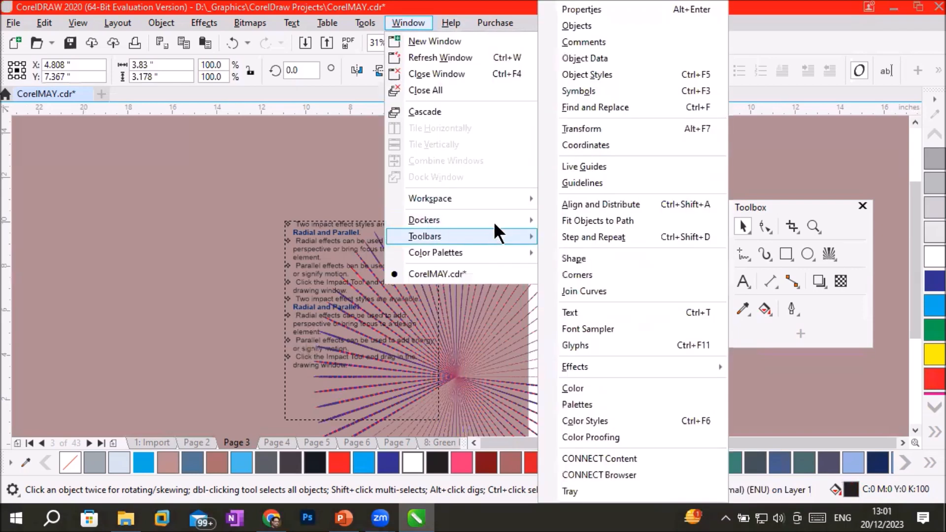
pyautogui.click(623, 23)
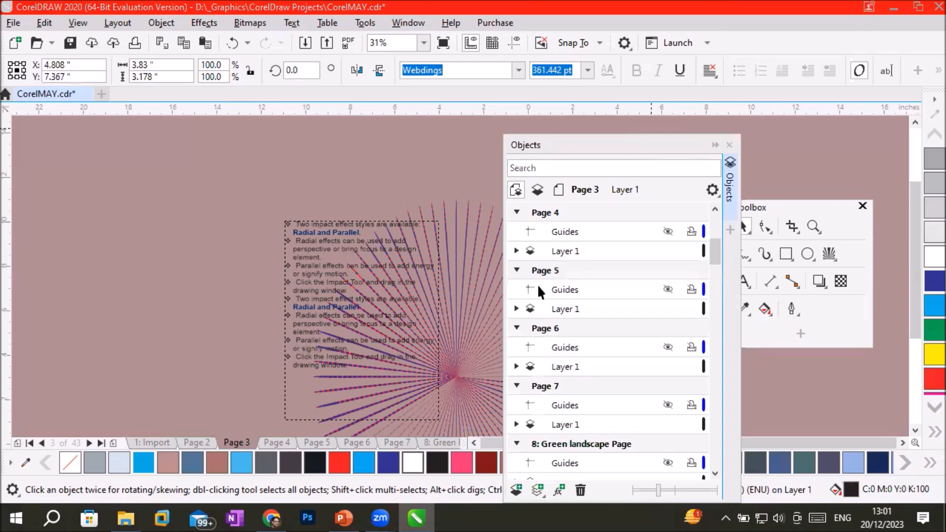
pyautogui.doubleClick(634, 143)
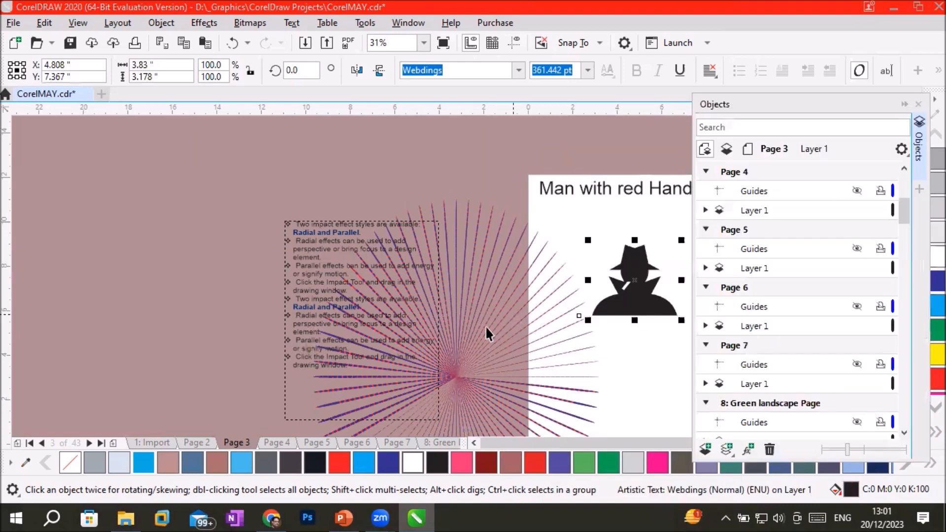
# Shift the impact rays up toward the silhouette, and select the rays, title and silhouette in turn in the object list.
pyautogui.click(553, 221)
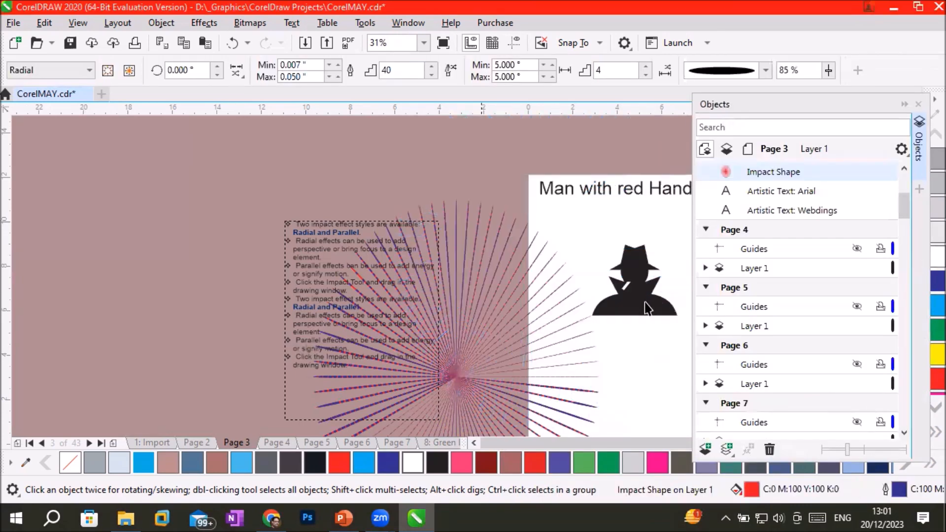
pyautogui.click(646, 308)
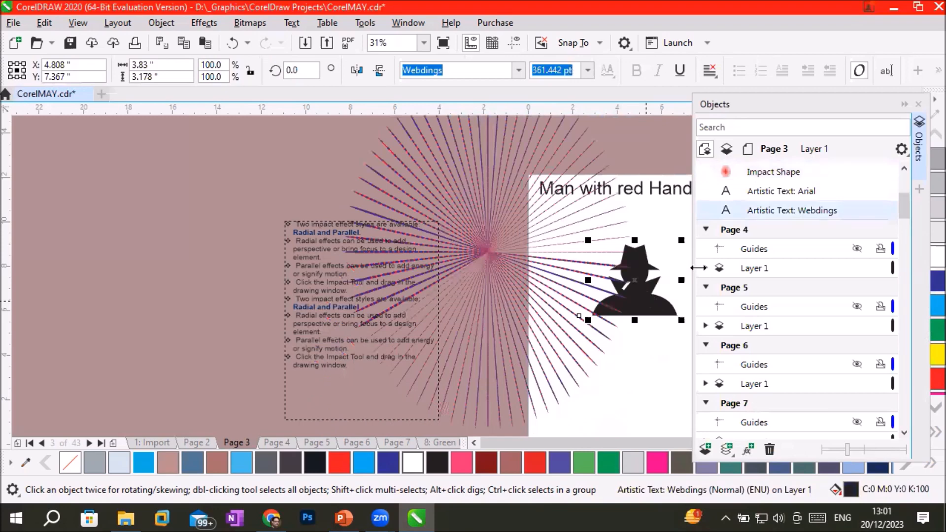
pyautogui.click(802, 172)
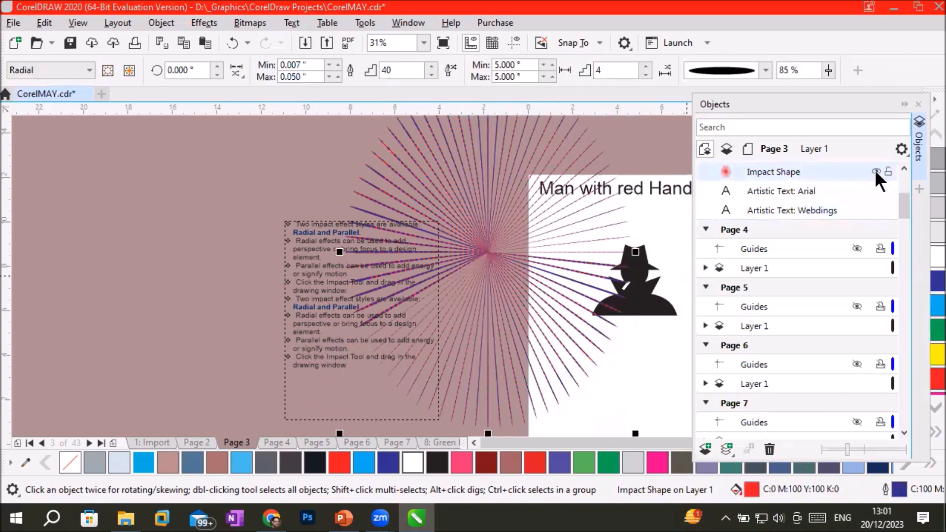
pyautogui.click(777, 197)
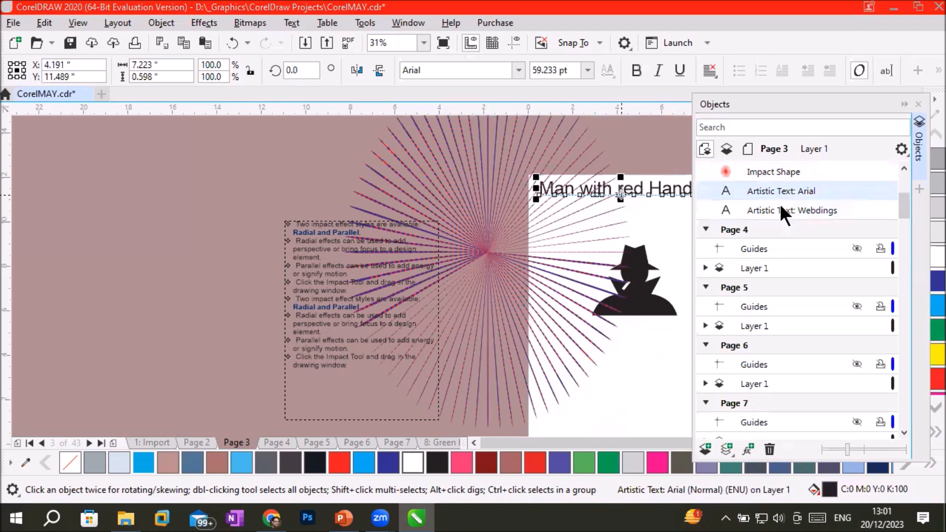
pyautogui.click(780, 209)
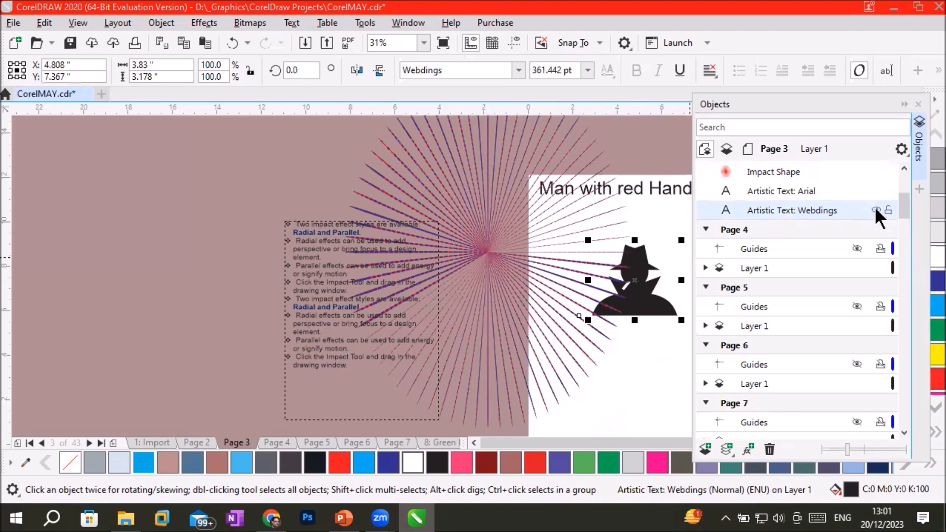
# Toggle the silhouette's visibility and move its Webdings text above the Arial title in Page 3's Layer 1 stacking order.
pyautogui.click(875, 210)
pyautogui.click(875, 210)
pyautogui.click(875, 210)
pyautogui.moveTo(761, 211); pyautogui.dragTo(764, 344)
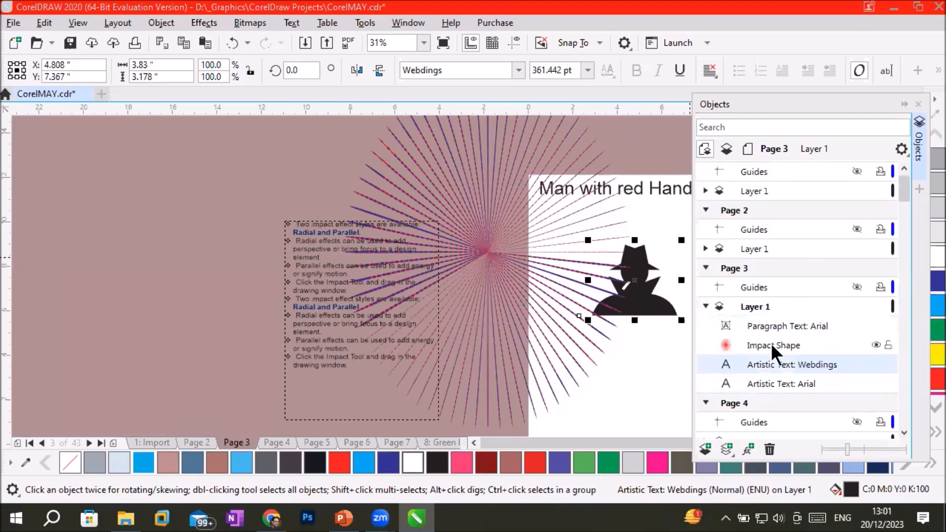
# Hide the Impact Shape on Layer 1 of Page 3.
pyautogui.click(771, 344)
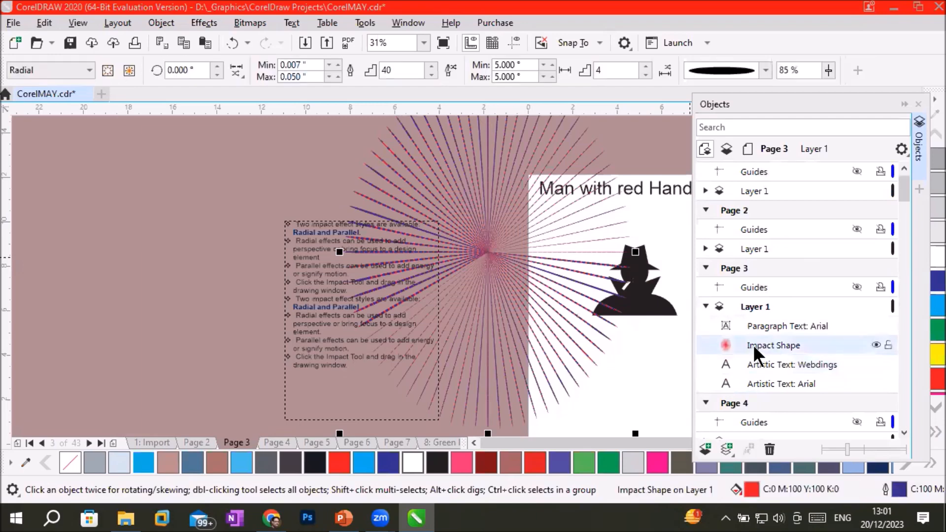
pyautogui.click(873, 341)
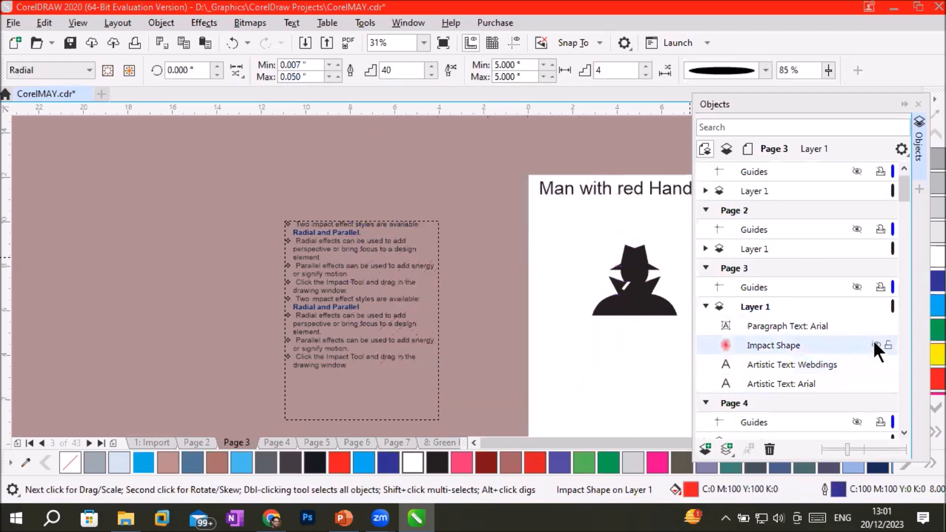
# Show the Impact Shape on Page 3's Layer 1 and toggle the silhouette's Webdings text off and on.
pyautogui.click(873, 341)
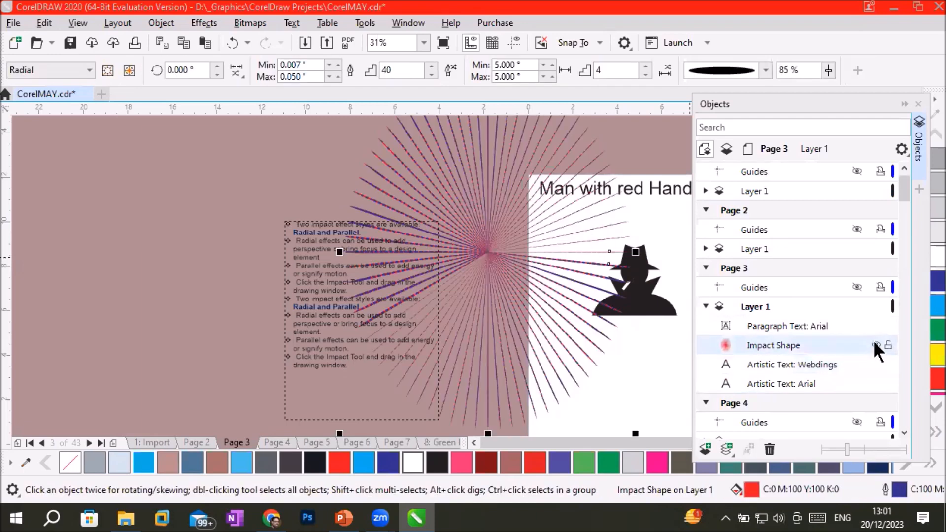
pyautogui.click(798, 366)
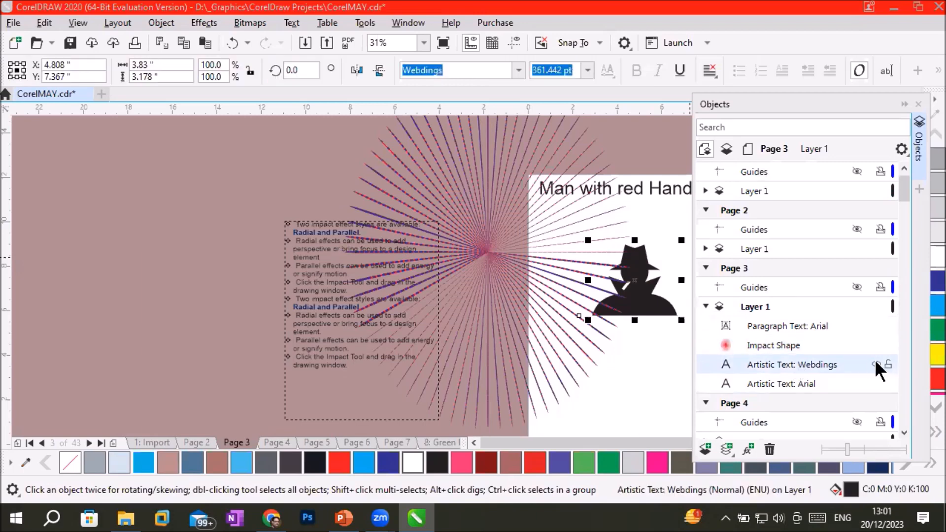
pyautogui.click(875, 364)
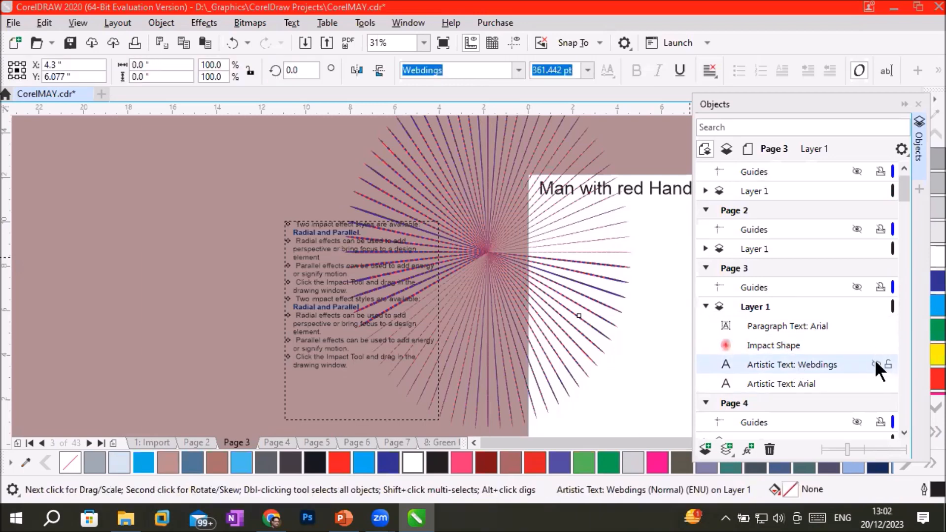
pyautogui.click(875, 363)
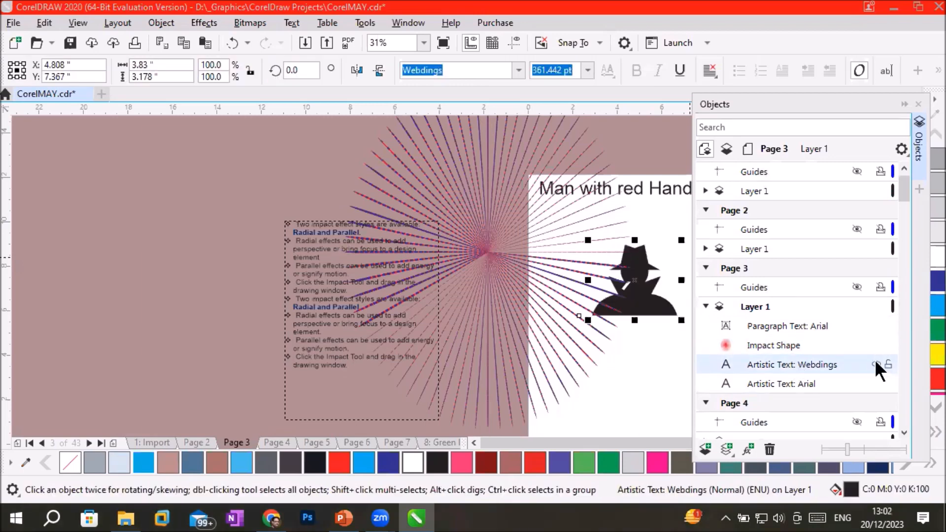
# Convert the man silhouette's Webdings text to curves.
pyautogui.rightClick(654, 300)
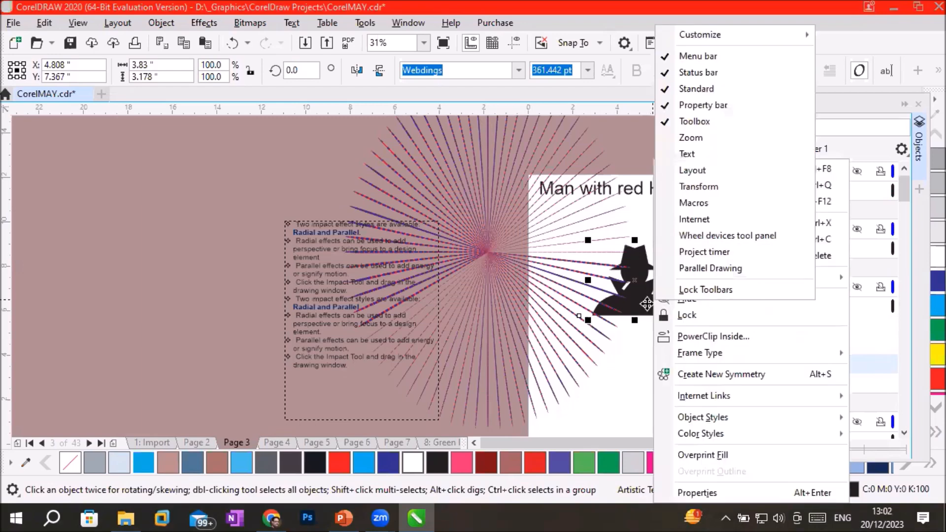
pyautogui.click(646, 304)
pyautogui.rightClick(650, 312)
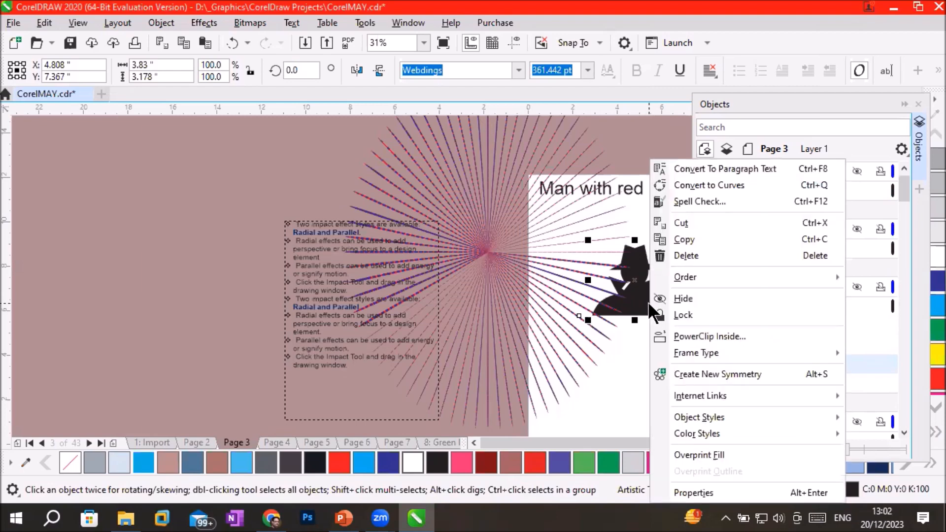
pyautogui.click(710, 185)
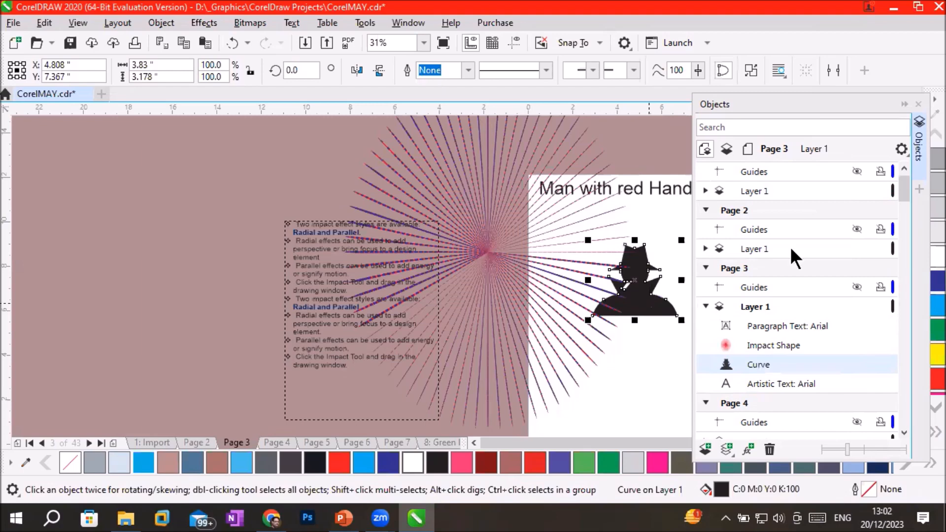
# Move the Impact Shape onto the page so its rays are centred over the man silhouette.
pyautogui.click(769, 347)
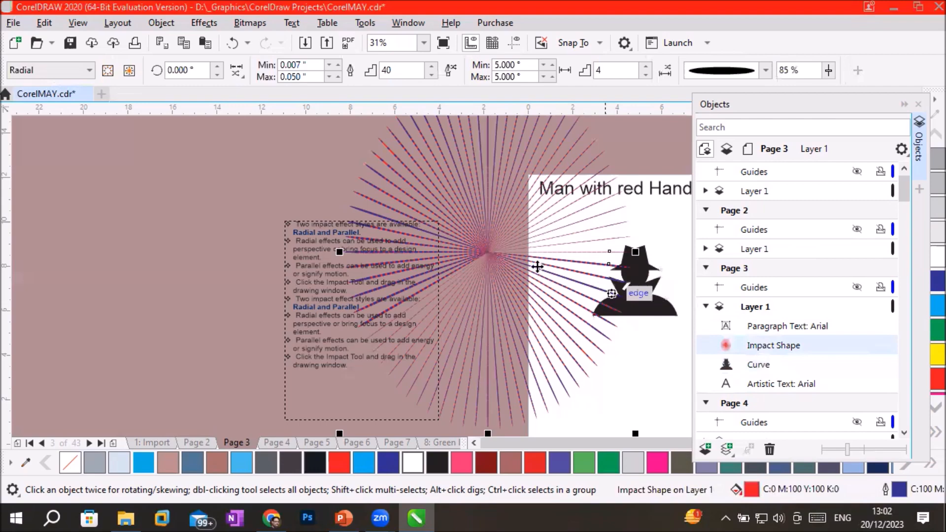
pyautogui.moveTo(495, 257); pyautogui.dragTo(655, 294)
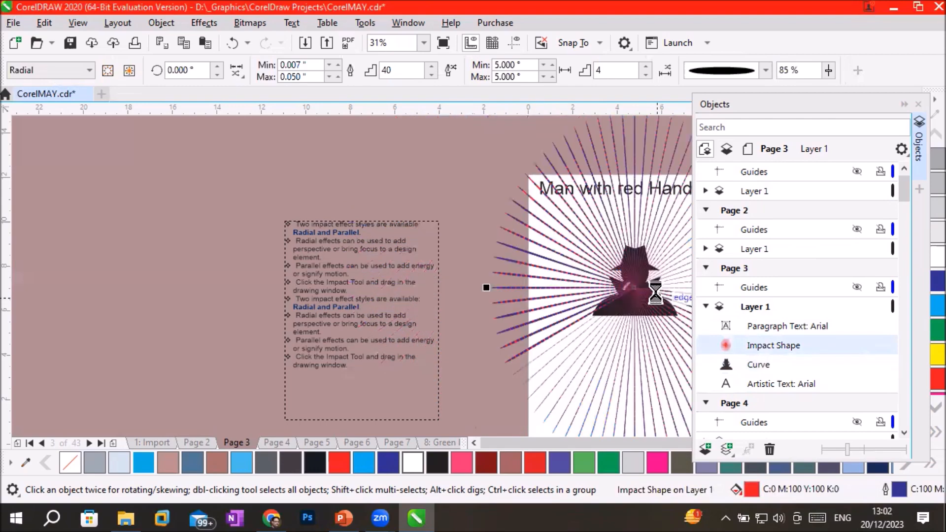
# Examine how the rays overlap the silhouette by toggling the visibility of the Impact Shape and the Curve in turn.
pyautogui.scroll(10, 586, 273)
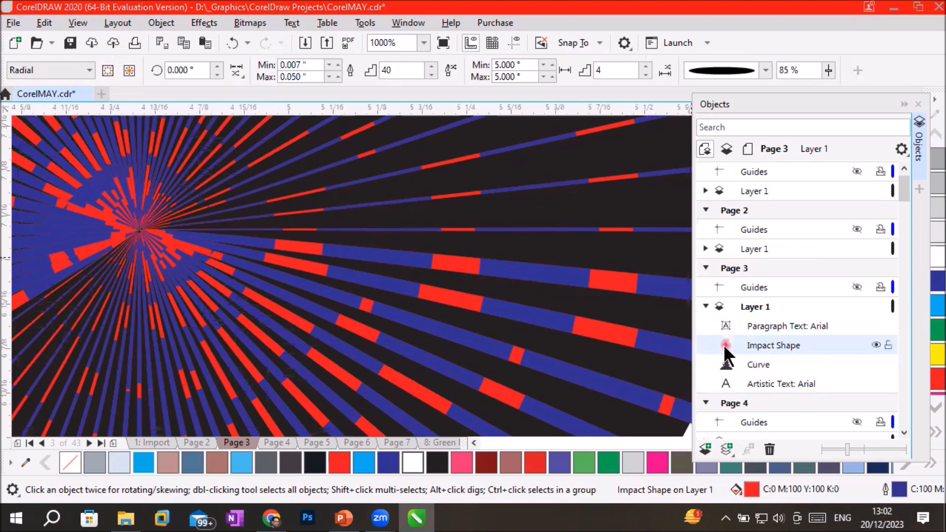
pyautogui.click(876, 344)
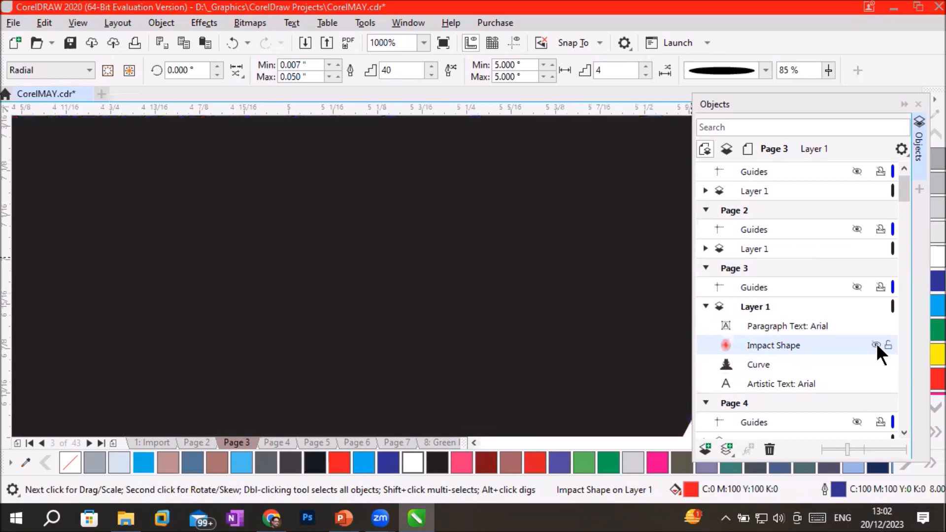
pyautogui.click(876, 345)
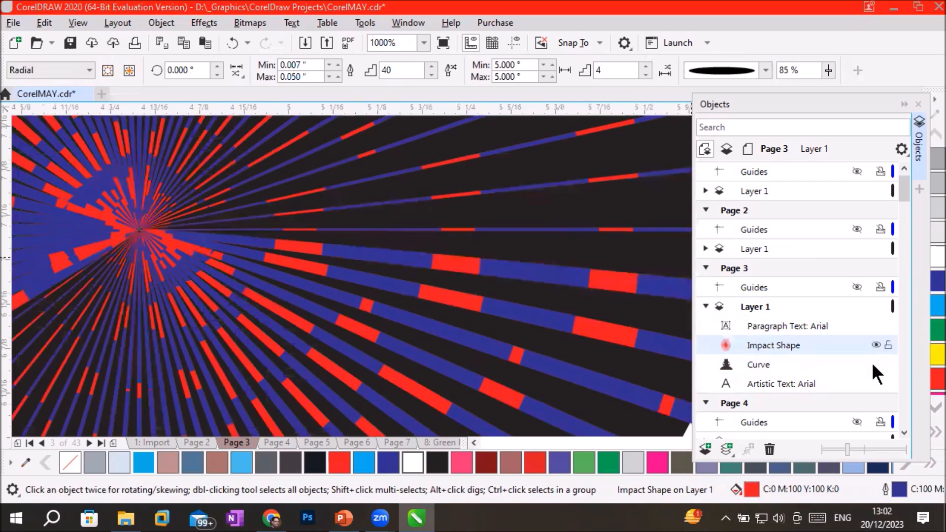
pyautogui.click(875, 364)
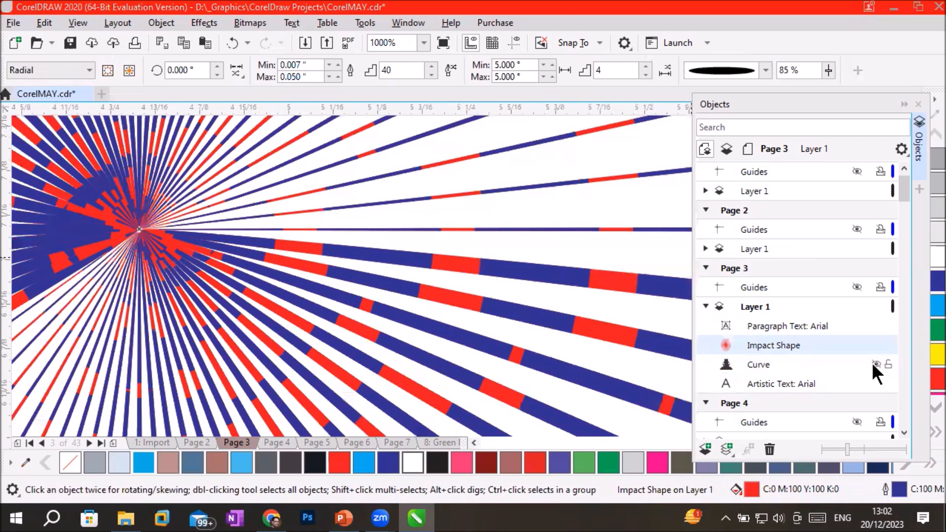
pyautogui.click(875, 364)
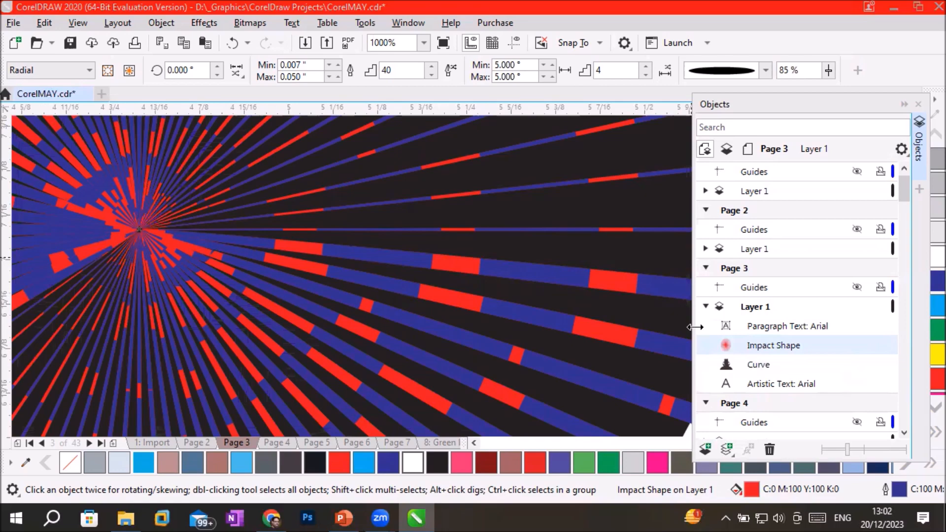
pyautogui.scroll(-3, 376, 238)
pyautogui.scroll(-1, 377, 240)
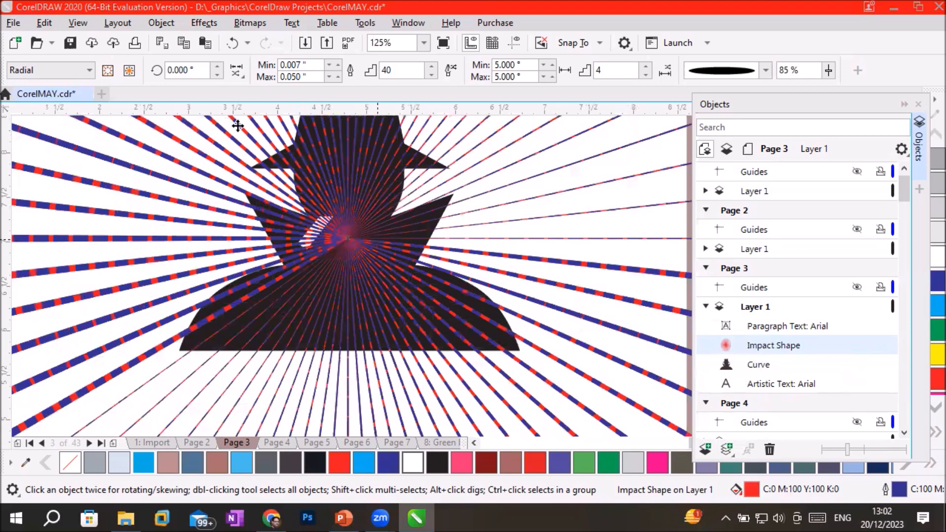
# Try to start an inner boundary for the impact rays and inspect them along the silhouette's hat edge.
pyautogui.click(106, 70)
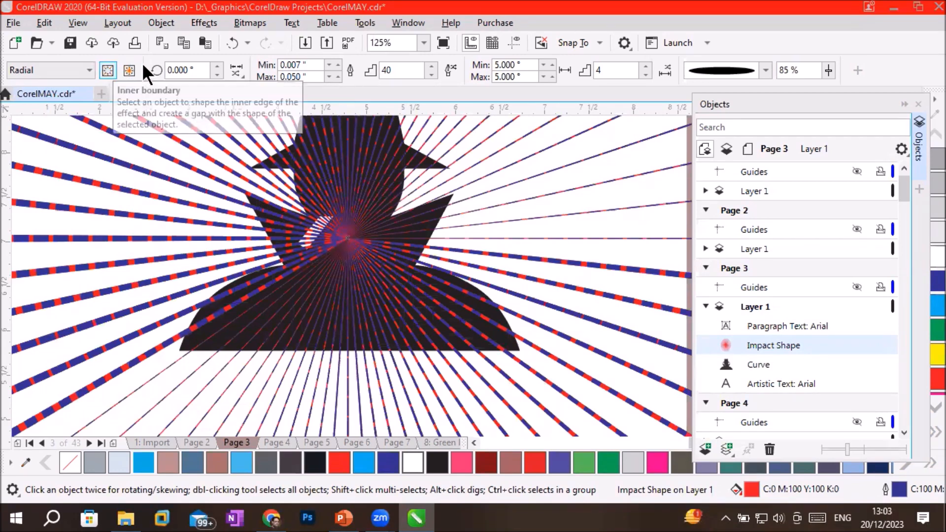
pyautogui.scroll(2, 438, 165)
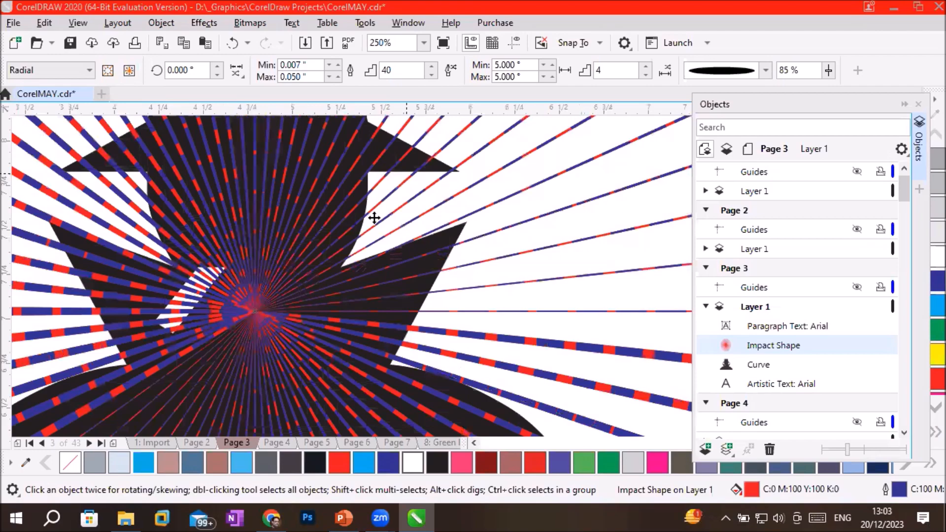
pyautogui.scroll(4, 371, 174)
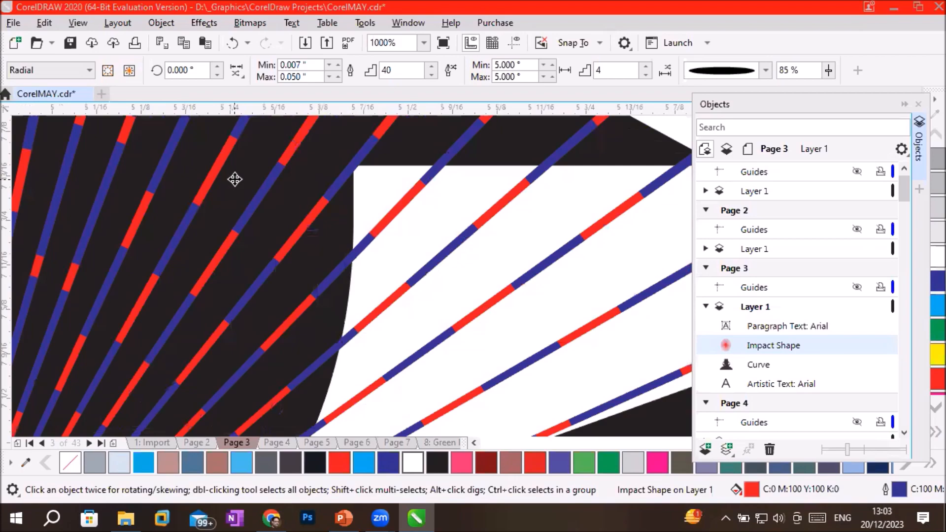
pyautogui.scroll(-4, 234, 180)
pyautogui.scroll(-6, 234, 180)
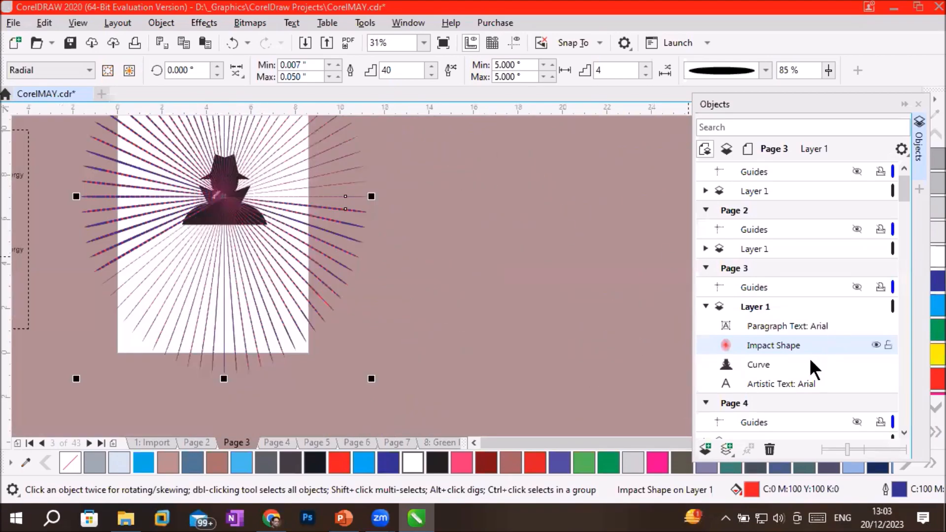
# Select the Impact Shape and the silhouette Curve together and inspect where they overlap.
pyautogui.click(769, 364)
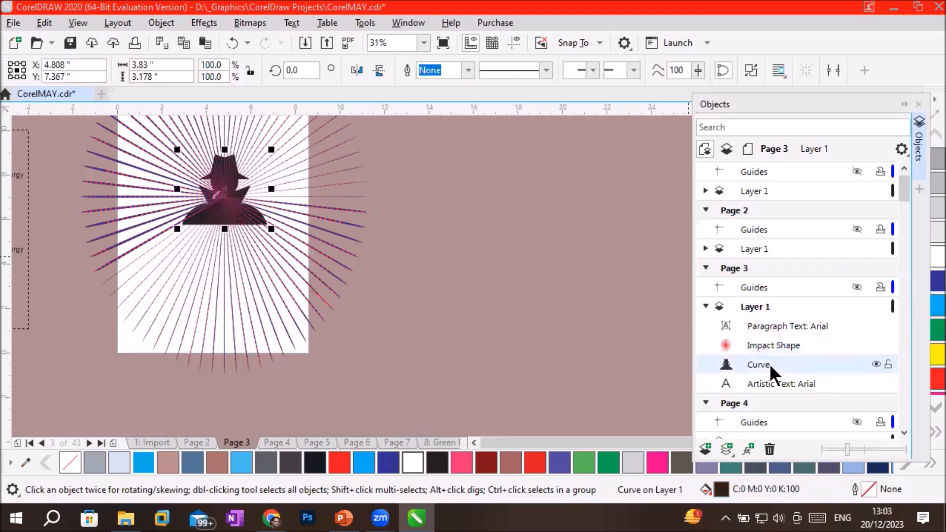
pyautogui.click(779, 339)
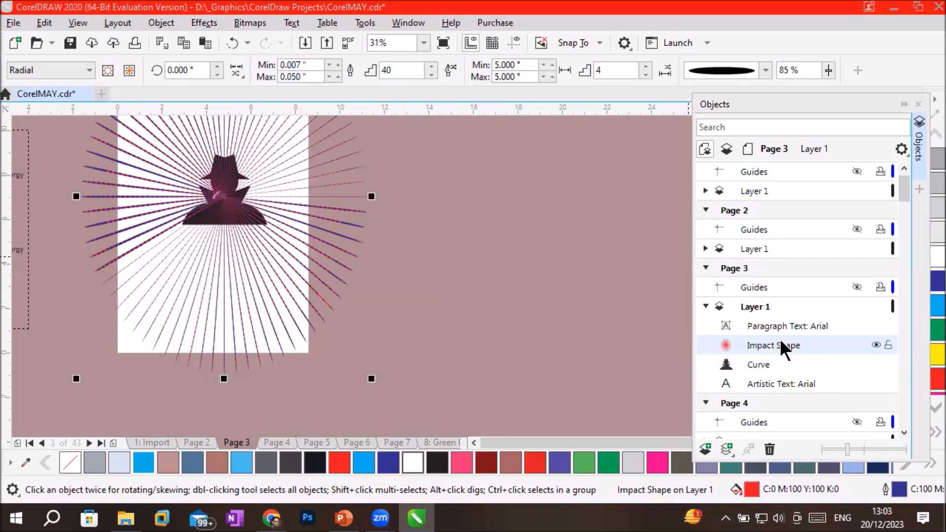
pyautogui.keyDown('shift'); pyautogui.click(775, 364); pyautogui.keyUp('shift')
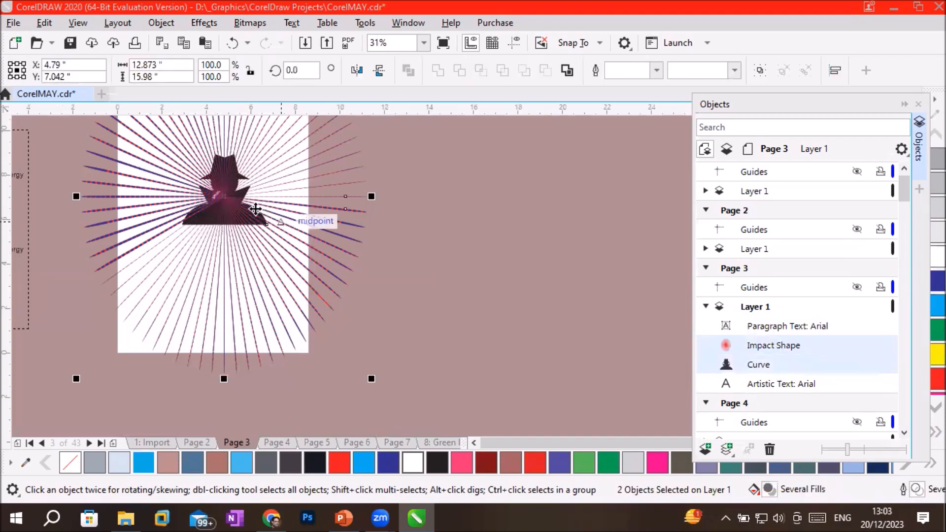
pyautogui.scroll(2, 217, 198)
pyautogui.scroll(2, 216, 198)
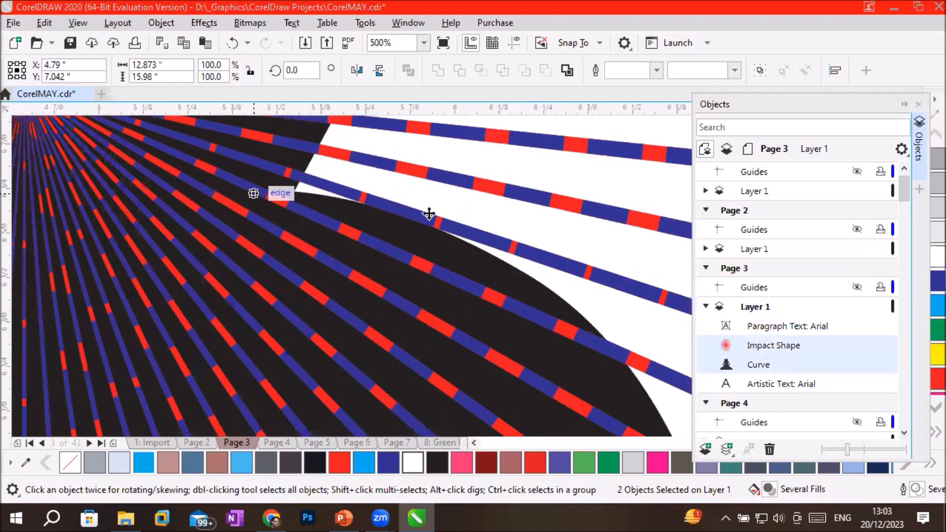
pyautogui.scroll(-2, 550, 226)
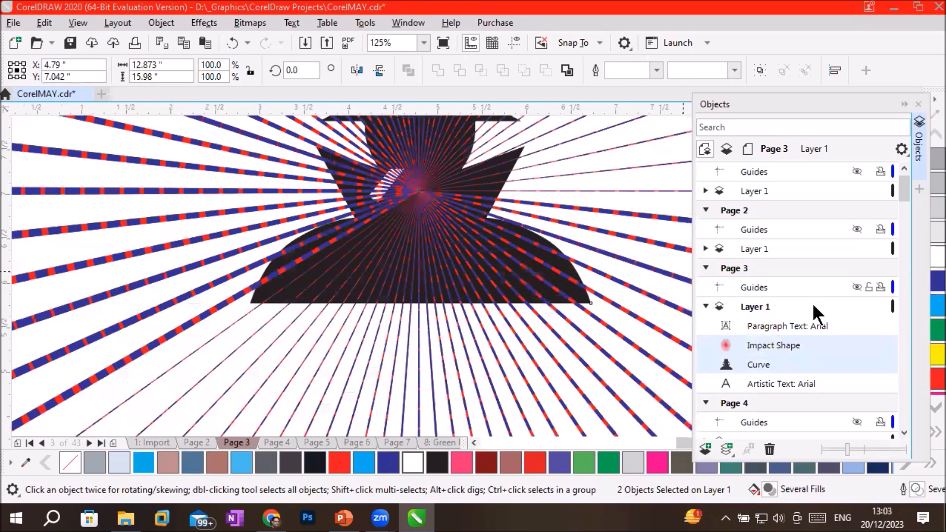
# Select only the Impact Shape and try to start its inner boundary at the centre of the silhouette.
pyautogui.click(776, 340)
pyautogui.scroll(1, 530, 189)
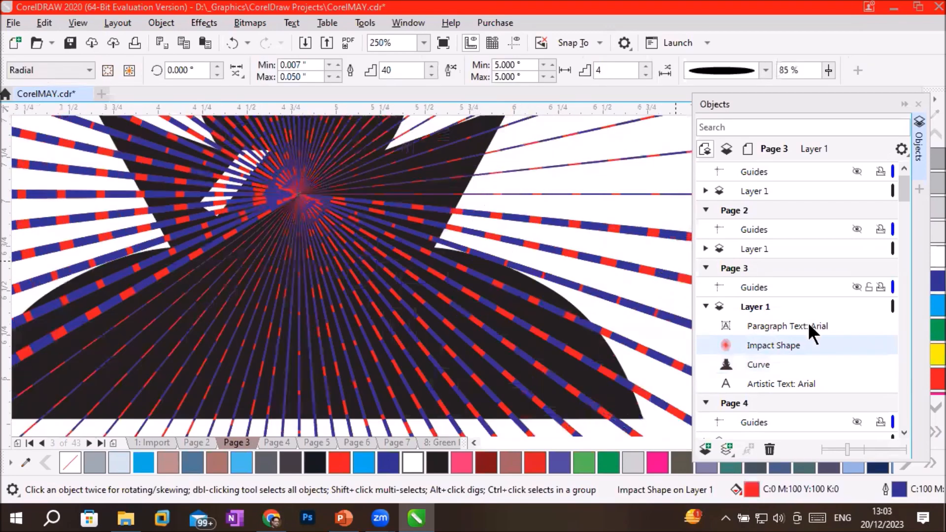
pyautogui.scroll(1, 394, 161)
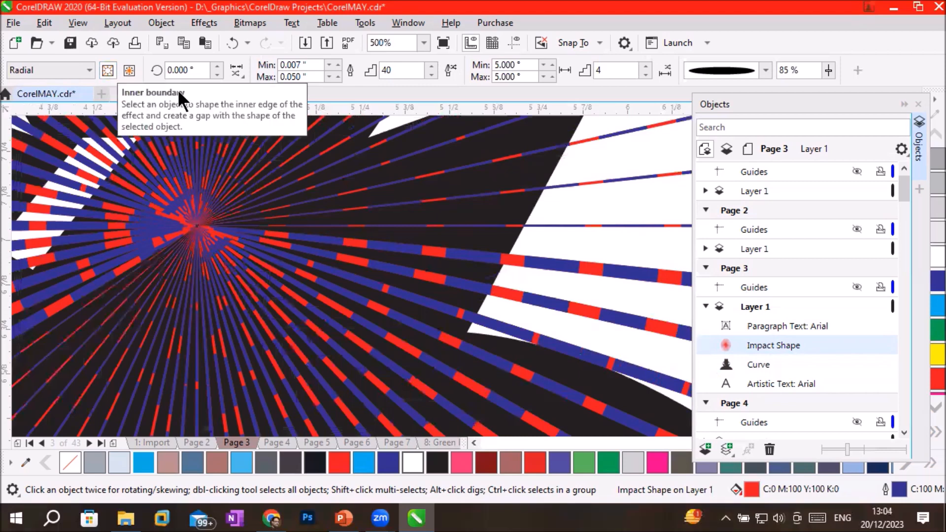
pyautogui.click(109, 67)
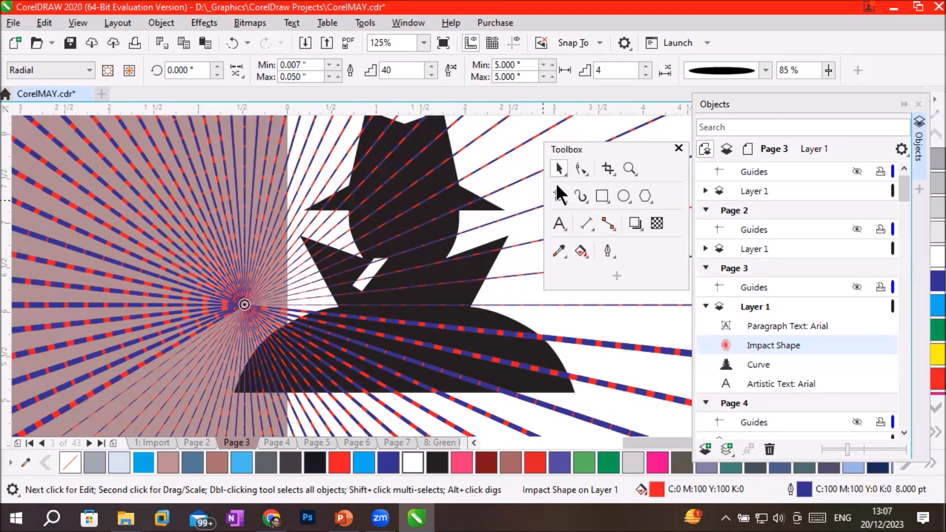
# Constrain the impact rays inside the man silhouette by using the silhouette as their outer boundary.
pyautogui.click(129, 70)
pyautogui.click(490, 261)
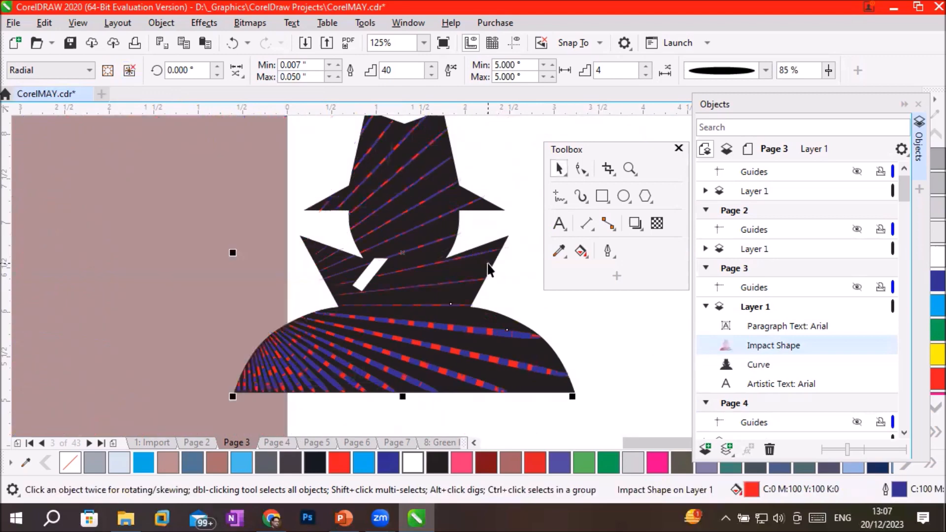
pyautogui.click(626, 370)
# Move the silhouette-shaped impact rays off the man and onto the pasteboard left of the page.
pyautogui.click(516, 362)
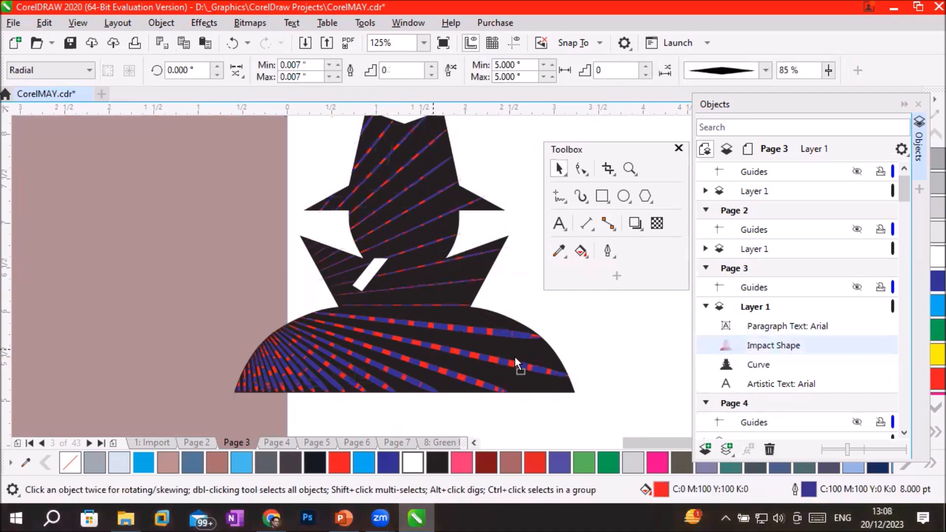
pyautogui.moveTo(516, 361); pyautogui.dragTo(597, 379)
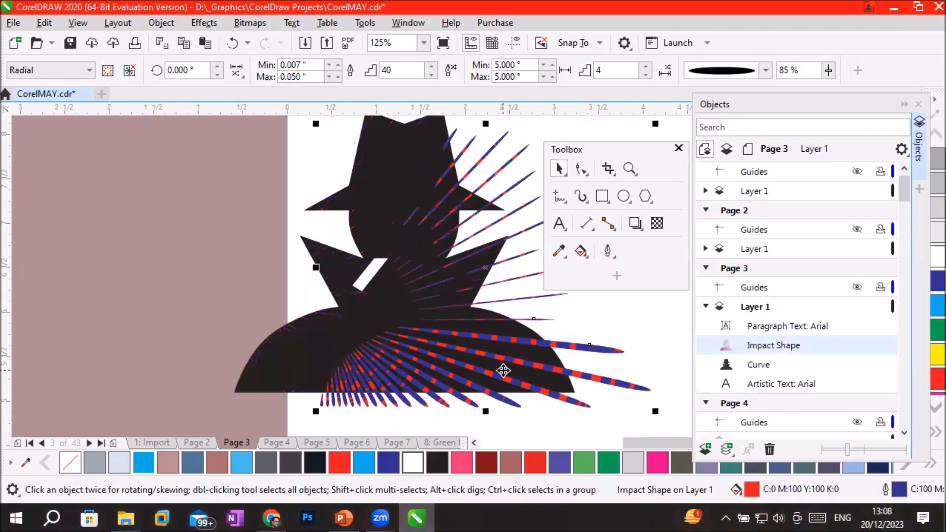
pyautogui.moveTo(480, 353); pyautogui.dragTo(143, 312)
# Move the black silhouette about 1 inch right on the page and shift the clipped rays further left, toward the paragraph text.
pyautogui.moveTo(395, 374); pyautogui.dragTo(491, 380)
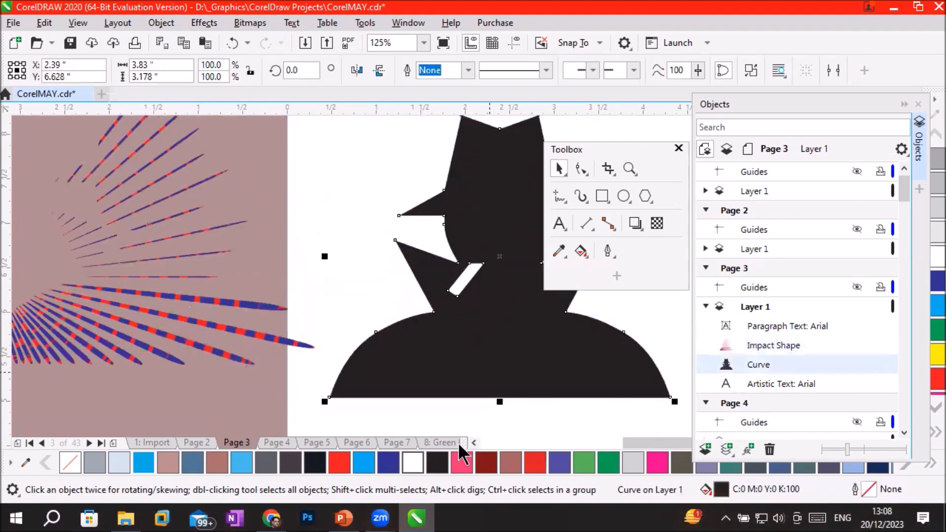
pyautogui.click(472, 439)
pyautogui.click(474, 439)
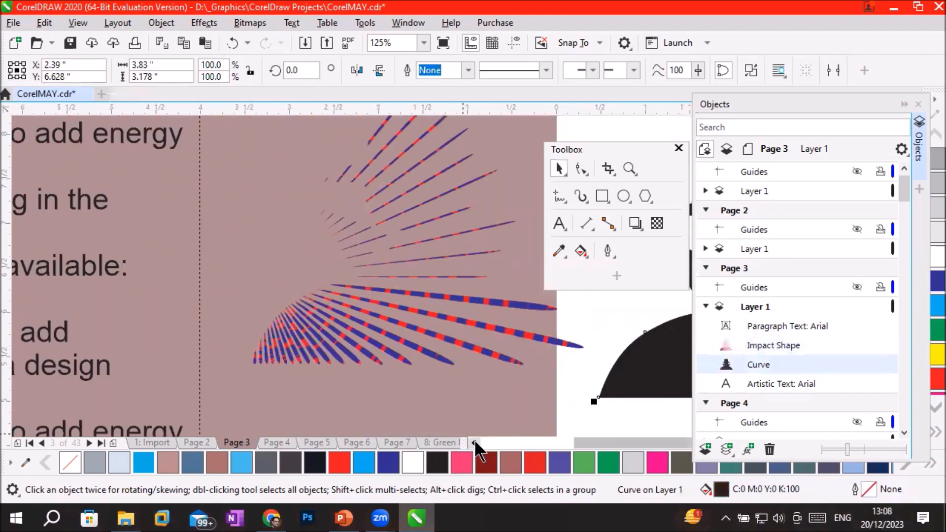
pyautogui.moveTo(346, 306); pyautogui.dragTo(302, 325)
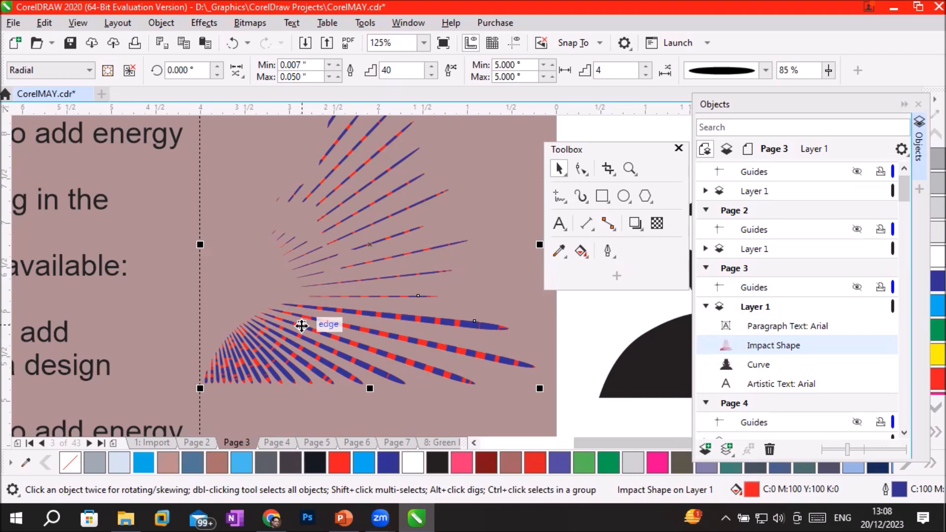
# Switch to PowerPoint to review the Impact tool slide's examples, and return to Page 3 in CorelDRAW.
pyautogui.click(344, 517)
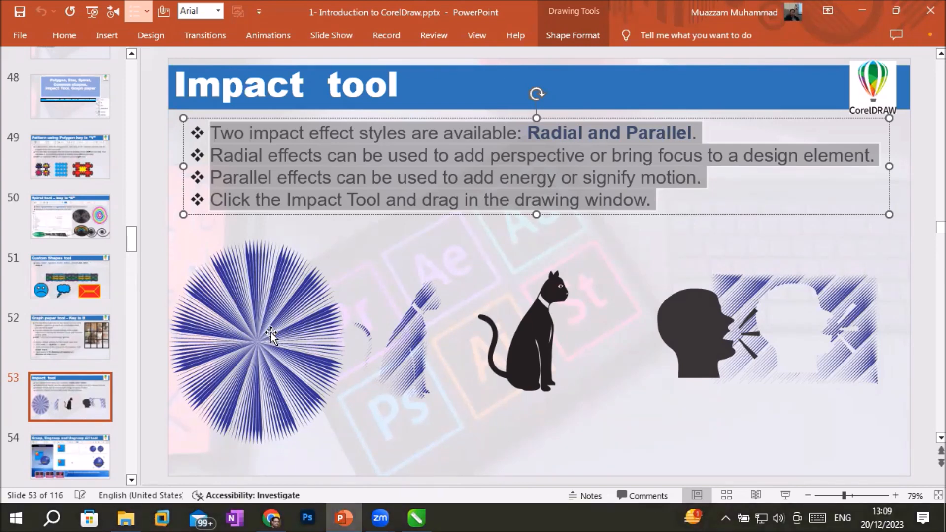
pyautogui.click(416, 517)
pyautogui.scroll(-5, 455, 361)
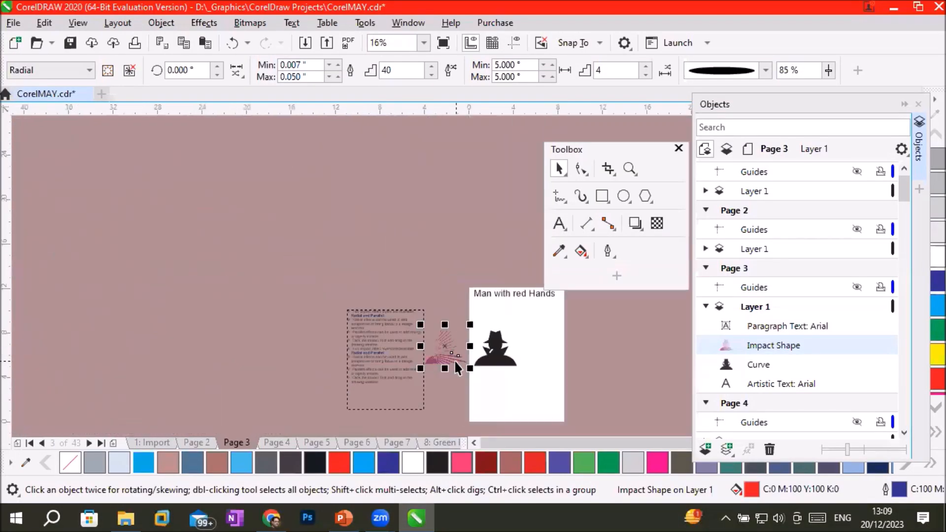
# Move the black man silhouette slightly right on the page and close the Objects docker.
pyautogui.moveTo(505, 362); pyautogui.dragTo(529, 363)
pyautogui.scroll(2, 554, 293)
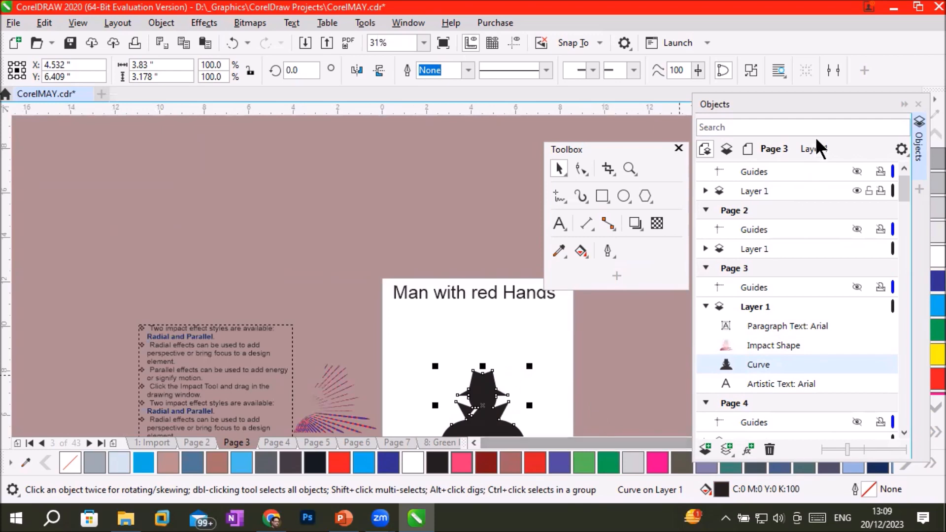
pyautogui.click(904, 105)
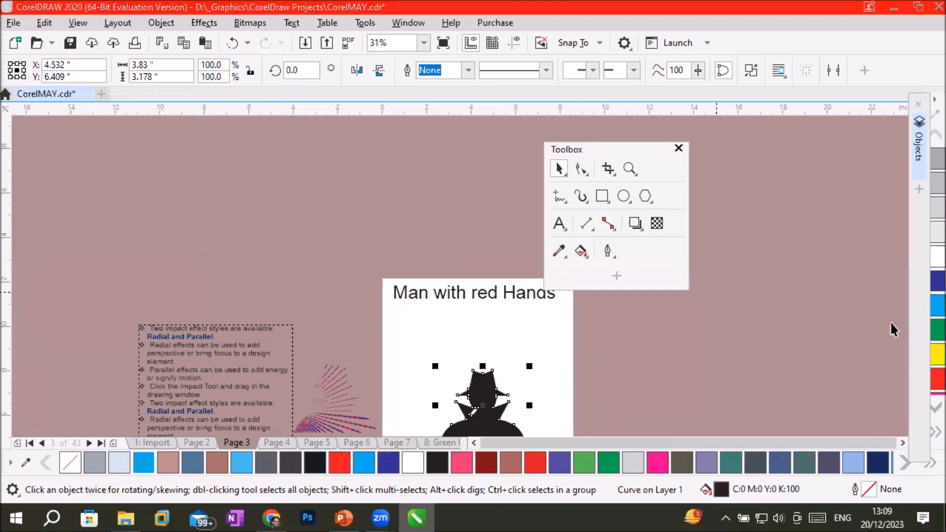
pyautogui.click(918, 103)
# Shift the floating Toolbox clear of the page and move the man silhouette about 6.8 inches right, onto the pasteboard.
pyautogui.click(913, 430)
pyautogui.click(914, 429)
pyautogui.click(913, 429)
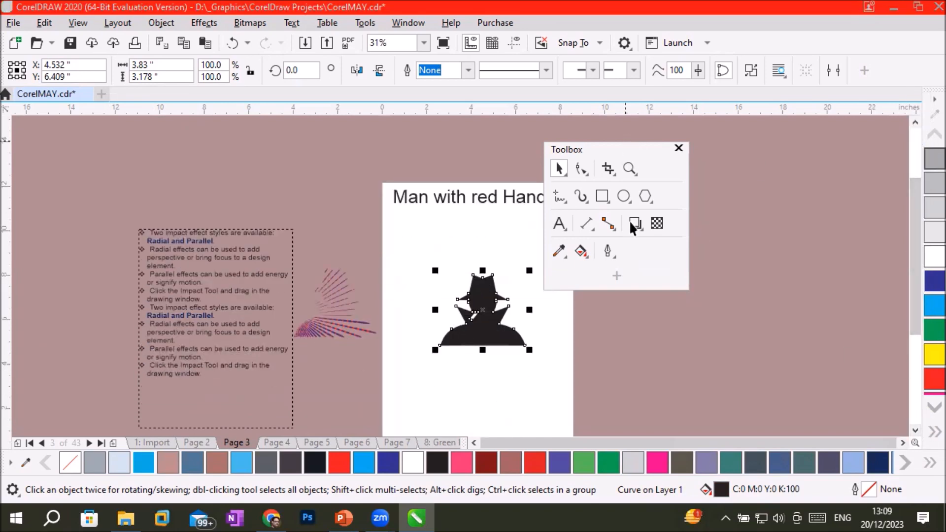
pyautogui.moveTo(624, 146); pyautogui.dragTo(753, 156)
pyautogui.moveTo(506, 325); pyautogui.dragTo(654, 339)
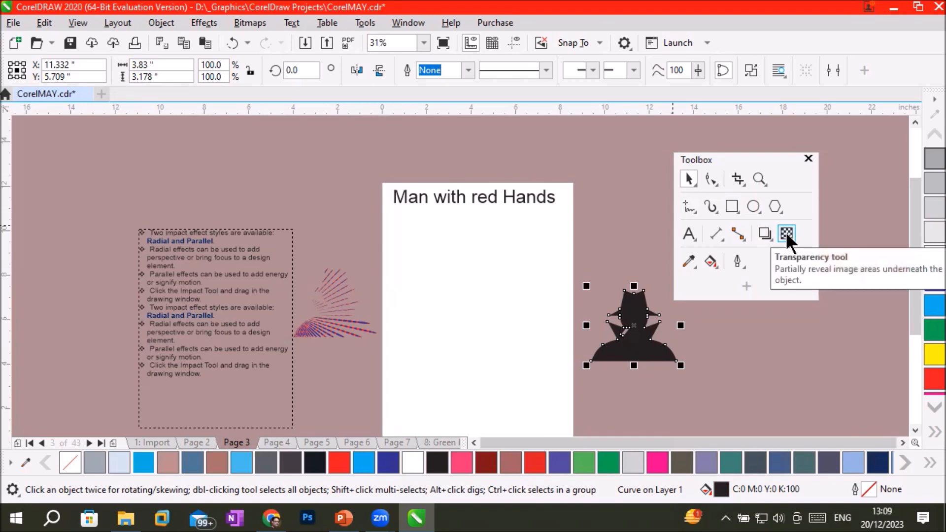
# Draw a Parallel impact shape about 6.6 by 6.1 inches below the page heading with the Impact tool.
pyautogui.click(778, 208)
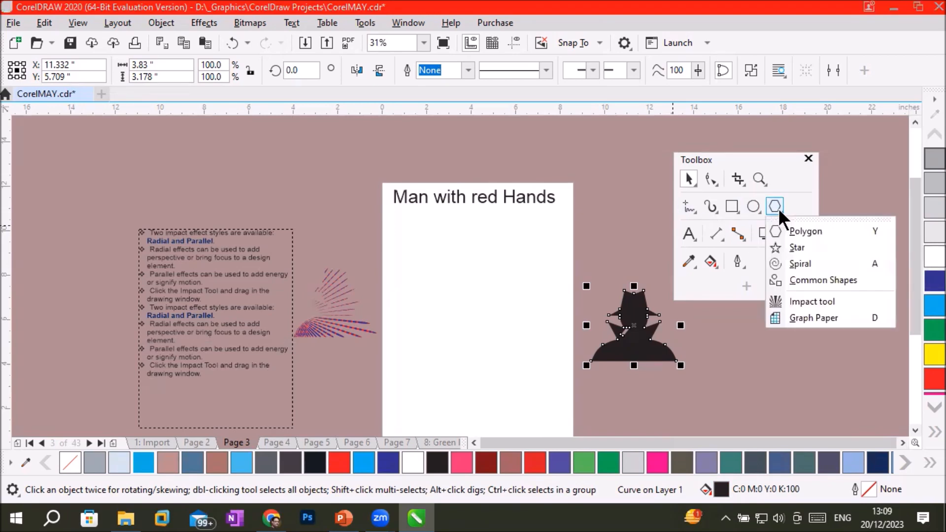
pyautogui.click(806, 300)
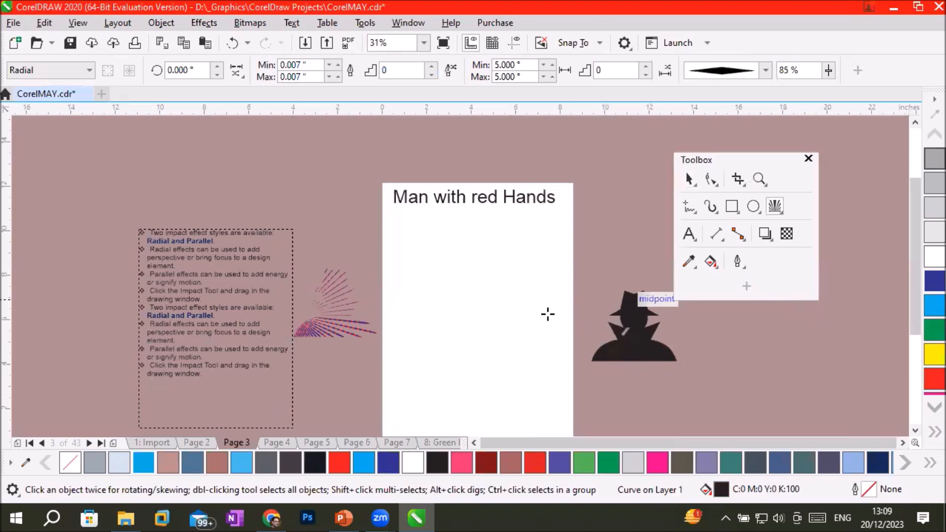
pyautogui.click(89, 70)
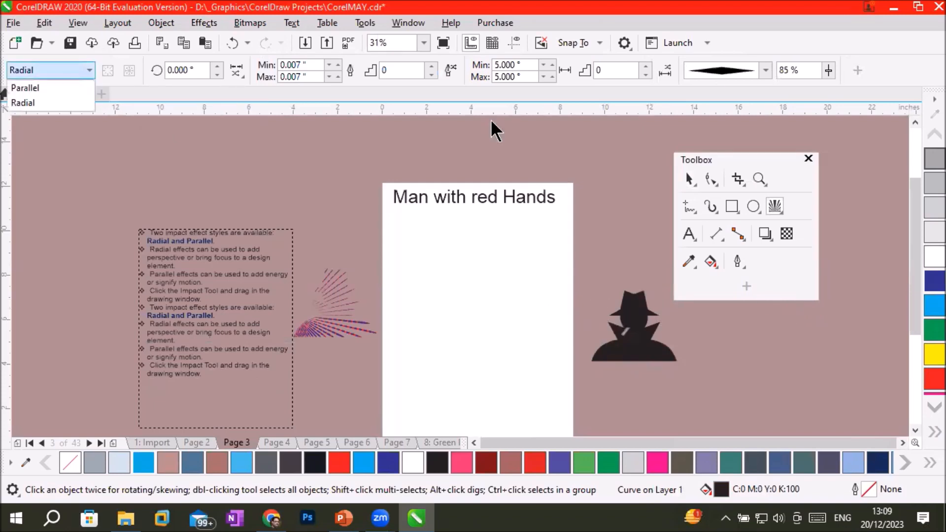
pyautogui.click(490, 119)
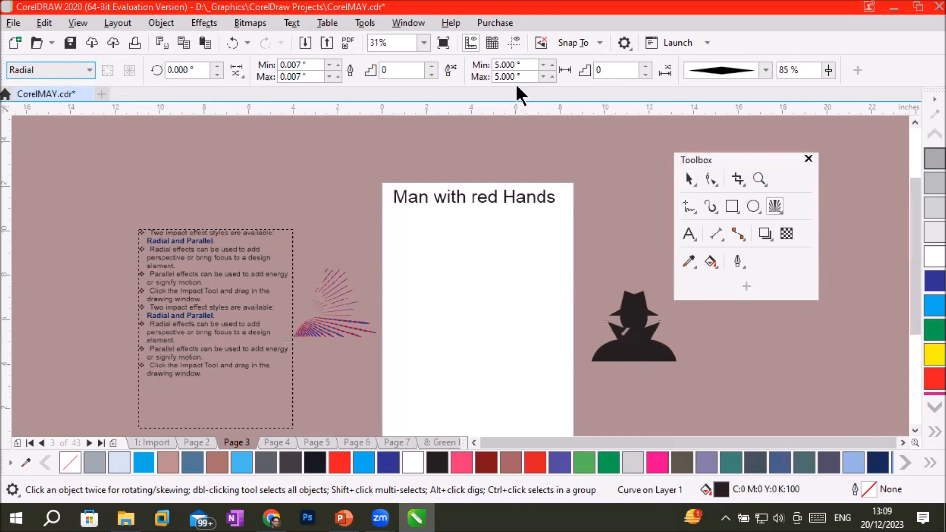
pyautogui.click(90, 69)
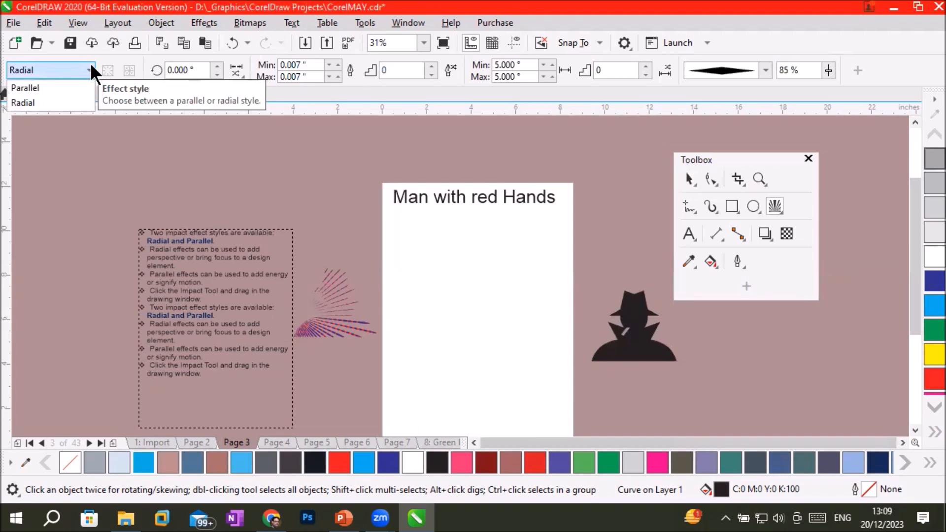
pyautogui.click(59, 93)
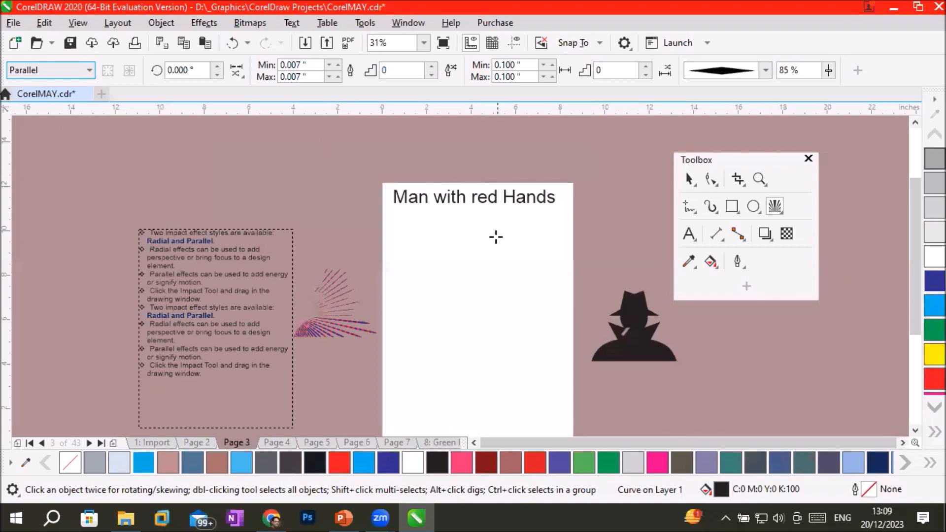
pyautogui.moveTo(403, 237); pyautogui.dragTo(549, 372)
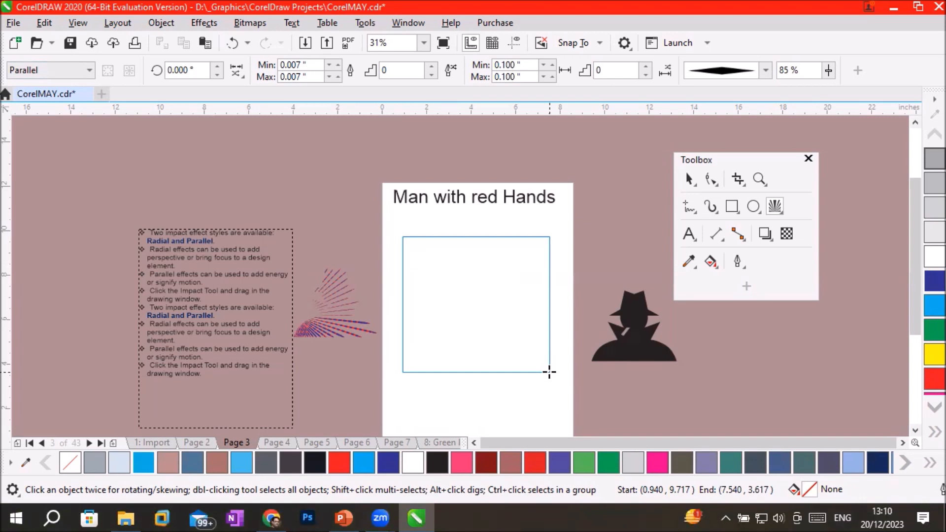
pyautogui.moveTo(549, 372); pyautogui.dragTo(549, 372)
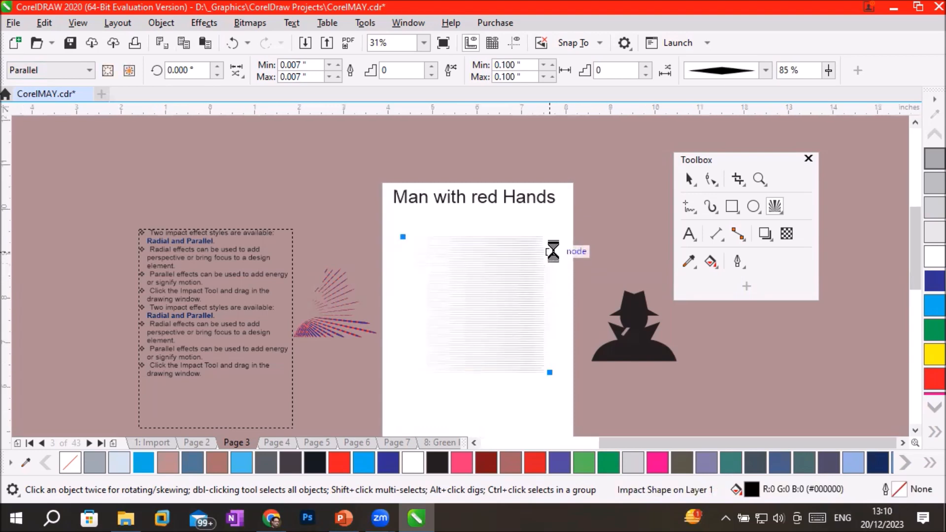
# Set the parallel impact lines to the elliptical line style and inspect their tapered ends up close.
pyautogui.scroll(2, 543, 250)
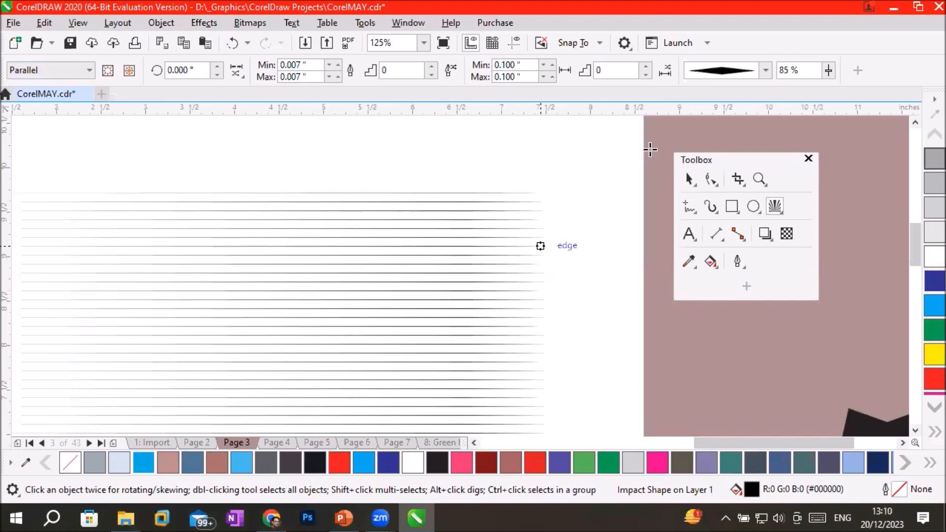
pyautogui.click(763, 72)
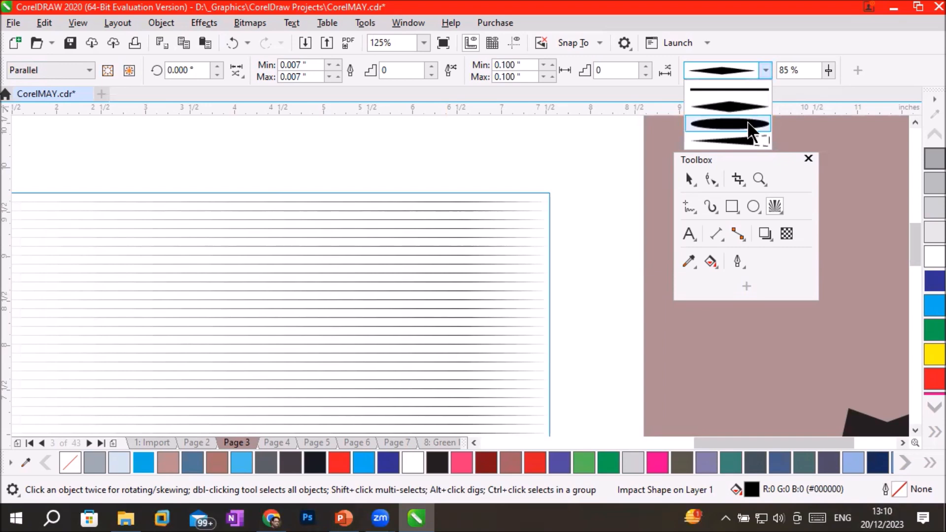
pyautogui.click(749, 124)
pyautogui.scroll(3, 517, 185)
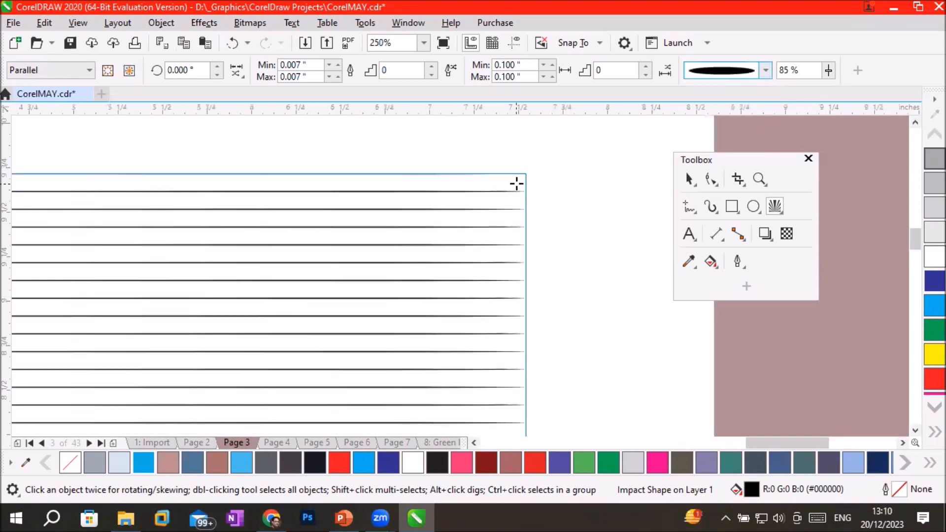
pyautogui.scroll(2, 520, 186)
pyautogui.scroll(5, 703, 332)
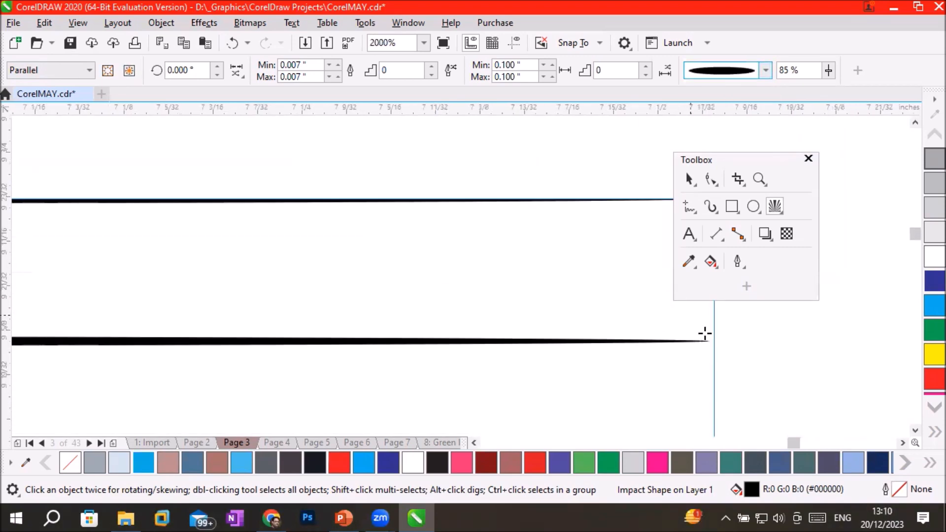
pyautogui.scroll(2, 730, 364)
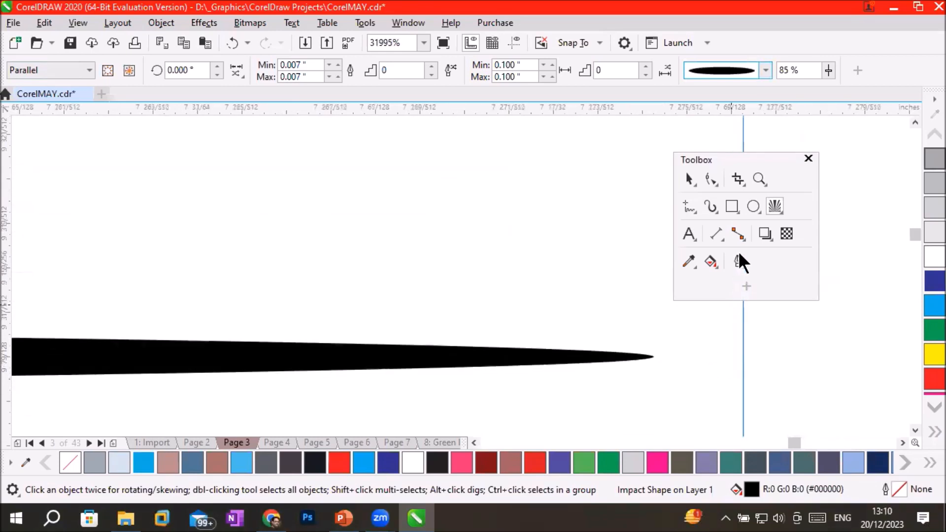
# Try the uniform-thickness line style on the parallel impact lines, and switch back to the elliptical style.
pyautogui.click(765, 71)
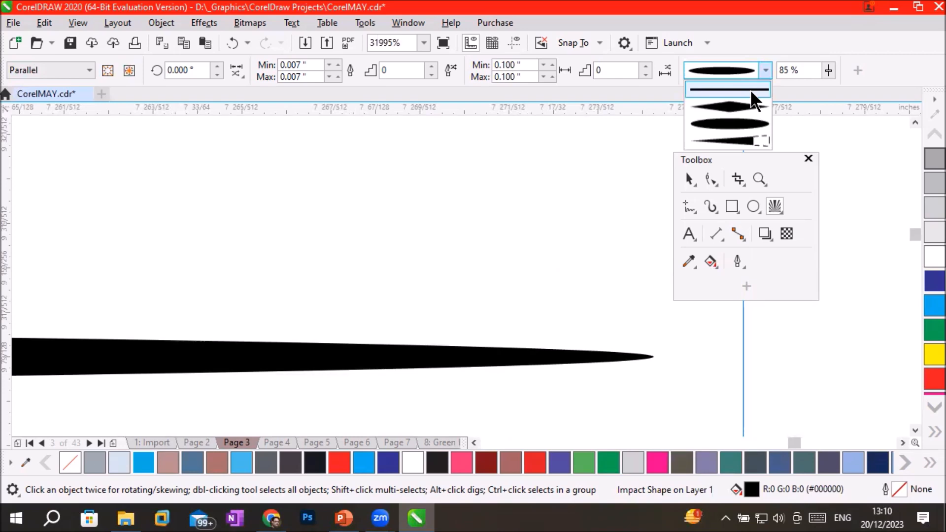
pyautogui.click(749, 89)
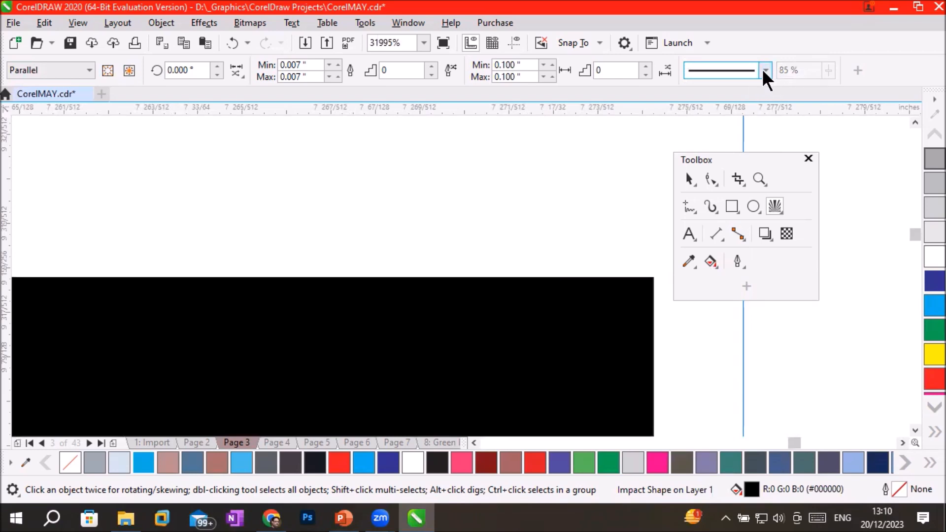
pyautogui.click(764, 70)
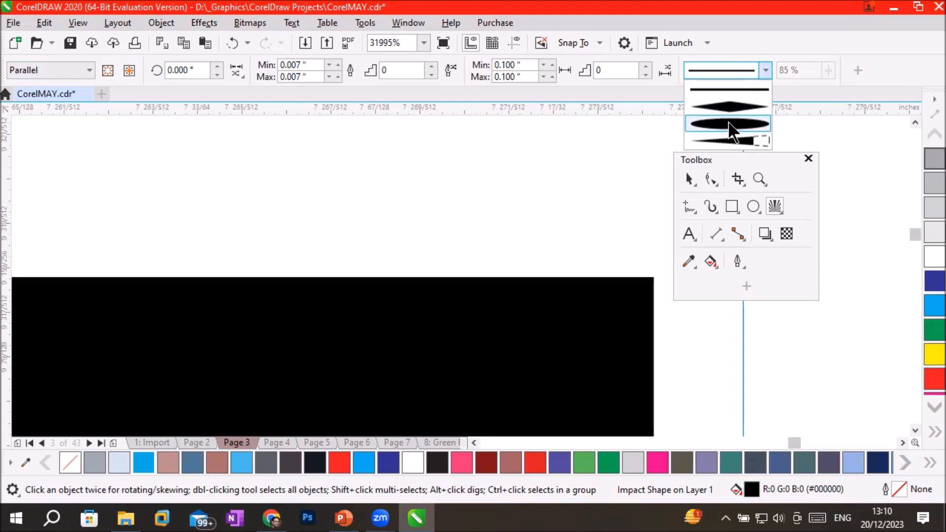
pyautogui.click(729, 125)
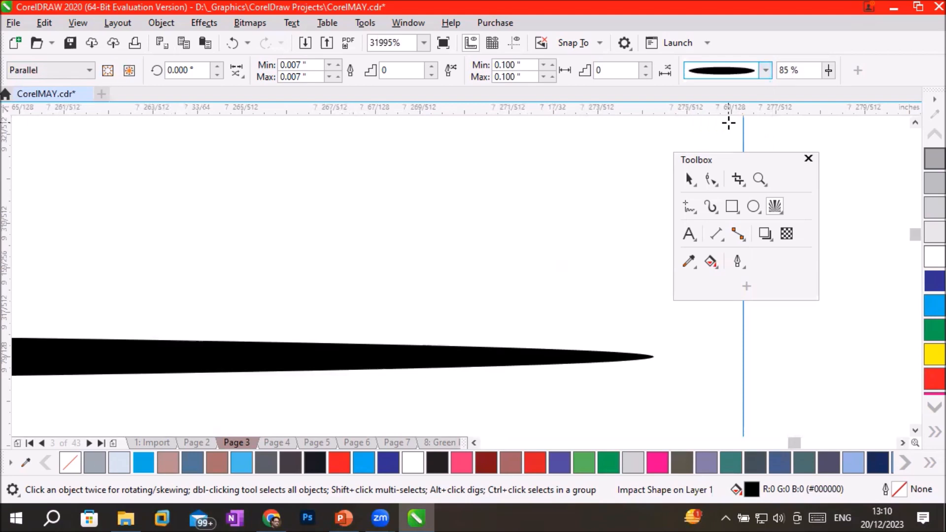
# Add the artistic text "FAST AND FURIOUS" between the "Man with red Hands" heading and the parallel lines.
pyautogui.scroll(-5, 496, 266)
pyautogui.scroll(-6, 498, 266)
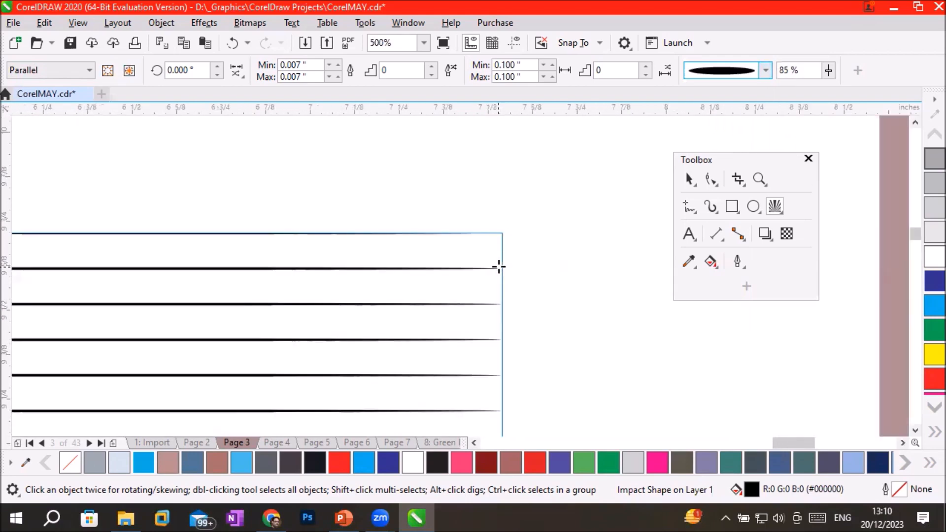
pyautogui.scroll(1, 517, 370)
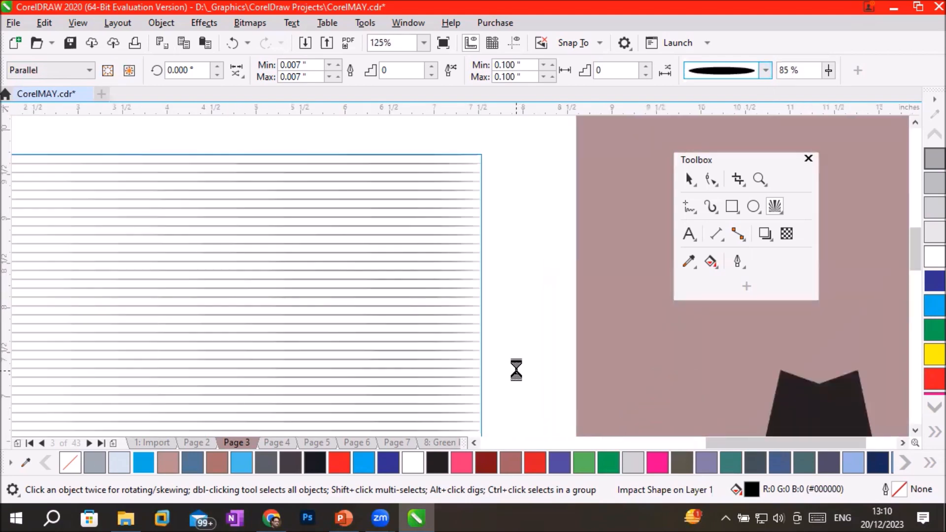
pyautogui.scroll(-1, 516, 371)
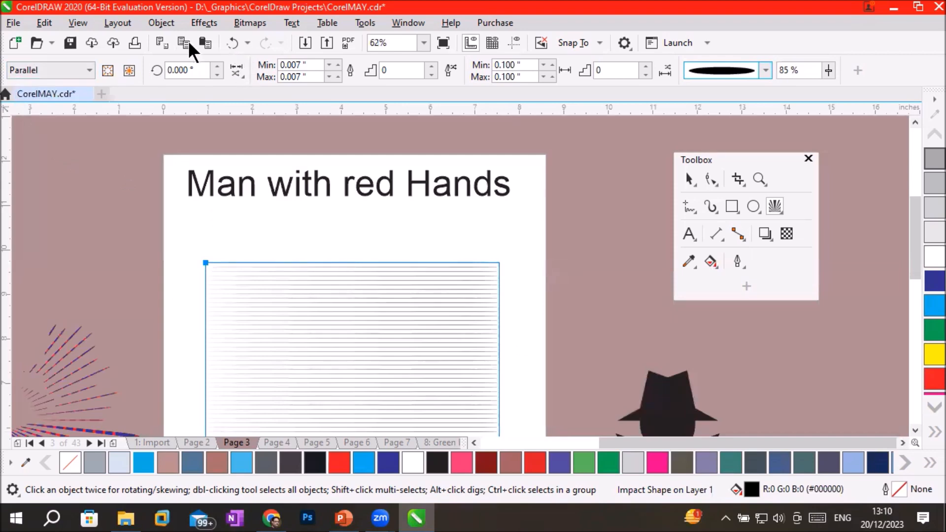
pyautogui.click(692, 239)
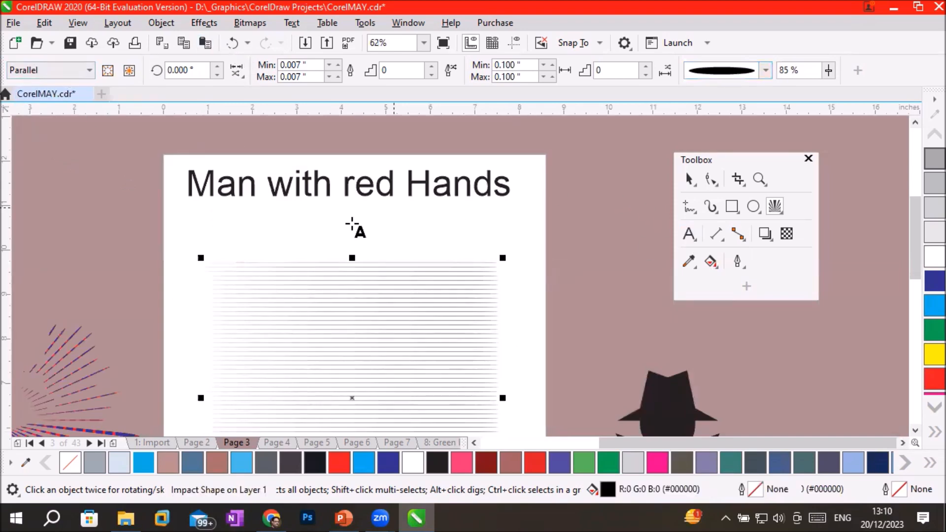
pyautogui.click(317, 216)
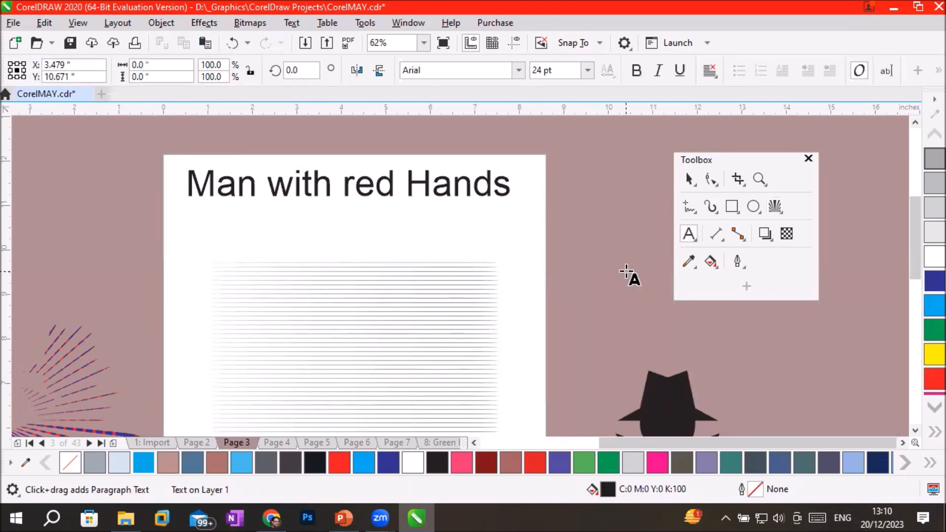
pyautogui.write('FAS')
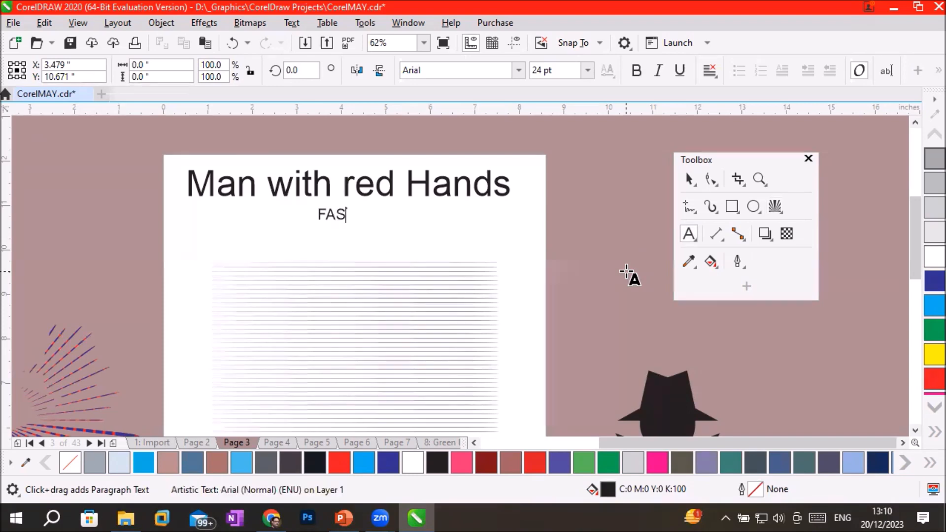
pyautogui.write('T AND FU')
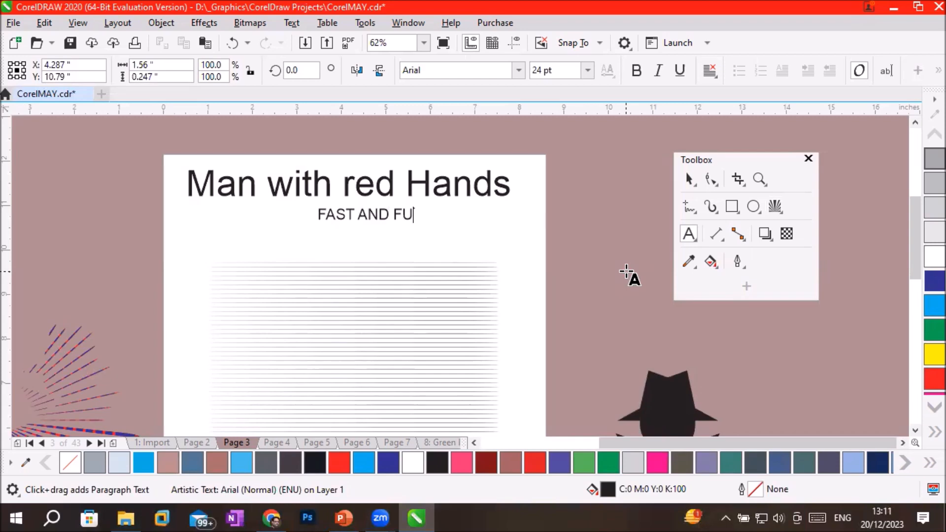
pyautogui.write('RIOUS')
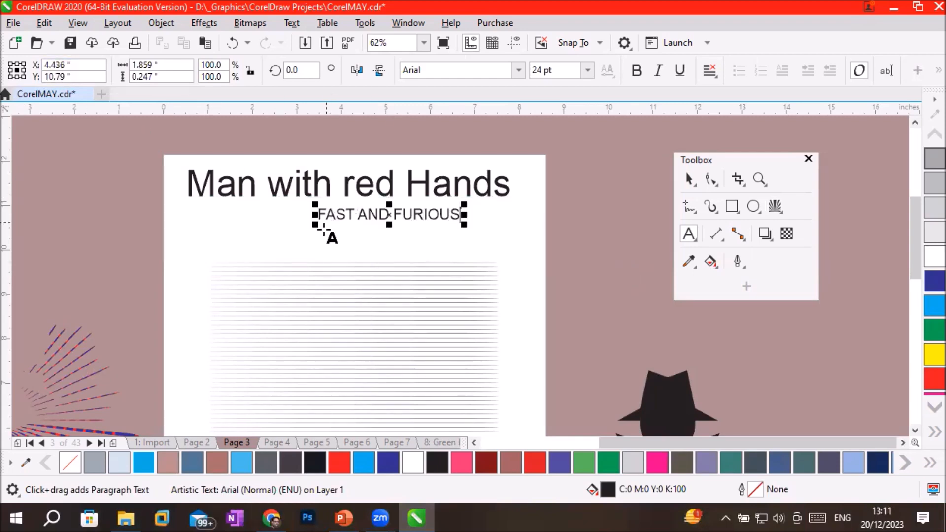
# Enlarge the FAST AND FURIOUS text to about 53.8 pt and move it right so it sits beneath the heading.
pyautogui.moveTo(312, 224); pyautogui.dragTo(138, 307)
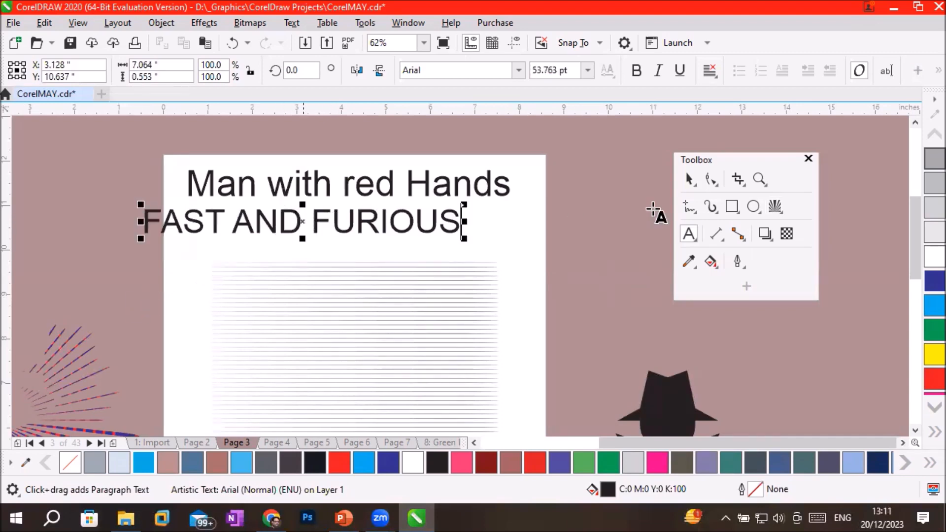
pyautogui.click(688, 180)
pyautogui.moveTo(433, 237); pyautogui.dragTo(489, 245)
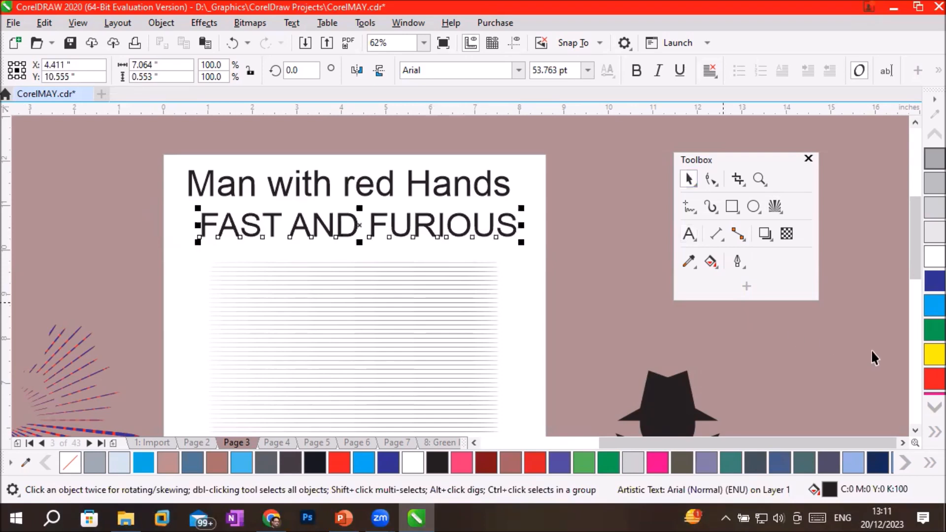
# Fill the FAST AND FURIOUS text with red and set its font to a Ampun Bang.
pyautogui.click(925, 383)
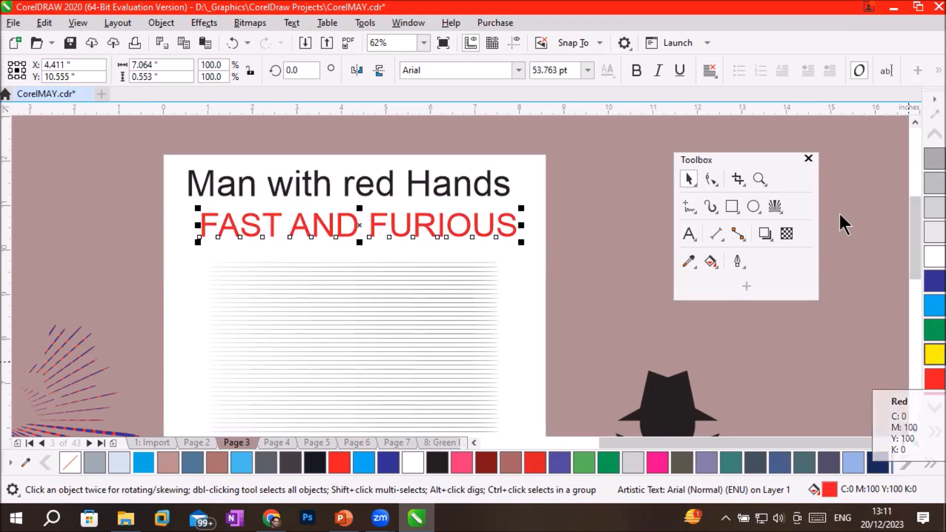
pyautogui.click(518, 71)
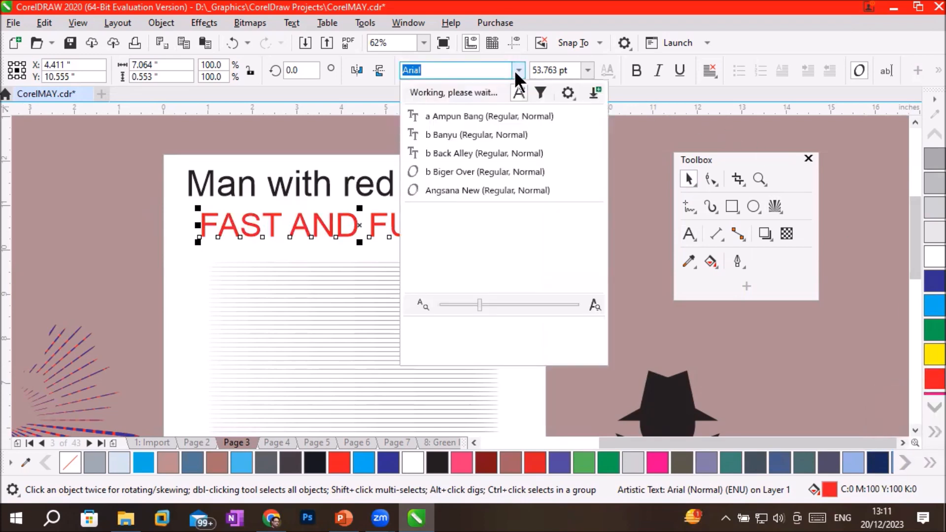
pyautogui.click(485, 116)
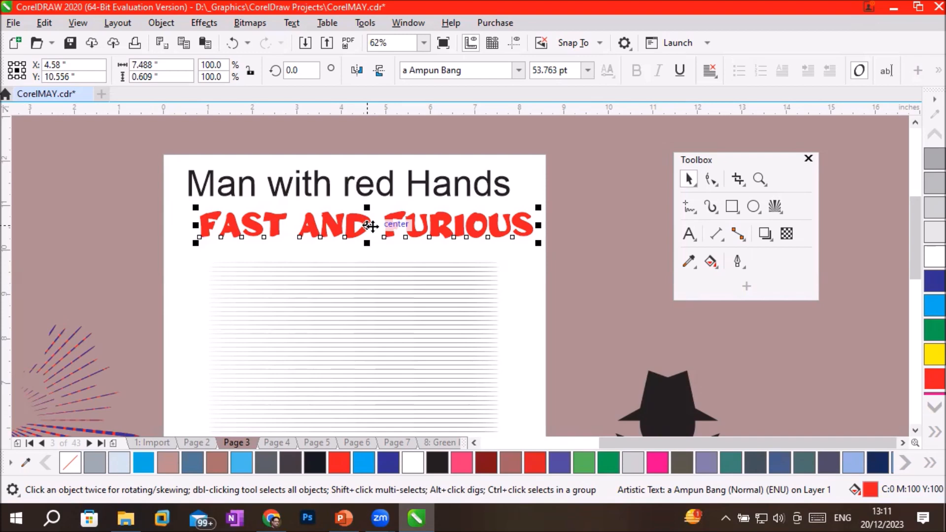
# Convert the red FAST AND FURIOUS text to curves.
pyautogui.click(367, 226)
pyautogui.rightClick(368, 226)
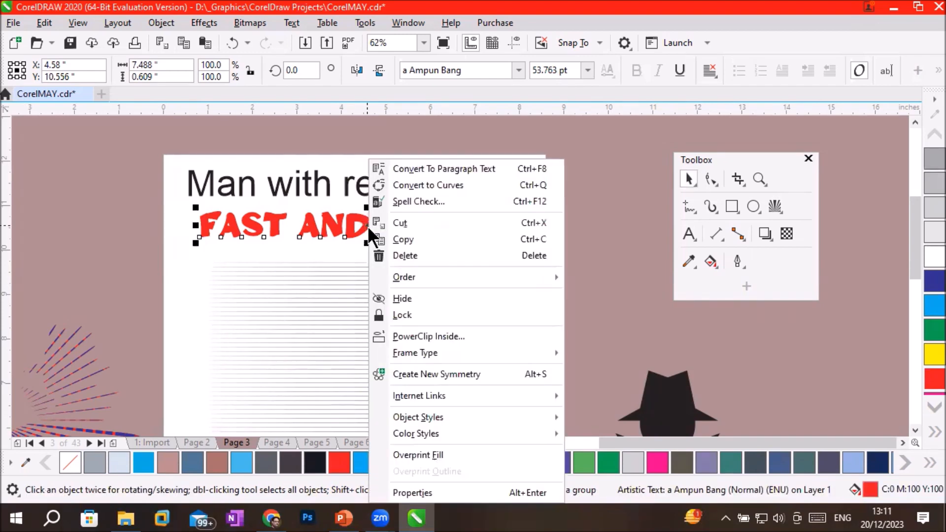
pyautogui.click(453, 184)
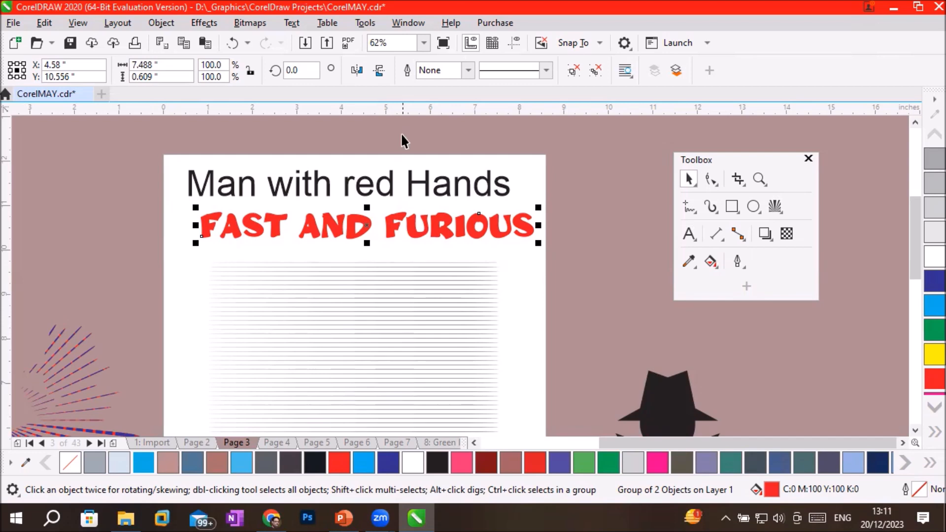
# Show the Objects docker and lengthen it so that all of the Page 3 objects are listed.
pyautogui.click(402, 22)
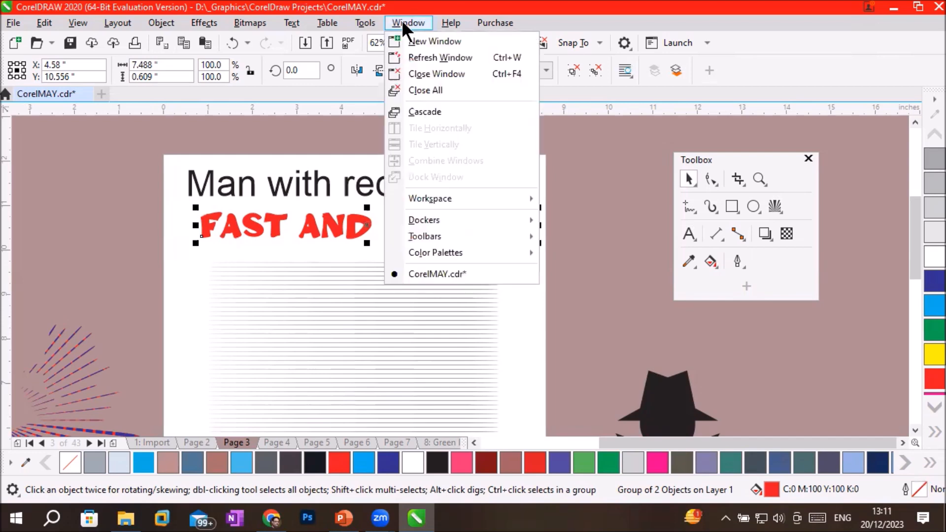
pyautogui.moveTo(475, 239)
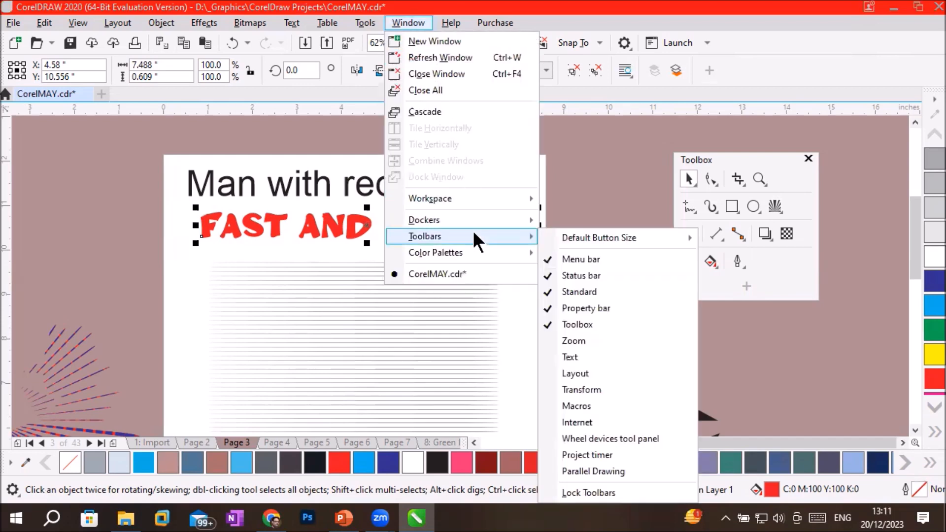
pyautogui.moveTo(475, 221)
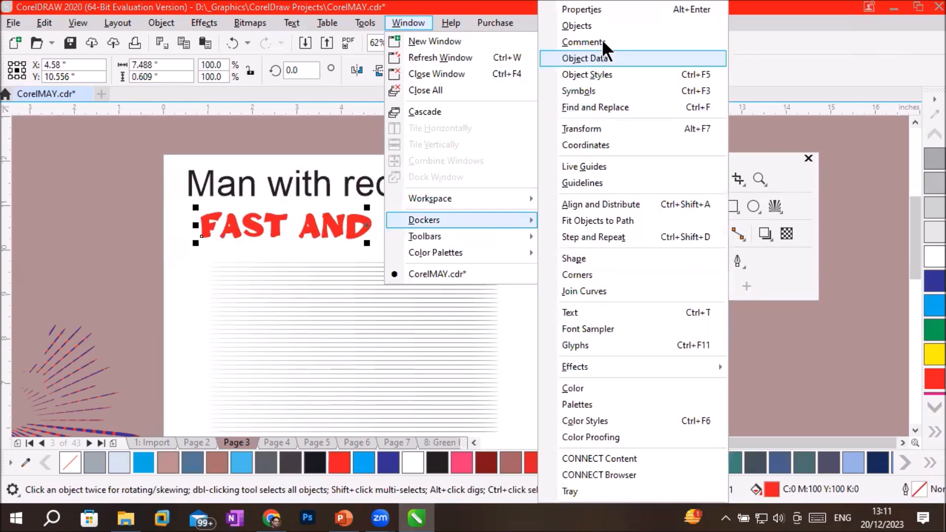
pyautogui.click(610, 25)
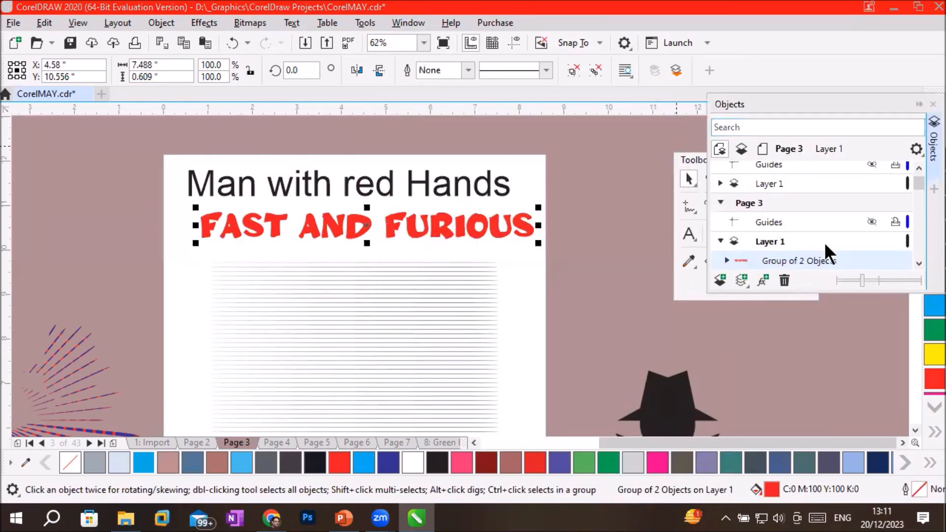
pyautogui.moveTo(813, 291); pyautogui.dragTo(813, 412)
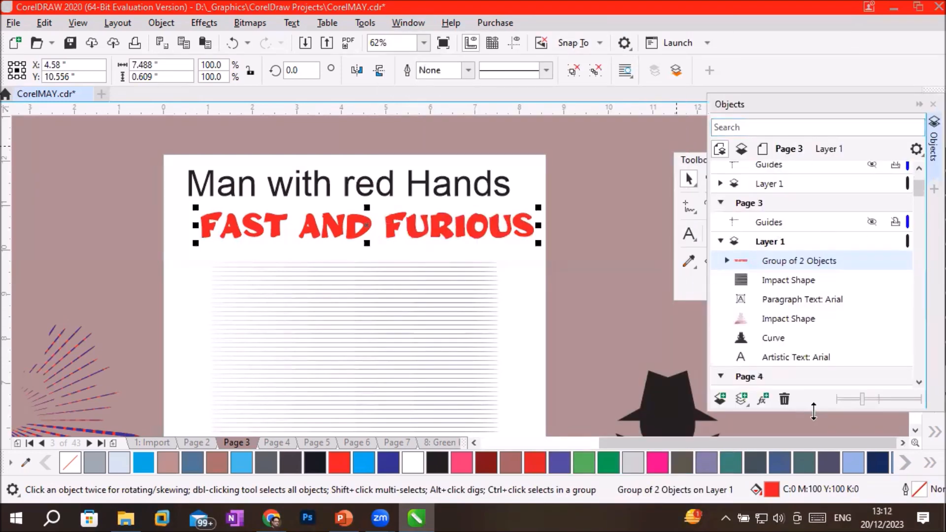
# Move the FAST AND FURIOUS curves down onto the parallel lines and rotate them to about 89 degrees.
pyautogui.moveTo(437, 227); pyautogui.dragTo(436, 342)
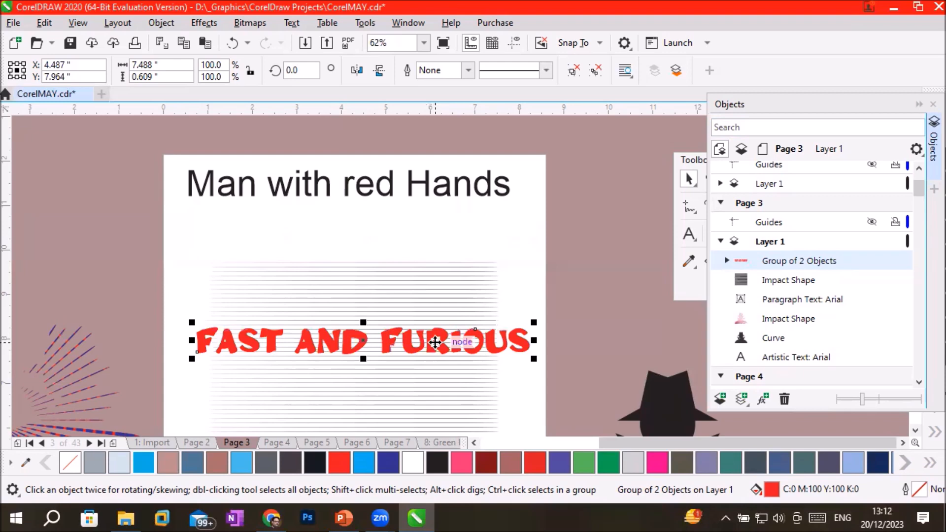
pyautogui.click(435, 341)
pyautogui.moveTo(535, 321); pyautogui.dragTo(370, 440)
pyautogui.moveTo(386, 169); pyautogui.dragTo(362, 361)
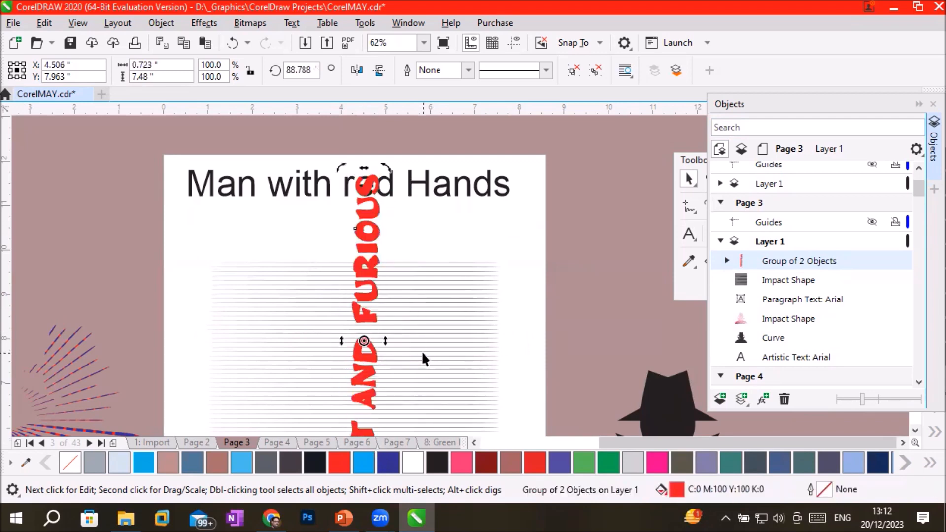
# Move the "Man with red Hands" heading above the page and shift the parallel impact lines up to the page's upper edge.
pyautogui.scroll(-1, 421, 351)
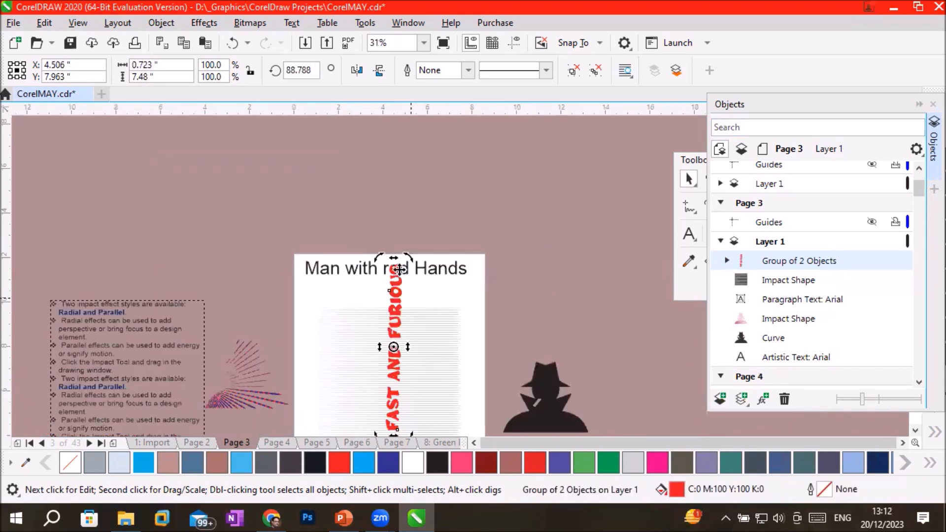
pyautogui.click(338, 353)
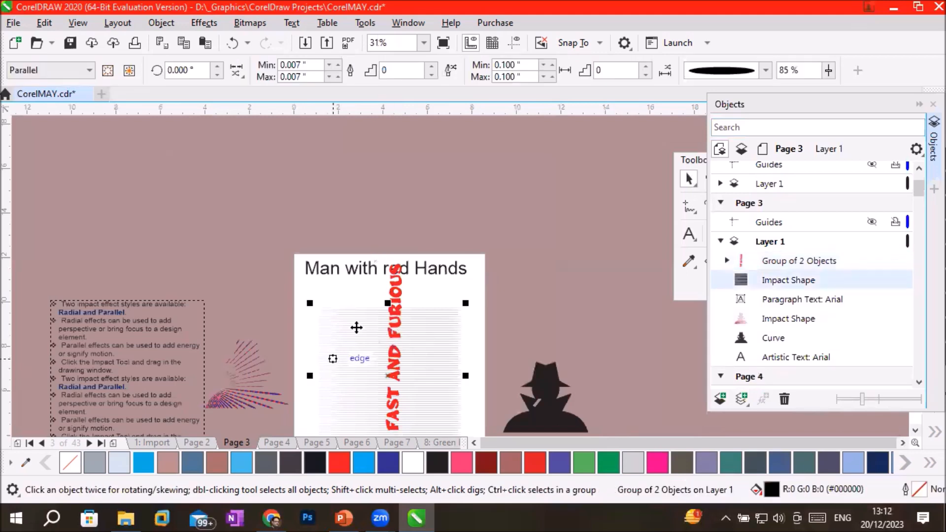
pyautogui.moveTo(387, 303); pyautogui.dragTo(361, 186)
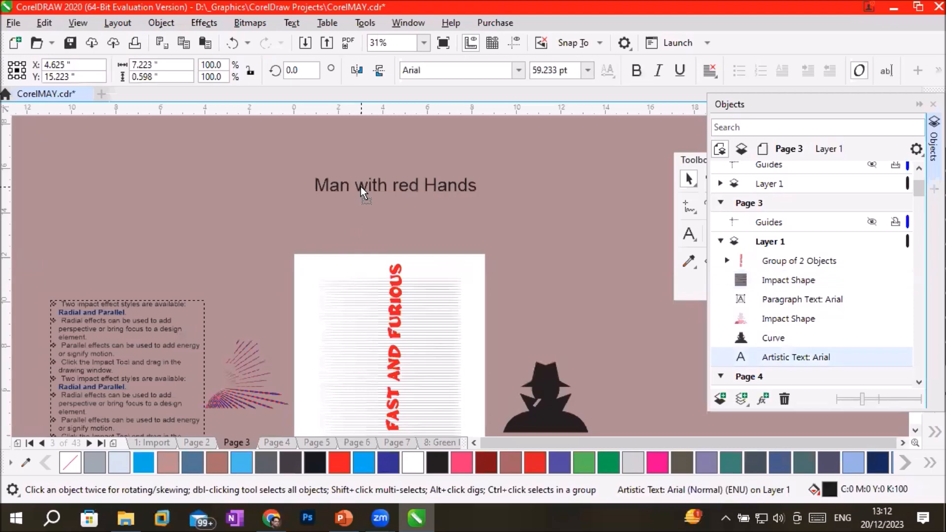
pyautogui.click(383, 272)
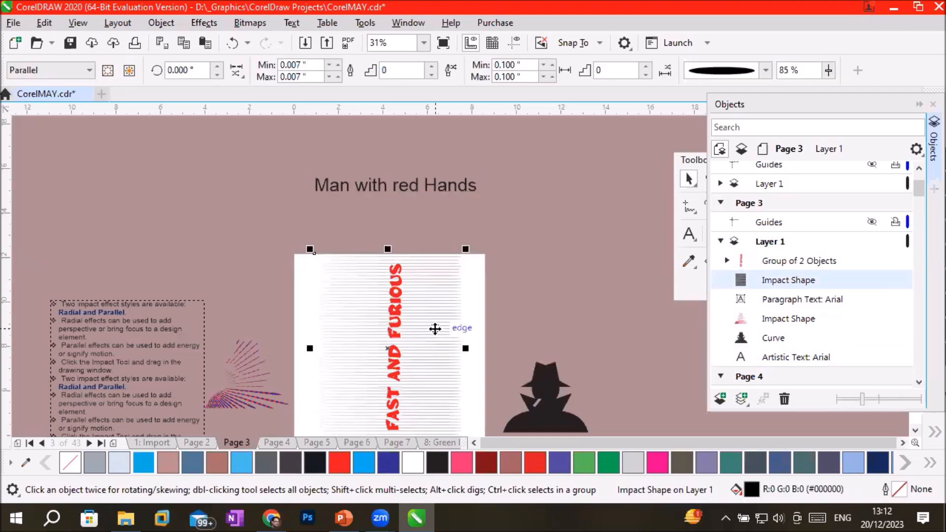
pyautogui.scroll(-2, 434, 328)
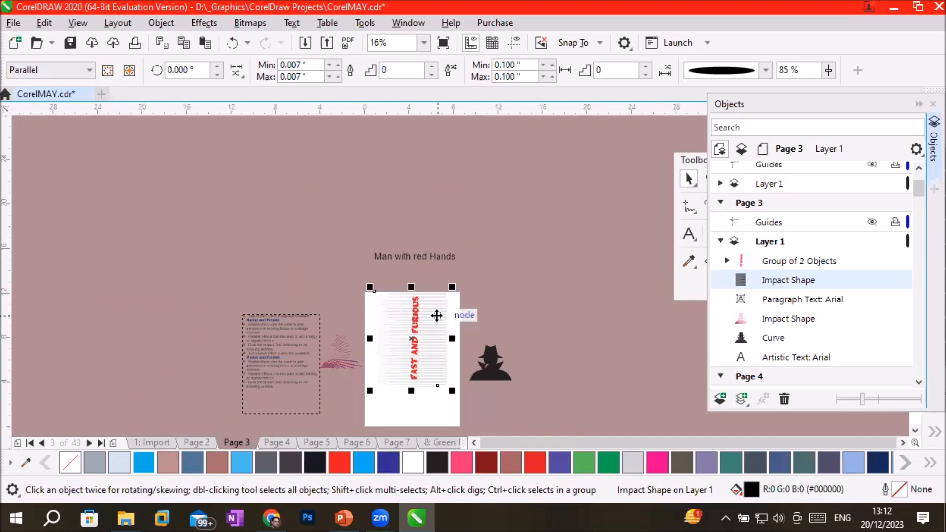
pyautogui.scroll(1, 436, 315)
pyautogui.scroll(1, 431, 324)
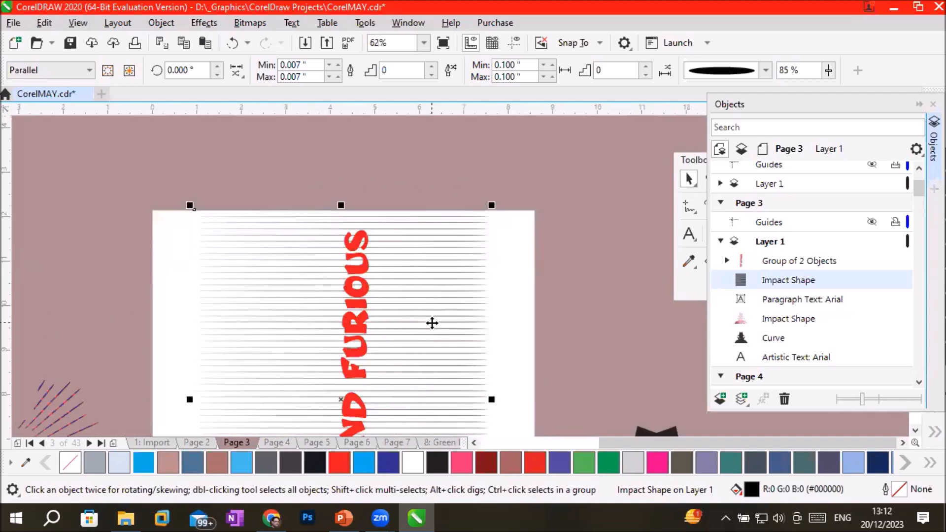
# Select the FAST AND FURIOUS group through the object list and rotate it to about 61 degrees.
pyautogui.click(358, 324)
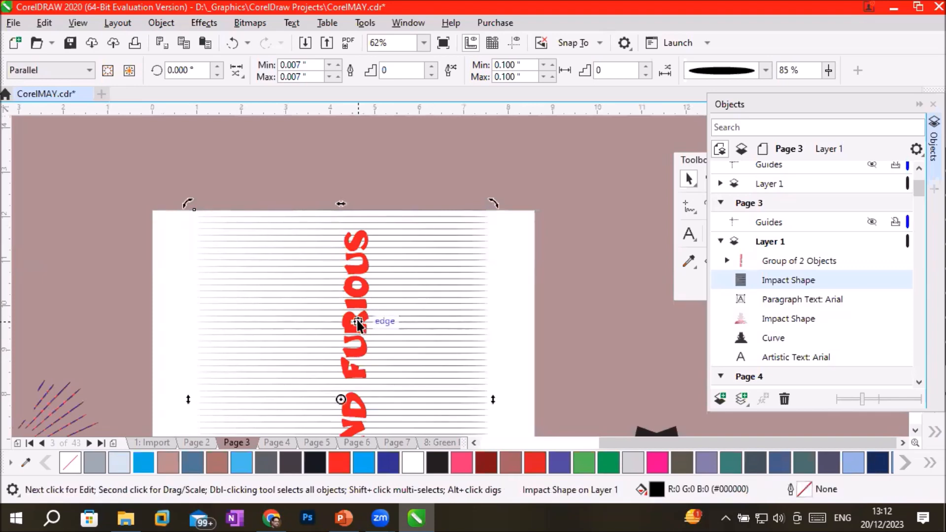
pyautogui.click(586, 290)
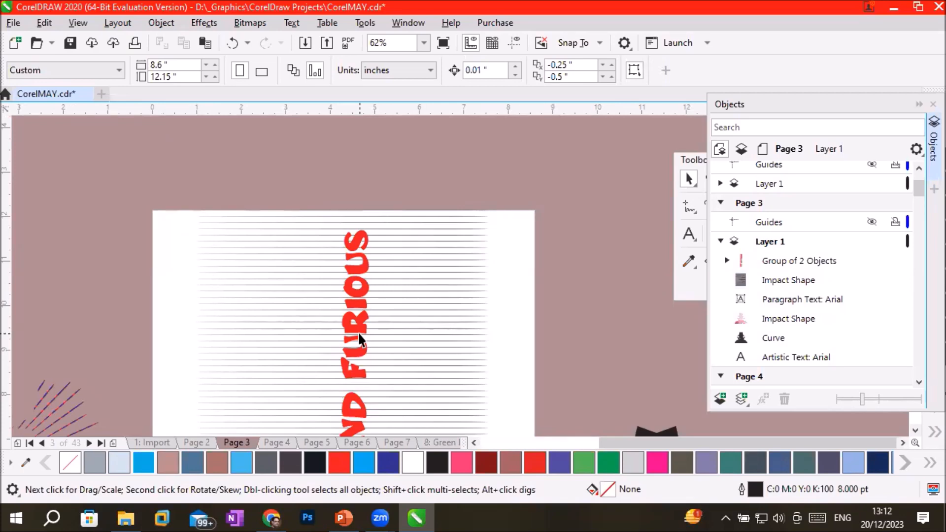
pyautogui.click(726, 256)
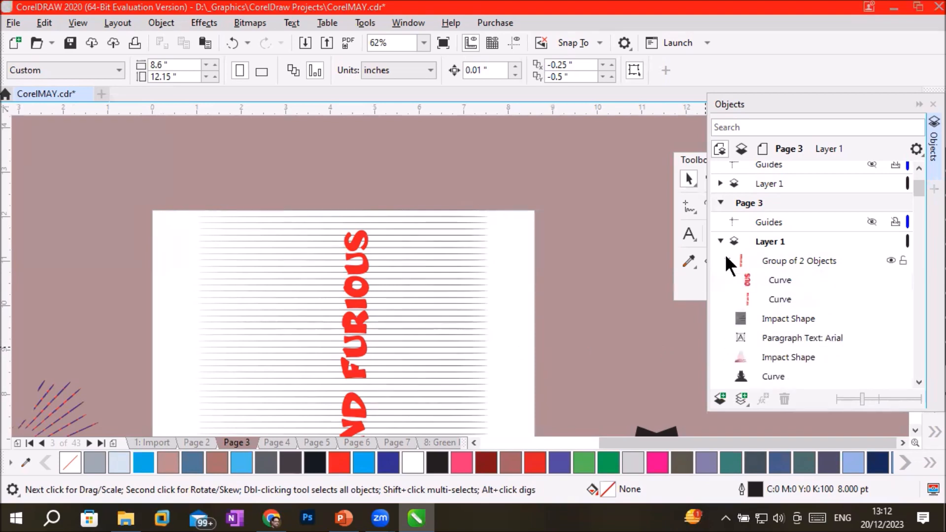
pyautogui.click(783, 262)
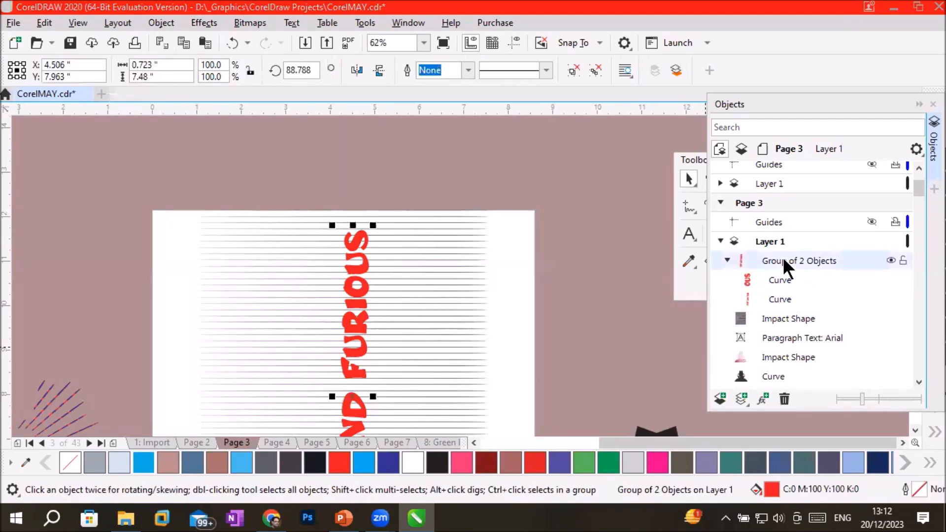
pyautogui.click(362, 266)
pyautogui.moveTo(373, 223); pyautogui.dragTo(458, 277)
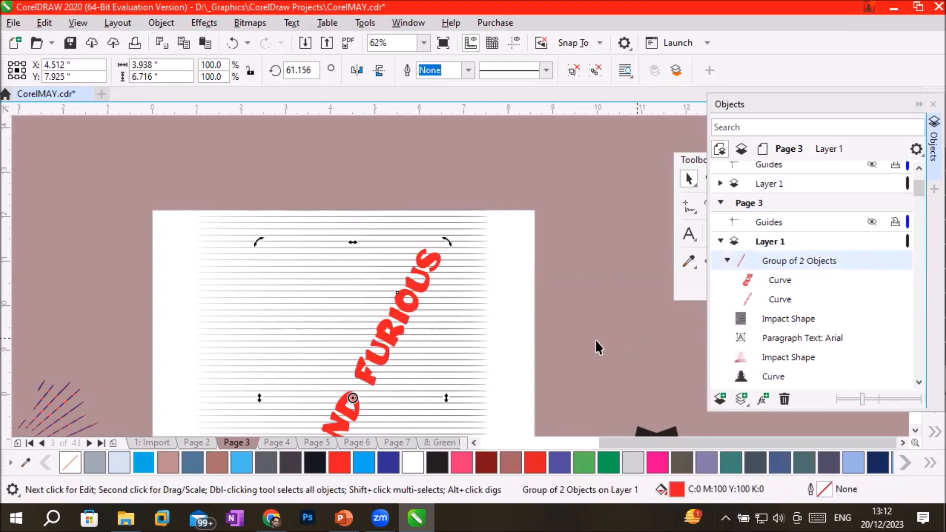
# Toggle the parallel impact shape's visibility off and on, and reorder the FAST AND FURIOUS group beneath that shape.
pyautogui.click(728, 257)
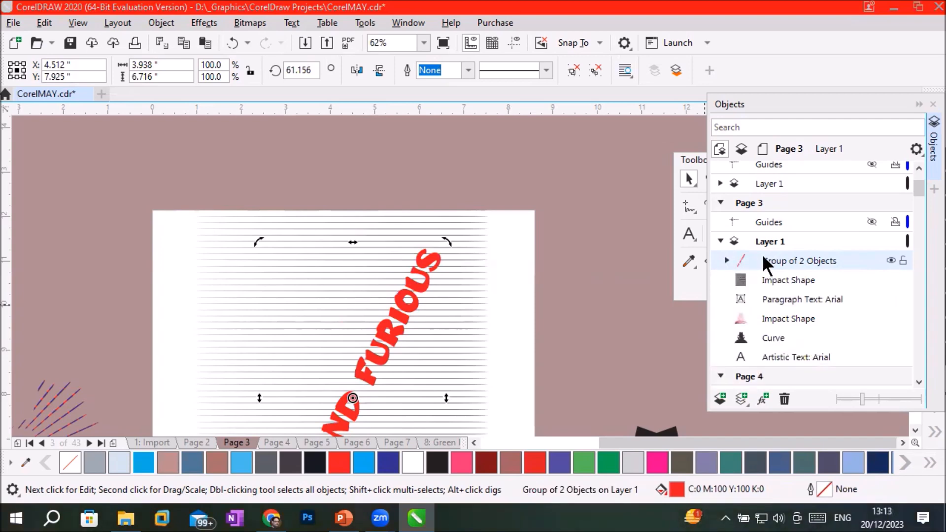
pyautogui.click(782, 282)
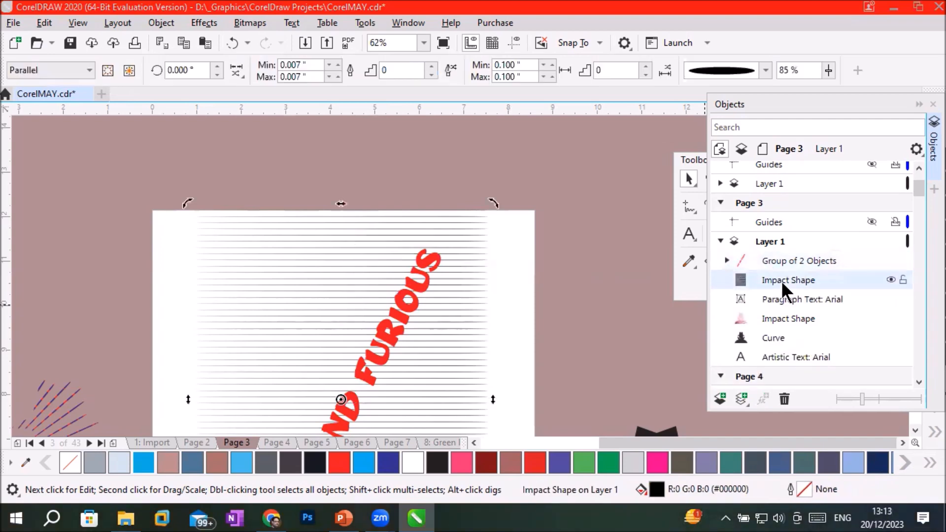
pyautogui.click(889, 280)
pyautogui.click(889, 279)
pyautogui.click(794, 258)
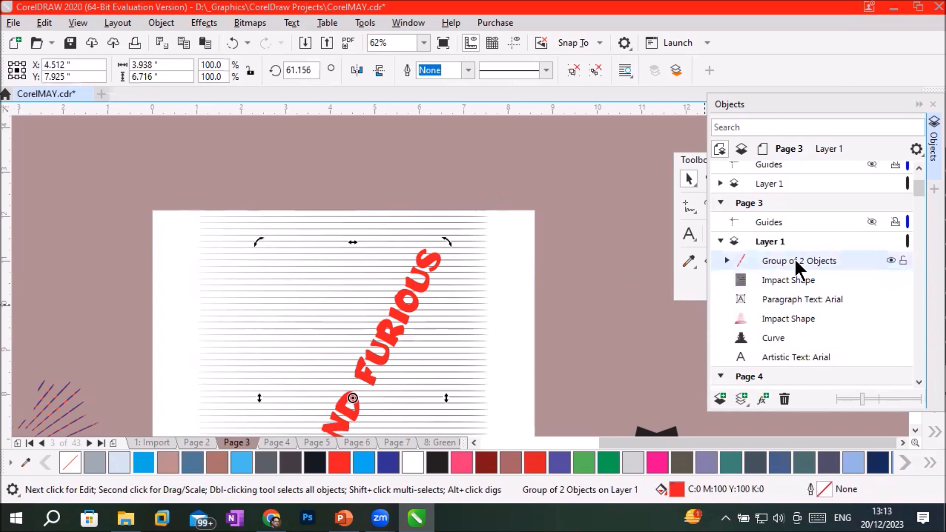
pyautogui.moveTo(794, 258); pyautogui.dragTo(791, 291)
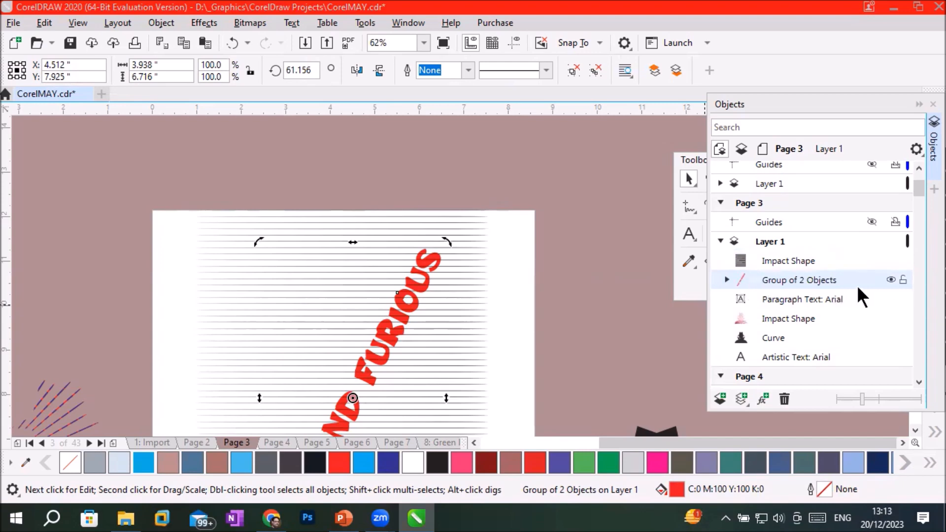
# Fill the parallel impact lines over the FAST AND FURIOUS lettering with cyan.
pyautogui.scroll(2, 433, 308)
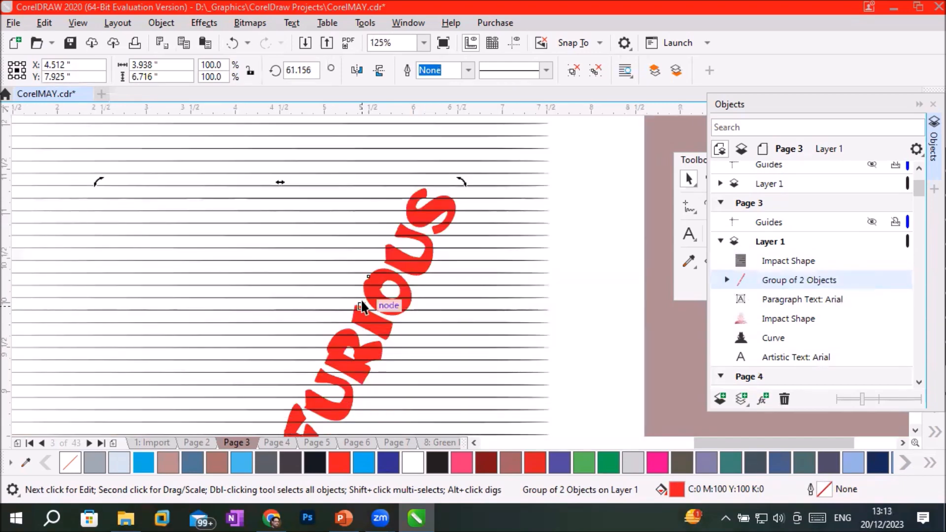
pyautogui.scroll(8, 412, 304)
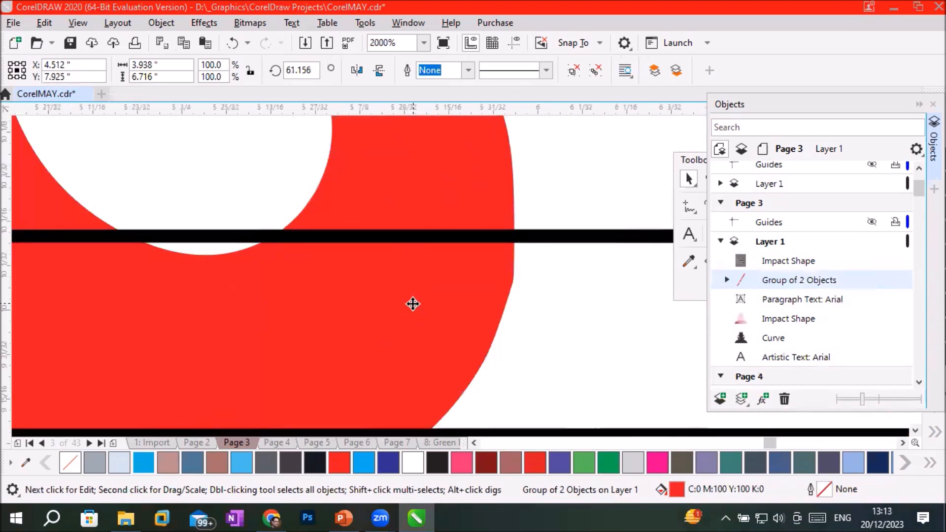
pyautogui.scroll(-4, 413, 303)
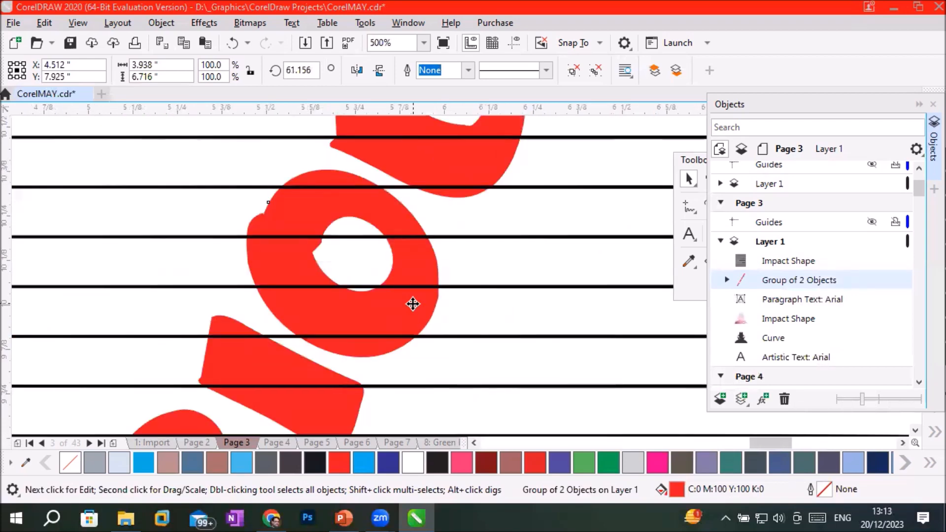
pyautogui.click(787, 259)
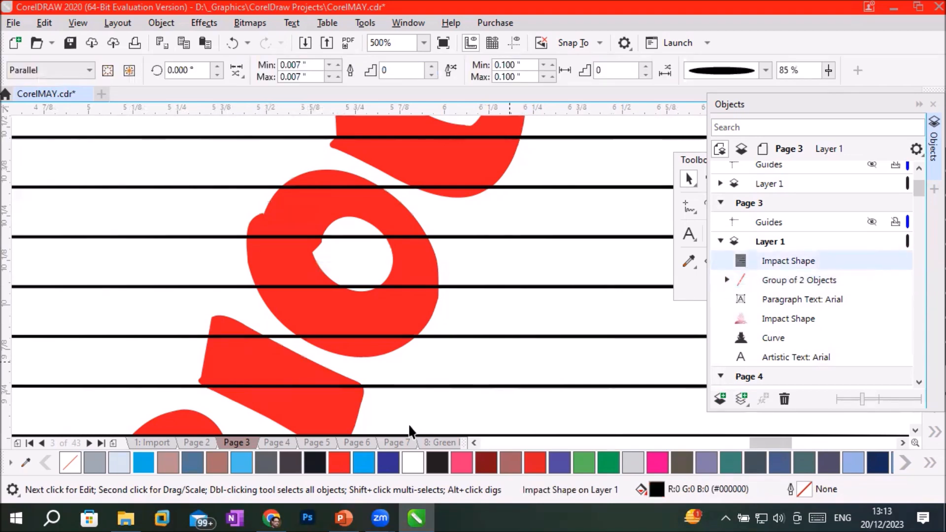
pyautogui.click(363, 463)
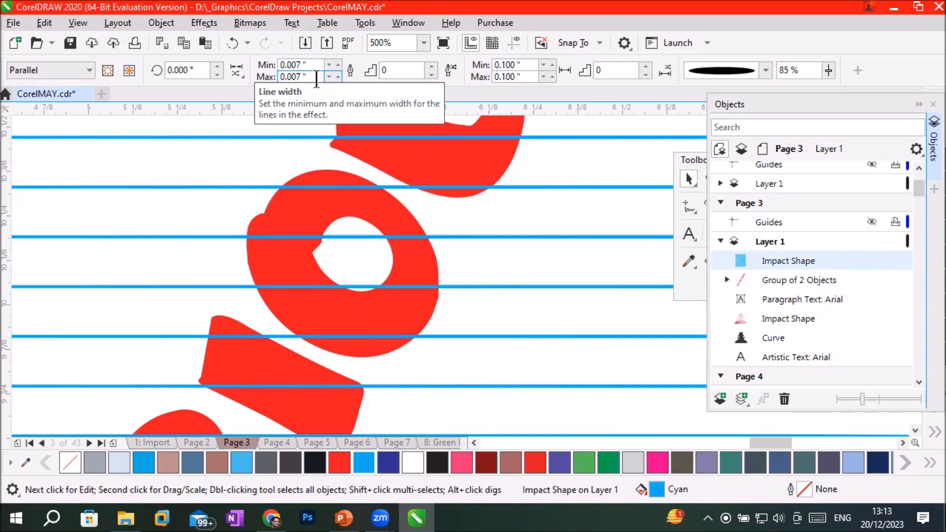
# Set the maximum line width of the parallel impact shape to 0.05 inches.
pyautogui.moveTo(316, 79); pyautogui.dragTo(290, 77)
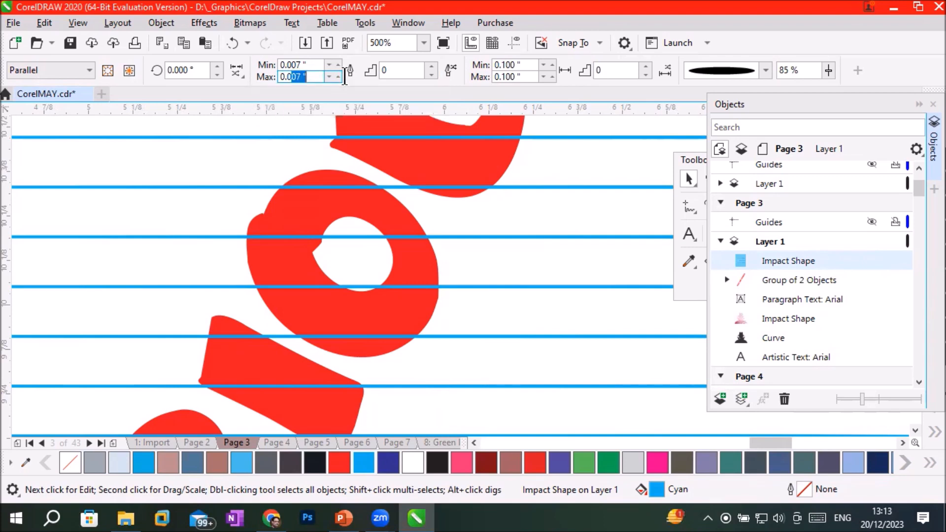
pyautogui.write('5')
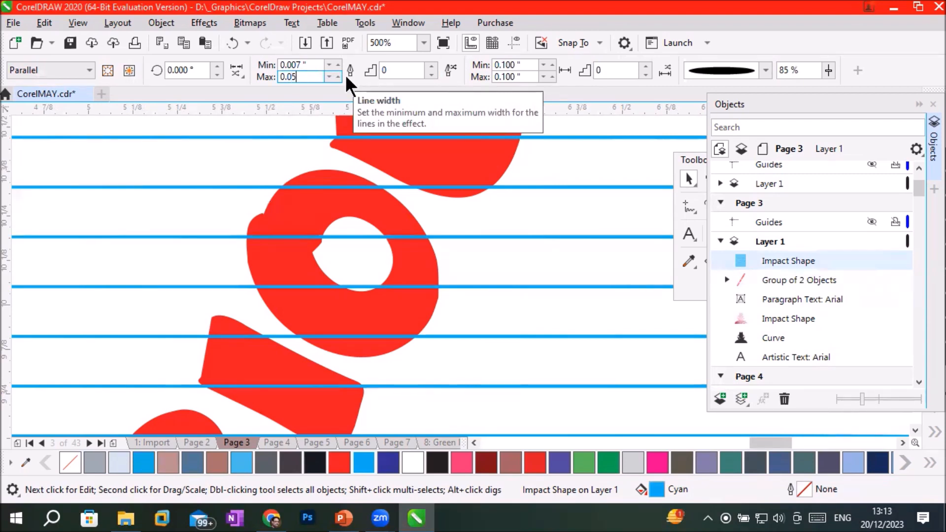
pyautogui.press('Return')
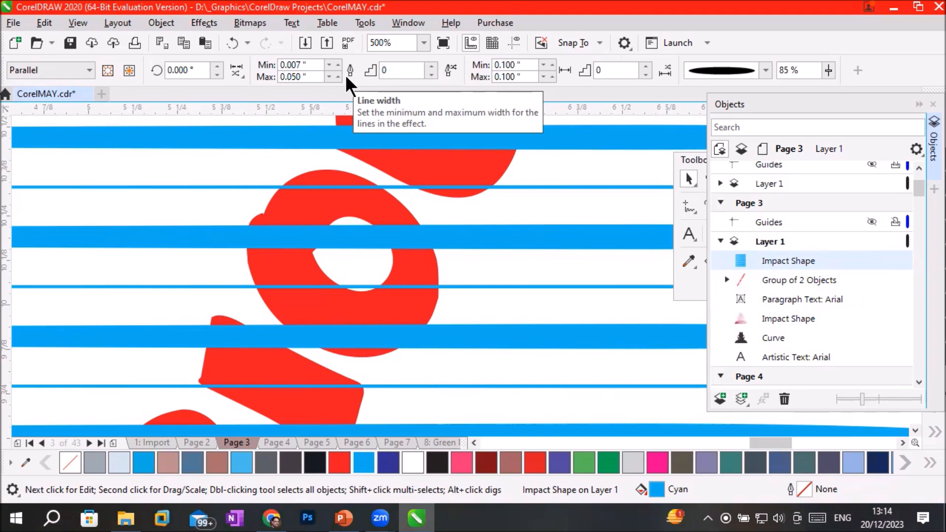
# Set the width steps between the minimum and maximum line width to 2.
pyautogui.click(431, 67)
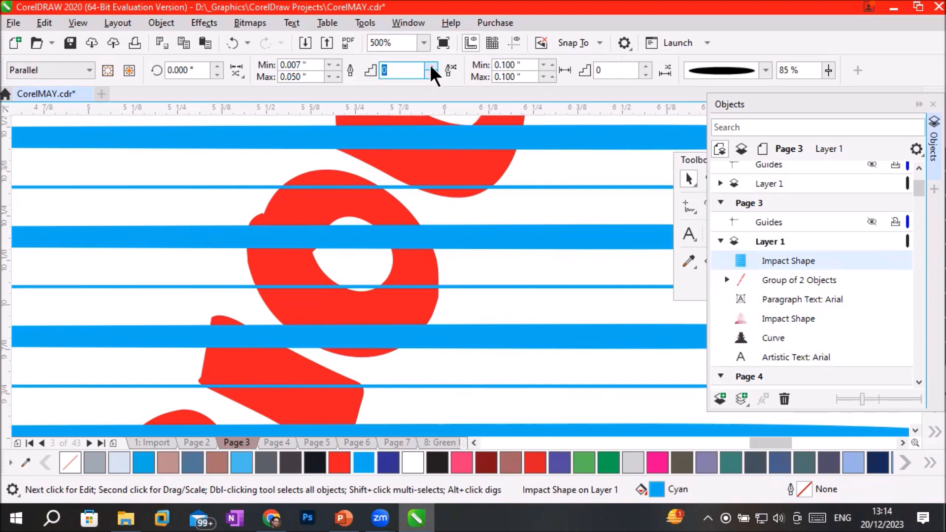
pyautogui.click(431, 67)
pyautogui.click(432, 67)
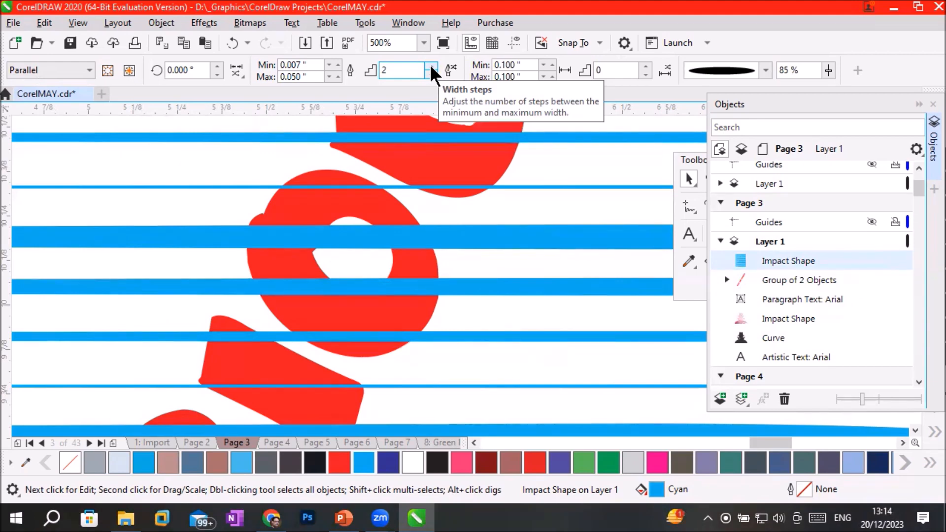
pyautogui.scroll(-3, 485, 249)
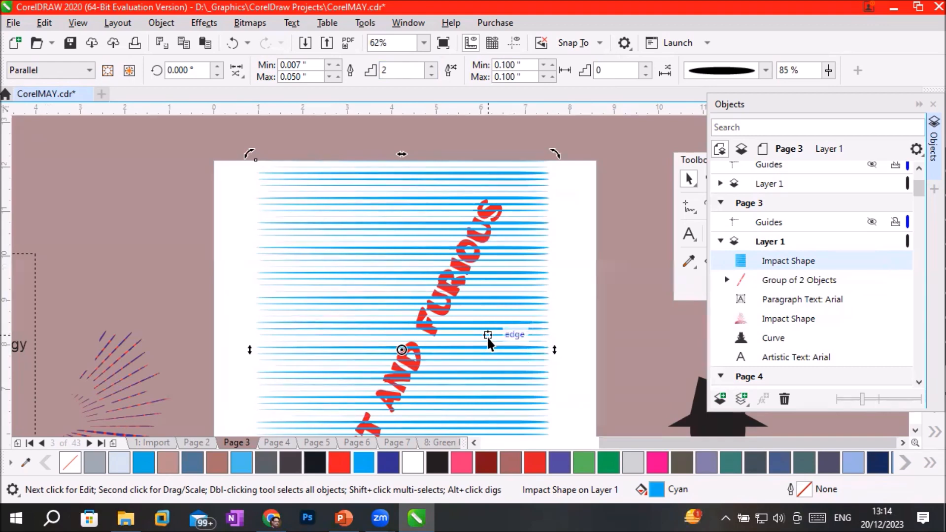
pyautogui.scroll(2, 486, 336)
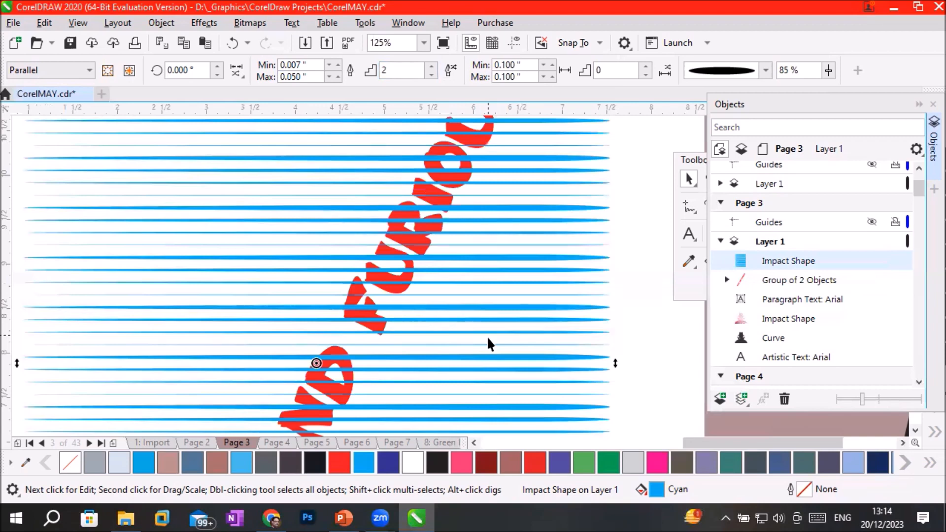
pyautogui.click(792, 276)
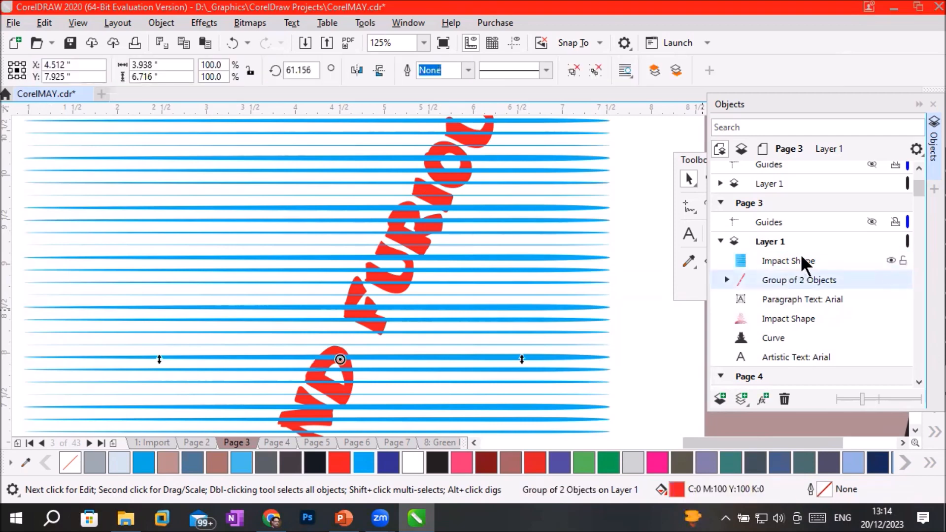
pyautogui.click(800, 257)
pyautogui.scroll(-1, 800, 253)
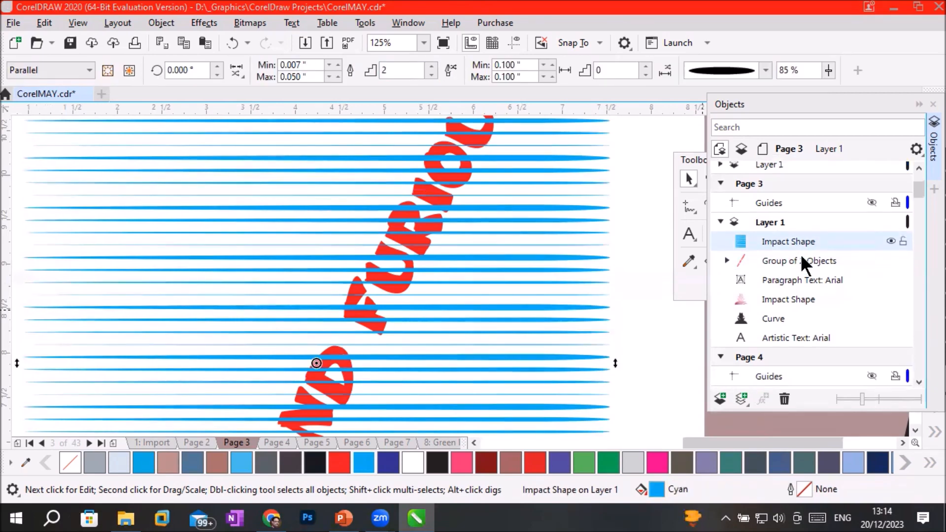
pyautogui.scroll(-2, 397, 255)
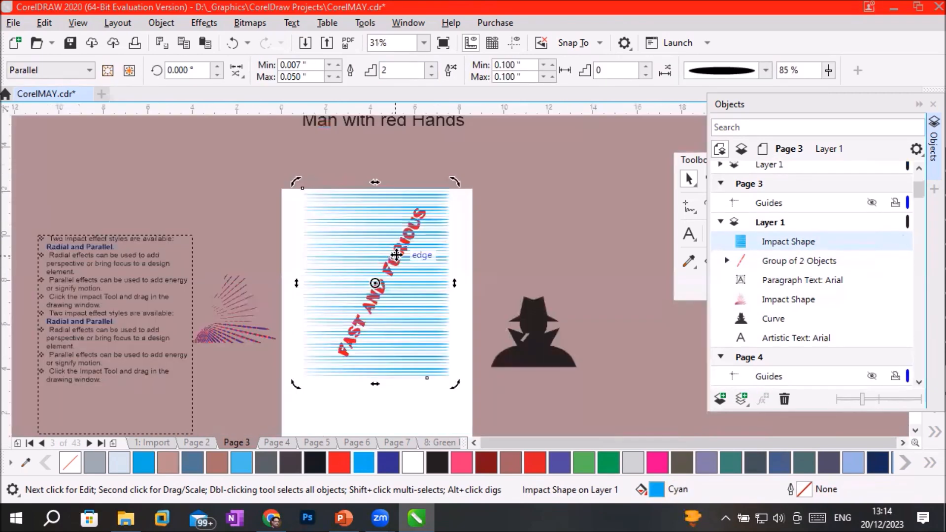
# Try to set the FAST AND FURIOUS lettering as the outer boundary of the cyan parallel impact shape, and agree to try again.
pyautogui.click(432, 321)
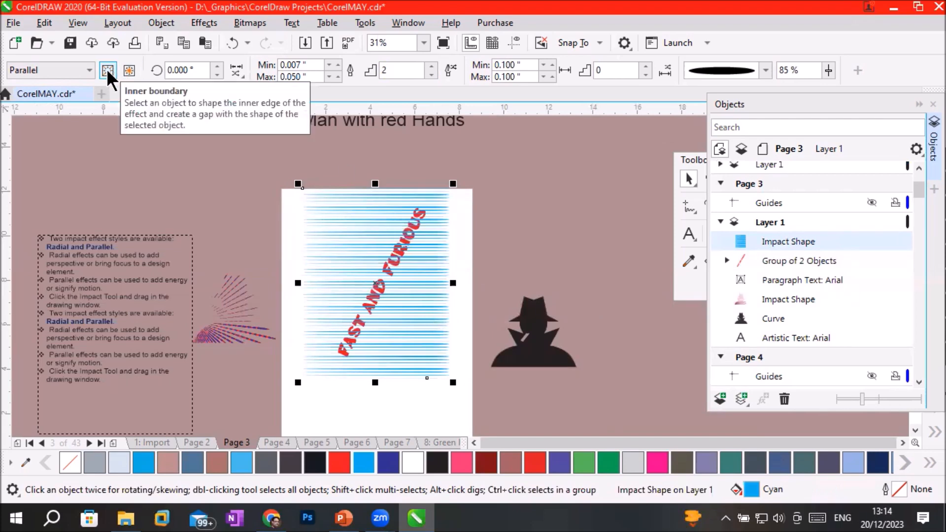
pyautogui.click(130, 69)
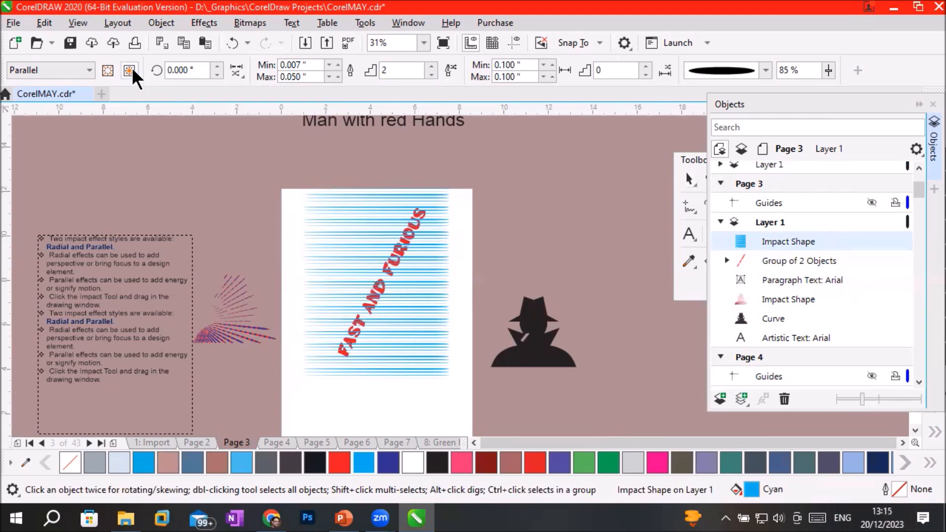
pyautogui.scroll(4, 423, 217)
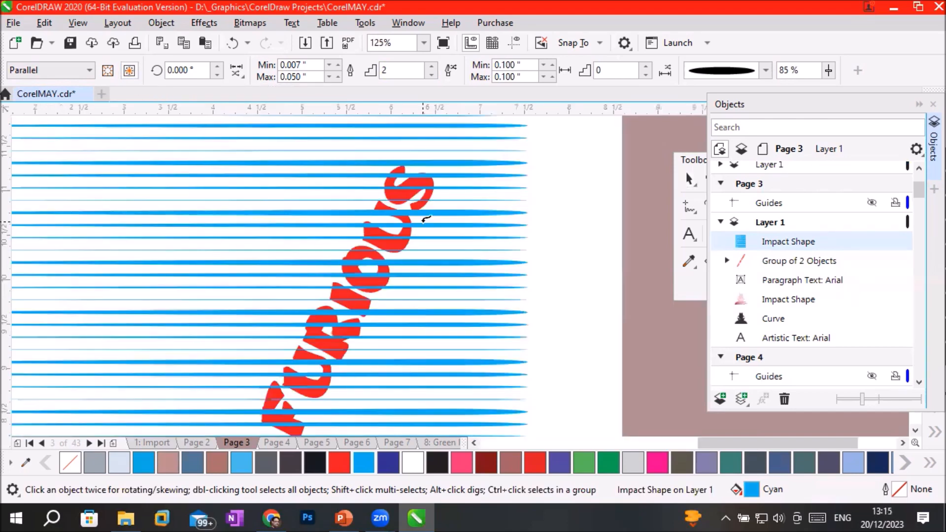
pyautogui.scroll(4, 426, 218)
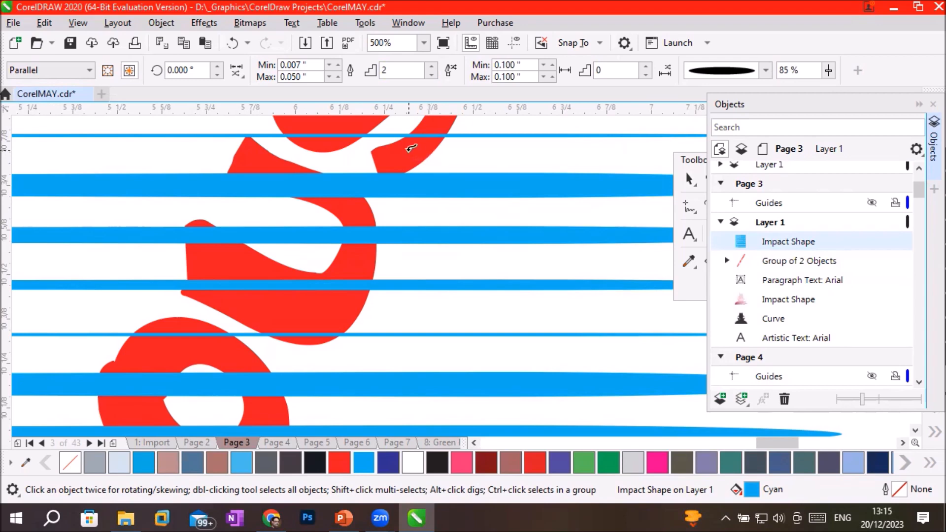
pyautogui.click(409, 148)
pyautogui.click(449, 299)
pyautogui.click(361, 261)
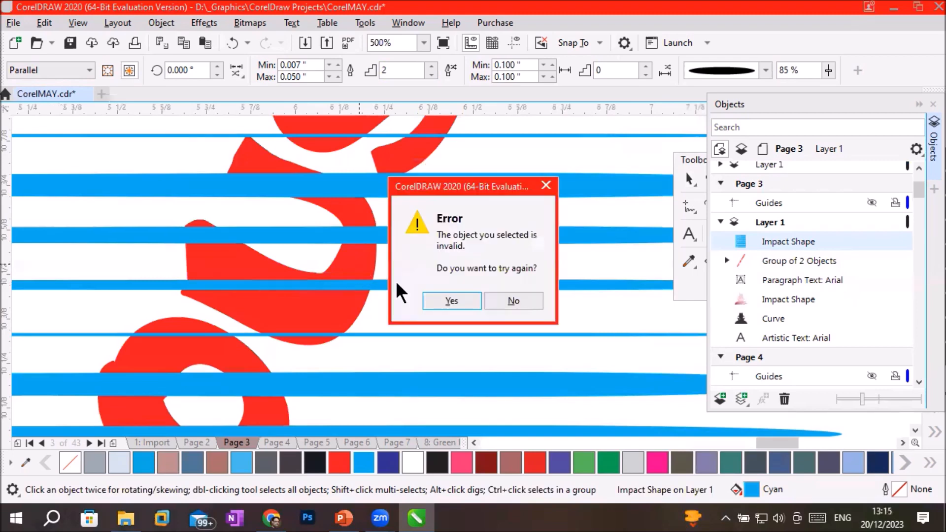
pyautogui.click(450, 298)
# Try choosing the whole FAST AND FURIOUS group as the outer boundary, and reselect the parallel impact shape.
pyautogui.scroll(-3, 471, 279)
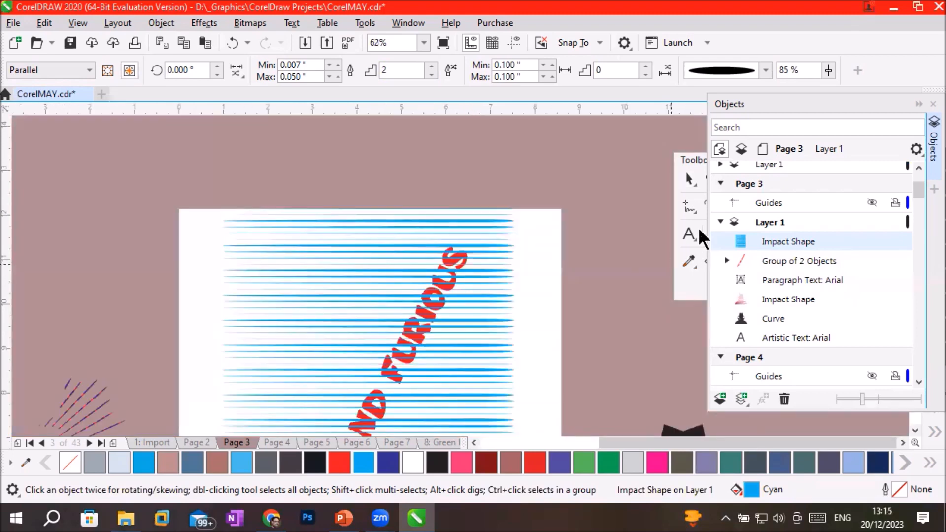
pyautogui.click(775, 266)
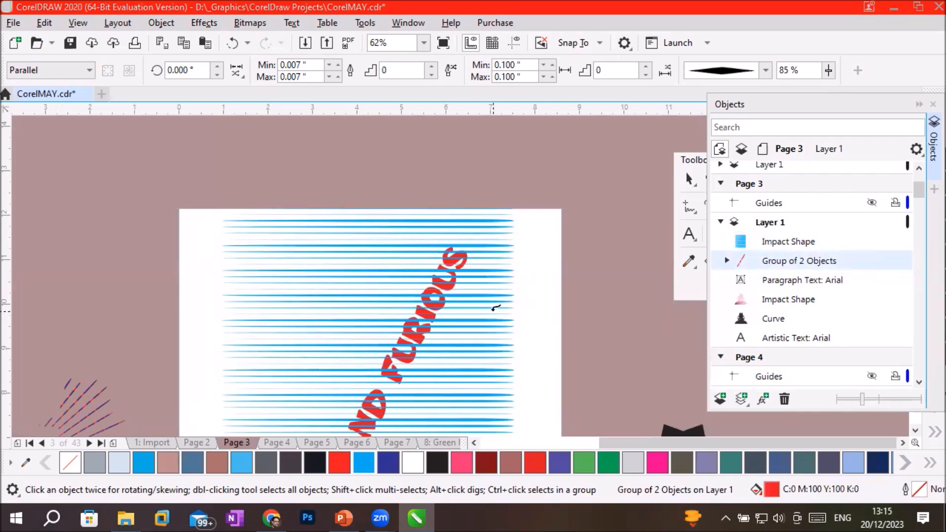
pyautogui.scroll(-3, 493, 306)
pyautogui.scroll(2, 490, 321)
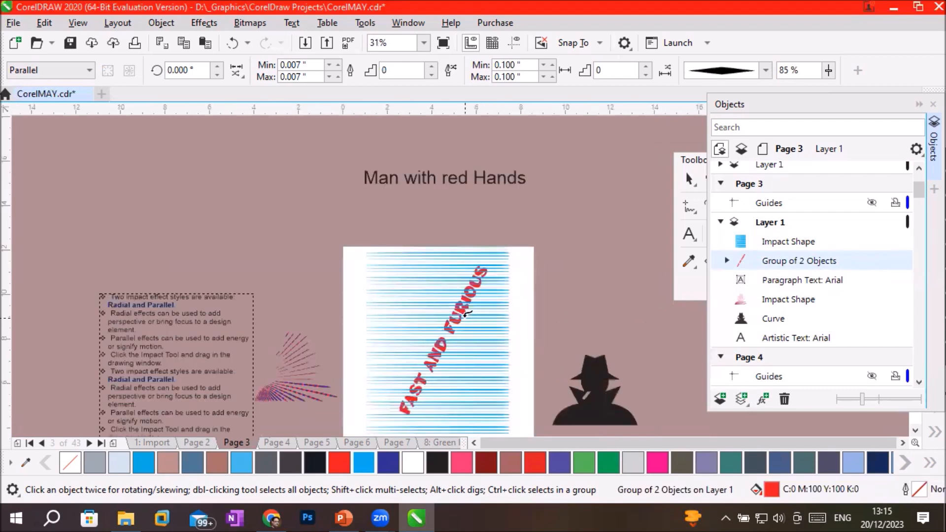
pyautogui.scroll(2, 467, 314)
pyautogui.scroll(4, 465, 314)
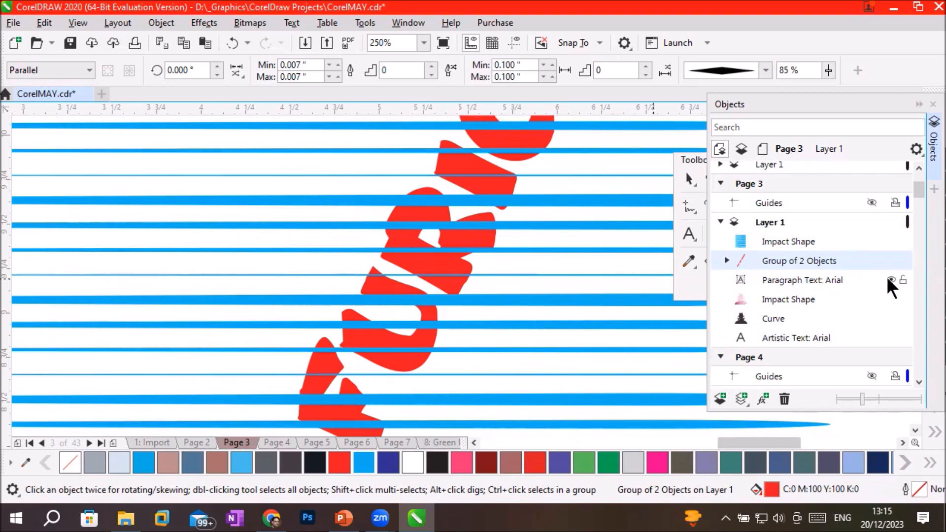
pyautogui.click(776, 245)
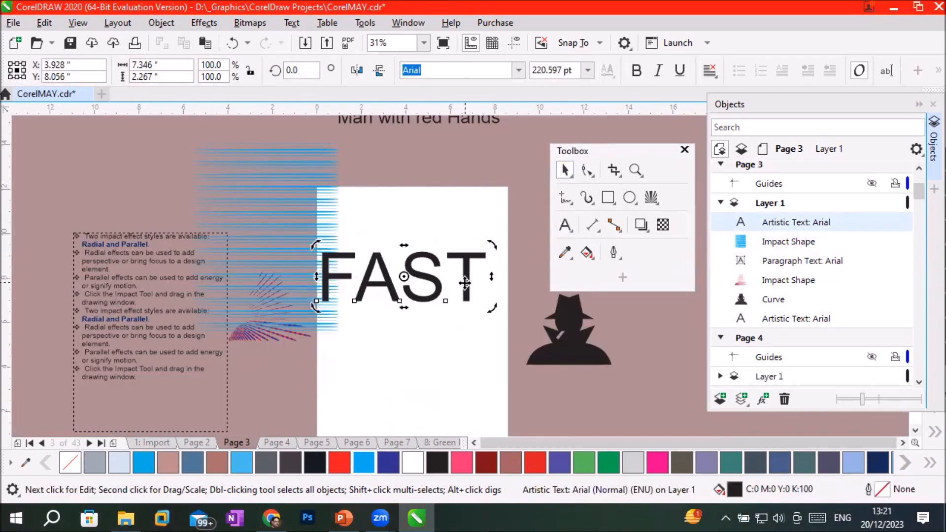
# Convert the large FAST artistic text on the page to curves.
pyautogui.rightClick(467, 287)
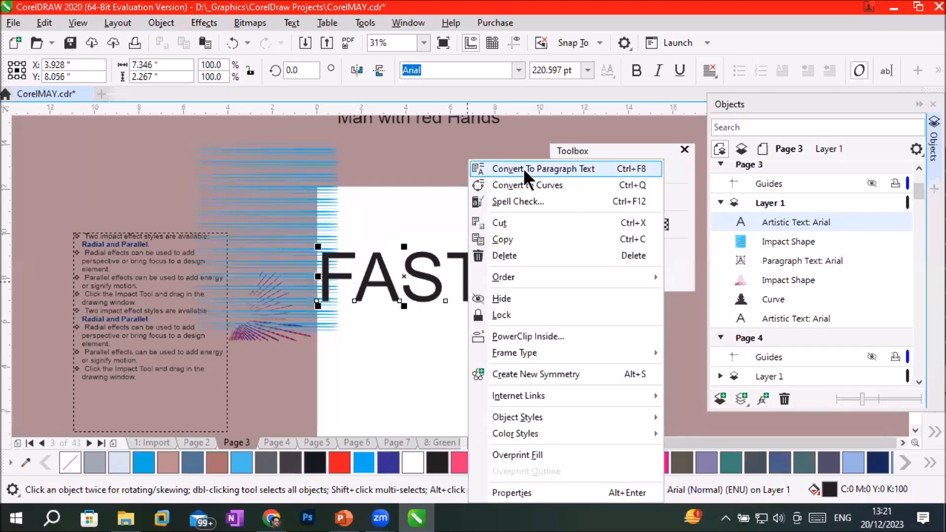
pyautogui.click(537, 184)
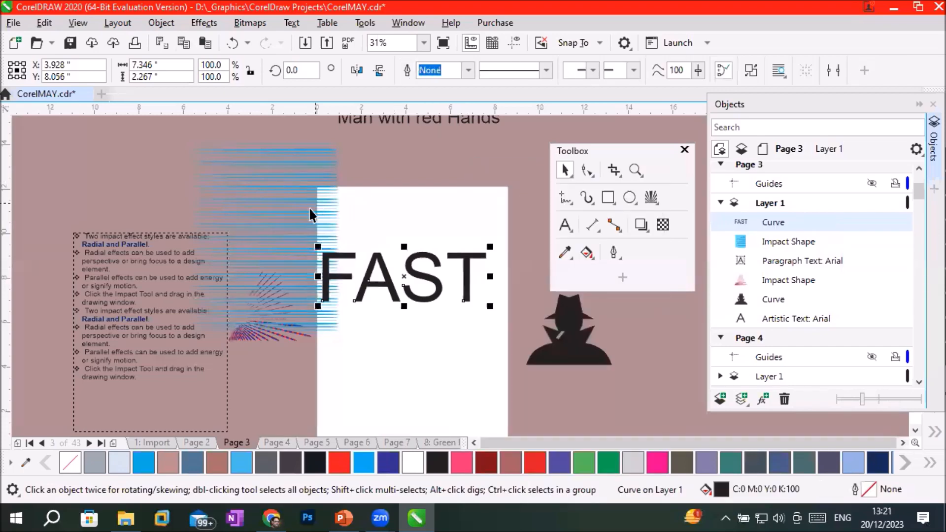
# Move the cyan parallel impact shape over the FAST lettering and reorder the lettering curve beneath the lines.
pyautogui.moveTo(306, 212); pyautogui.dragTo(442, 241)
pyautogui.scroll(3, 501, 259)
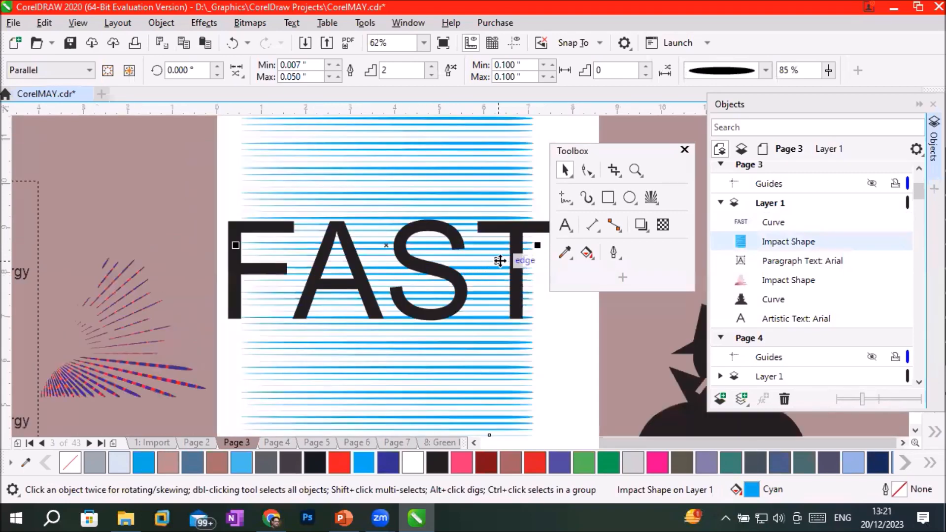
pyautogui.scroll(2, 502, 261)
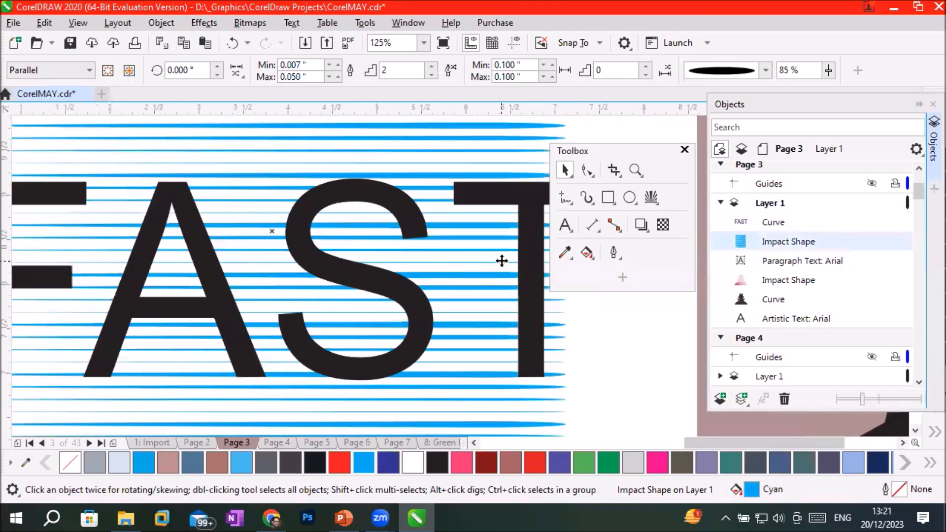
pyautogui.click(782, 221)
pyautogui.moveTo(779, 217); pyautogui.dragTo(781, 248)
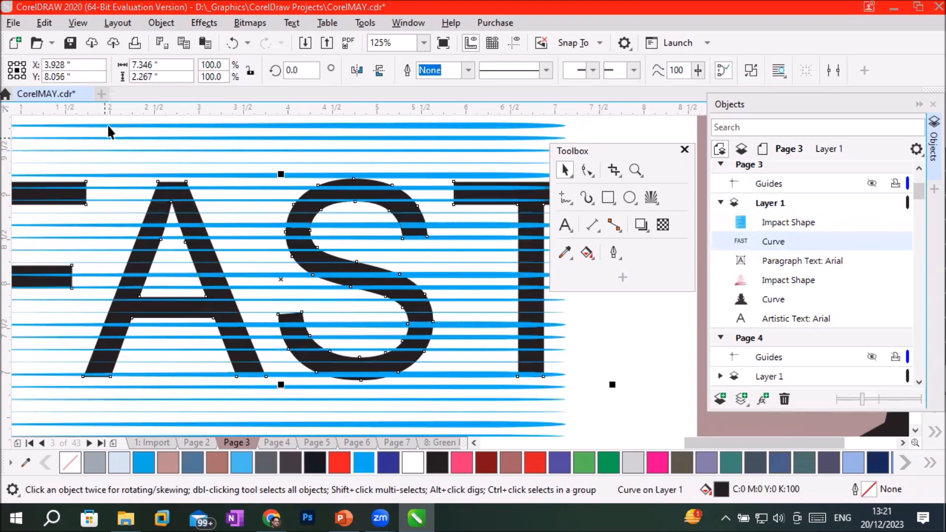
# Try the FAST curve as the outer boundary of the cyan impact lines, inspect the clipped lines up close, and undo the boundary.
pyautogui.click(782, 221)
pyautogui.click(129, 70)
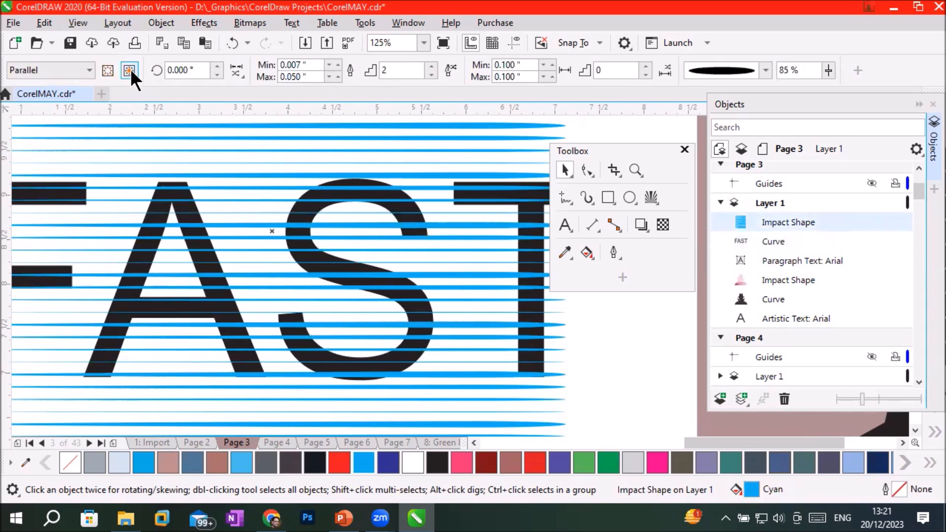
pyautogui.click(491, 189)
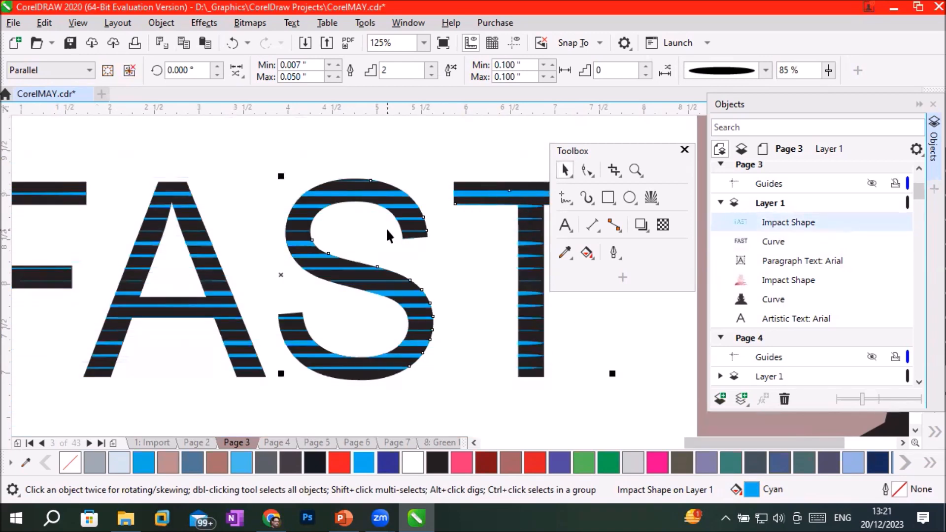
pyautogui.scroll(-2, 295, 256)
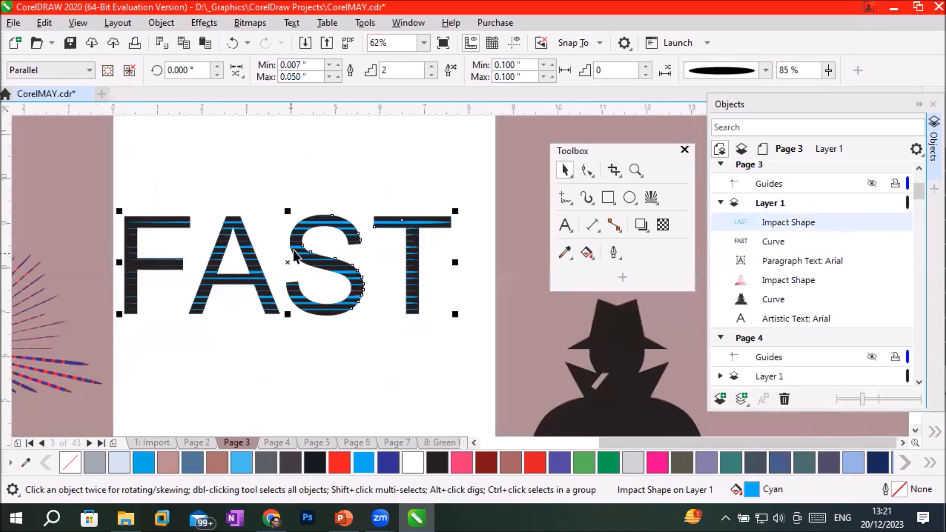
pyautogui.click(261, 362)
pyautogui.scroll(2, 338, 276)
pyautogui.scroll(4, 339, 273)
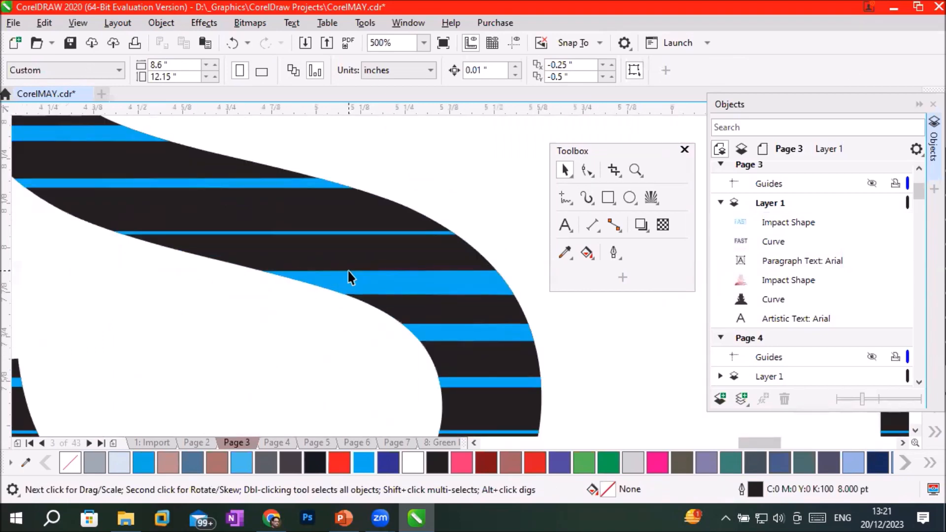
pyautogui.scroll(-4, 347, 271)
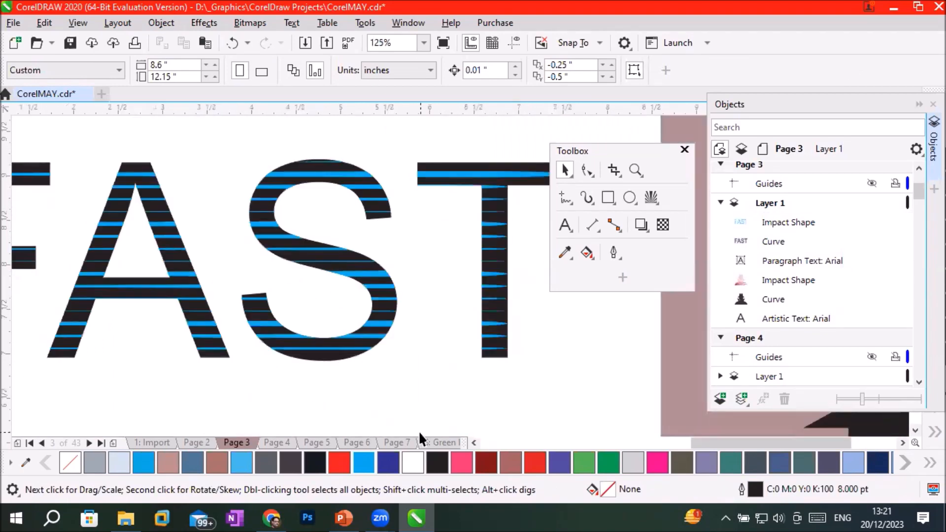
pyautogui.hotkey('ctrl', 'z')
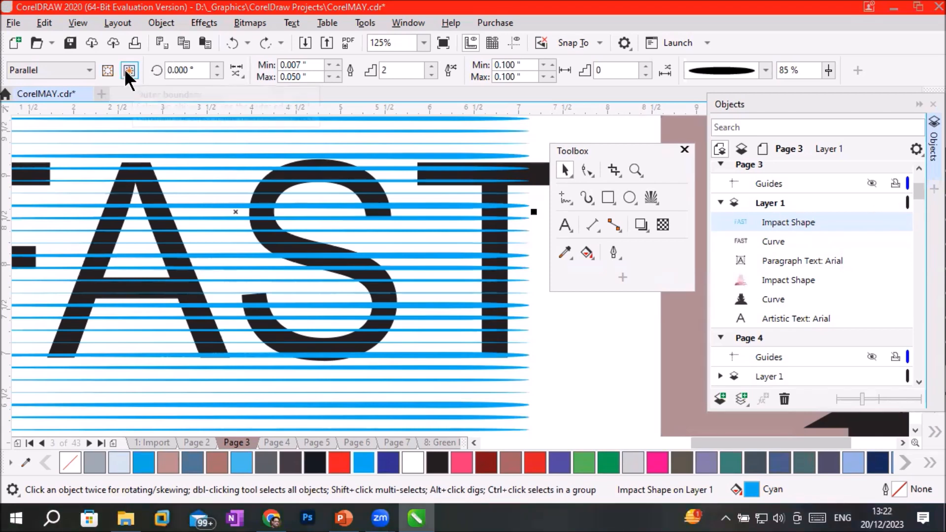
# Set the FAST curve as the inner boundary of the cyan parallel impact shape.
pyautogui.click(103, 69)
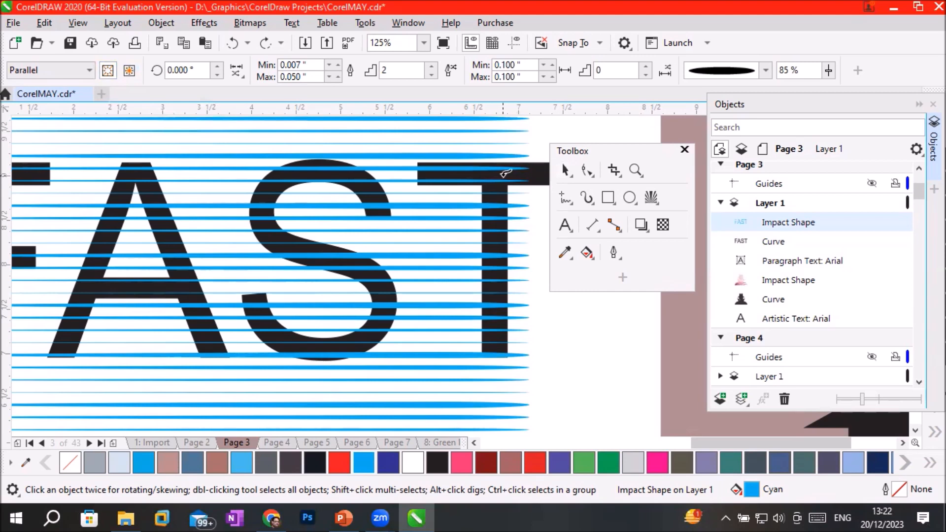
pyautogui.click(505, 174)
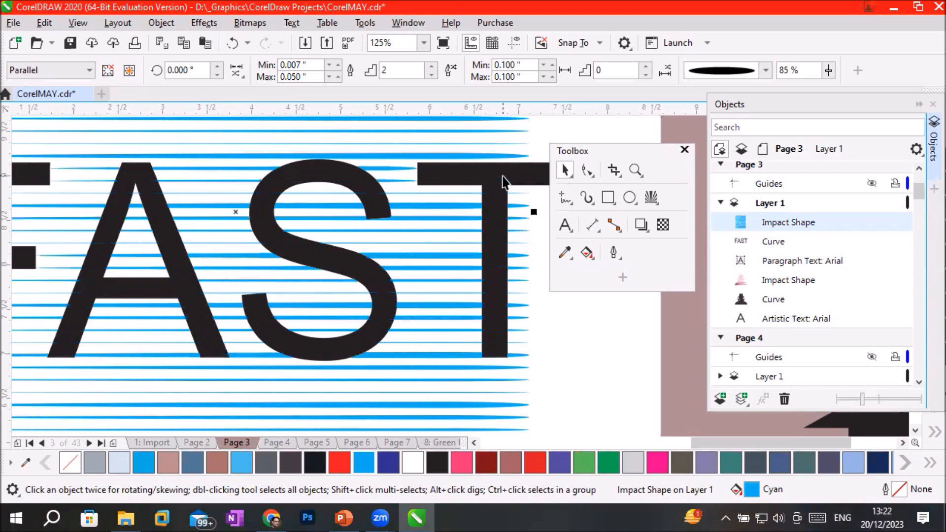
pyautogui.scroll(-2, 504, 182)
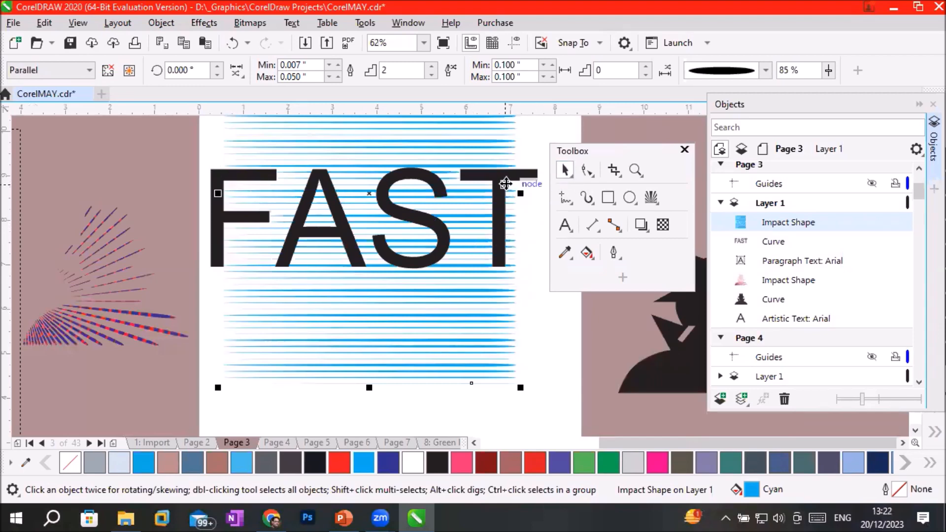
# Move the black FAST curve off the impact lines to just below them, at about X 0.617 and Y 2.526 inches.
pyautogui.click(515, 175)
pyautogui.moveTo(514, 175); pyautogui.dragTo(300, 321)
pyautogui.scroll(3, 399, 251)
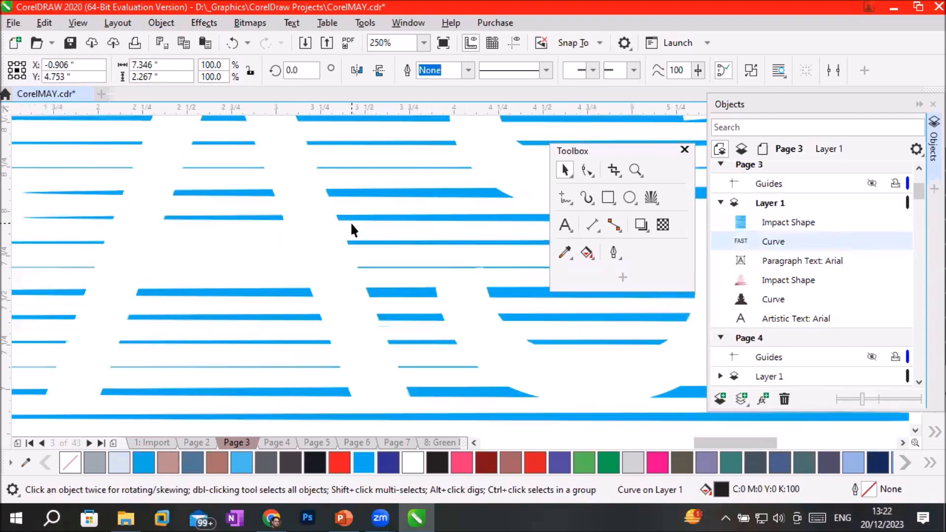
pyautogui.scroll(-2, 351, 225)
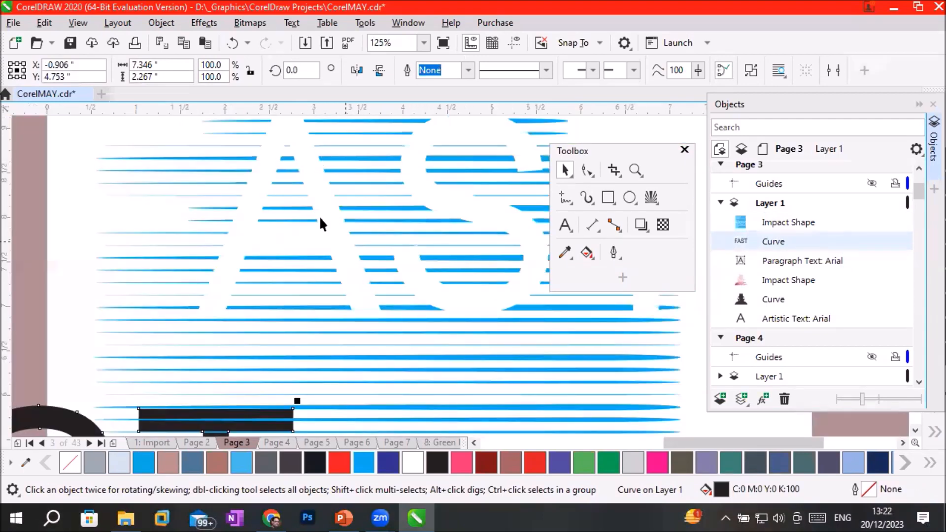
pyautogui.scroll(-2, 489, 211)
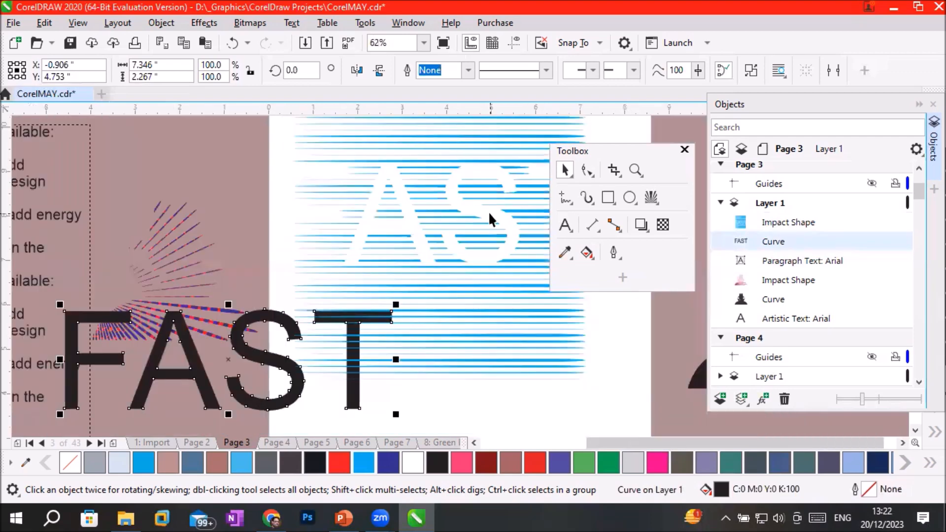
pyautogui.moveTo(260, 316); pyautogui.dragTo(337, 417)
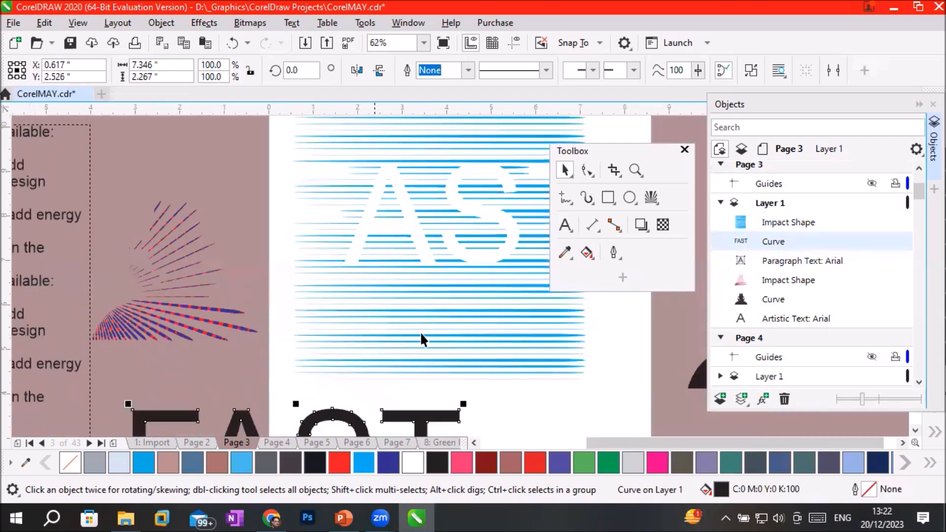
# Fill the parallel impact lines with pink and finally with Blue, and move the floating toolbox clear of the lettering gap.
pyautogui.click(456, 291)
pyautogui.click(464, 462)
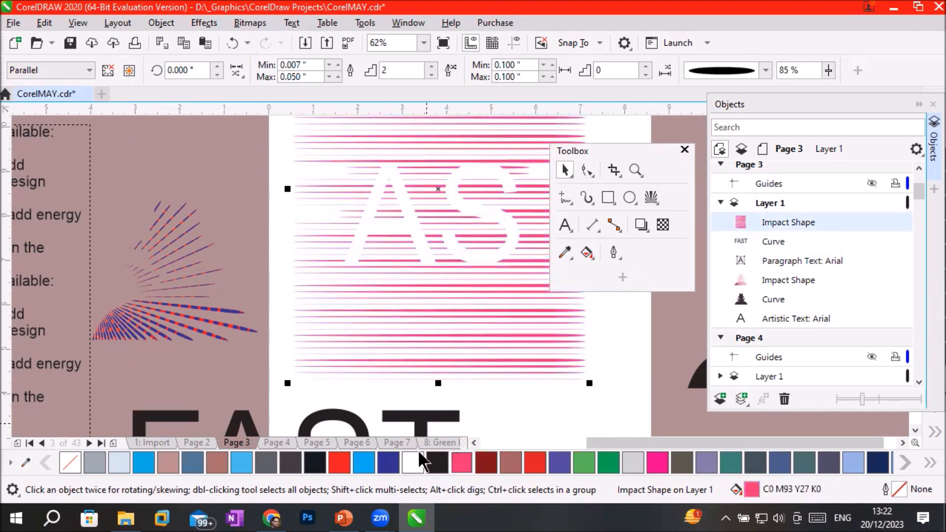
pyautogui.click(388, 462)
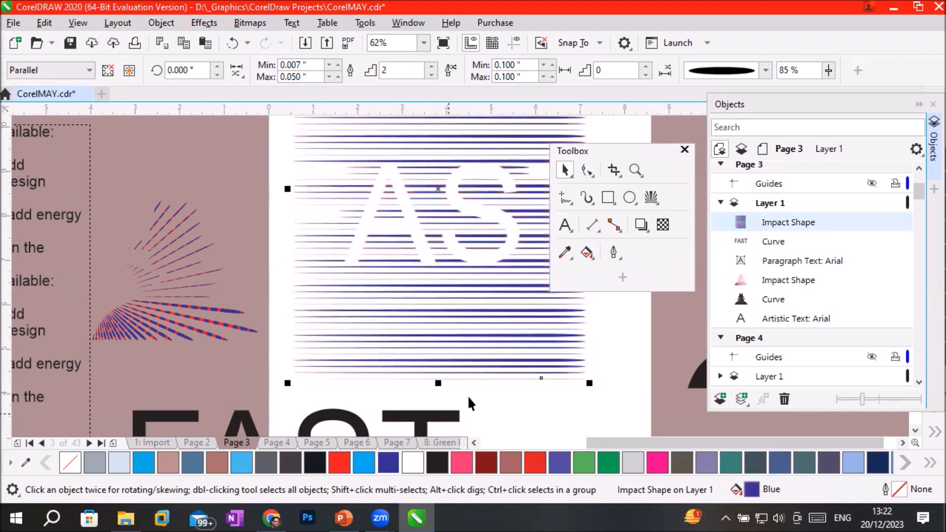
pyautogui.moveTo(606, 150); pyautogui.dragTo(154, 173)
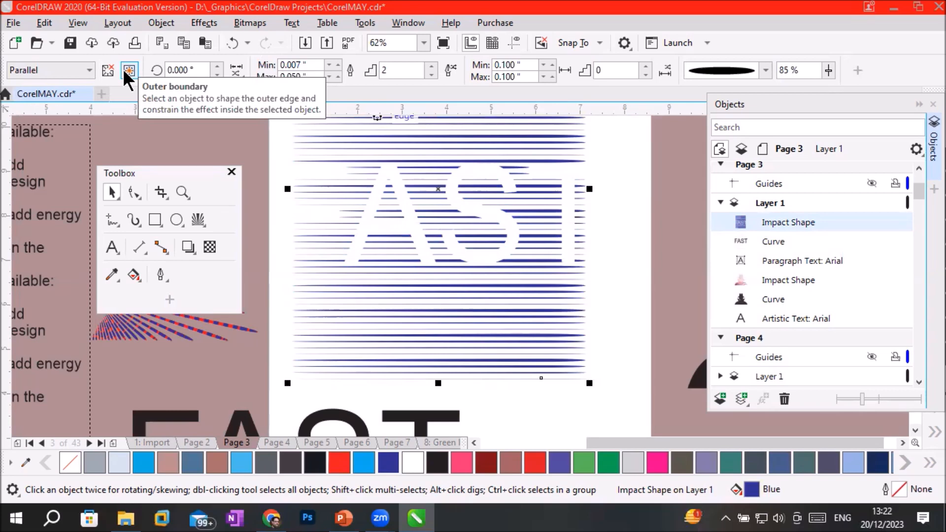
pyautogui.click(198, 220)
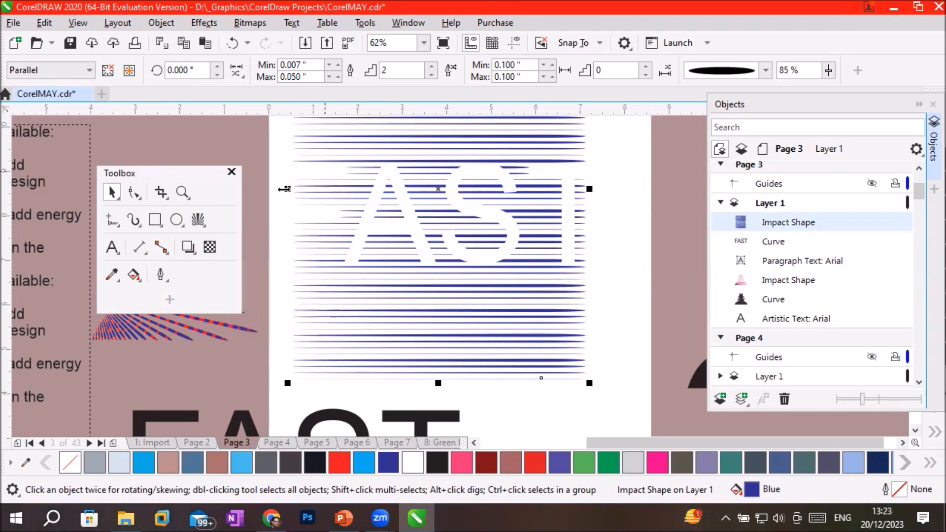
pyautogui.click(137, 250)
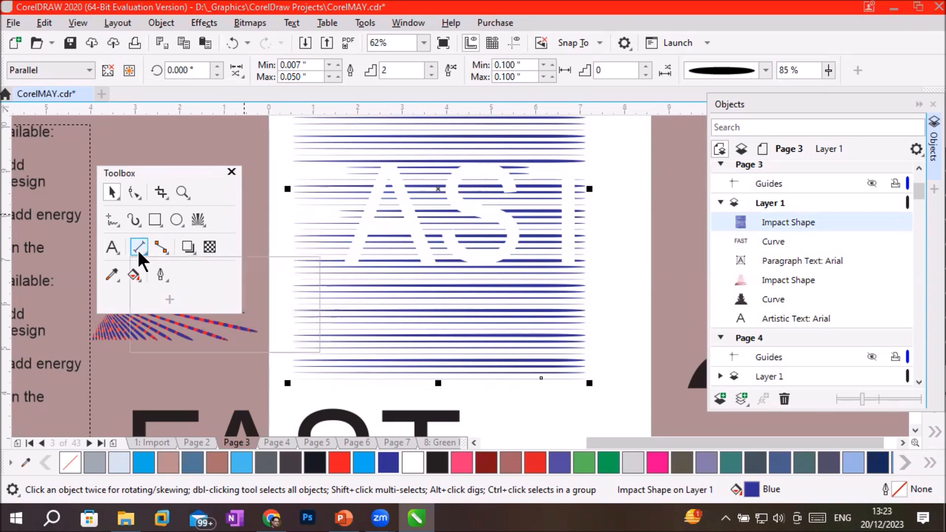
pyautogui.click(138, 249)
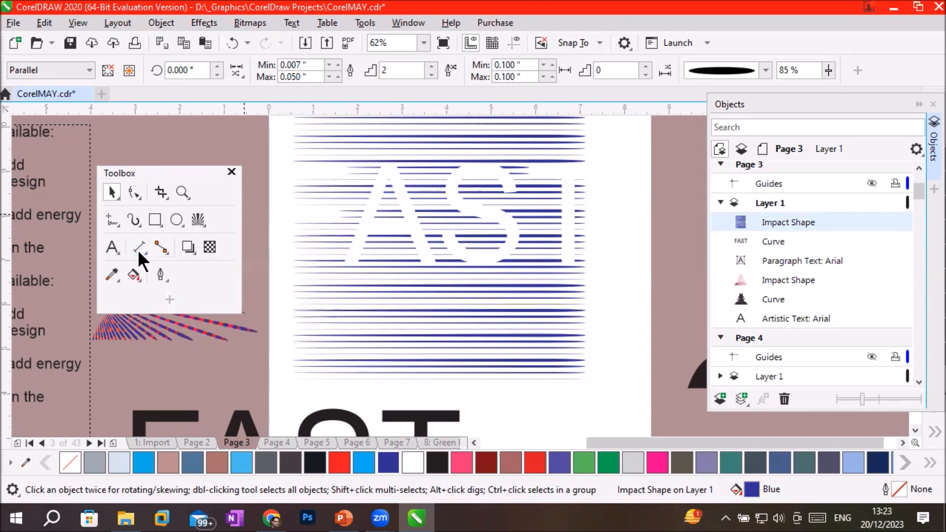
pyautogui.click(164, 243)
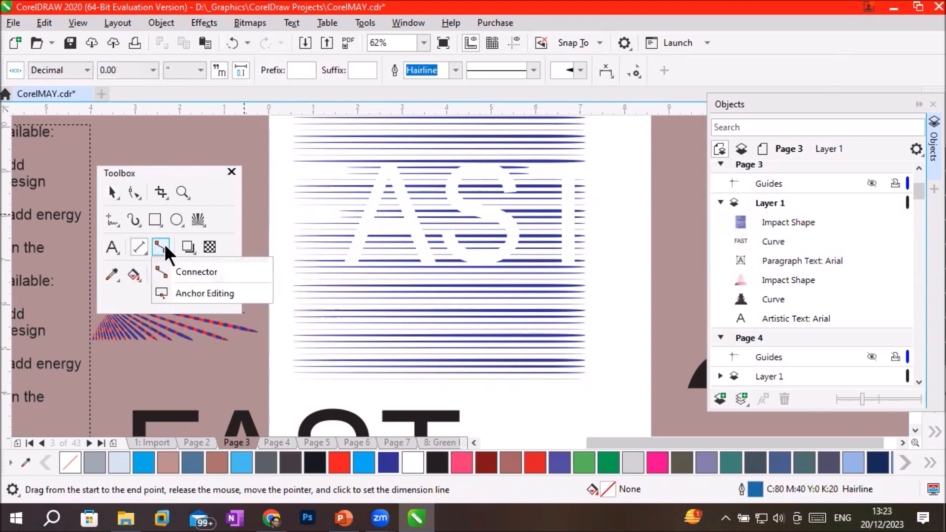
pyautogui.click(135, 248)
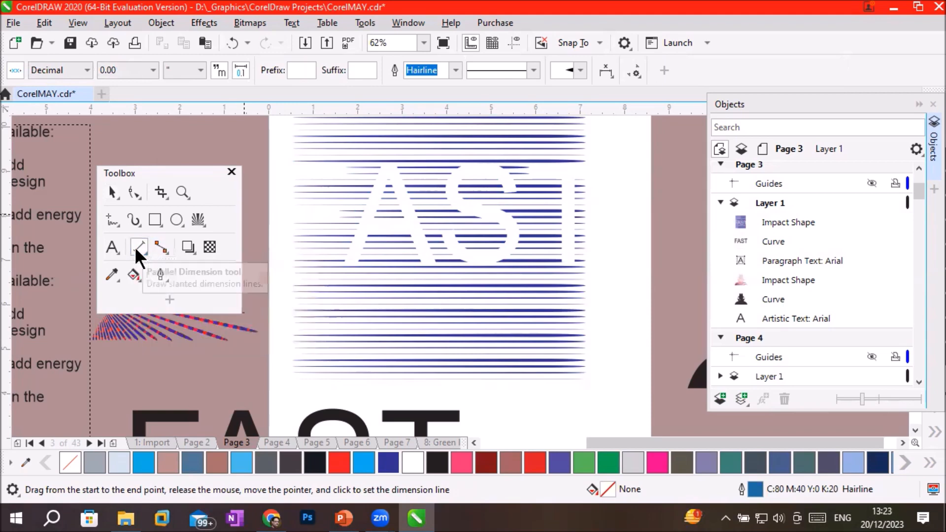
# Insert a new blank page directly after Page 3 for the dimension tool demonstration.
pyautogui.scroll(-4, 416, 297)
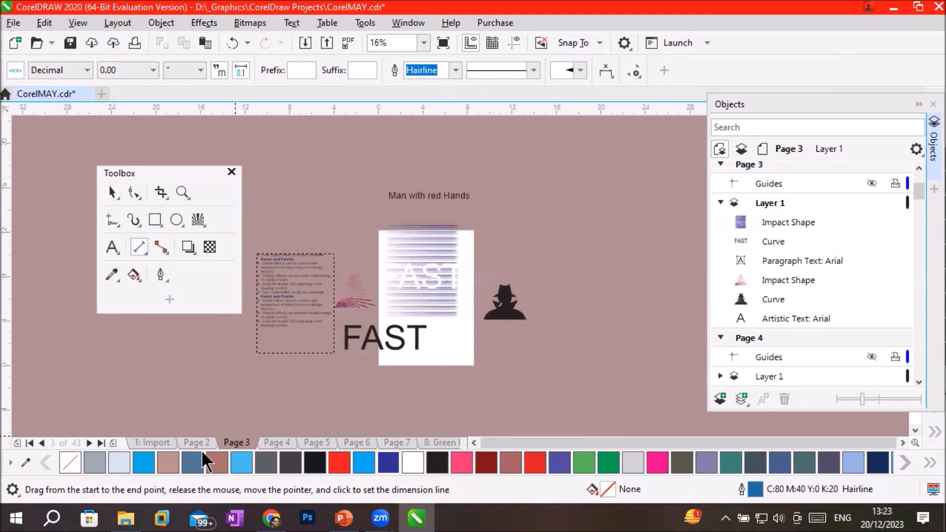
pyautogui.click(116, 443)
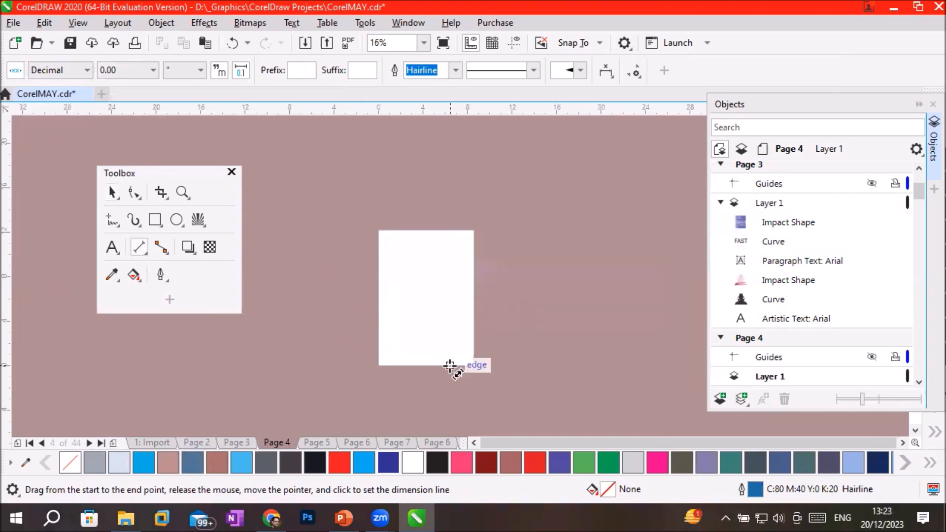
pyautogui.scroll(2, 449, 365)
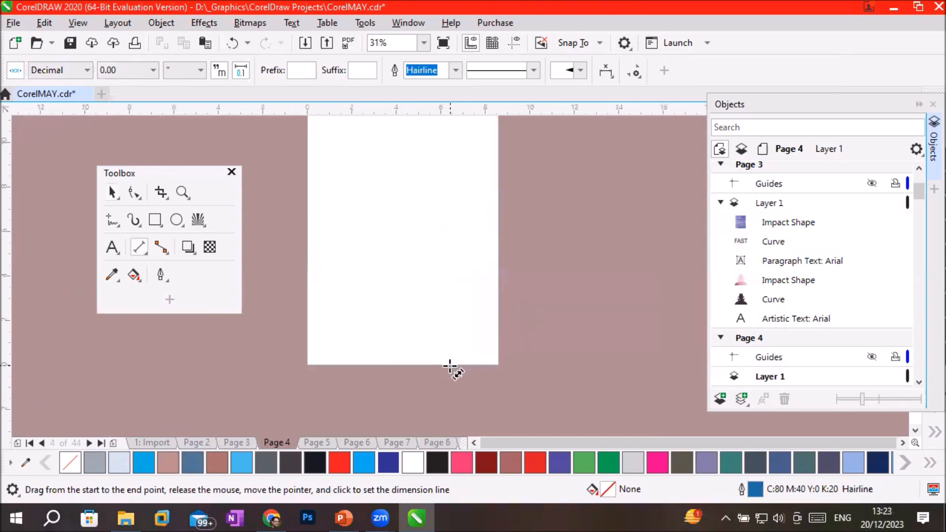
pyautogui.click(139, 248)
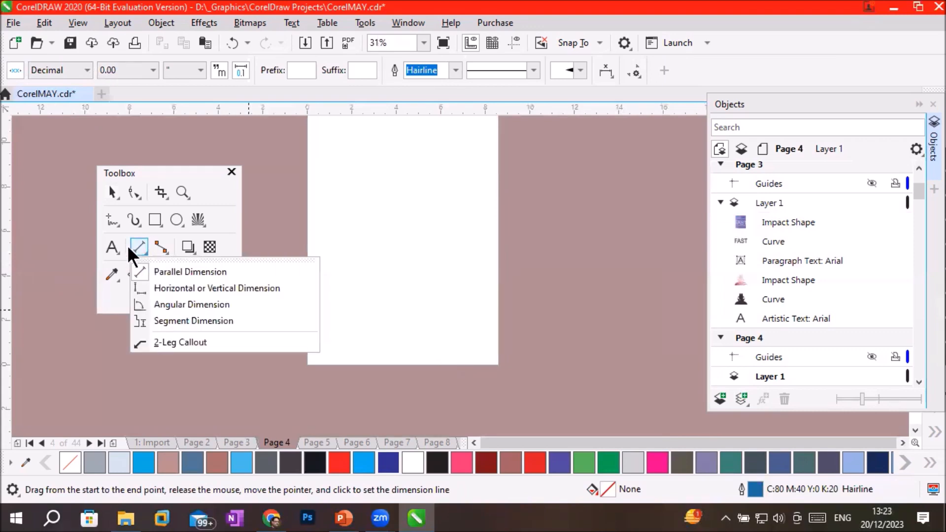
pyautogui.moveTo(159, 248)
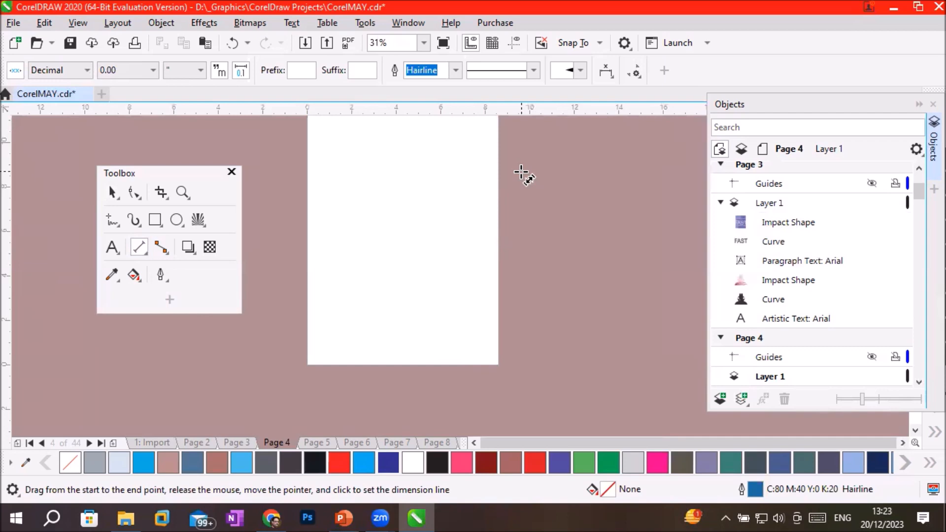
pyautogui.click(138, 246)
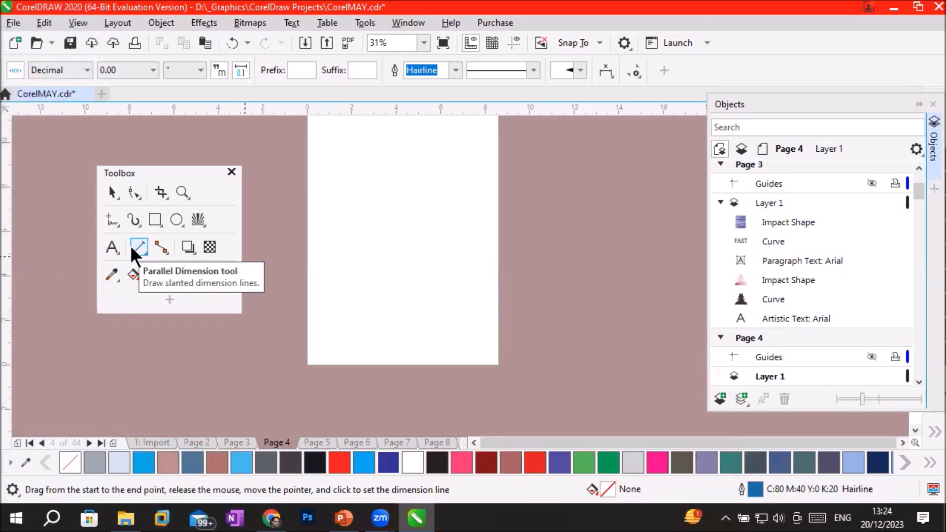
# Try a rectangle about 5.07 by 4.9 inches in the middle of Page 4 and delete it.
pyautogui.click(154, 219)
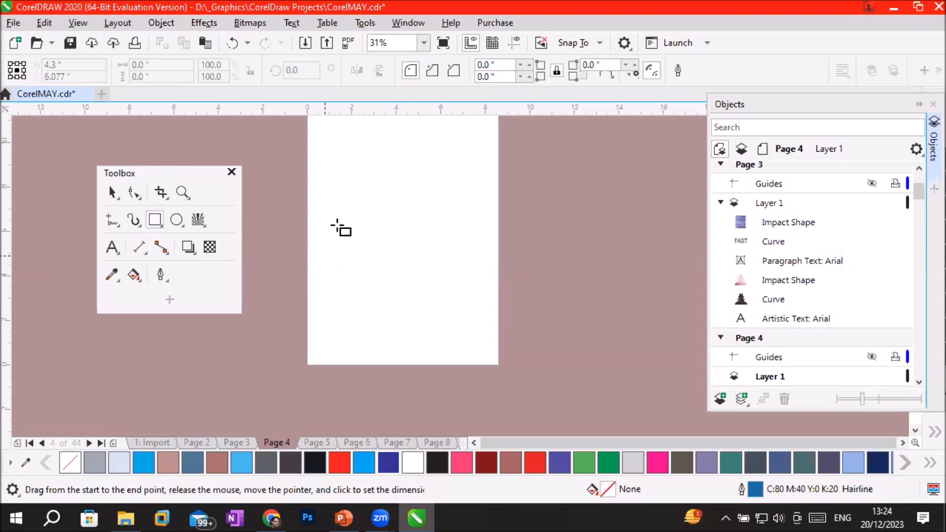
pyautogui.moveTo(347, 190); pyautogui.dragTo(461, 299)
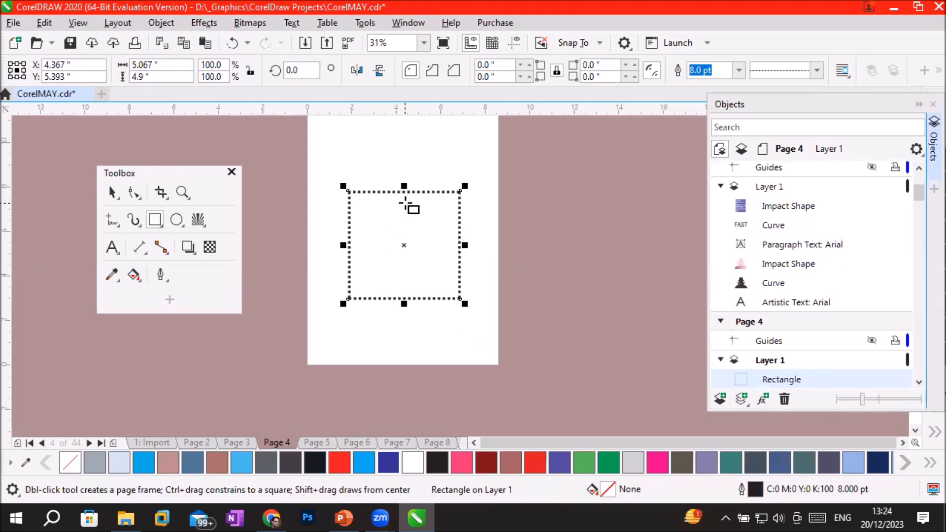
pyautogui.scroll(2, 408, 201)
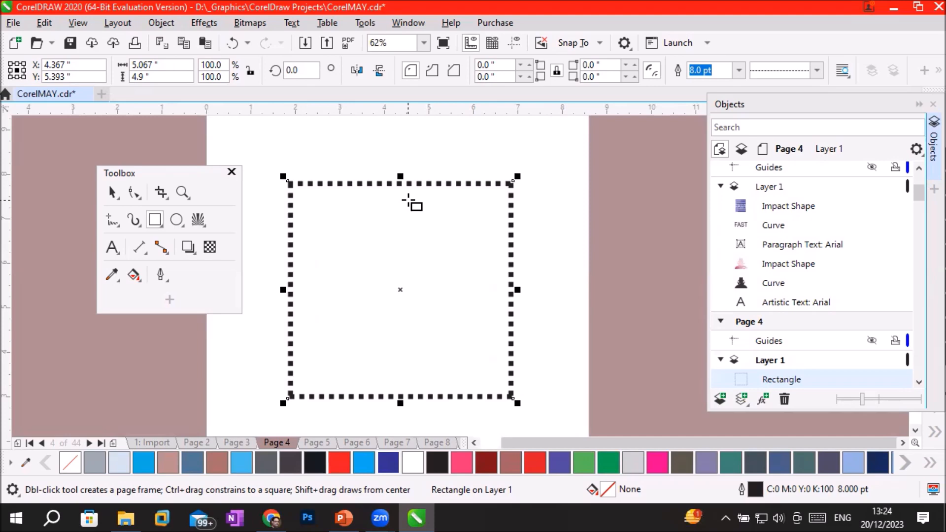
pyautogui.press('Delete')
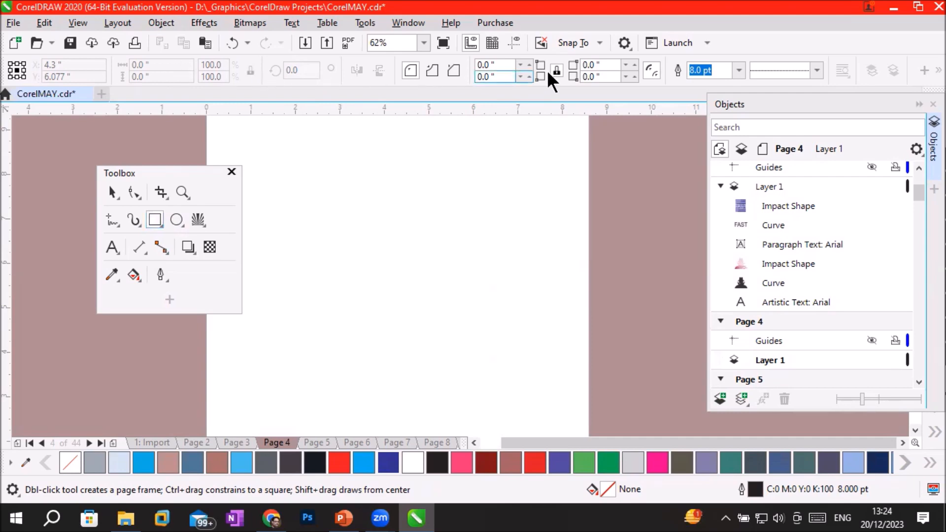
# Make a solid line the default outline style for graphics and draw a rectangle about 5.05 by 3.53 inches on Page 4.
pyautogui.click(817, 69)
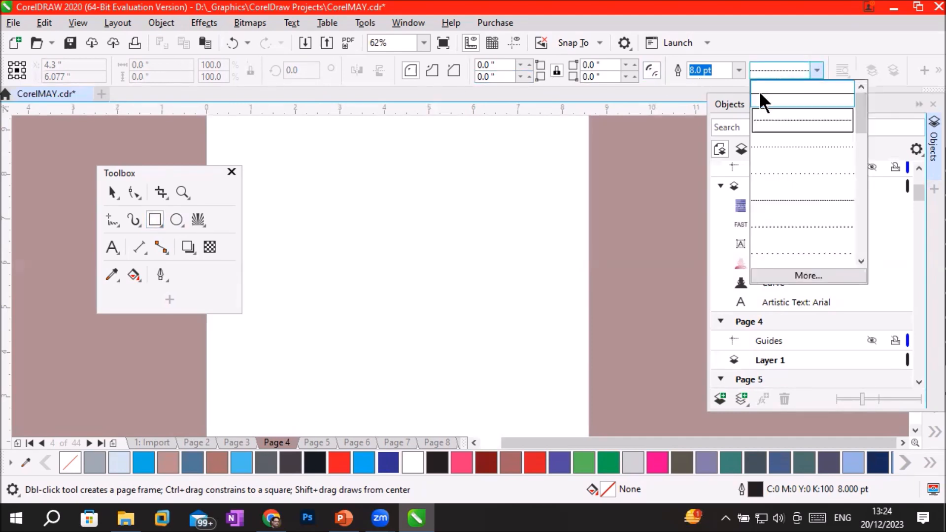
pyautogui.click(784, 95)
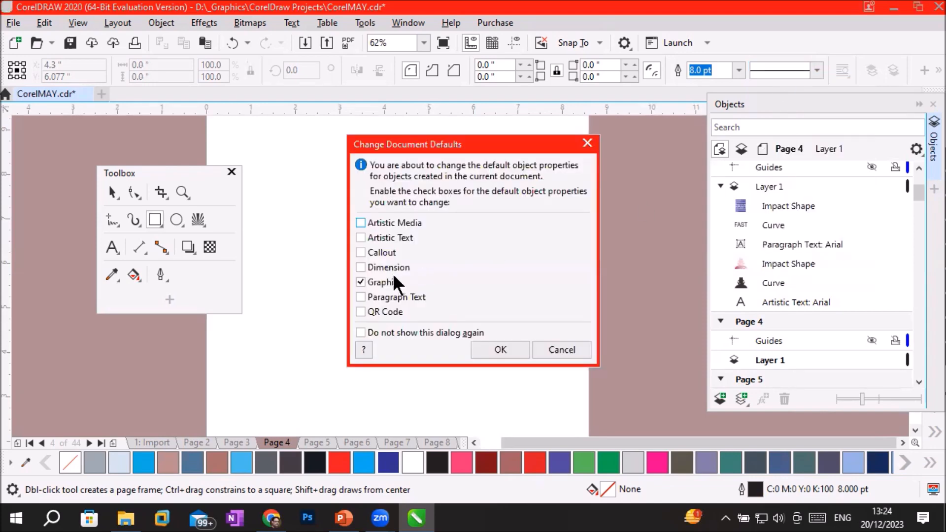
pyautogui.click(501, 350)
pyautogui.moveTo(303, 171); pyautogui.dragTo(528, 327)
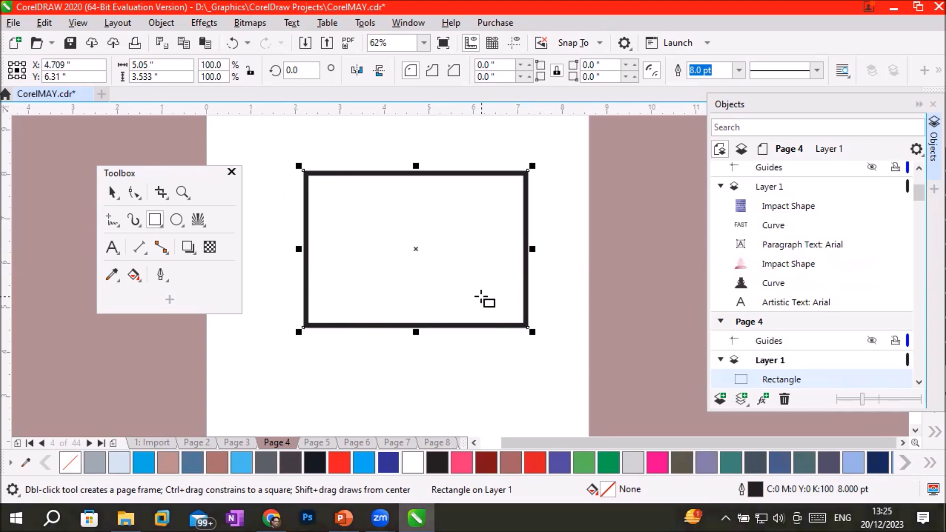
# Add a parallel dimension for the rectangle's width, placing its line just above the top edge.
pyautogui.click(138, 247)
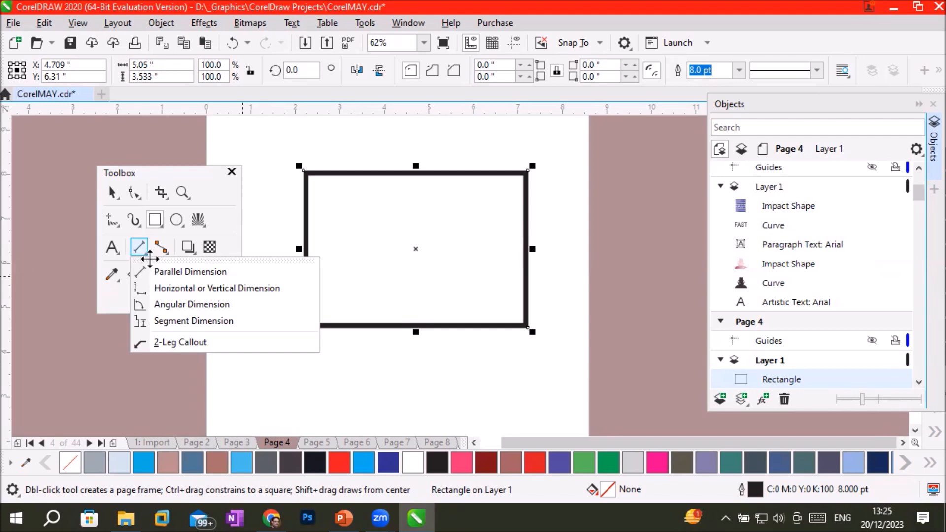
pyautogui.click(165, 270)
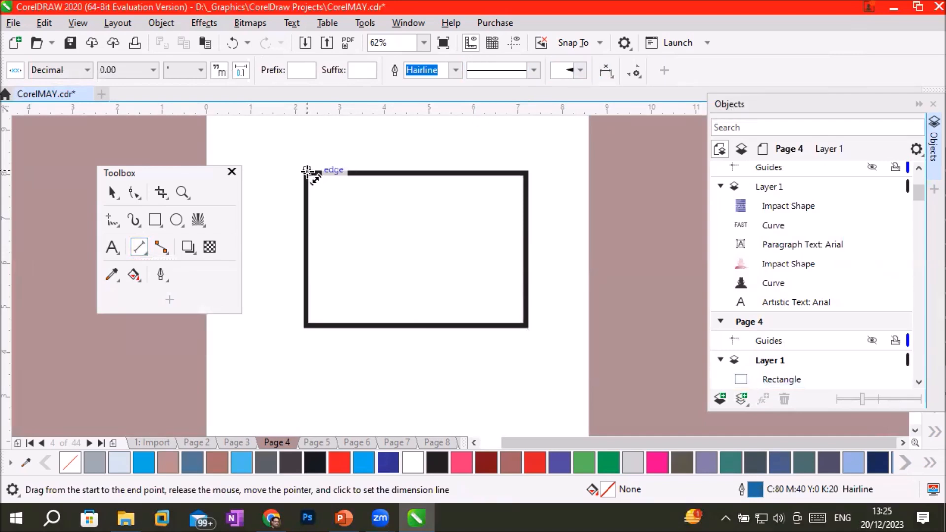
pyautogui.moveTo(306, 171); pyautogui.dragTo(527, 170)
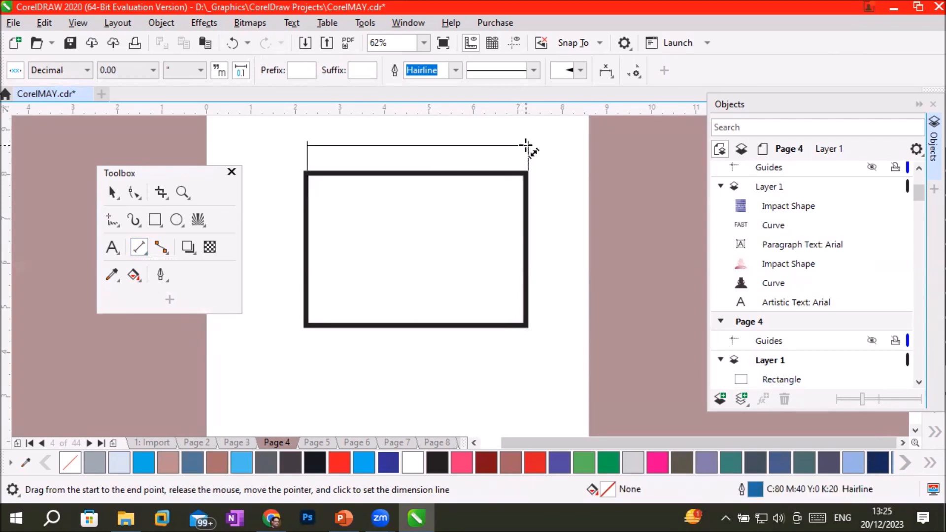
pyautogui.click(526, 146)
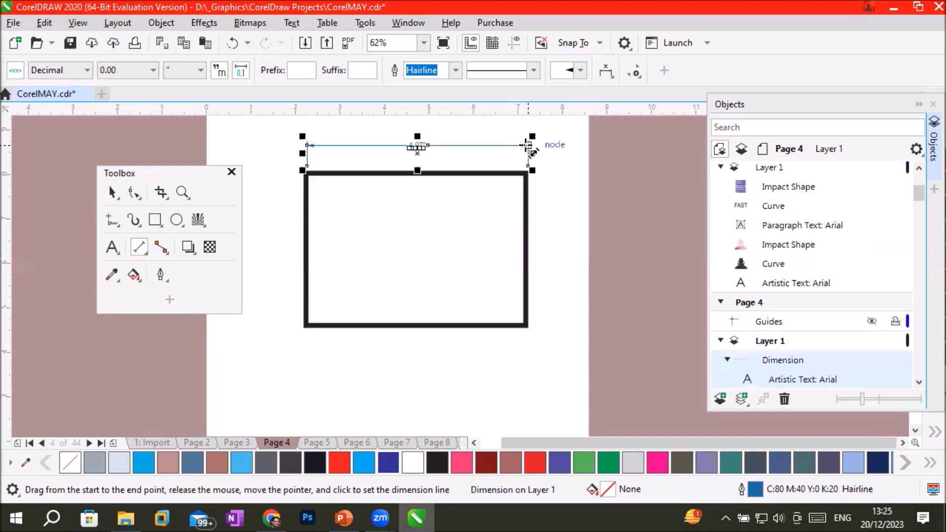
pyautogui.scroll(2, 428, 152)
pyautogui.scroll(4, 405, 138)
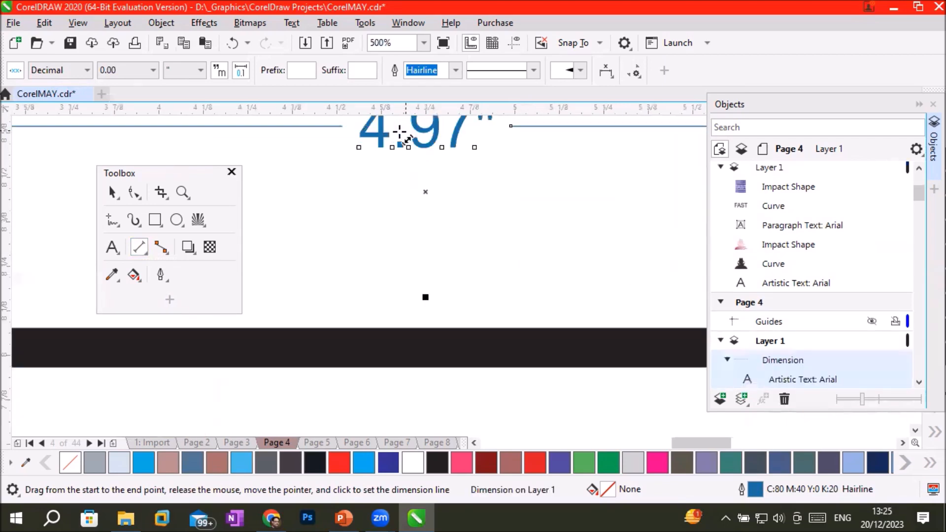
# Close the Objects docker and inspect the width dimension's label above the rectangle.
pyautogui.click(919, 105)
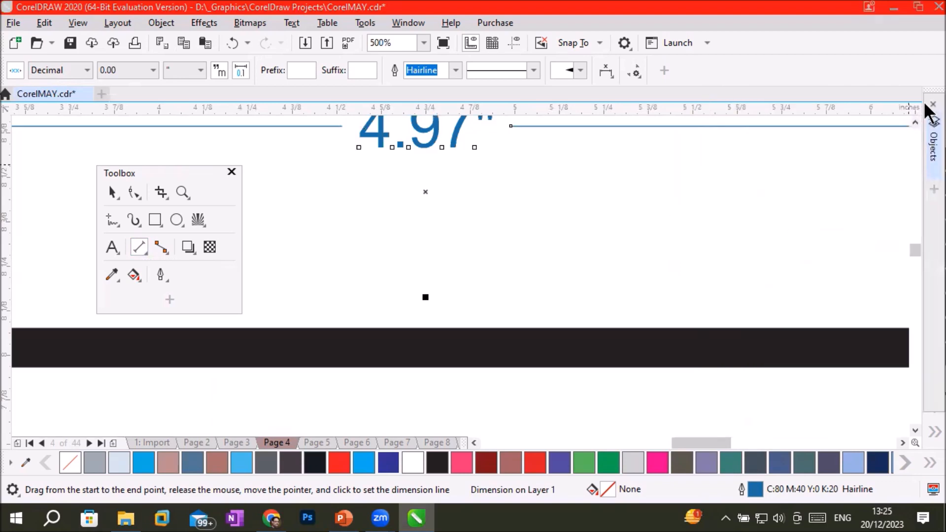
pyautogui.click(929, 102)
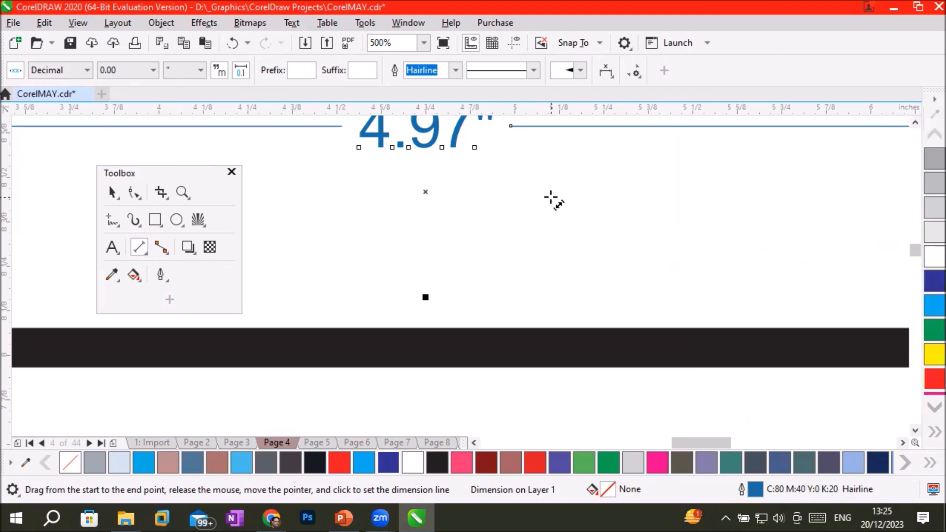
pyautogui.scroll(-1, 553, 199)
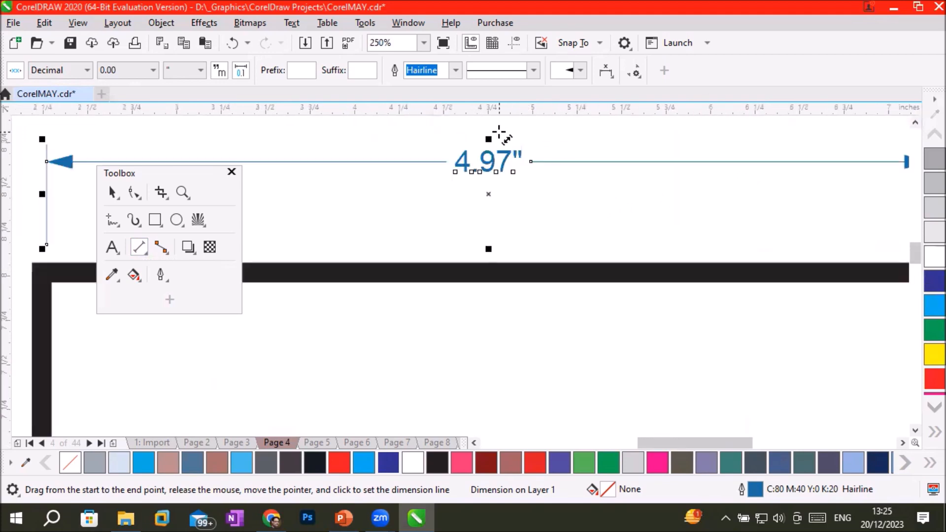
pyautogui.scroll(1, 499, 133)
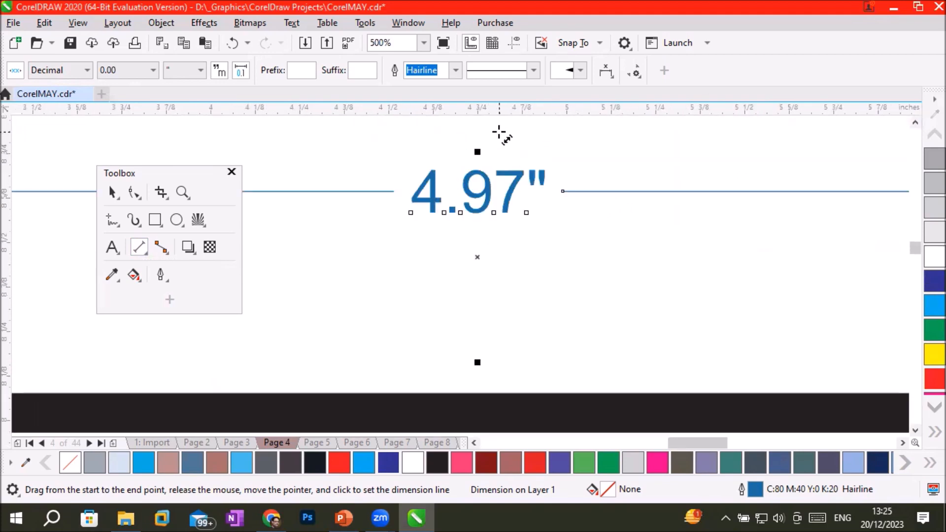
pyautogui.scroll(-3, 517, 268)
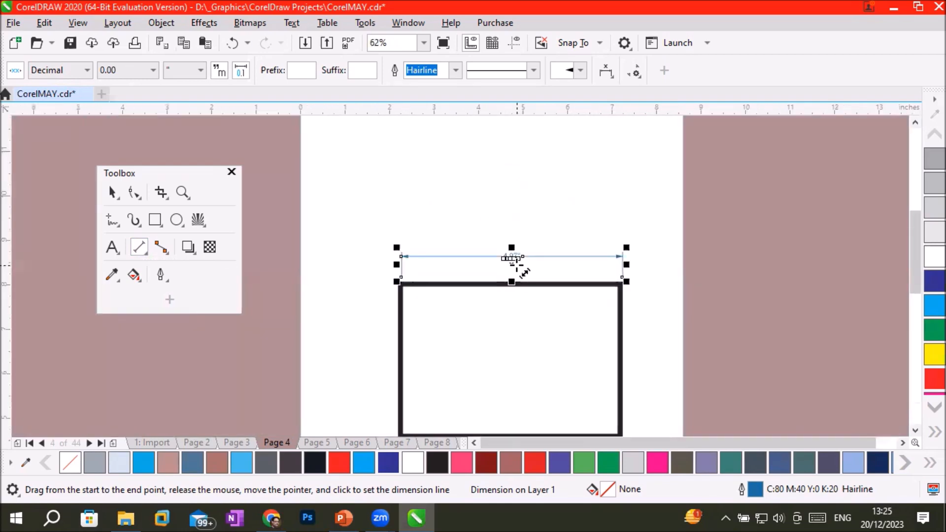
pyautogui.click(914, 430)
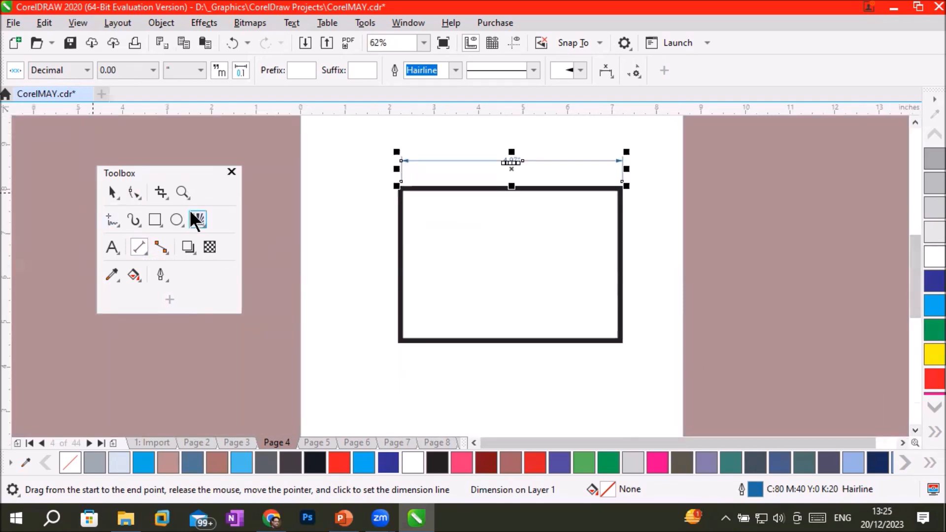
# Add a parallel dimension for the rectangle's height outside its right edge and inspect its label up close.
pyautogui.click(133, 247)
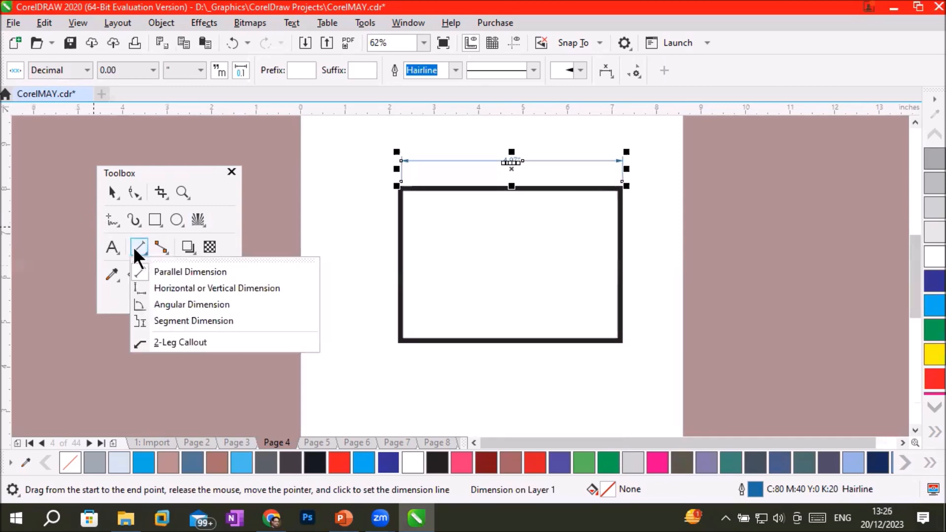
pyautogui.click(157, 270)
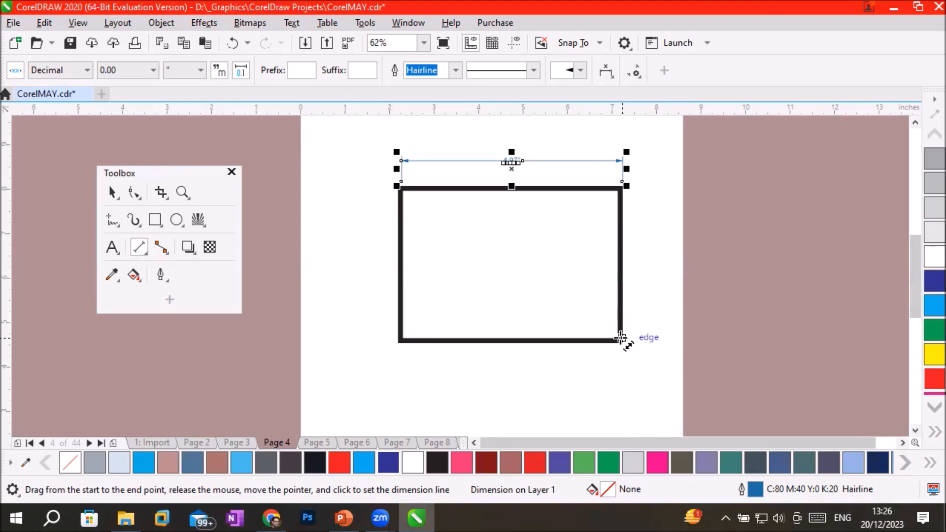
pyautogui.moveTo(620, 337); pyautogui.dragTo(617, 187)
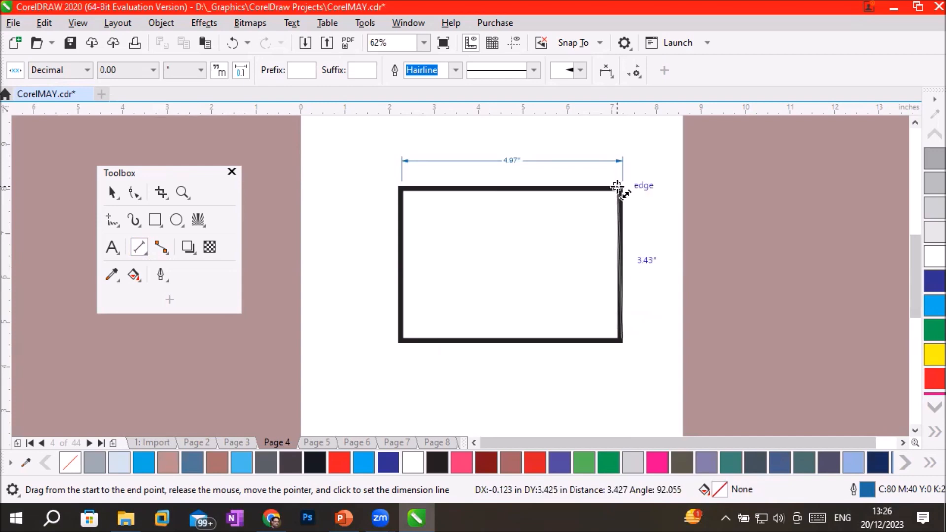
pyautogui.moveTo(617, 187); pyautogui.dragTo(620, 189)
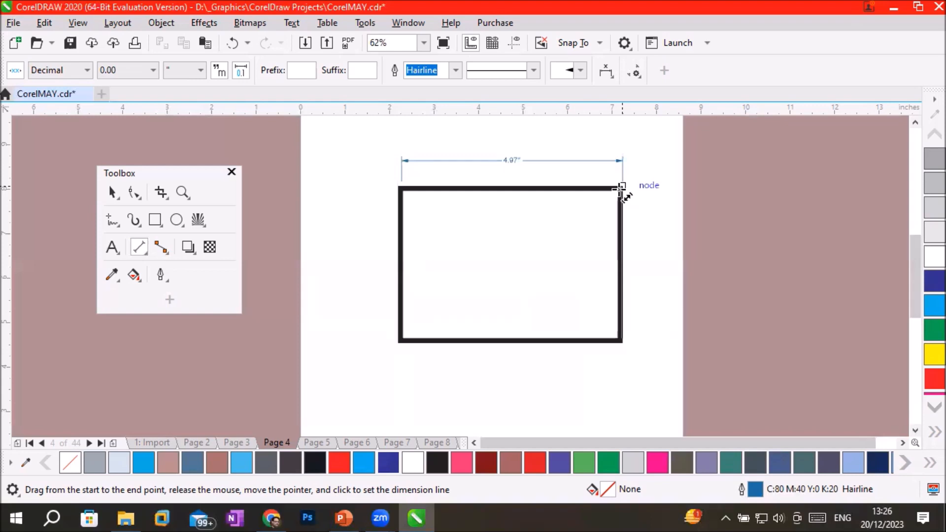
pyautogui.moveTo(621, 188); pyautogui.dragTo(622, 340)
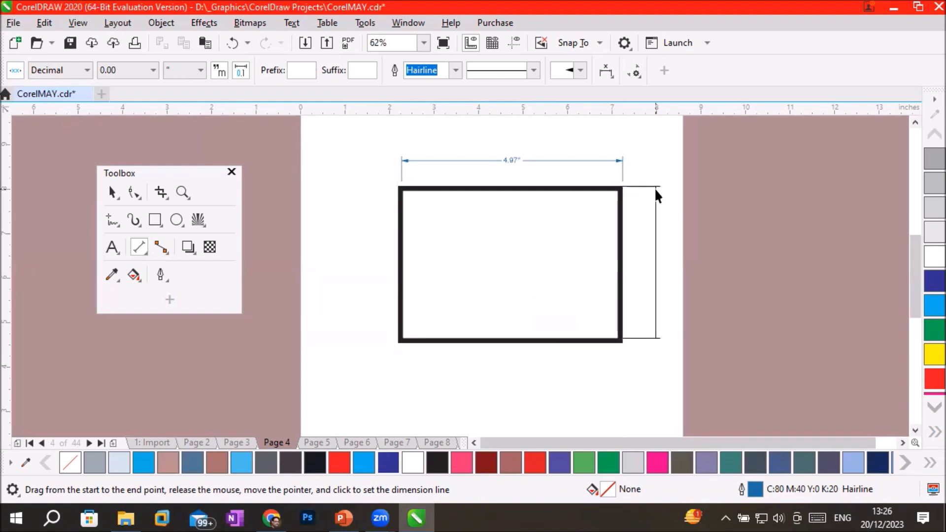
pyautogui.click(661, 262)
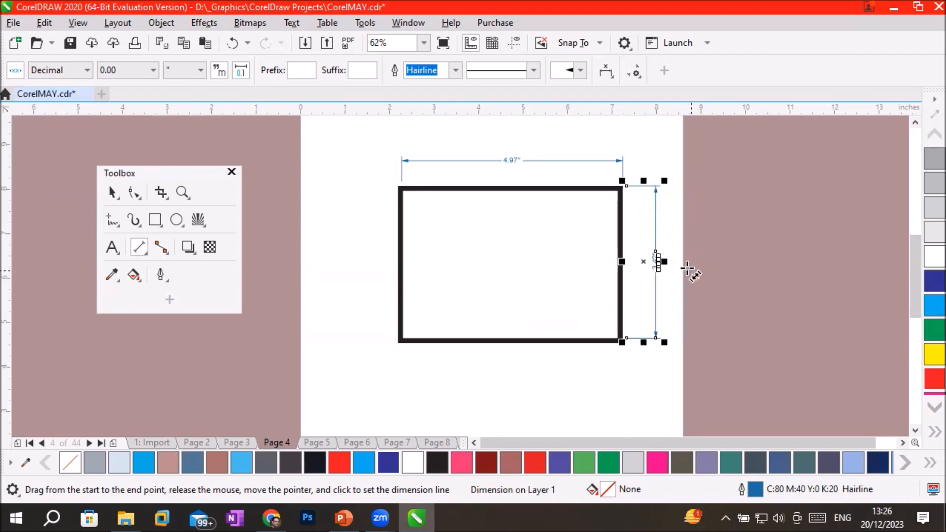
pyautogui.scroll(3, 661, 258)
pyautogui.scroll(1, 670, 276)
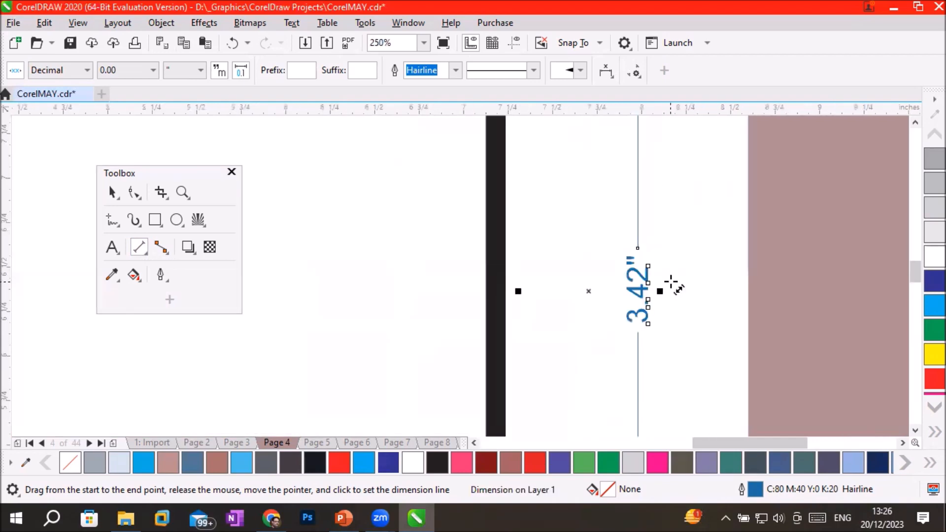
pyautogui.scroll(2, 671, 282)
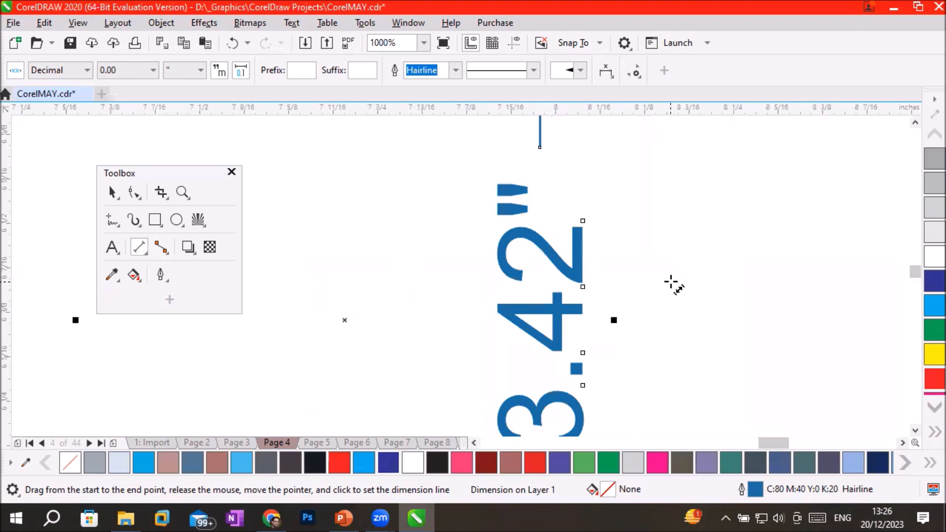
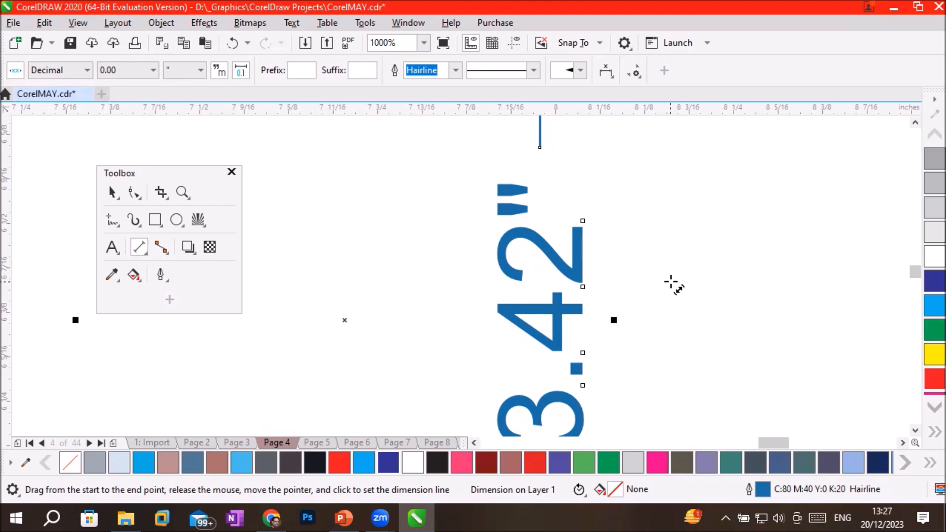
# Move the dimensioned rectangle off the page onto the left pasteboard and the floating Toolbox onto the right pasteboard.
pyautogui.scroll(-6, 671, 283)
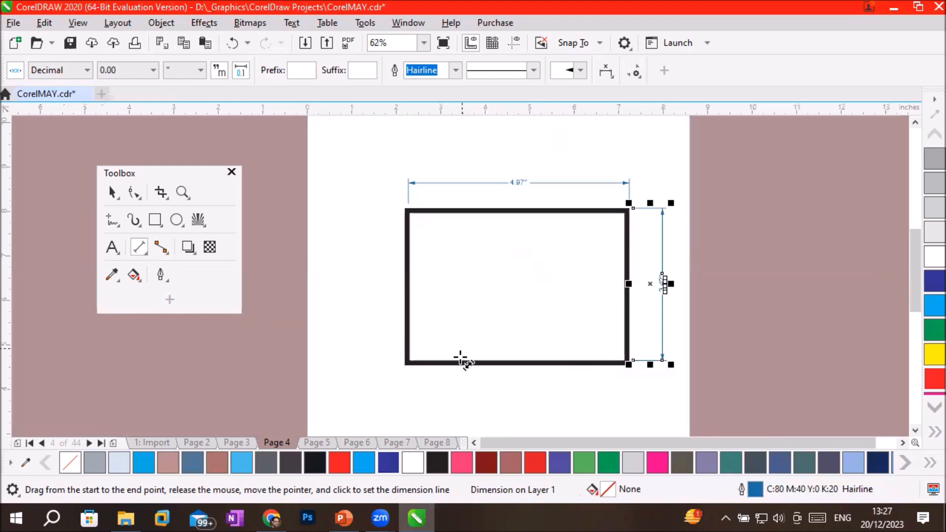
pyautogui.click(117, 194)
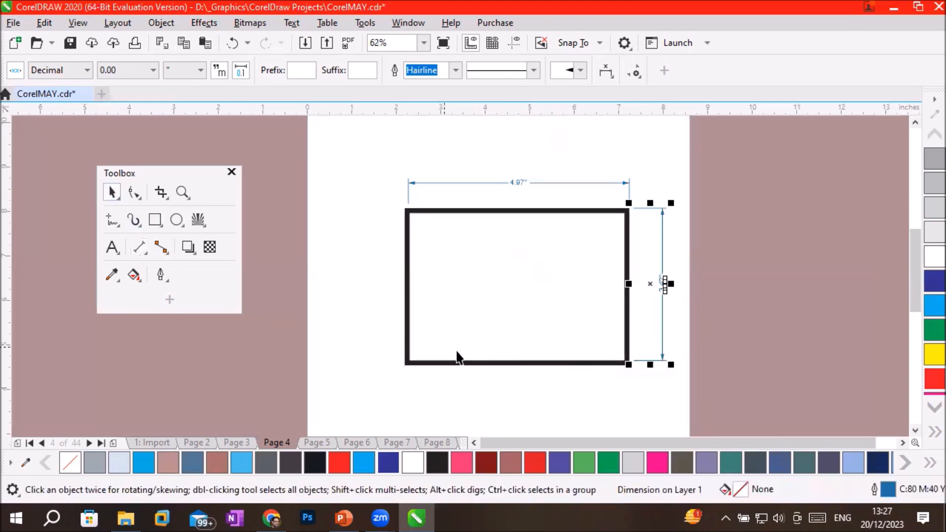
pyautogui.moveTo(477, 364); pyautogui.dragTo(149, 364)
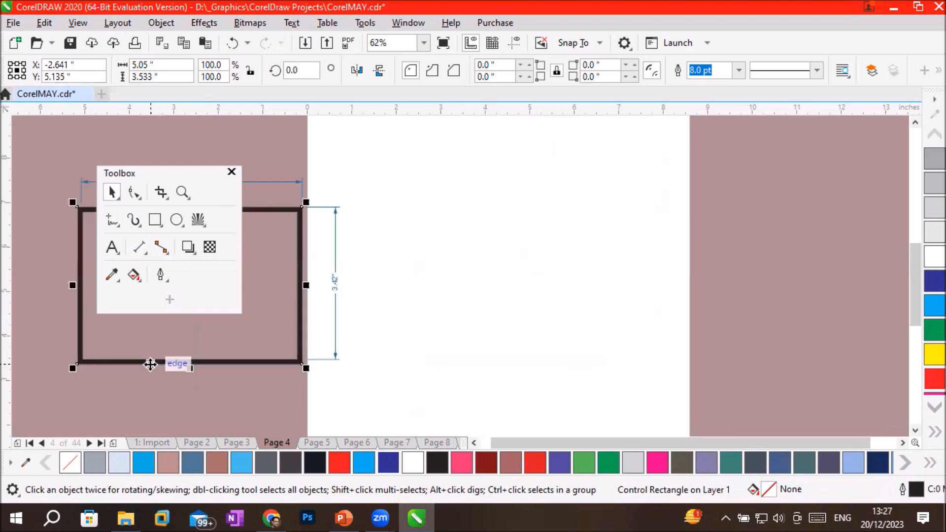
pyautogui.moveTo(149, 169); pyautogui.dragTo(761, 170)
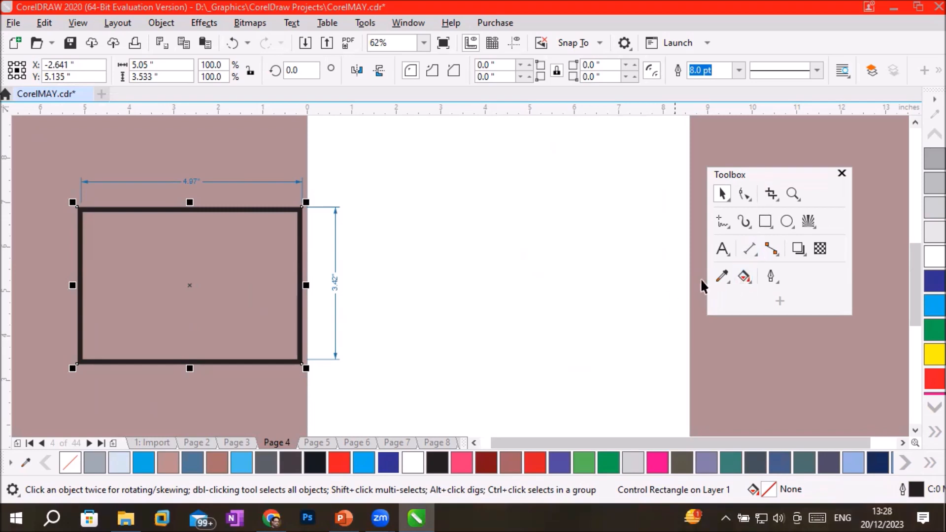
# Draw a circle about 3.07 by 3.13 inches on the page and add a parallel dimension for its height outside its right side.
pyautogui.click(784, 224)
pyautogui.moveTo(453, 203); pyautogui.dragTo(590, 343)
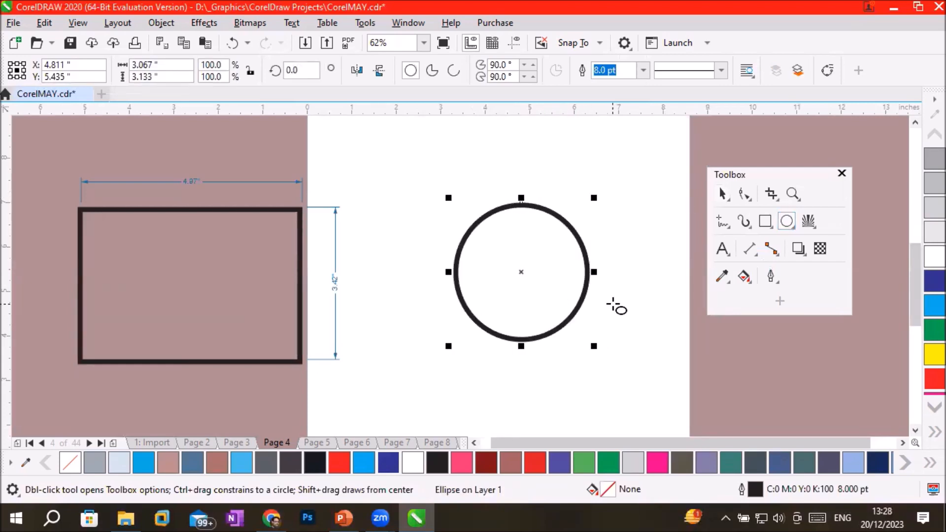
pyautogui.click(746, 242)
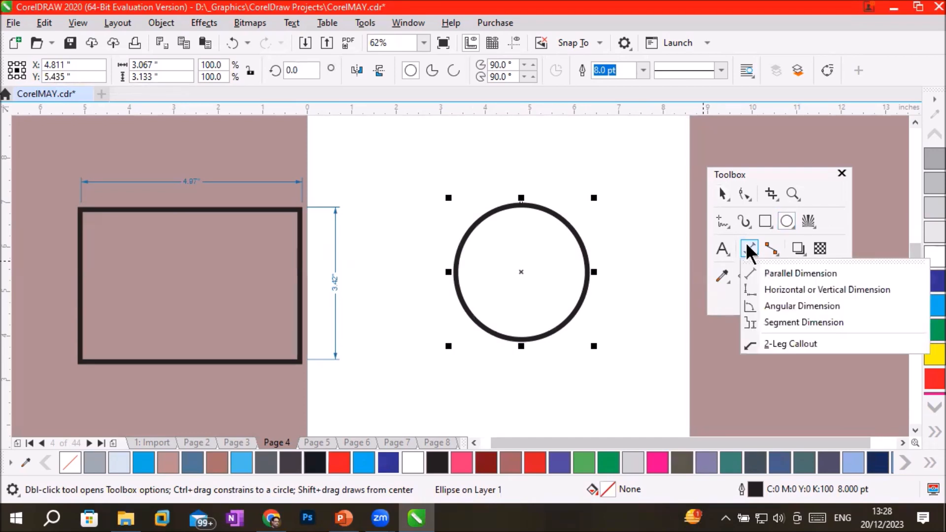
pyautogui.click(779, 274)
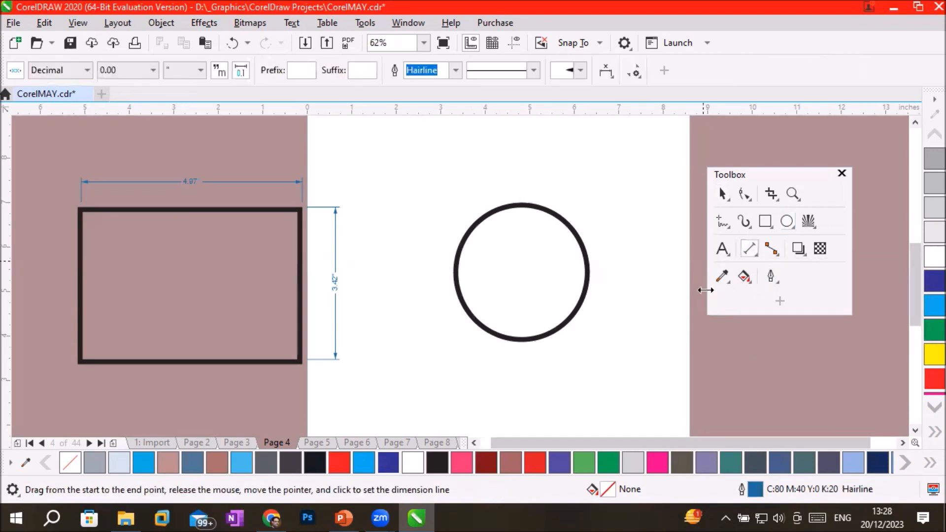
pyautogui.moveTo(523, 340); pyautogui.dragTo(520, 204)
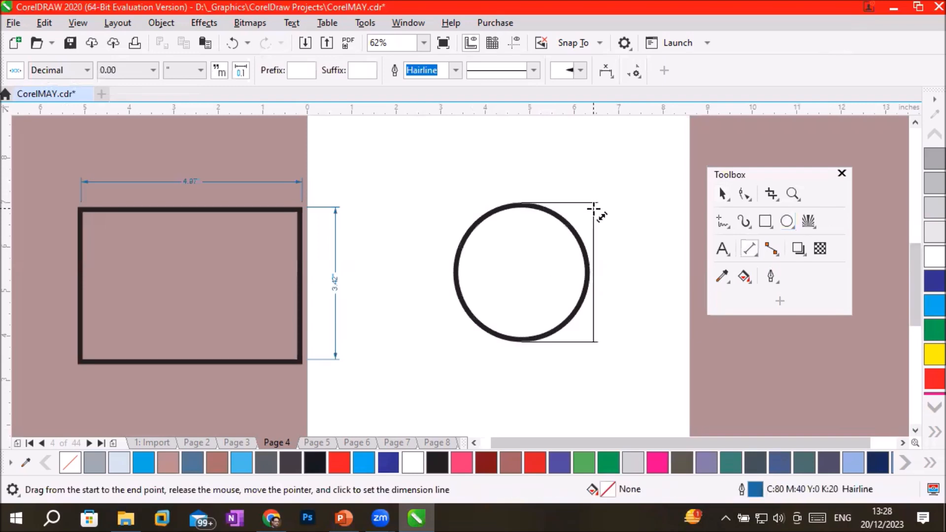
pyautogui.click(629, 269)
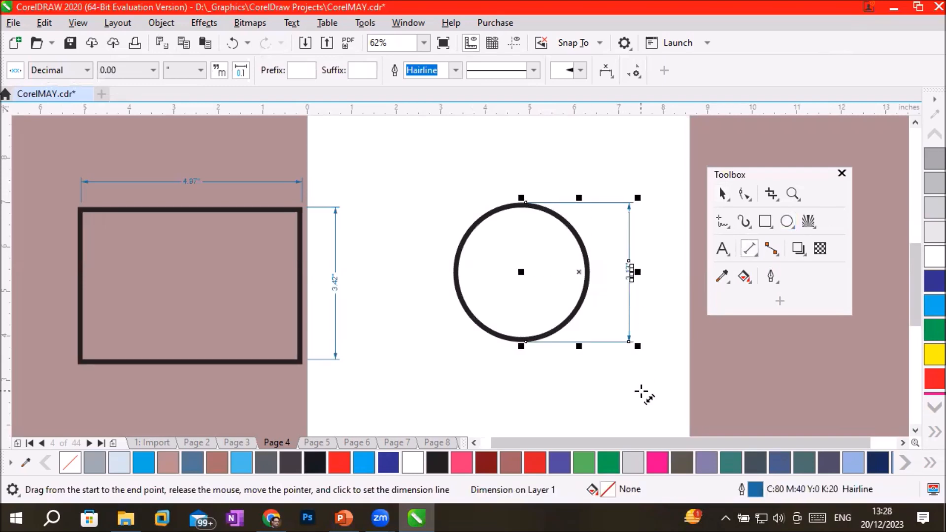
pyautogui.scroll(2, 648, 283)
pyautogui.scroll(6, 640, 269)
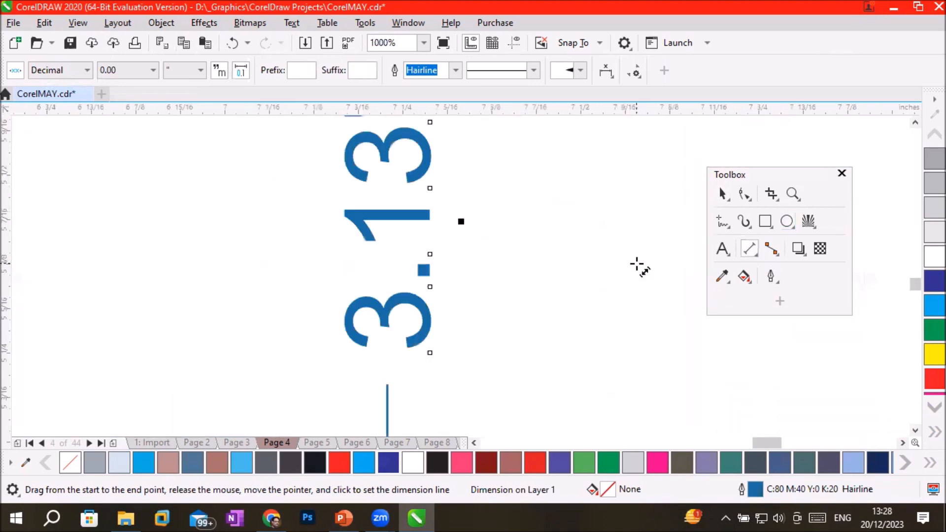
# Add a parallel dimension between the circle's left and top quadrants, placing its slanted line outside the upper-left arc.
pyautogui.scroll(-8, 640, 268)
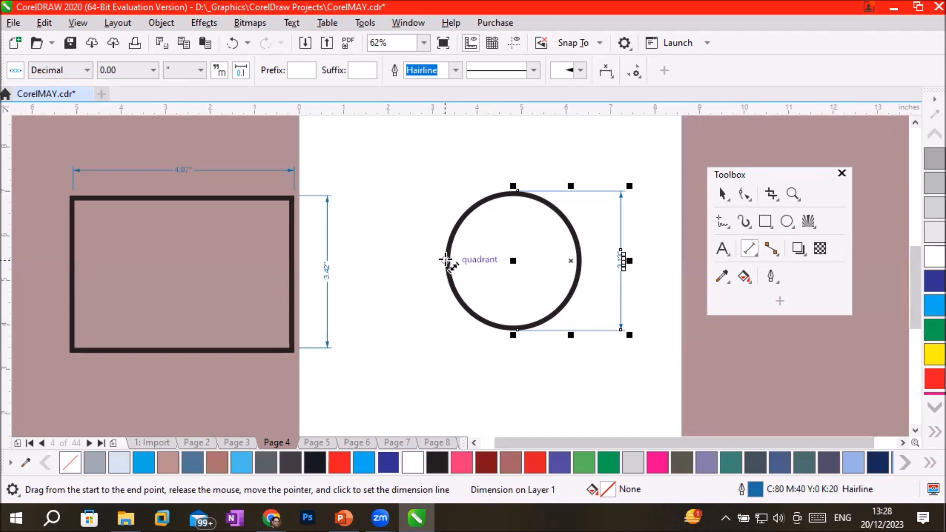
pyautogui.moveTo(446, 260); pyautogui.dragTo(517, 192)
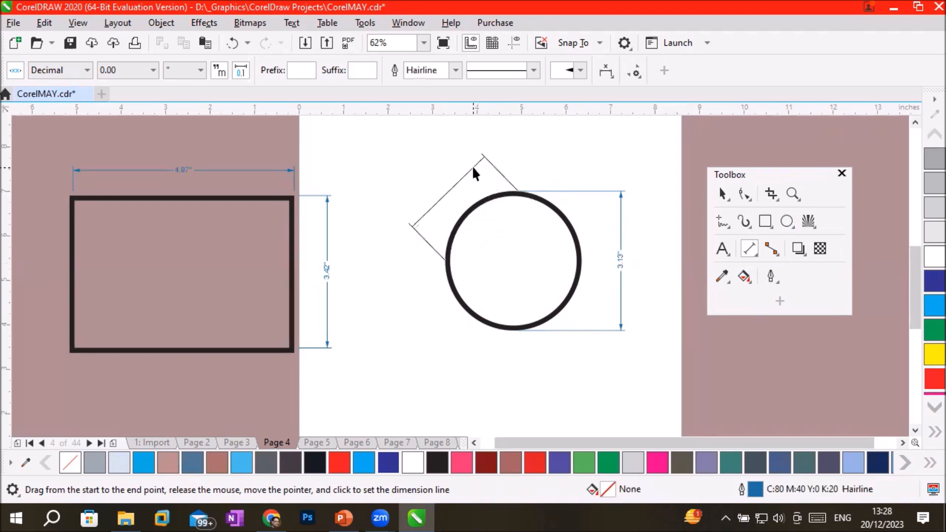
pyautogui.click(472, 166)
pyautogui.scroll(3, 473, 197)
pyautogui.scroll(-3, 474, 197)
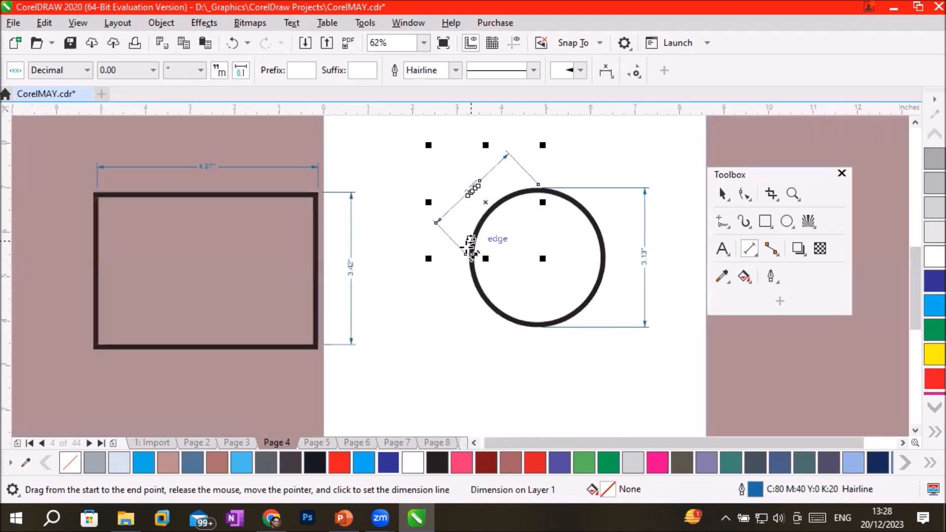
# Add parallel dimensions for a chord across the circle's lower part, placed below it, and for the circle's full width, placed inside it.
pyautogui.moveTo(485, 296); pyautogui.dragTo(584, 306)
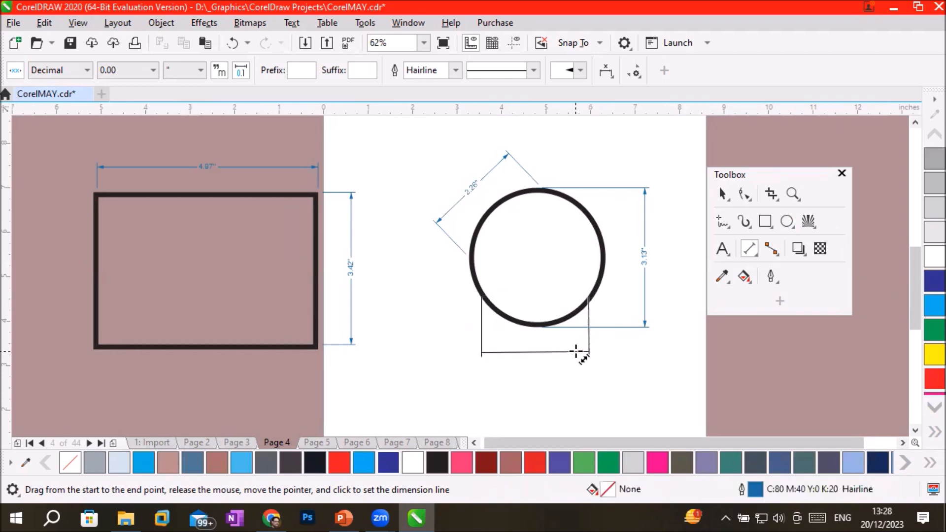
pyautogui.click(575, 352)
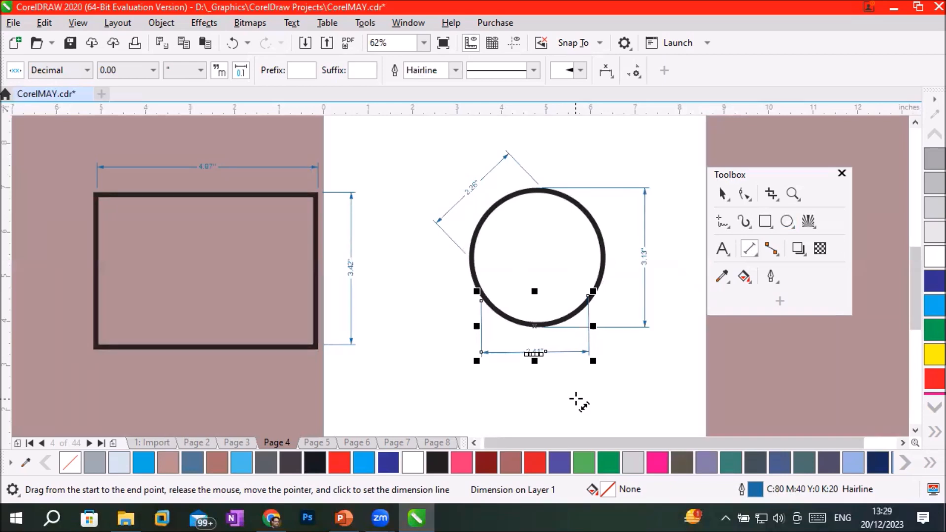
pyautogui.moveTo(471, 256); pyautogui.dragTo(604, 251)
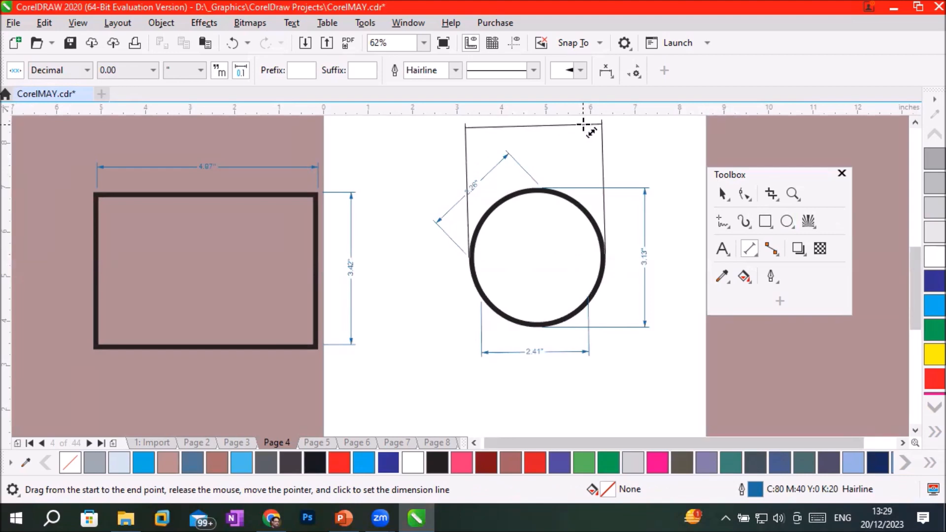
pyautogui.click(573, 239)
pyautogui.scroll(4, 568, 243)
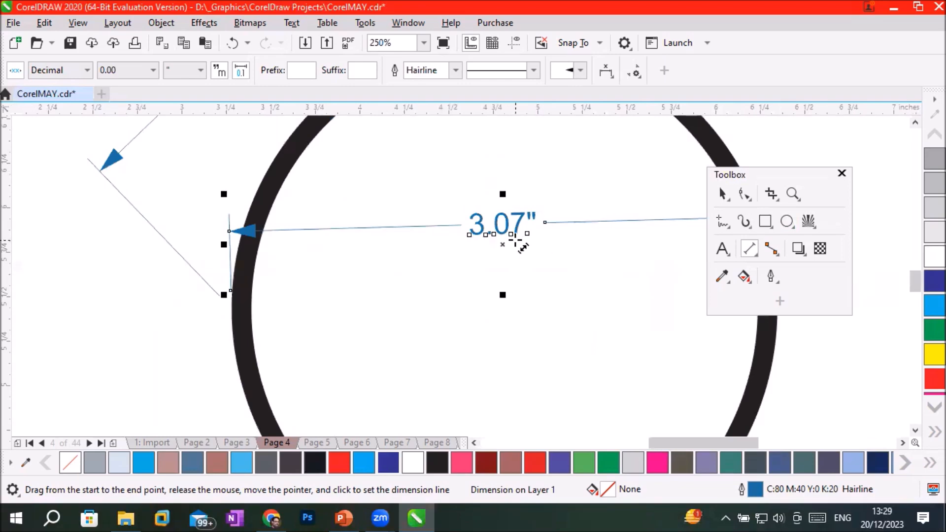
pyautogui.scroll(-2, 516, 241)
pyautogui.scroll(-2, 515, 241)
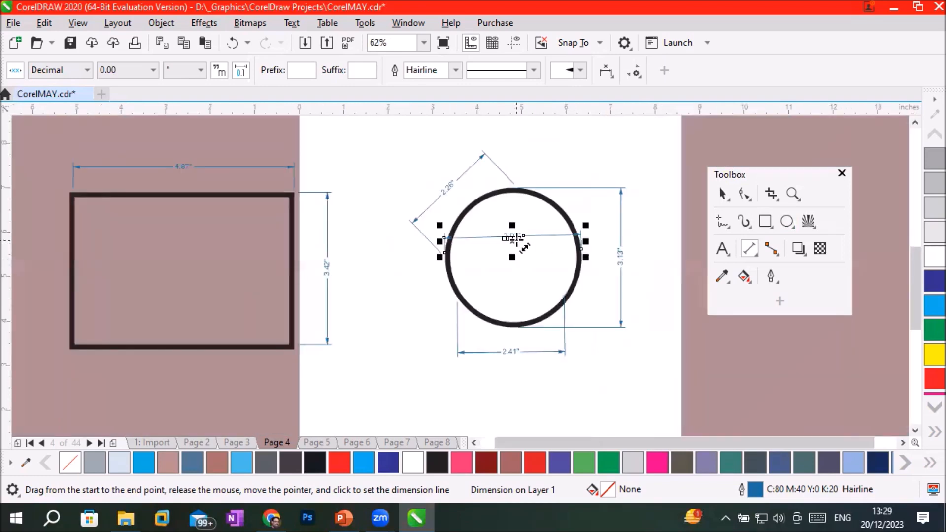
# Move the lower chord's dimension line inside the circle, just beneath the full-width dimension line.
pyautogui.click(722, 195)
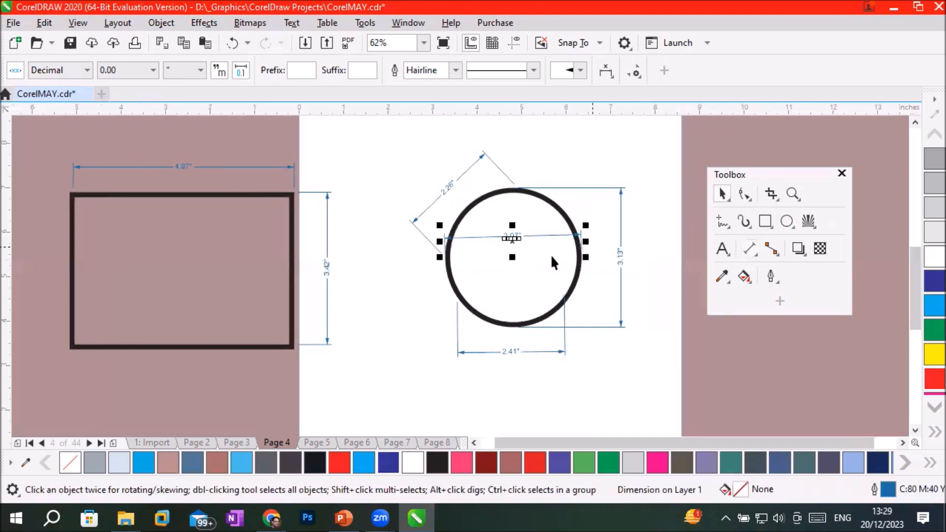
pyautogui.click(517, 336)
pyautogui.moveTo(516, 336); pyautogui.dragTo(383, 392)
pyautogui.hotkey('ctrl', 'z')
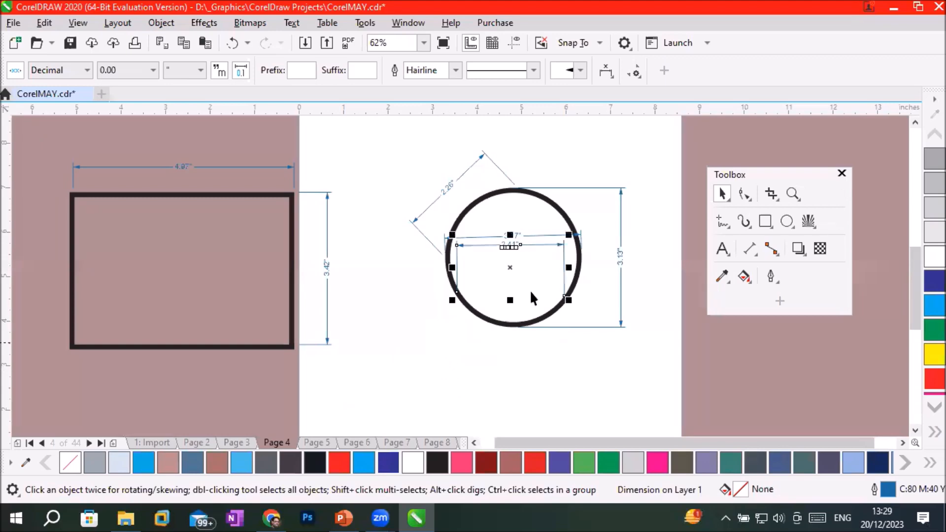
# Try to move the circle off the page onto the lower part of the rectangle, and undo the move.
pyautogui.click(532, 323)
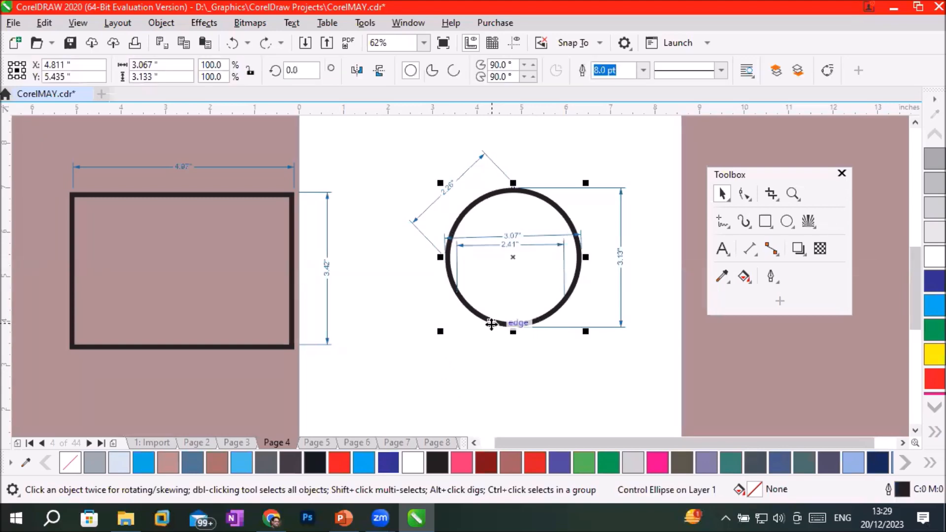
pyautogui.moveTo(490, 322); pyautogui.dragTo(145, 456)
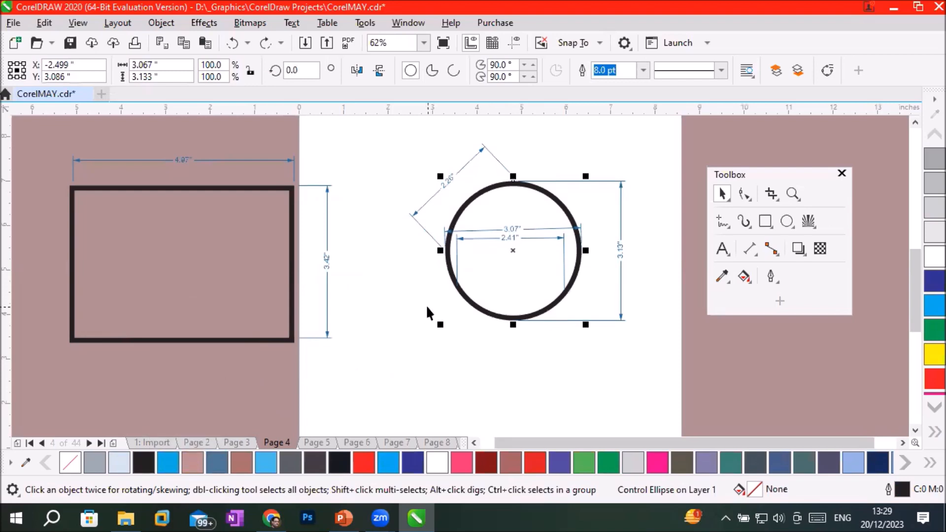
pyautogui.moveTo(464, 295); pyautogui.dragTo(169, 381)
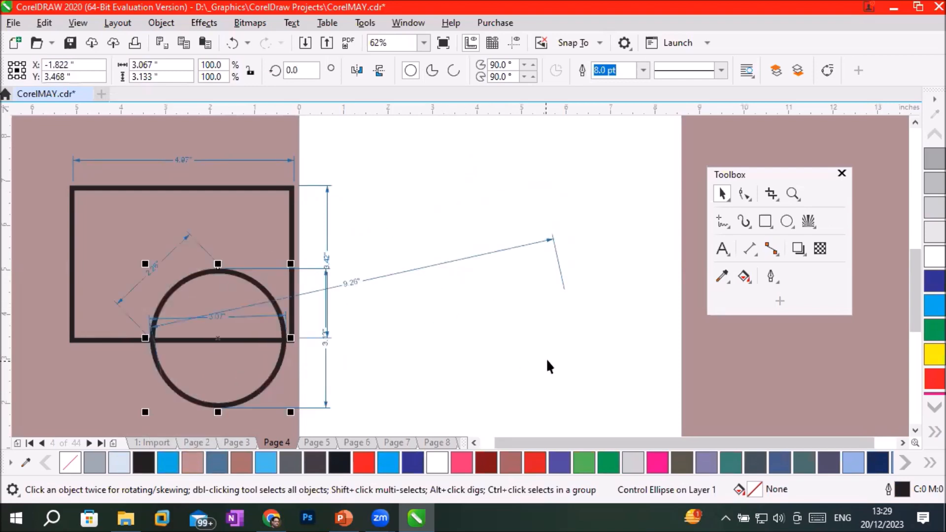
pyautogui.hotkey('ctrl', 'z')
# Move the circle off the page over the rectangle's lower edge and bring the chord dimension's stranded end back to the circle's right side.
pyautogui.click(540, 274)
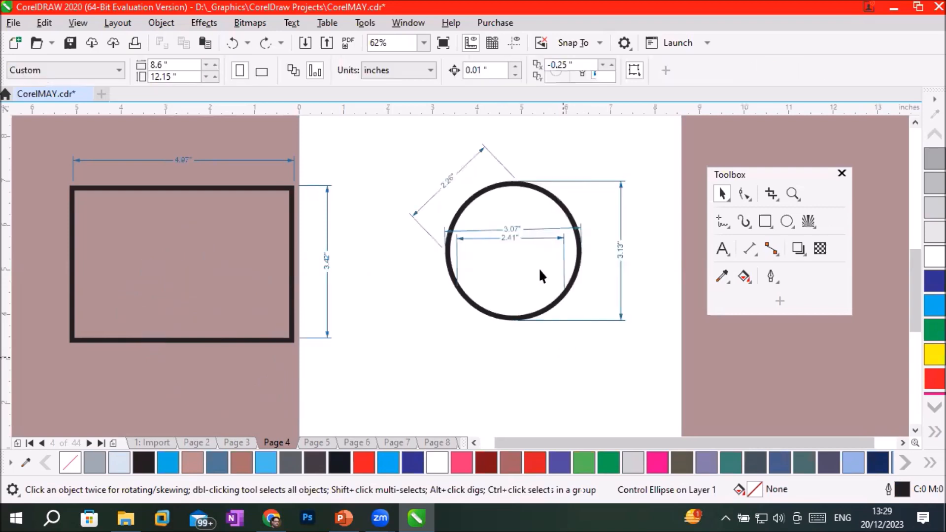
pyautogui.click(479, 309)
pyautogui.moveTo(479, 309); pyautogui.dragTo(148, 410)
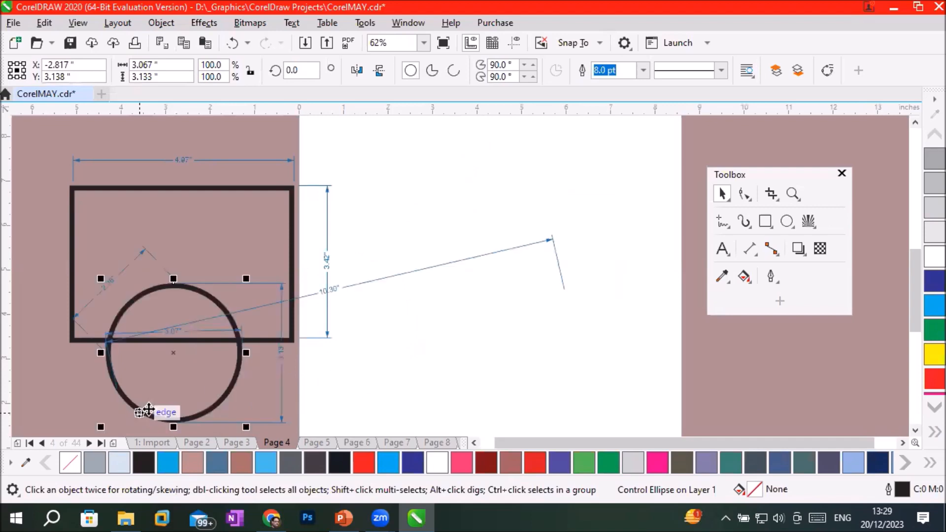
pyautogui.click(559, 262)
pyautogui.moveTo(559, 262); pyautogui.dragTo(249, 333)
pyautogui.press('Escape')
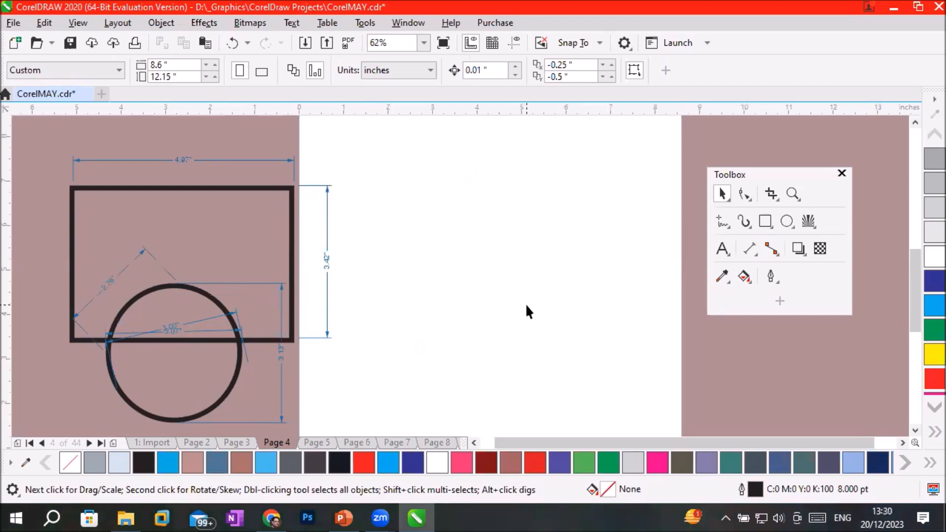
# Draw a rectangle about 4.23 by 2.82 inches in the middle of the emptied page area.
pyautogui.click(765, 221)
pyautogui.moveTo(418, 192); pyautogui.dragTo(558, 258)
pyautogui.moveTo(600, 292); pyautogui.dragTo(606, 316)
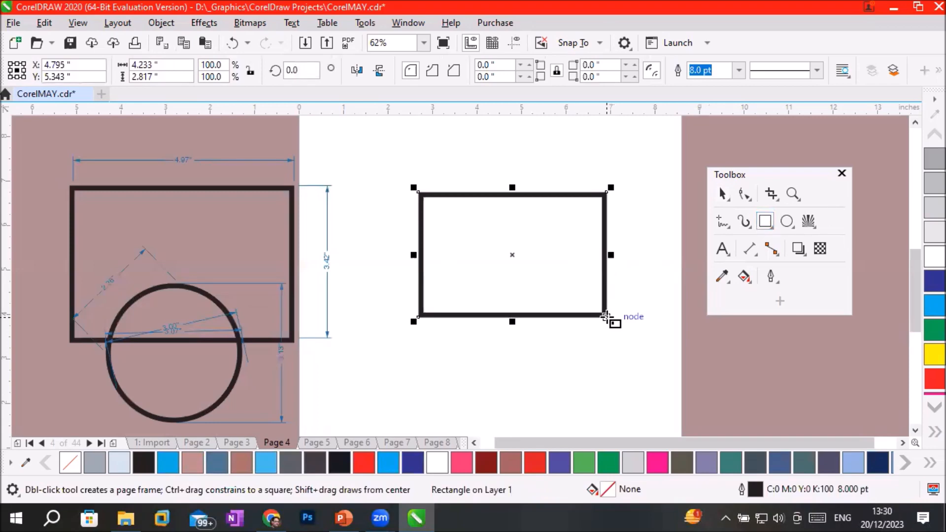
# Convert the new rectangle to curves and move its upper-left node onto the upper-right corner to form a right triangle.
pyautogui.click(743, 193)
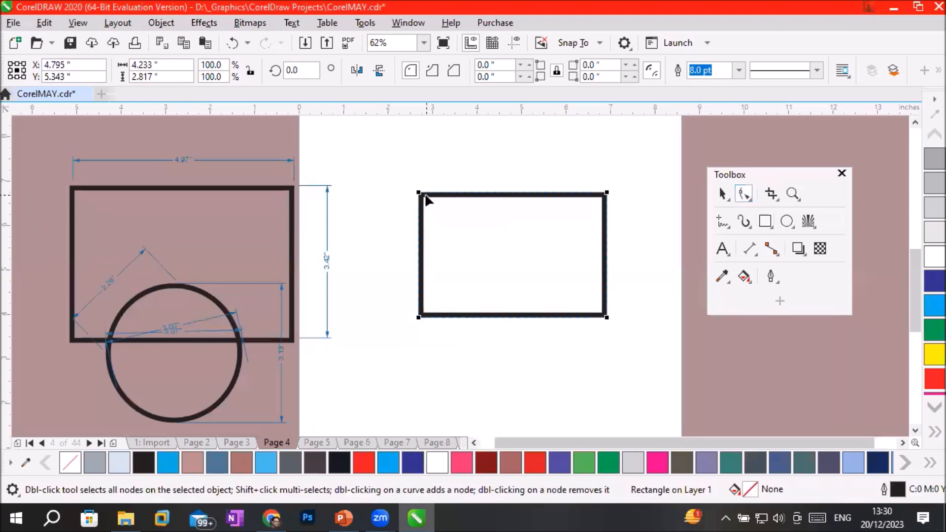
pyautogui.rightClick(431, 195)
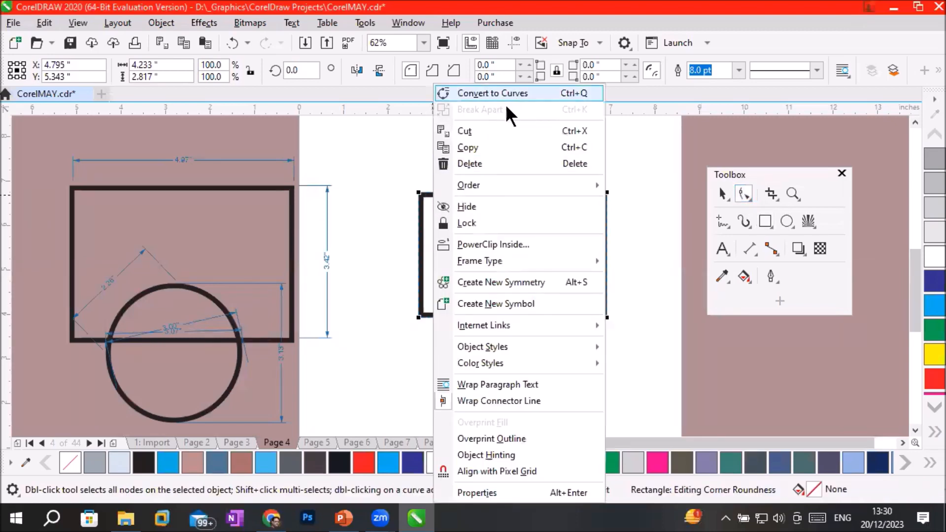
pyautogui.click(509, 91)
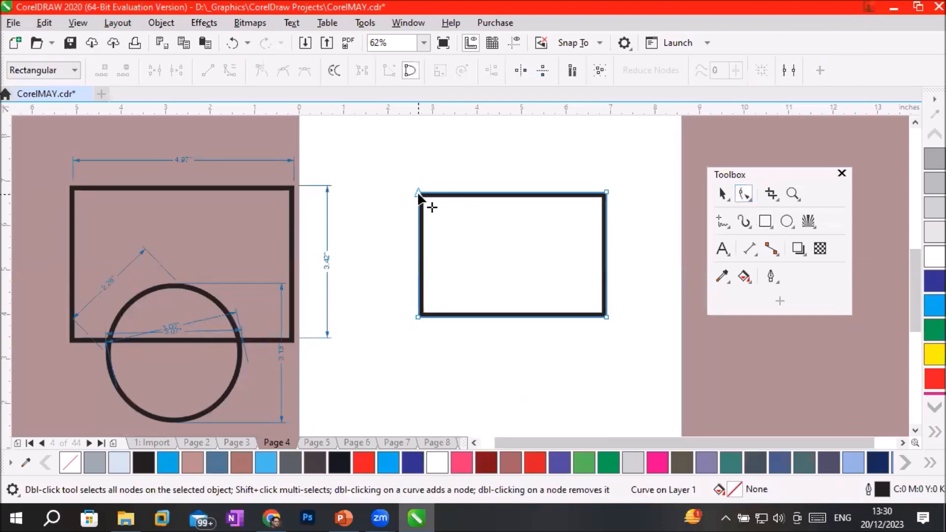
pyautogui.moveTo(418, 193); pyautogui.dragTo(606, 192)
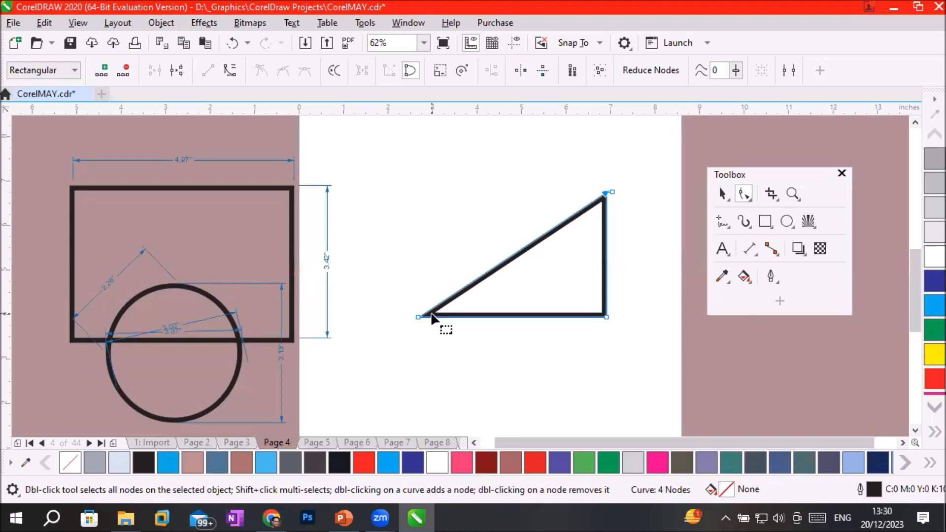
# Add a parallel dimension along the triangle's hypotenuse, with its dimension line outside the shape.
pyautogui.click(748, 249)
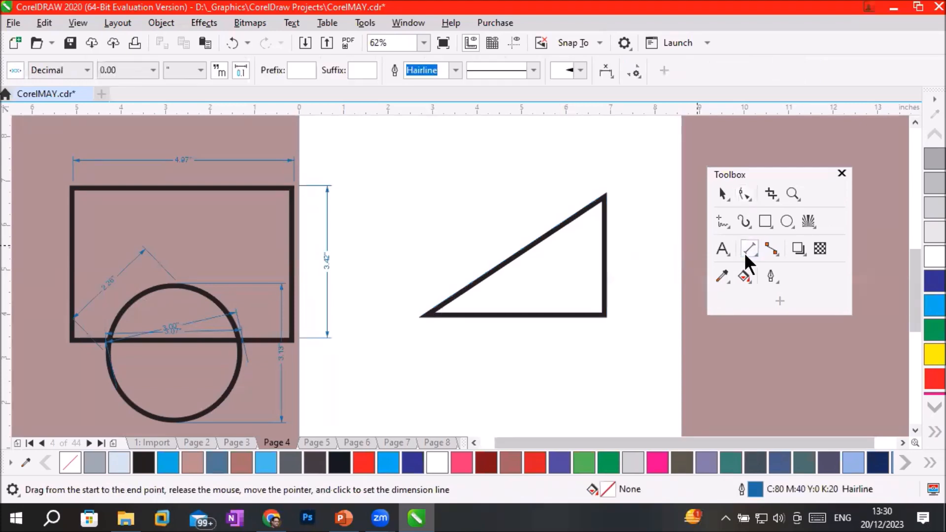
pyautogui.click(747, 246)
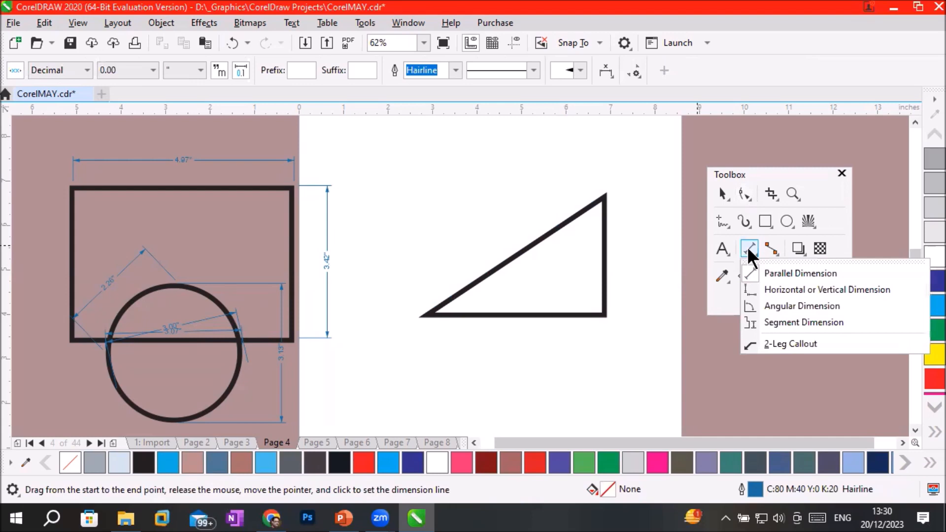
pyautogui.click(768, 273)
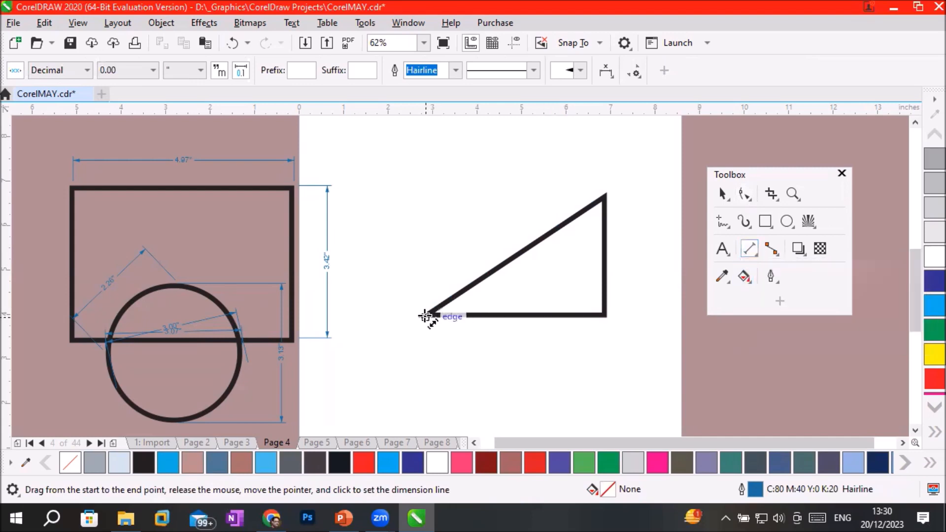
pyautogui.moveTo(426, 316); pyautogui.dragTo(609, 195)
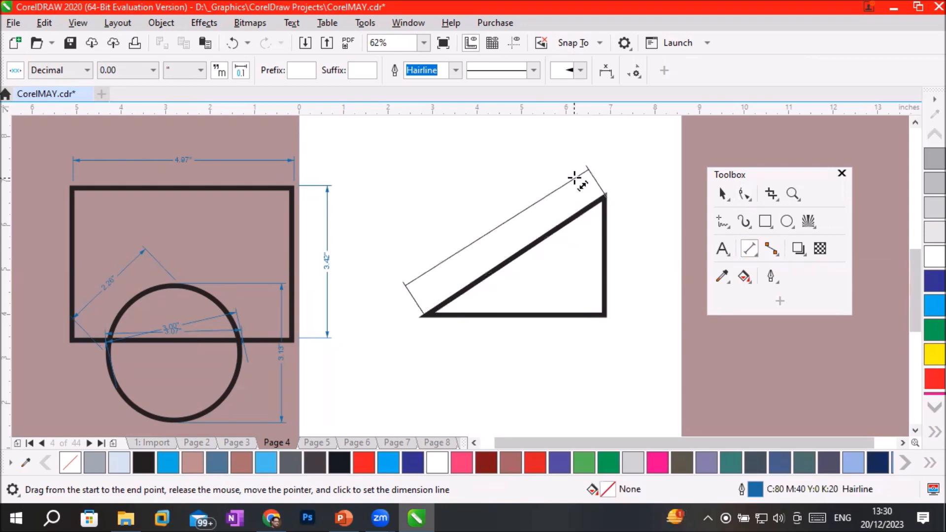
pyautogui.click(574, 177)
# Add parallel dimensions to the triangle's vertical side and its base, placing both dimension lines outside the shape.
pyautogui.moveTo(604, 221); pyautogui.dragTo(605, 312)
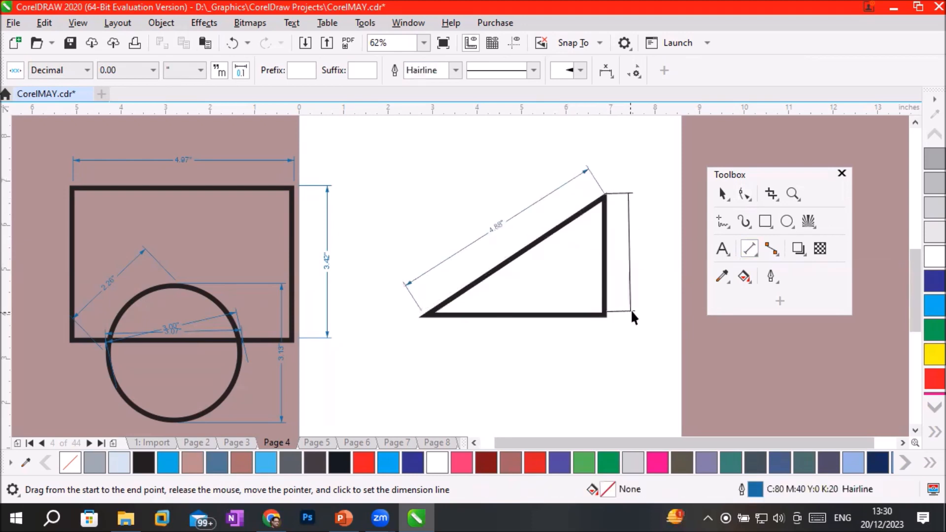
pyautogui.click(631, 311)
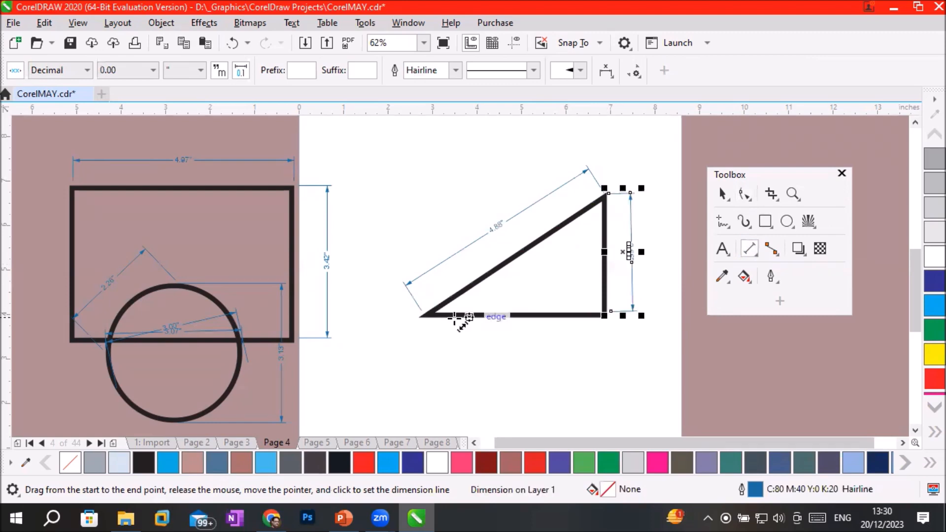
pyautogui.moveTo(421, 315); pyautogui.dragTo(604, 314)
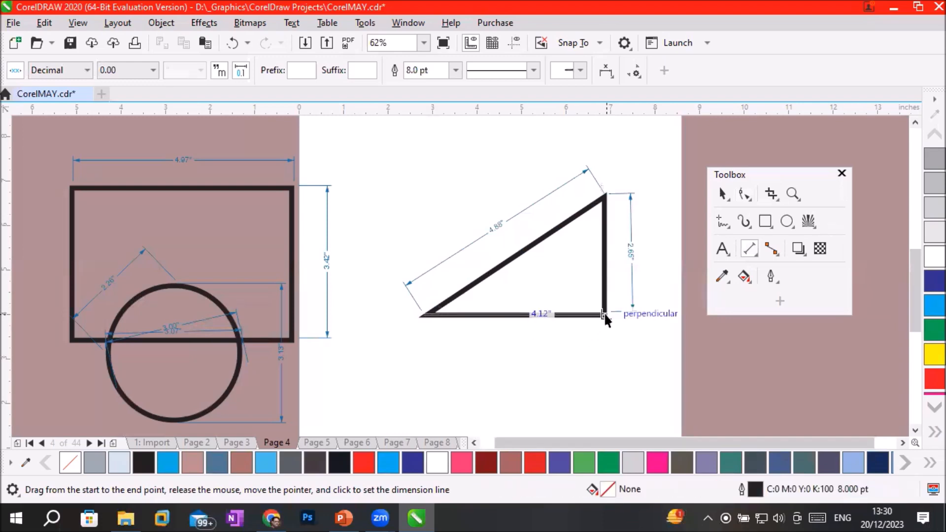
pyautogui.click(598, 342)
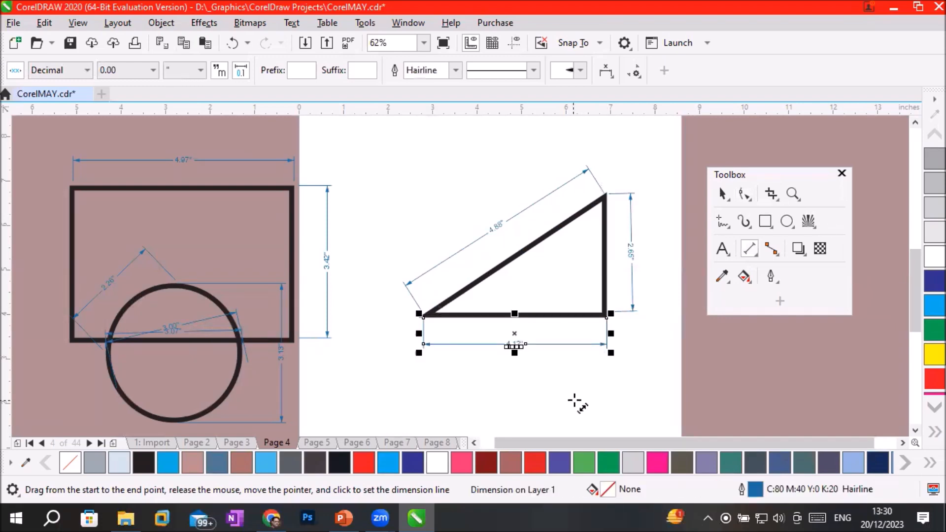
# Add an angular dimension at the triangle's lower-right corner between the vertical side and the base, with a small arc inside.
pyautogui.click(746, 249)
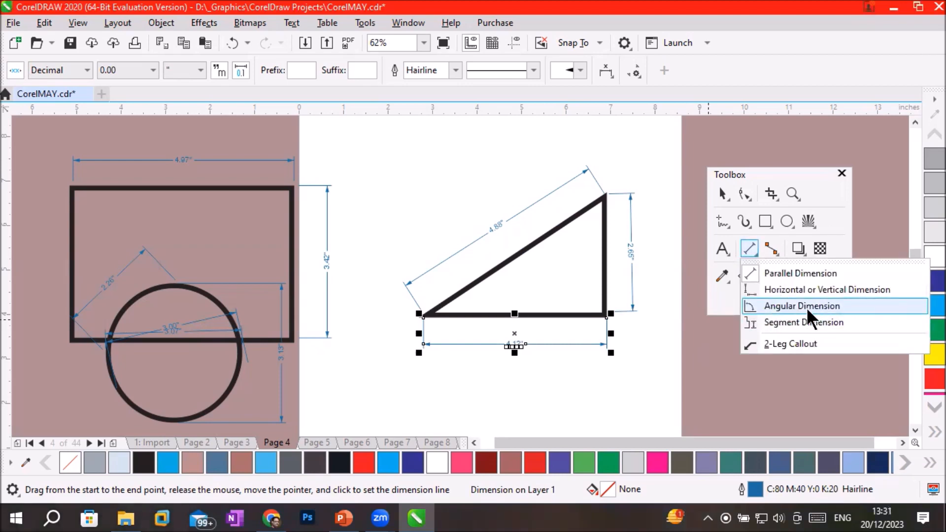
pyautogui.click(791, 305)
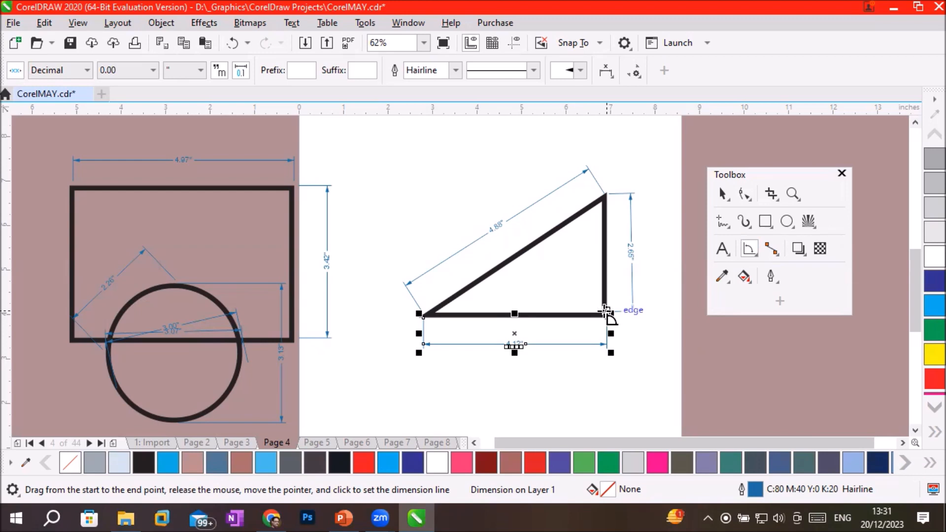
pyautogui.scroll(2, 611, 340)
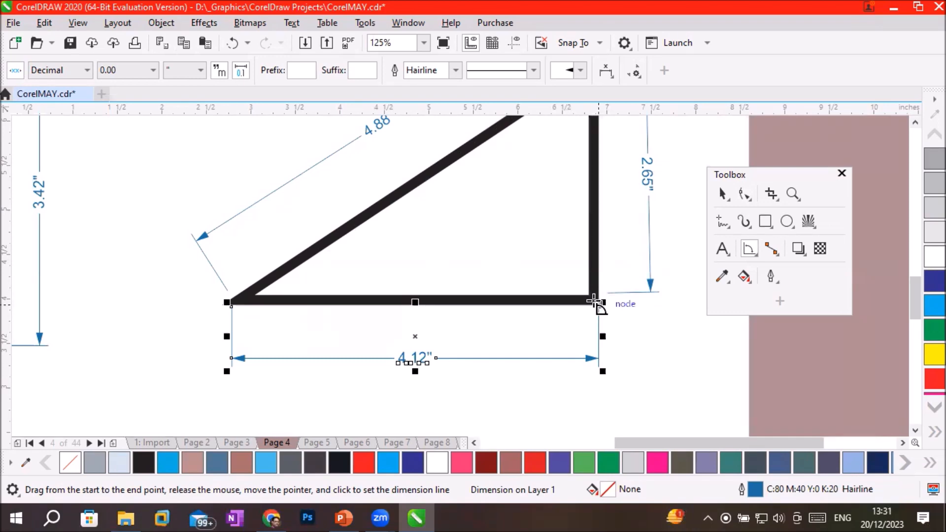
pyautogui.moveTo(594, 301); pyautogui.dragTo(592, 228)
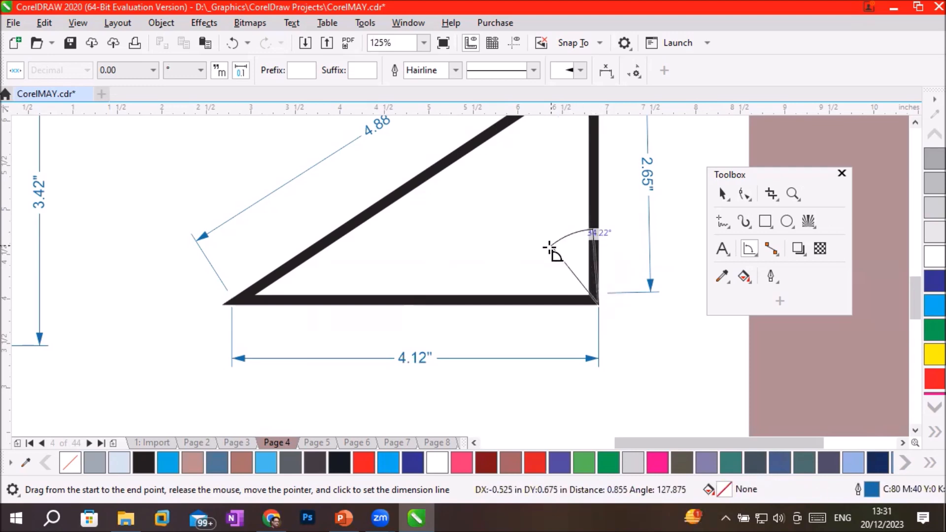
pyautogui.click(535, 302)
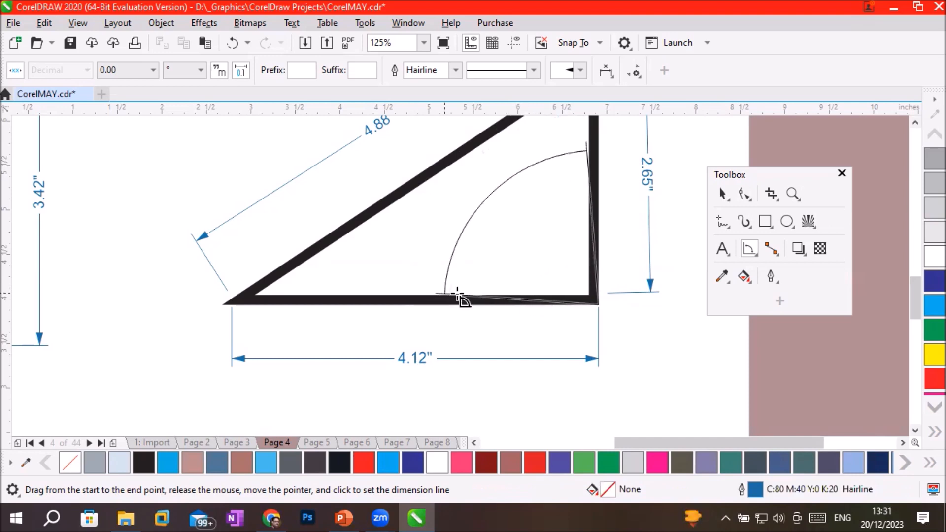
pyautogui.click(552, 298)
pyautogui.scroll(2, 567, 281)
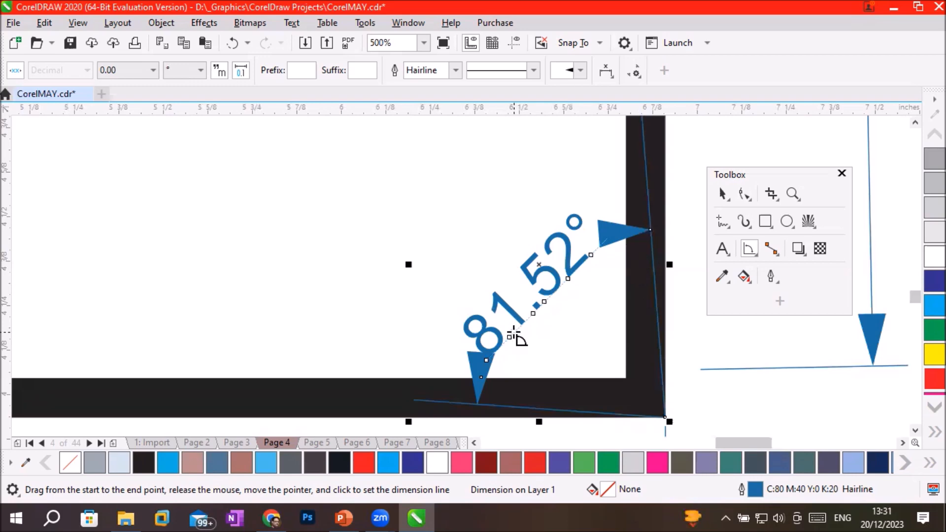
pyautogui.scroll(-2, 513, 336)
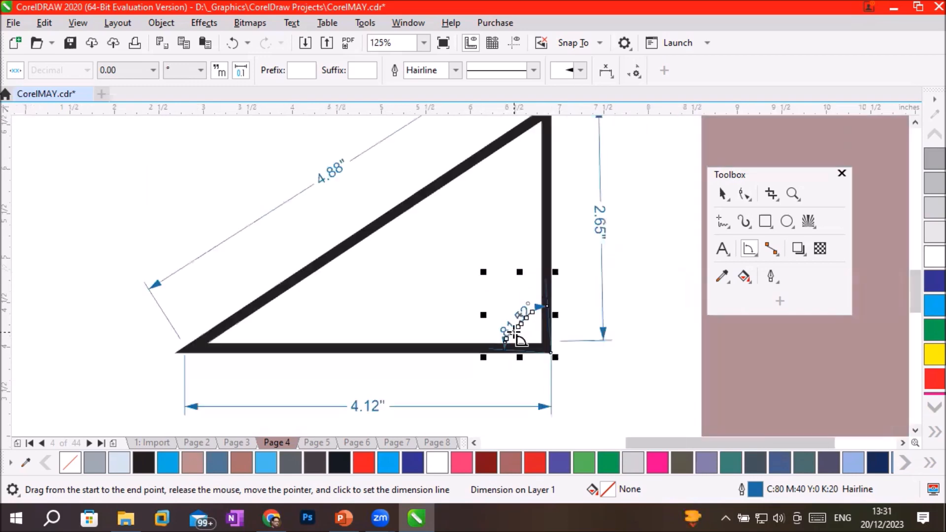
# Add an angular dimension at the triangle's lower-left corner, from the base to the hypotenuse, with its arc inside the shape.
pyautogui.scroll(1, 202, 346)
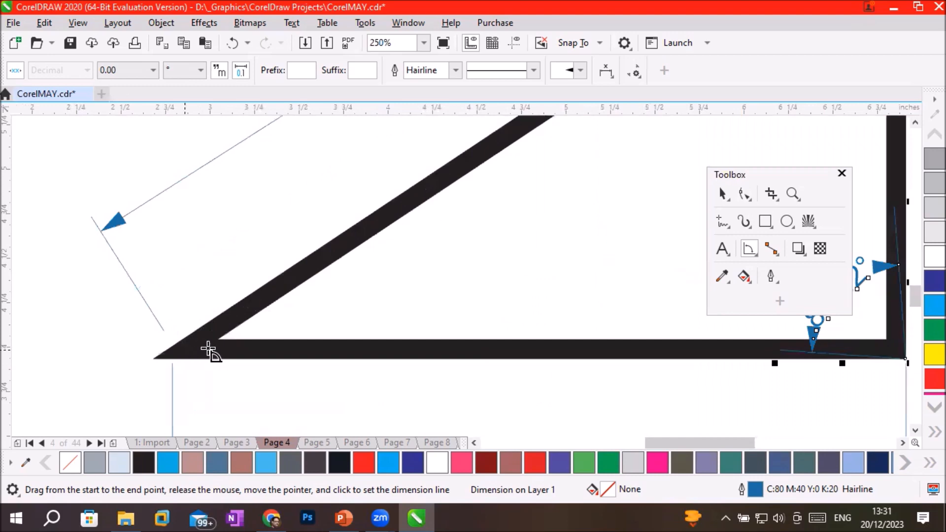
pyautogui.click(751, 246)
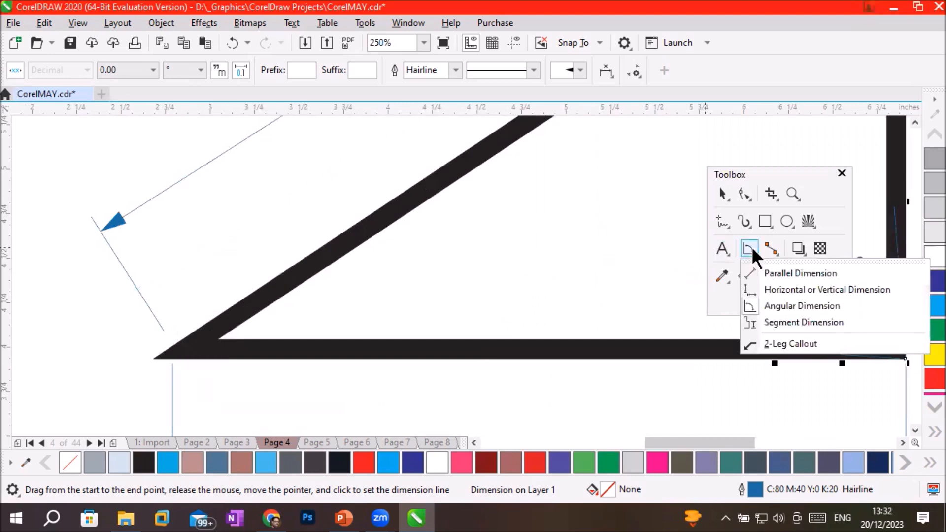
pyautogui.click(763, 306)
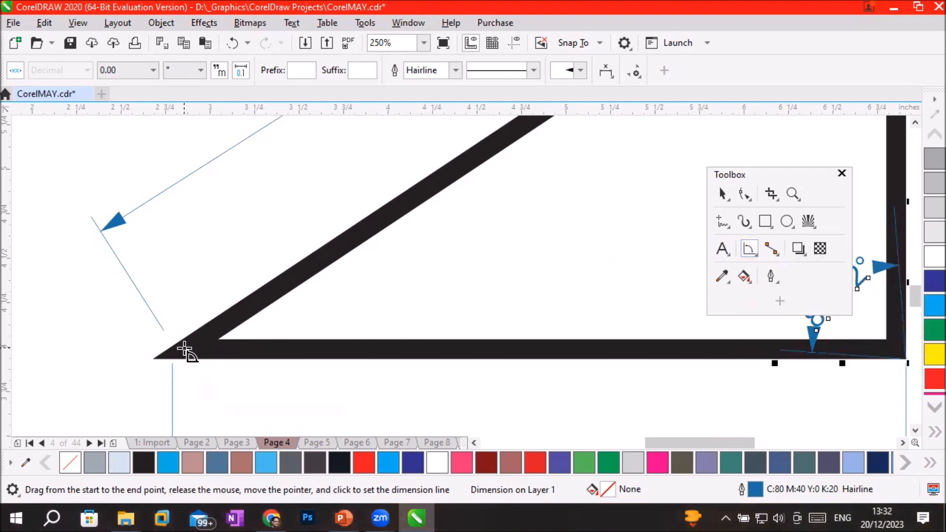
pyautogui.click(722, 194)
pyautogui.click(495, 350)
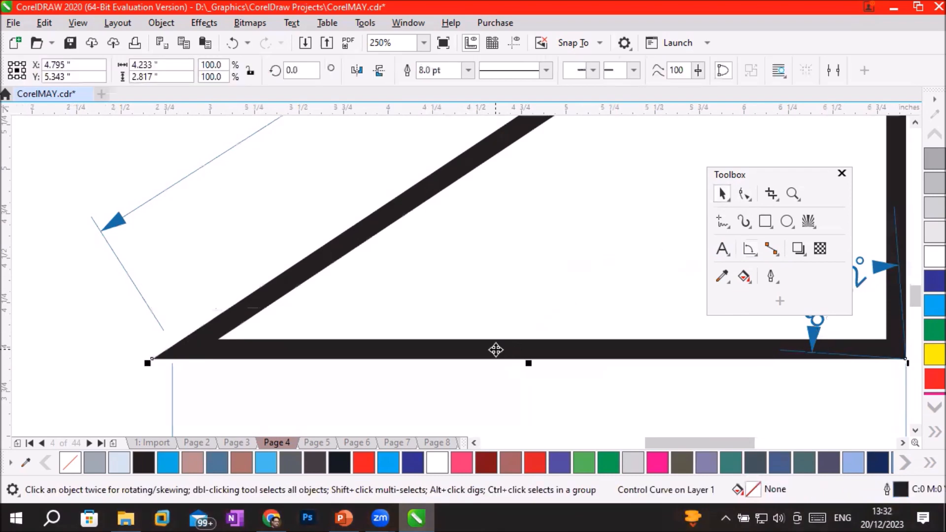
pyautogui.click(748, 249)
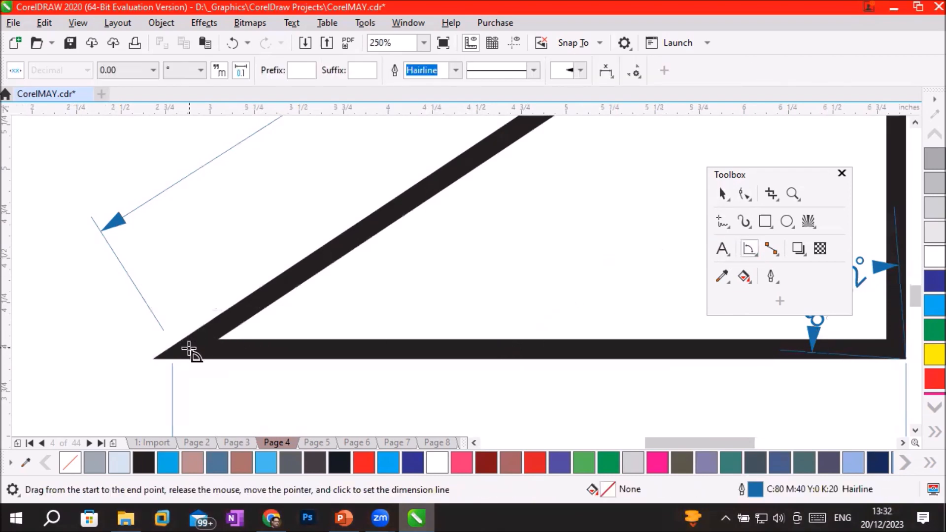
pyautogui.moveTo(190, 348); pyautogui.dragTo(351, 348)
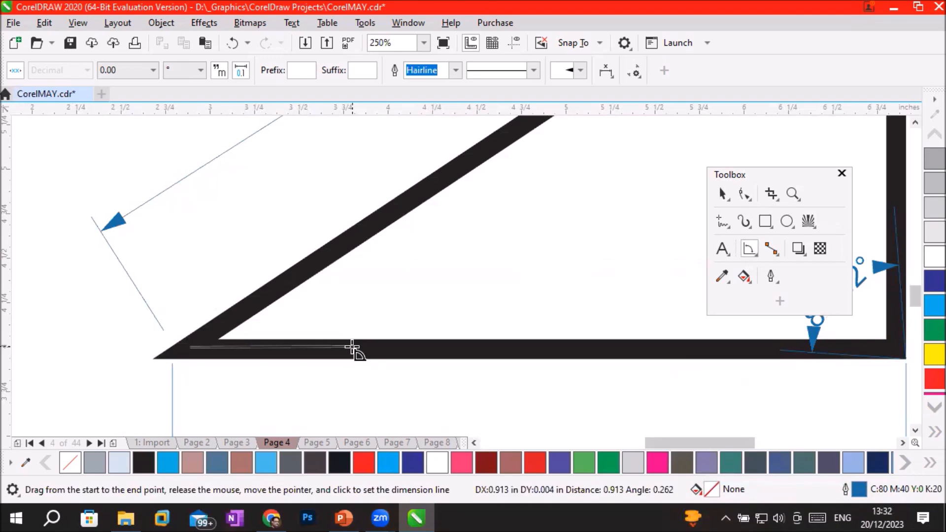
pyautogui.moveTo(352, 346); pyautogui.dragTo(351, 346)
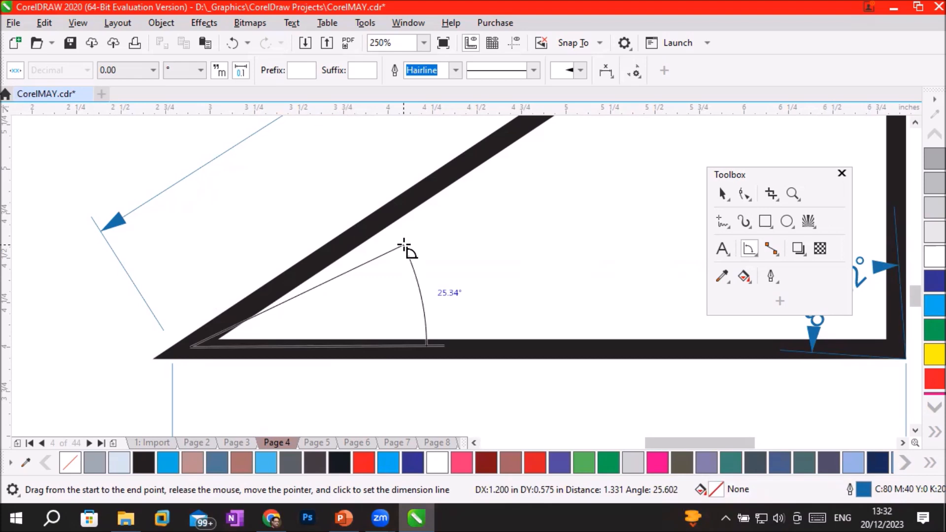
pyautogui.click(370, 224)
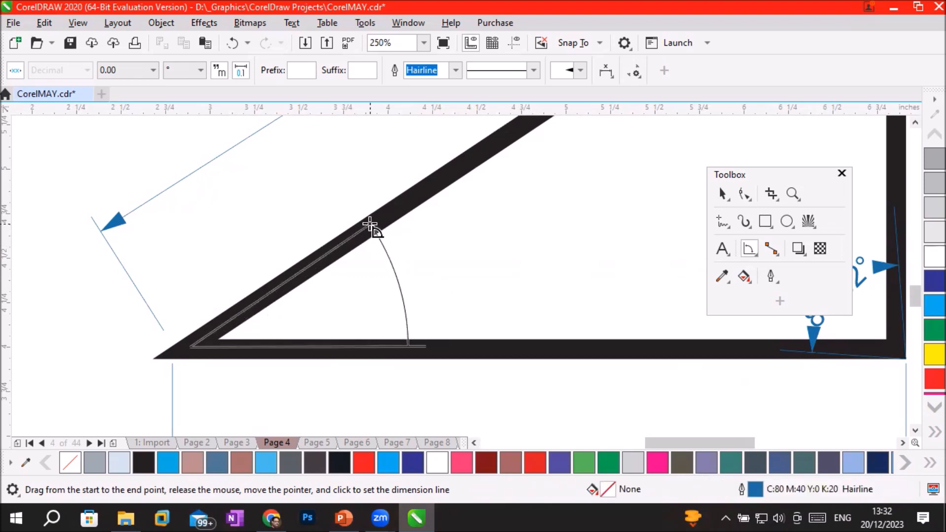
pyautogui.click(371, 226)
pyautogui.scroll(4, 399, 271)
pyautogui.scroll(-6, 453, 325)
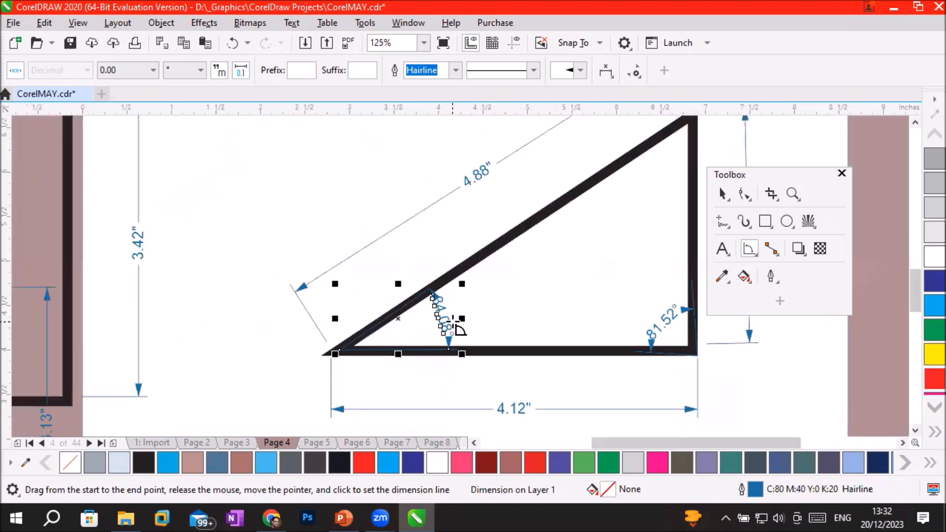
# Add an angular dimension at the triangle's top corner, from the hypotenuse to the vertical side, and move the floating Toolbox clear of the drawing.
pyautogui.click(915, 123)
pyautogui.click(915, 123)
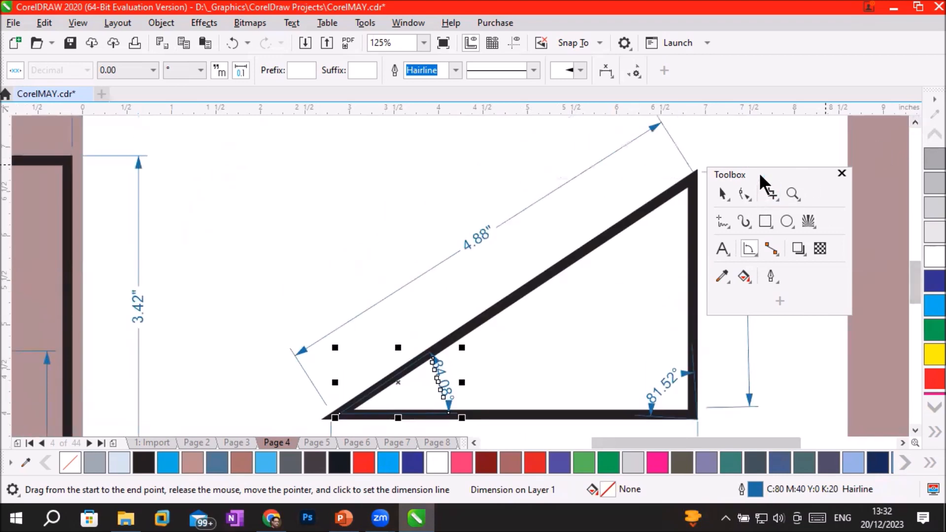
pyautogui.moveTo(766, 169); pyautogui.dragTo(802, 138)
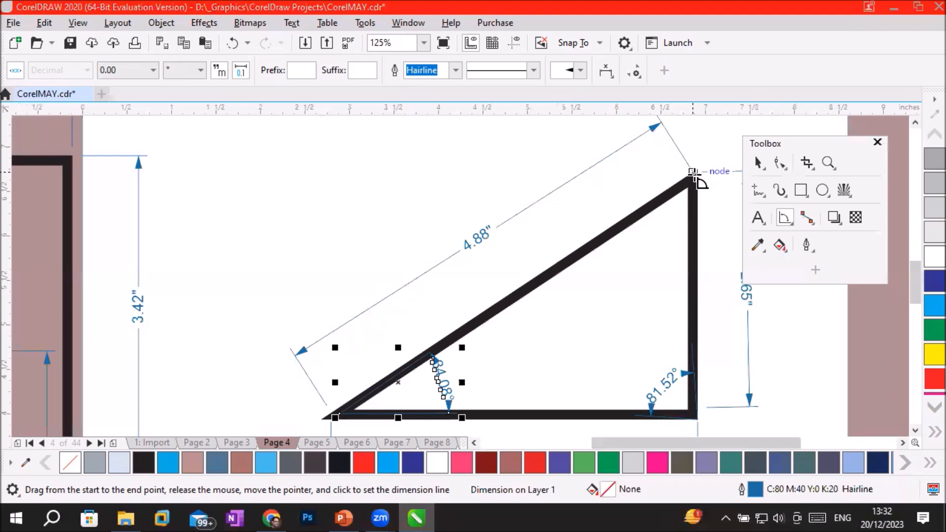
pyautogui.moveTo(693, 172); pyautogui.dragTo(641, 207)
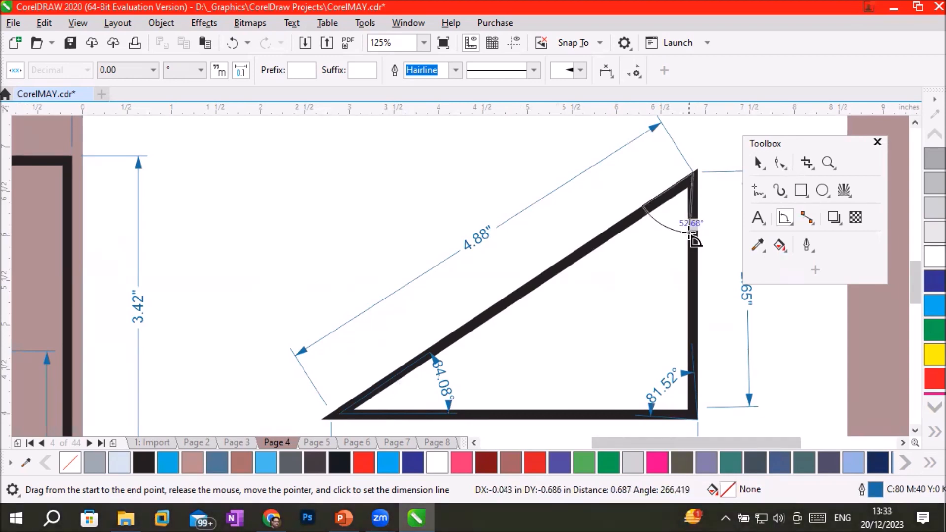
pyautogui.click(690, 235)
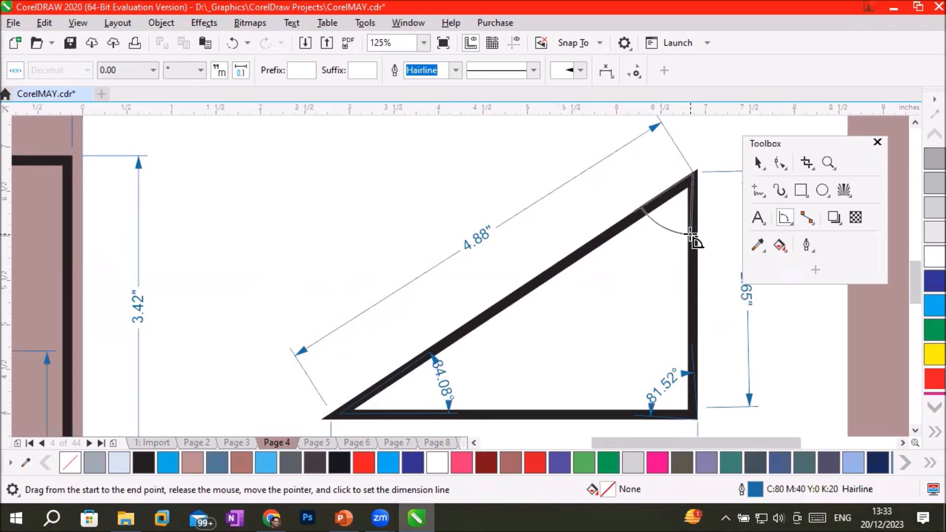
pyautogui.click(657, 260)
pyautogui.scroll(3, 657, 259)
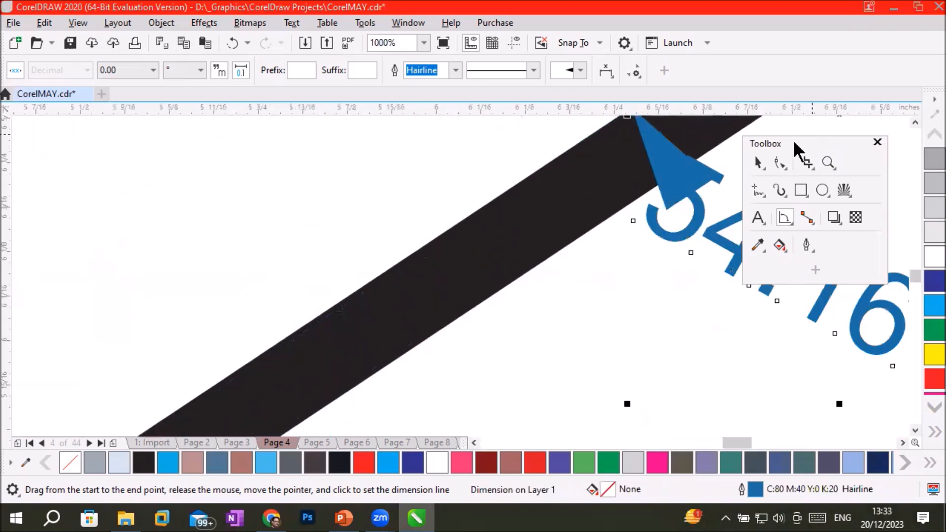
pyautogui.moveTo(793, 140); pyautogui.dragTo(181, 154)
pyautogui.scroll(1, 745, 199)
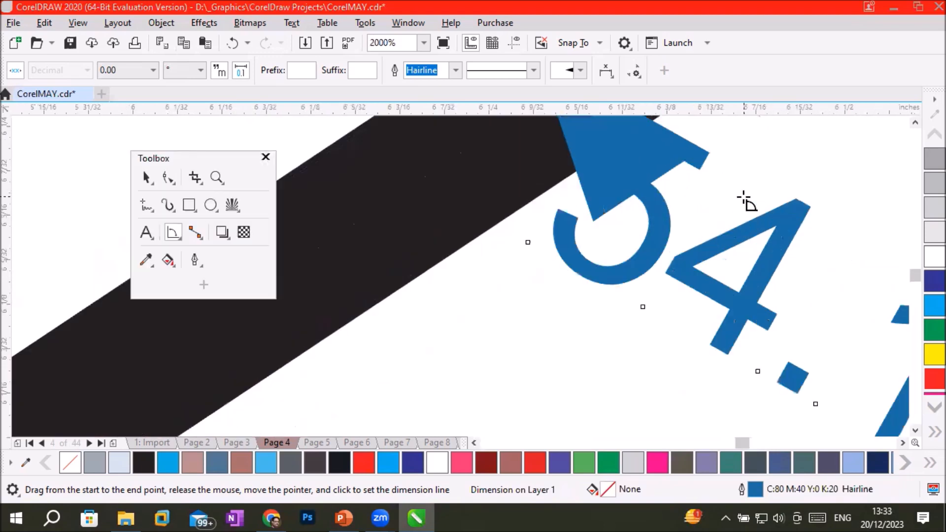
pyautogui.scroll(-1, 745, 199)
pyautogui.scroll(-1, 744, 199)
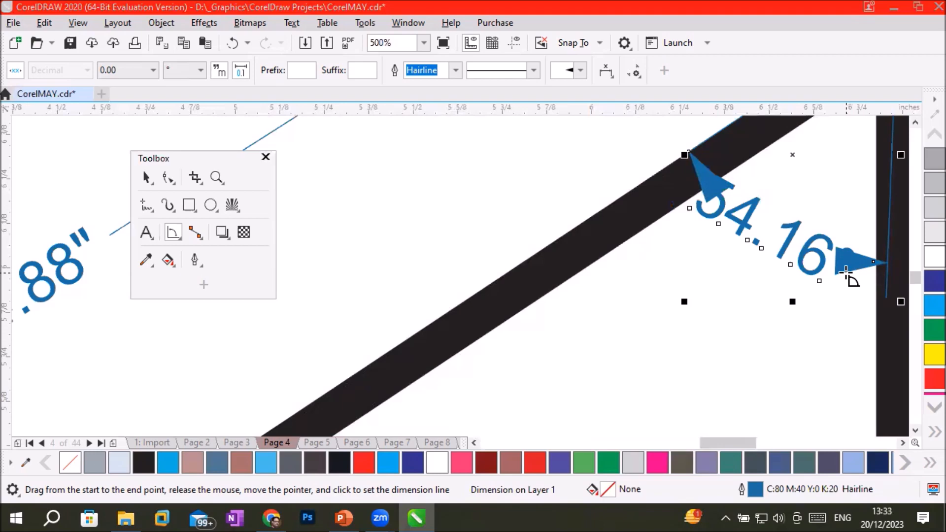
pyautogui.scroll(-3, 627, 257)
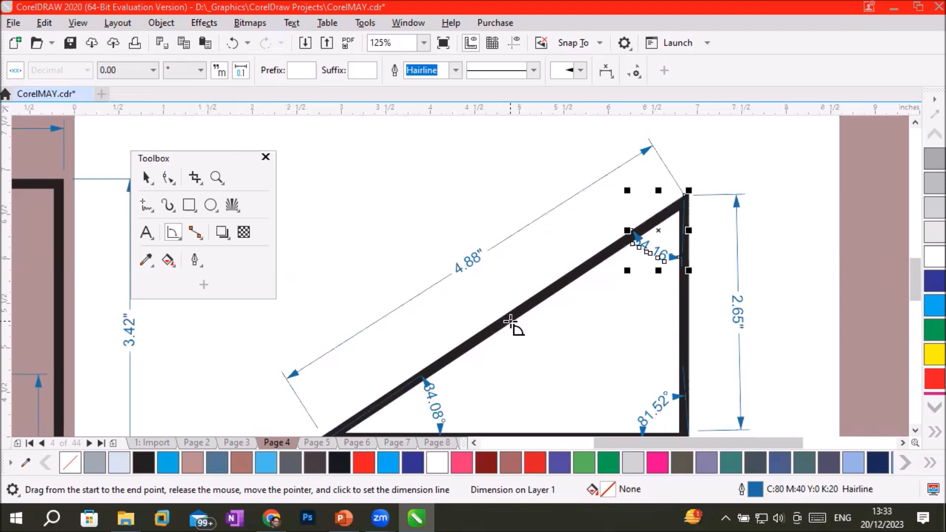
# Change the arrowheads on both ends of the hypotenuse's dimension line to the asterisk-like starburst style.
pyautogui.click(147, 176)
pyautogui.click(515, 232)
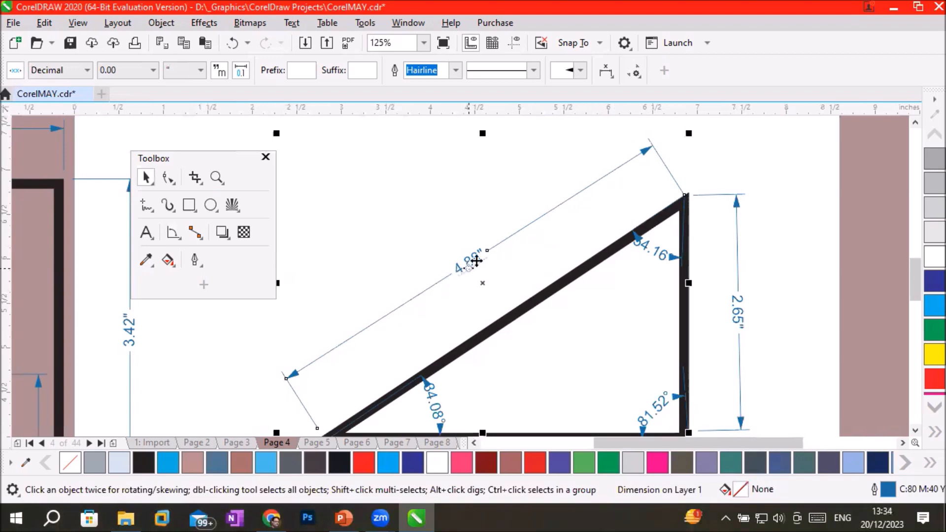
pyautogui.click(579, 70)
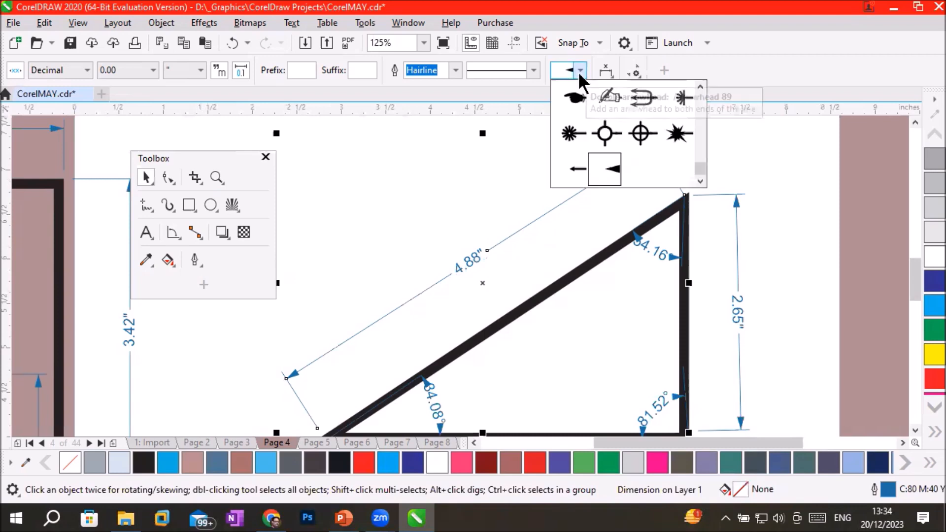
pyautogui.click(568, 133)
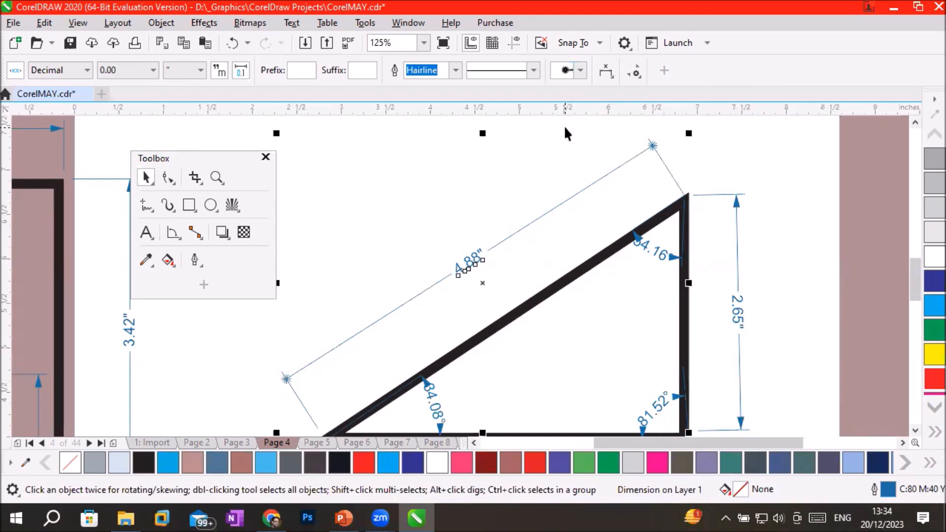
# Change the arrowheads on both ends of the hypotenuse's dimension line to the small plain arrow style near the end of the arrowhead set.
pyautogui.scroll(2, 652, 127)
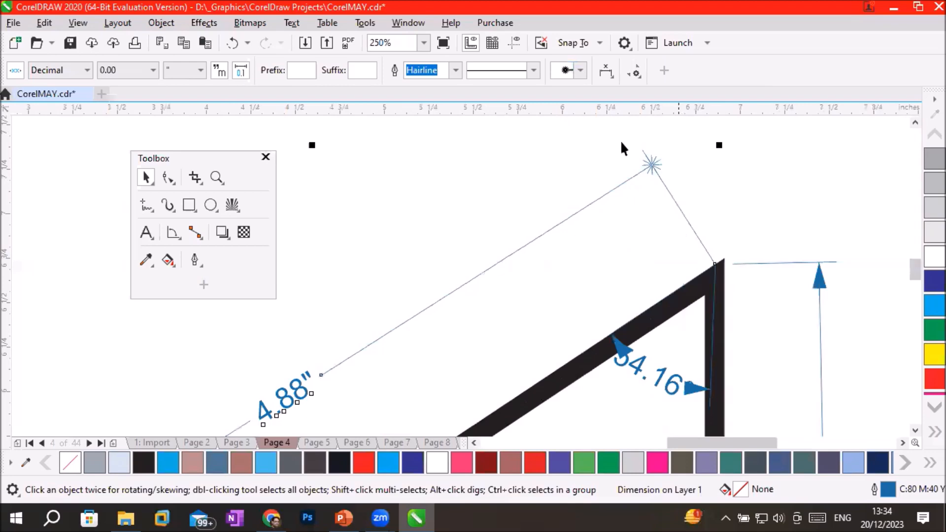
pyautogui.click(580, 71)
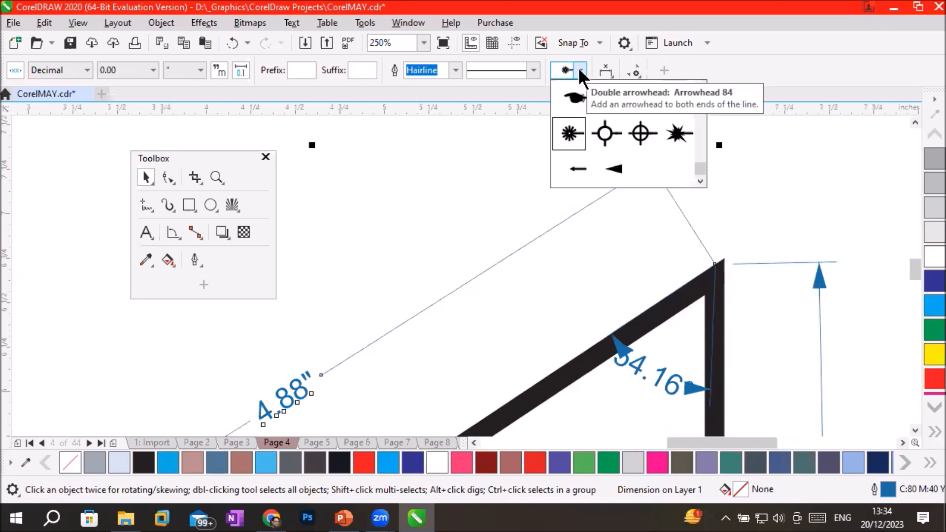
pyautogui.click(574, 164)
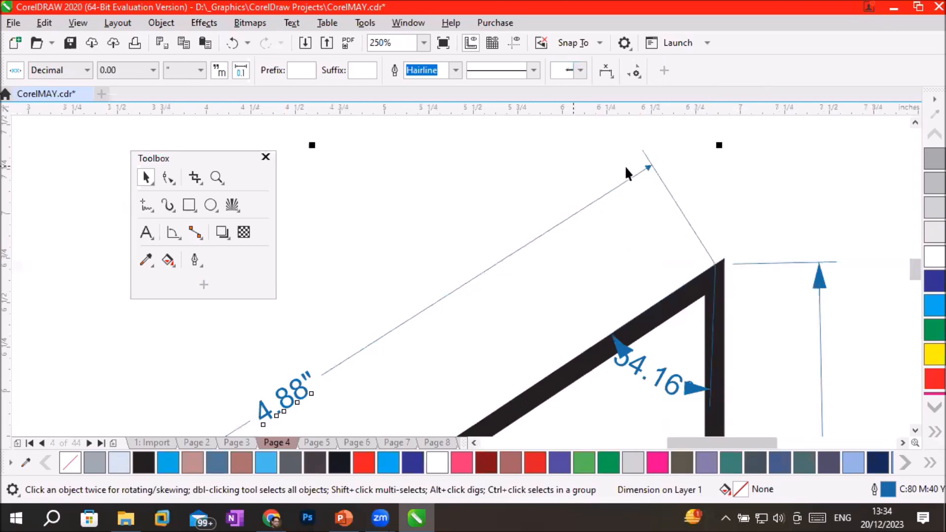
# Try to give the angular dimension at the triangle's top corner the open arrowhead style on both ends.
pyautogui.click(694, 388)
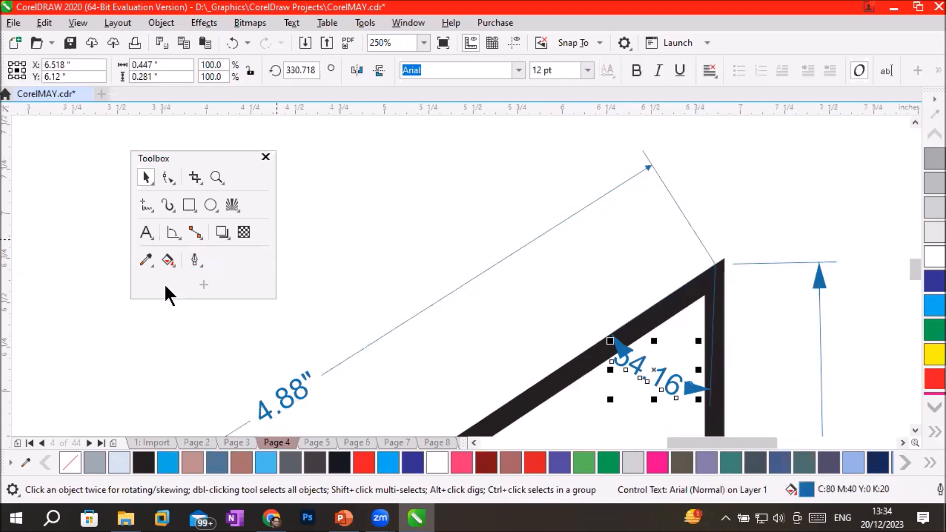
pyautogui.click(169, 231)
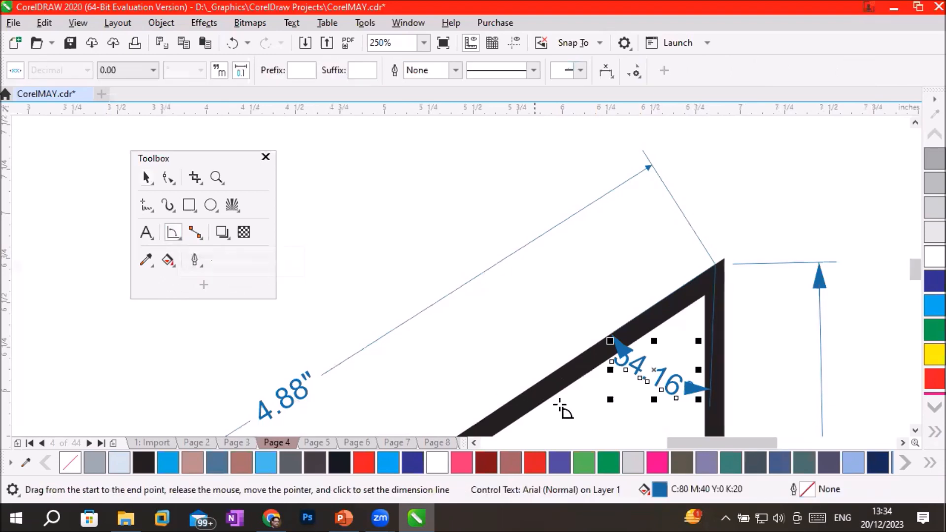
pyautogui.click(580, 71)
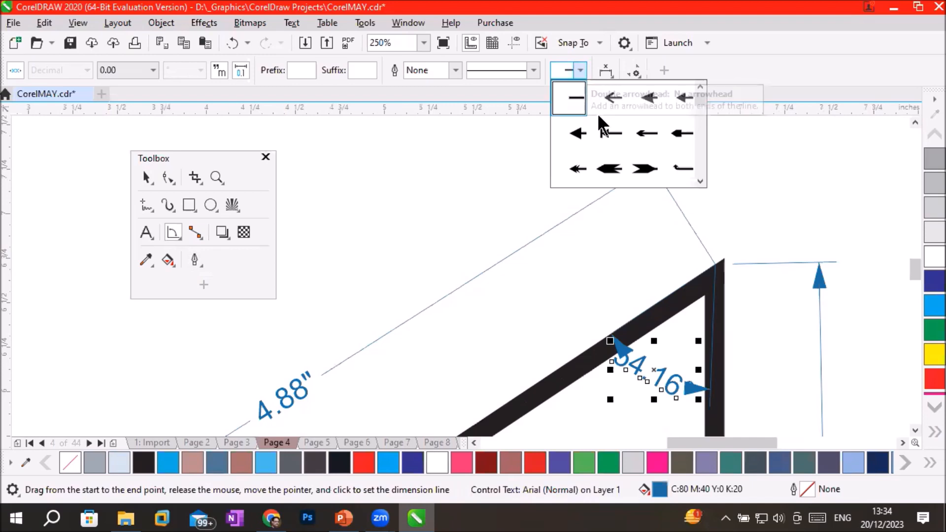
pyautogui.click(613, 97)
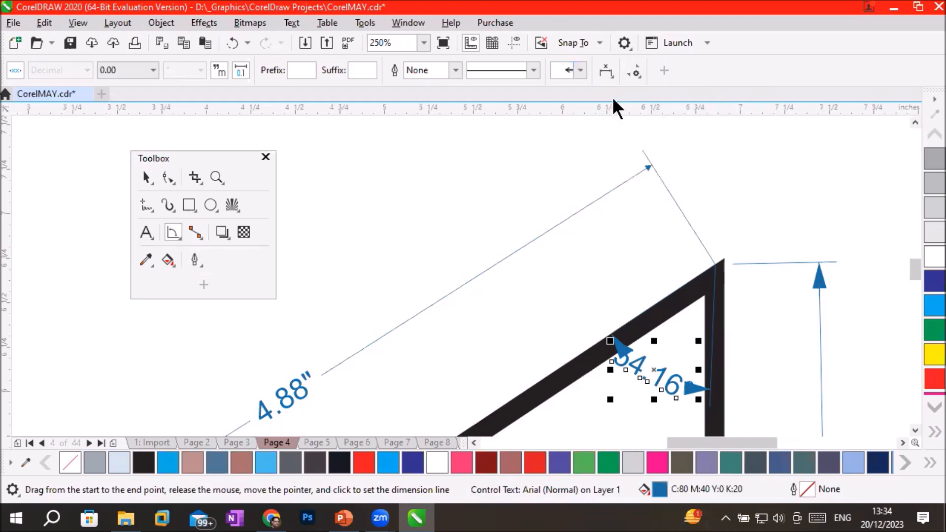
pyautogui.scroll(-4, 745, 386)
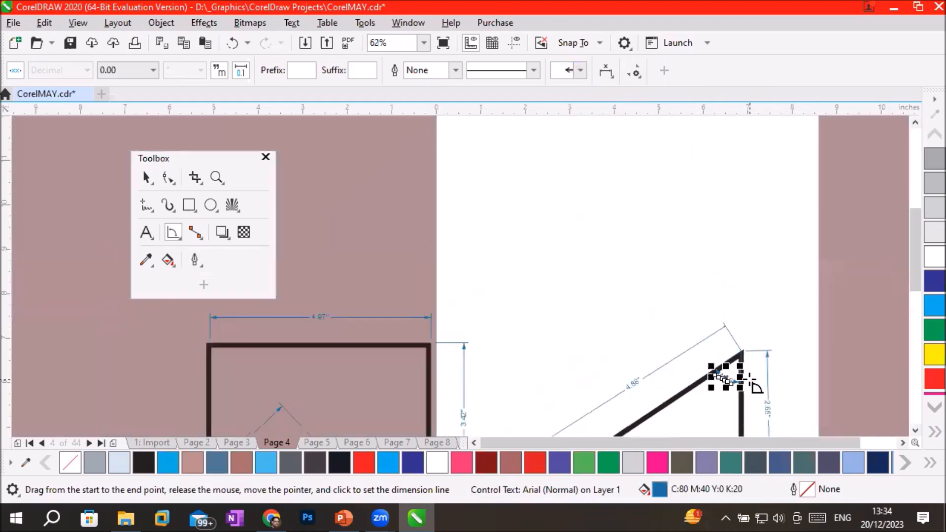
pyautogui.scroll(4, 755, 416)
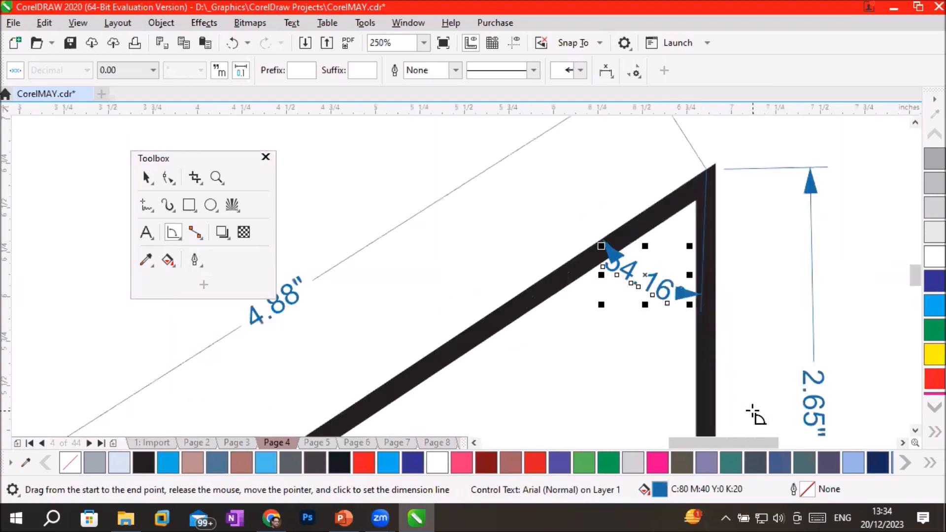
# Try the solid triangular arrowhead and a hooked arrowhead on the top corner's angular dimension.
pyautogui.click(146, 178)
pyautogui.click(702, 222)
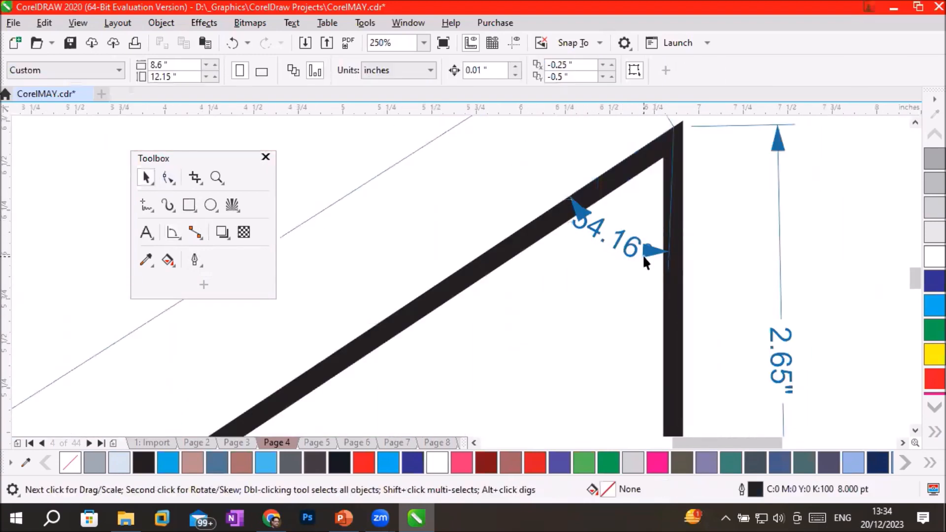
pyautogui.click(634, 252)
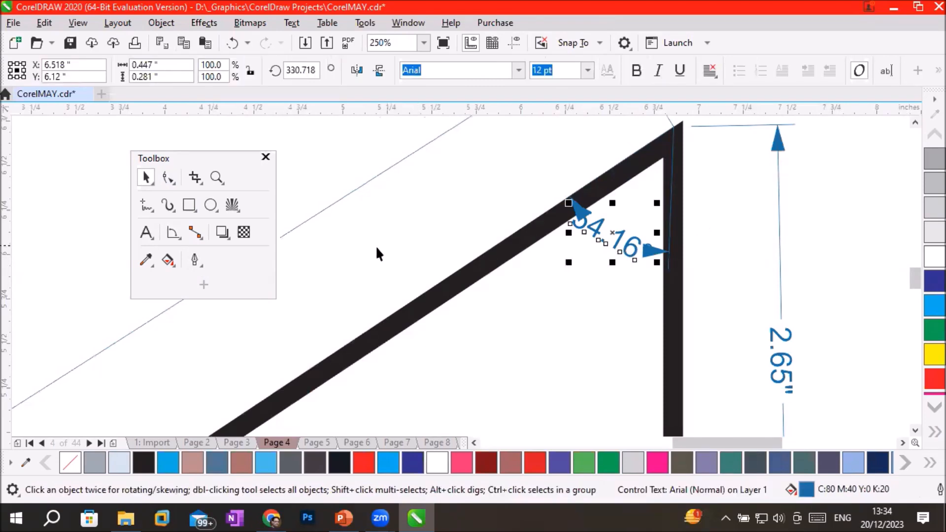
pyautogui.click(169, 229)
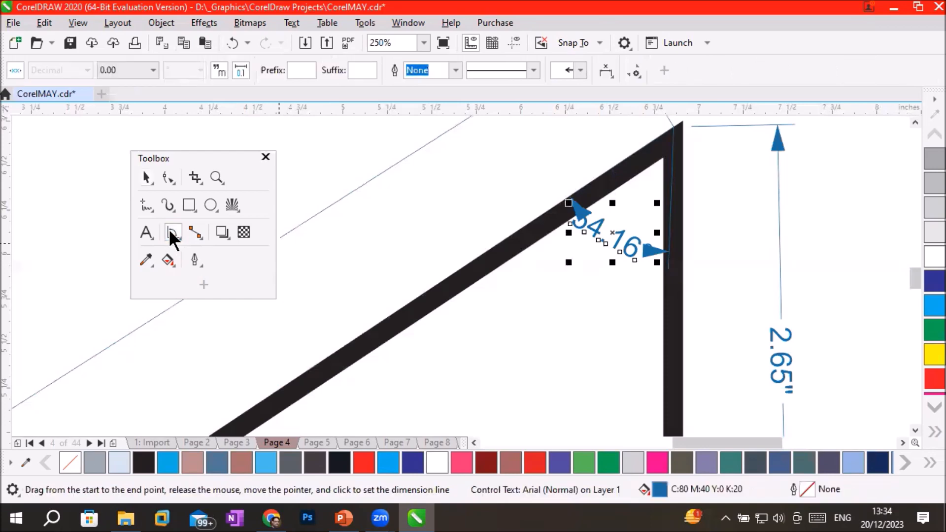
pyautogui.click(580, 69)
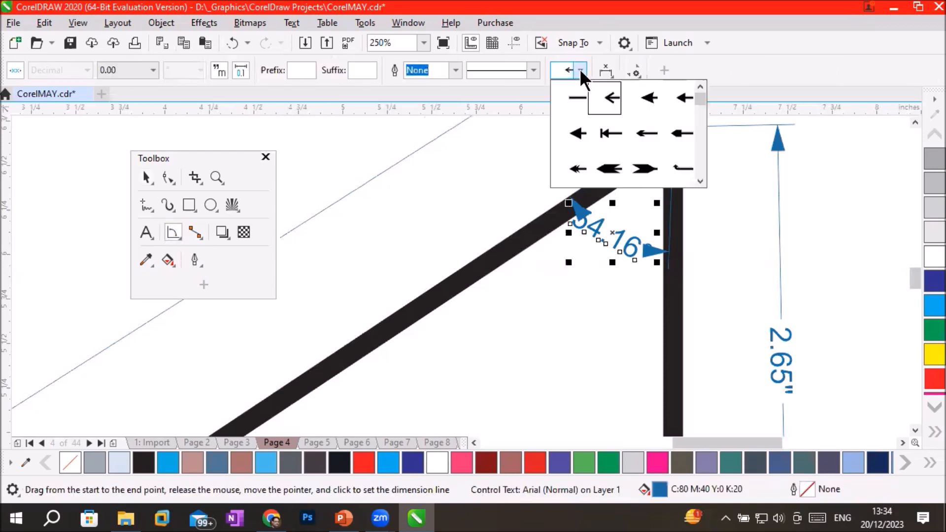
pyautogui.click(575, 129)
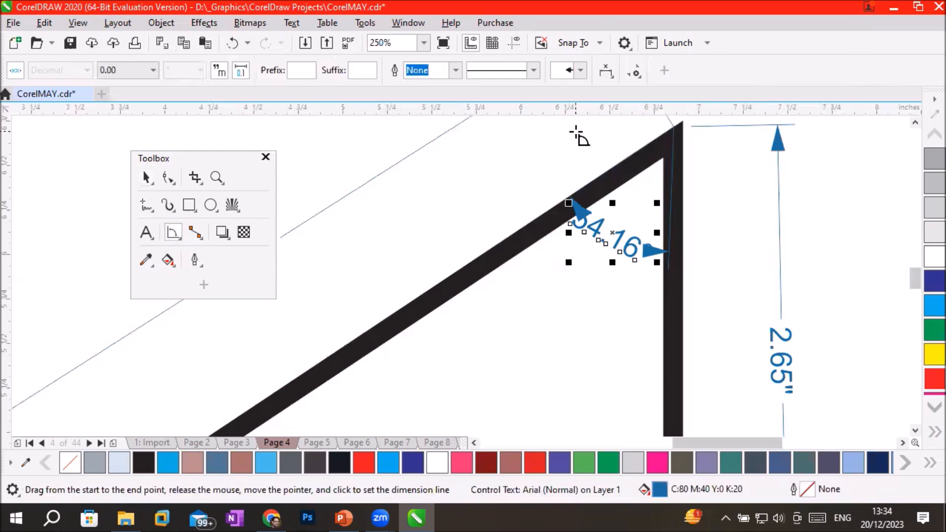
pyautogui.click(581, 70)
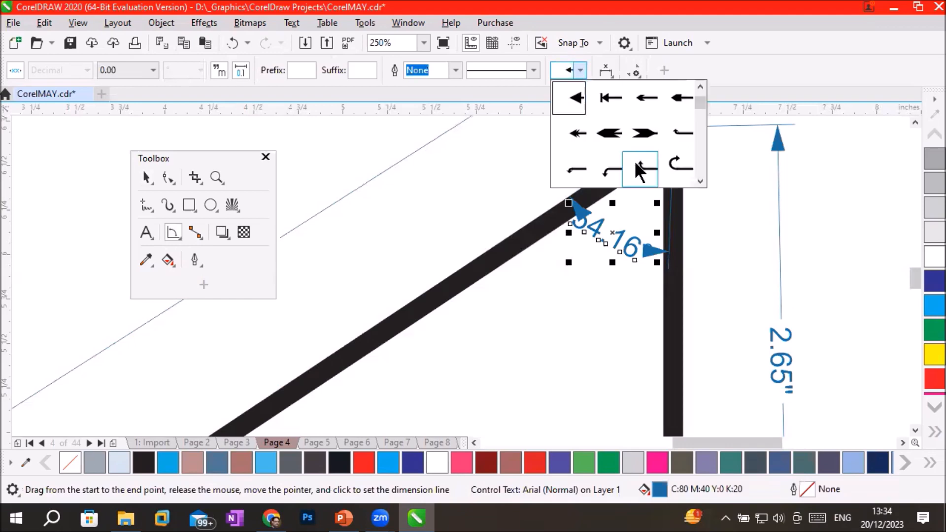
pyautogui.click(612, 169)
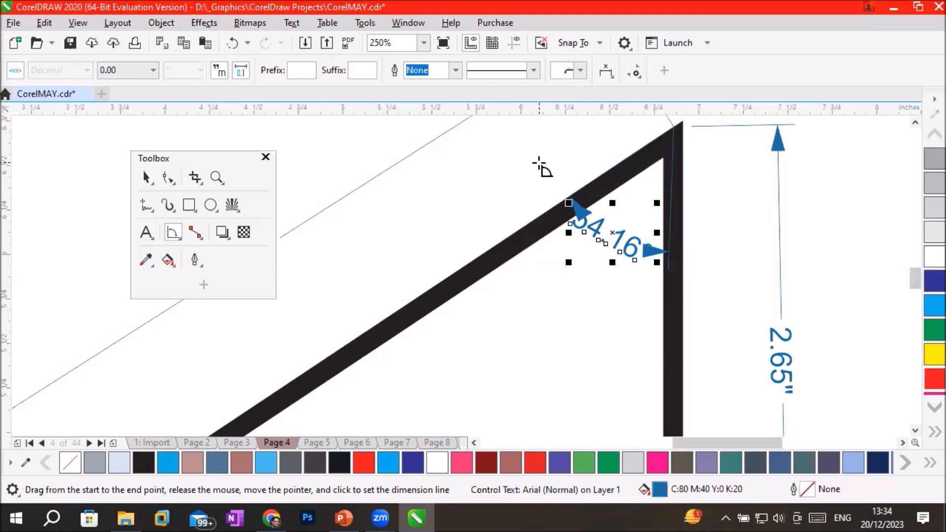
pyautogui.scroll(-2, 541, 170)
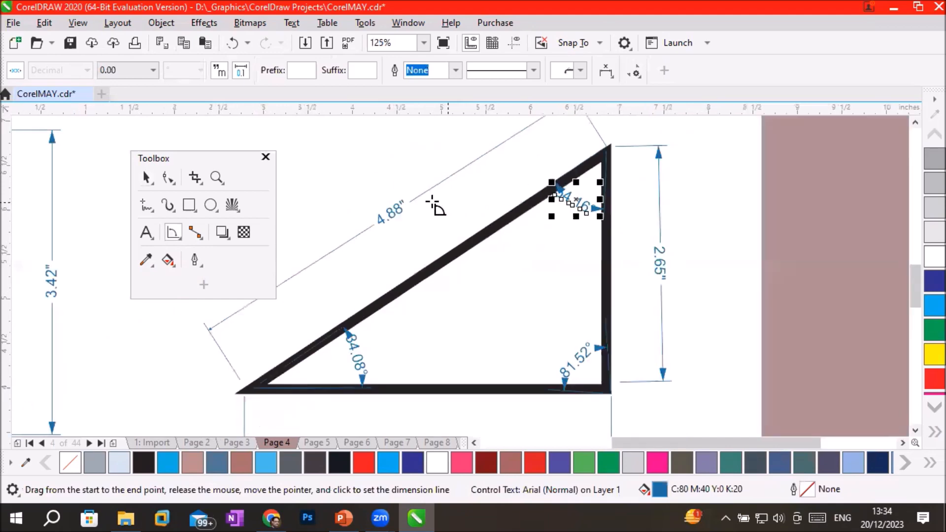
# Place the text of the hypotenuse's dimension above its dimension line.
pyautogui.click(146, 177)
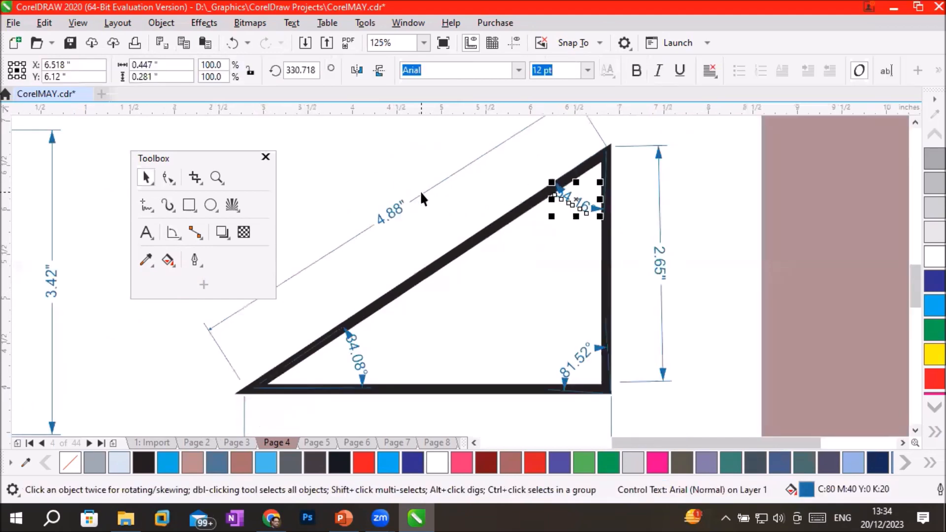
pyautogui.click(419, 190)
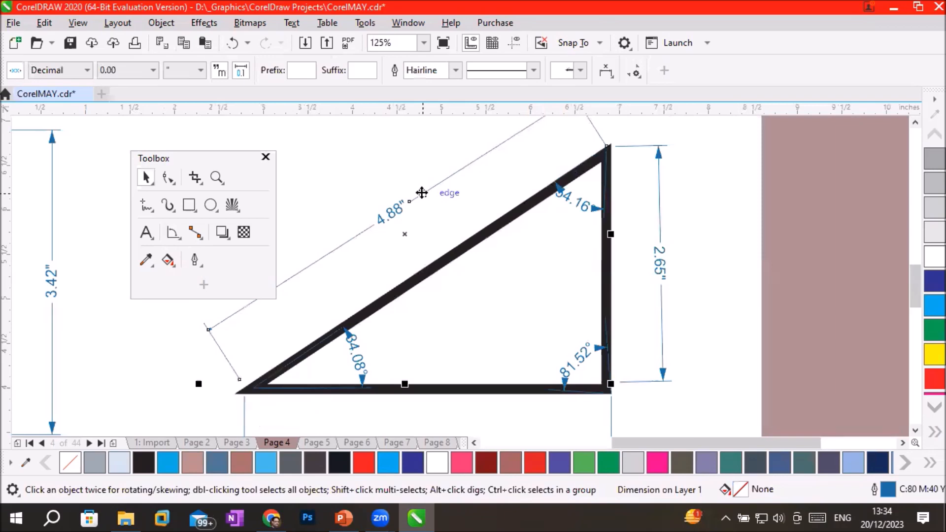
pyautogui.click(609, 75)
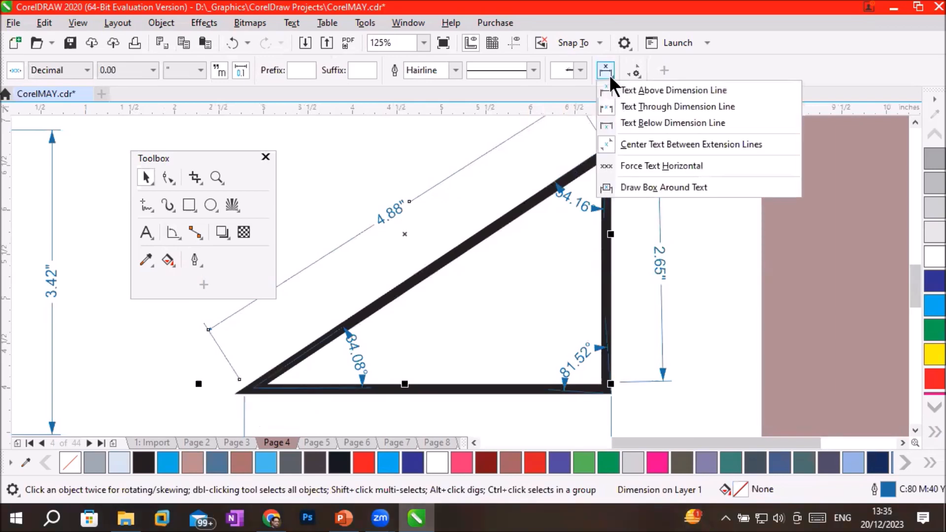
pyautogui.click(688, 89)
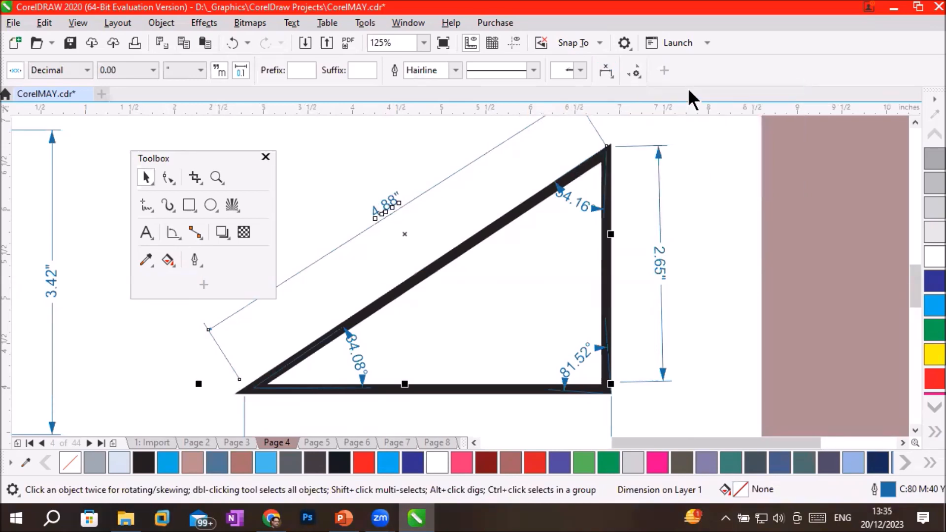
pyautogui.scroll(2, 432, 178)
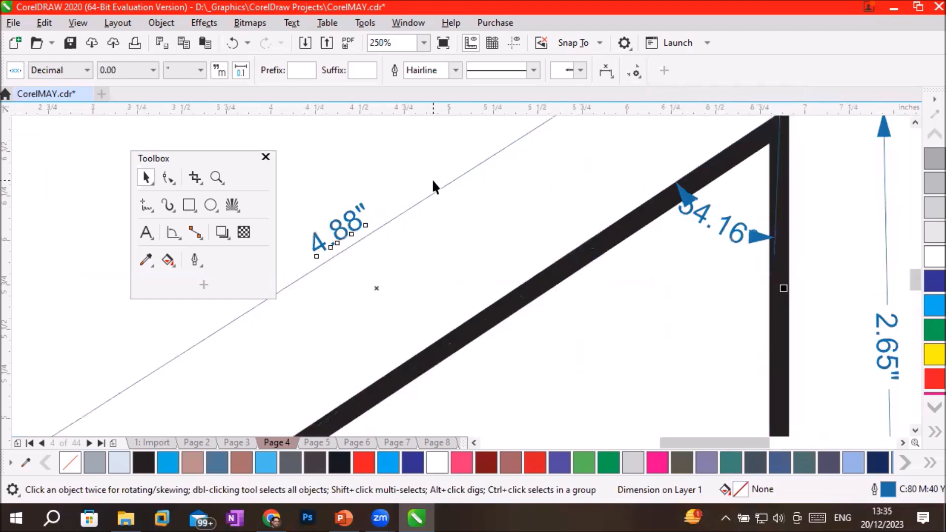
# Try the hypotenuse dimension's text below the dimension line, and set it to Text Through Dimension Line.
pyautogui.click(605, 71)
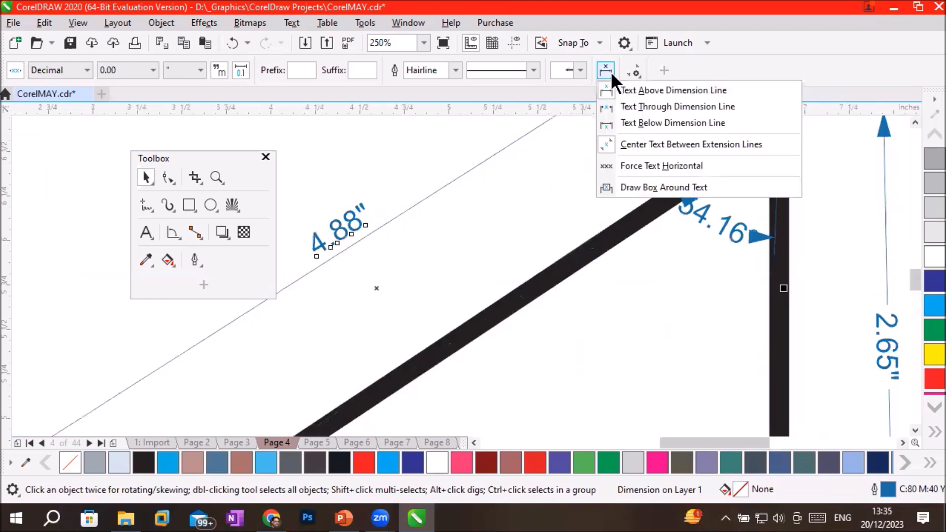
pyautogui.click(645, 123)
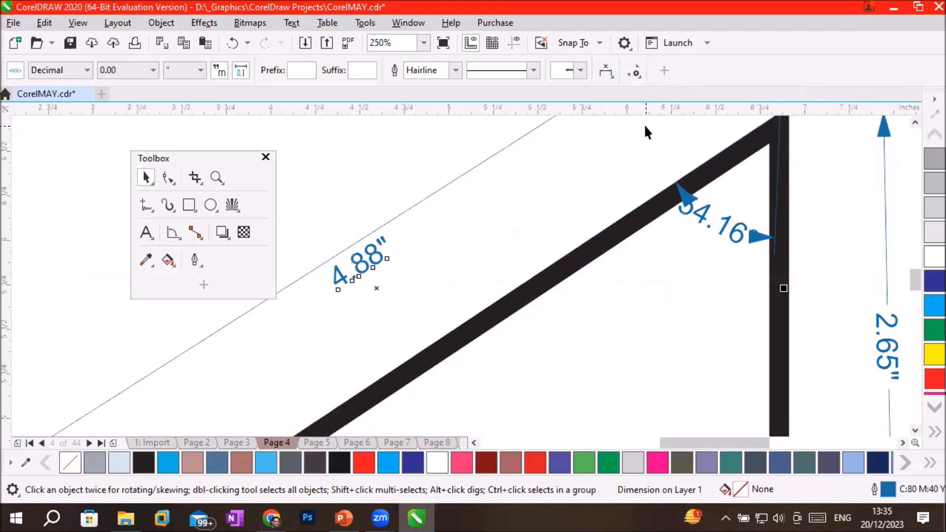
pyautogui.click(606, 72)
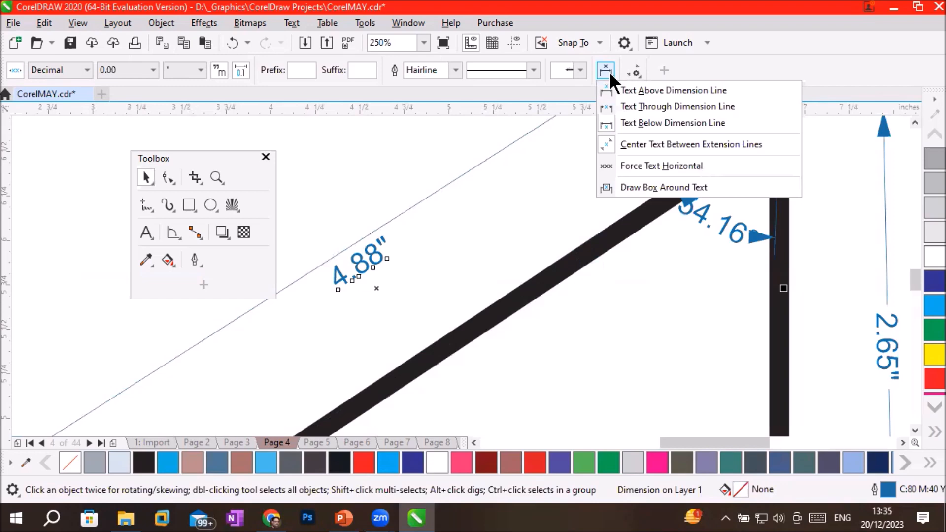
pyautogui.click(635, 104)
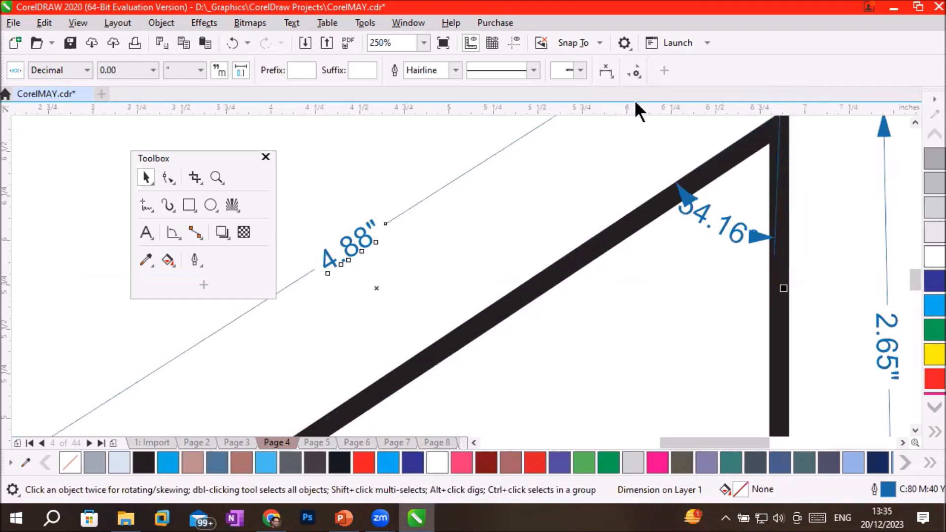
# Draw a box around the hypotenuse dimension's text and force the text horizontal.
pyautogui.click(605, 72)
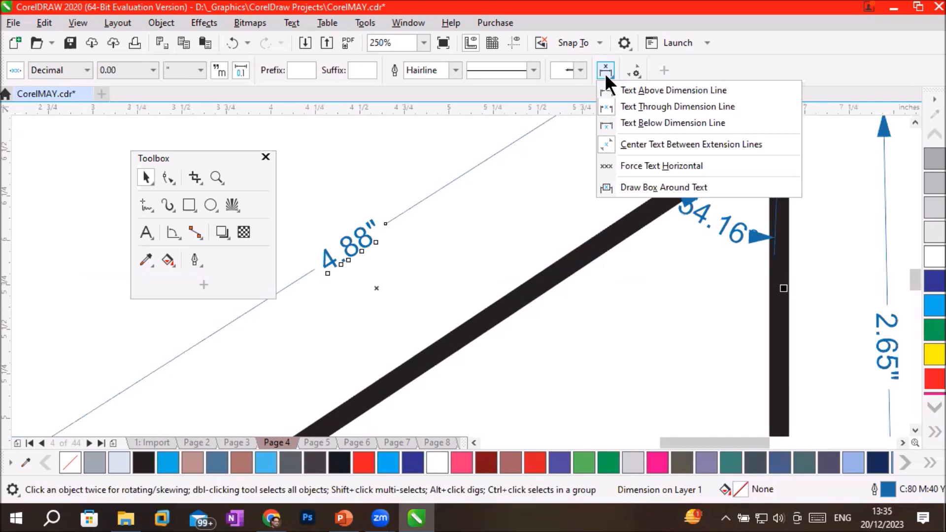
pyautogui.click(638, 187)
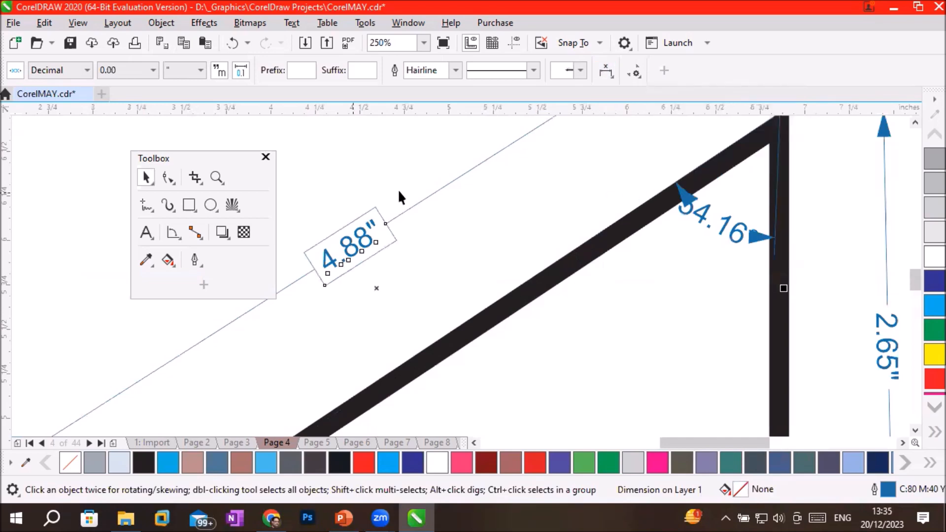
pyautogui.click(606, 76)
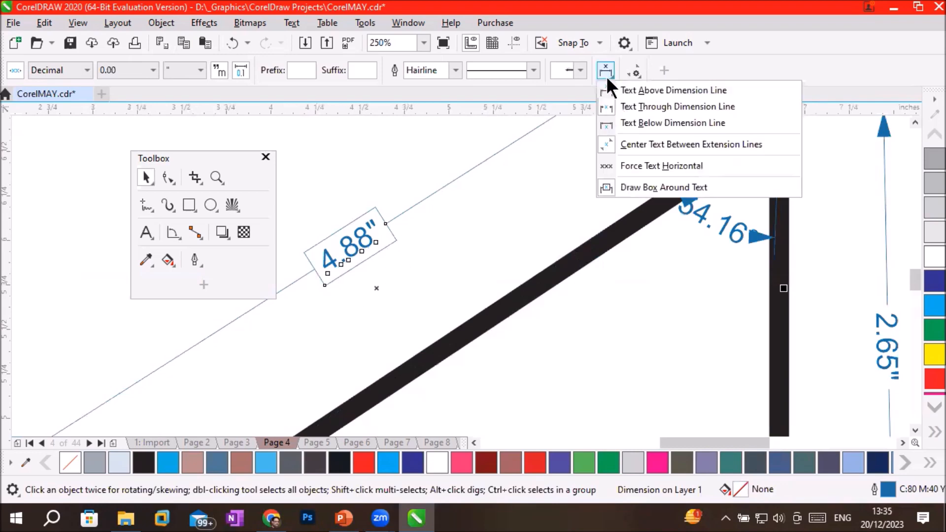
pyautogui.click(632, 165)
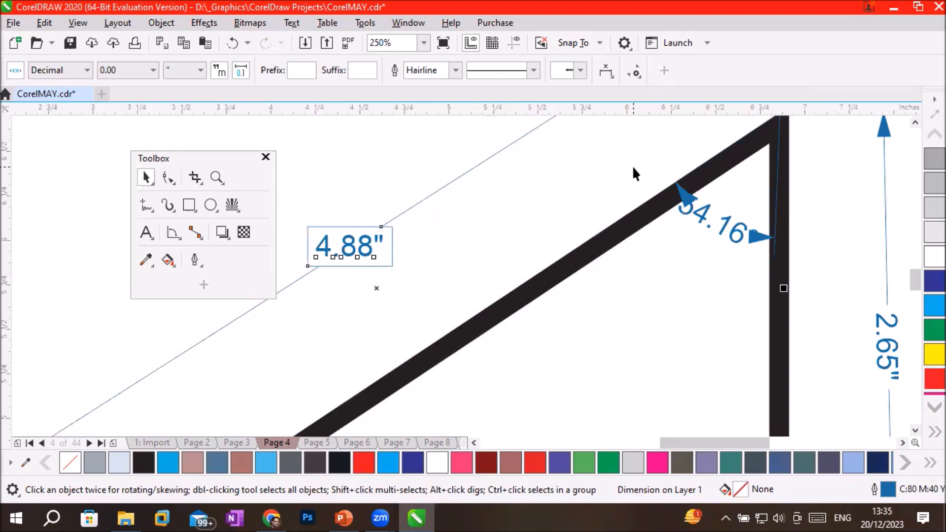
# Reapply the through-line text placement to the hypotenuse's dimension and turn off its forced horizontal text.
pyautogui.click(608, 72)
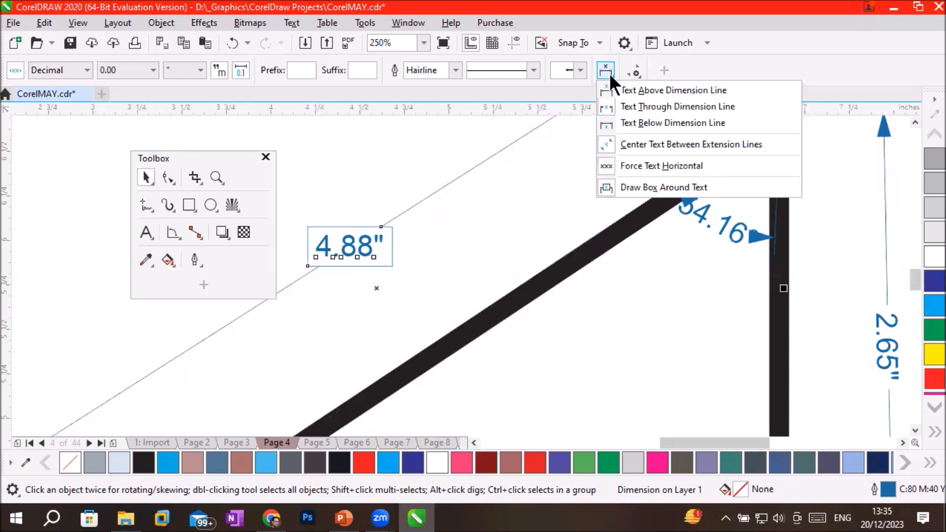
pyautogui.click(672, 105)
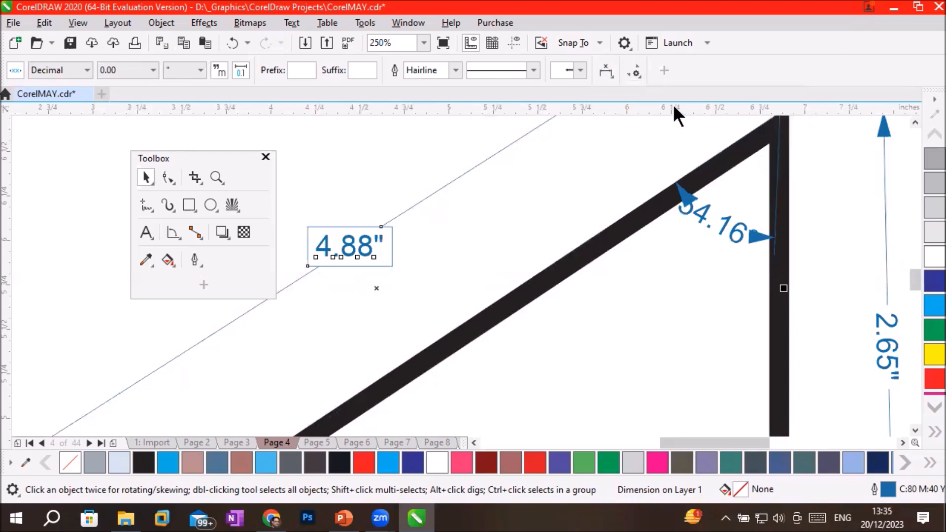
pyautogui.click(610, 72)
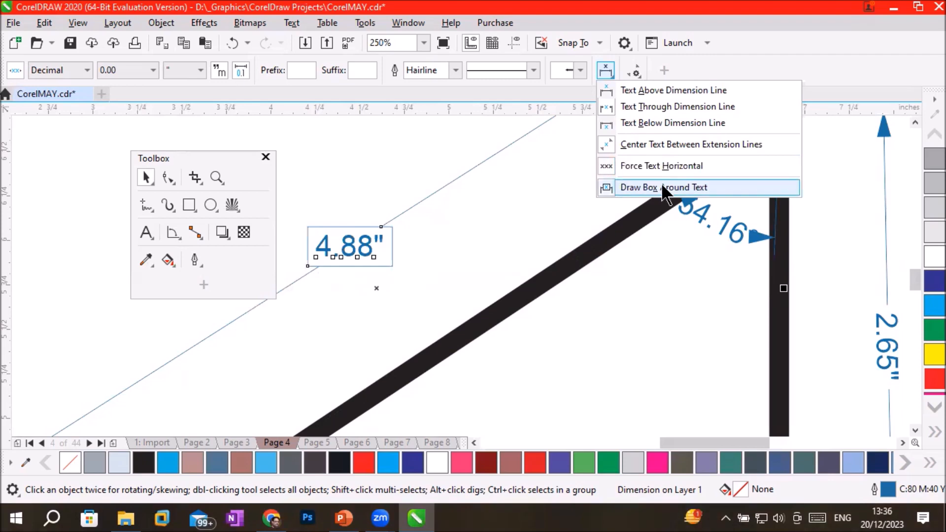
pyautogui.click(661, 166)
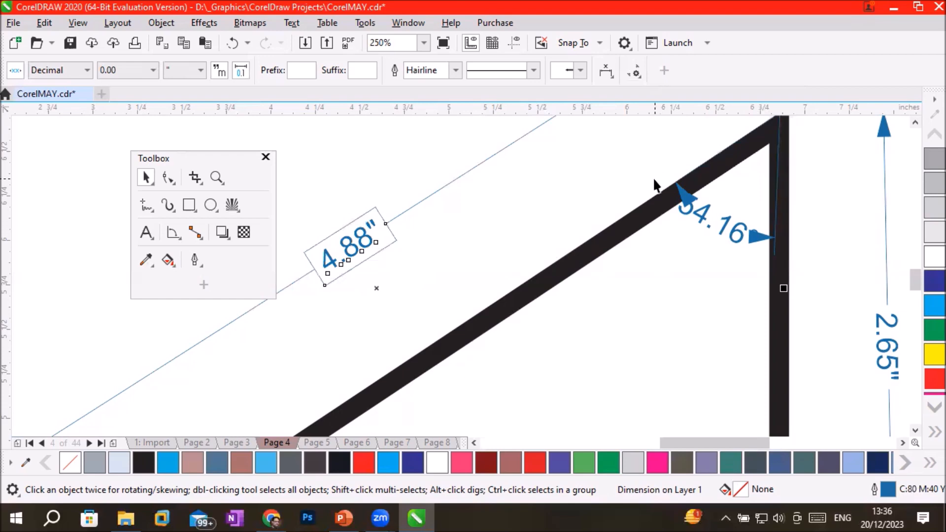
# Try the hypotenuse dimension's outline width at None and 3.0 pt, and return it to Hairline.
pyautogui.click(455, 70)
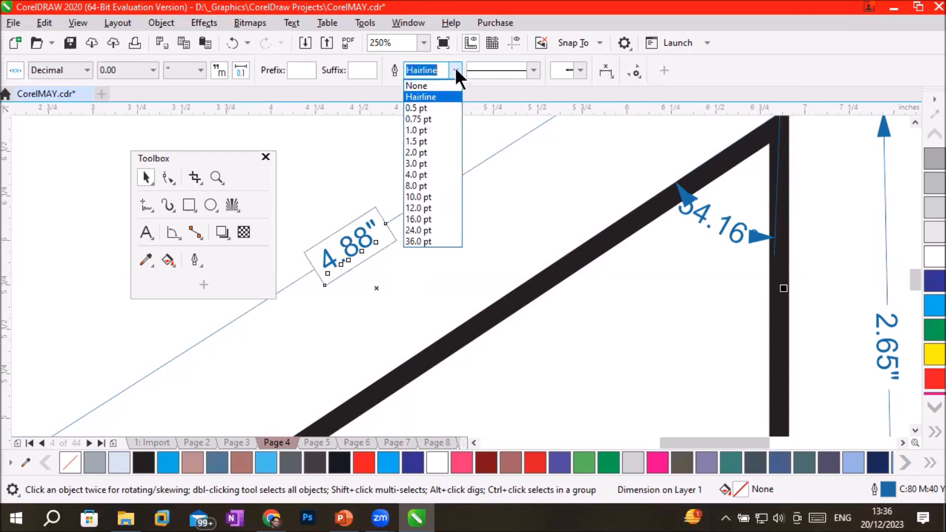
pyautogui.click(432, 85)
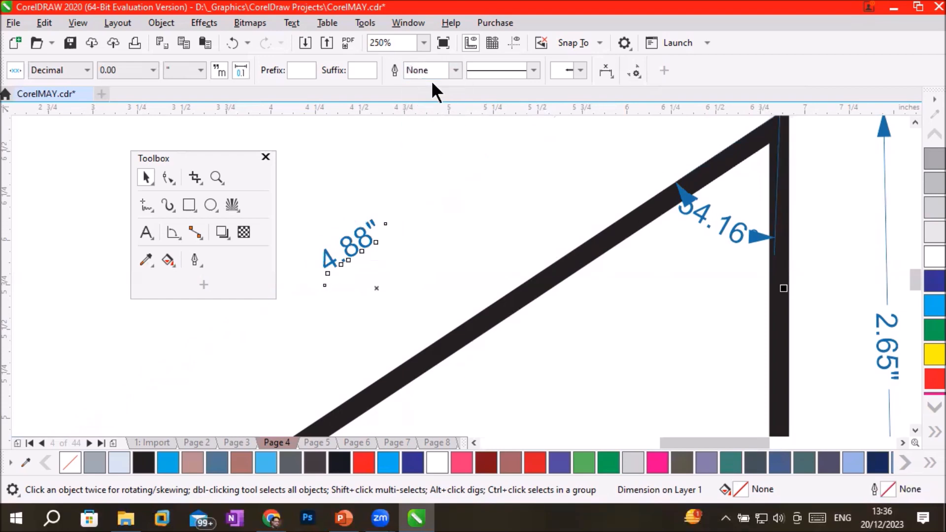
pyautogui.click(455, 70)
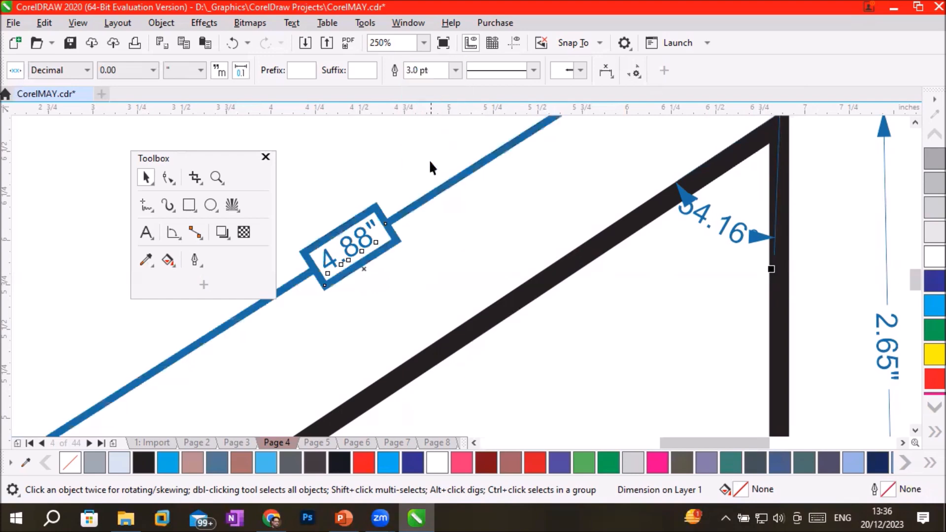
pyautogui.click(429, 161)
pyautogui.click(454, 70)
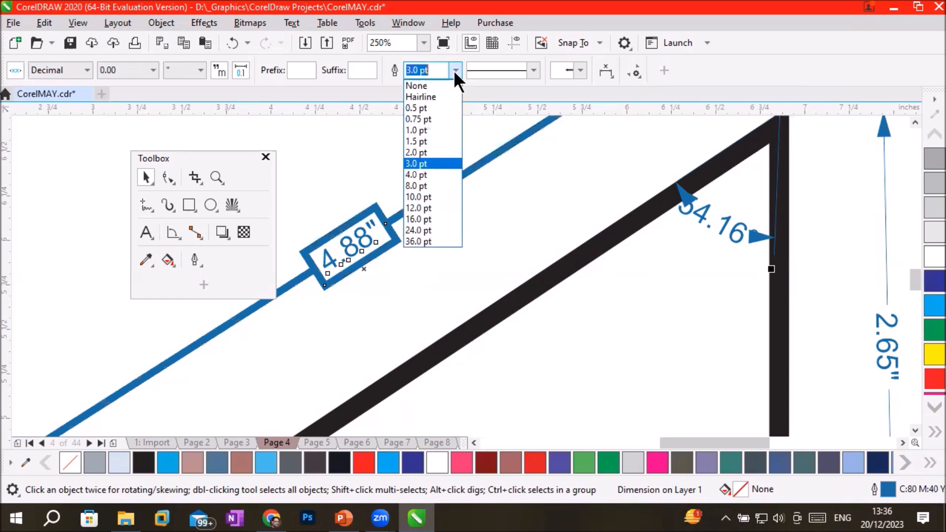
pyautogui.click(436, 98)
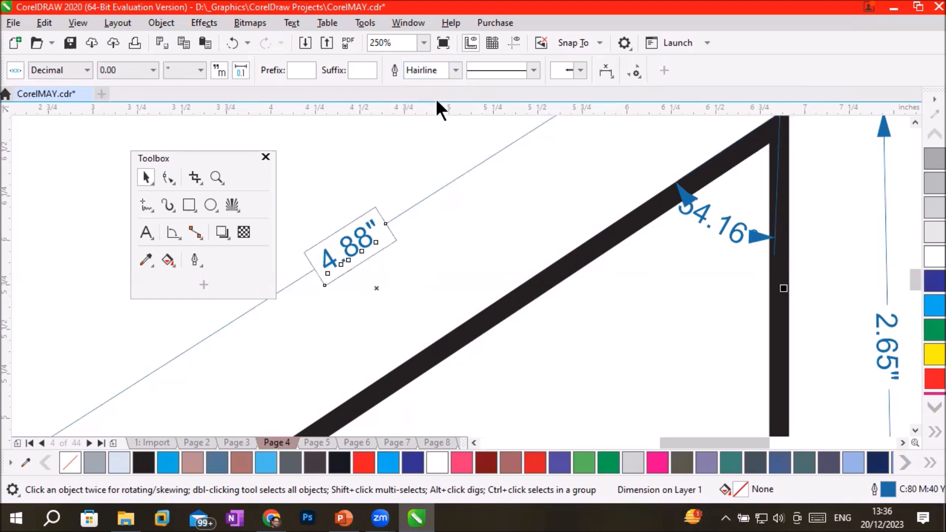
# Try the hypotenuse dimension's precision at 0, 0.0 and nine decimal places, and set it back to 0.
pyautogui.scroll(2, 317, 266)
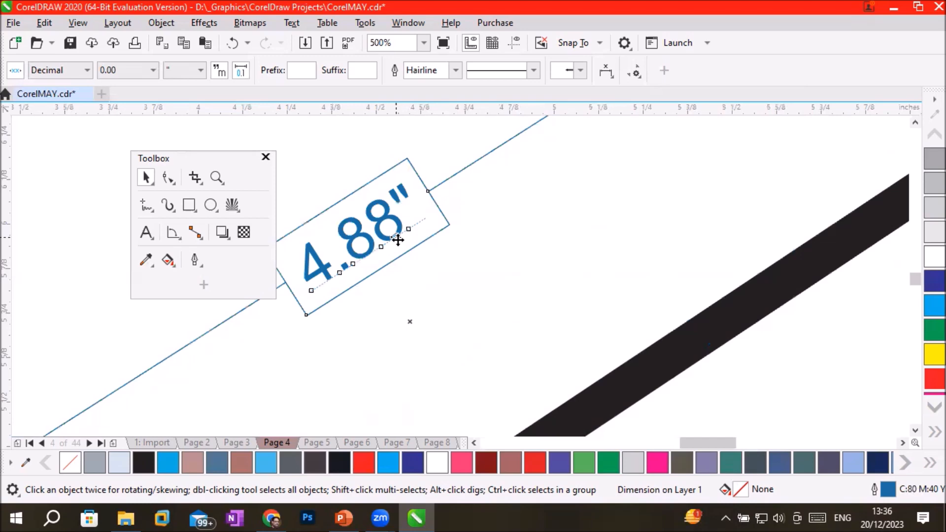
pyautogui.click(152, 70)
pyautogui.click(133, 86)
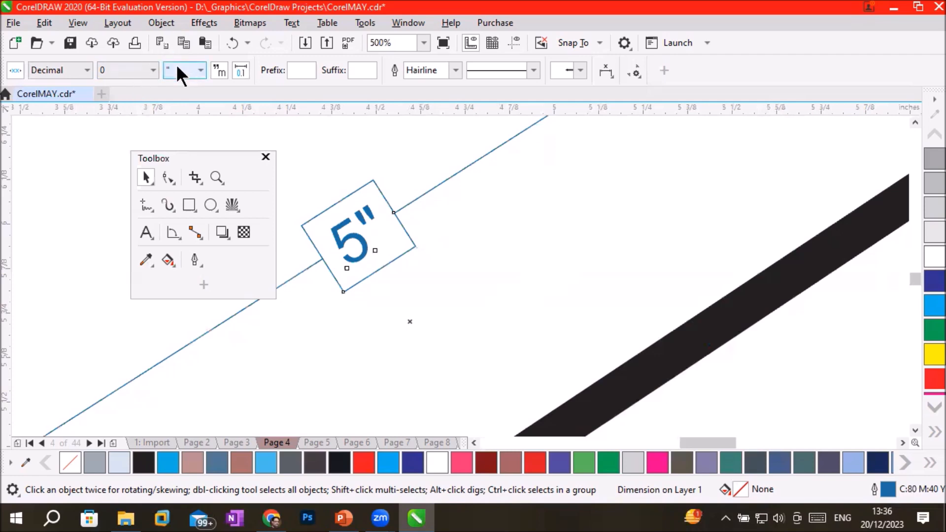
pyautogui.click(150, 69)
pyautogui.click(145, 95)
pyautogui.click(152, 69)
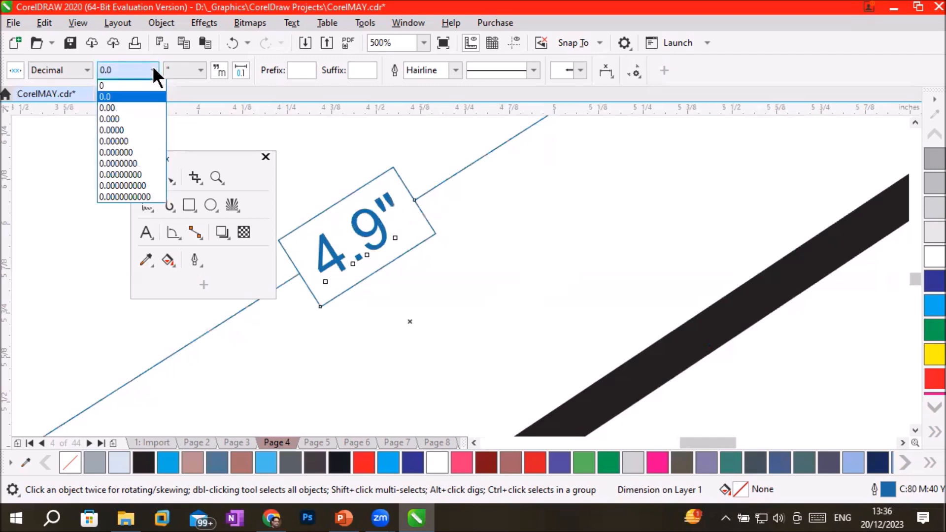
pyautogui.click(141, 185)
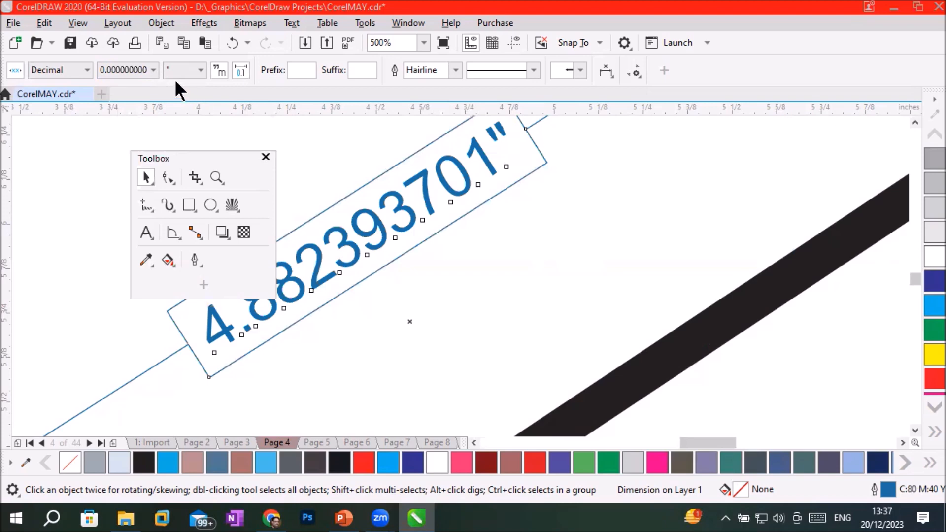
pyautogui.click(147, 70)
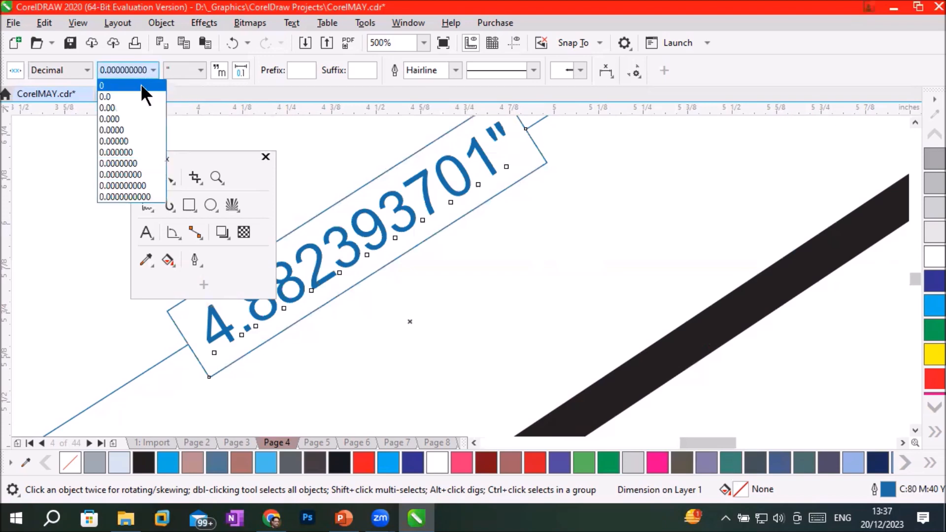
pyautogui.click(141, 85)
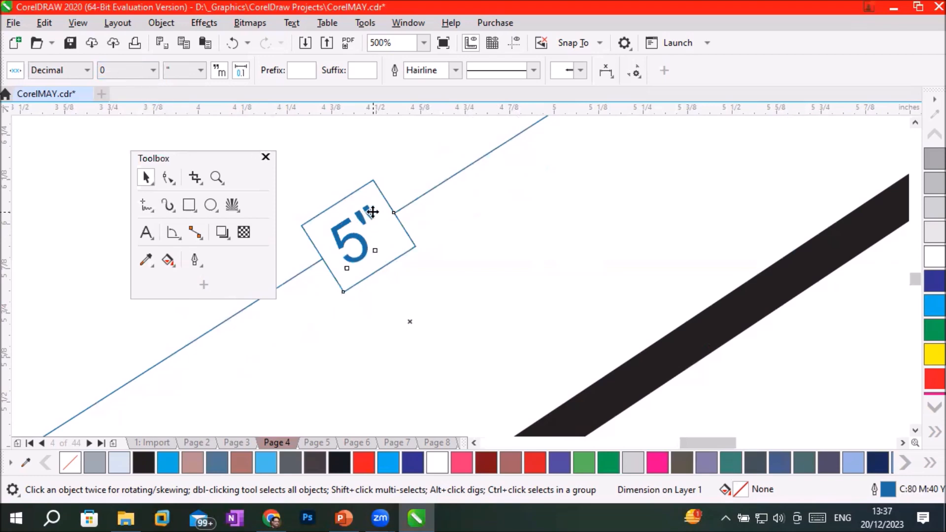
# Set the hypotenuse dimension's units to ft and its precision to 0.00.
pyautogui.click(197, 69)
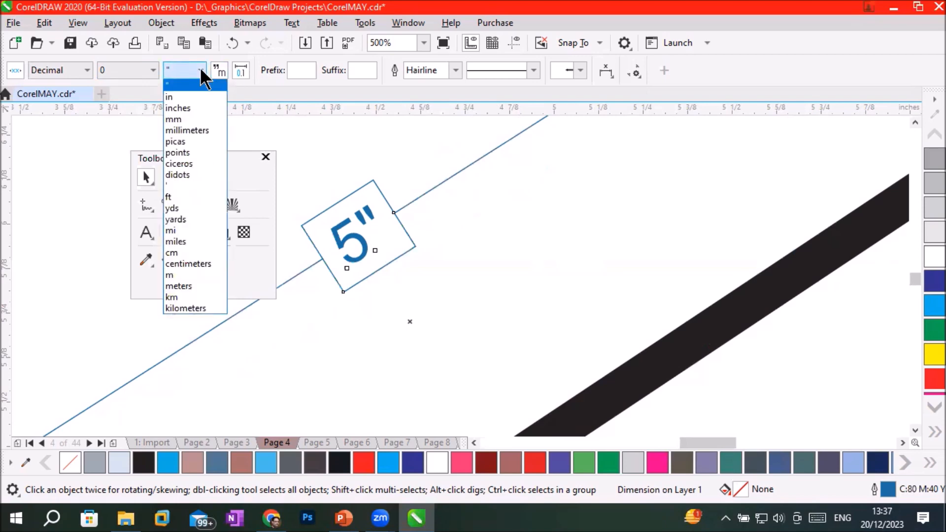
pyautogui.click(179, 199)
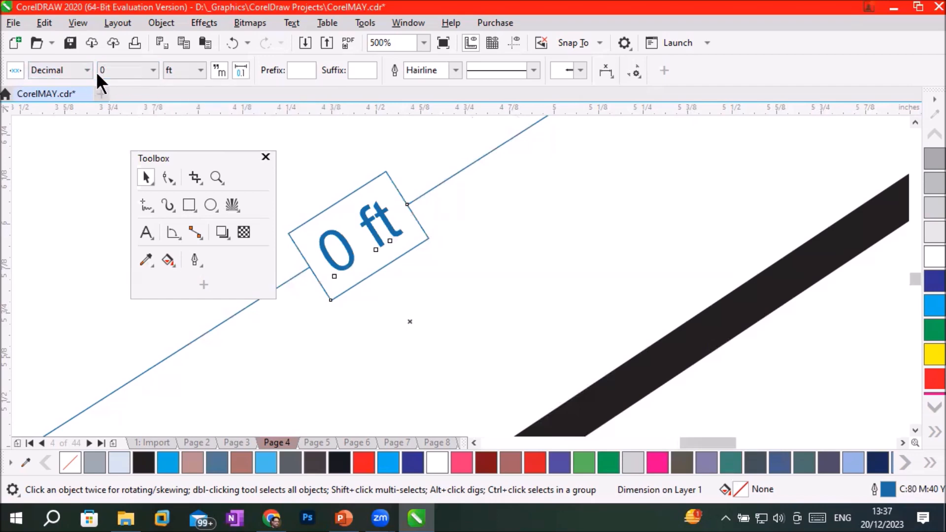
pyautogui.click(152, 70)
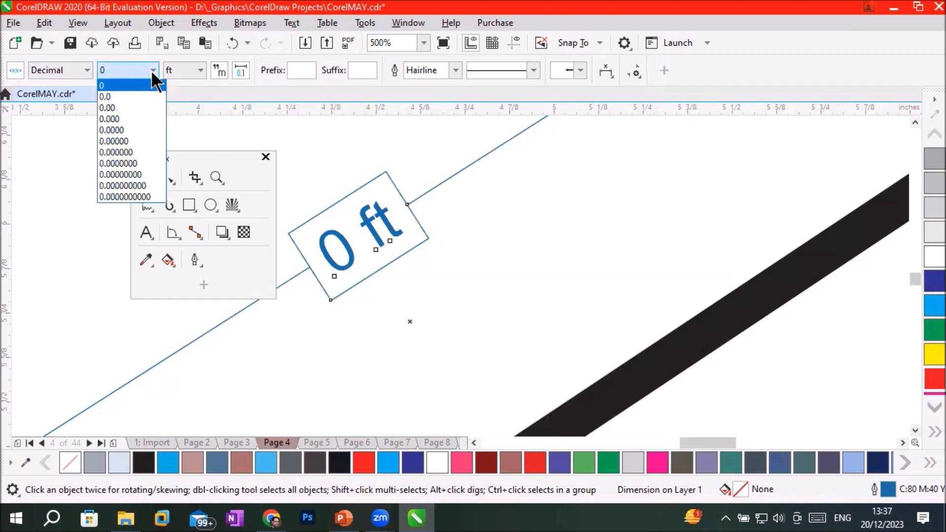
pyautogui.click(140, 107)
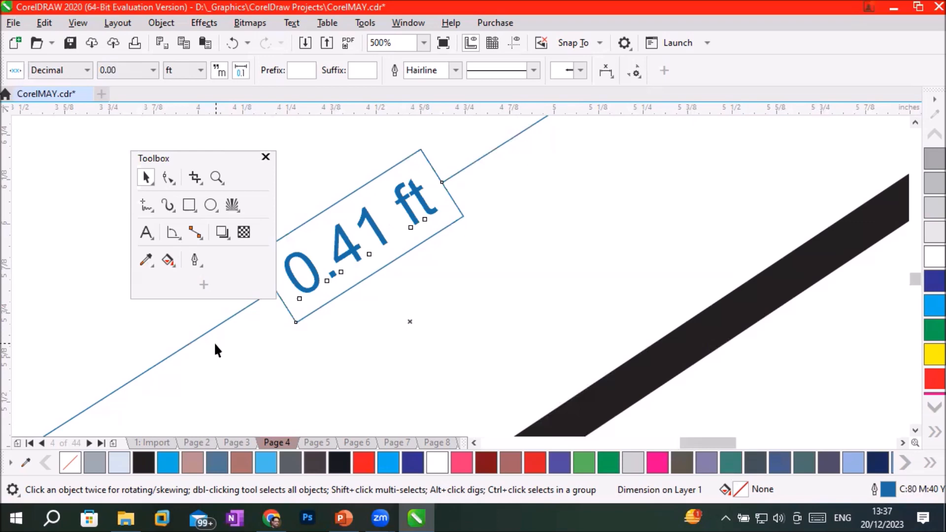
# Switch the hypotenuse dimension's units to in, to mm, and finally to cm.
pyautogui.click(199, 67)
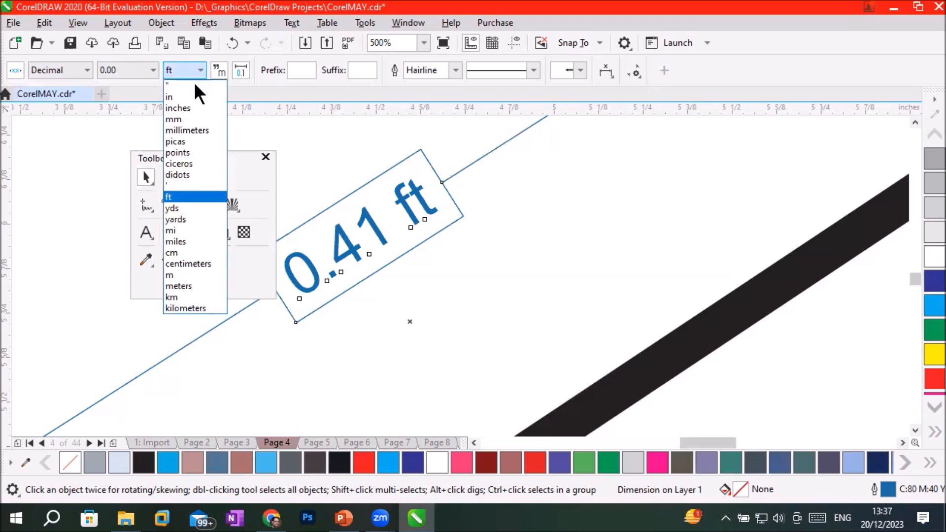
pyautogui.click(190, 96)
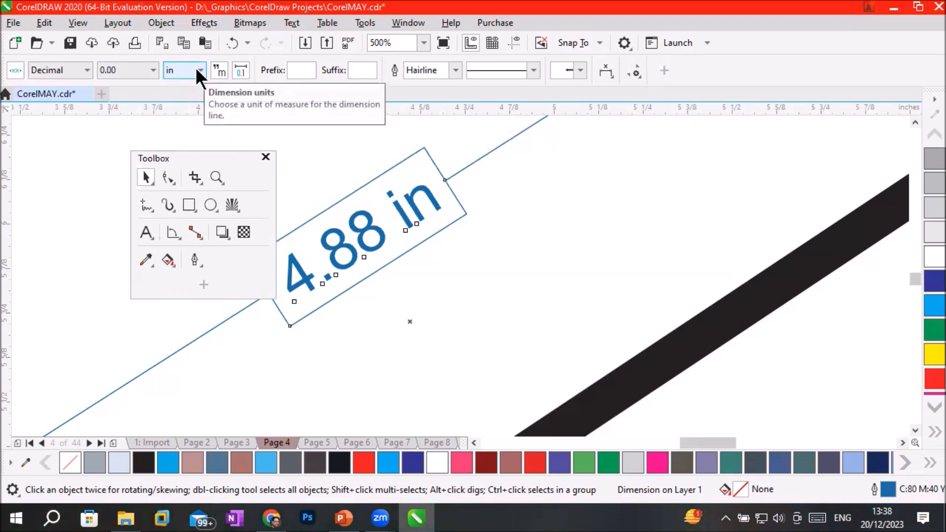
pyautogui.click(195, 67)
pyautogui.click(191, 118)
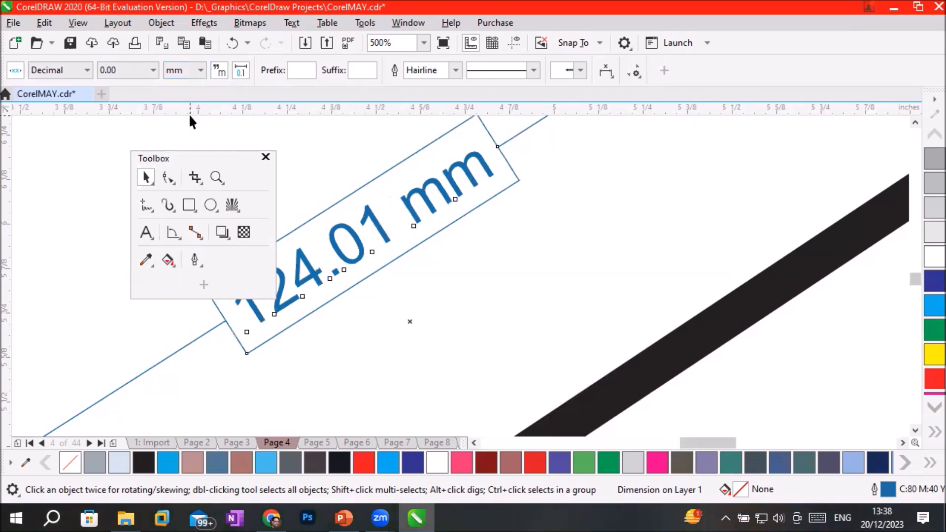
pyautogui.click(199, 70)
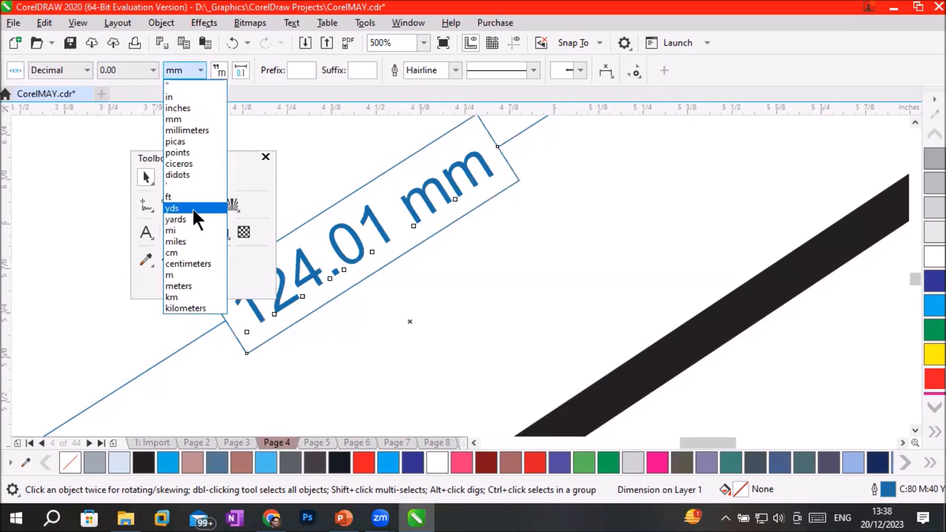
pyautogui.click(195, 253)
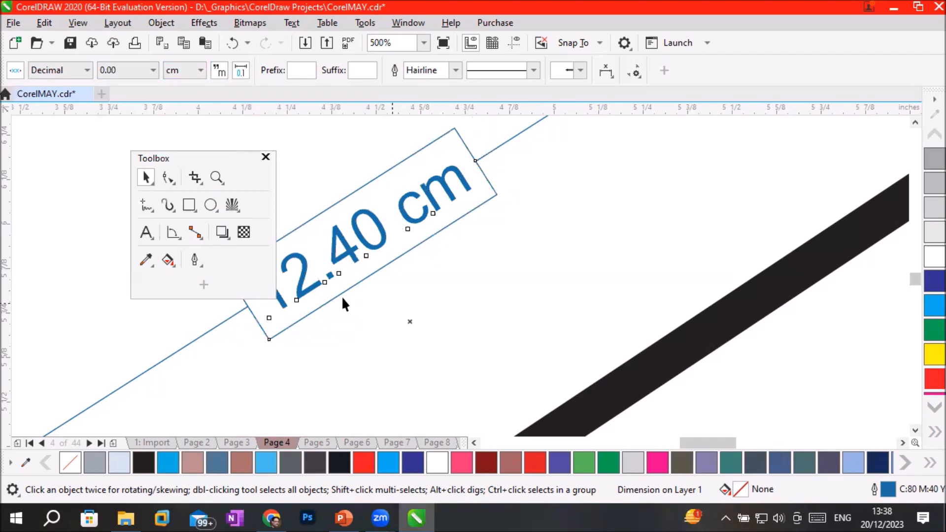
# Add the prefix "m" and the suffix "-" to the hypotenuse dimension's text.
pyautogui.moveTo(196, 152); pyautogui.dragTo(106, 138)
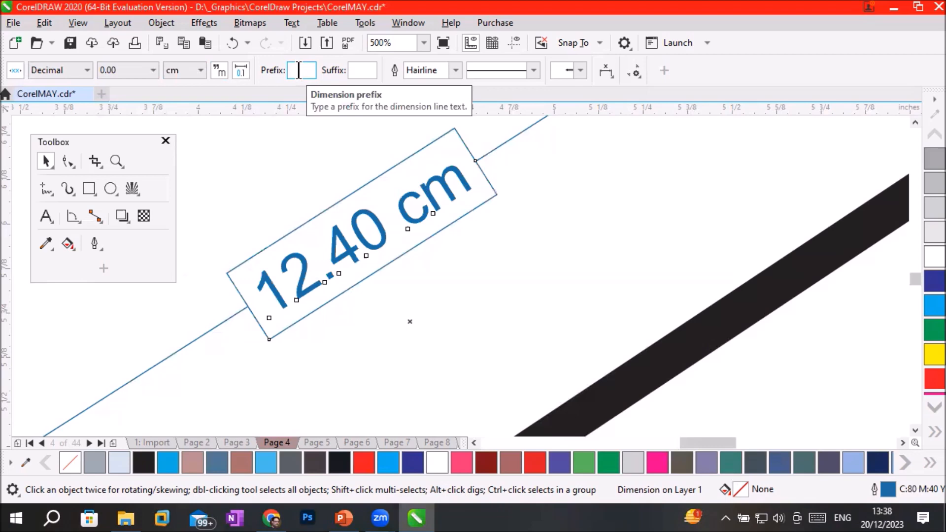
pyautogui.write('m')
pyautogui.press('Return')
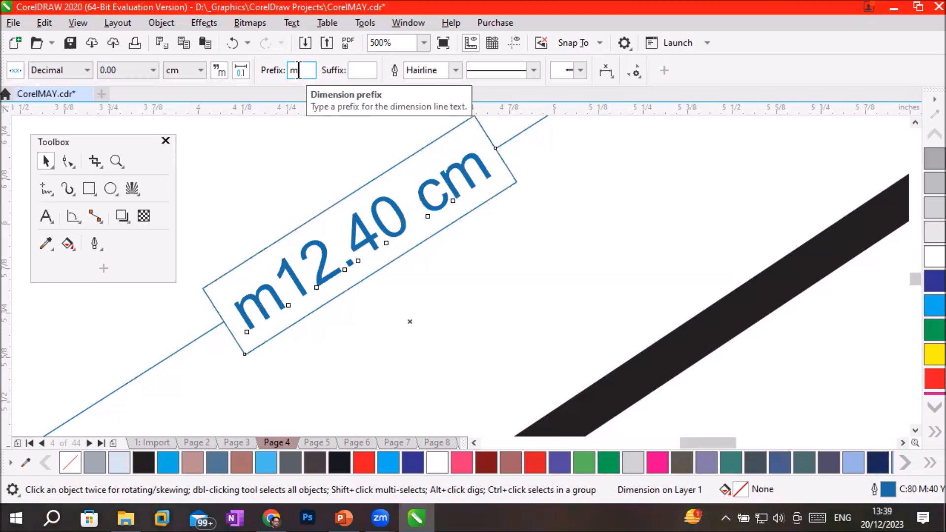
pyautogui.click(364, 69)
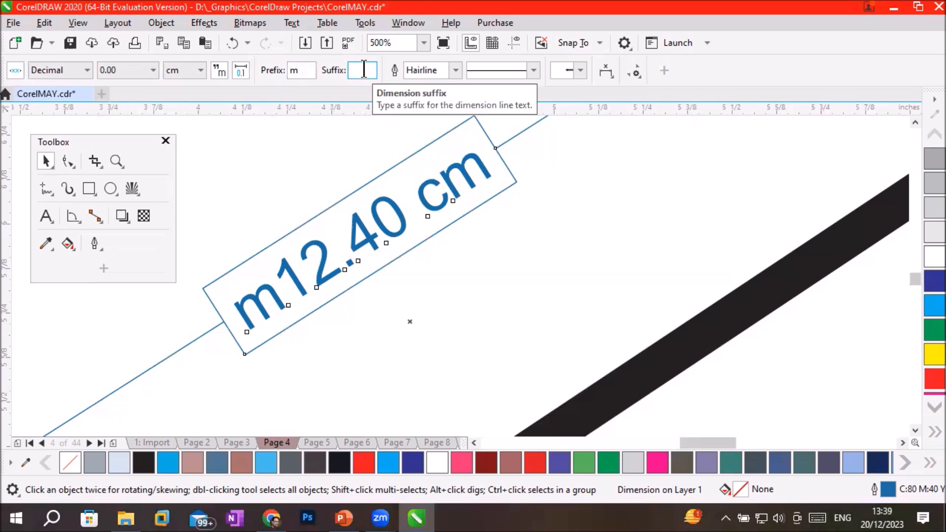
pyautogui.write('-')
pyautogui.press('Return')
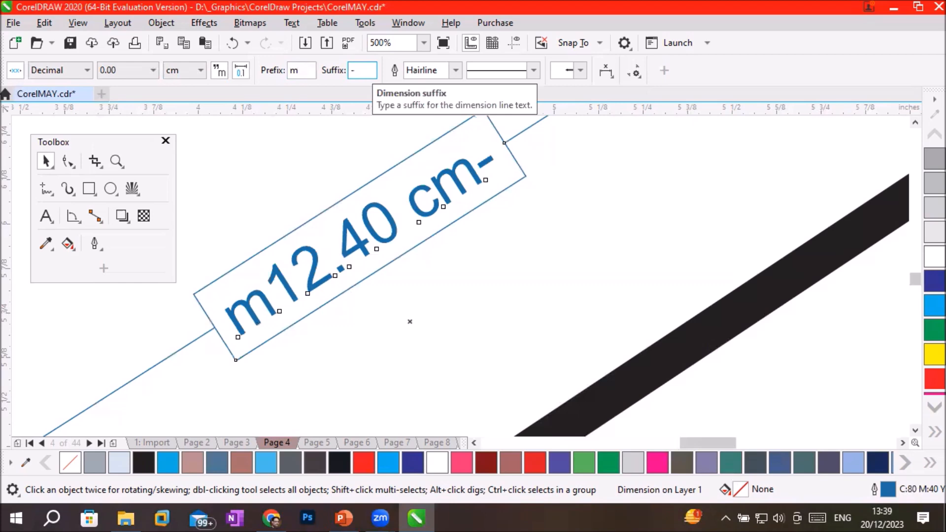
# Draw a 2-leg callout from inside the triangle to the empty space above it, and label it "Kitchin".
pyautogui.click(71, 217)
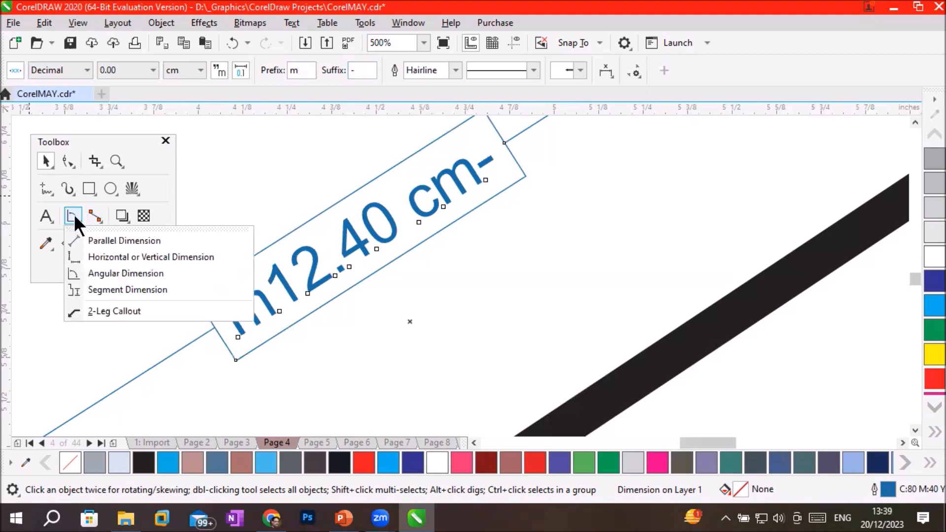
pyautogui.scroll(-5, 369, 356)
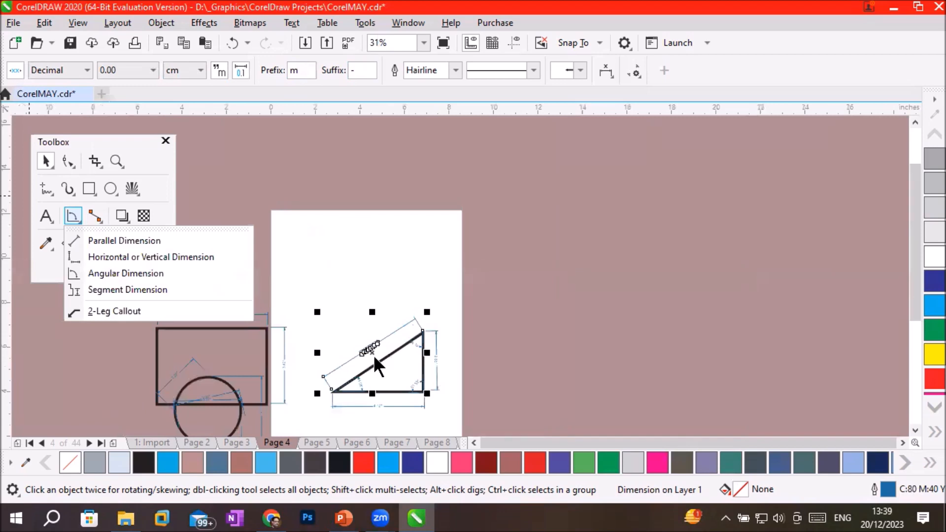
pyautogui.scroll(1, 418, 398)
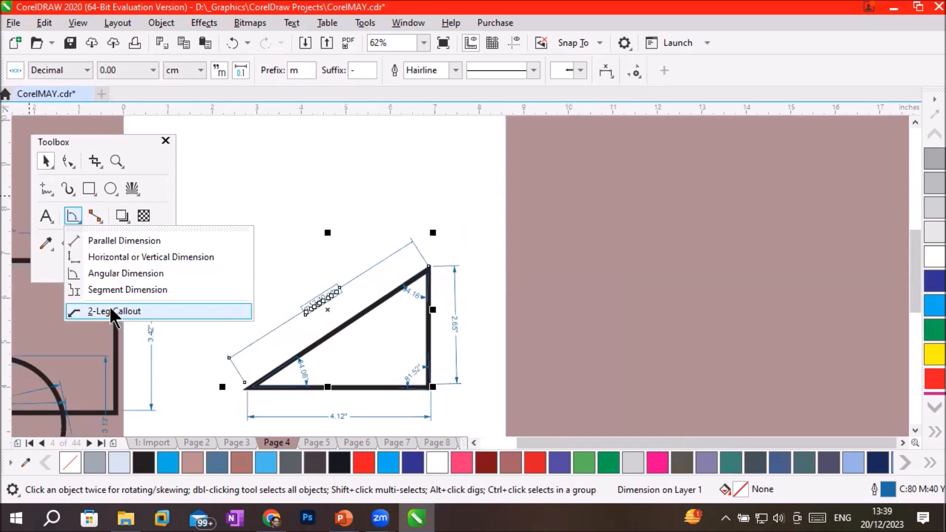
pyautogui.click(136, 311)
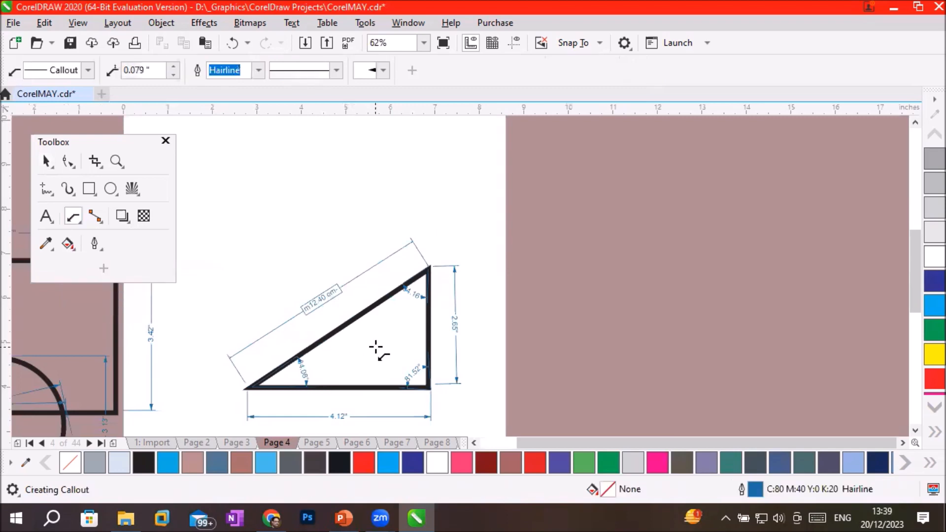
pyautogui.moveTo(370, 344); pyautogui.dragTo(340, 185)
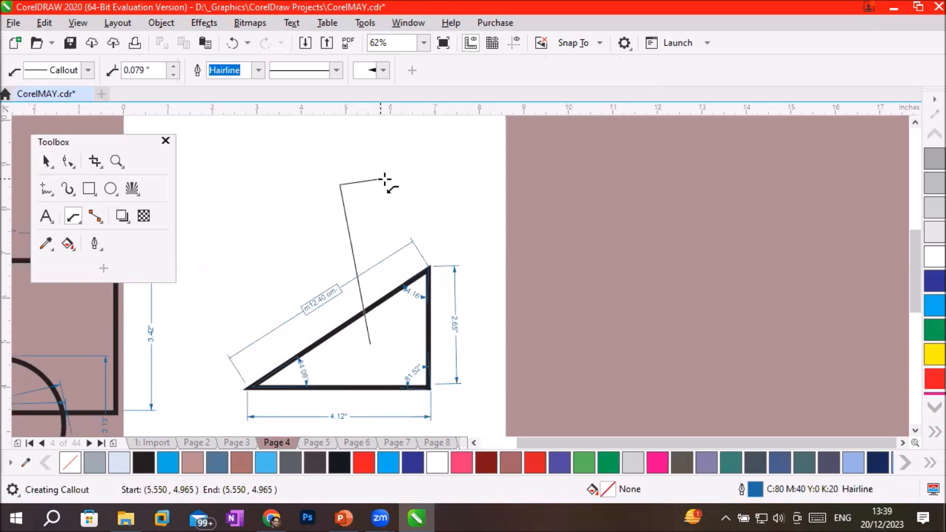
pyautogui.click(398, 180)
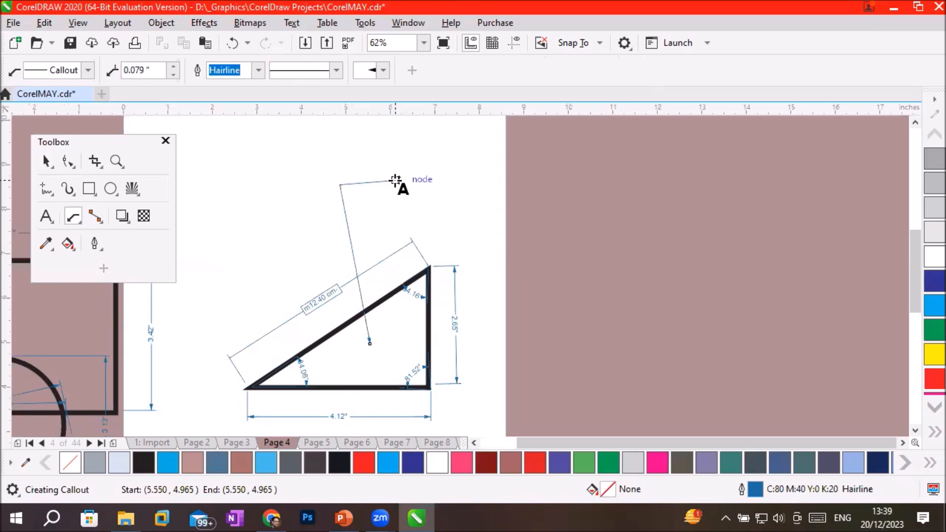
pyautogui.write('Ka')
pyautogui.write('tchin')
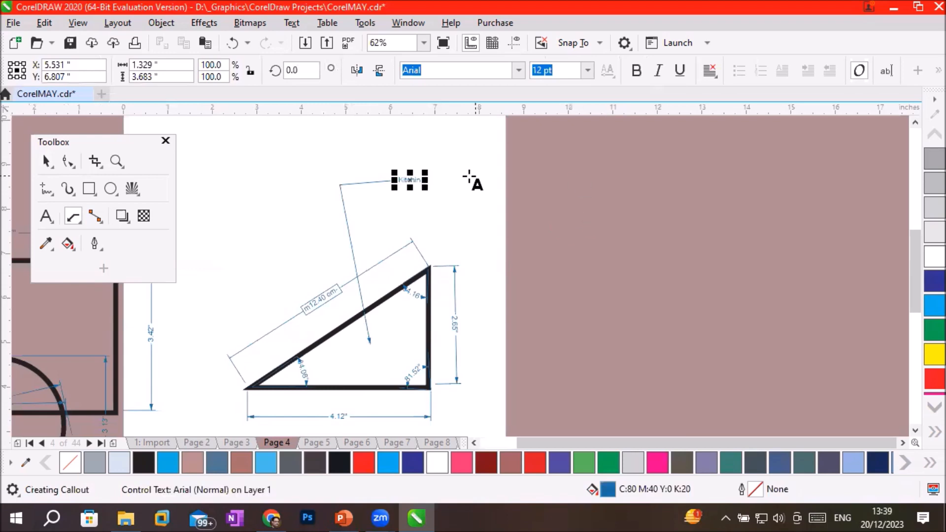
pyautogui.scroll(2, 439, 175)
pyautogui.scroll(1, 440, 180)
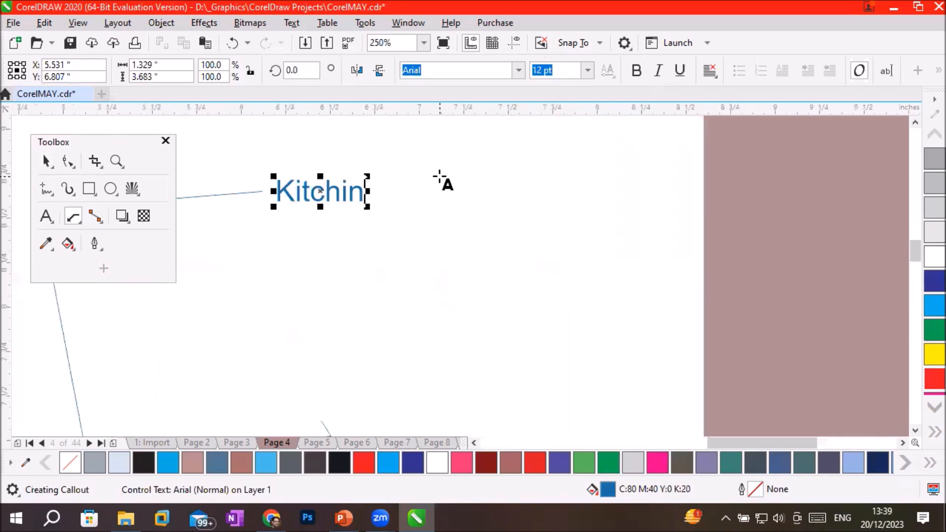
# Draw a circle about 1.03 by 1.00 inches inside the triangle's lower right corner.
pyautogui.scroll(-3, 442, 180)
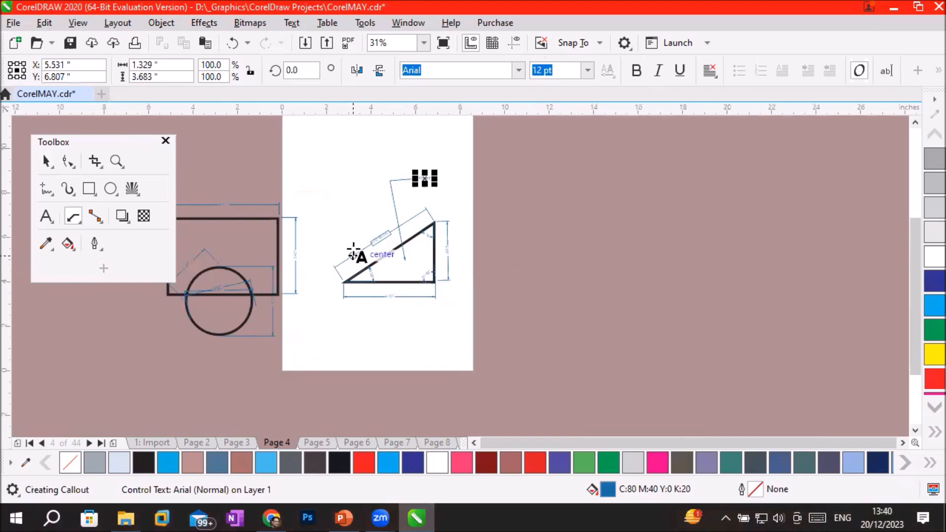
pyautogui.press('F7')
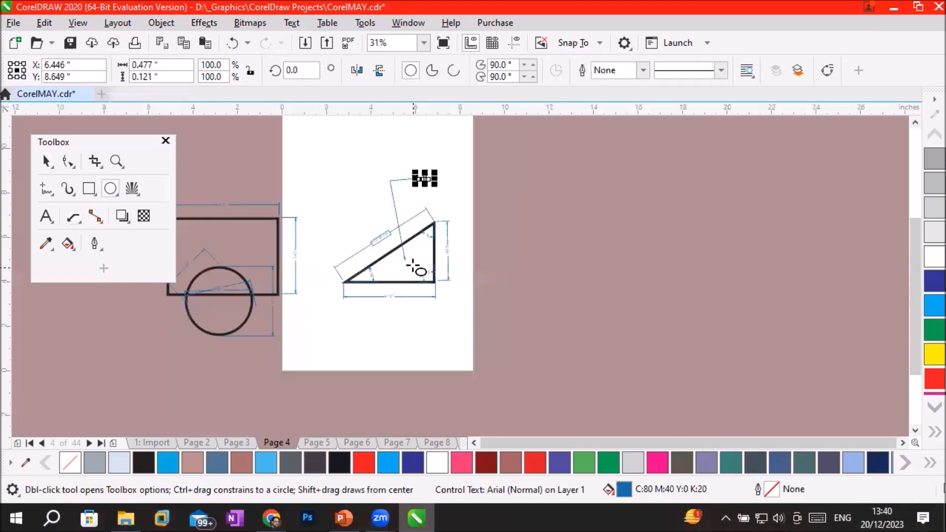
pyautogui.moveTo(414, 260); pyautogui.dragTo(436, 282)
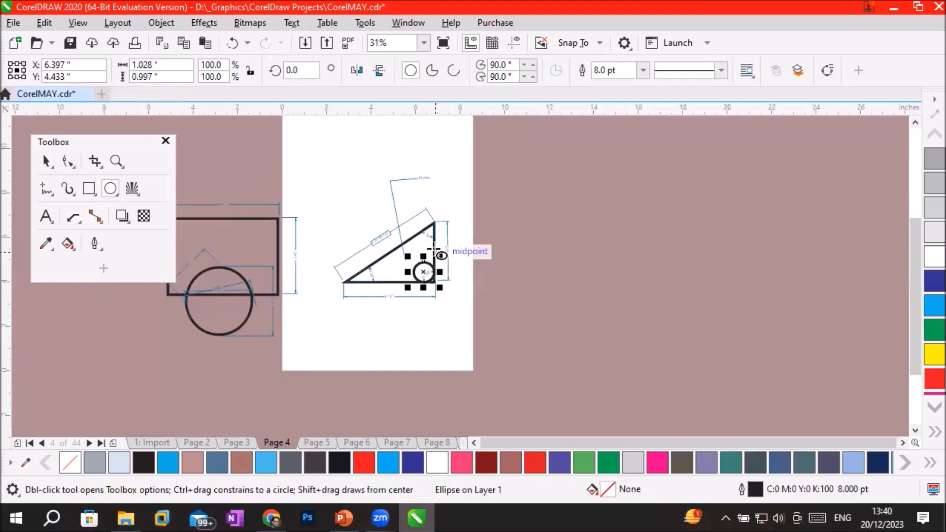
# Draw a 2-leg callout from the small circle's centre to the empty space below the triangle, and label it "Table".
pyautogui.scroll(2, 429, 270)
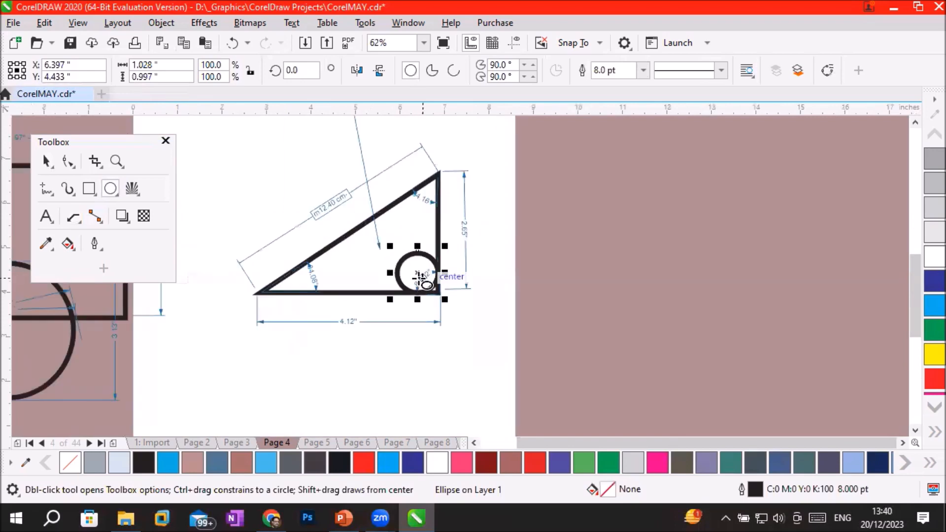
pyautogui.click(73, 217)
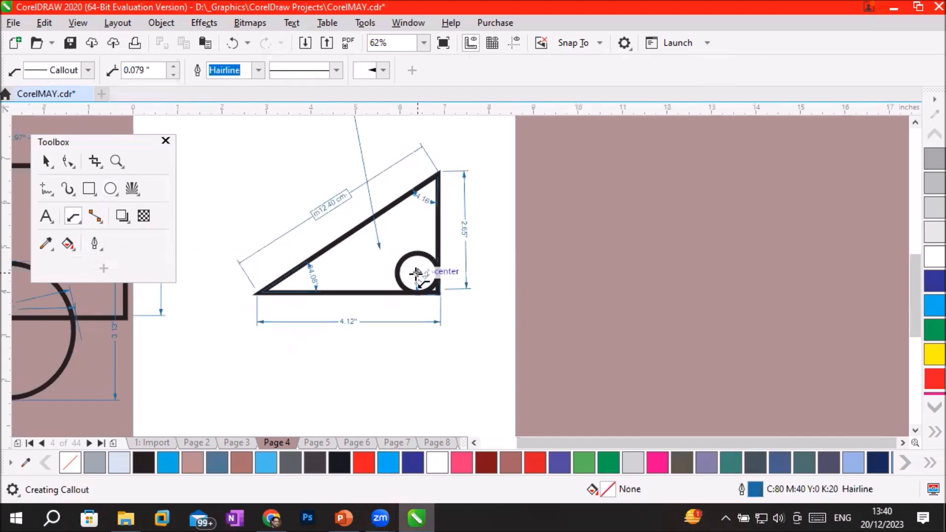
pyautogui.moveTo(417, 272); pyautogui.dragTo(380, 370)
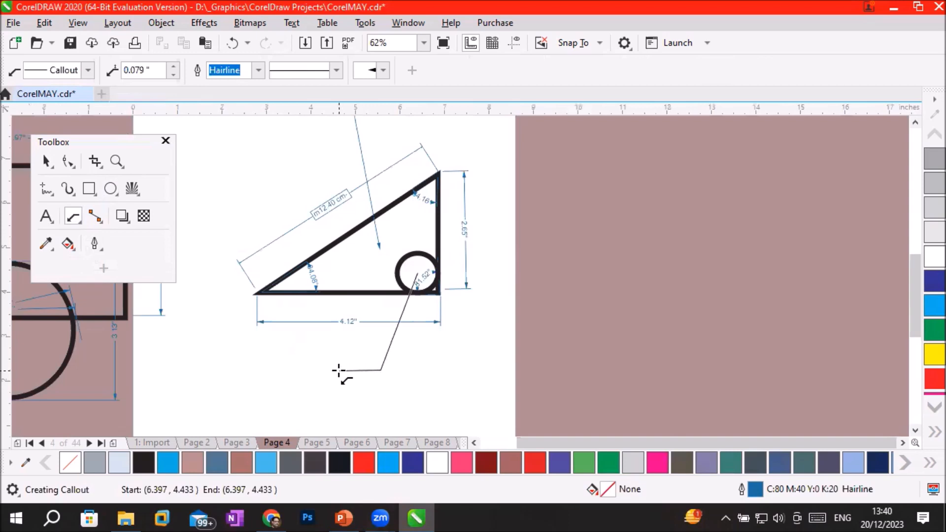
pyautogui.doubleClick(338, 370)
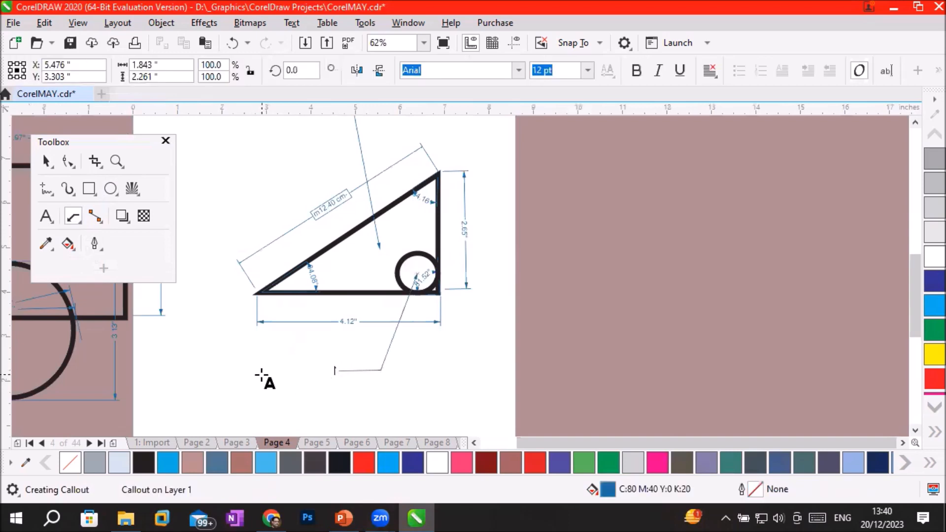
pyautogui.write('this is')
pyautogui.press('BackSpace')
pyautogui.press('BackSpace')
pyautogui.press('BackSpace')
pyautogui.press('BackSpace')
pyautogui.press('BackSpace')
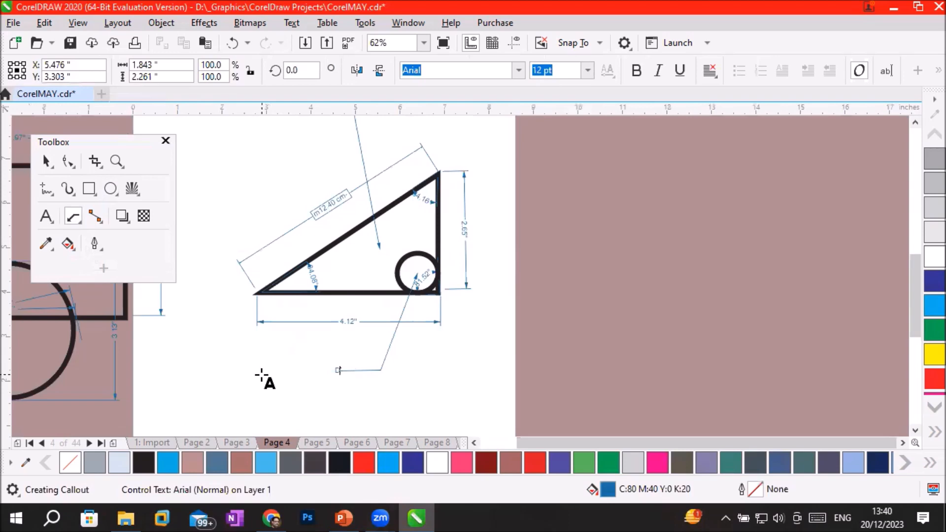
pyautogui.write('Table')
pyautogui.scroll(1, 345, 375)
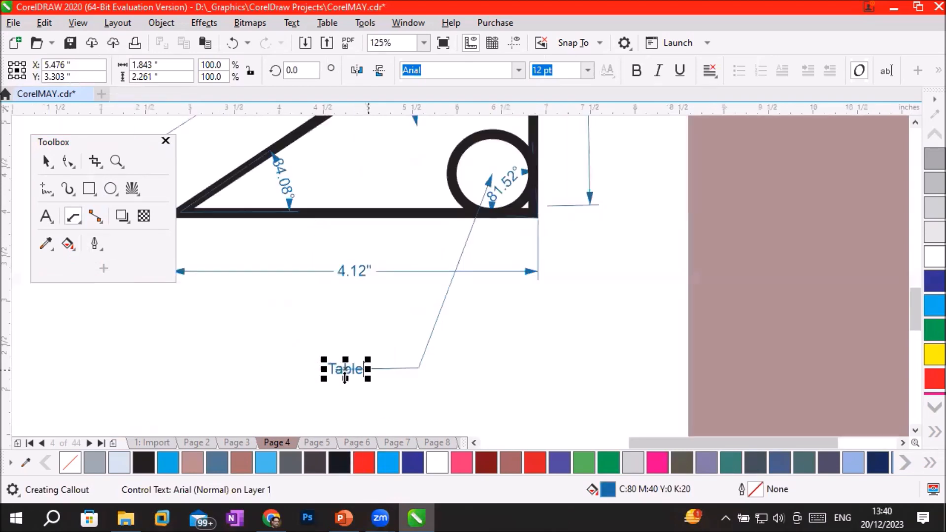
pyautogui.scroll(1, 347, 379)
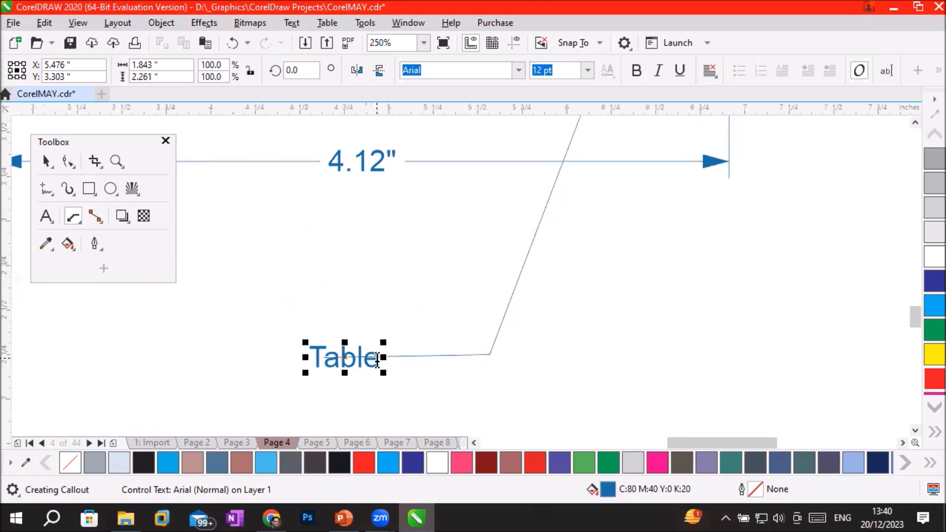
pyautogui.scroll(-2, 427, 366)
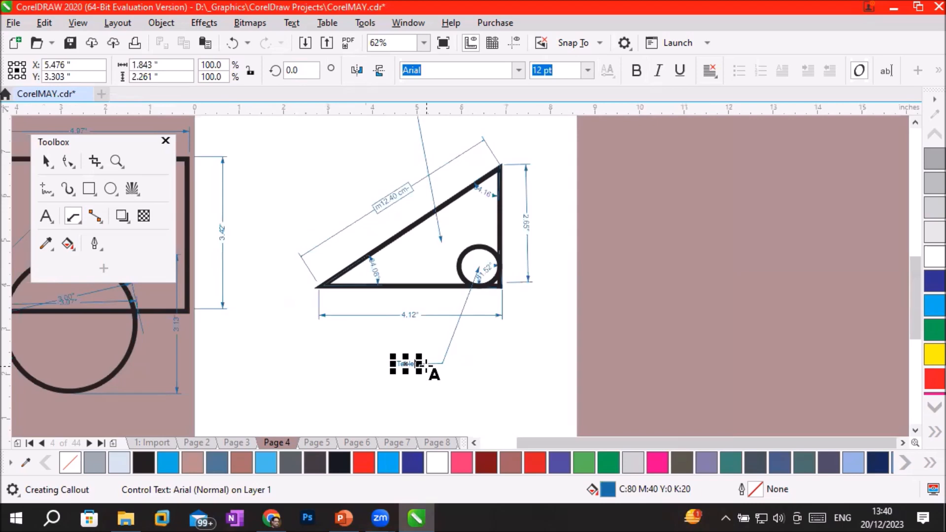
pyautogui.write('edge')
pyautogui.hotkey('ctrl', 'z')
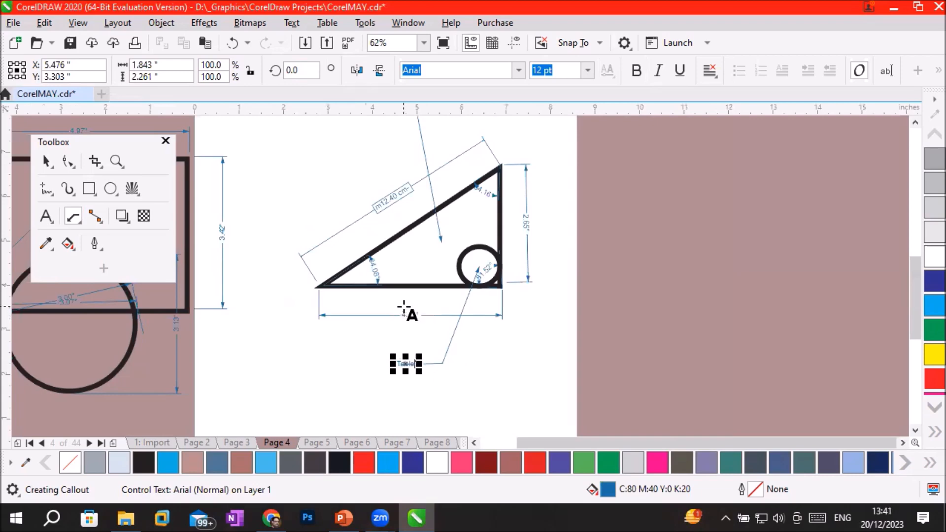
# Draw a rectangle about 6.78 by 1.47 inches along the page's lower edge, and one about 2.15 by 0.77 inches inside its right part.
pyautogui.click(915, 430)
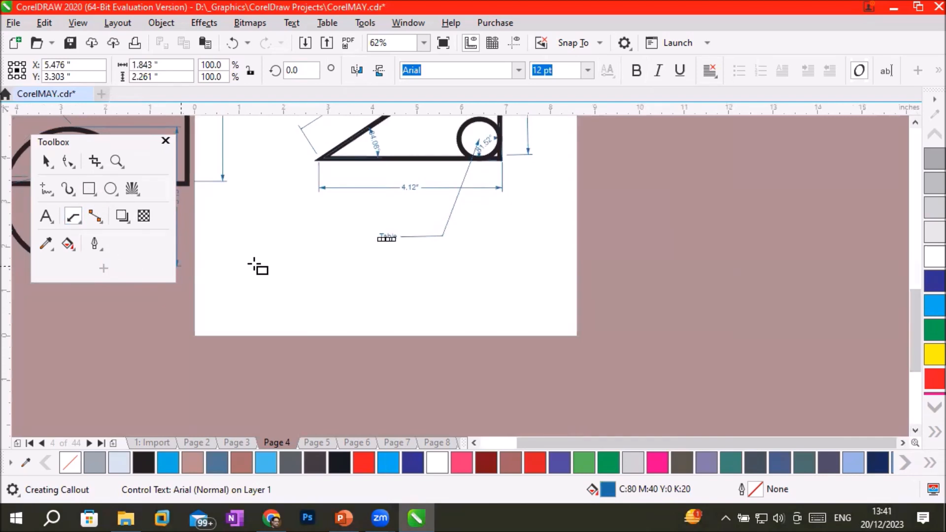
pyautogui.moveTo(247, 271); pyautogui.dragTo(549, 334)
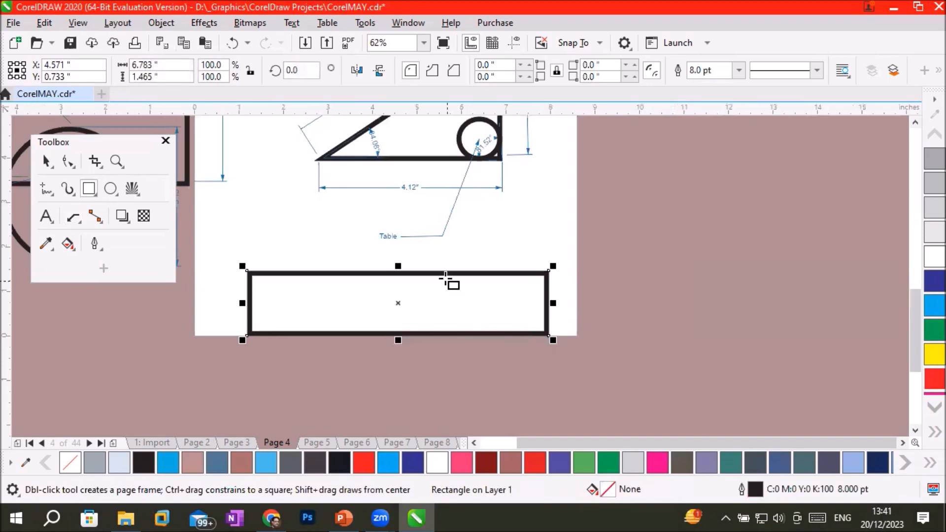
pyautogui.moveTo(440, 285); pyautogui.dragTo(537, 319)
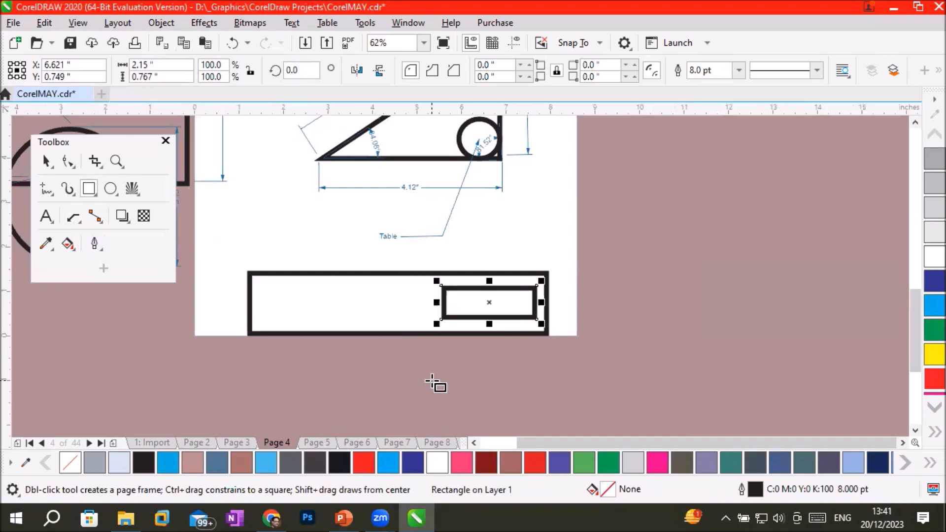
# Stretch the inner rectangle up and down to about 1.25 inches high, reaching the outer rectangle's horizontal edges.
pyautogui.click(71, 218)
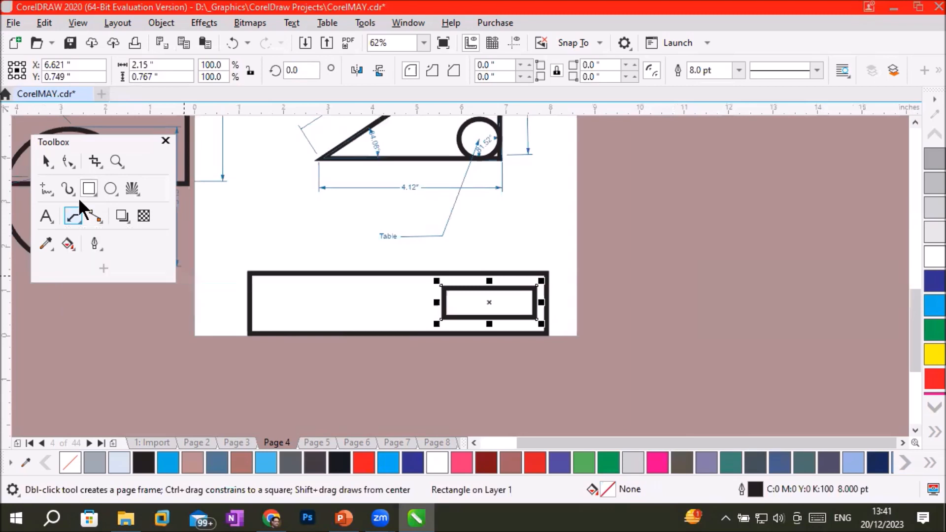
pyautogui.click(50, 164)
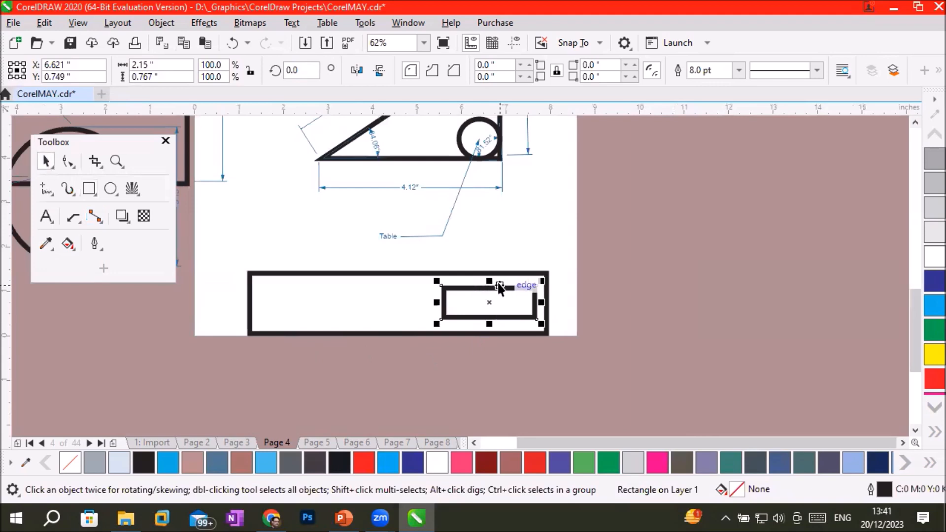
pyautogui.moveTo(489, 281); pyautogui.dragTo(490, 271)
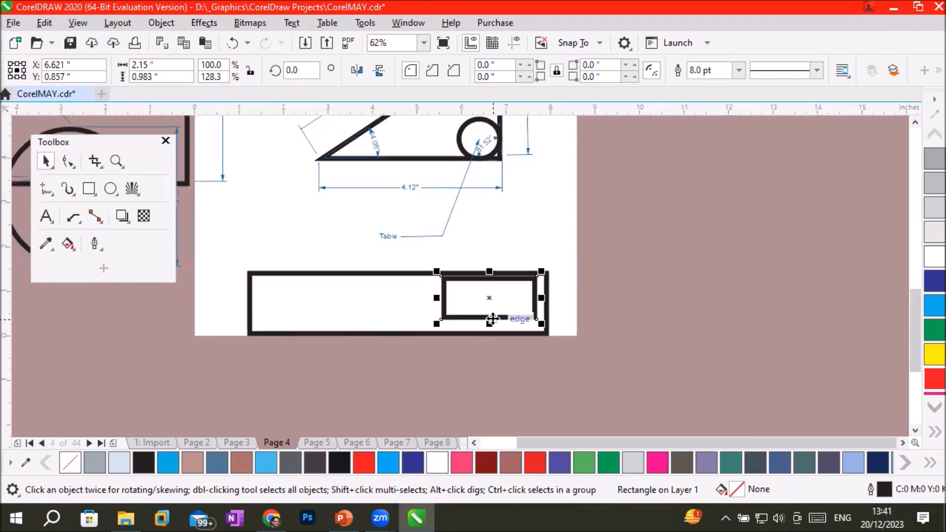
pyautogui.moveTo(489, 324); pyautogui.dragTo(491, 336)
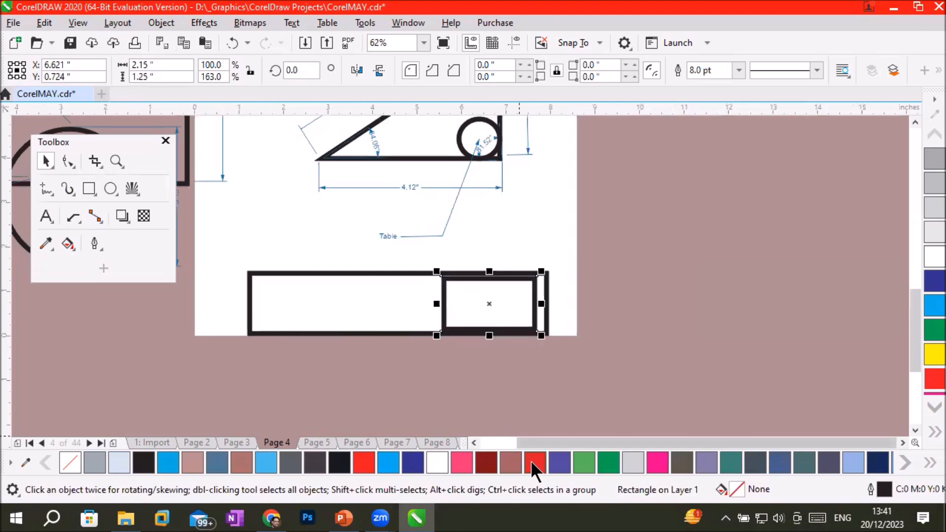
# Colour the inner rectangle's outline red and deselect it.
pyautogui.rightClick(530, 462)
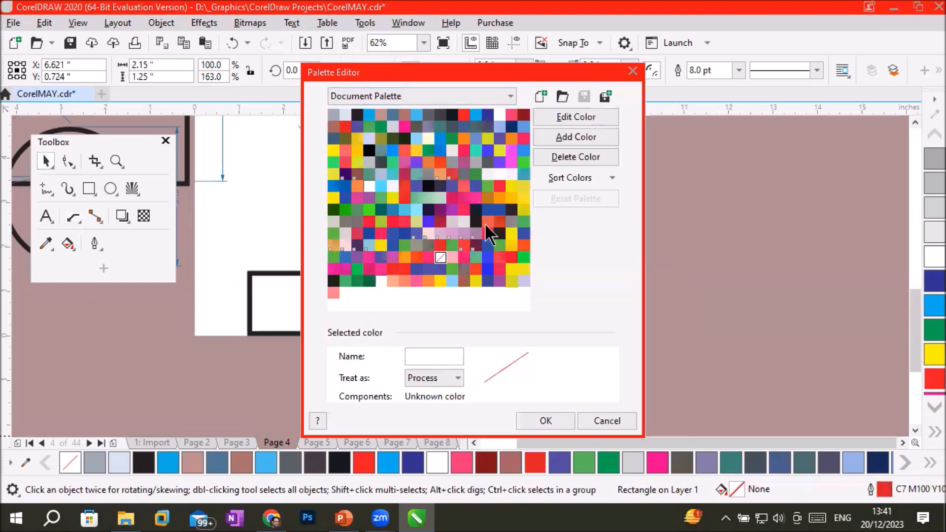
pyautogui.click(632, 71)
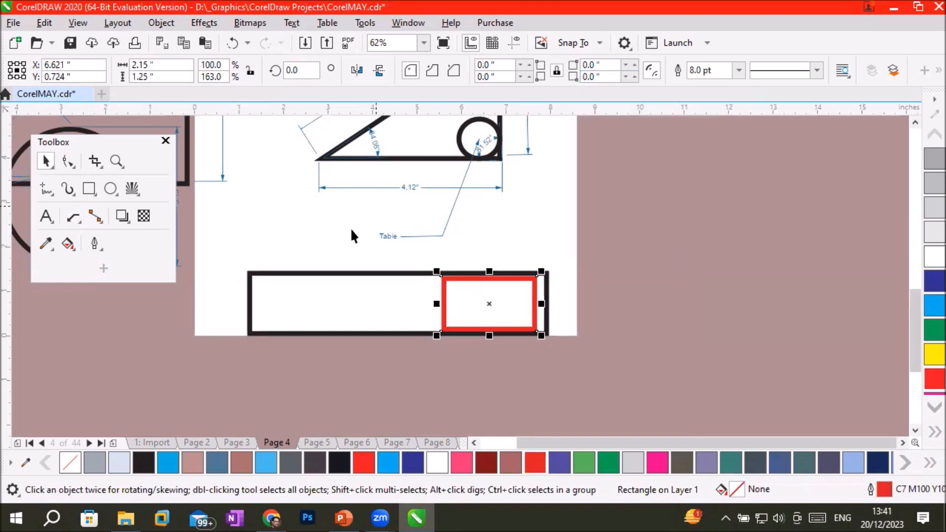
pyautogui.click(323, 251)
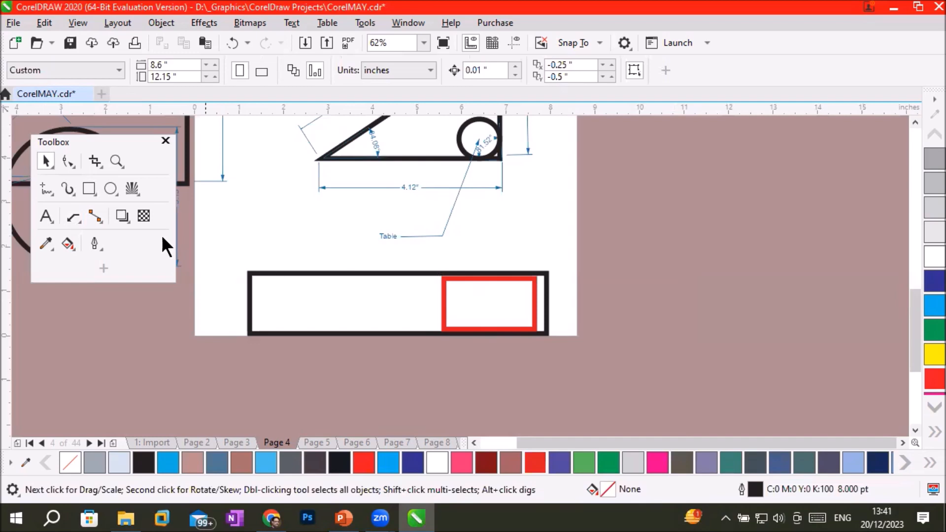
# Try to place a segment dimension along the large rectangle's upper edge.
pyautogui.click(67, 218)
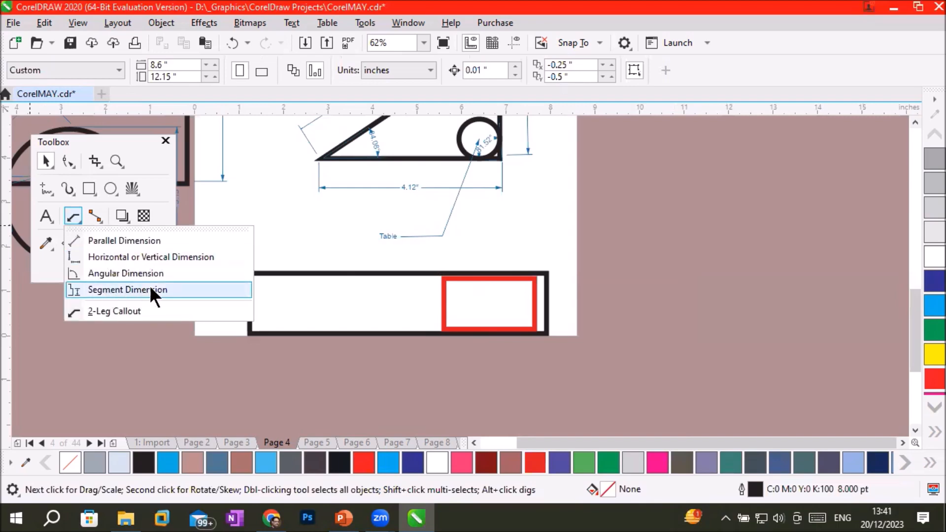
pyautogui.click(118, 287)
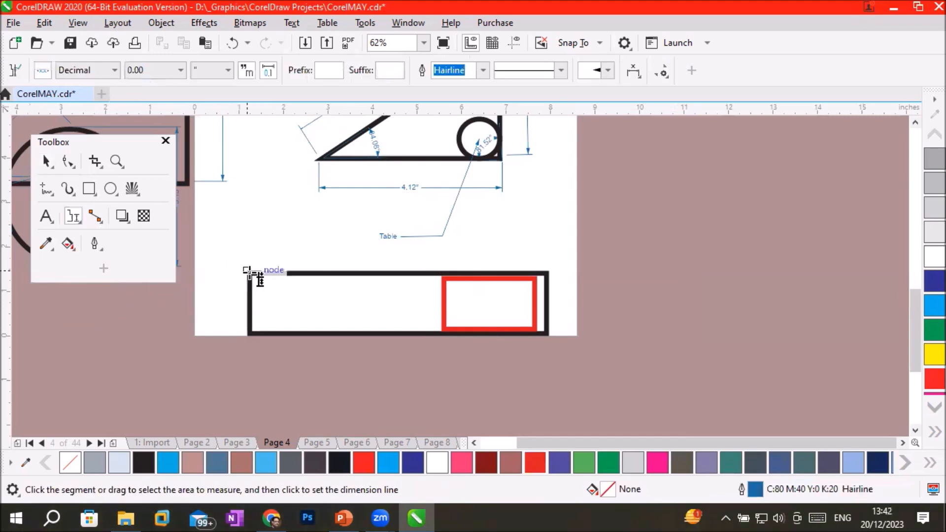
pyautogui.moveTo(248, 271); pyautogui.dragTo(560, 259)
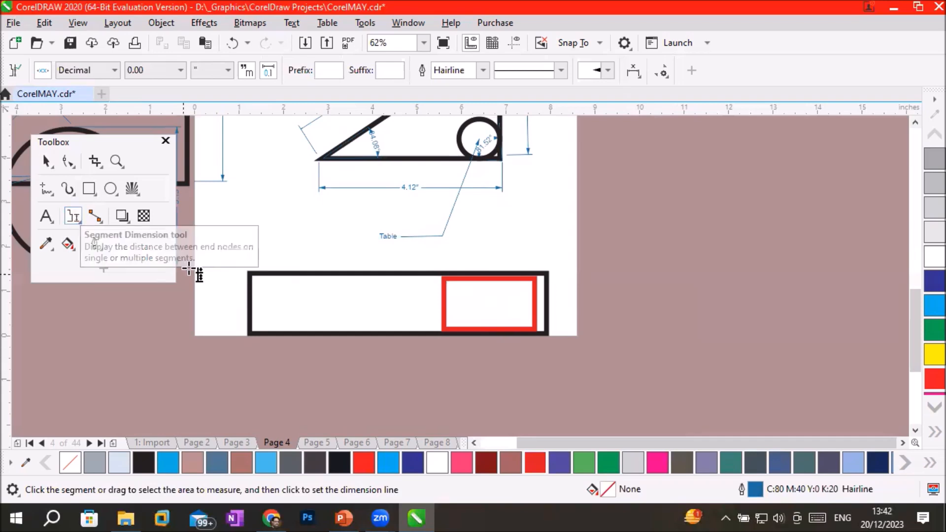
pyautogui.press('space')
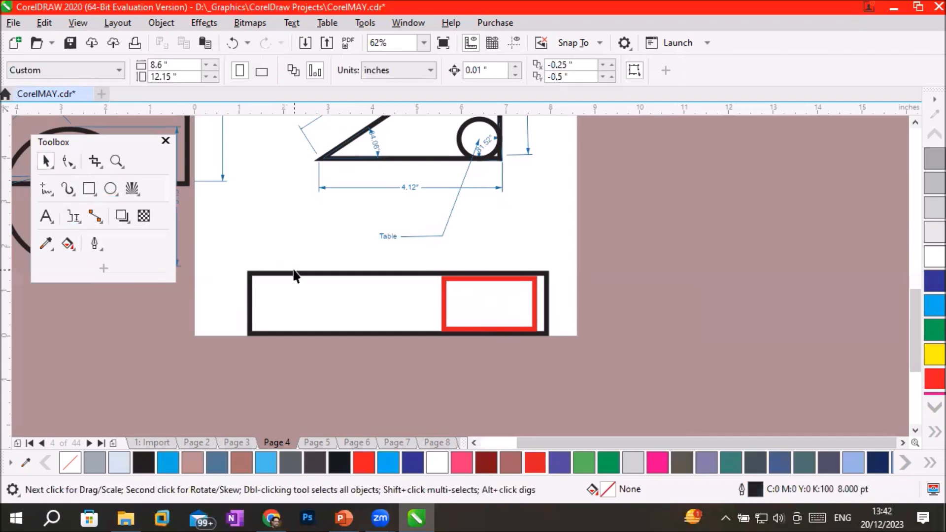
pyautogui.click(296, 272)
pyautogui.scroll(2, 302, 296)
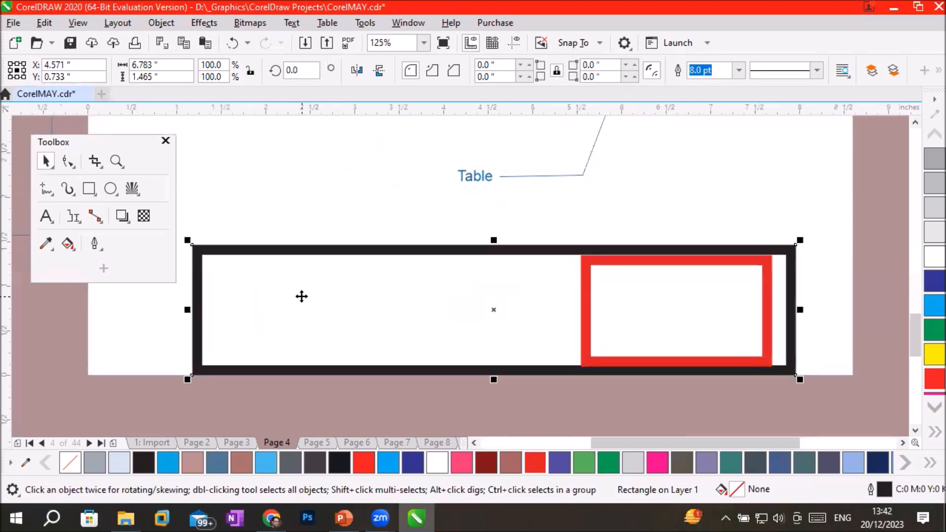
pyautogui.scroll(-2, 302, 296)
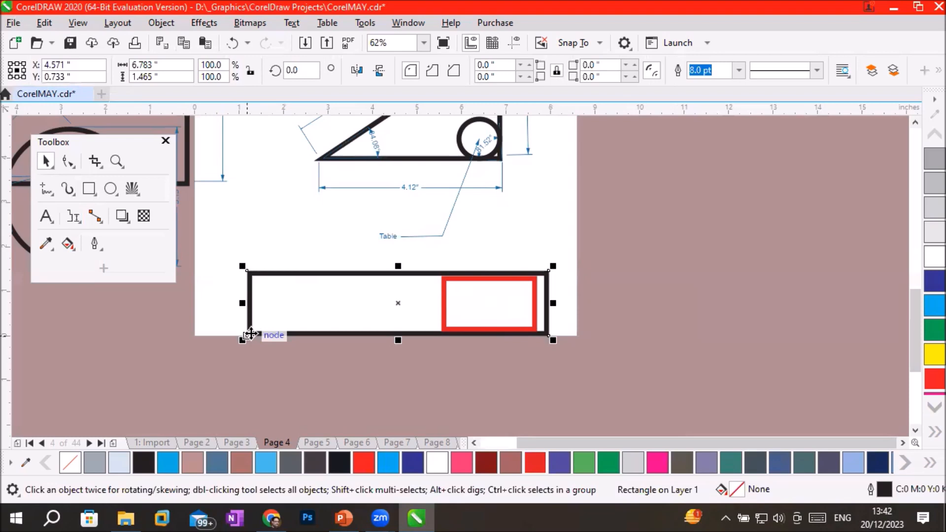
# Place a parallel dimension along part of the large rectangle's upper edge, with its line inside the rectangle, and delete it.
pyautogui.click(76, 215)
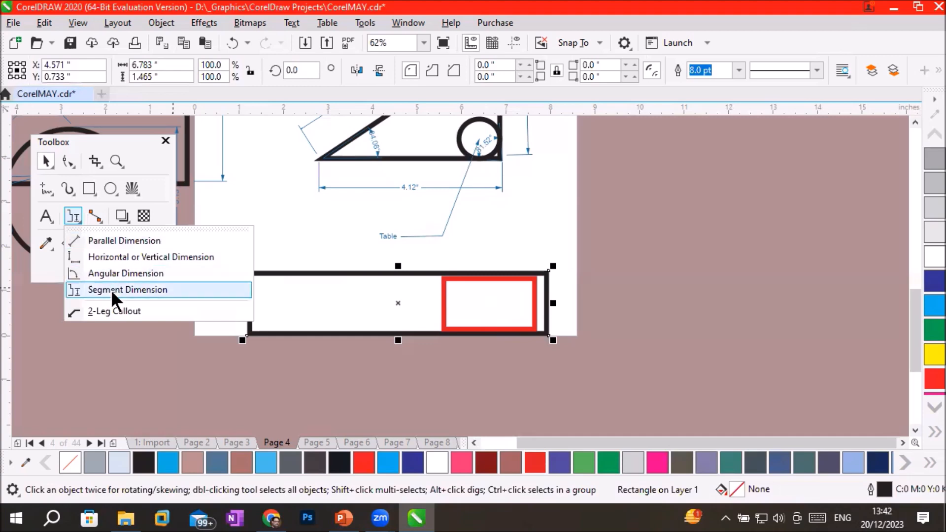
pyautogui.click(118, 241)
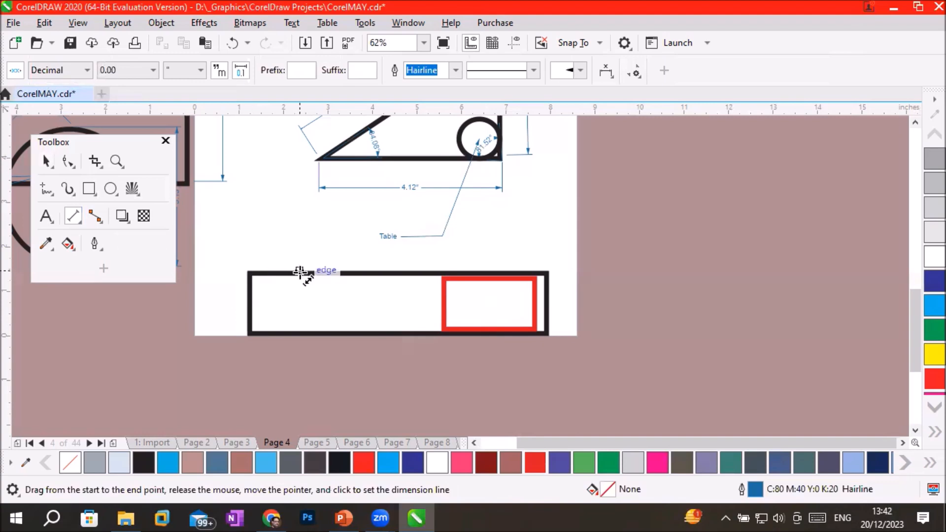
pyautogui.moveTo(300, 272); pyautogui.dragTo(393, 272)
pyautogui.click(393, 302)
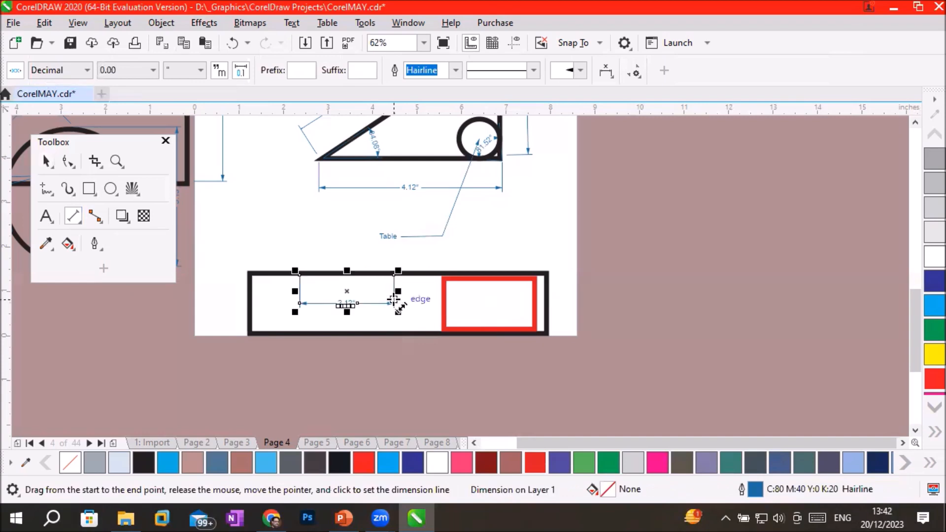
pyautogui.press('Delete')
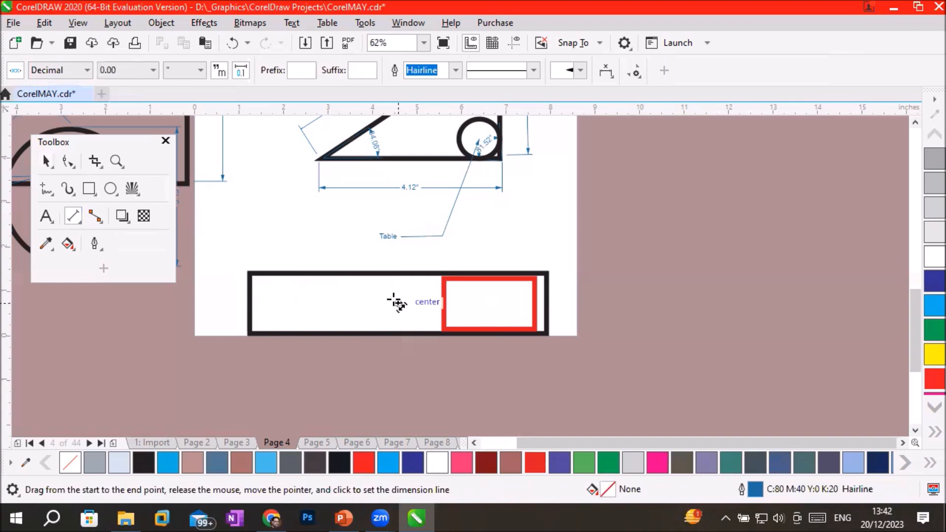
# Dimension the large rectangle's full width with the Segment Dimension tool, placing the dimension line just above it.
pyautogui.click(78, 222)
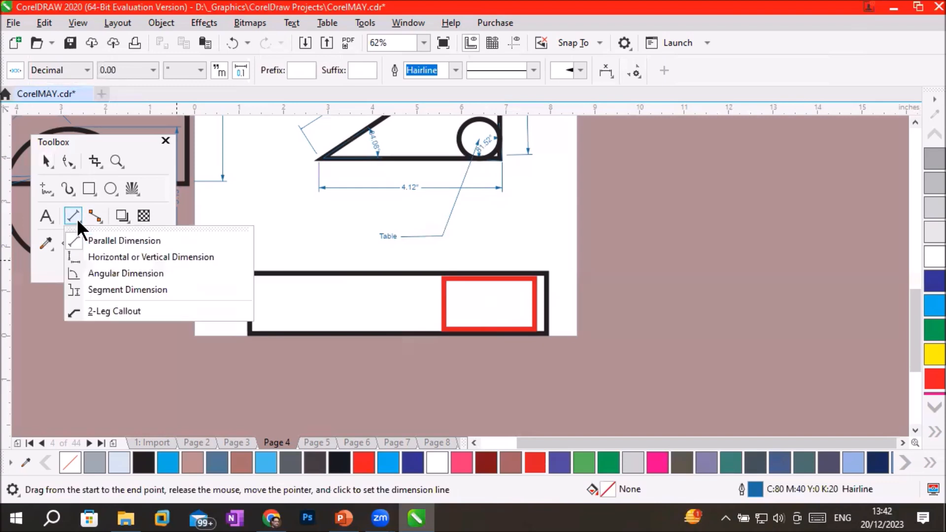
pyautogui.click(127, 291)
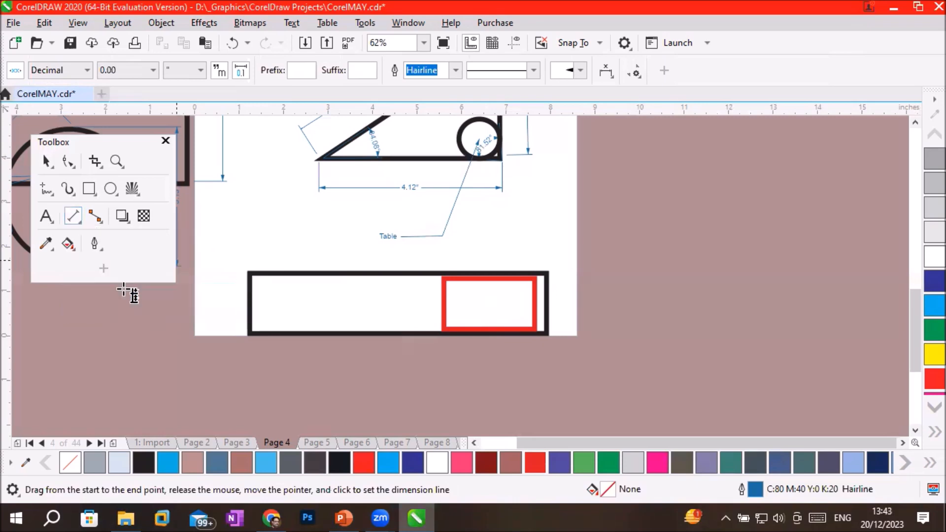
pyautogui.moveTo(233, 251); pyautogui.dragTo(565, 298)
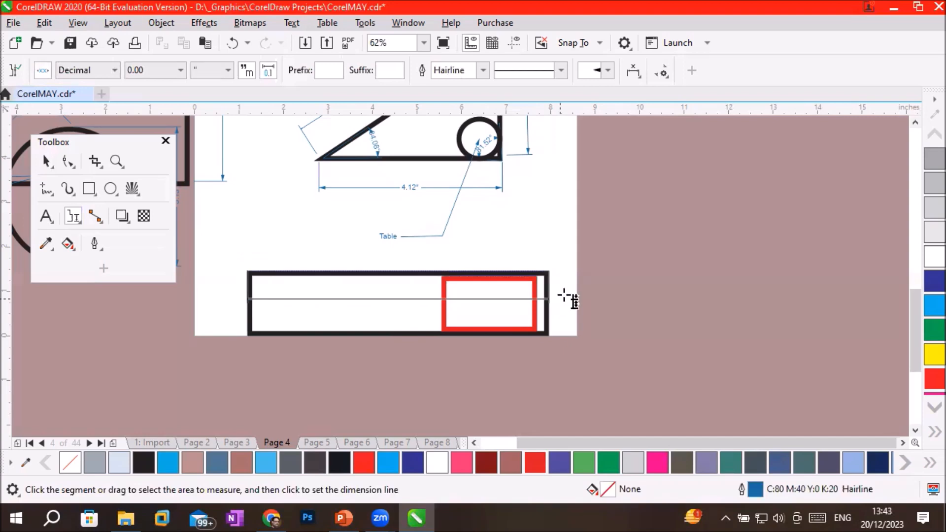
pyautogui.click(575, 252)
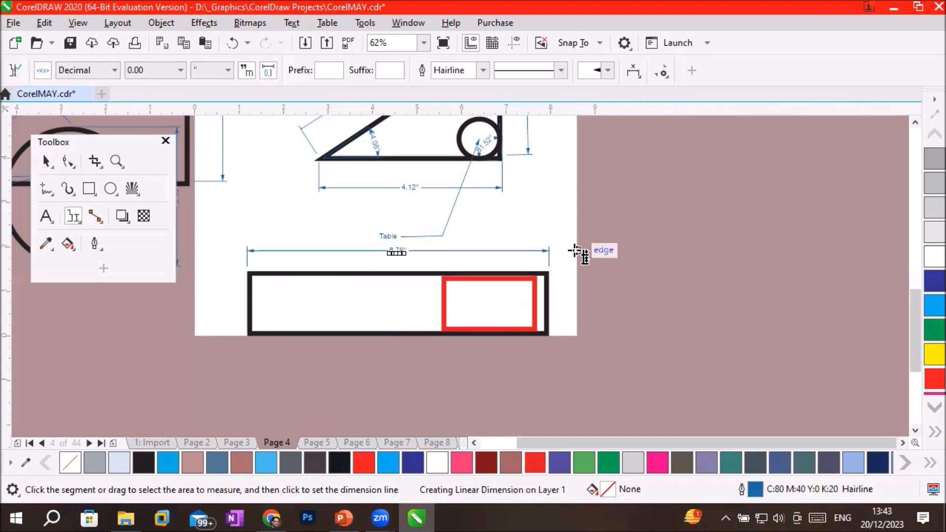
pyautogui.scroll(2, 397, 252)
pyautogui.scroll(1, 395, 251)
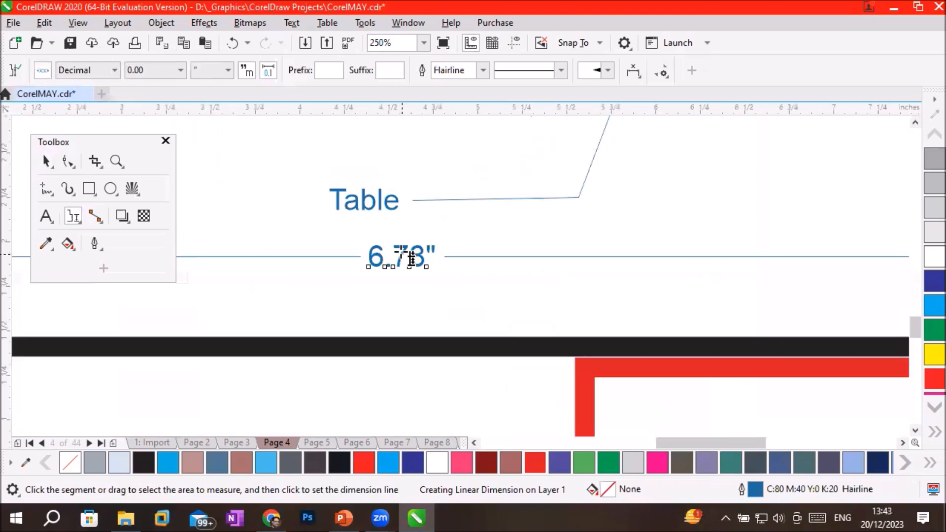
pyautogui.scroll(-2, 491, 303)
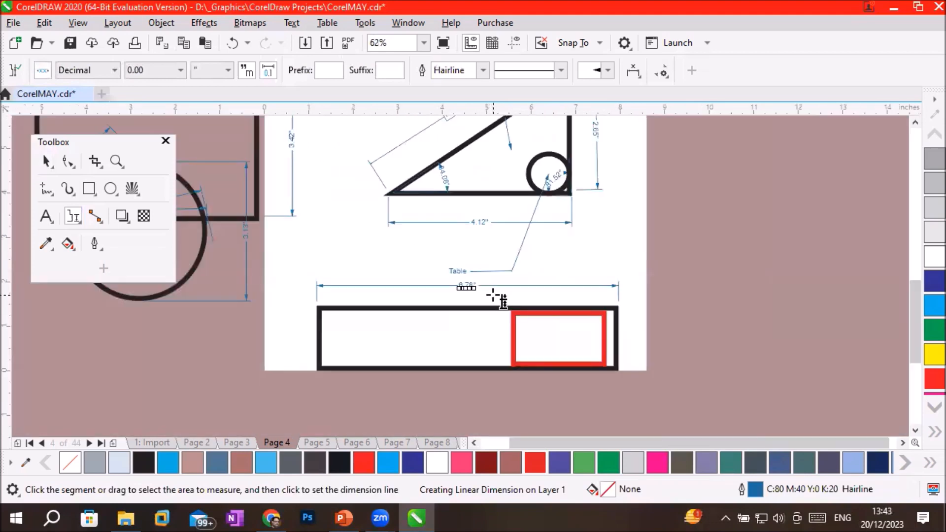
# Dimension the red inner rectangle's height with the Segment Dimension tool, placing the dimension line just outside the large rectangle's right side.
pyautogui.scroll(-1, 498, 298)
pyautogui.scroll(1, 561, 298)
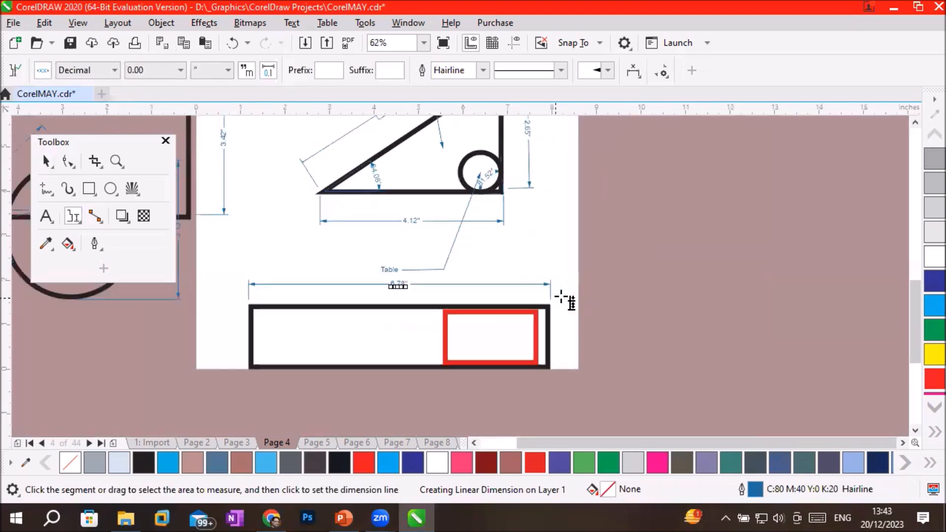
pyautogui.scroll(1, 562, 298)
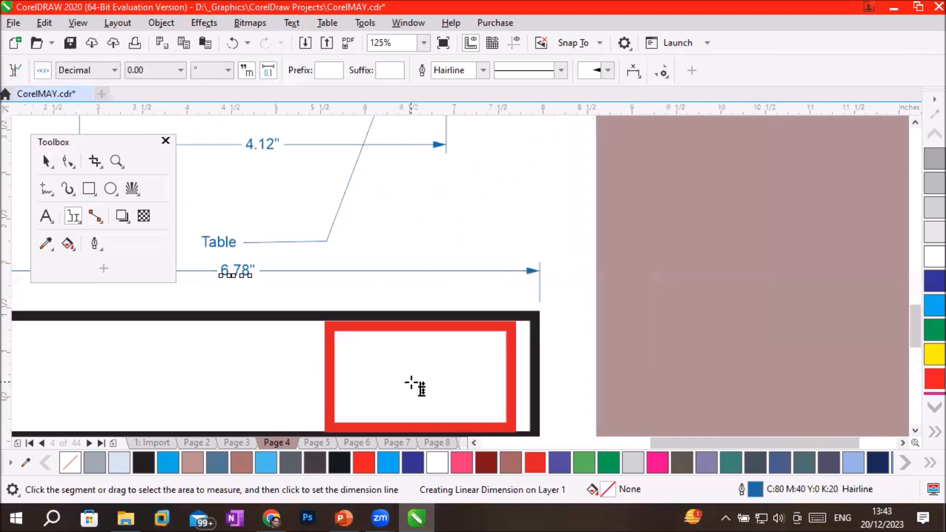
pyautogui.scroll(-1, 412, 384)
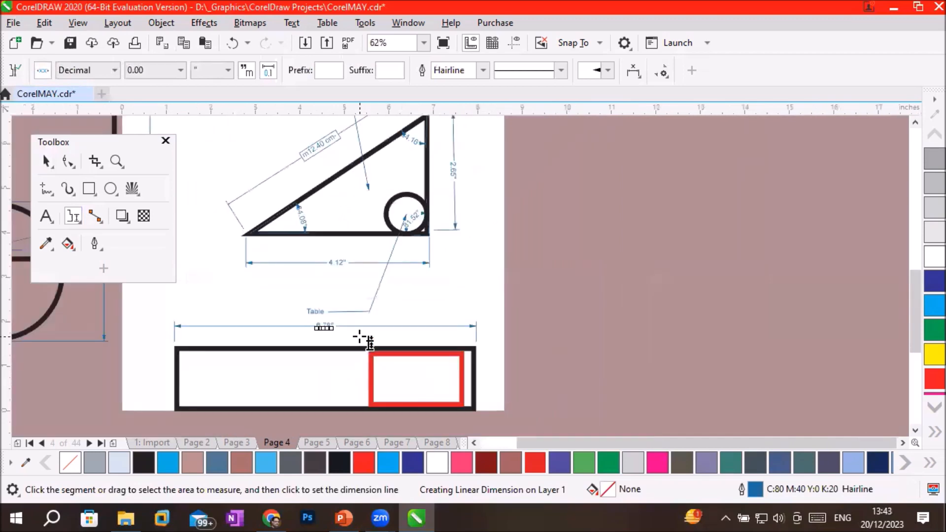
pyautogui.moveTo(360, 338); pyautogui.dragTo(379, 419)
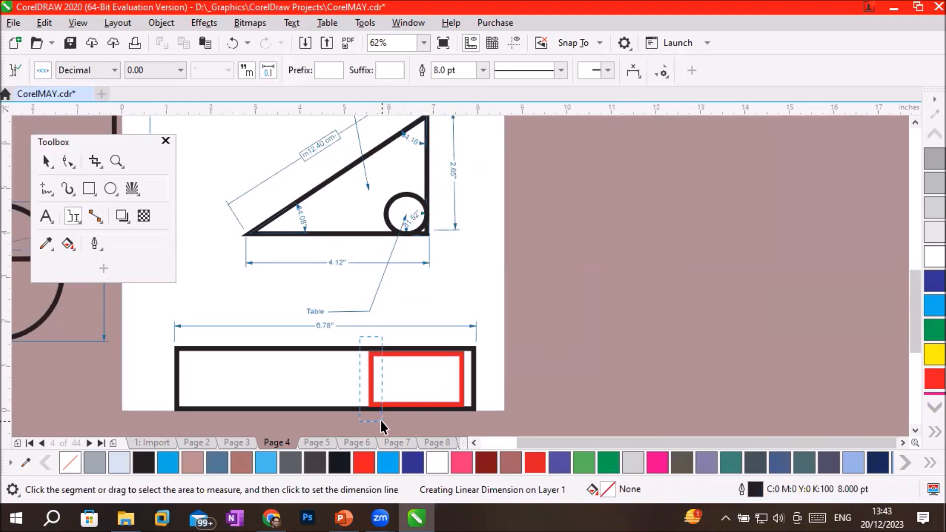
pyautogui.moveTo(380, 419); pyautogui.dragTo(382, 421)
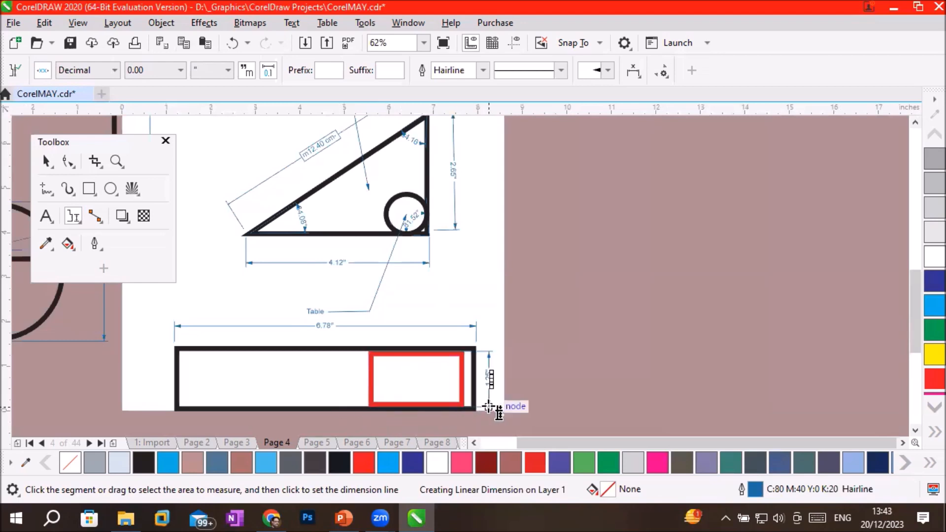
pyautogui.scroll(-2, 493, 409)
pyautogui.scroll(2, 497, 410)
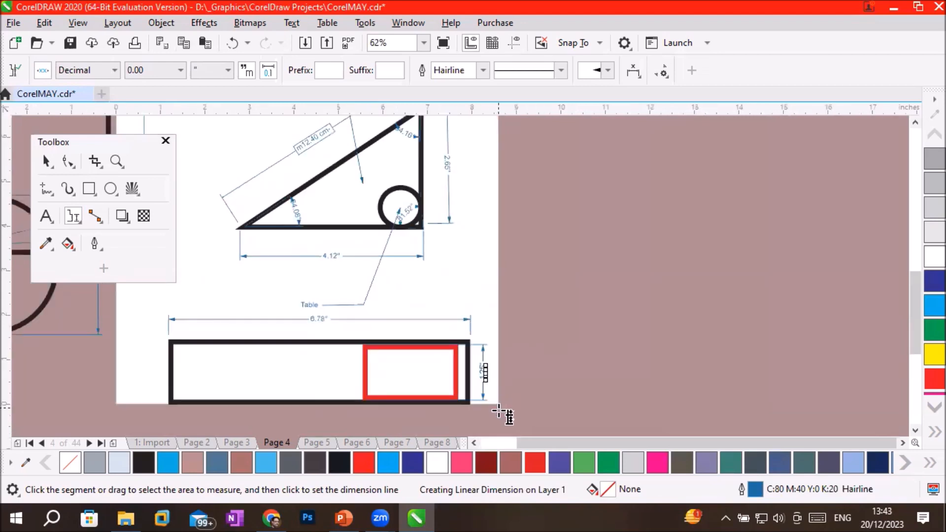
# Place two segment dimensions for the red rectangle's width, stacked one above the other over the large rectangle's upper edge.
pyautogui.scroll(2, 498, 411)
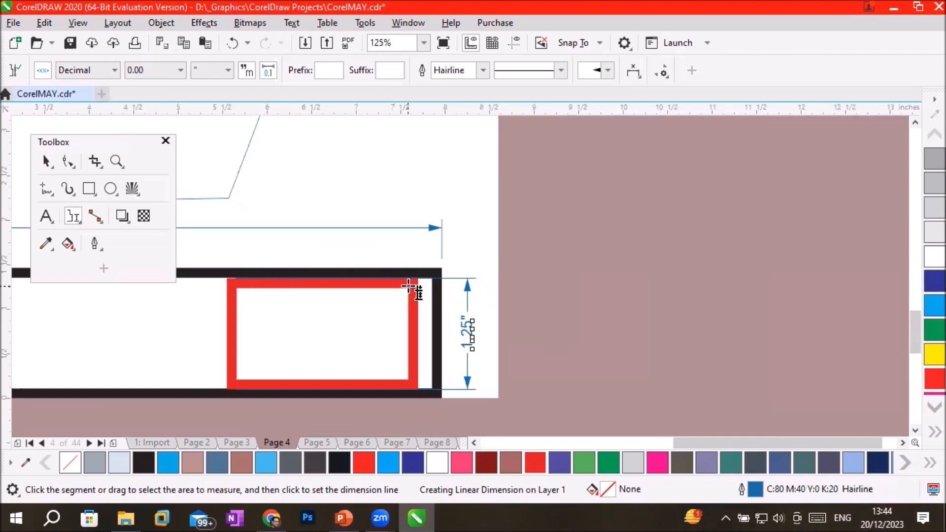
pyautogui.moveTo(213, 249); pyautogui.dragTo(422, 308)
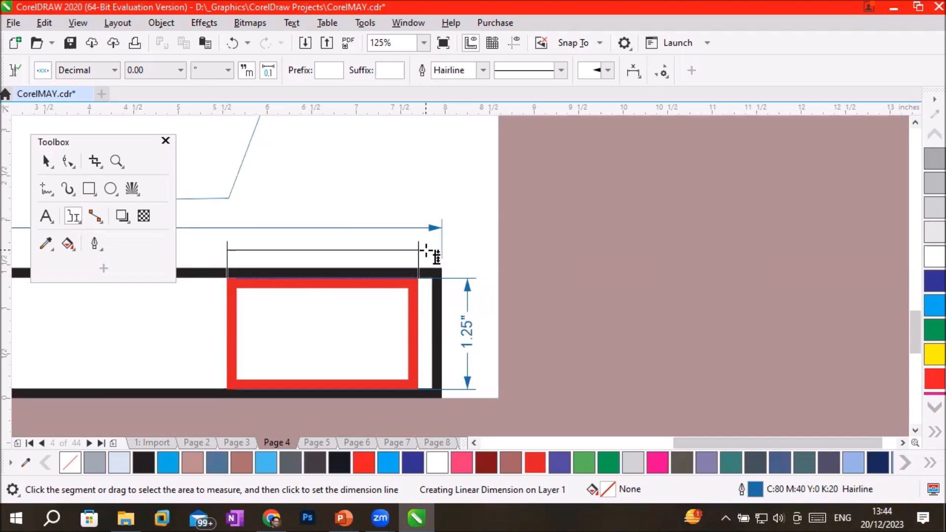
pyautogui.click(438, 213)
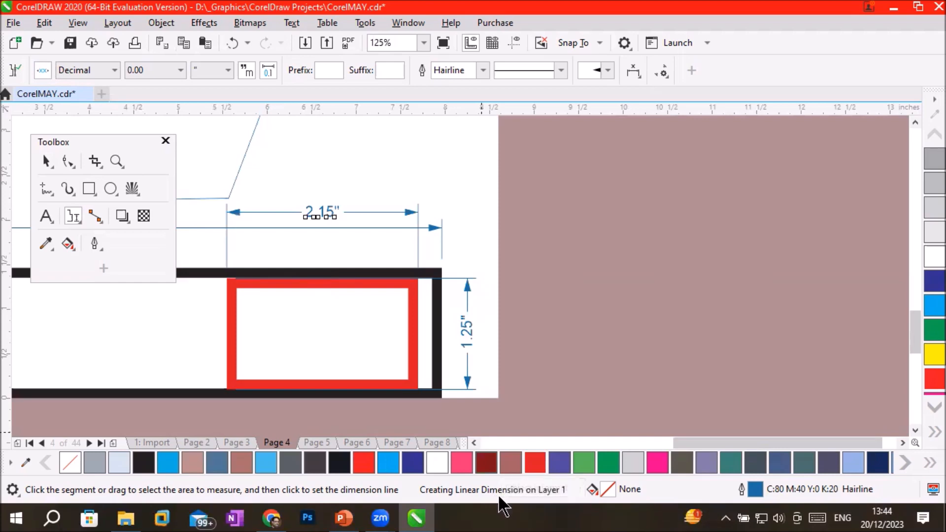
pyautogui.moveTo(205, 245); pyautogui.dragTo(451, 307)
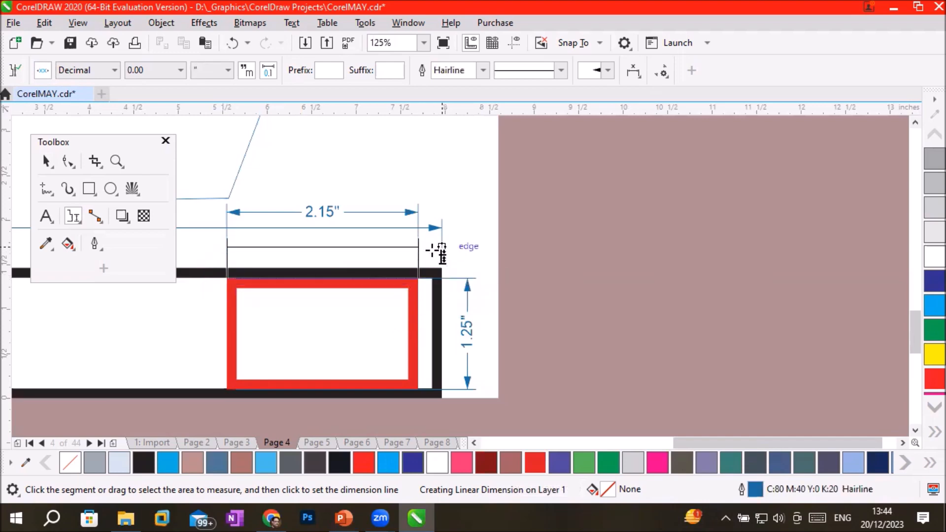
pyautogui.click(412, 178)
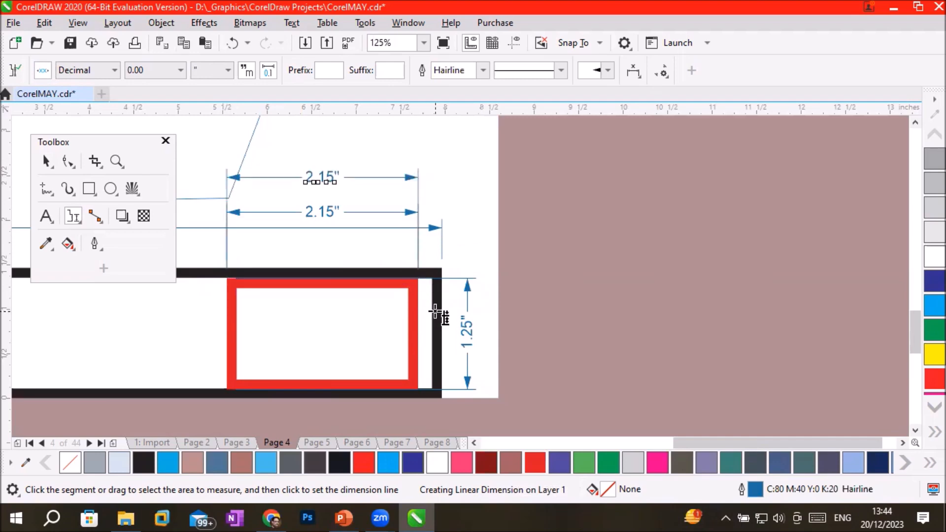
# Dimension the large rectangle's height with a segment dimension placed outside its left side.
pyautogui.scroll(-2, 436, 316)
pyautogui.scroll(2, 274, 302)
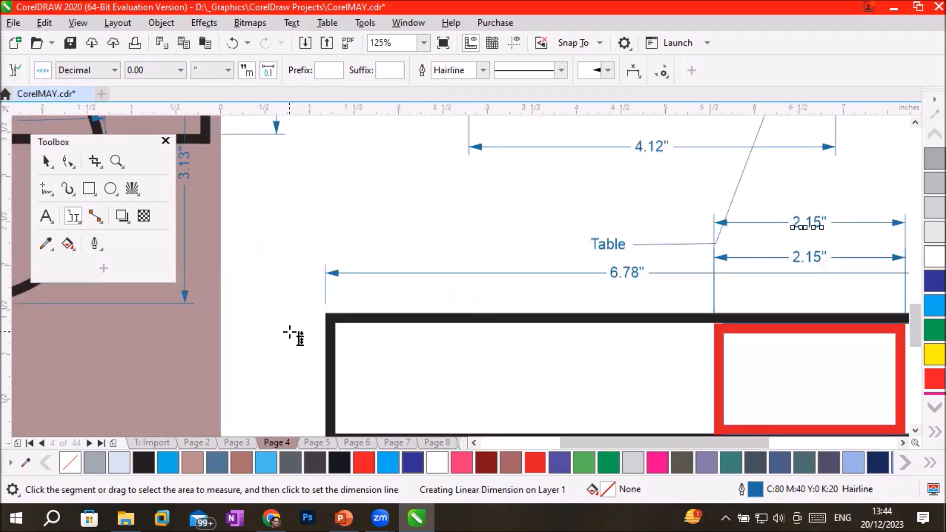
pyautogui.scroll(-1, 291, 331)
pyautogui.moveTo(292, 313); pyautogui.dragTo(339, 408)
pyautogui.click(279, 394)
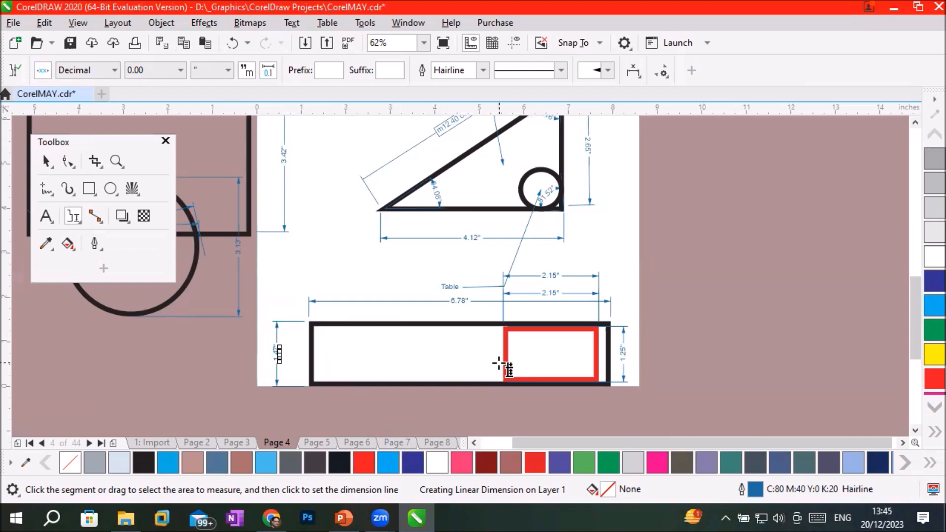
# Add a new blank page directly after Page 4.
pyautogui.scroll(-2, 502, 365)
pyautogui.scroll(-1, 503, 299)
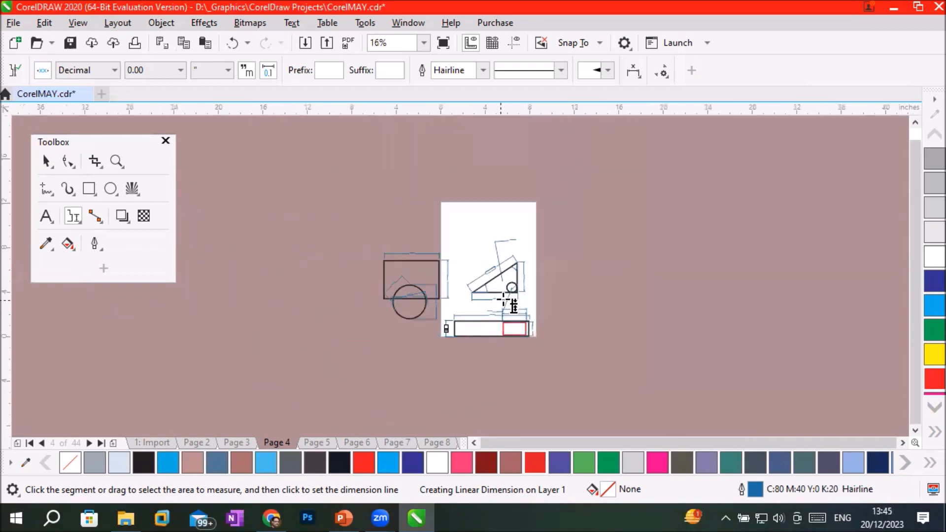
pyautogui.scroll(1, 503, 299)
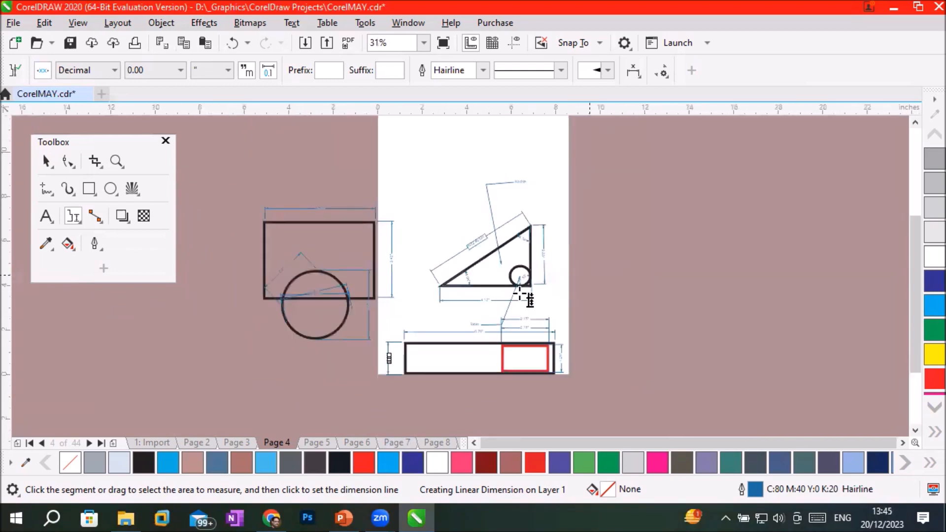
pyautogui.click(914, 124)
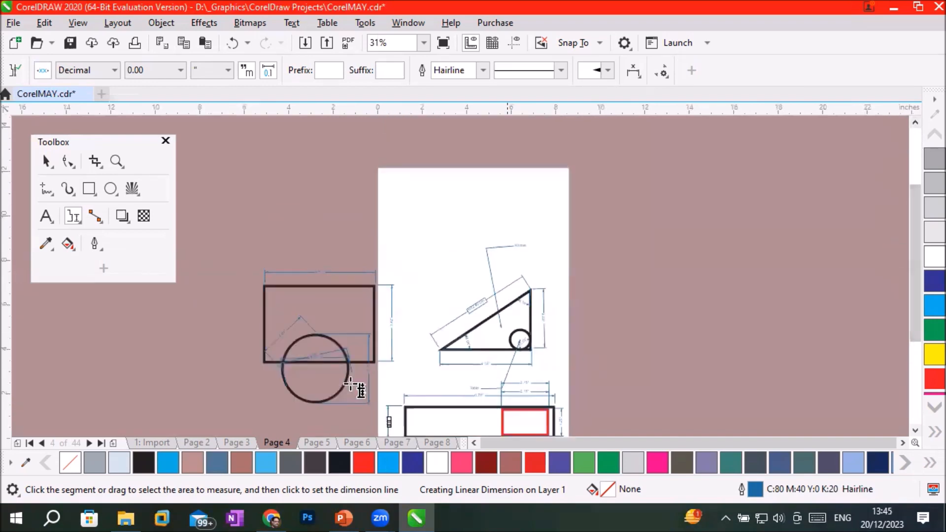
pyautogui.click(112, 440)
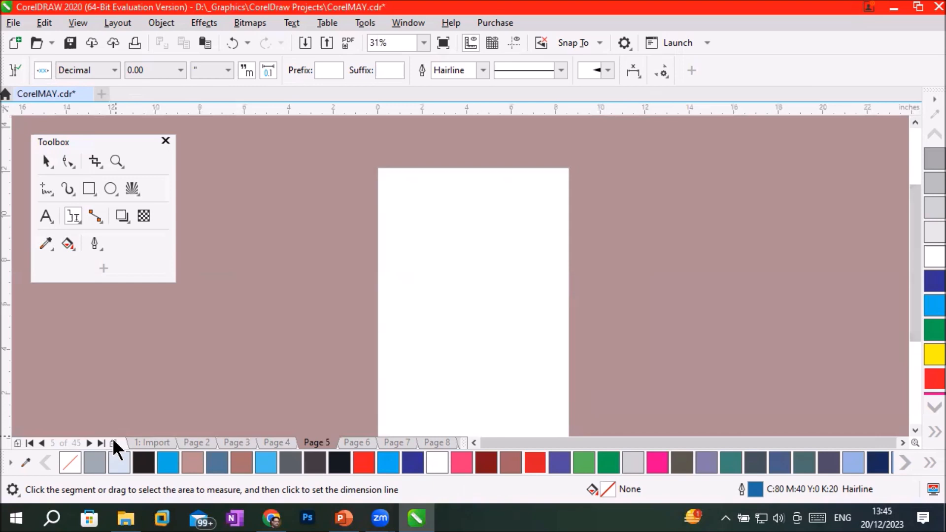
pyautogui.click(898, 442)
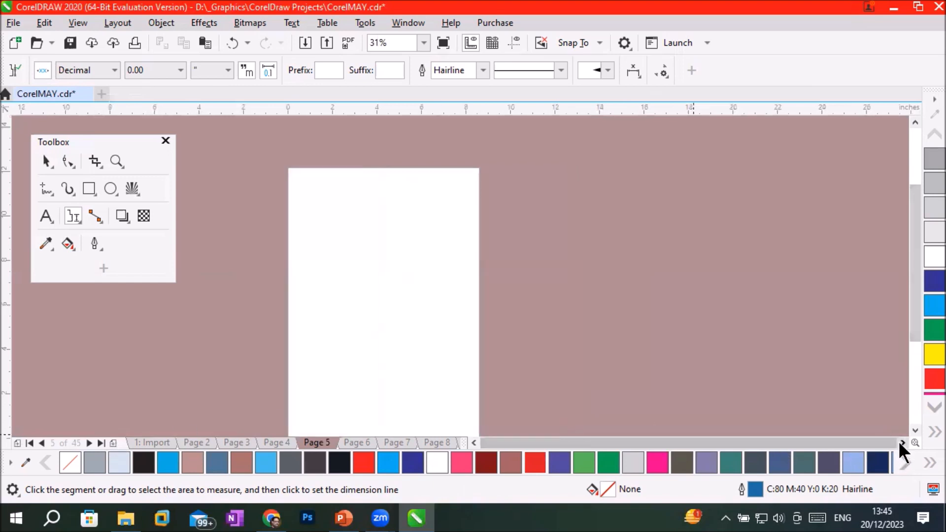
pyautogui.click(912, 430)
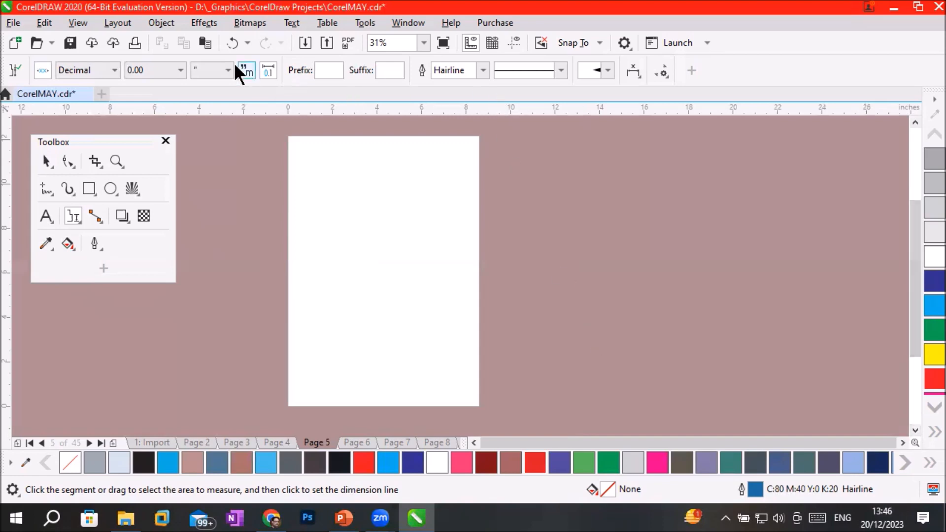
pyautogui.click(249, 22)
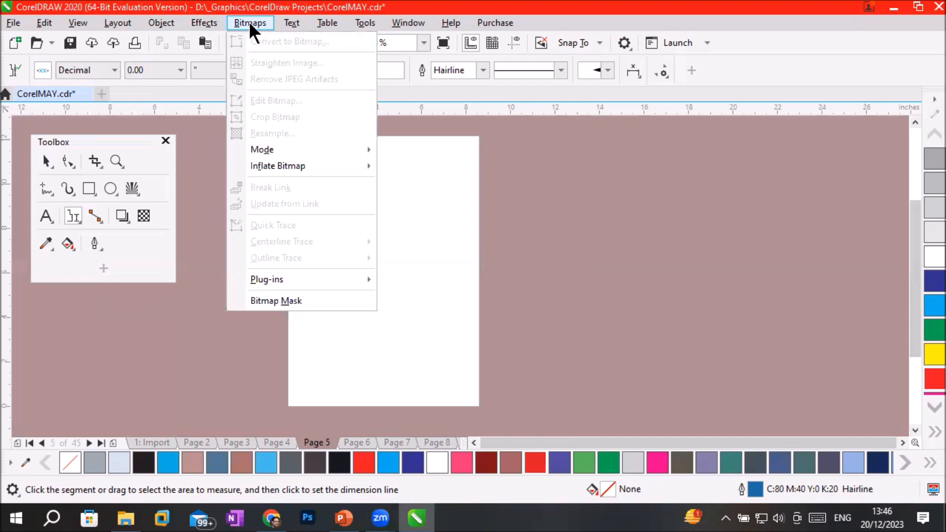
pyautogui.moveTo(338, 166)
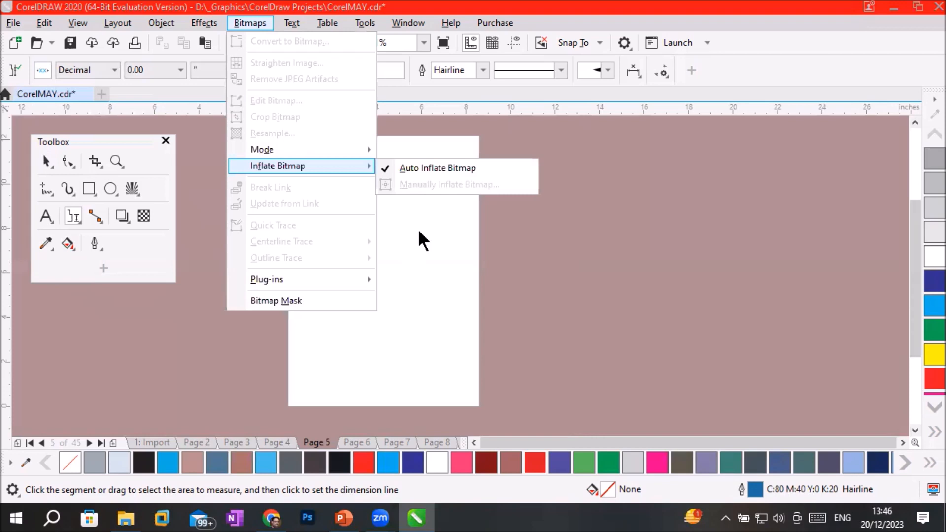
pyautogui.click(419, 231)
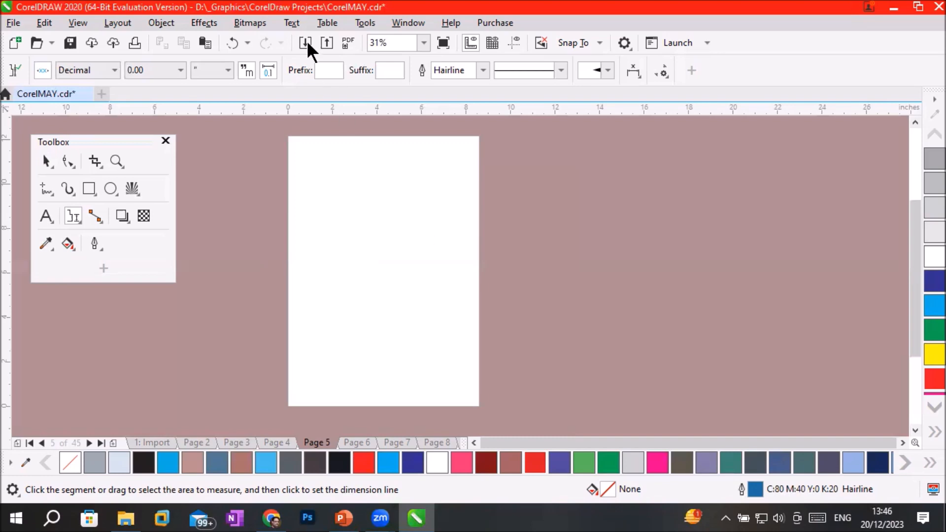
pyautogui.click(279, 22)
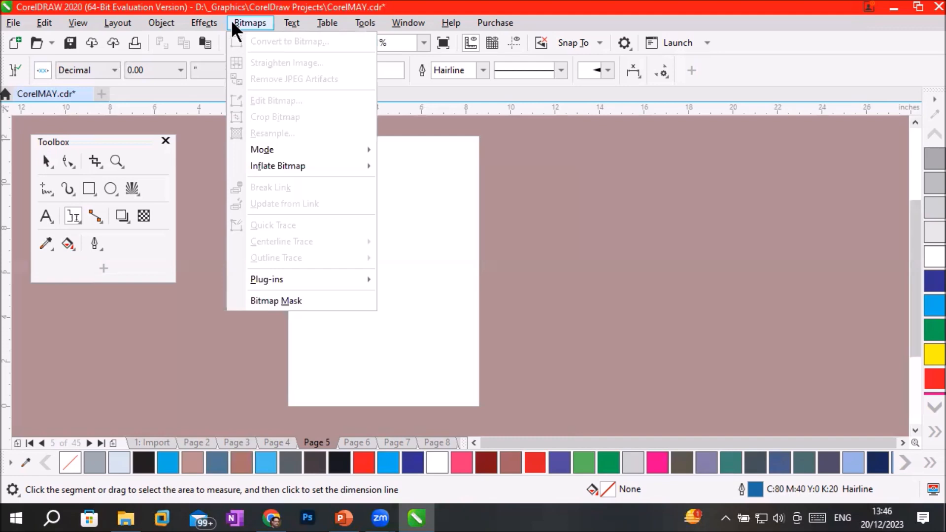
# Import cartoon2.png from the Transparent PNG folder inside Images and place it about 6.73 by 9.33 inches near the centre of Page 5.
pyautogui.moveTo(11, 21)
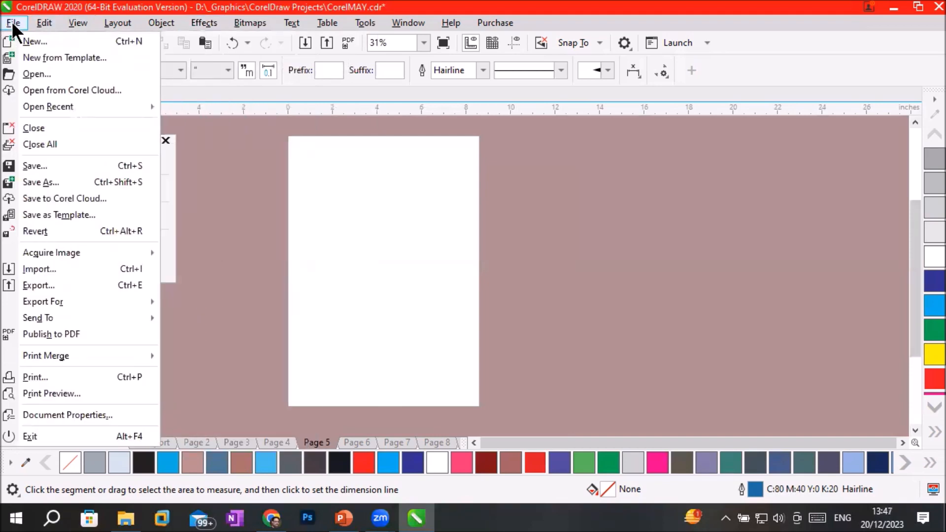
pyautogui.click(11, 22)
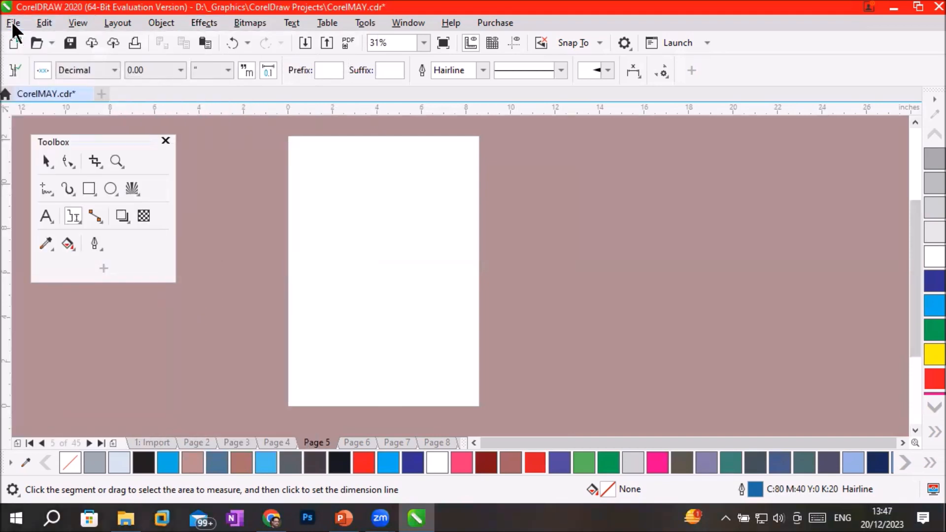
pyautogui.click(11, 22)
pyautogui.click(55, 269)
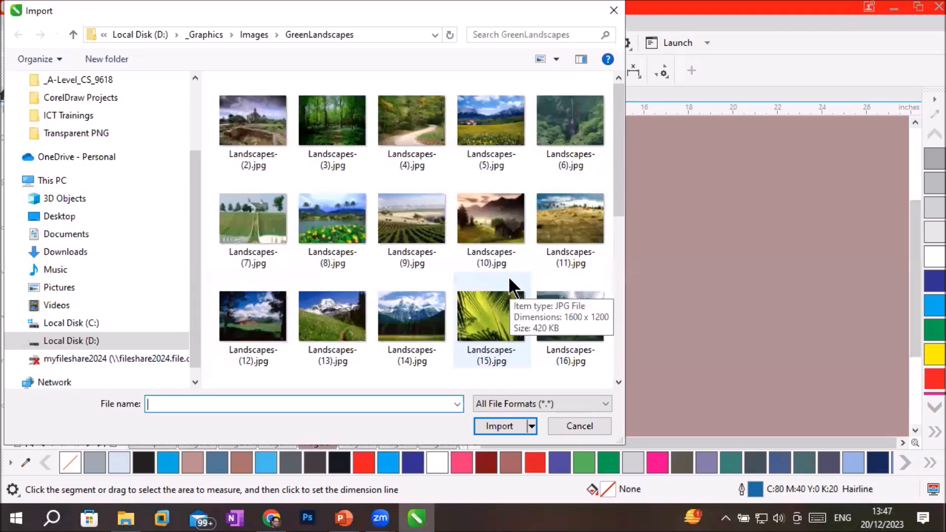
pyautogui.click(253, 34)
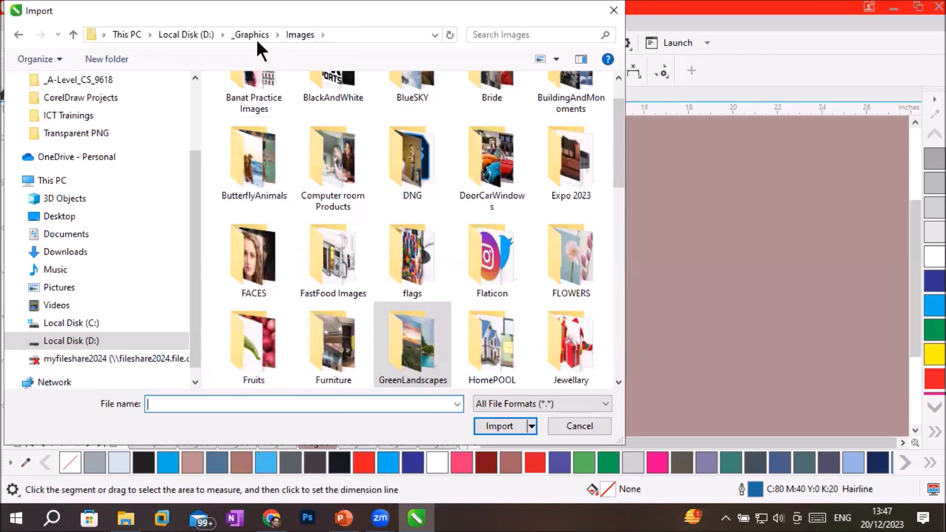
pyautogui.scroll(-10, 451, 306)
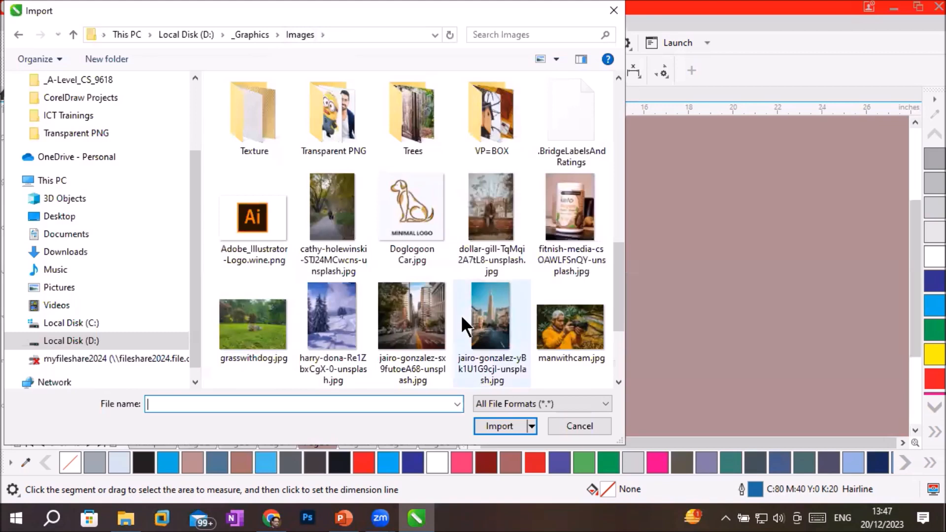
pyautogui.scroll(3, 460, 315)
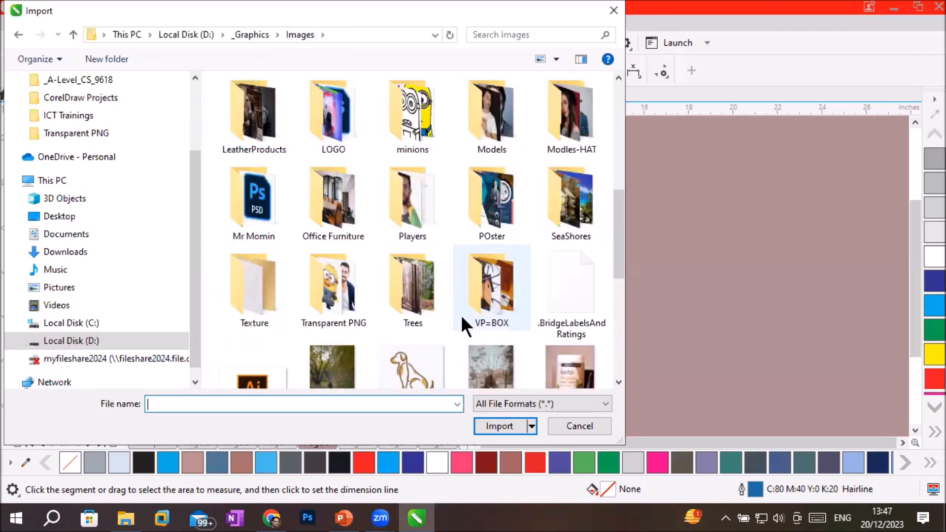
pyautogui.doubleClick(333, 285)
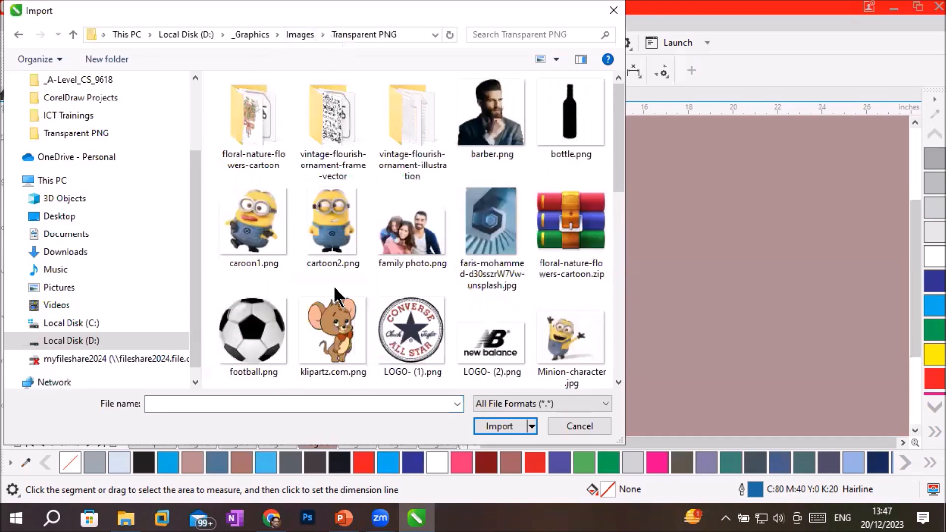
pyautogui.doubleClick(324, 214)
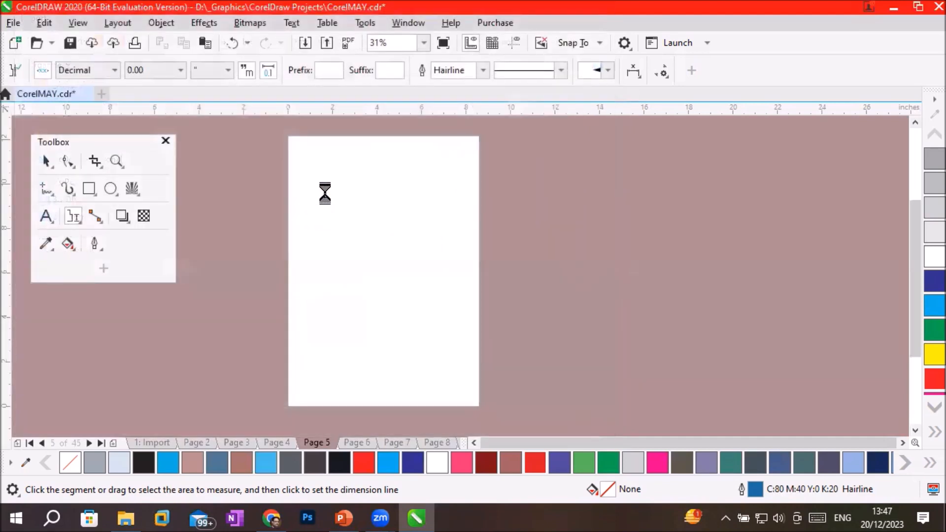
pyautogui.moveTo(302, 174); pyautogui.dragTo(458, 385)
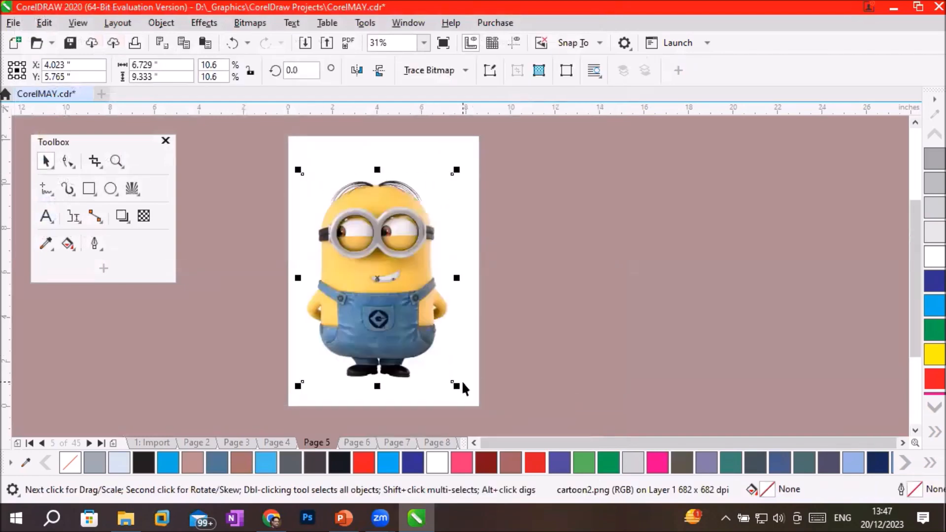
pyautogui.moveTo(399, 296); pyautogui.dragTo(408, 299)
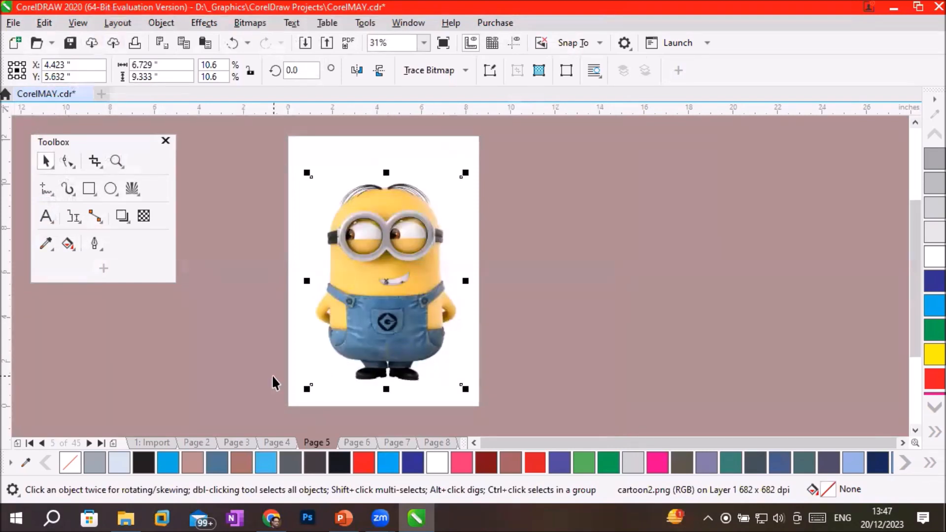
# Create a page-sized rectangle frame behind the cartoon image and fill it red.
pyautogui.doubleClick(89, 189)
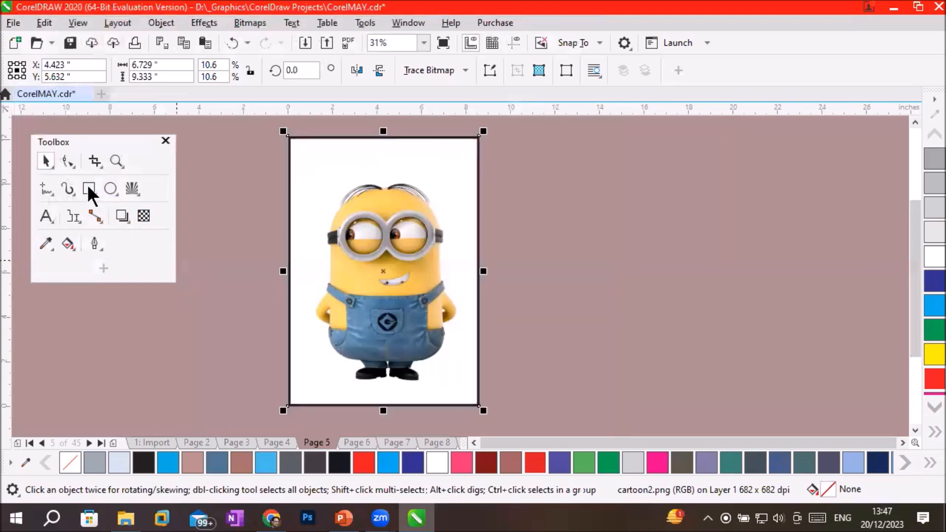
pyautogui.click(366, 459)
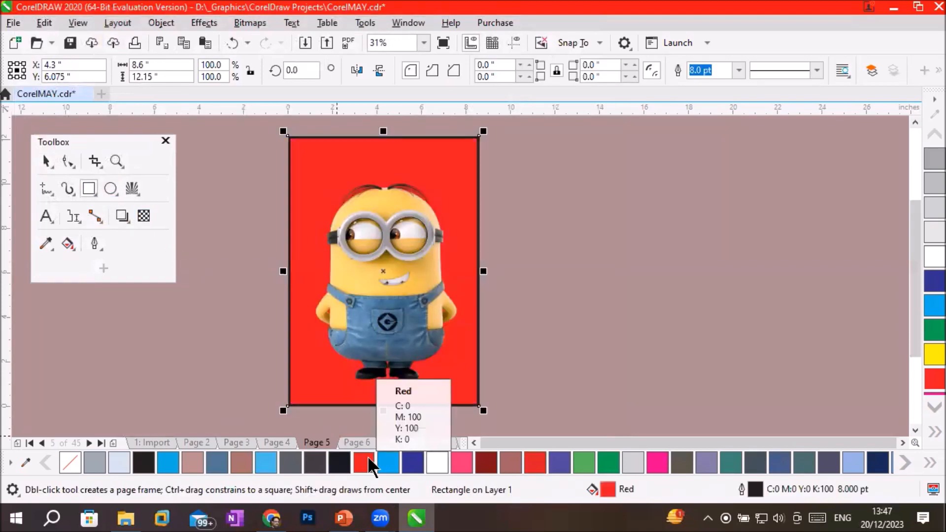
# Examine the cartoon bitmap's detail and edge quality at high magnification around the eyes, goggles, forehead and hair against the red background.
pyautogui.scroll(1, 418, 360)
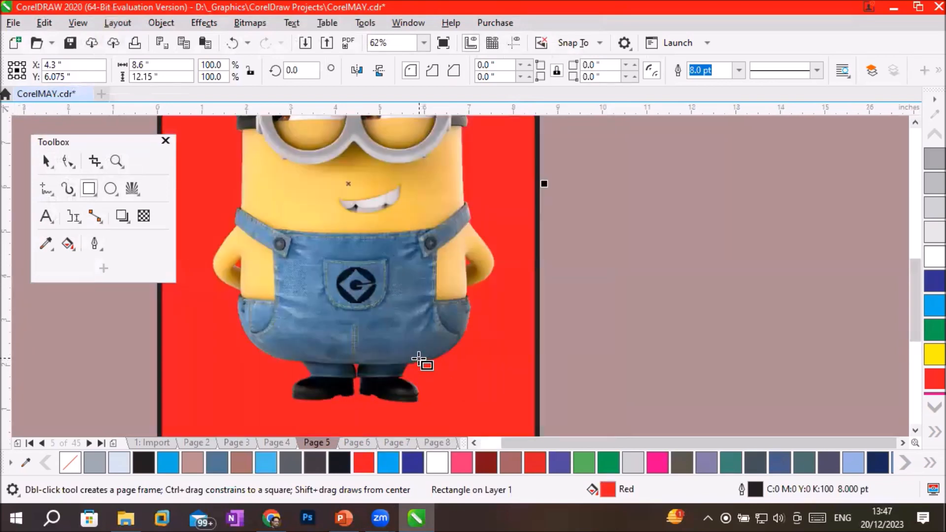
pyautogui.scroll(-2, 418, 360)
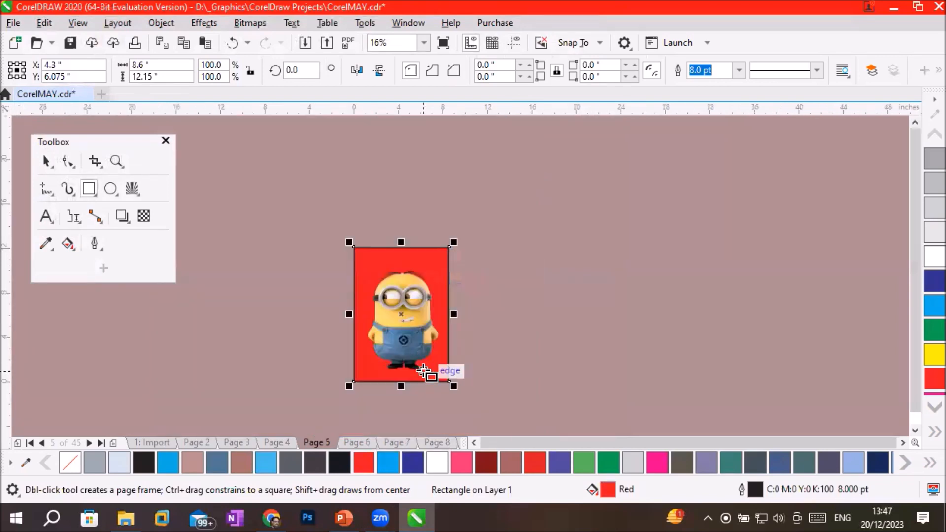
pyautogui.scroll(1, 423, 365)
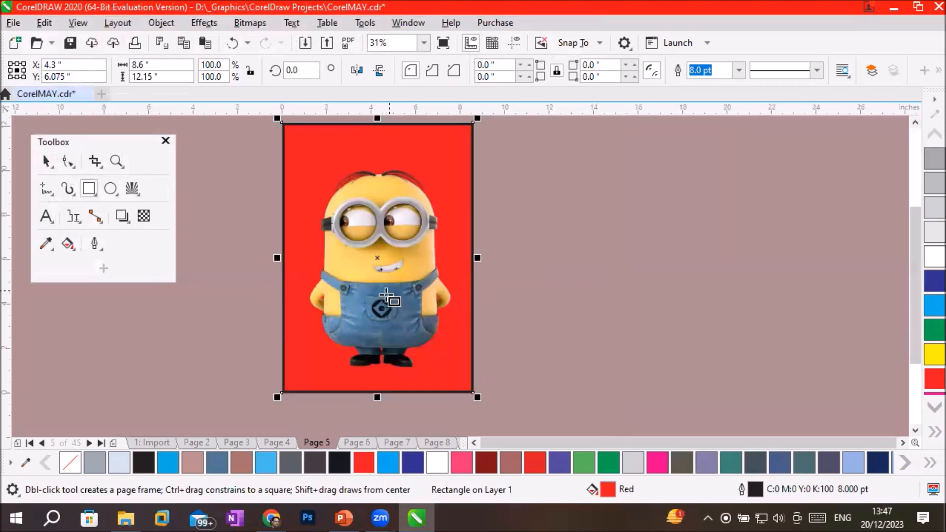
pyautogui.scroll(4, 345, 219)
pyautogui.scroll(2, 396, 306)
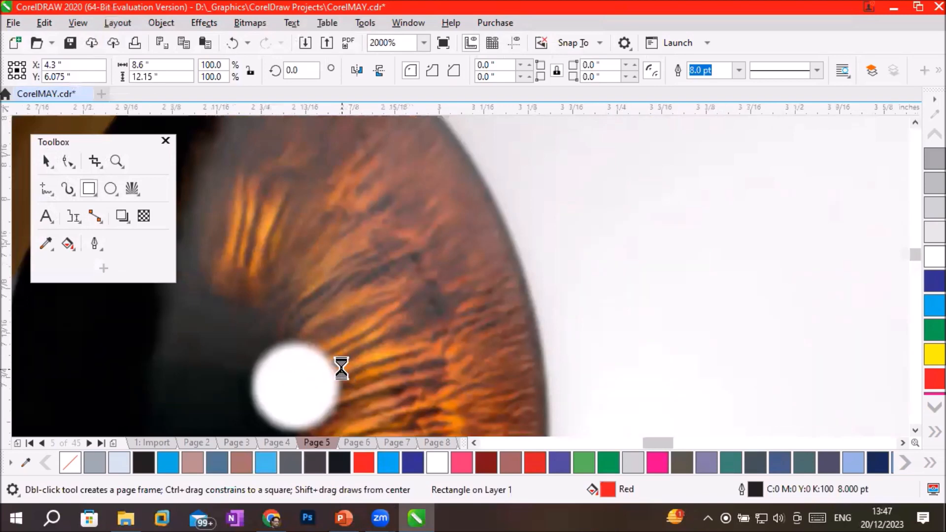
pyautogui.scroll(-4, 341, 368)
pyautogui.scroll(2, 373, 315)
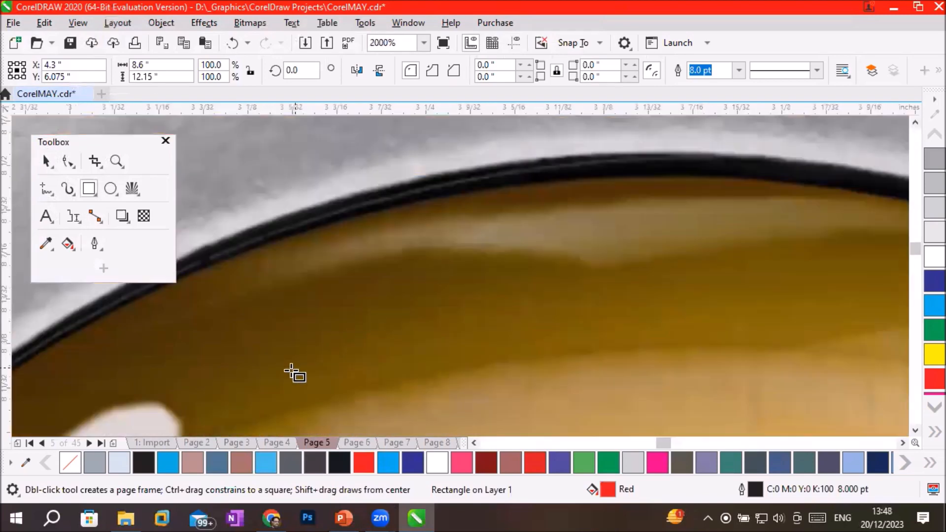
pyautogui.scroll(-2, 276, 369)
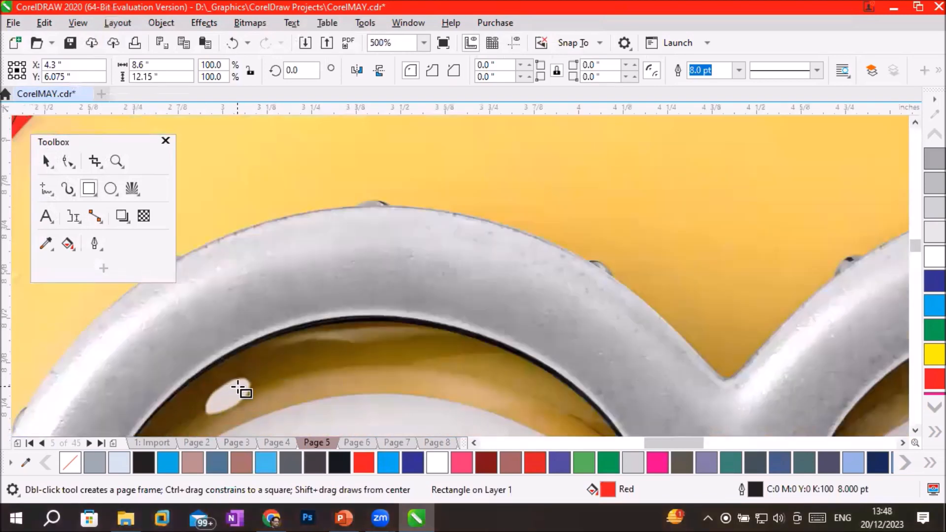
pyautogui.scroll(-3, 352, 408)
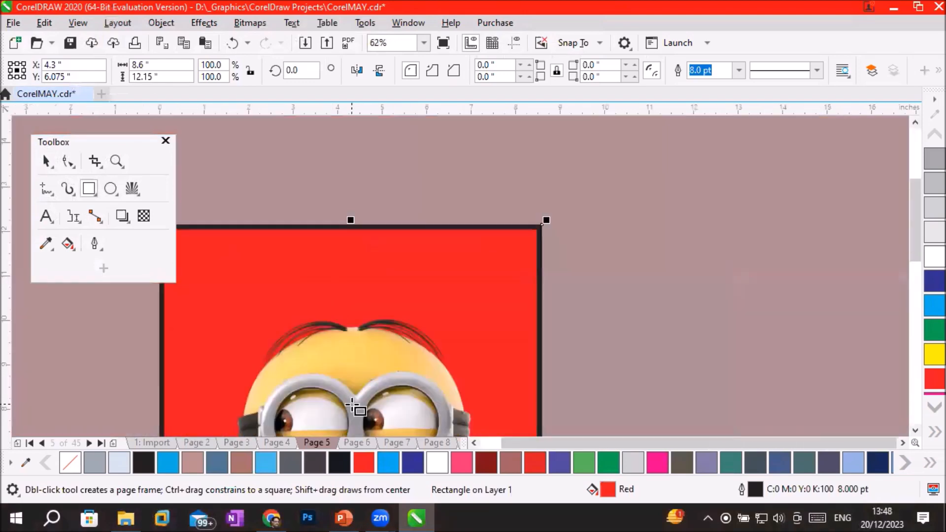
pyautogui.scroll(3, 376, 359)
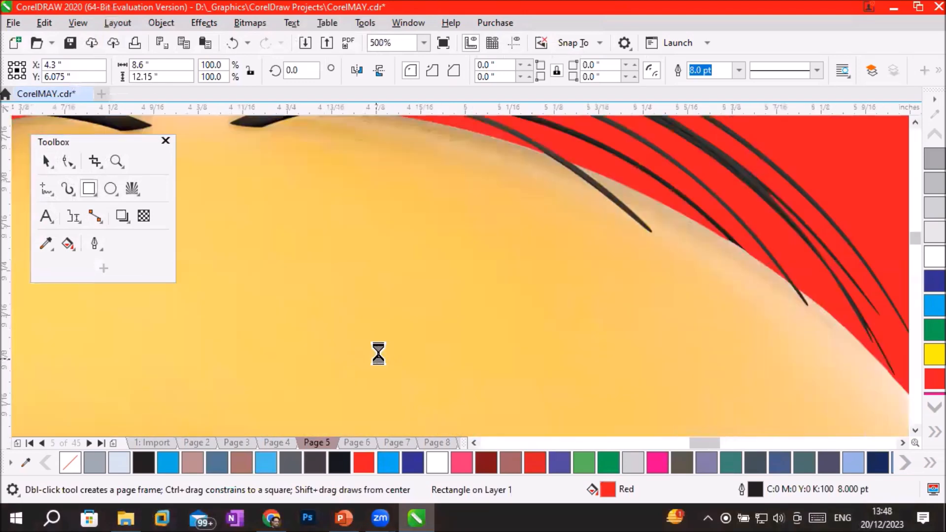
pyautogui.scroll(1, 378, 353)
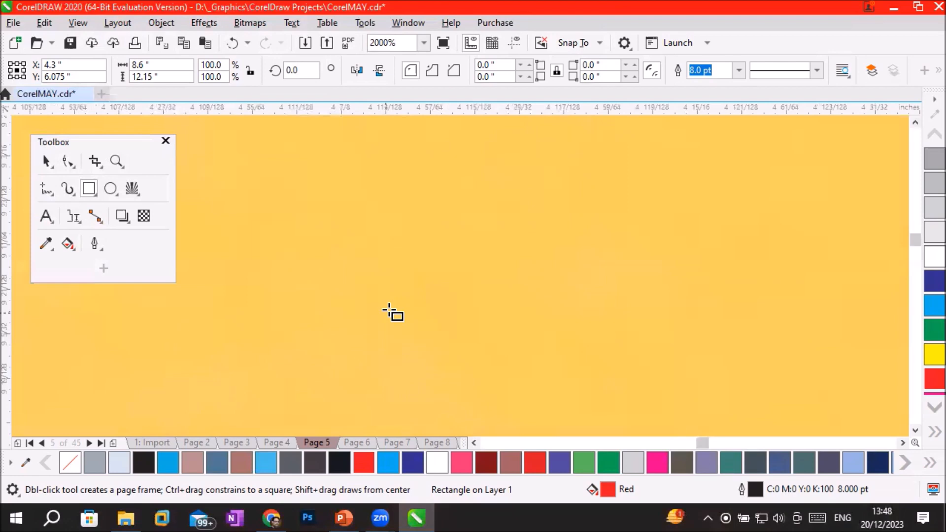
pyautogui.scroll(-1, 389, 311)
pyautogui.scroll(-3, 394, 316)
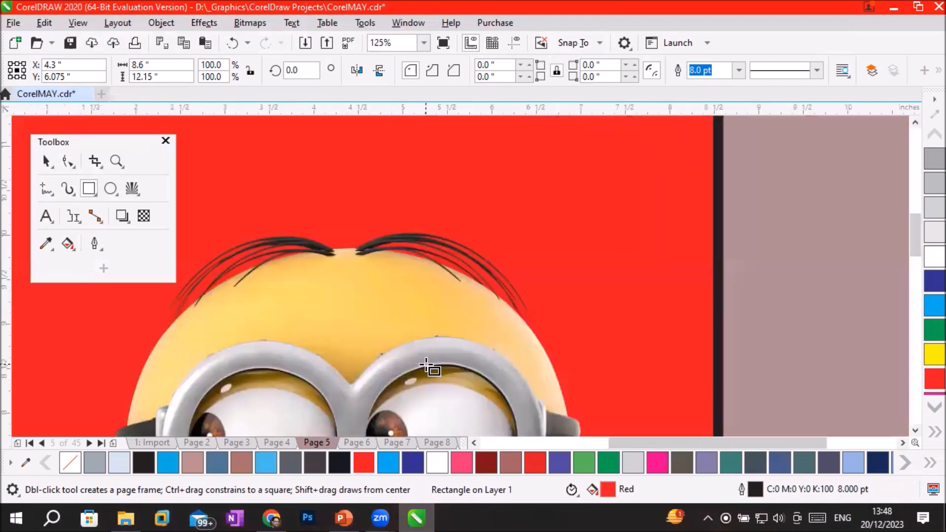
pyautogui.scroll(3, 438, 354)
pyautogui.scroll(4, 437, 321)
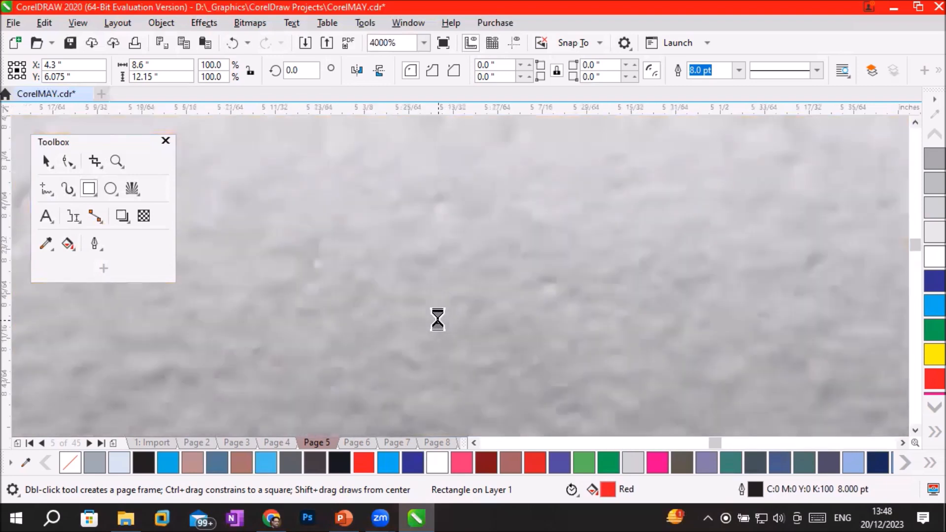
pyautogui.scroll(-2, 438, 319)
pyautogui.scroll(1, 438, 319)
pyautogui.scroll(-5, 437, 319)
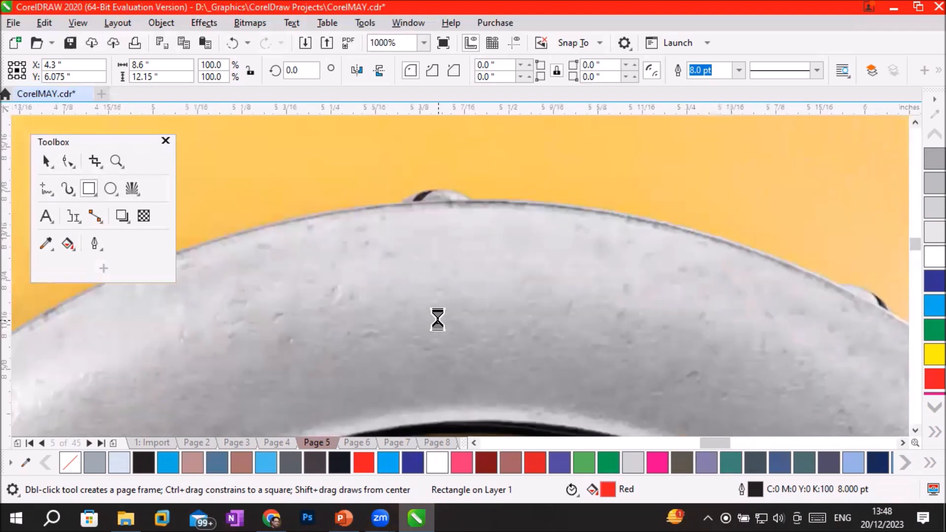
pyautogui.scroll(-2, 438, 319)
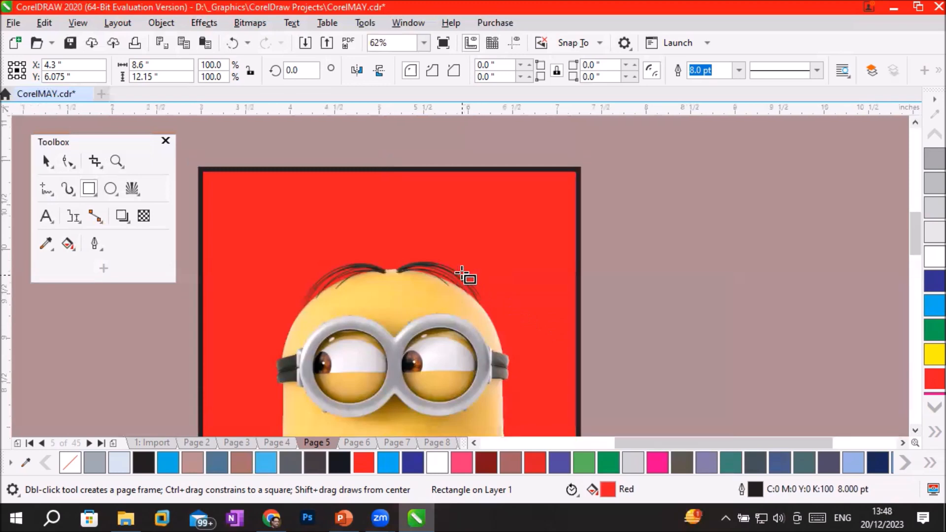
pyautogui.scroll(3, 460, 271)
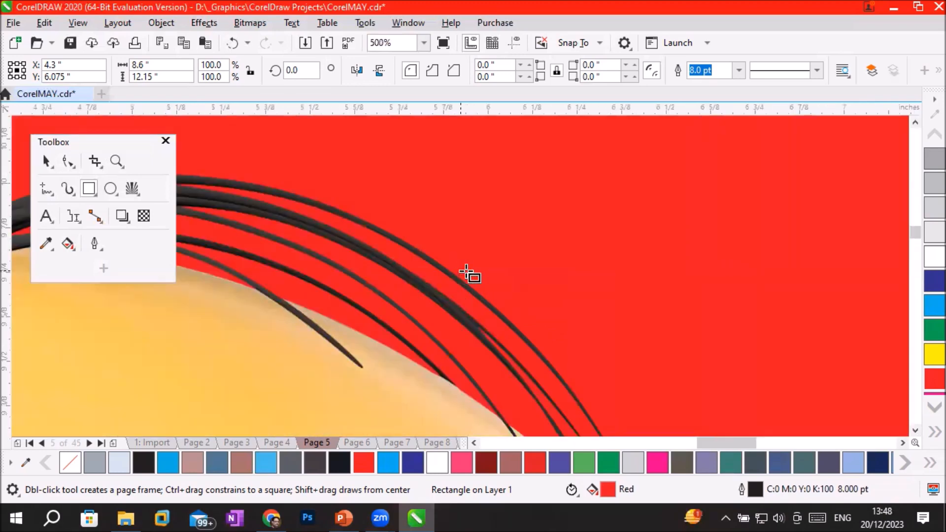
pyautogui.scroll(-3, 434, 292)
pyautogui.scroll(-1, 435, 292)
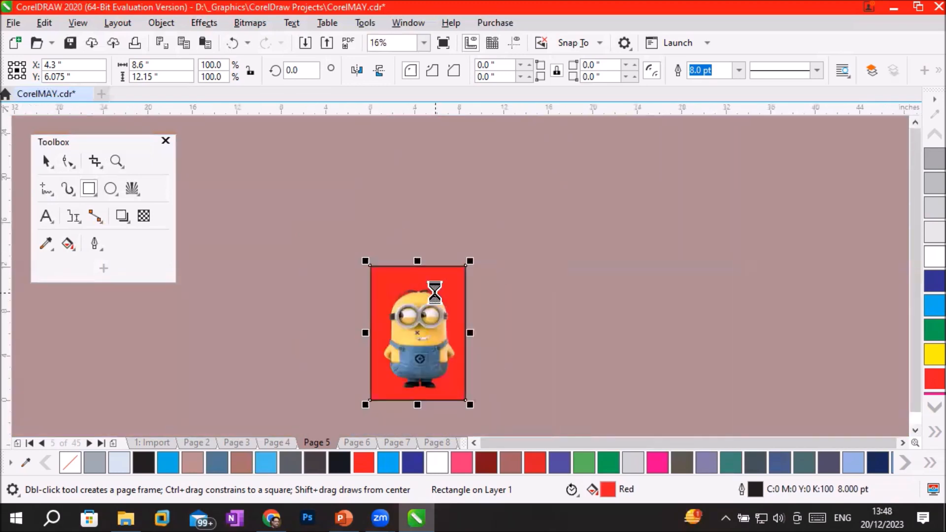
pyautogui.scroll(1, 457, 368)
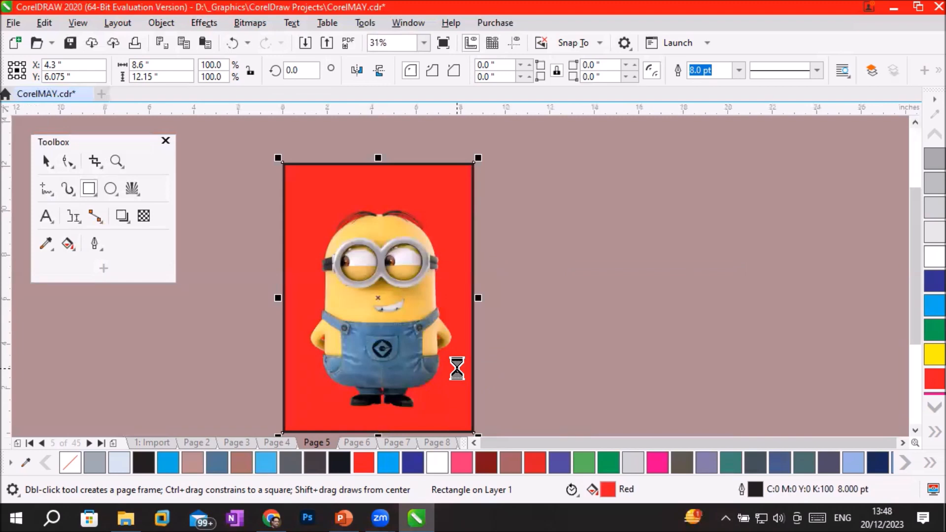
# Select the cartoon bitmap on the red frame and convert it to vector artwork with Quick Trace.
pyautogui.click(47, 163)
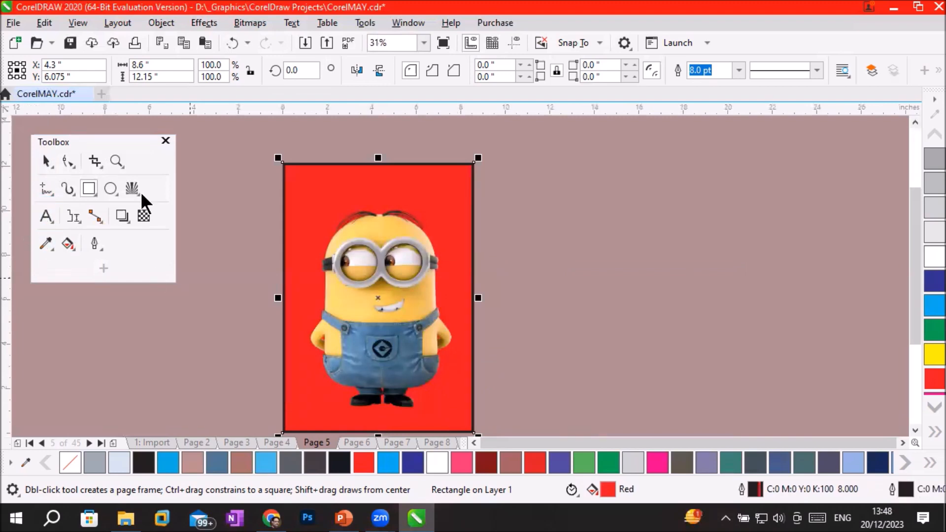
pyautogui.click(358, 255)
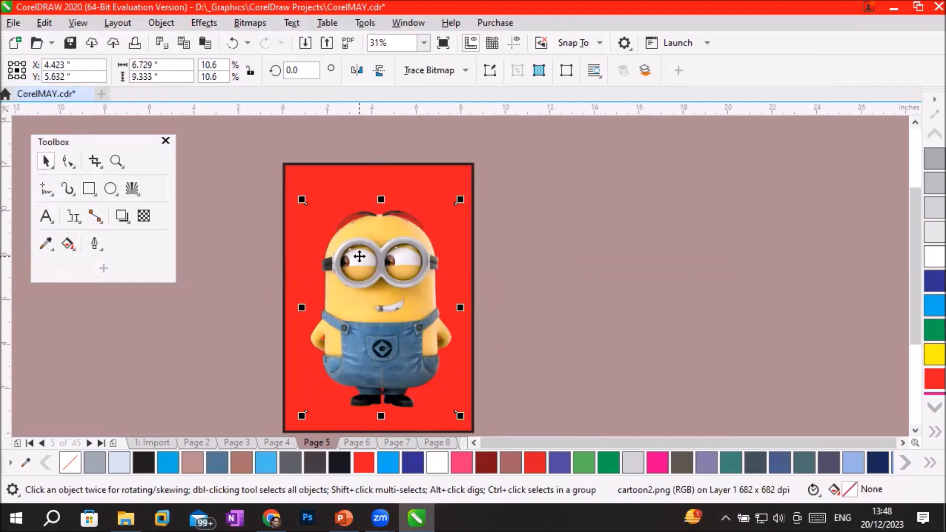
pyautogui.click(465, 71)
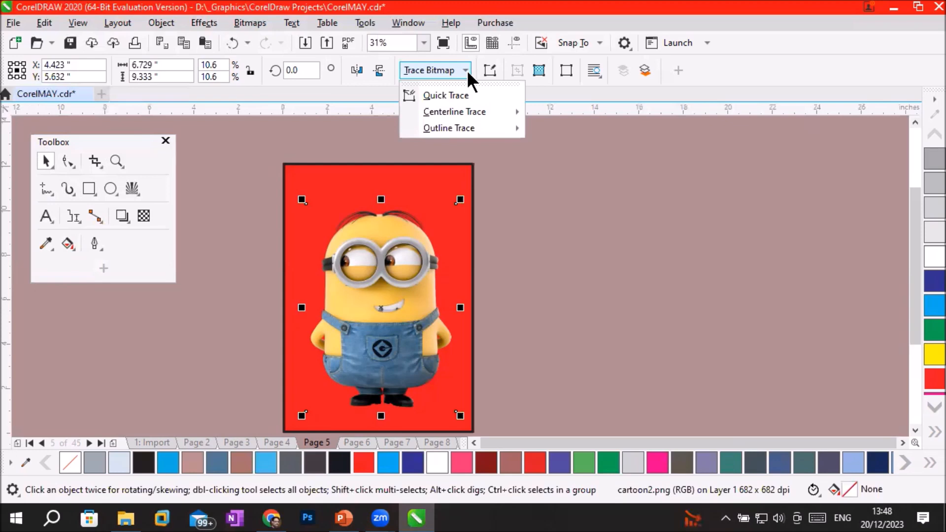
pyautogui.click(383, 252)
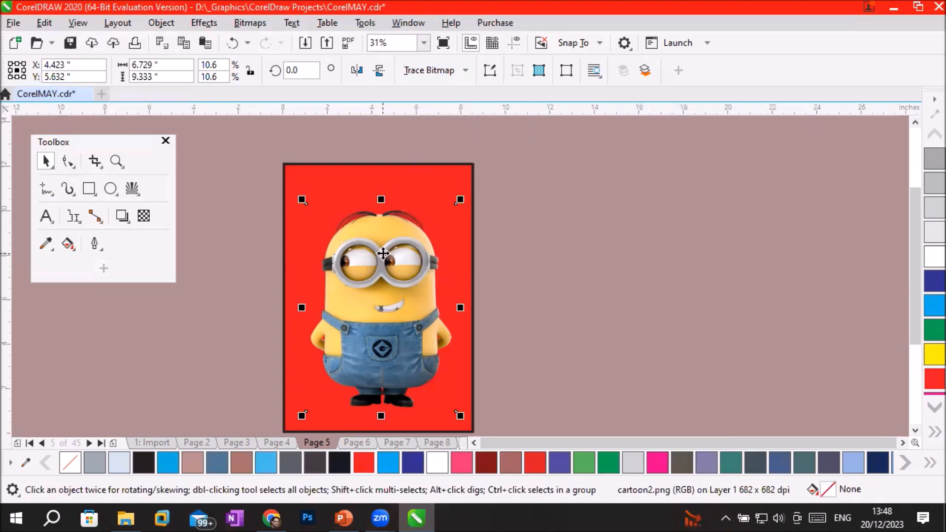
pyautogui.click(270, 22)
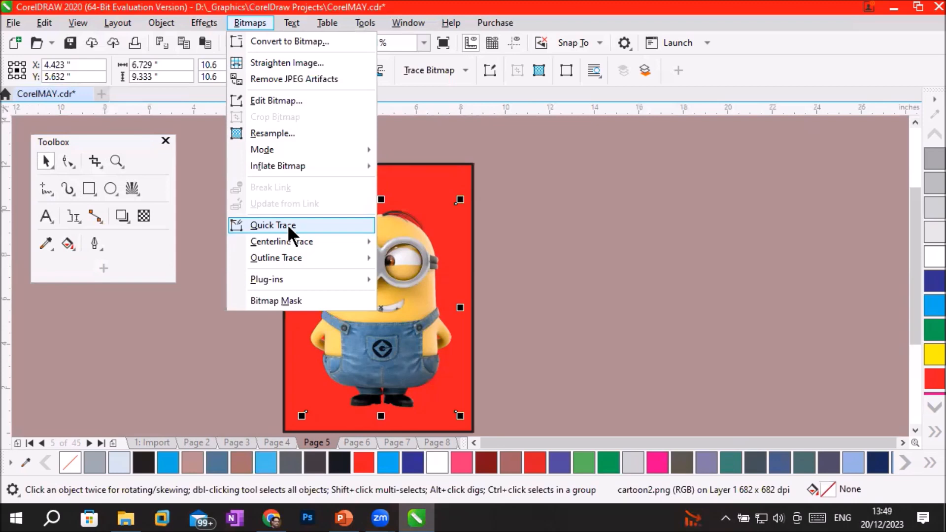
pyautogui.moveTo(297, 257)
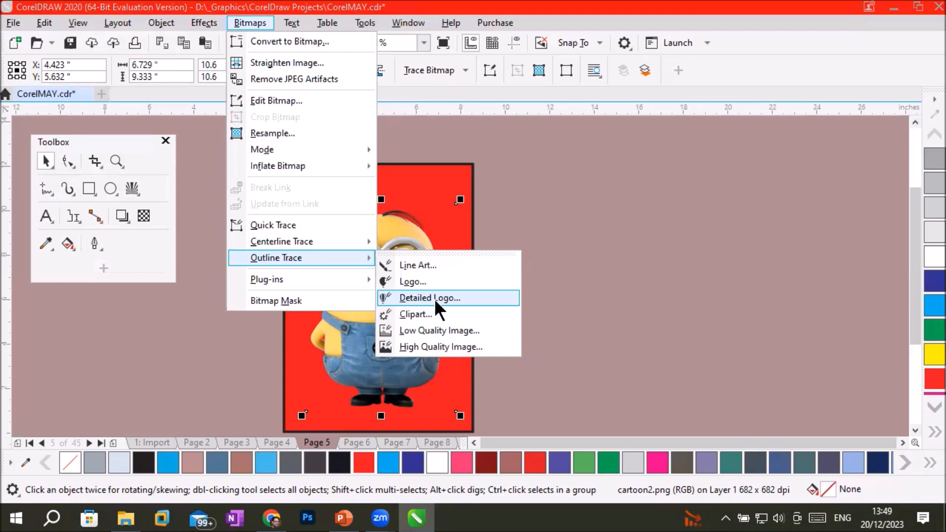
pyautogui.click(286, 224)
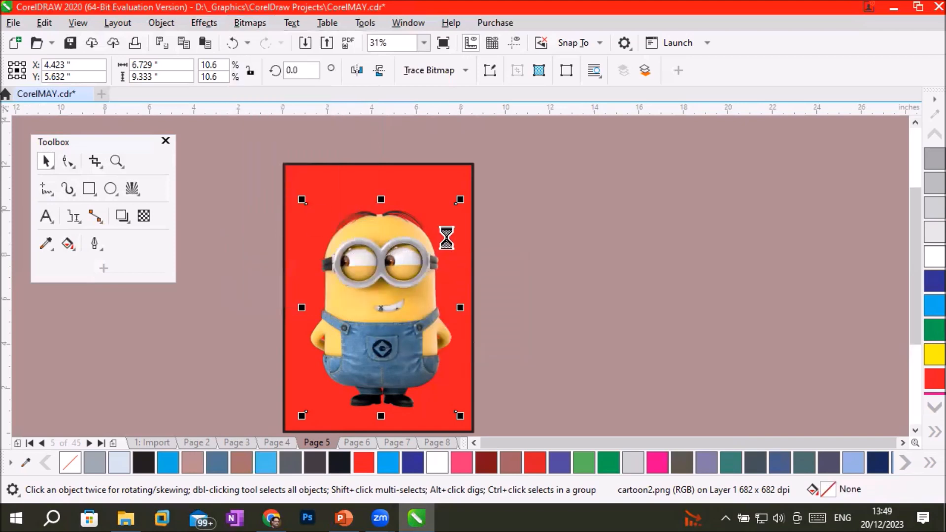
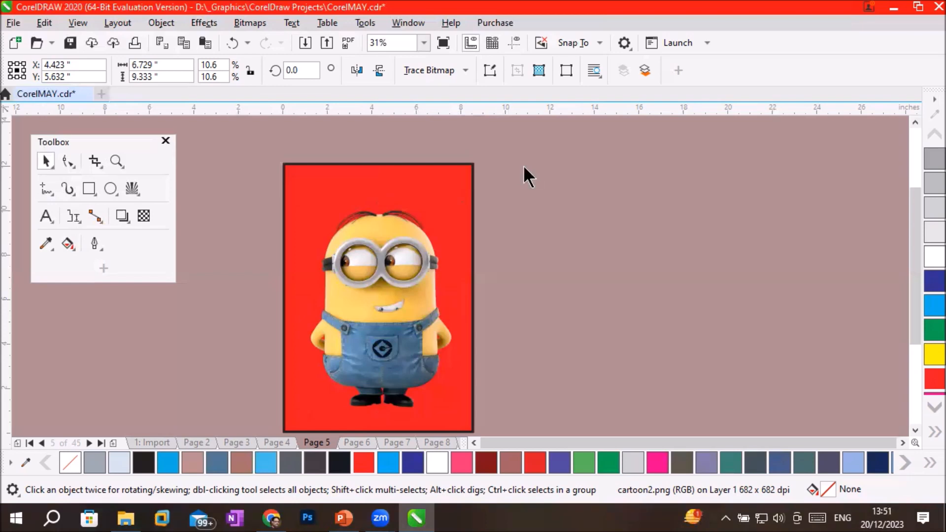
# Examine the traced vector cartoon's shapes and edge quality at high magnification around the face and mouth, finishing on the whole figure.
pyautogui.scroll(1, 523, 165)
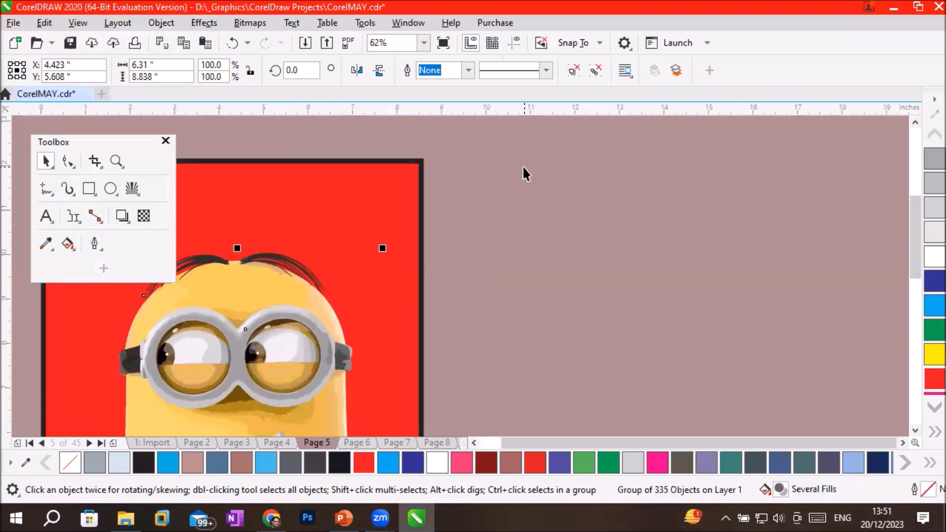
pyautogui.click(472, 443)
pyautogui.scroll(-5, 911, 426)
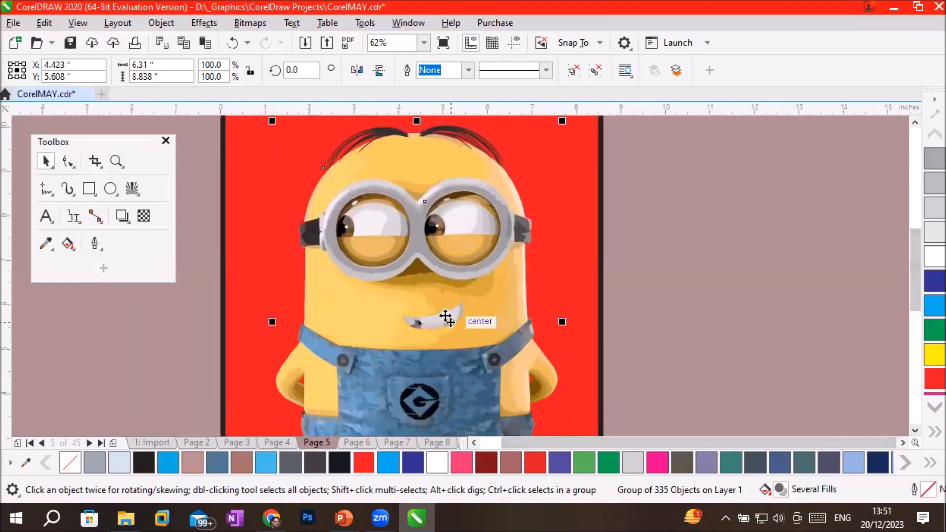
pyautogui.scroll(4, 449, 321)
pyautogui.scroll(4, 378, 266)
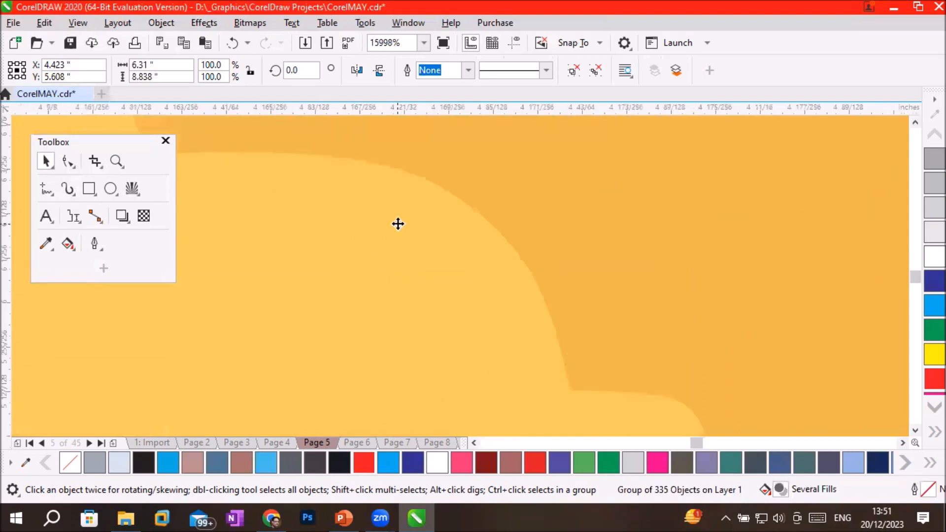
pyautogui.scroll(2, 482, 177)
pyautogui.scroll(-8, 483, 177)
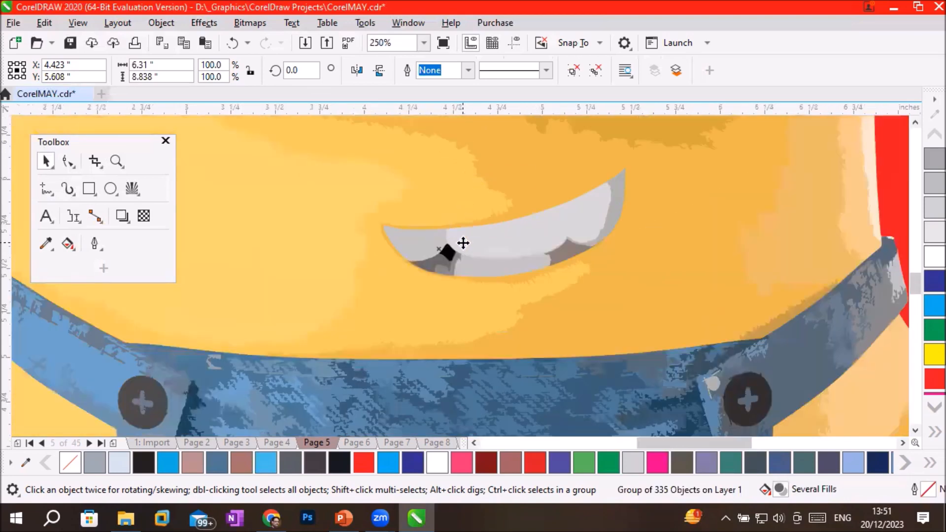
pyautogui.scroll(4, 472, 239)
pyautogui.scroll(-2, 473, 241)
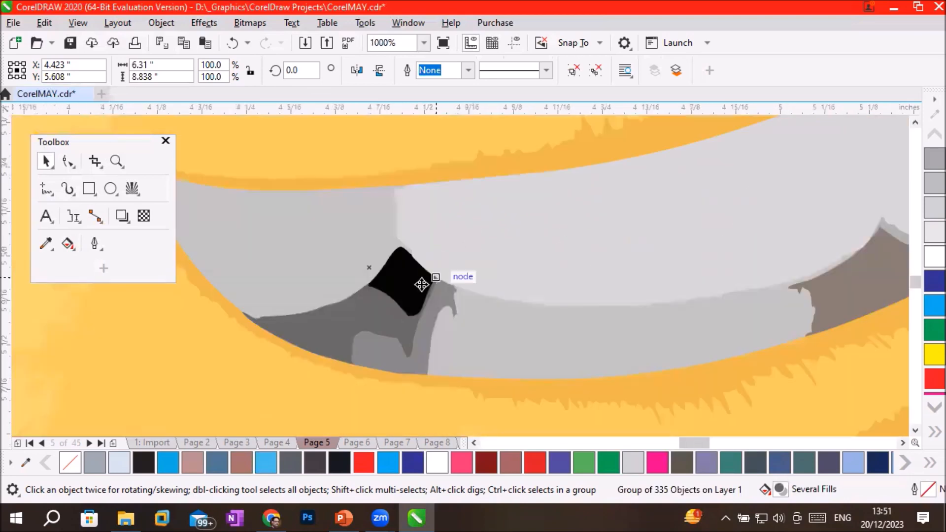
pyautogui.scroll(2, 403, 278)
pyautogui.scroll(-5, 407, 286)
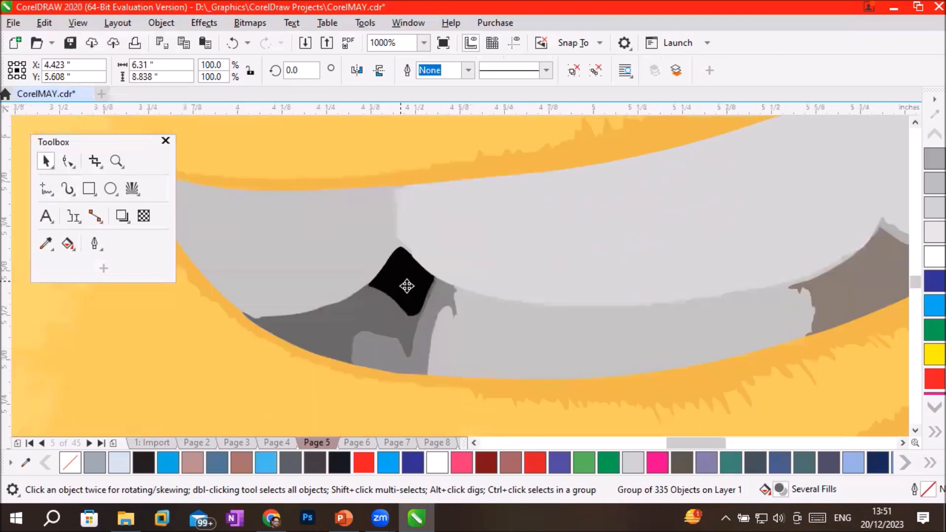
pyautogui.scroll(-1, 407, 286)
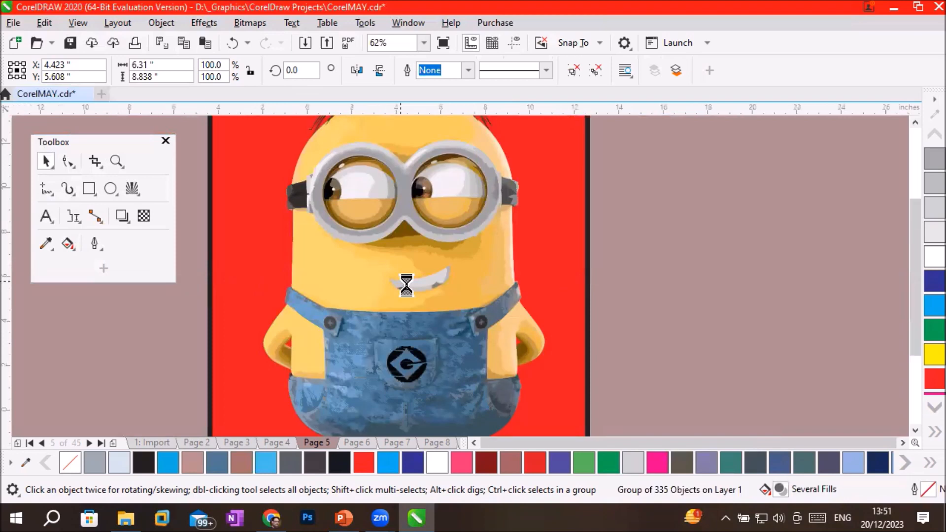
pyautogui.scroll(-1, 406, 286)
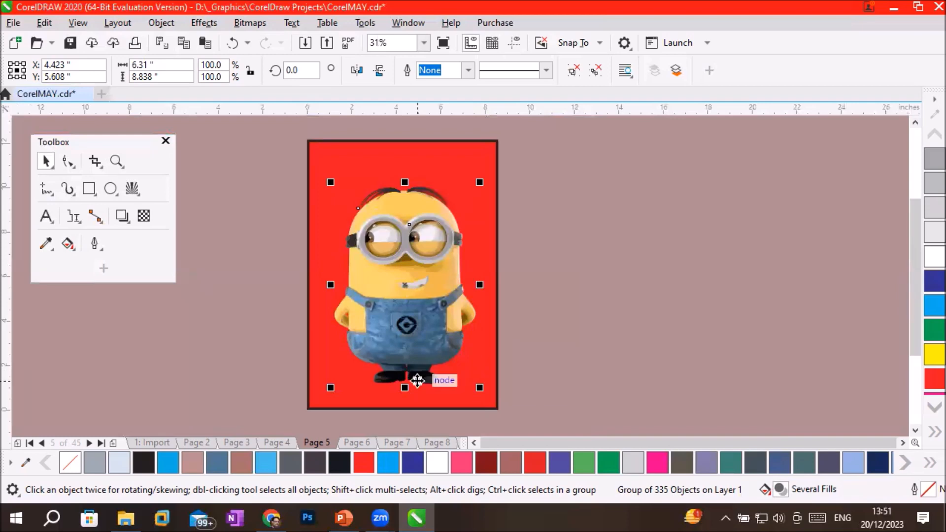
# Ungroup the traced cartoon and select individual pieces, including the shadow below the goggles and the whites of both eyes.
pyautogui.rightClick(424, 242)
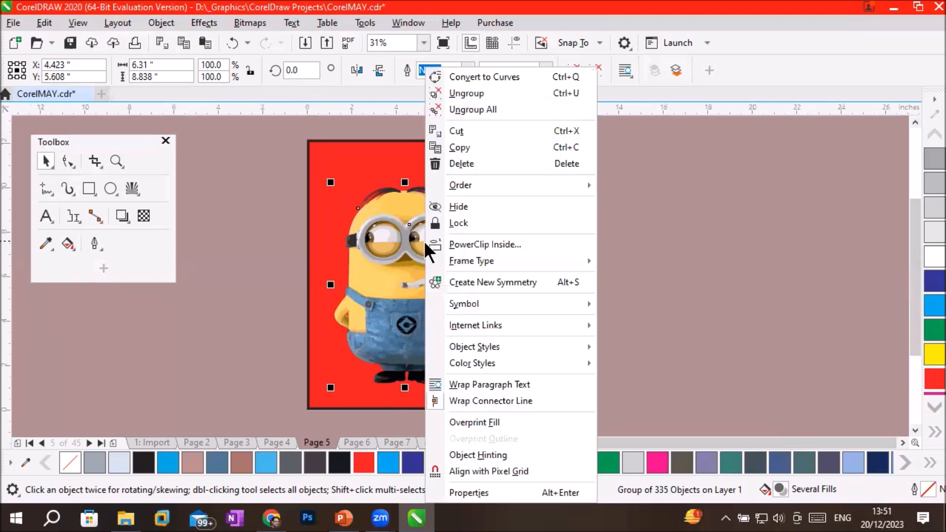
pyautogui.click(458, 97)
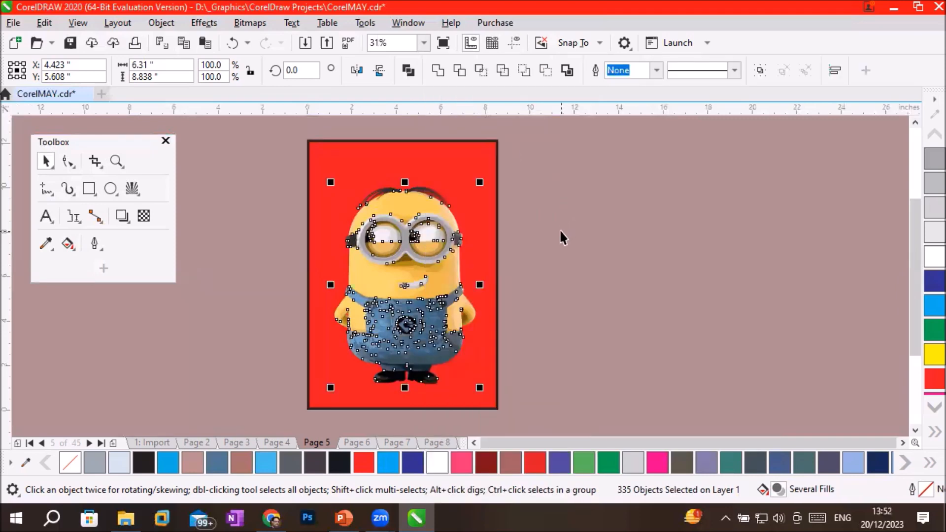
pyautogui.scroll(1, 401, 256)
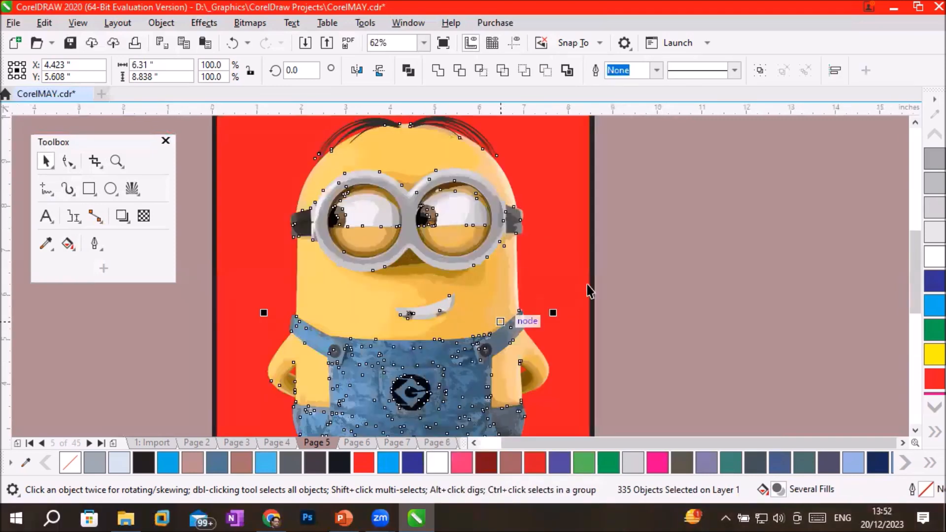
pyautogui.click(542, 243)
pyautogui.click(475, 282)
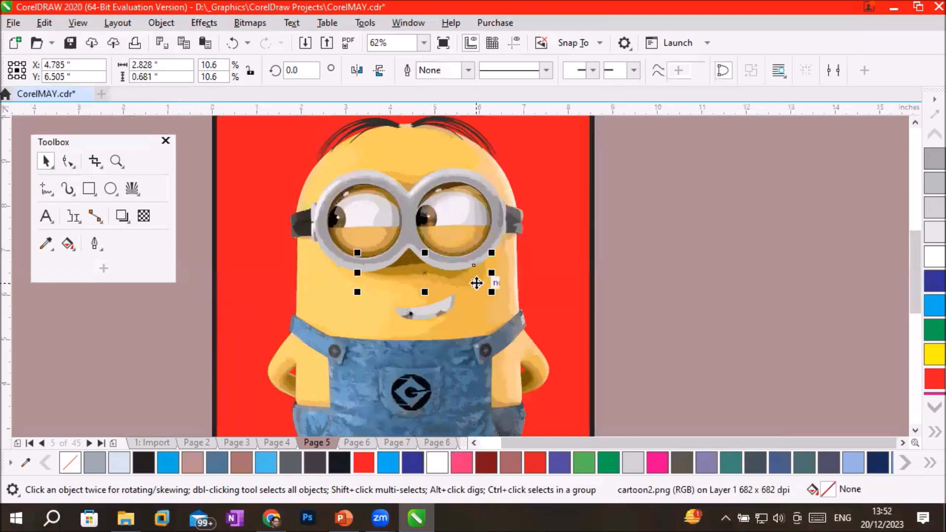
pyautogui.click(448, 217)
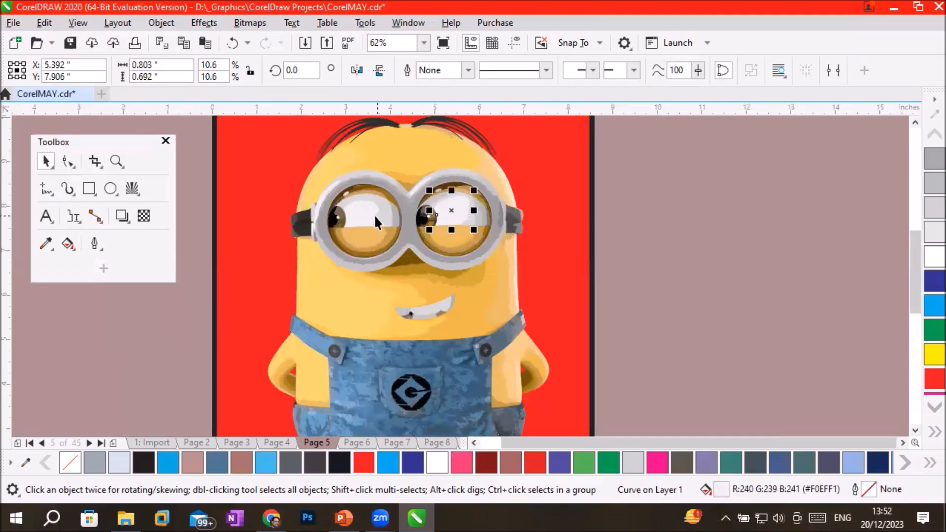
pyautogui.click(356, 208)
# Enlarge the small white pupil highlight in the cartoon's left-hand eye to about 0.161 by 0.158 inches and fill it Cyan.
pyautogui.scroll(2, 378, 227)
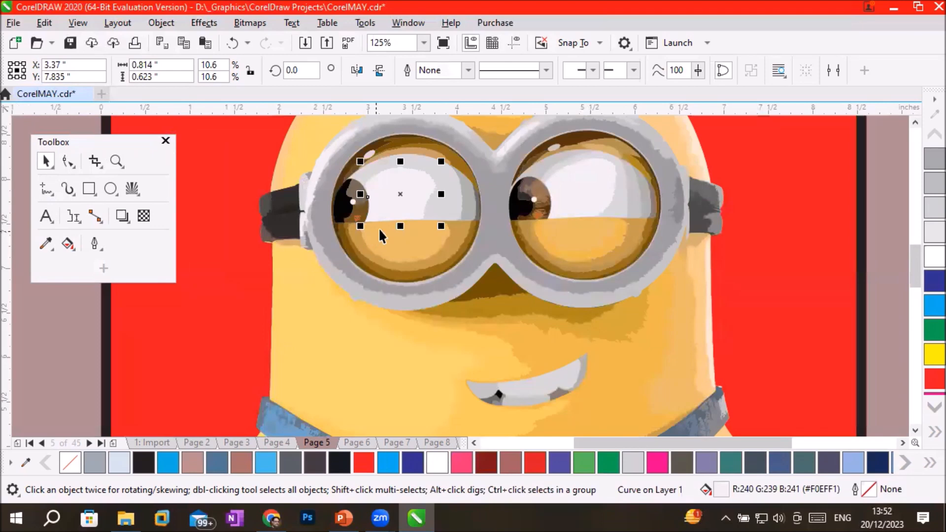
pyautogui.scroll(1, 379, 226)
pyautogui.scroll(-1, 310, 164)
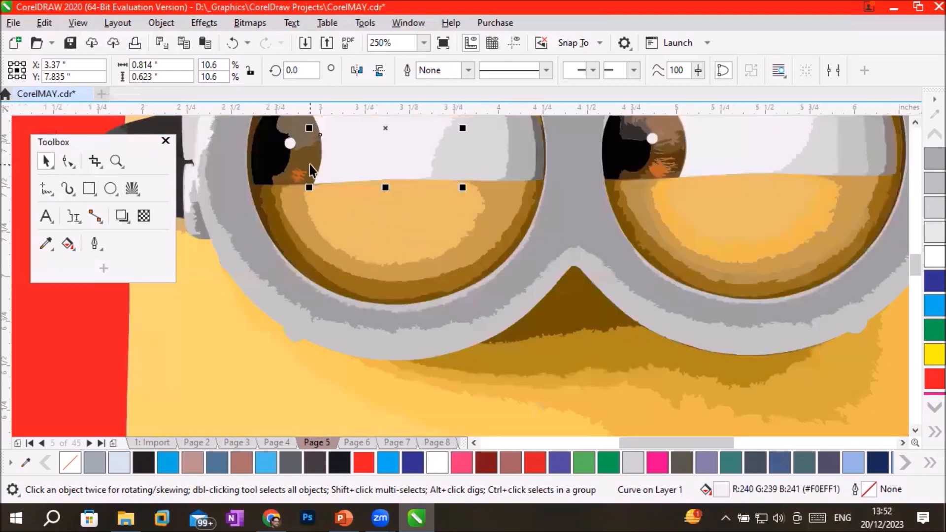
pyautogui.click(289, 143)
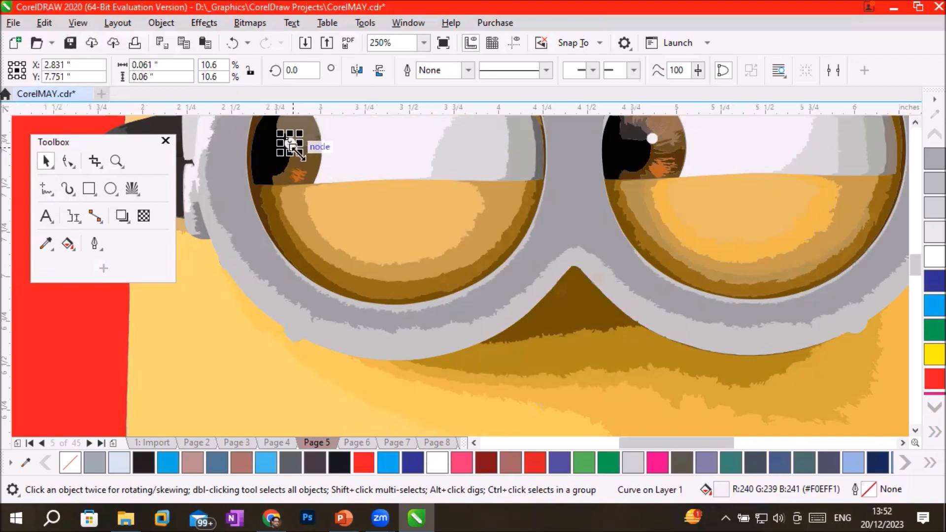
pyautogui.moveTo(297, 152); pyautogui.dragTo(318, 174)
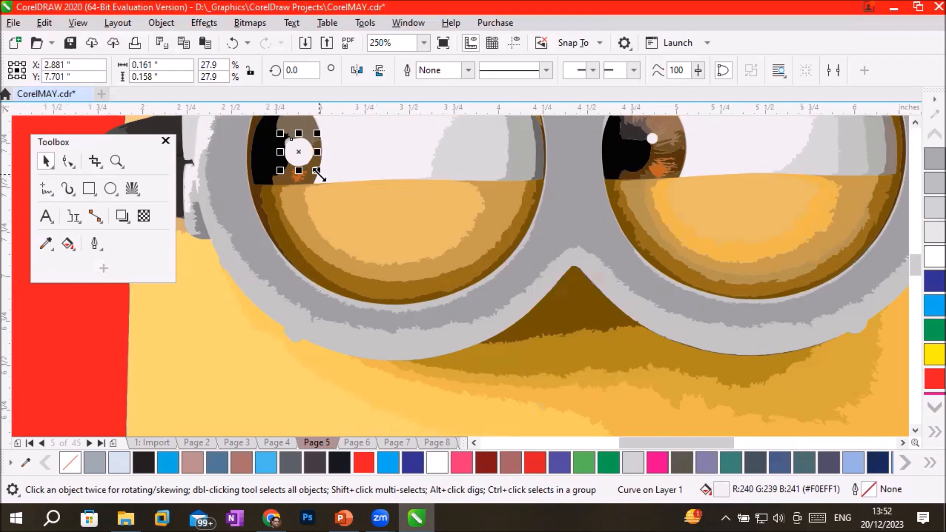
pyautogui.click(387, 462)
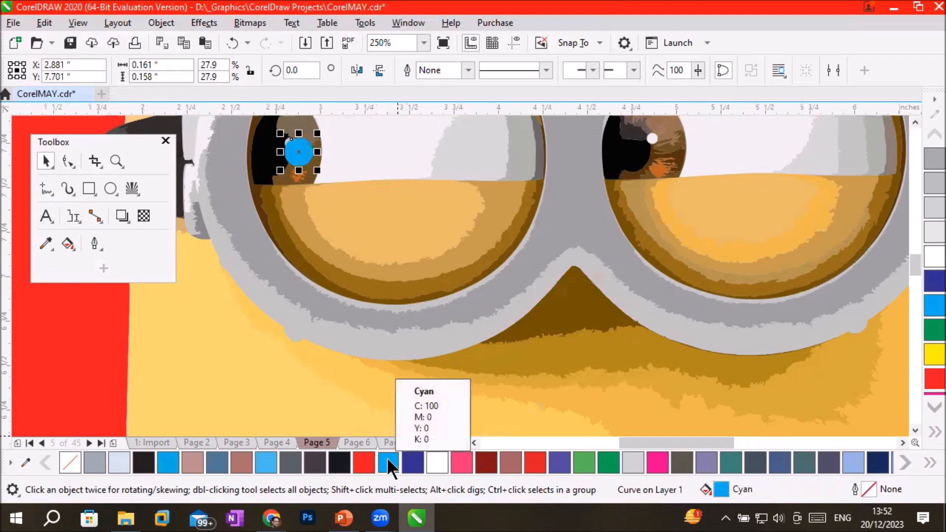
# Recolour the dark piece in the middle of the left-hand goggle strap, trying red before settling on pink C0 M93 Y27 K0.
pyautogui.scroll(-5, 386, 360)
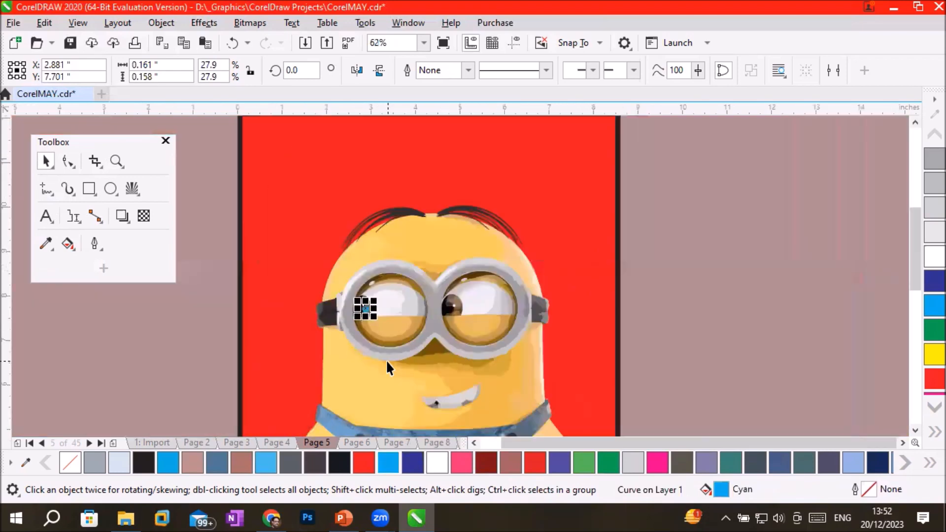
pyautogui.scroll(3, 334, 372)
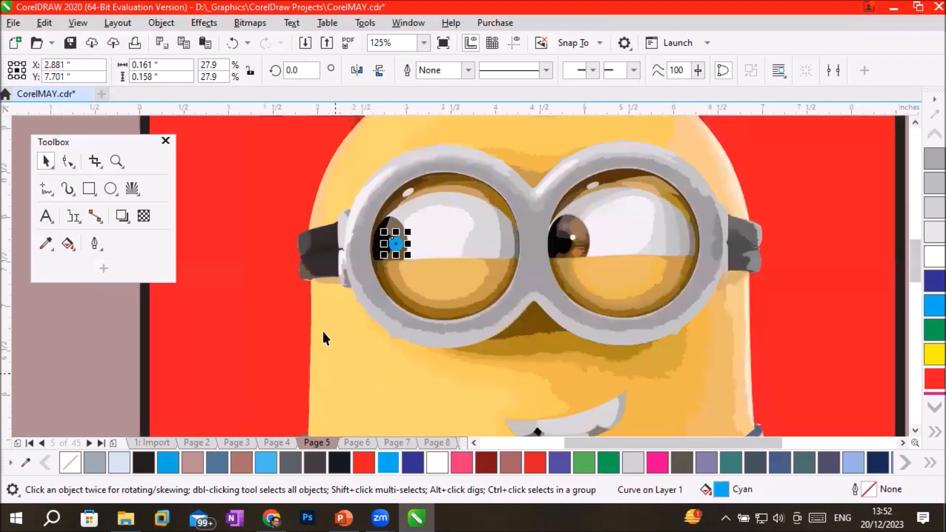
pyautogui.click(323, 254)
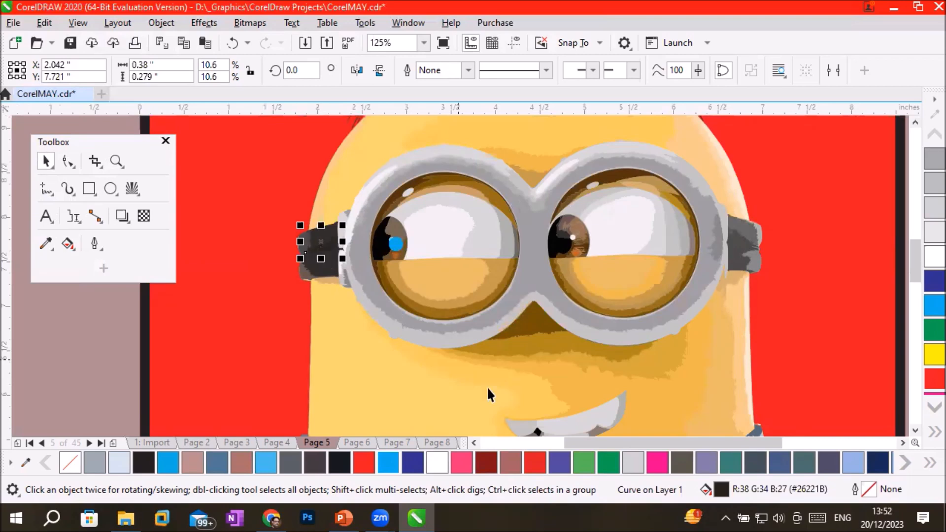
pyautogui.click(530, 463)
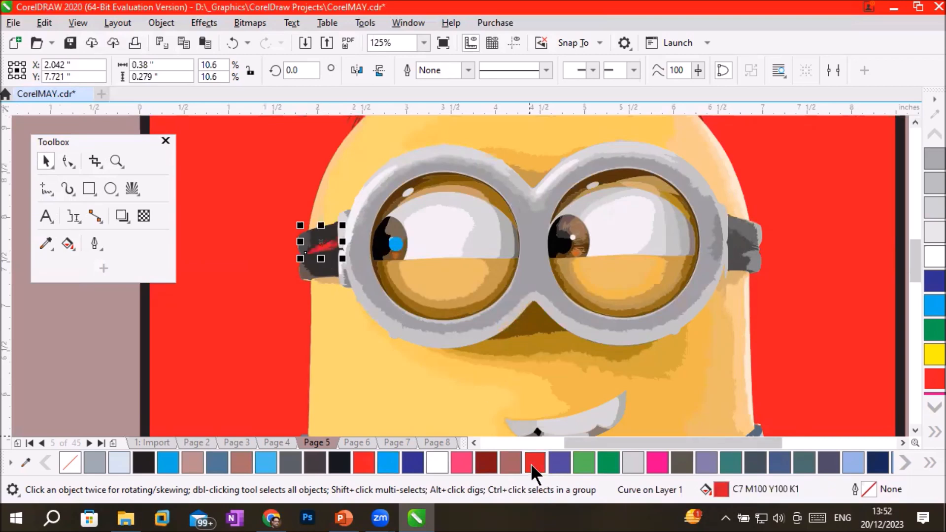
pyautogui.click(552, 460)
pyautogui.click(532, 459)
pyautogui.click(461, 459)
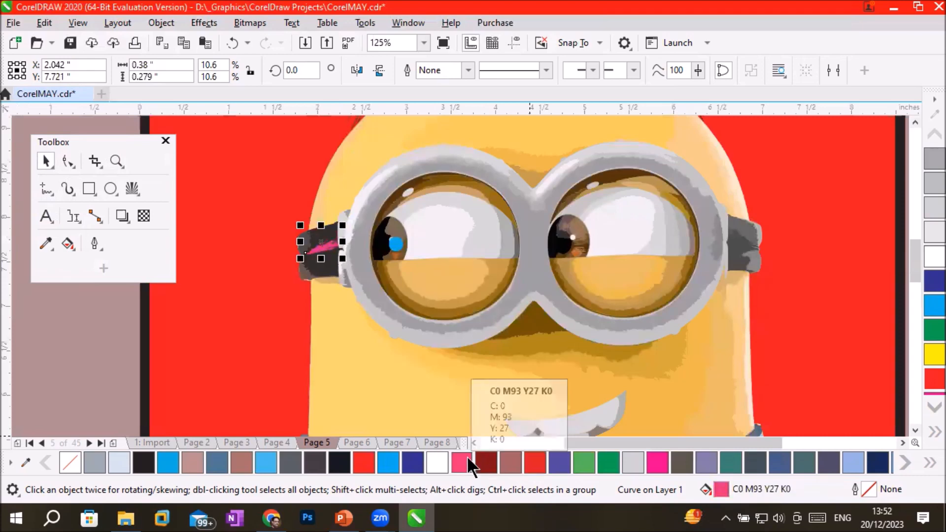
# Recolour the white shape of the left-hand eye, trying Magenta, Blue and Cyan before settling on dark R21 G25 B32.
pyautogui.click(441, 224)
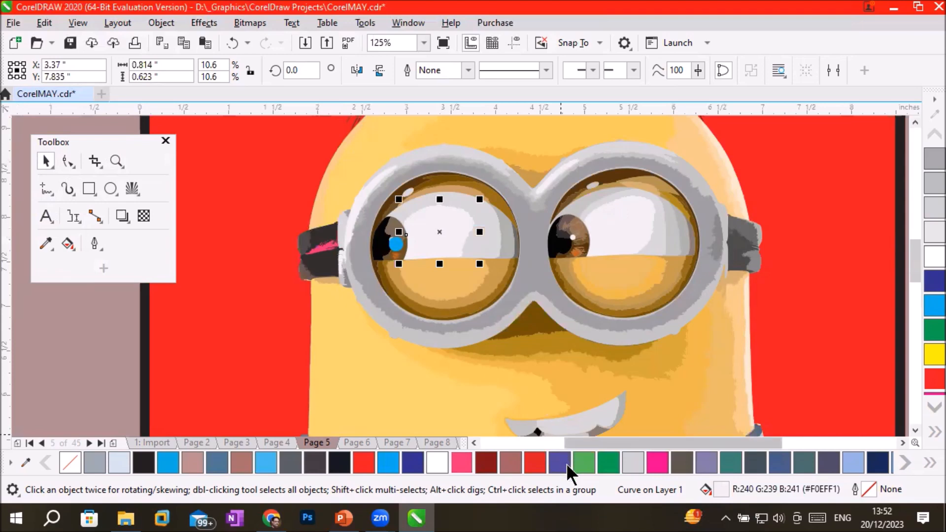
pyautogui.click(632, 466)
pyautogui.click(660, 462)
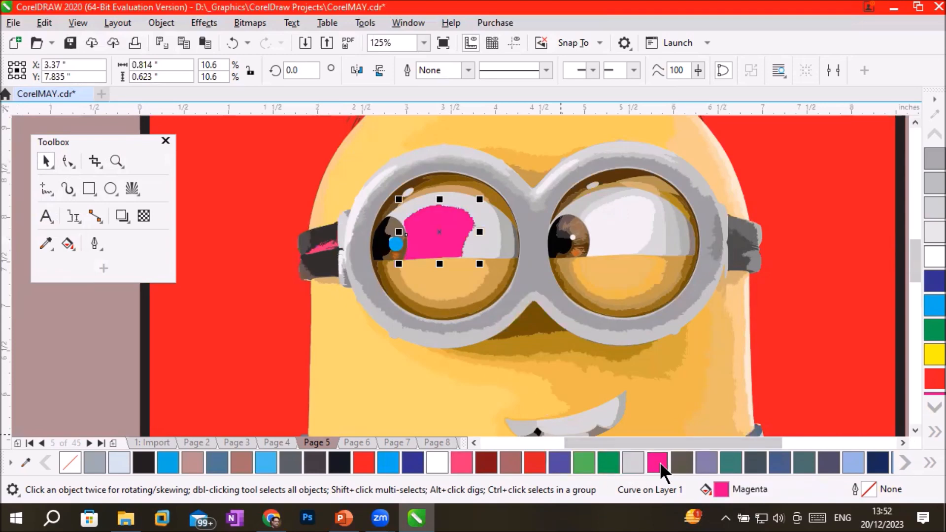
pyautogui.click(413, 465)
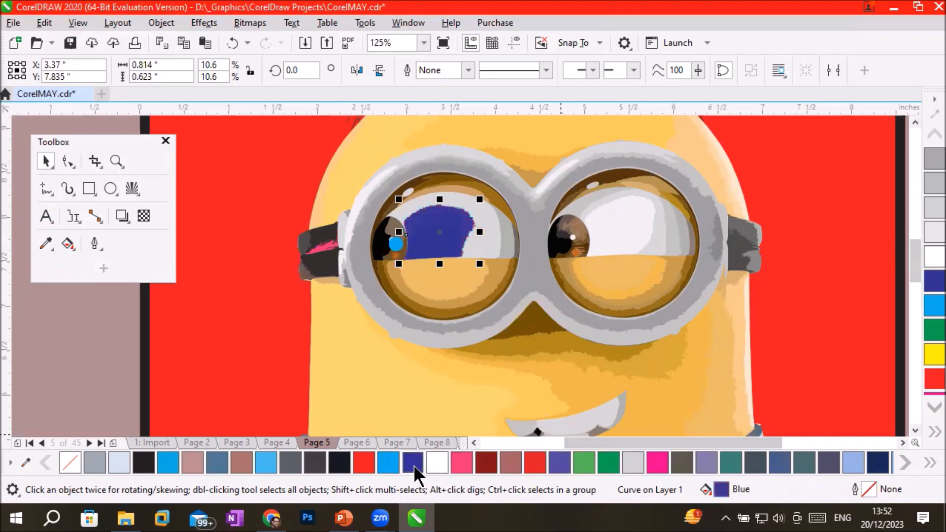
pyautogui.click(386, 465)
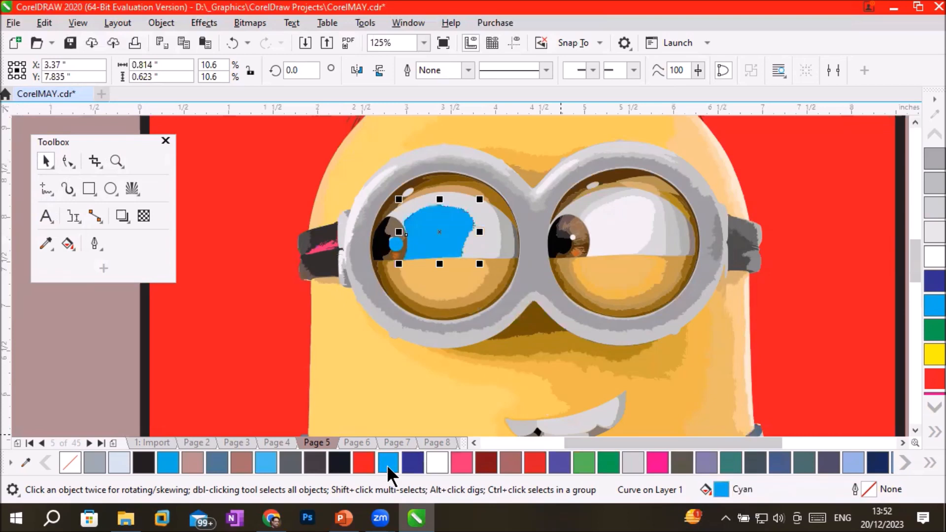
pyautogui.click(339, 466)
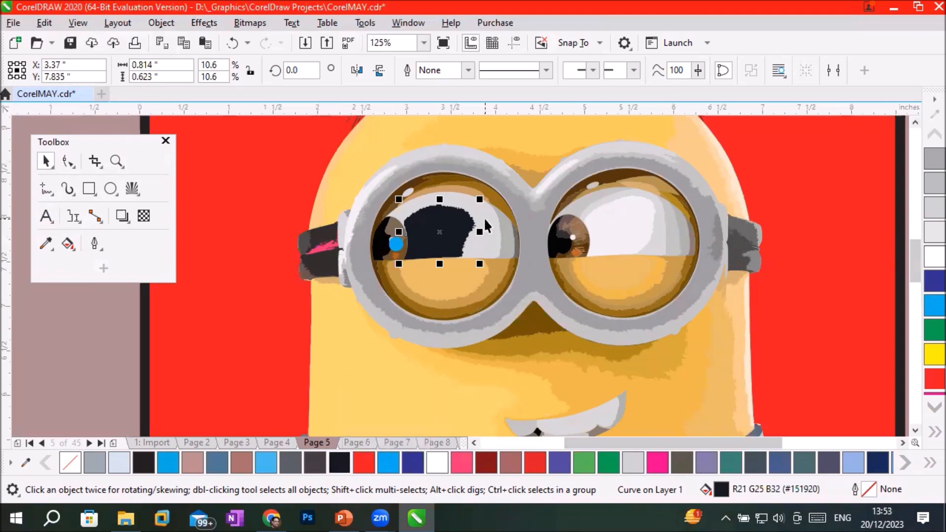
# Select the yellow forehead piece and the yellow face piece below the left-hand goggle strap as separate curves.
pyautogui.scroll(-3, 483, 217)
pyautogui.scroll(3, 490, 190)
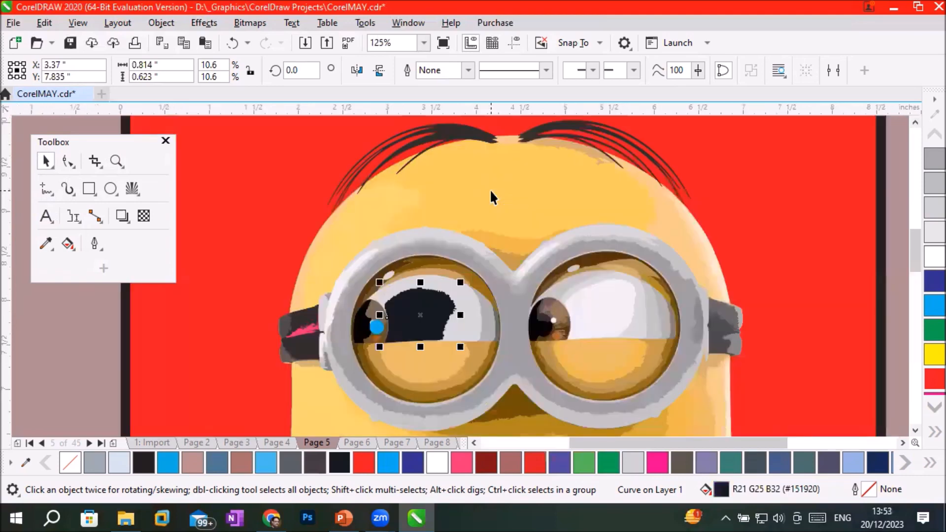
pyautogui.click(500, 177)
pyautogui.click(551, 177)
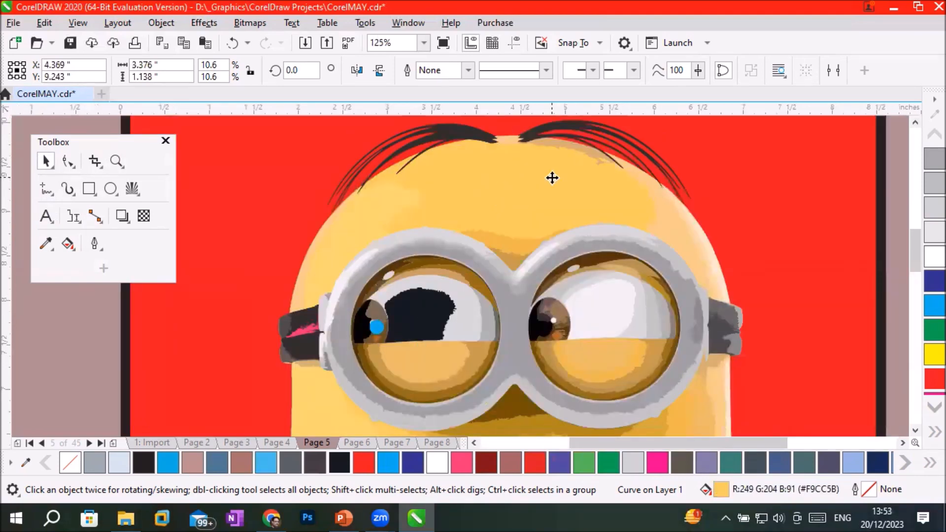
pyautogui.click(303, 386)
# Fill the black upper of the cartoon's right-hand shoe with 20% Black and magnify its toe.
pyautogui.scroll(-3, 489, 399)
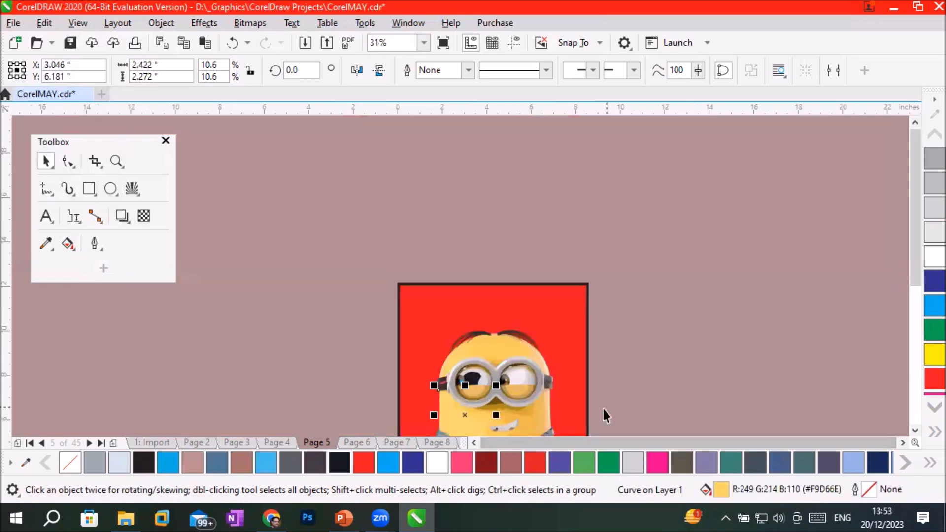
pyautogui.click(913, 430)
pyautogui.click(913, 430)
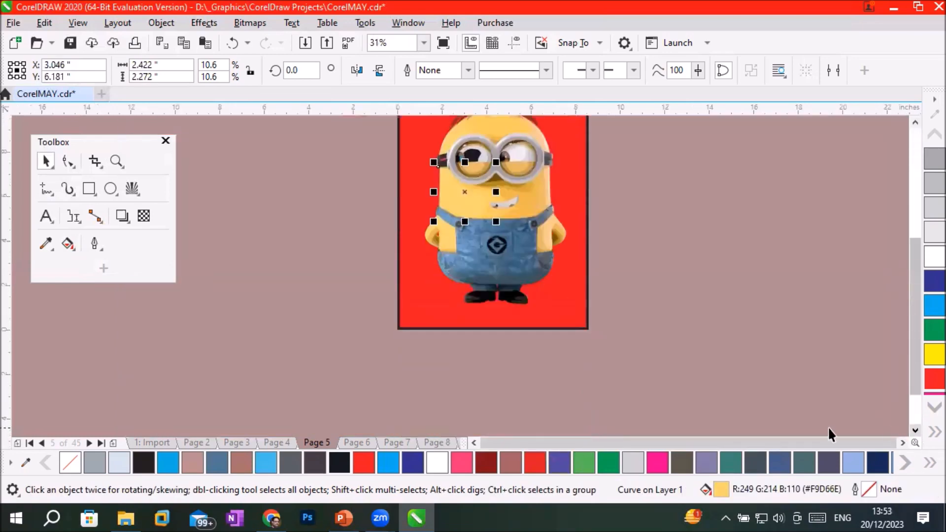
pyautogui.scroll(3, 528, 288)
pyautogui.click(469, 321)
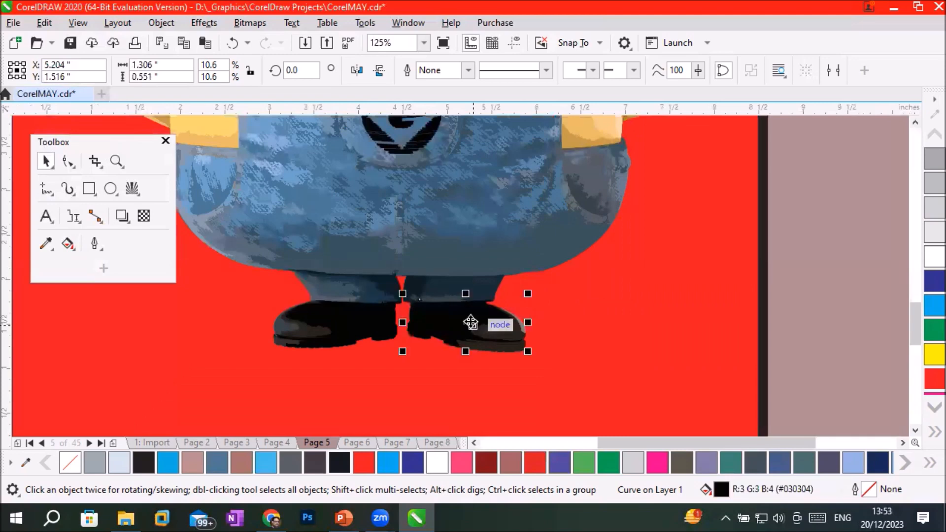
pyautogui.click(634, 458)
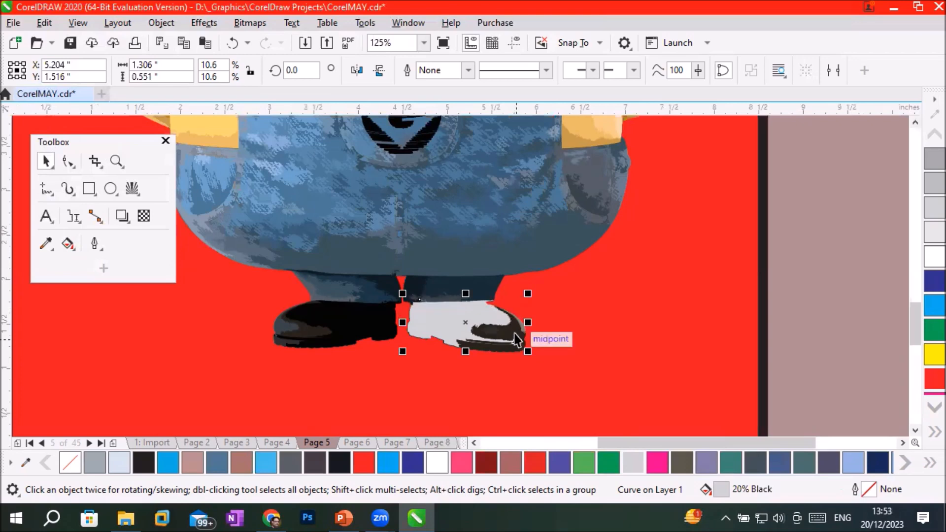
pyautogui.scroll(4, 515, 338)
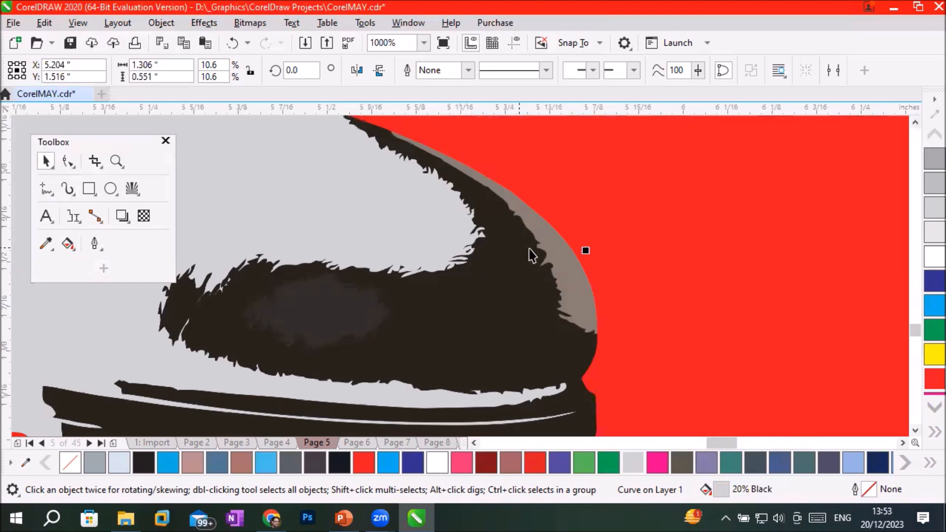
# Recolour the grey-brown highlight along the right-hand shoe's toe, trying red C7 M100 Y100 K1 before settling on dark R21 G25 B32.
pyautogui.click(579, 179)
pyautogui.click(553, 243)
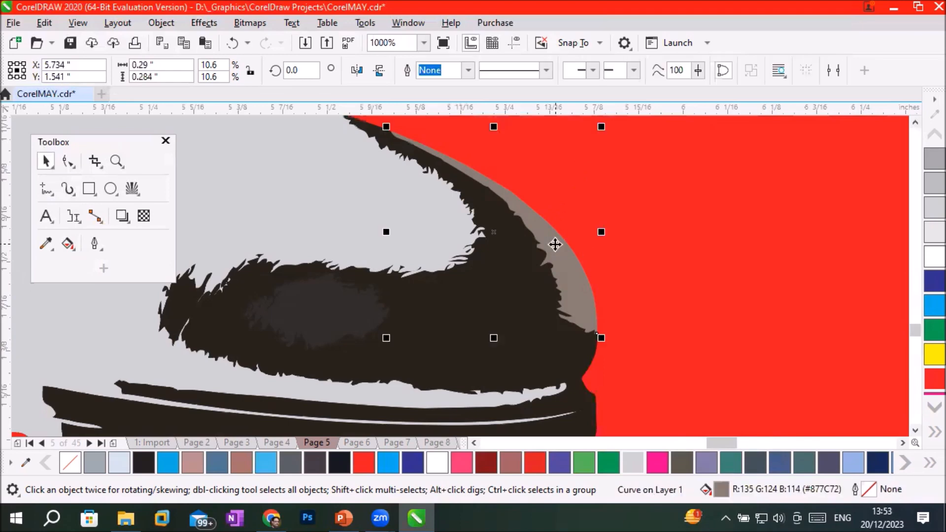
pyautogui.click(529, 462)
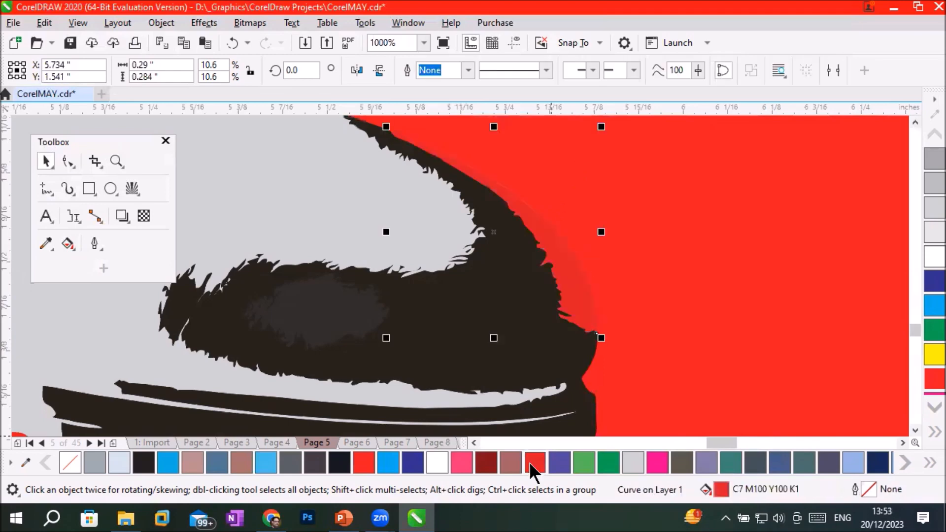
pyautogui.click(339, 463)
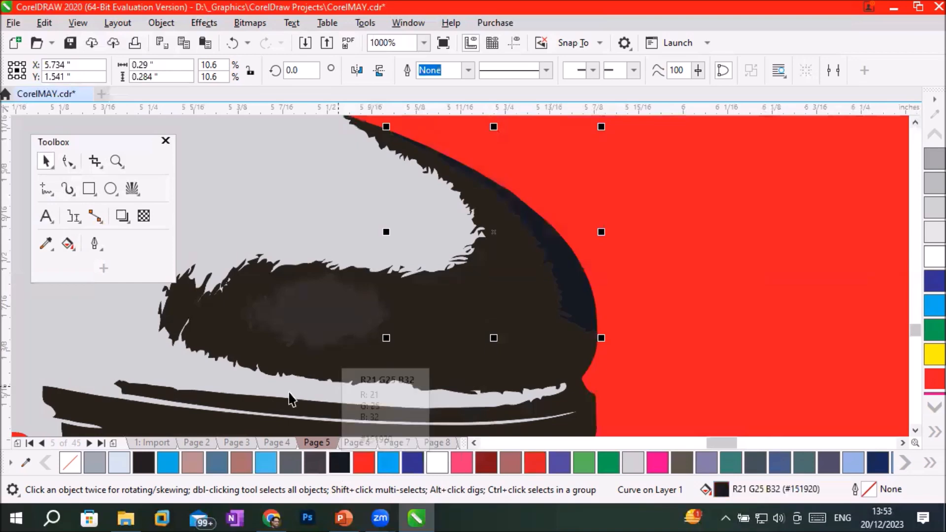
# Fill the 20% Black upper of the right-hand shoe with dark R21 G25 B32.
pyautogui.click(275, 387)
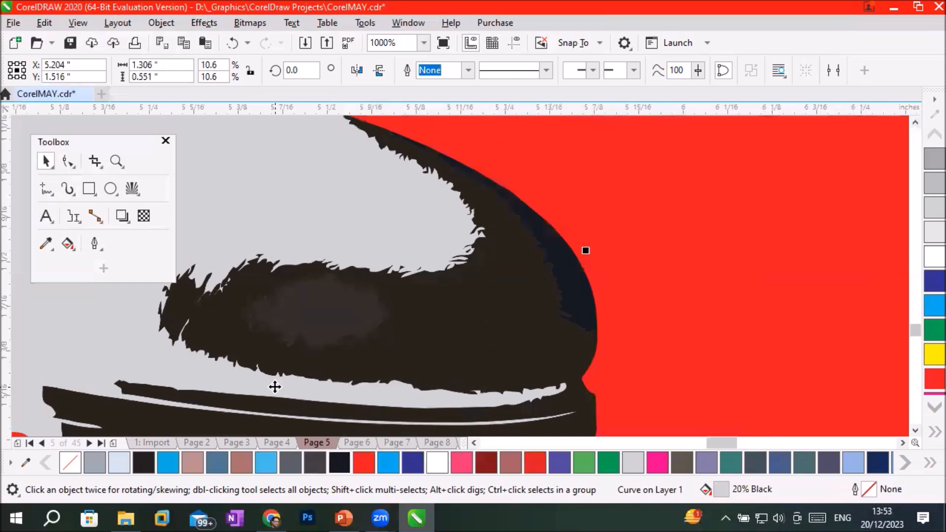
pyautogui.click(339, 463)
pyautogui.scroll(-1, 308, 309)
pyautogui.scroll(-5, 308, 309)
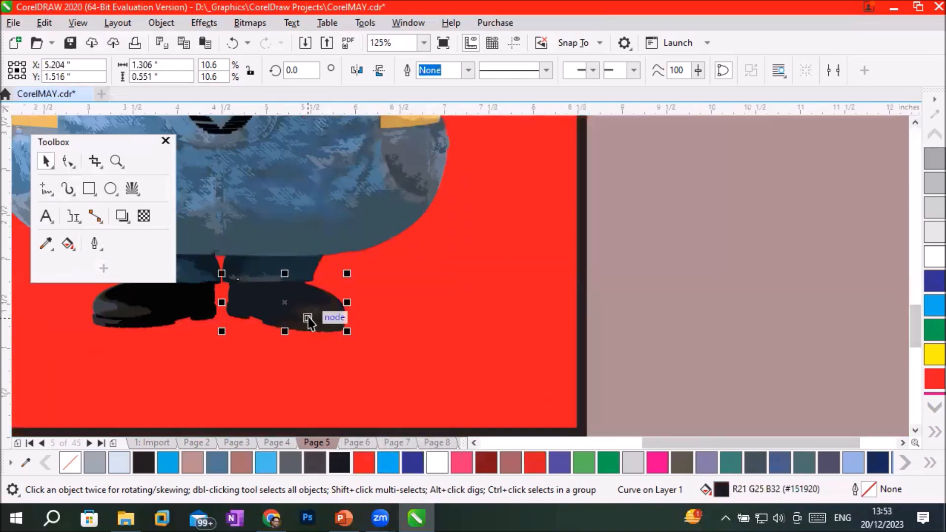
# Magnify the overalls and select several of their grey and blue patches one by one as separate curves.
pyautogui.scroll(3, 305, 172)
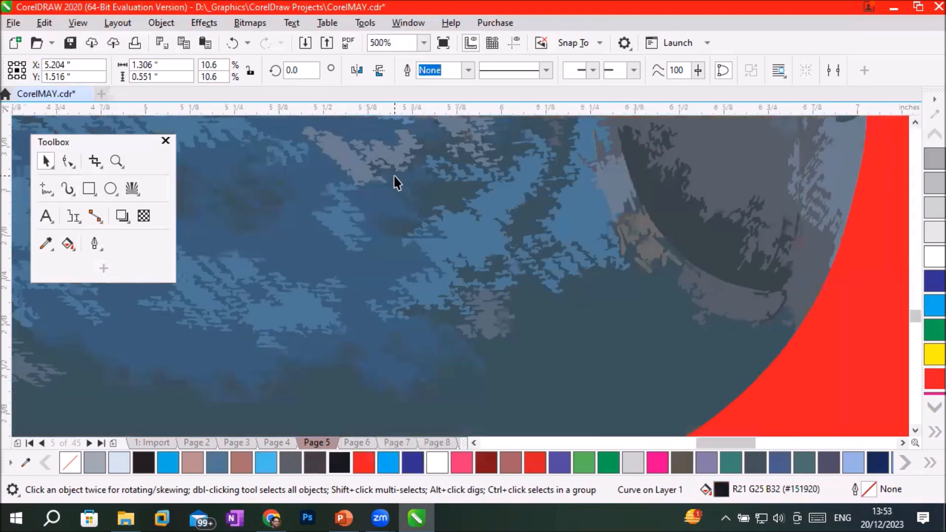
pyautogui.click(360, 170)
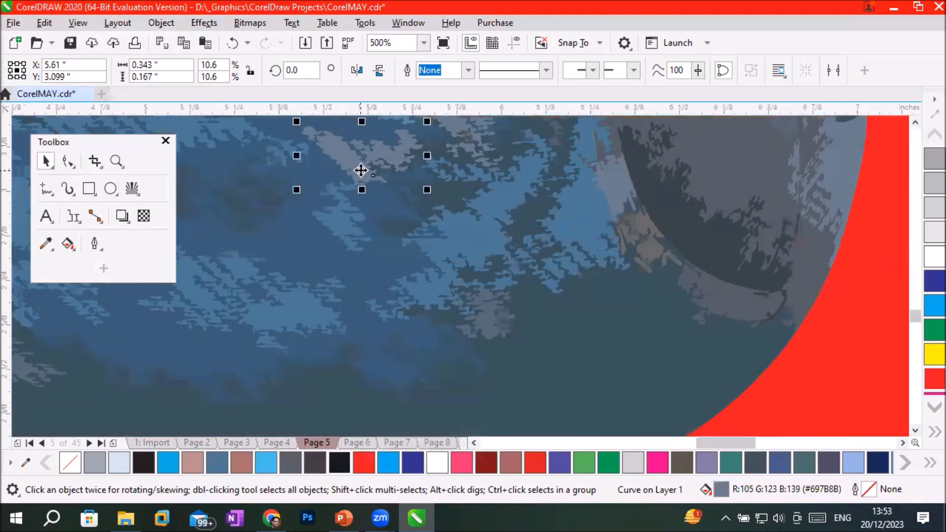
pyautogui.click(327, 255)
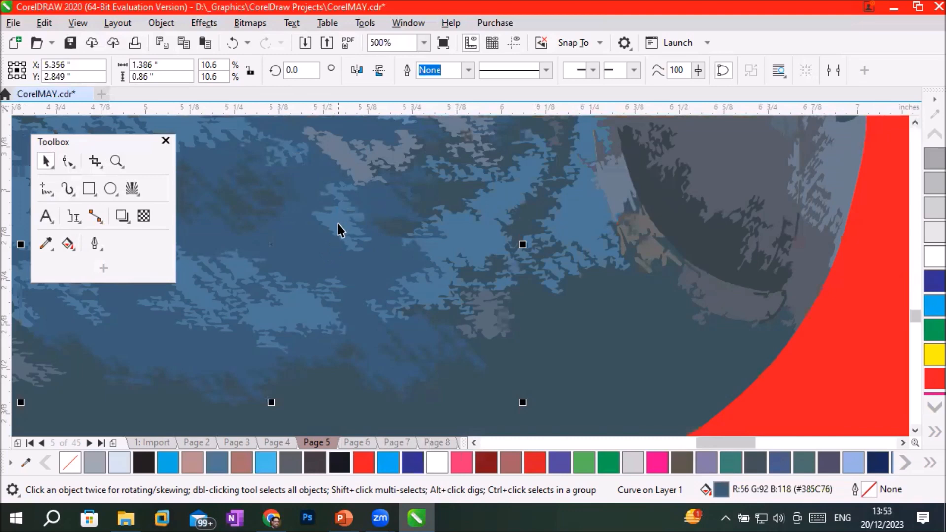
pyautogui.click(338, 223)
pyautogui.click(262, 318)
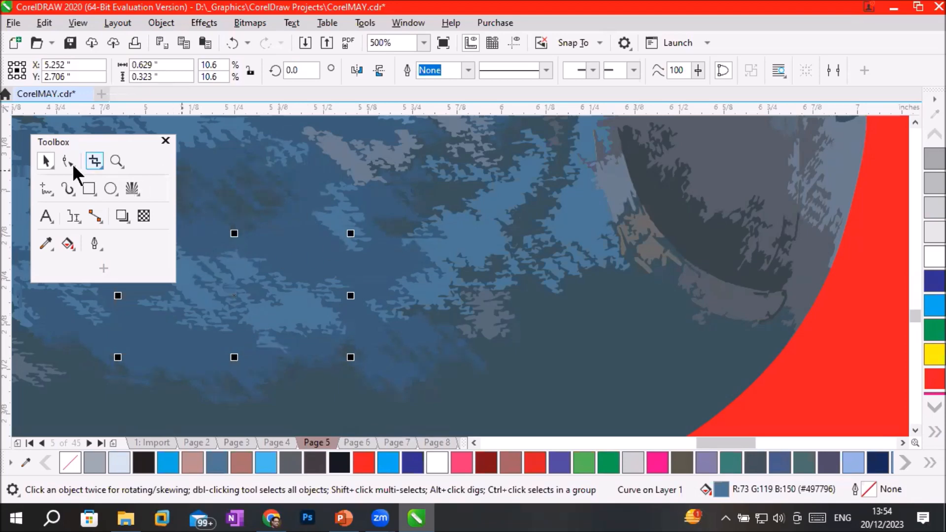
pyautogui.click(436, 265)
# Select all the traced cartoon pieces together, enlarge them proportionally to about 23.9 x 33.15 inches and deselect them.
pyautogui.scroll(-5, 437, 265)
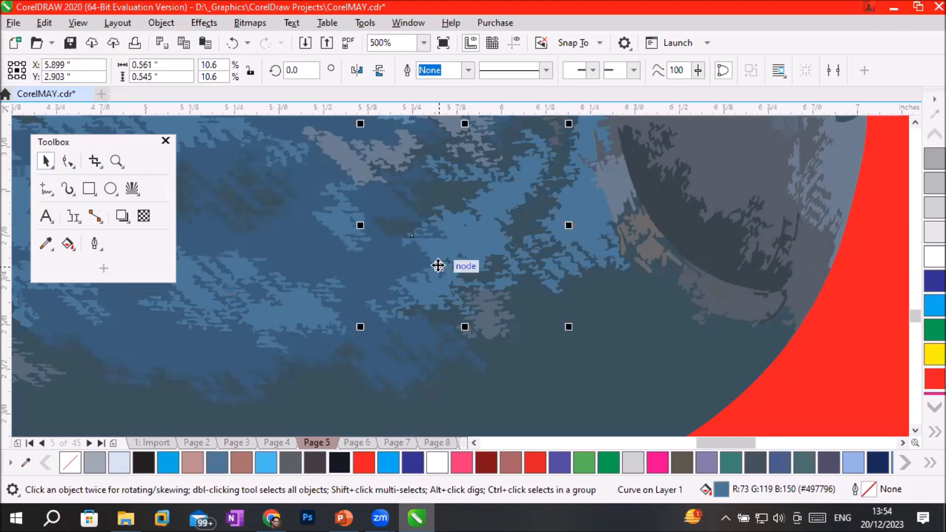
pyautogui.scroll(-8, 437, 265)
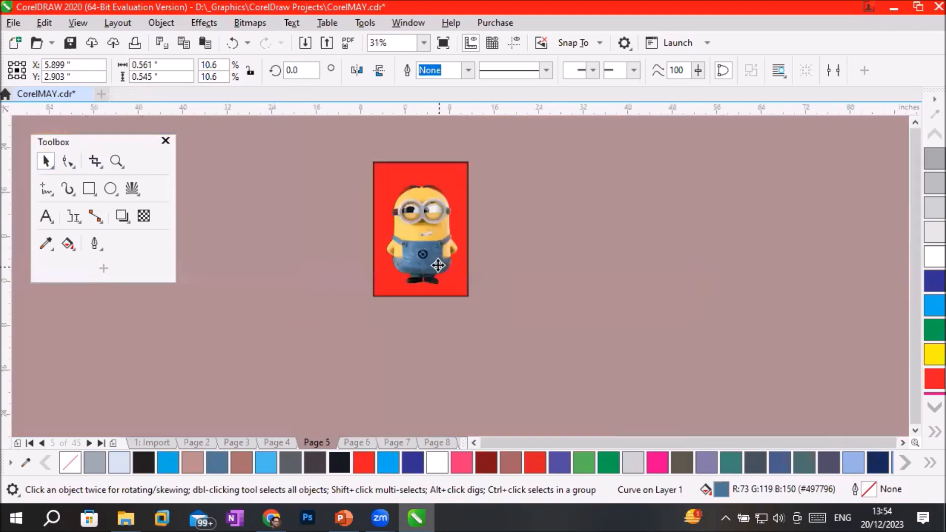
pyautogui.scroll(2, 437, 265)
pyautogui.moveTo(492, 168); pyautogui.dragTo(345, 288)
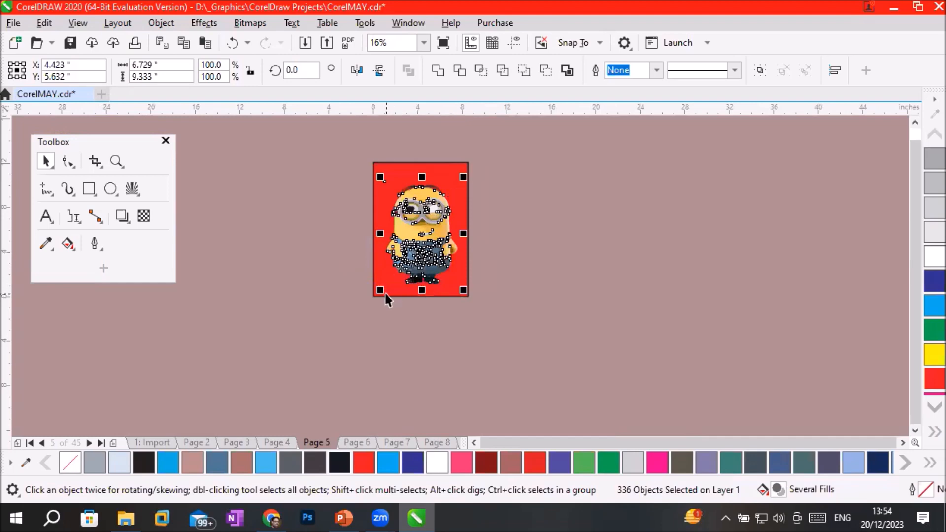
pyautogui.moveTo(380, 292); pyautogui.dragTo(246, 424)
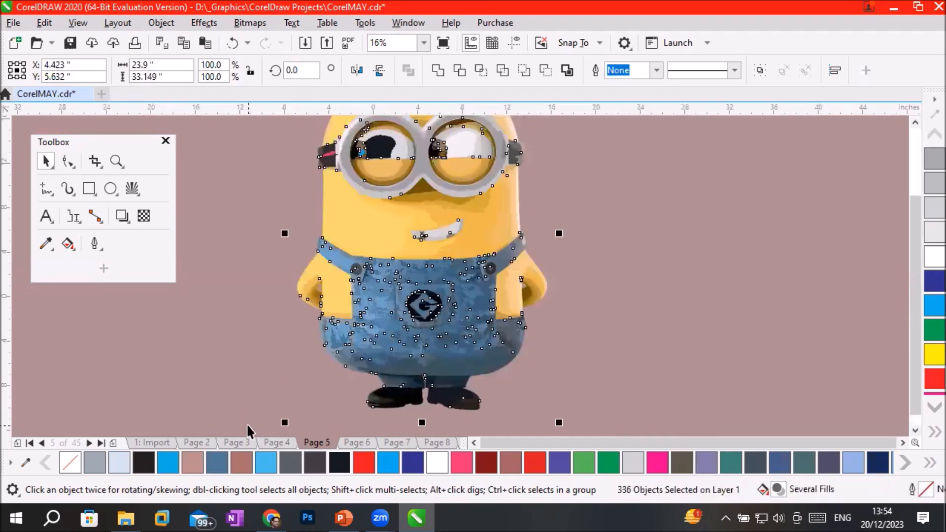
pyautogui.click(191, 367)
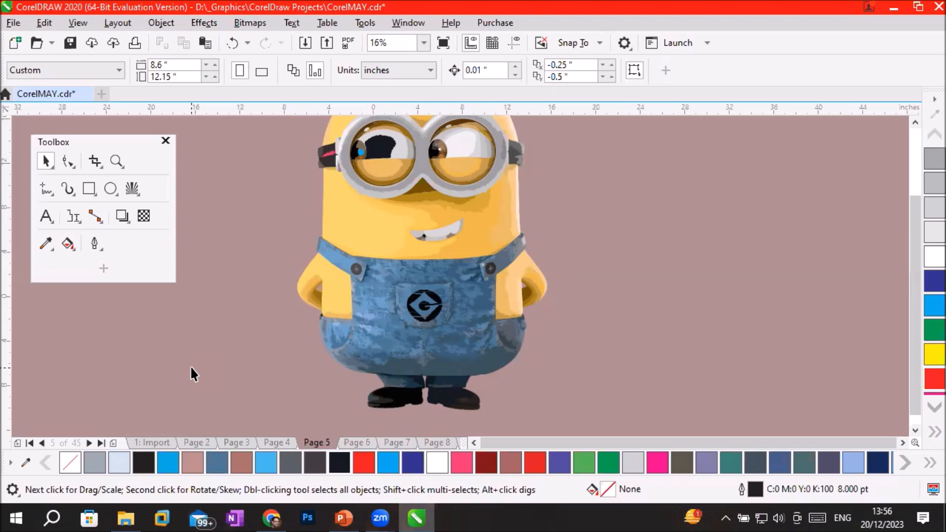
# Select every piece of the enlarged cartoon and delete them, leaving Page 5 empty.
pyautogui.scroll(-2, 199, 369)
pyautogui.moveTo(234, 191); pyautogui.dragTo(405, 409)
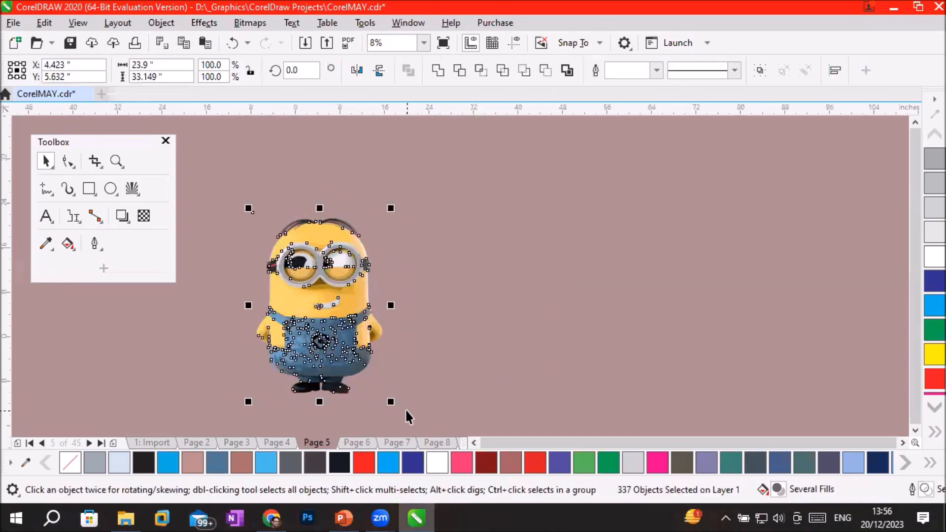
pyautogui.press('Delete')
pyautogui.scroll(2, 311, 305)
pyautogui.scroll(-1, 313, 308)
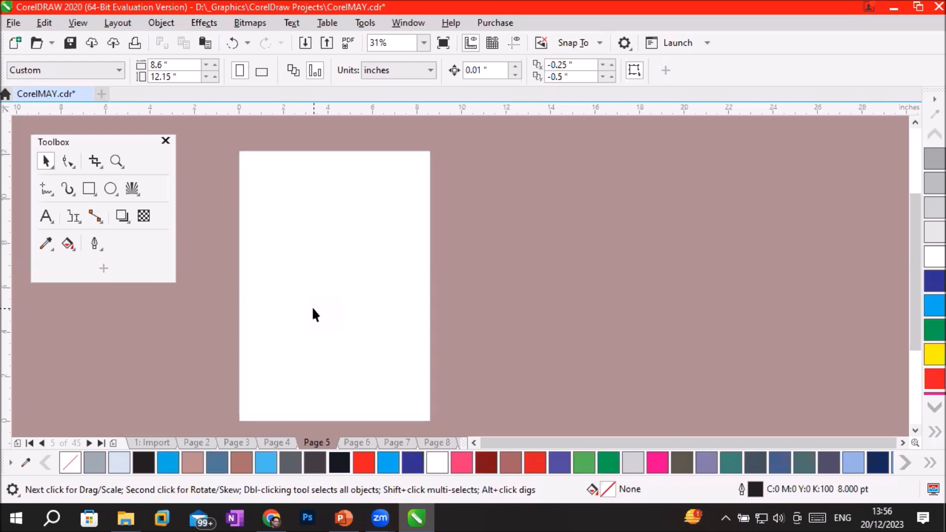
# Import klipartz.com.png from the Transparent PNG folder and place the mouse cartoon on the page at about 7.27 inches square.
pyautogui.click(12, 23)
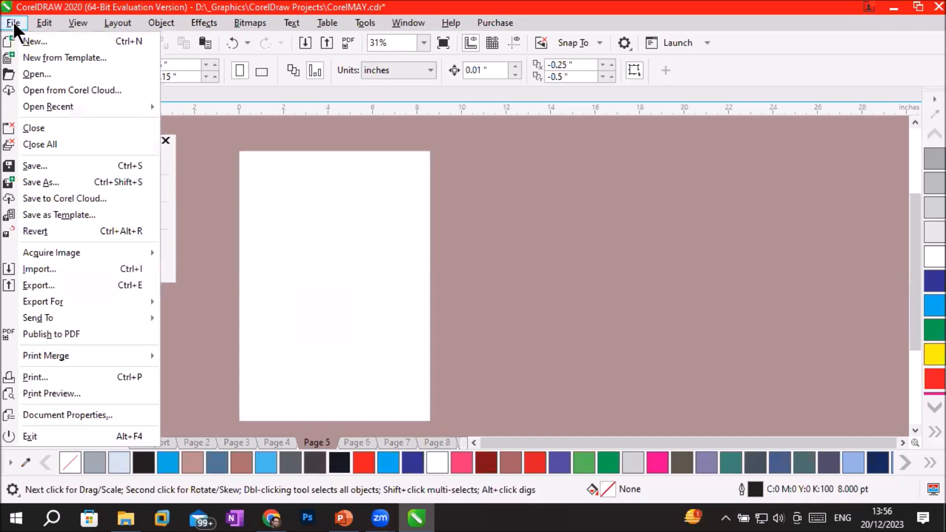
pyautogui.click(72, 268)
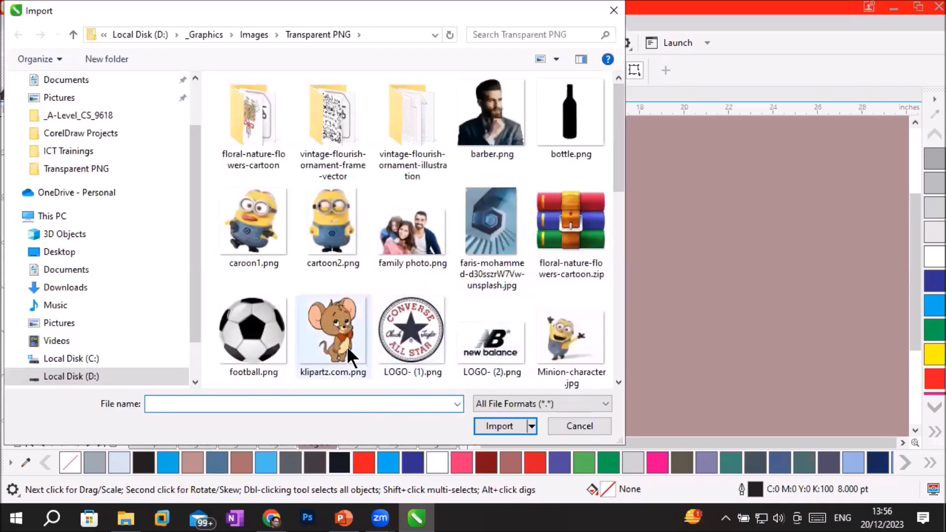
pyautogui.scroll(-3, 346, 346)
pyautogui.scroll(-3, 347, 346)
pyautogui.scroll(3, 347, 346)
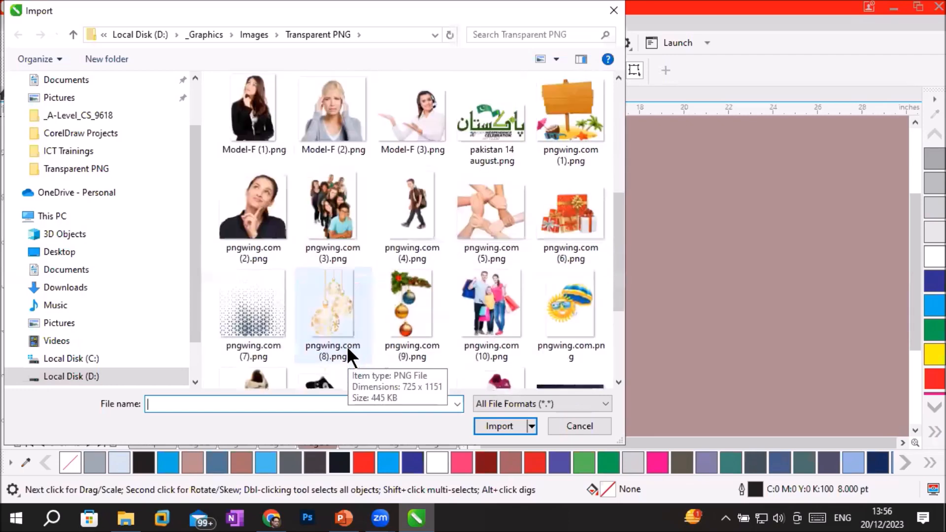
pyautogui.scroll(3, 347, 346)
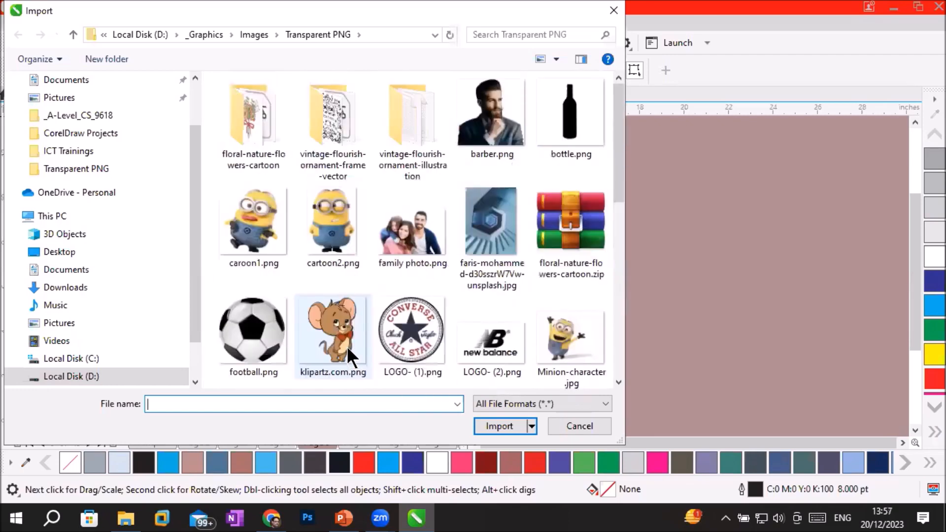
pyautogui.scroll(-2, 364, 354)
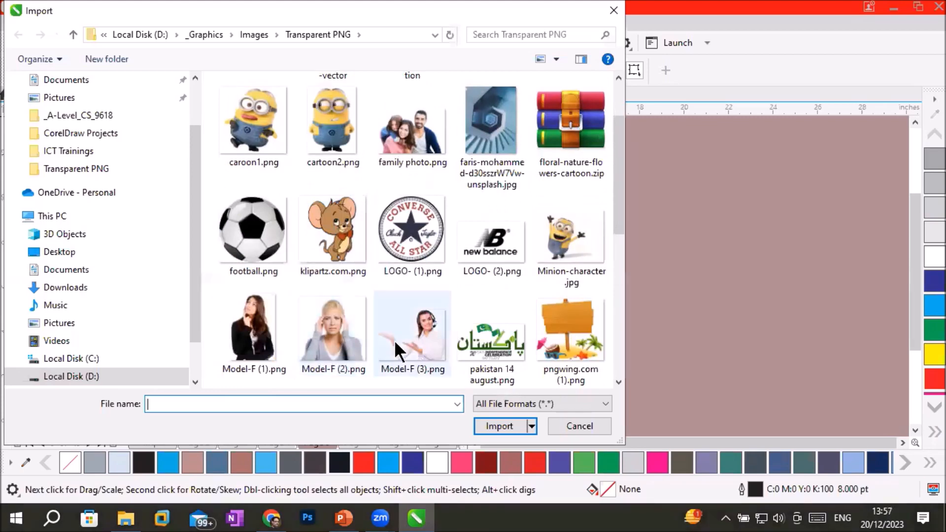
pyautogui.scroll(-3, 454, 333)
pyautogui.scroll(4, 454, 333)
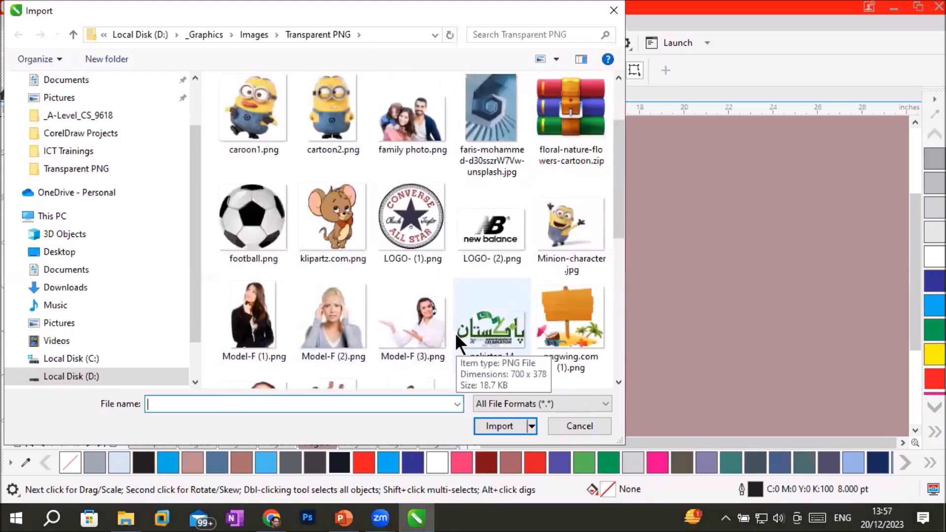
pyautogui.scroll(-2, 454, 333)
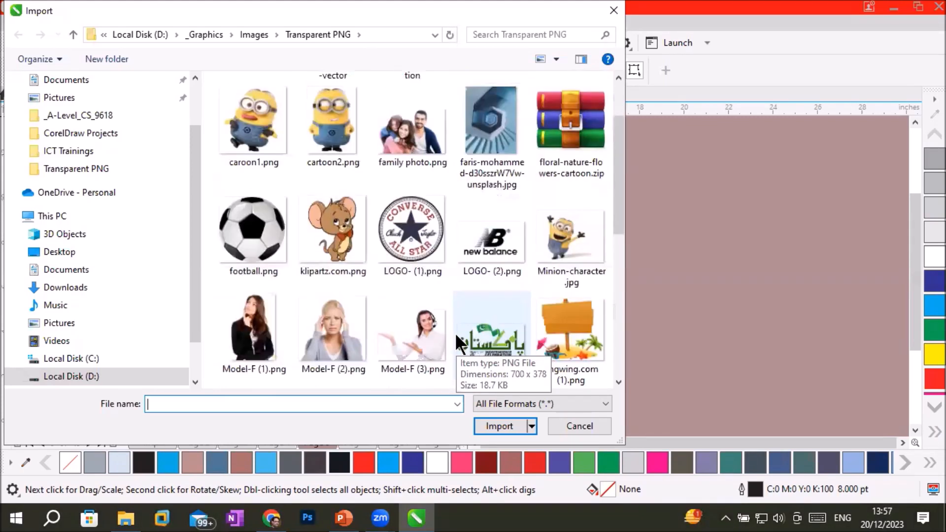
pyautogui.click(350, 242)
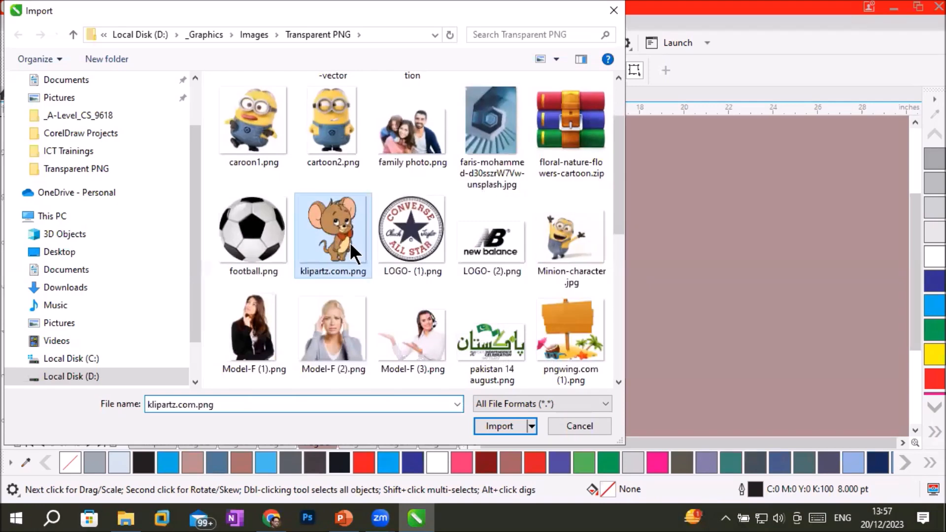
pyautogui.click(507, 426)
pyautogui.moveTo(254, 168); pyautogui.dragTo(418, 394)
pyautogui.moveTo(340, 258); pyautogui.dragTo(342, 259)
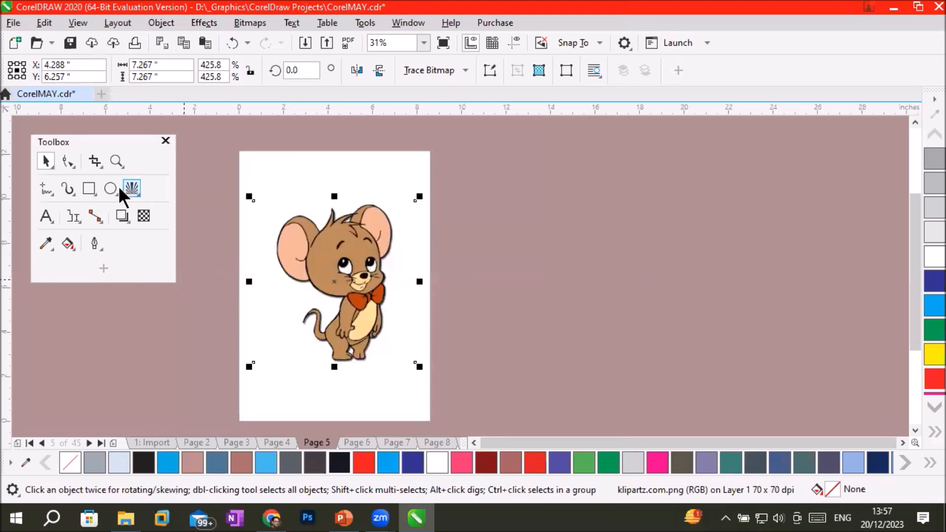
# Add a page-sized rectangle behind the mouse cartoon and fill it Red to check the image's transparent background.
pyautogui.doubleClick(89, 189)
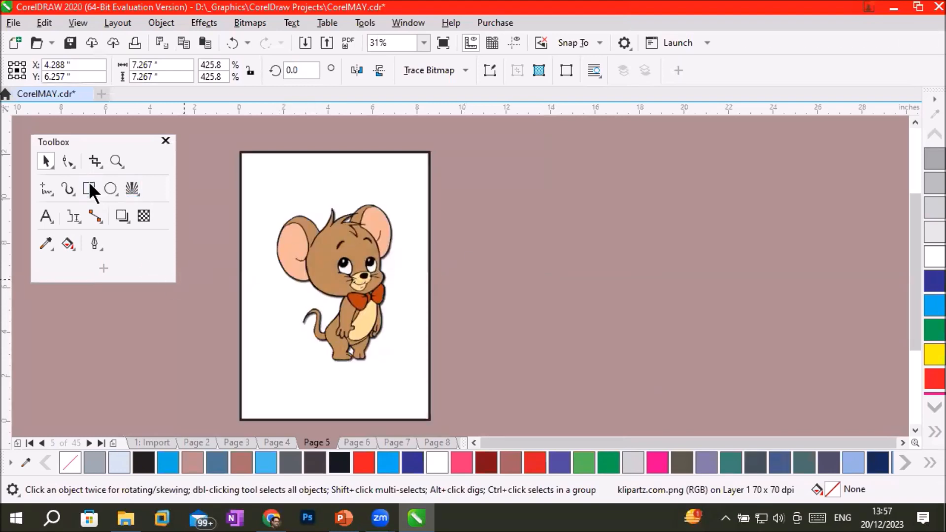
pyautogui.click(364, 461)
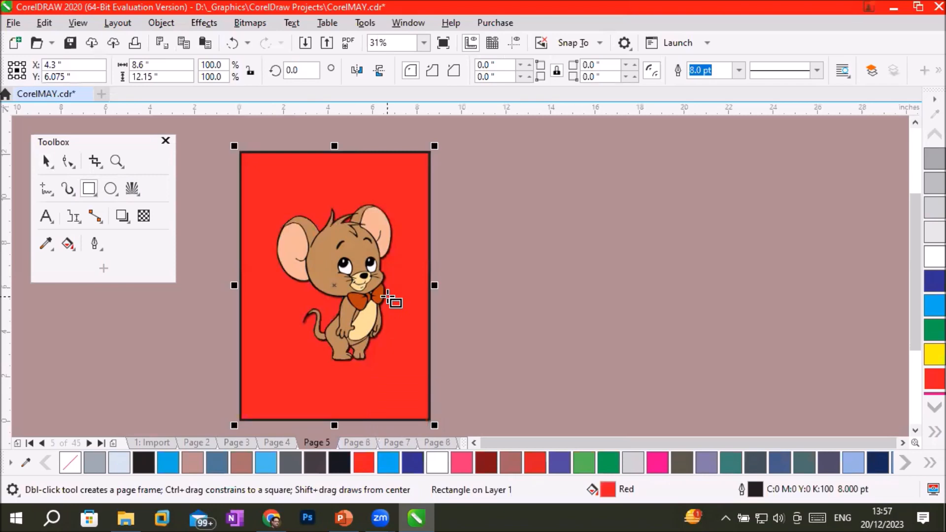
pyautogui.scroll(4, 379, 289)
pyautogui.scroll(-4, 379, 289)
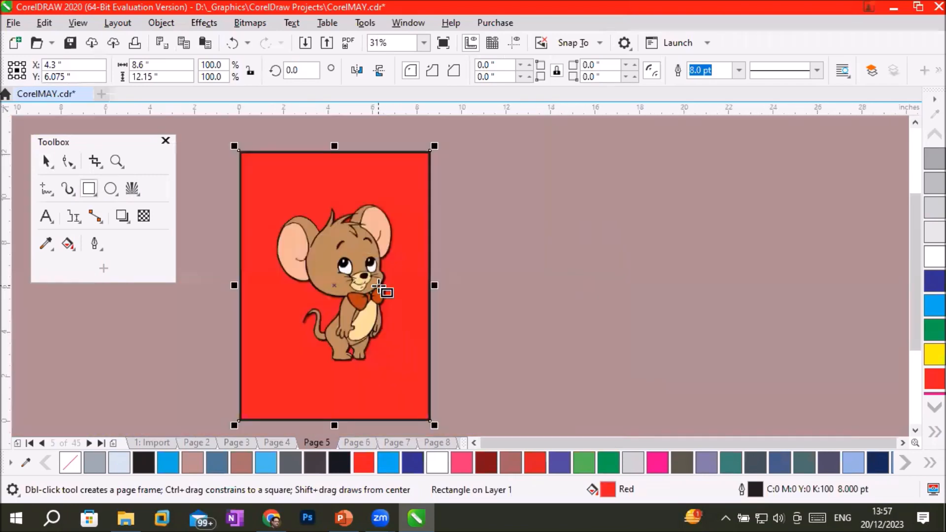
# Move the red page frame off the page beside the mouse cartoon and delete it.
pyautogui.click(46, 161)
pyautogui.moveTo(390, 184); pyautogui.dragTo(594, 171)
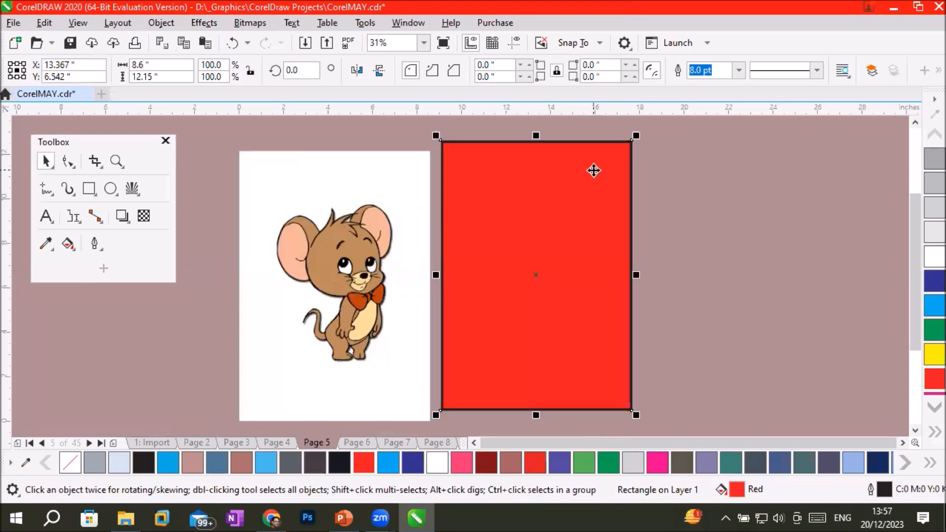
pyautogui.press('Delete')
# Start a Clipart outline trace of the mouse cartoon, grouping objects by color and keeping the original image.
pyautogui.click(366, 276)
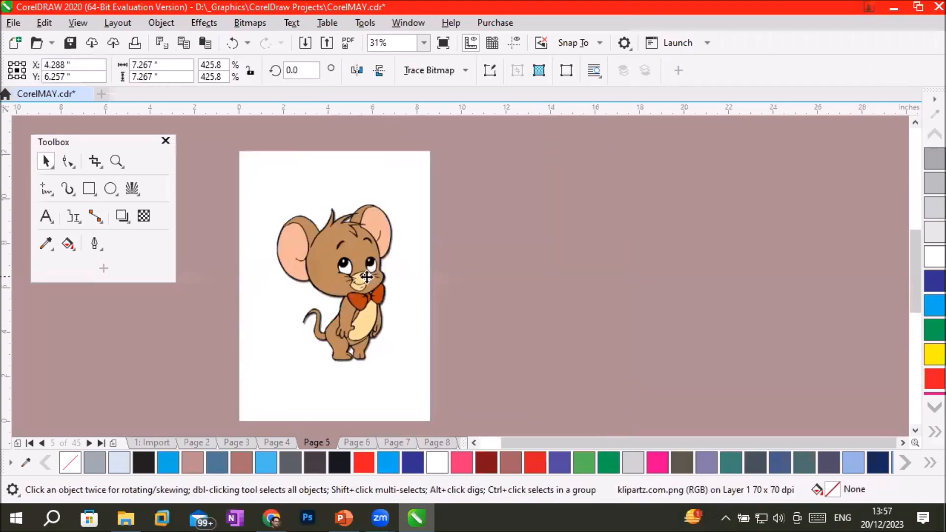
pyautogui.scroll(4, 367, 277)
pyautogui.scroll(-4, 367, 277)
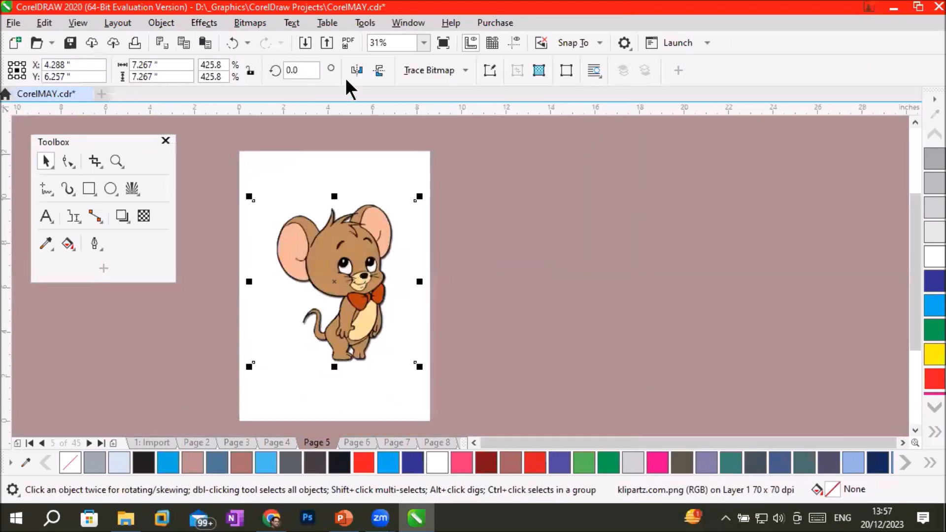
pyautogui.click(258, 23)
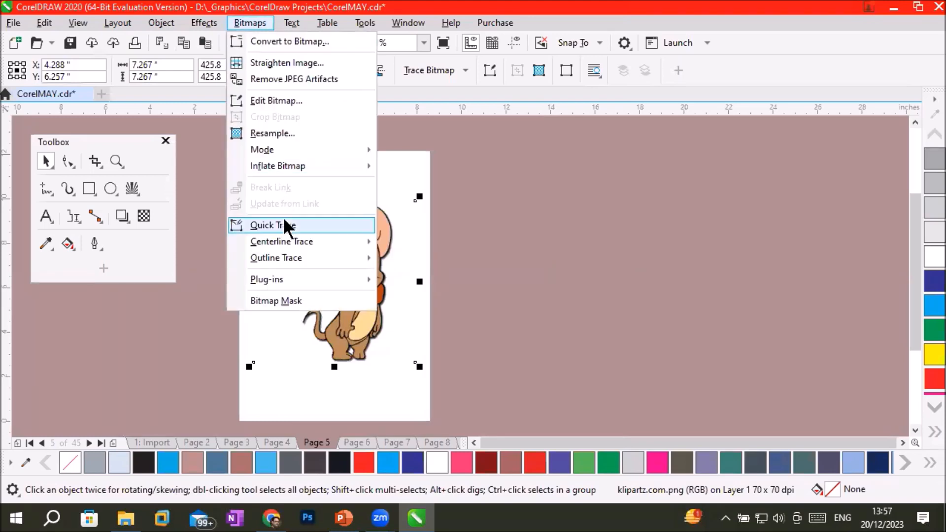
pyautogui.moveTo(301, 256)
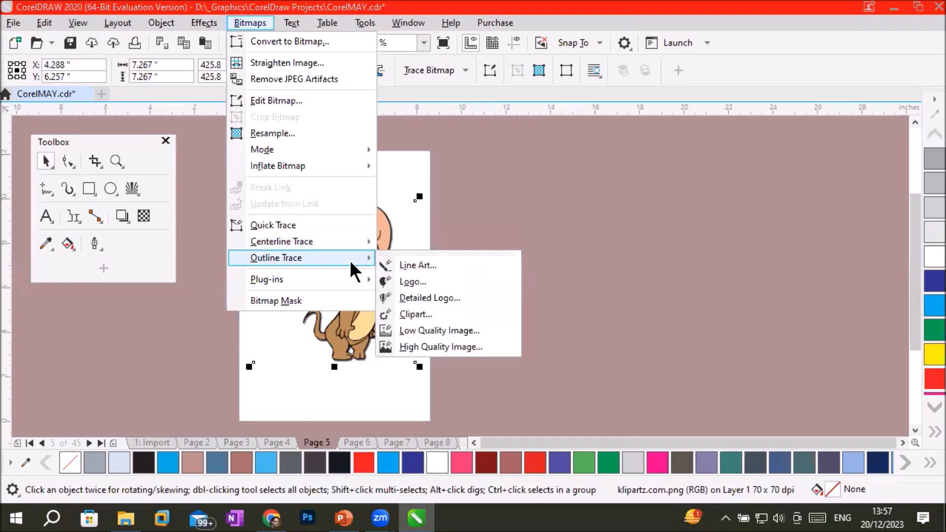
pyautogui.click(448, 318)
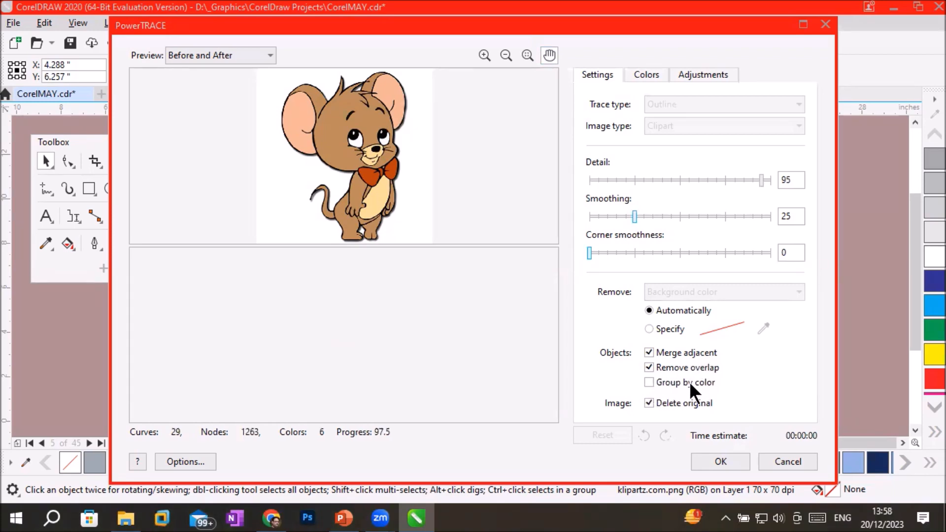
pyautogui.click(649, 382)
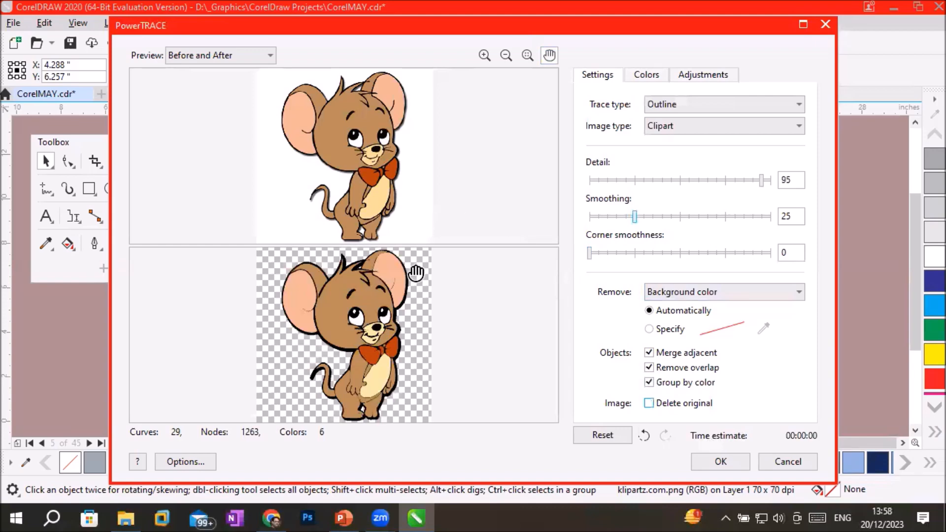
# Examine the traced preview of the mouse's face closely against the original image.
pyautogui.click(483, 50)
pyautogui.click(409, 297)
pyautogui.click(398, 326)
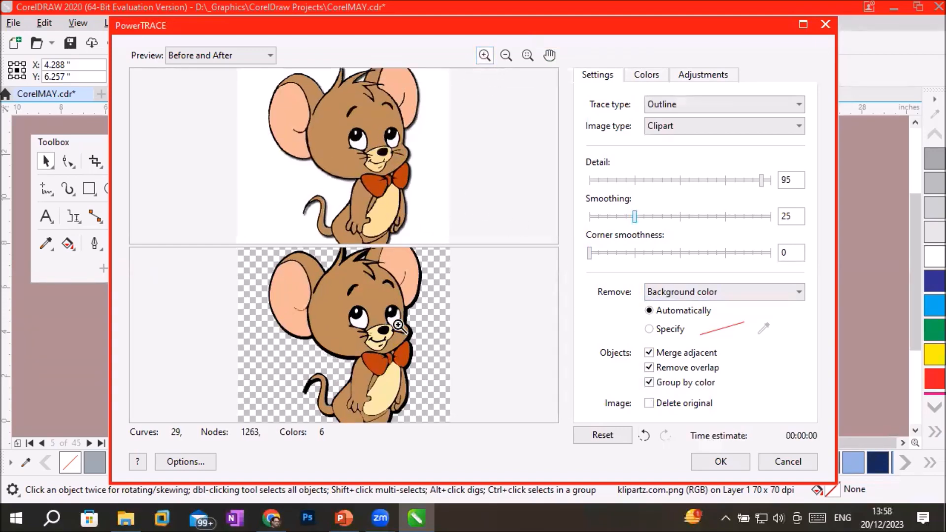
pyautogui.click(390, 318)
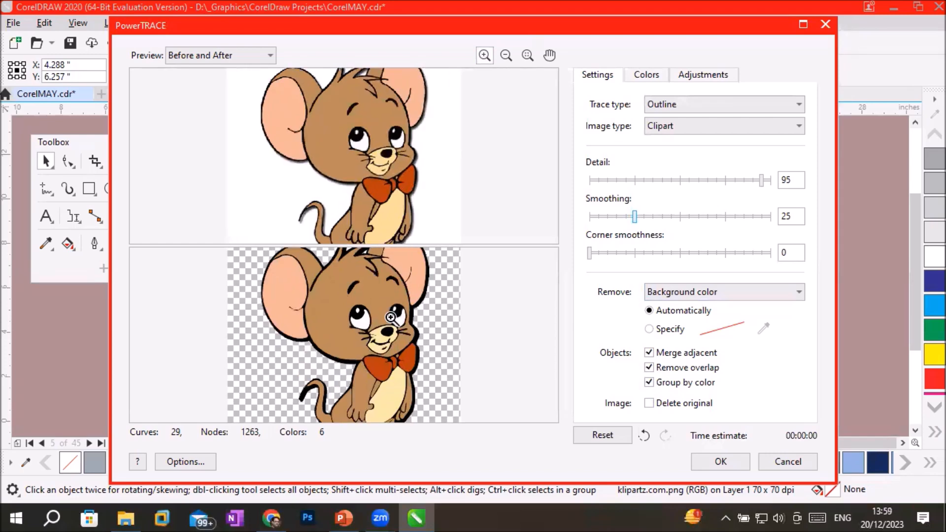
pyautogui.click(402, 329)
pyautogui.click(410, 333)
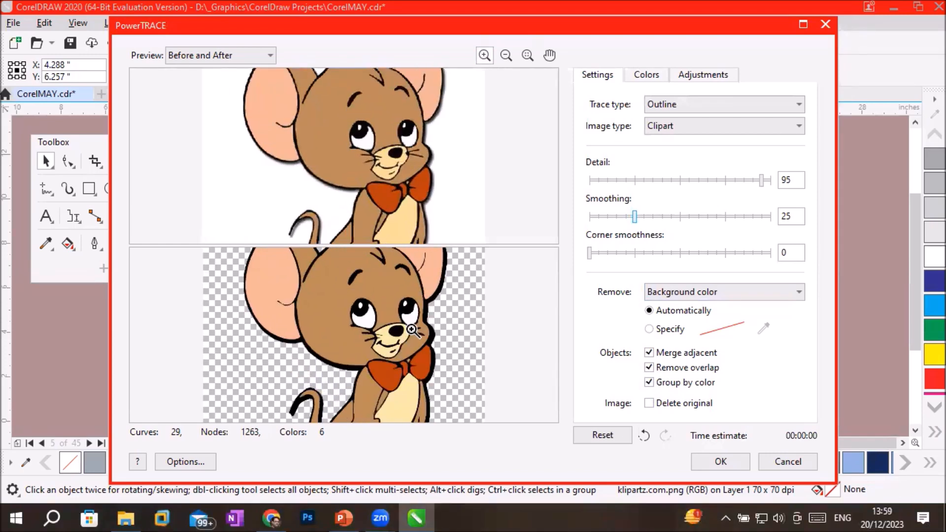
pyautogui.click(411, 329)
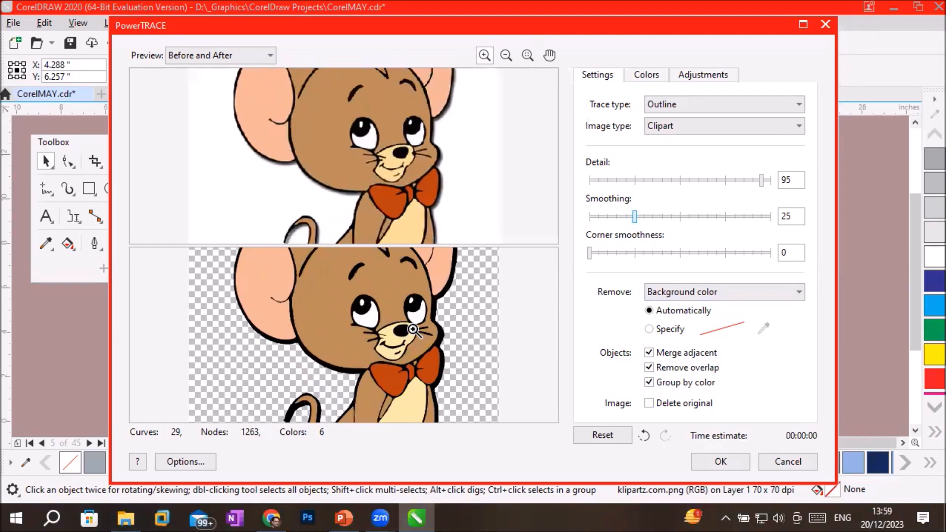
pyautogui.click(412, 330)
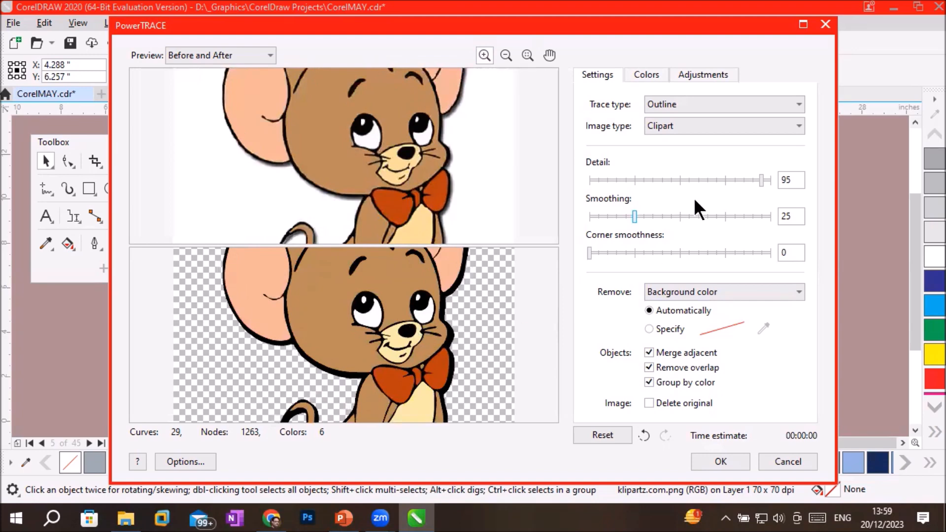
# Lower the trace's Detail in stages through 84, 47, 37, 20 and 5 down to 0, comparing the previews.
pyautogui.moveTo(760, 180); pyautogui.dragTo(741, 178)
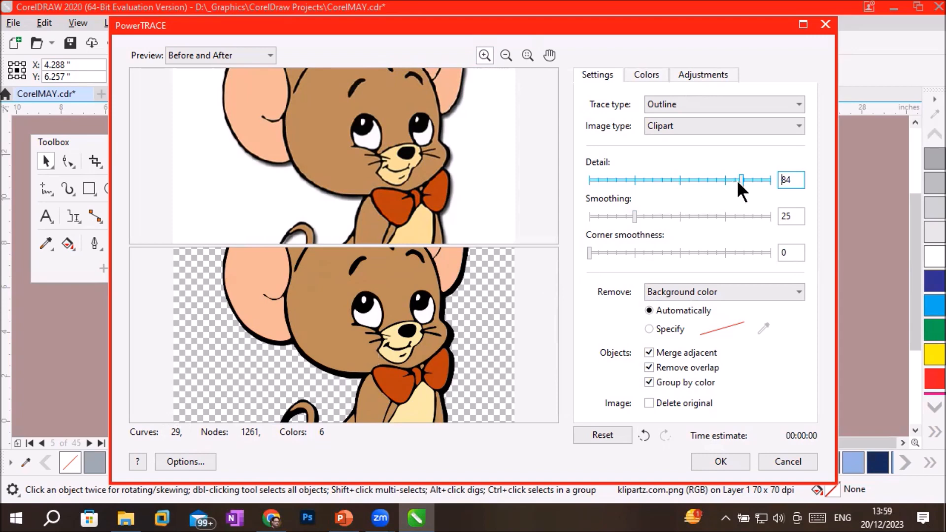
pyautogui.moveTo(741, 180); pyautogui.dragTo(674, 180)
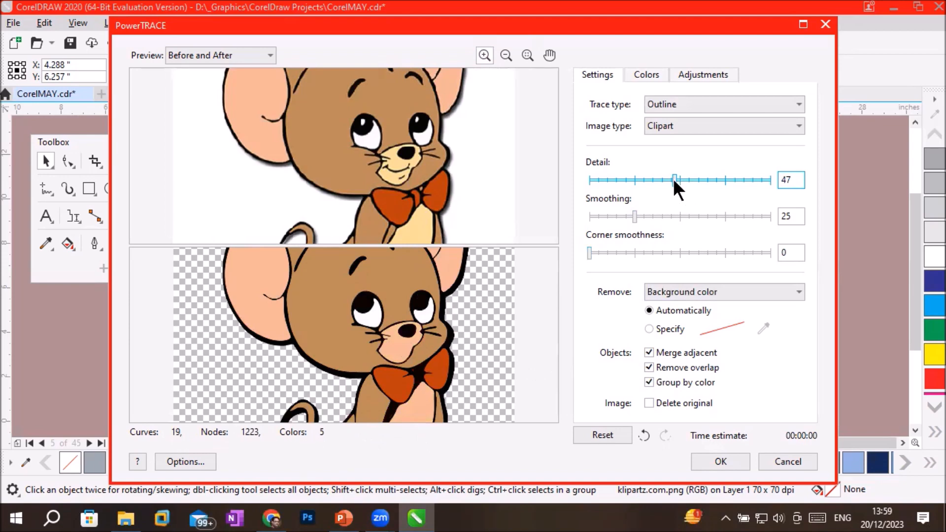
pyautogui.moveTo(672, 179); pyautogui.dragTo(655, 180)
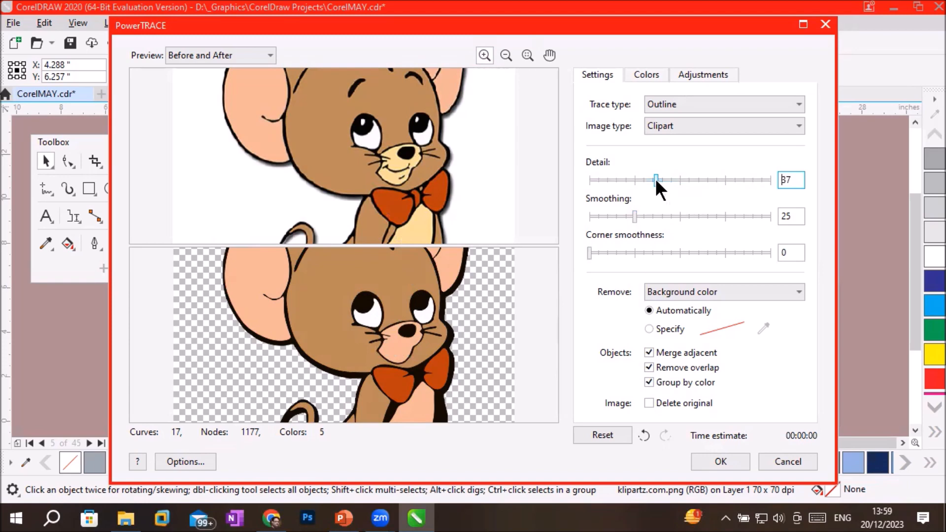
pyautogui.moveTo(655, 178); pyautogui.dragTo(625, 175)
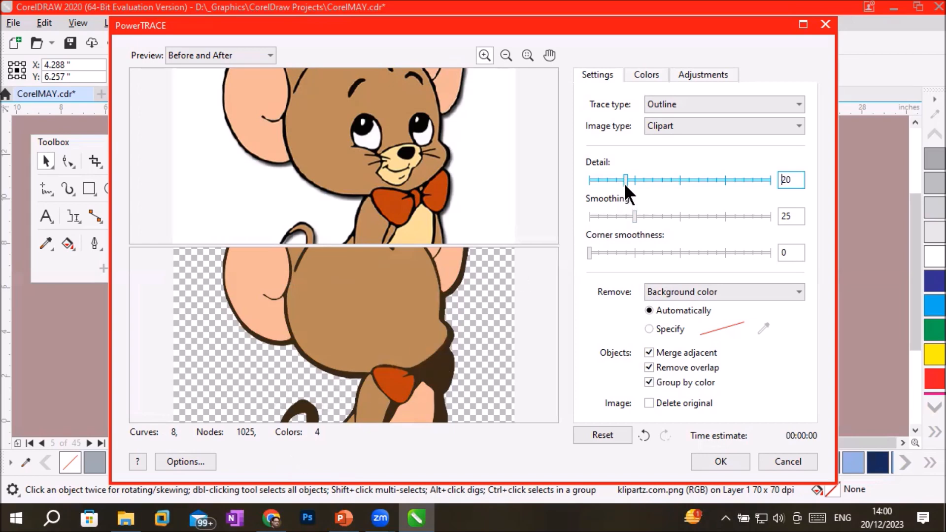
pyautogui.moveTo(626, 180); pyautogui.dragTo(598, 179)
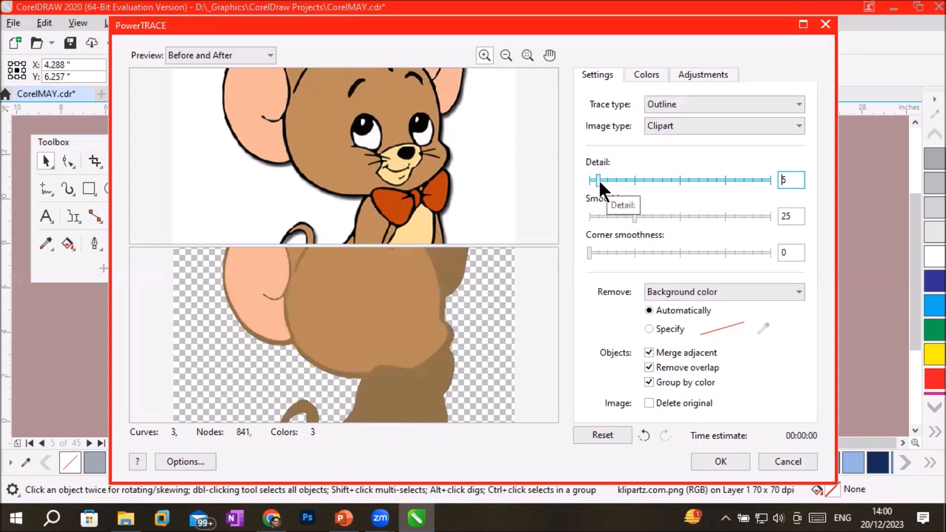
pyautogui.scroll(-4, 463, 331)
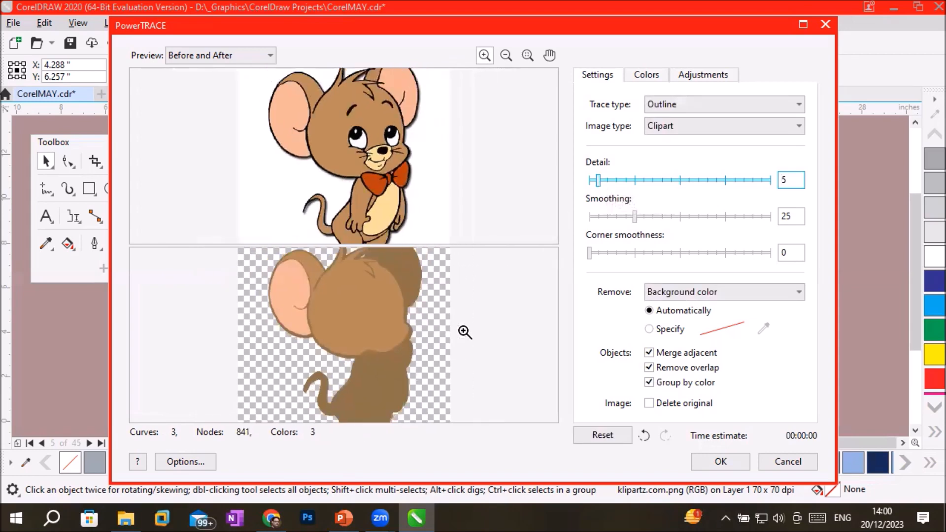
pyautogui.scroll(-1, 464, 332)
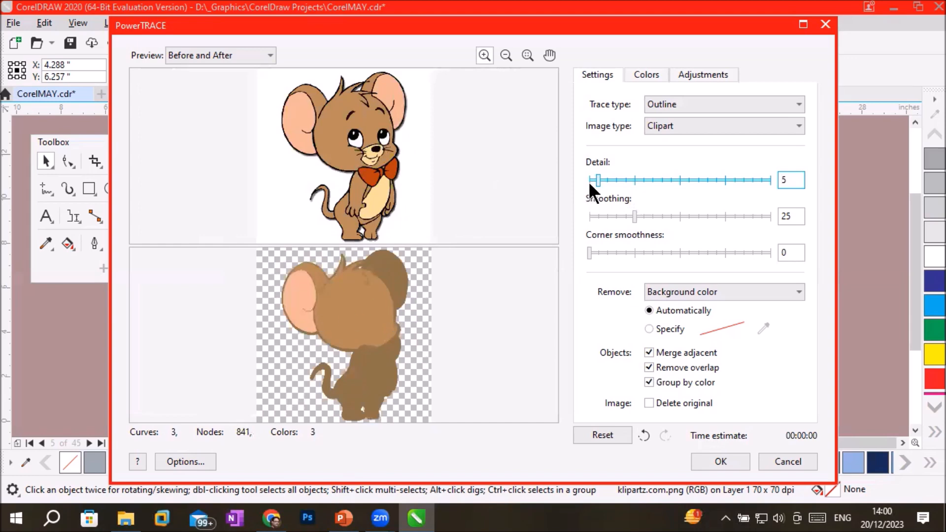
pyautogui.moveTo(595, 179); pyautogui.dragTo(581, 179)
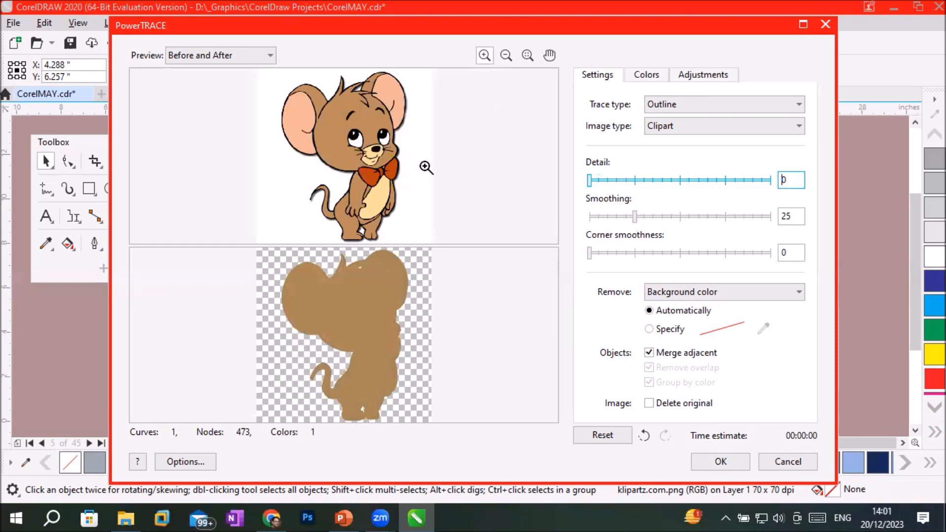
# Raise the trace's Detail to 9 for comparison and finally to 84.
pyautogui.moveTo(589, 181); pyautogui.dragTo(605, 180)
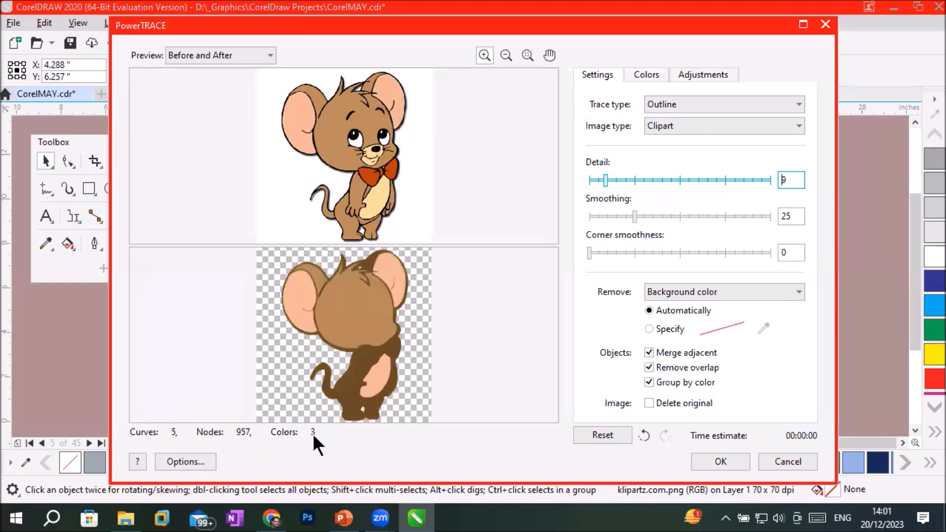
pyautogui.moveTo(603, 180); pyautogui.dragTo(698, 176)
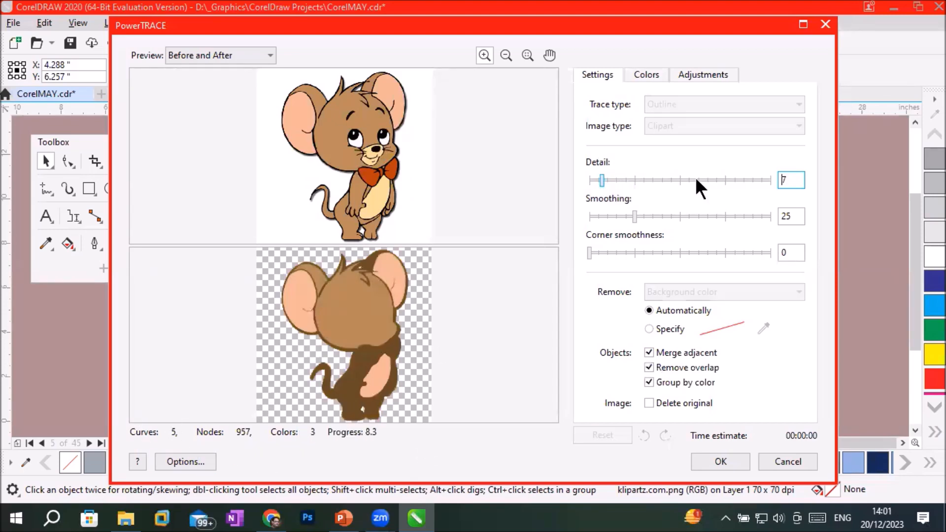
pyautogui.moveTo(698, 179); pyautogui.dragTo(739, 174)
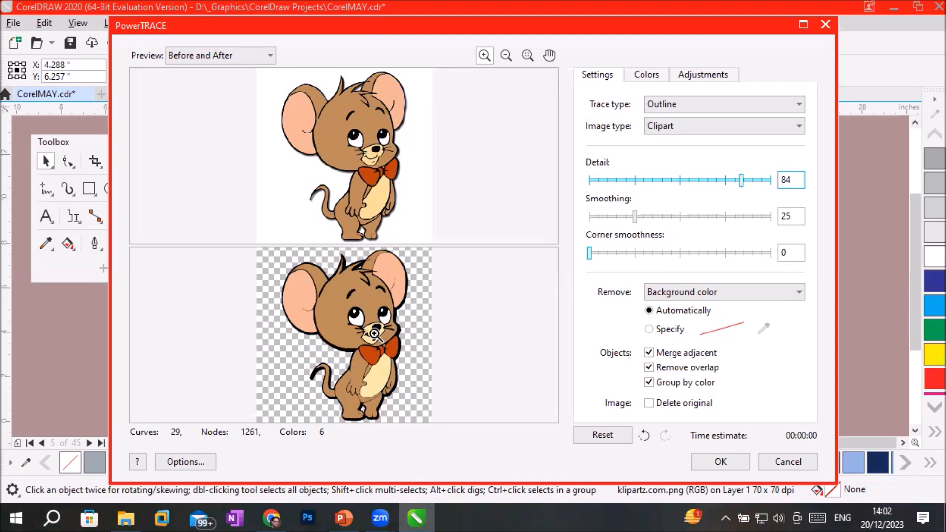
# Try Smoothing values of 98 and 76 for the trace and inspect the mouse's face and bow tie closely.
pyautogui.scroll(1, 374, 334)
pyautogui.scroll(3, 389, 337)
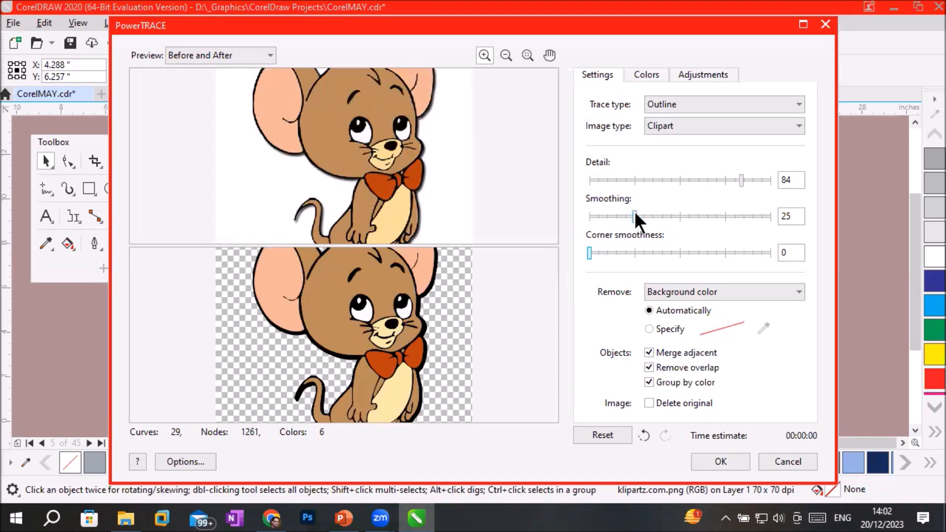
pyautogui.moveTo(634, 211); pyautogui.dragTo(773, 217)
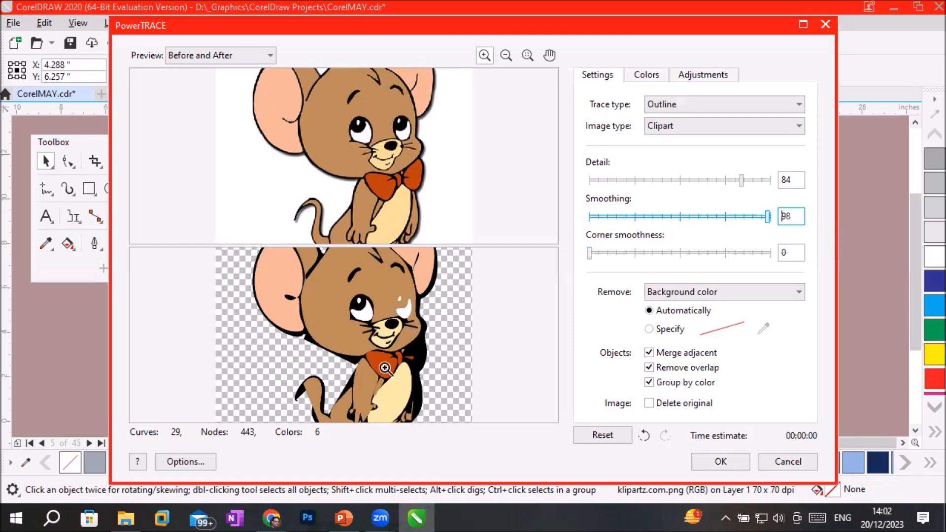
pyautogui.moveTo(766, 217); pyautogui.dragTo(726, 217)
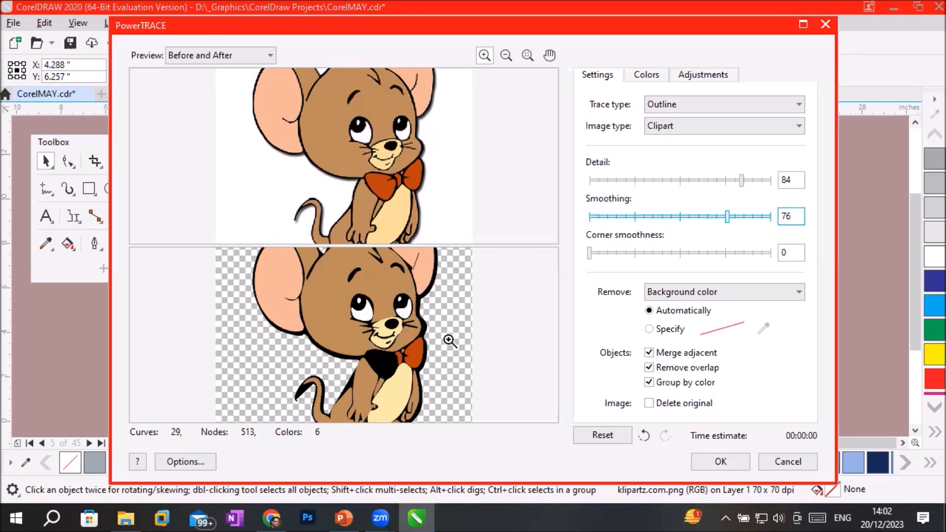
pyautogui.click(426, 326)
pyautogui.click(440, 327)
pyautogui.click(444, 328)
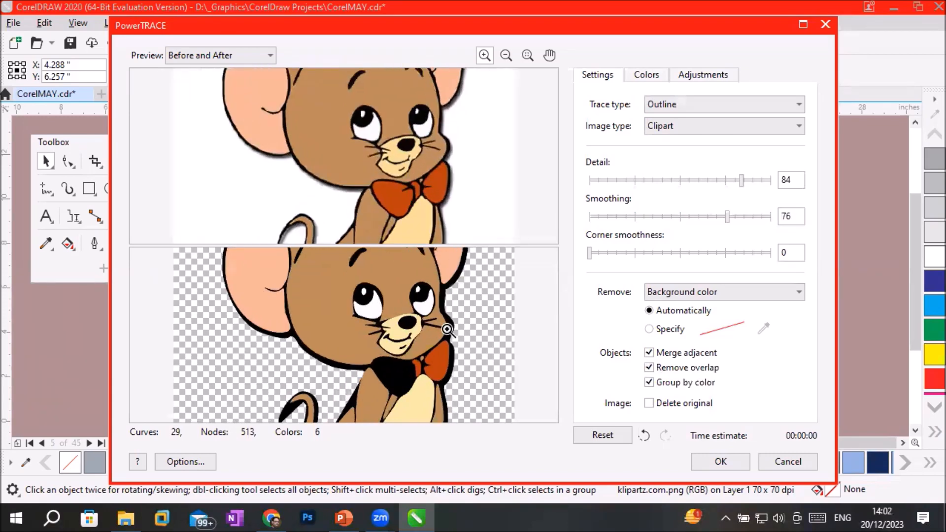
pyautogui.click(468, 328)
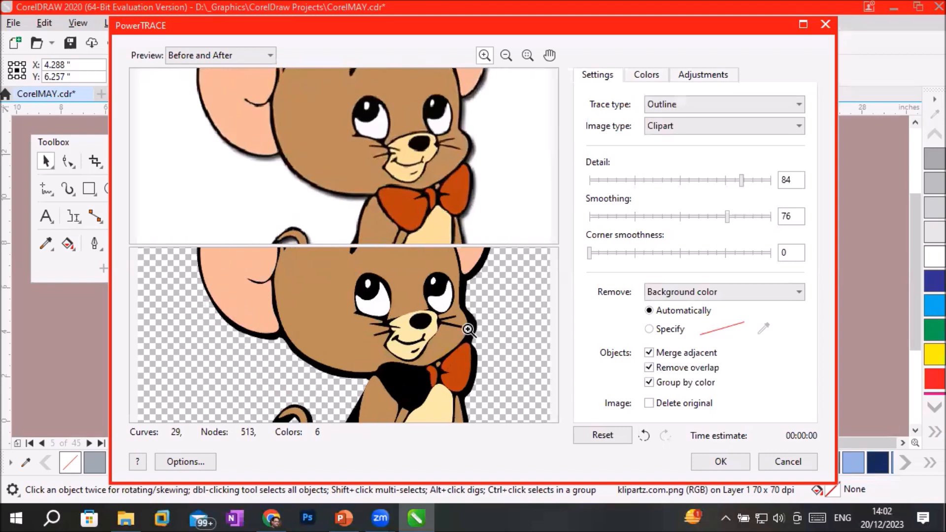
pyautogui.click(471, 329)
pyautogui.click(470, 329)
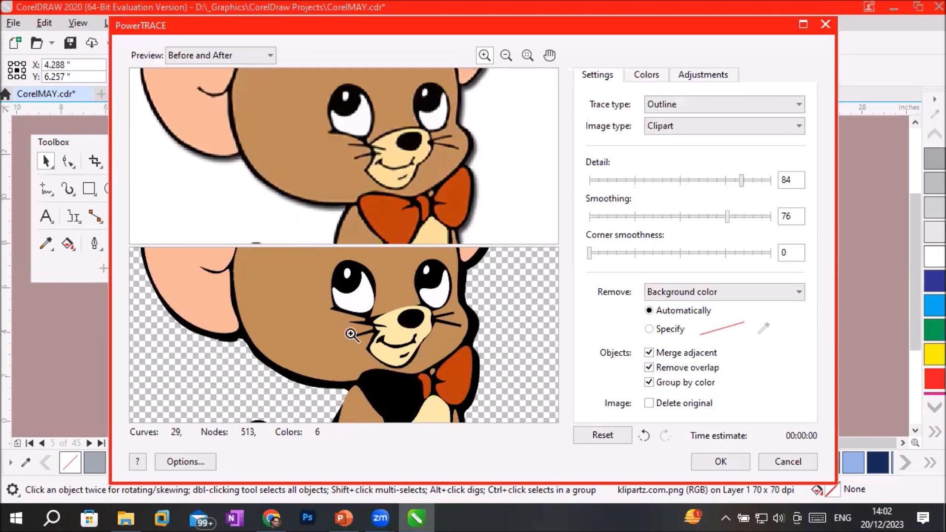
# Test the trace's Smoothing at 94 and 0, and settle on 38.
pyautogui.moveTo(726, 218); pyautogui.dragTo(766, 216)
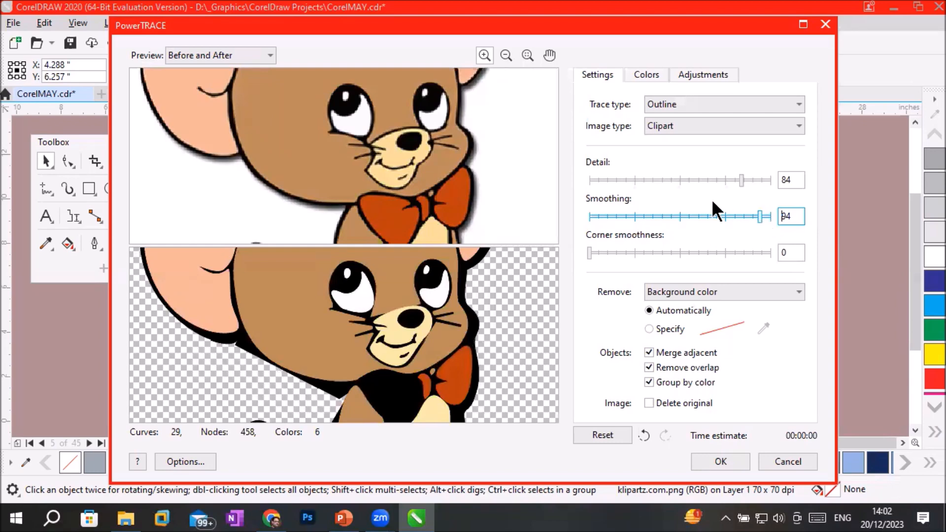
pyautogui.moveTo(759, 215); pyautogui.dragTo(585, 218)
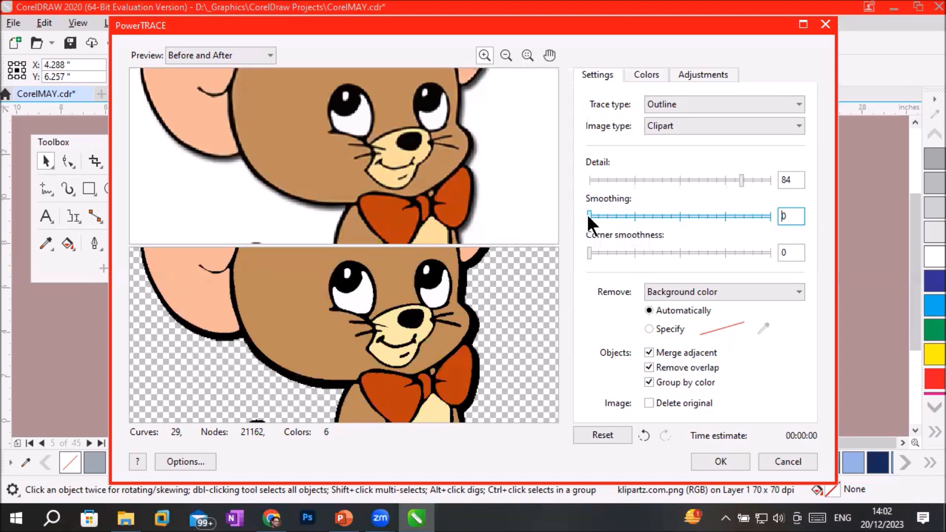
pyautogui.moveTo(589, 216); pyautogui.dragTo(657, 220)
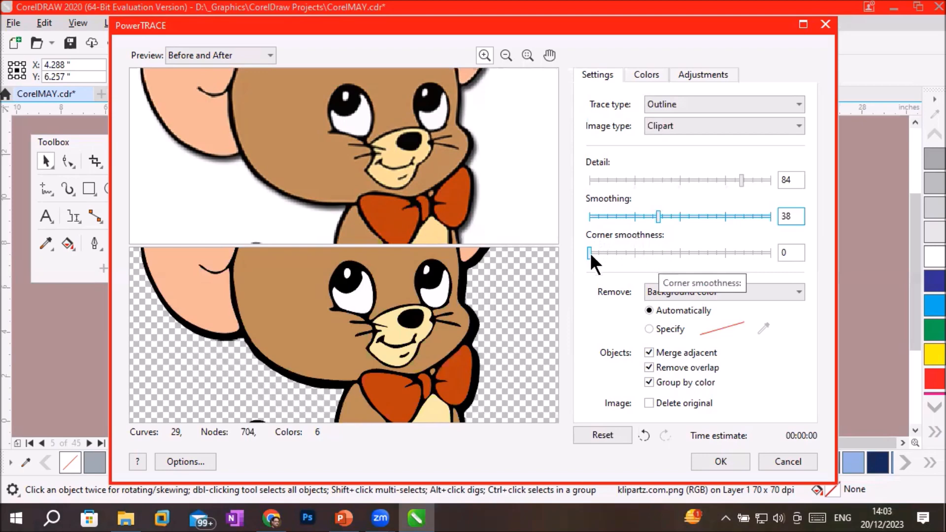
# Set the trace's Corner smoothness to 96 and check its effect on the whole mouse and its bow tie.
pyautogui.moveTo(589, 252); pyautogui.dragTo(764, 261)
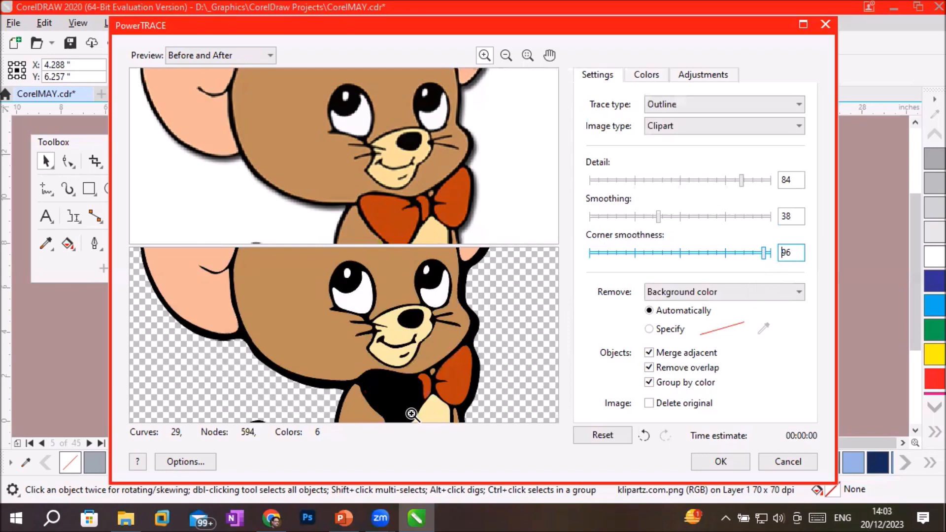
pyautogui.scroll(-2, 411, 414)
pyautogui.scroll(-3, 411, 414)
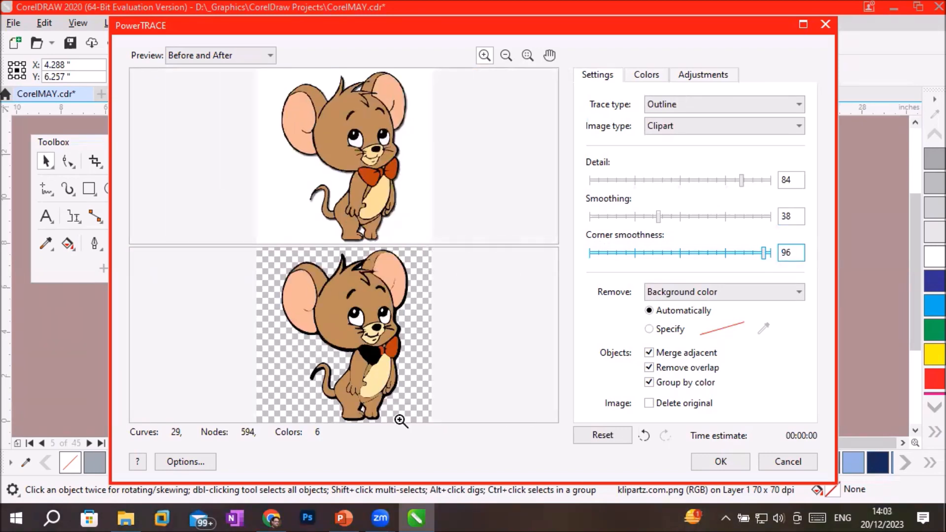
pyautogui.scroll(3, 381, 396)
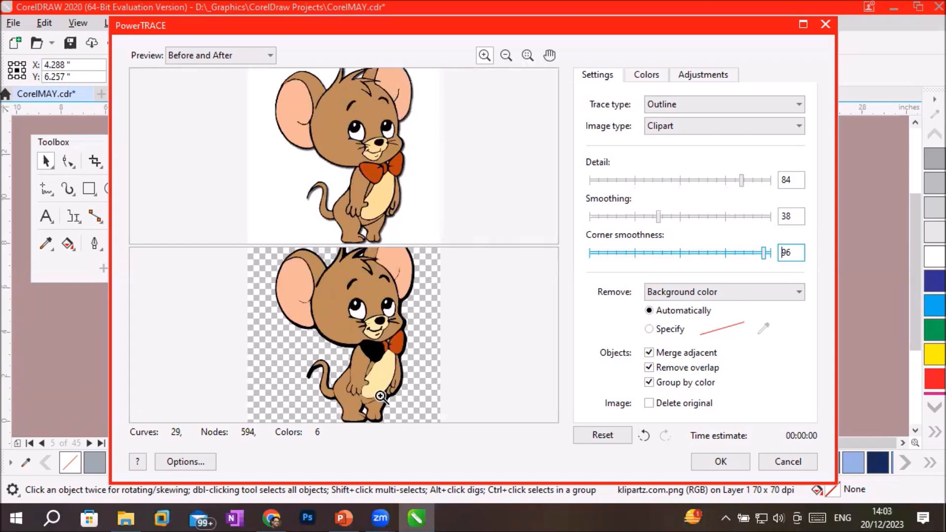
pyautogui.scroll(2, 395, 362)
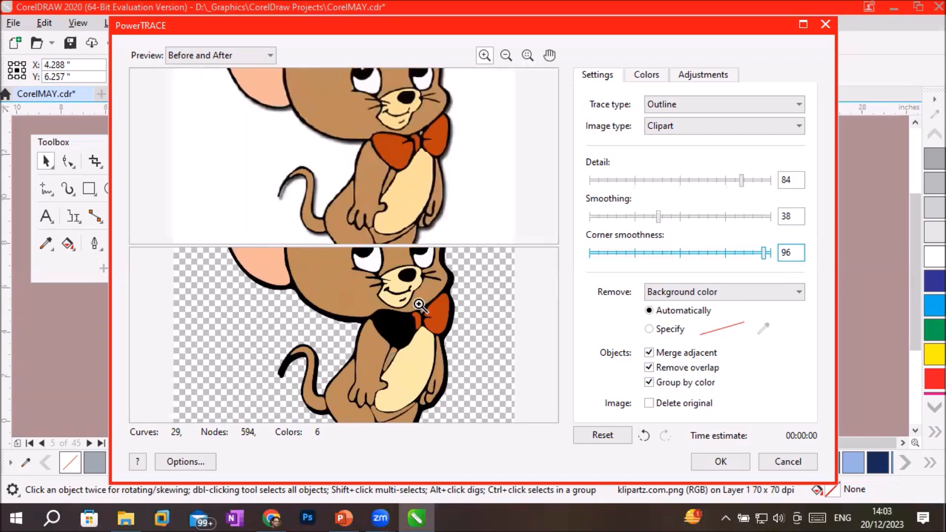
# Set the trace's Corner smoothness to 7 and apply the trace.
pyautogui.moveTo(762, 255); pyautogui.dragTo(602, 253)
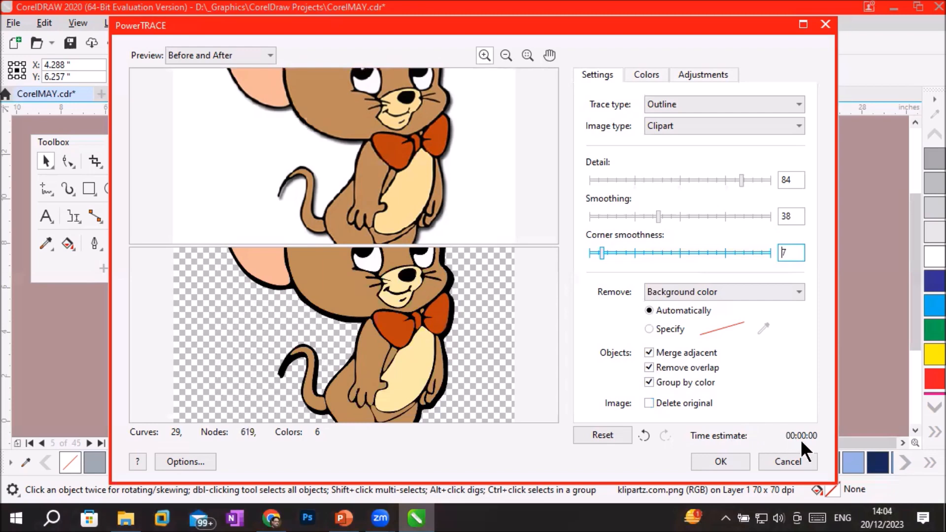
pyautogui.click(722, 463)
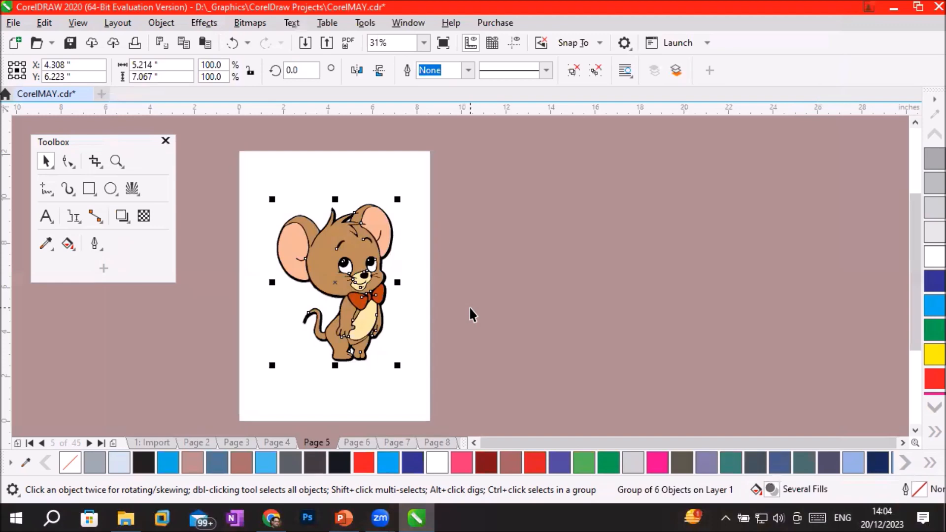
# Move the original mouse bitmap off the page to its right side and leave the traced mouse on the page.
pyautogui.moveTo(351, 258); pyautogui.dragTo(499, 259)
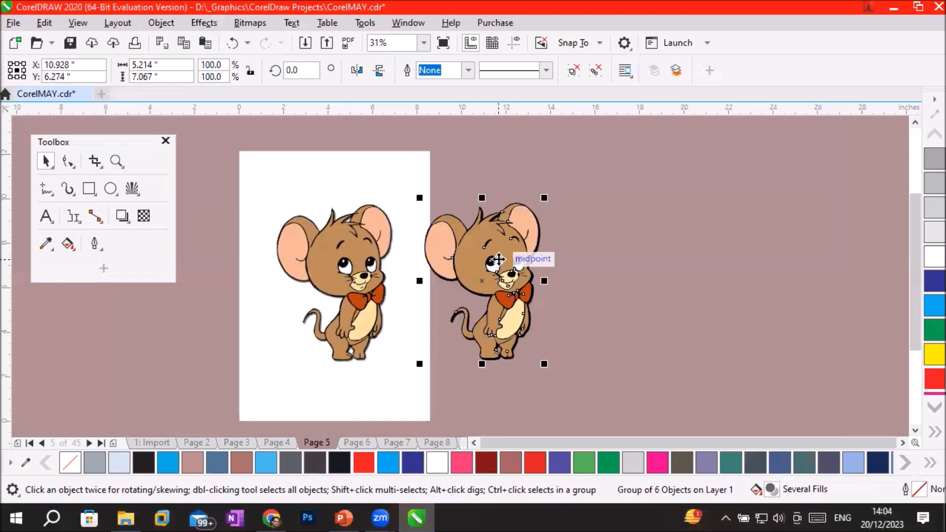
pyautogui.click(364, 245)
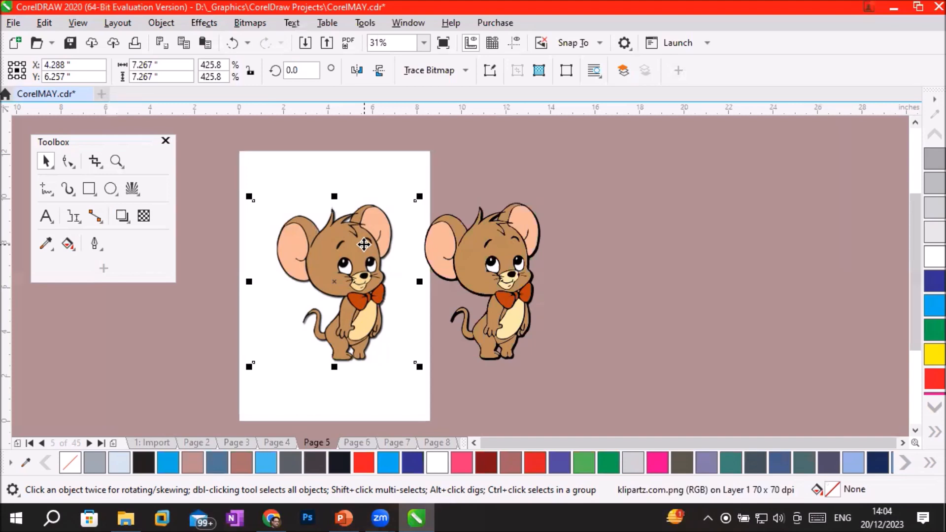
pyautogui.moveTo(363, 244); pyautogui.dragTo(655, 236)
pyautogui.moveTo(514, 272); pyautogui.dragTo(358, 270)
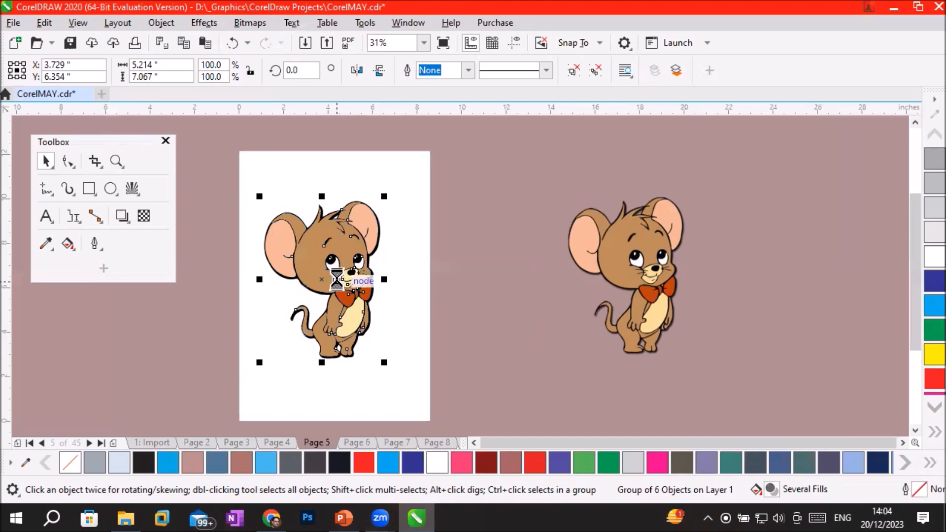
# Ungroup the traced mouse once into its separate colour groups and clear the selection.
pyautogui.scroll(1, 337, 279)
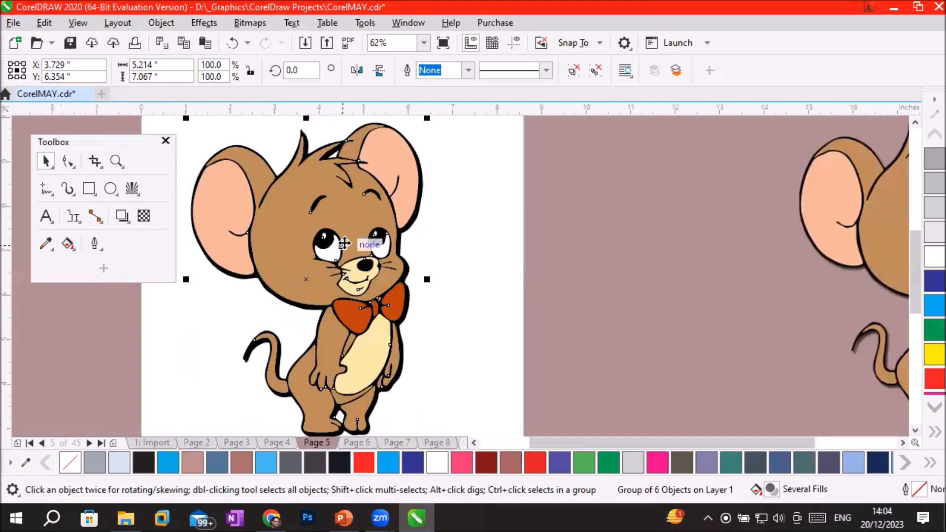
pyautogui.rightClick(344, 242)
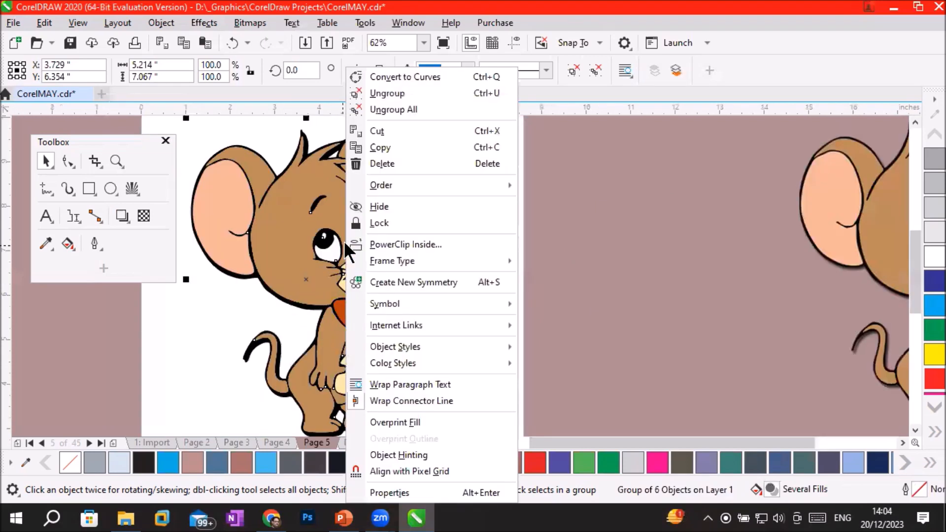
pyautogui.click(392, 94)
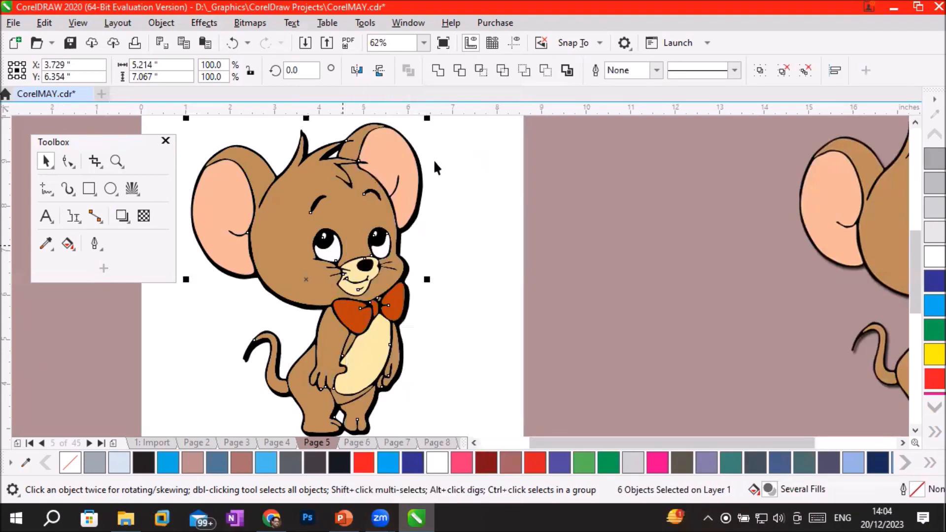
pyautogui.click(473, 200)
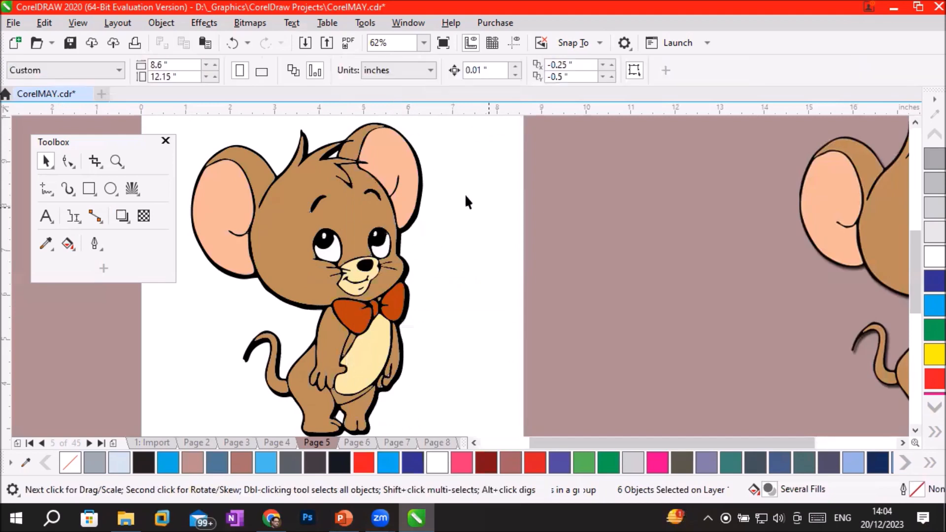
# Recolour the inner ears, trying red, Blue, Cyan and R21 G25 B32, and settle on R166 G112 B105.
pyautogui.click(404, 160)
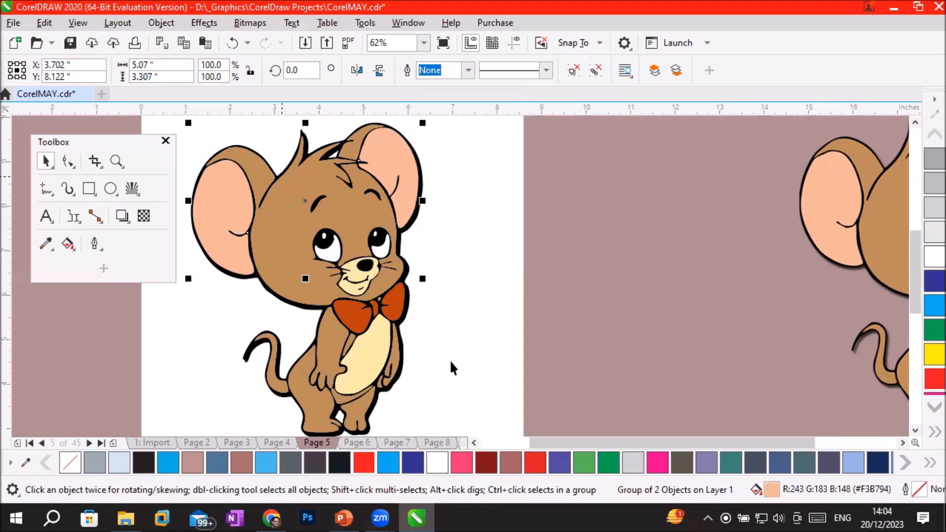
pyautogui.click(530, 457)
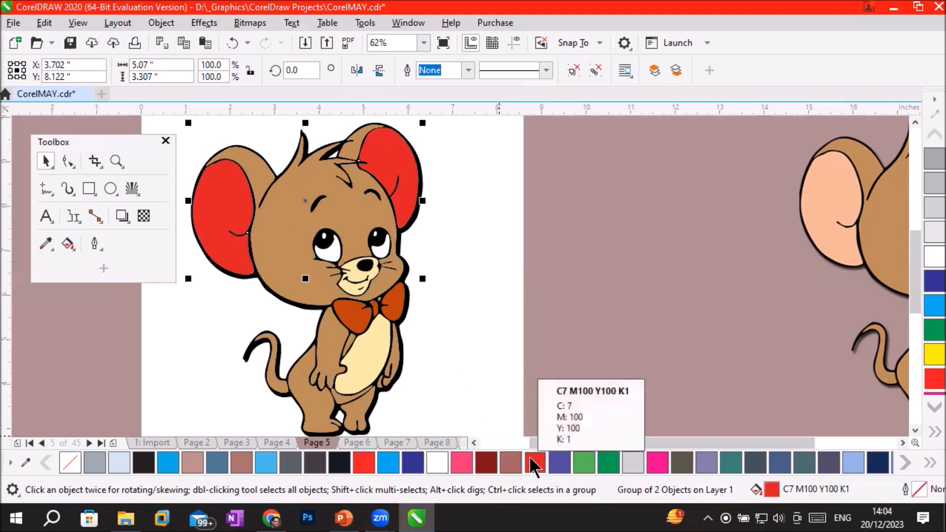
pyautogui.click(408, 460)
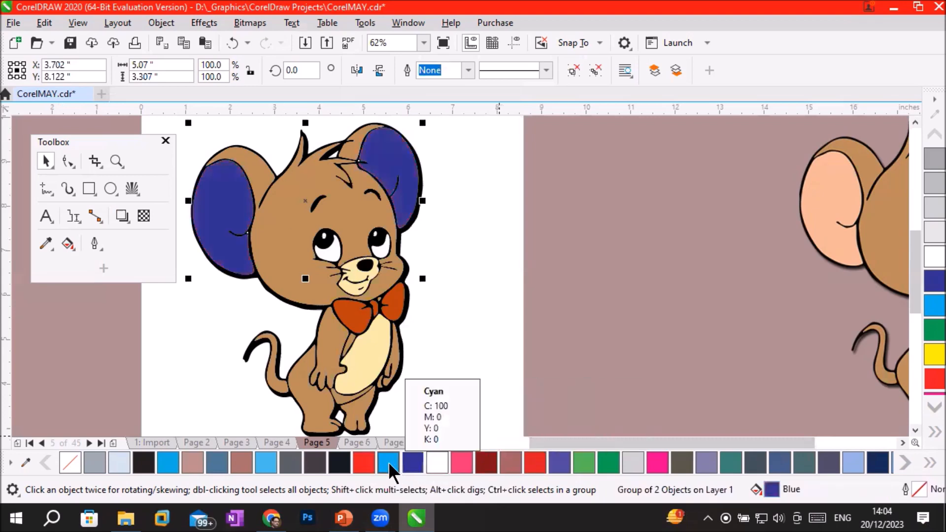
pyautogui.click(388, 462)
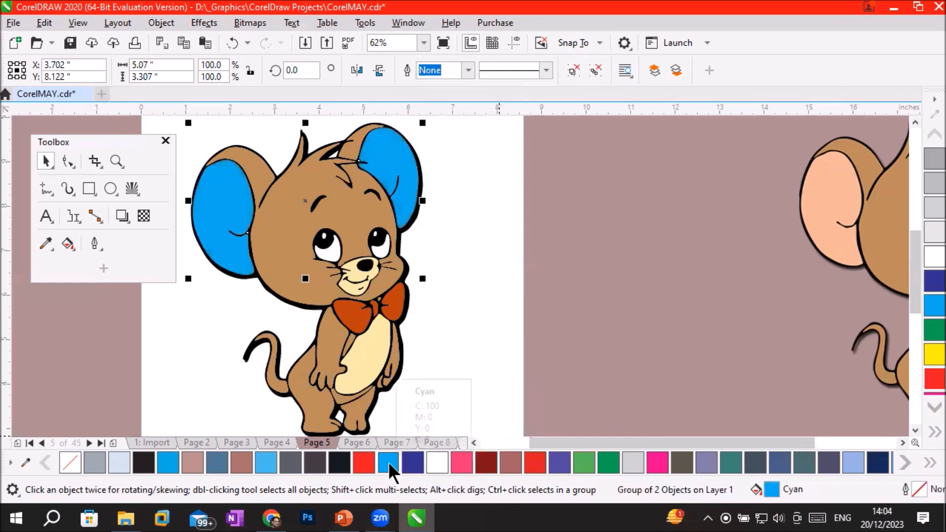
pyautogui.click(340, 463)
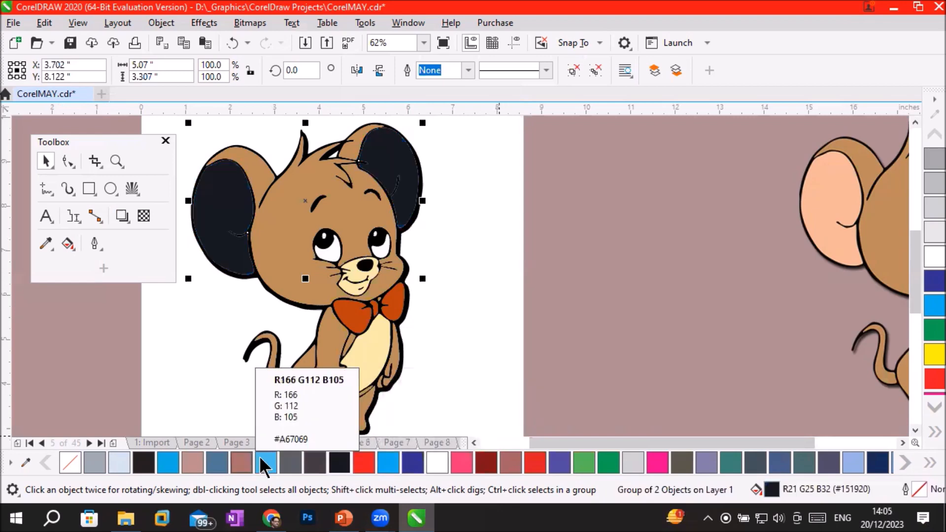
pyautogui.click(243, 462)
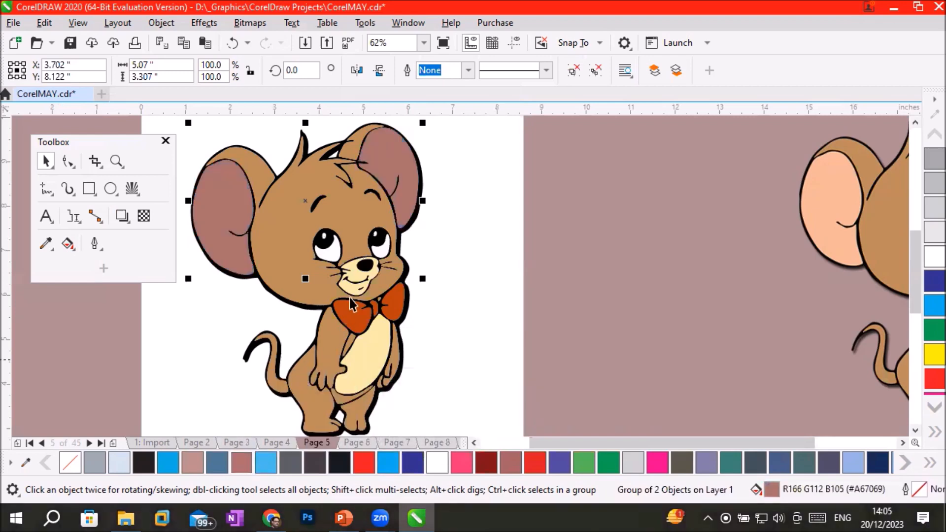
# Select the group of black parts and inspect it close up and across the whole mouse.
pyautogui.scroll(4, 361, 273)
pyautogui.click(376, 249)
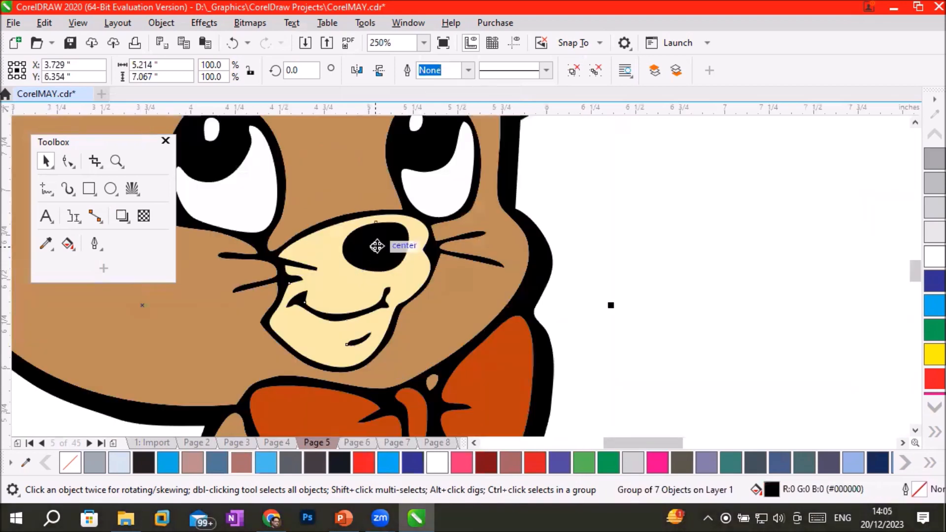
pyautogui.scroll(-4, 425, 271)
pyautogui.scroll(-2, 478, 330)
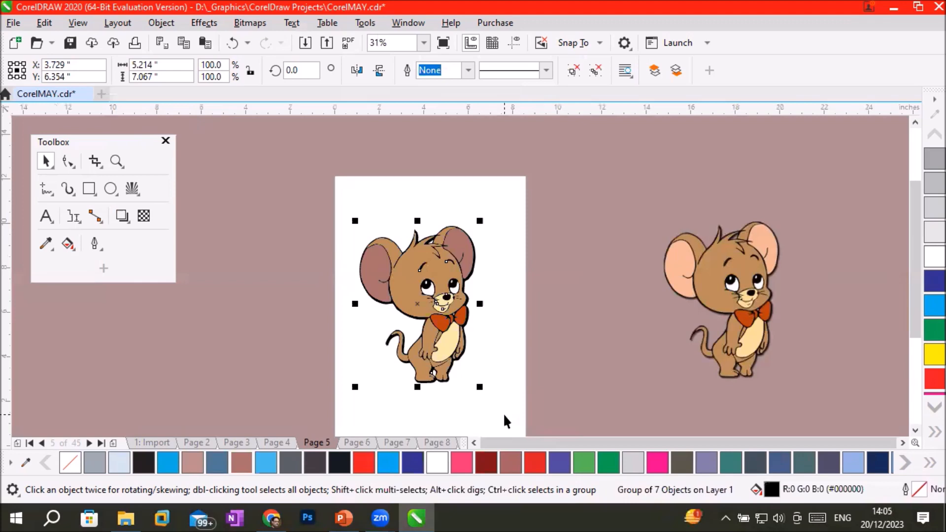
pyautogui.scroll(2, 493, 398)
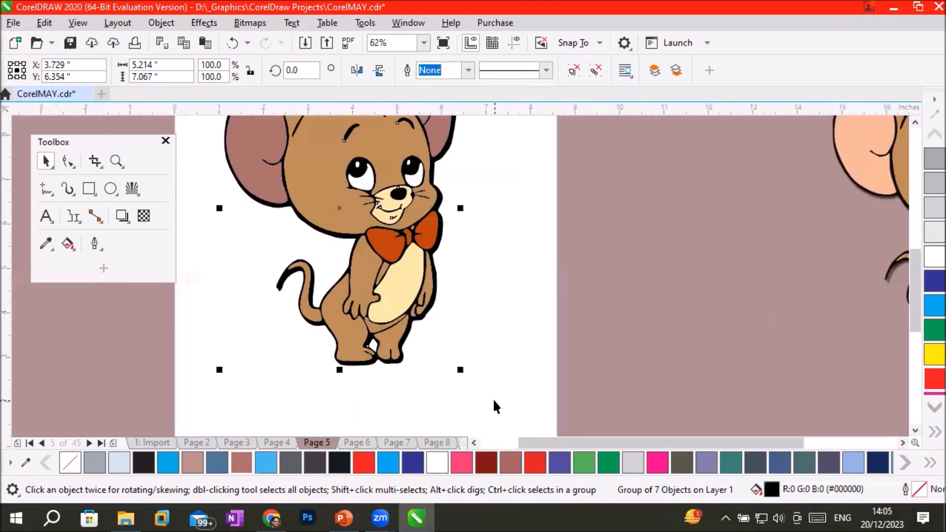
# Try a Cyan fill on the cream muzzle and belly group, and undo it.
pyautogui.click(399, 291)
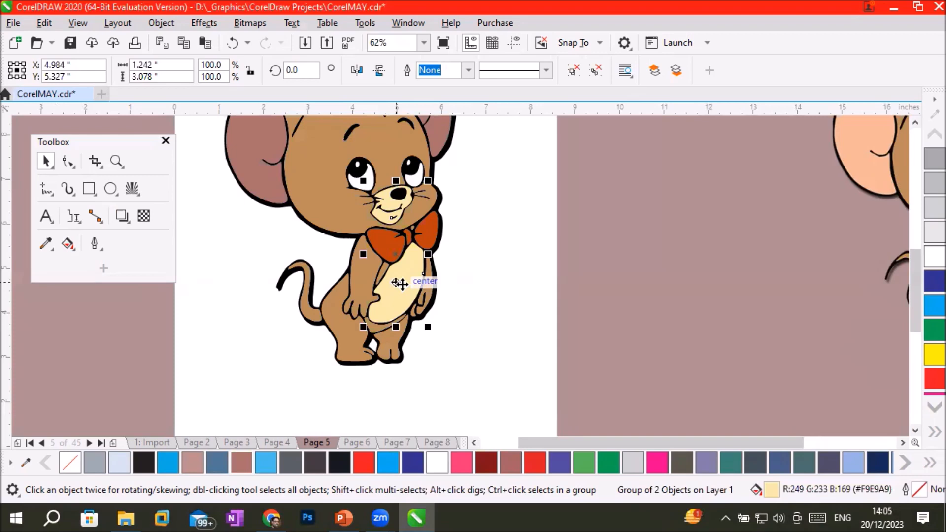
pyautogui.click(386, 464)
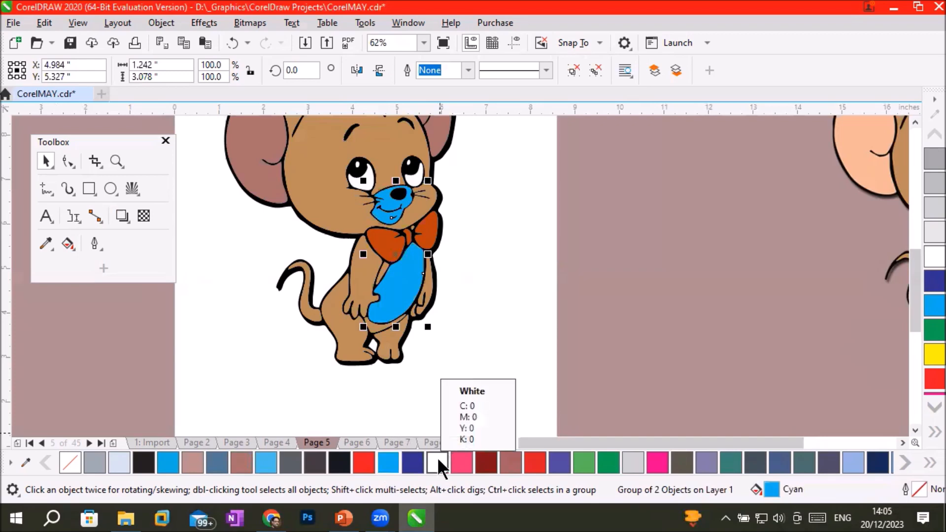
pyautogui.hotkey('ctrl', 'z')
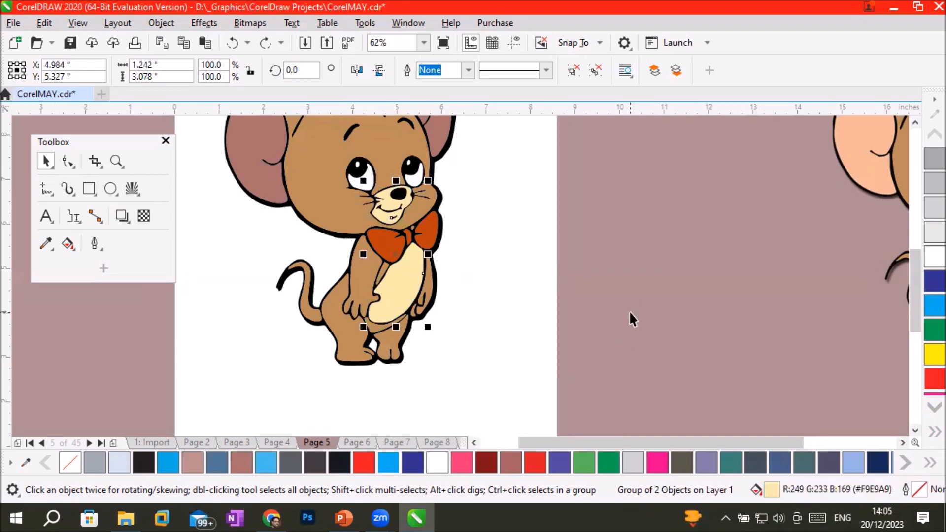
# Ungroup the cream muzzle and belly, and select each one separately to check that they are independent.
pyautogui.rightClick(401, 271)
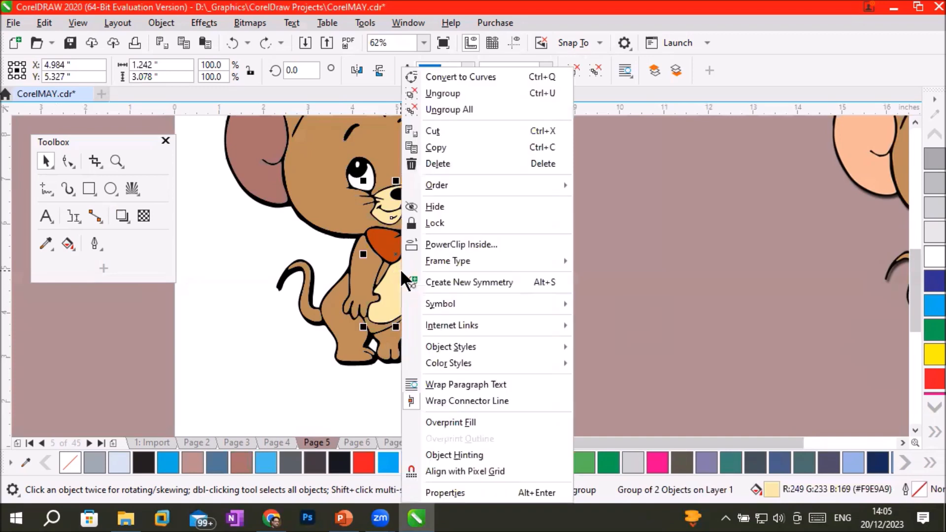
pyautogui.click(466, 92)
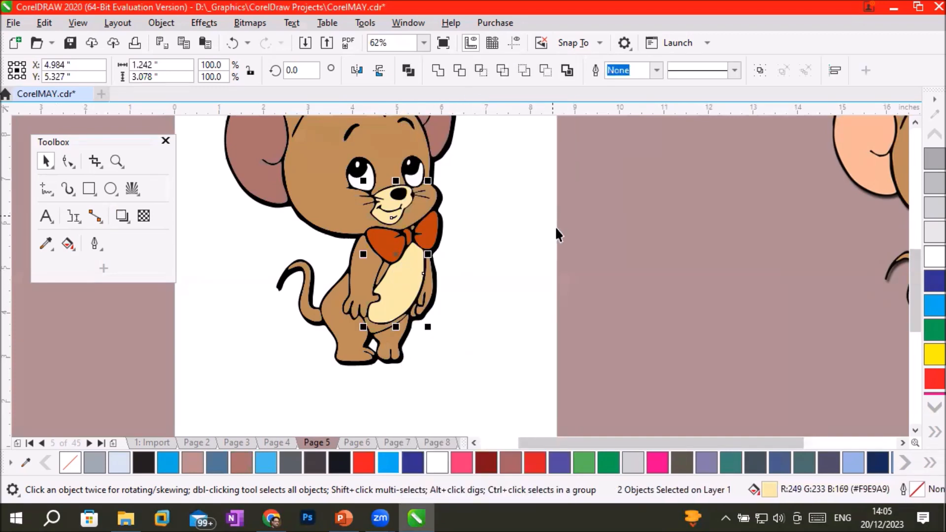
pyautogui.click(596, 278)
pyautogui.click(401, 291)
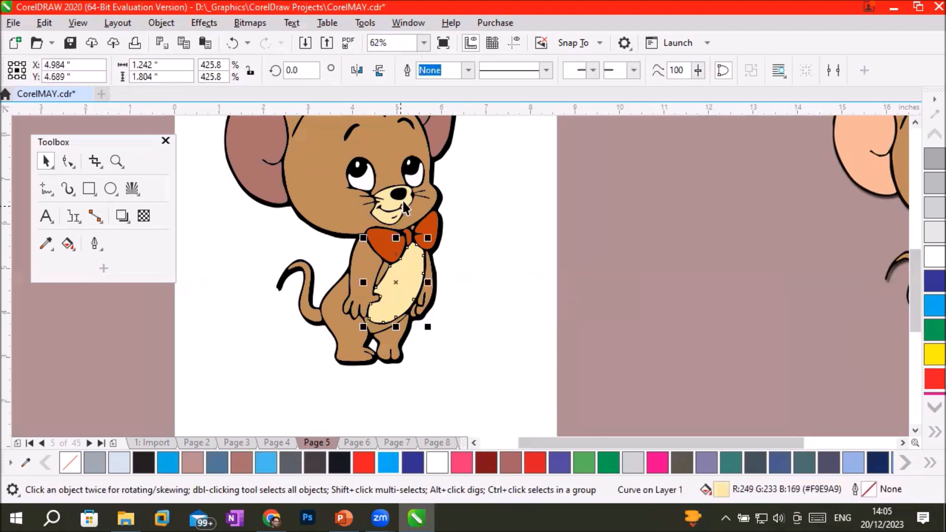
pyautogui.click(404, 201)
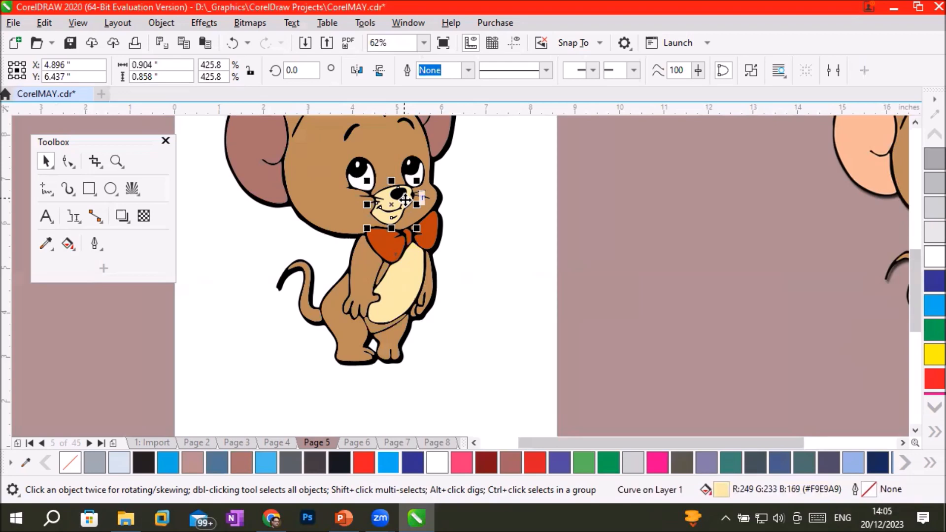
# Fill the bow tie group with Red.
pyautogui.click(432, 237)
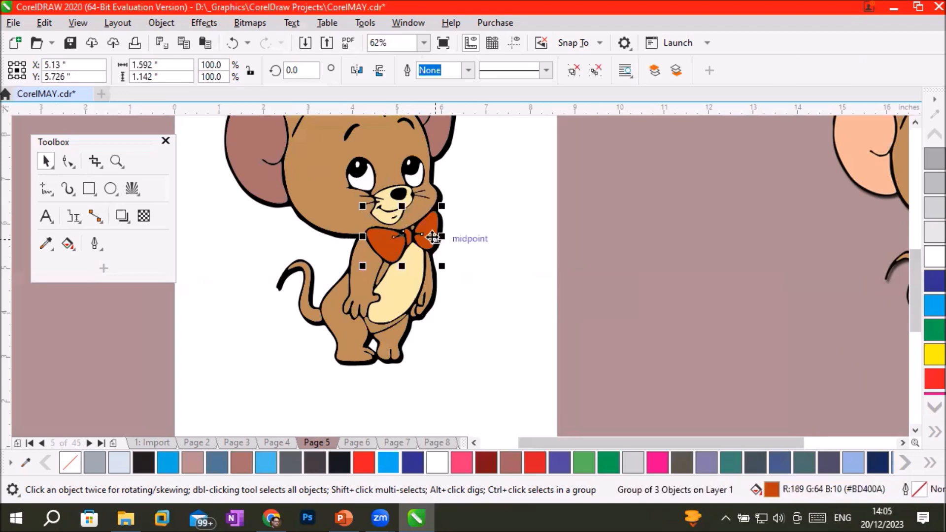
pyautogui.click(340, 458)
pyautogui.click(365, 458)
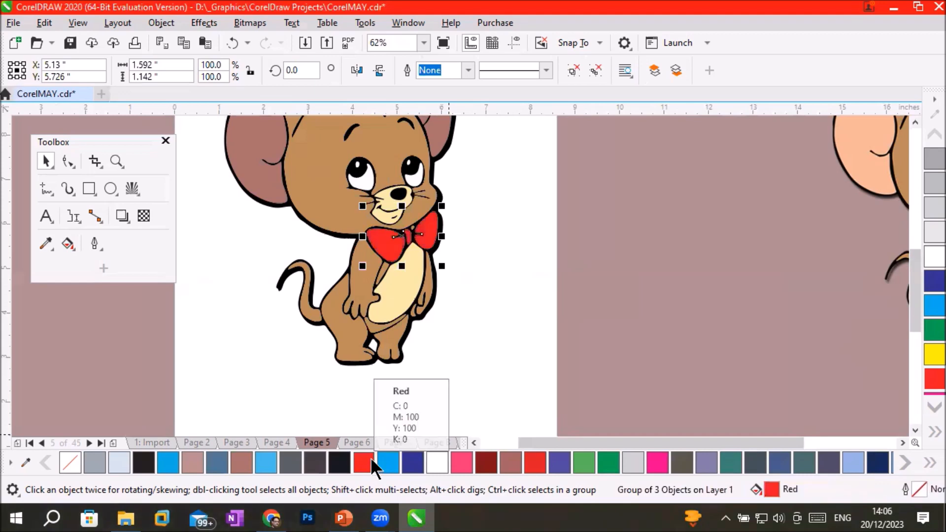
# Ungroup the mouse's black parts into individual curves and clear the selection.
pyautogui.scroll(3, 414, 212)
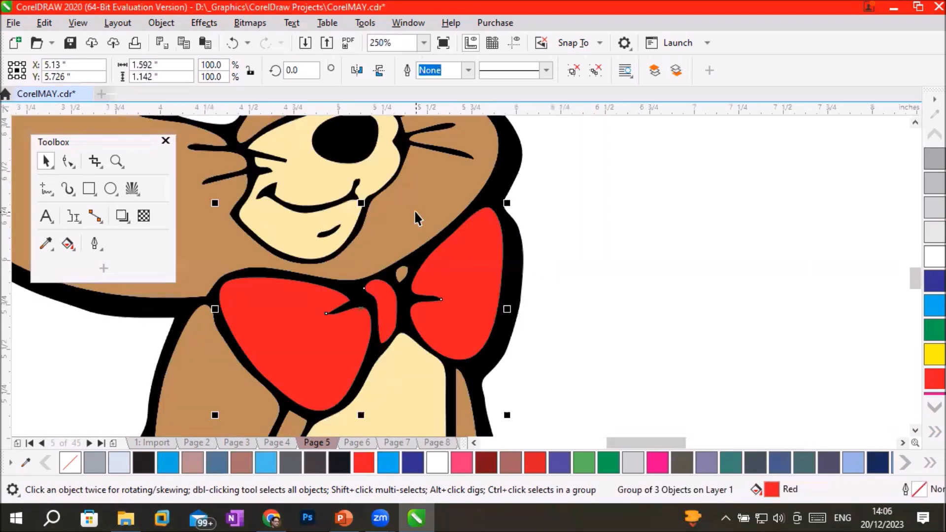
pyautogui.scroll(-3, 413, 210)
pyautogui.scroll(2, 358, 169)
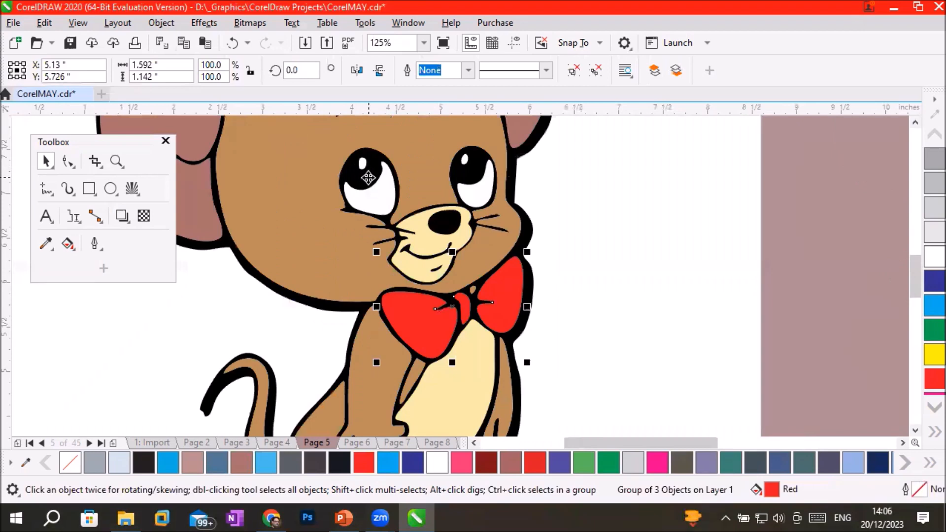
pyautogui.click(368, 177)
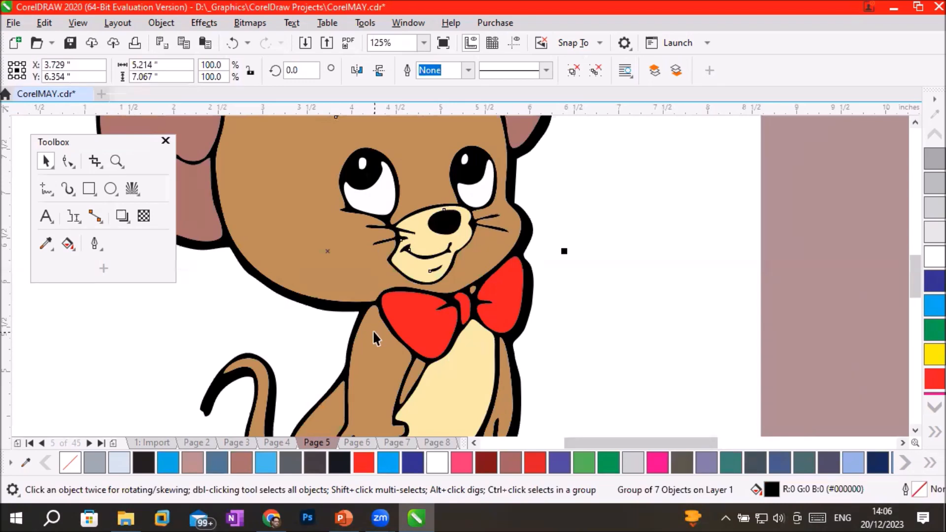
pyautogui.rightClick(362, 182)
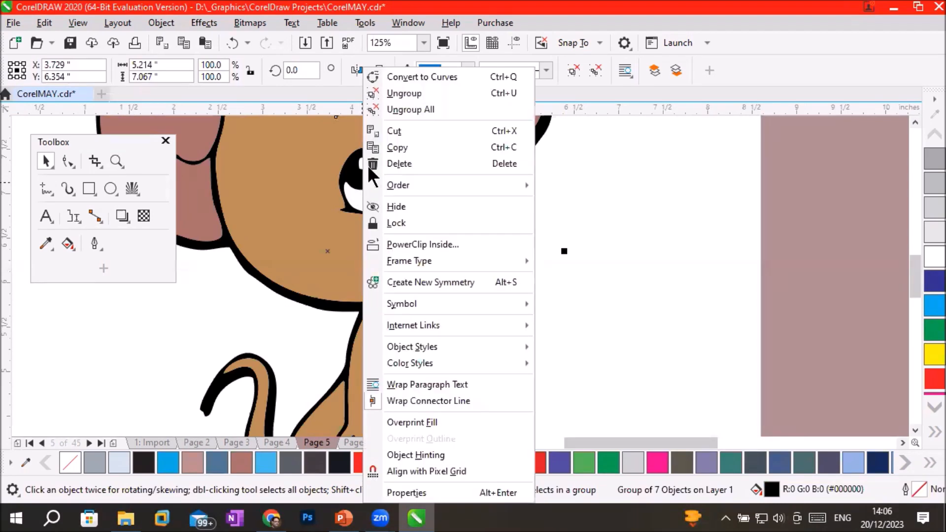
pyautogui.click(405, 93)
pyautogui.click(644, 223)
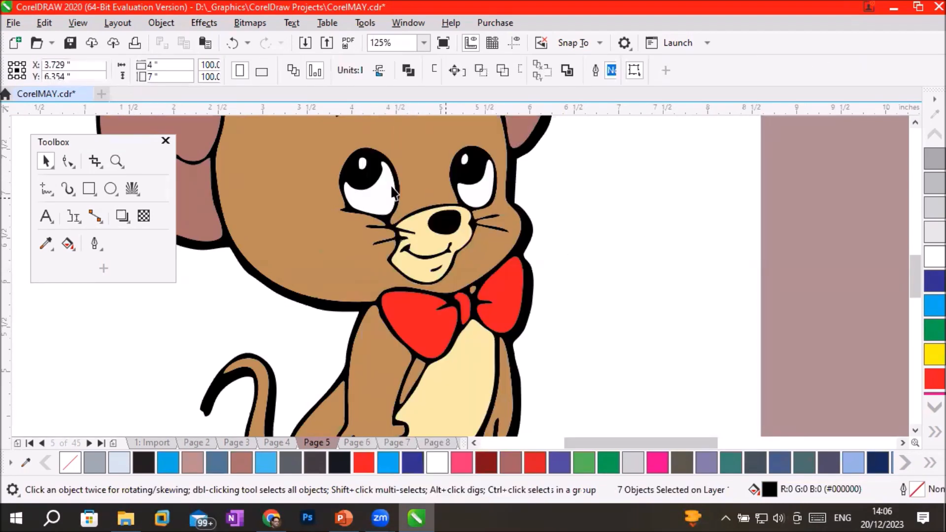
pyautogui.click(368, 183)
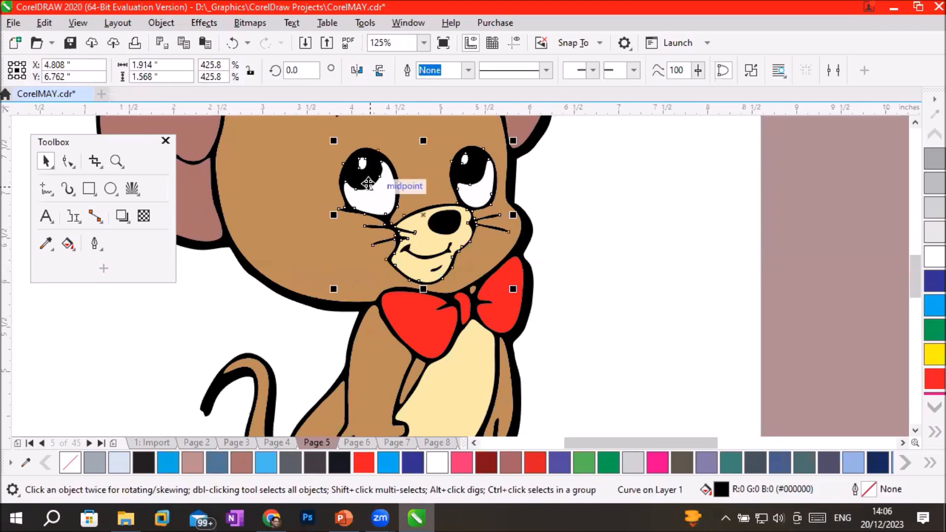
pyautogui.rightClick(368, 184)
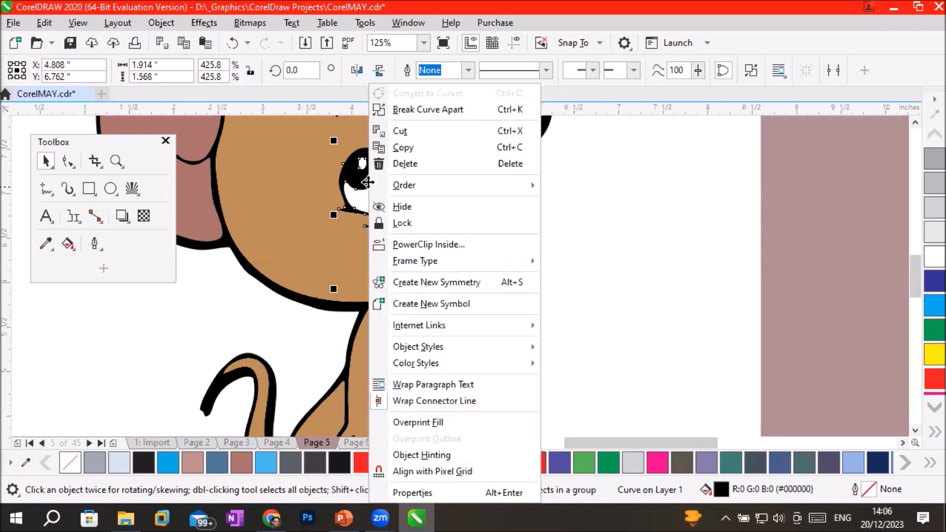
pyautogui.moveTo(373, 189)
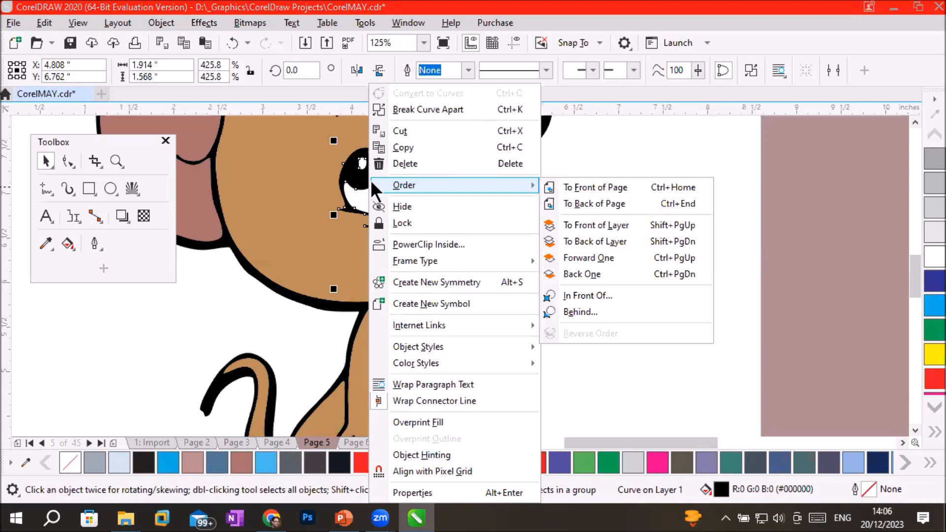
pyautogui.click(203, 295)
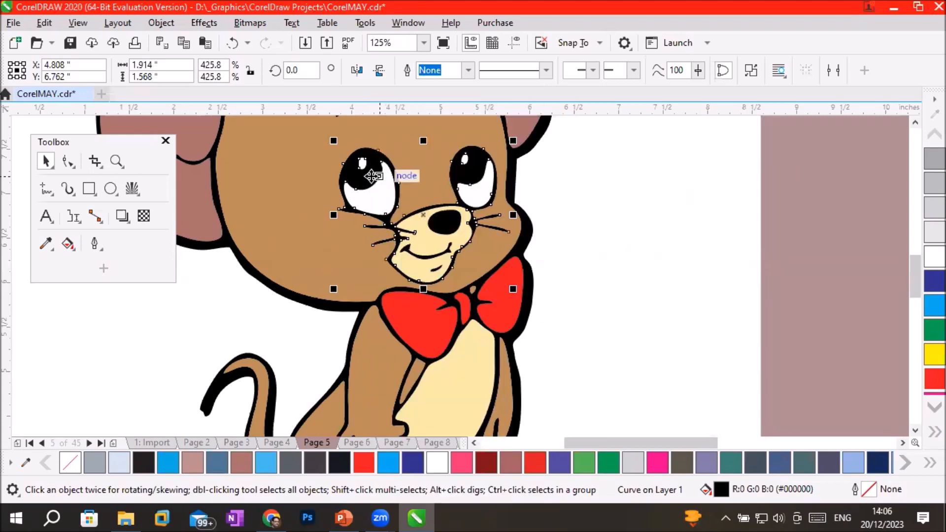
# Ungroup the white parts of the mouse's eyes into individual curves.
pyautogui.scroll(1, 514, 159)
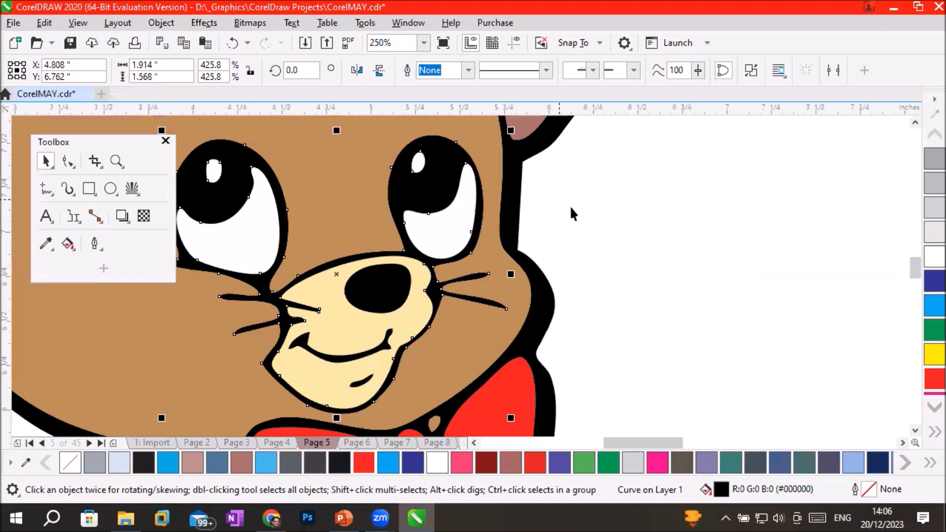
pyautogui.click(524, 209)
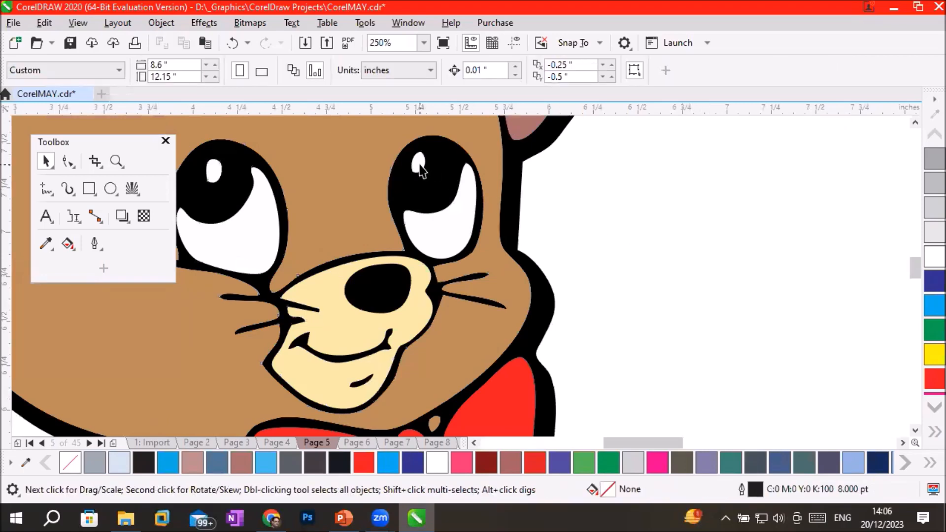
pyautogui.click(419, 164)
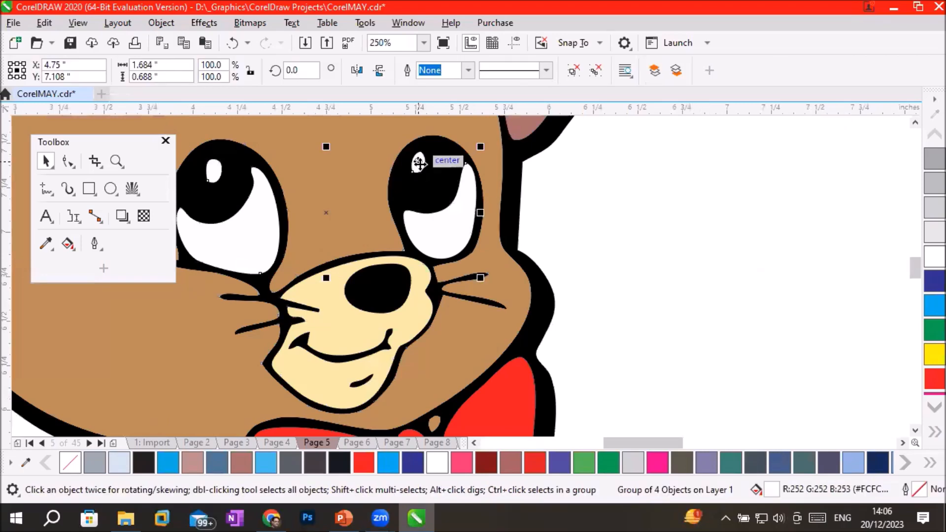
pyautogui.rightClick(418, 172)
pyautogui.click(463, 94)
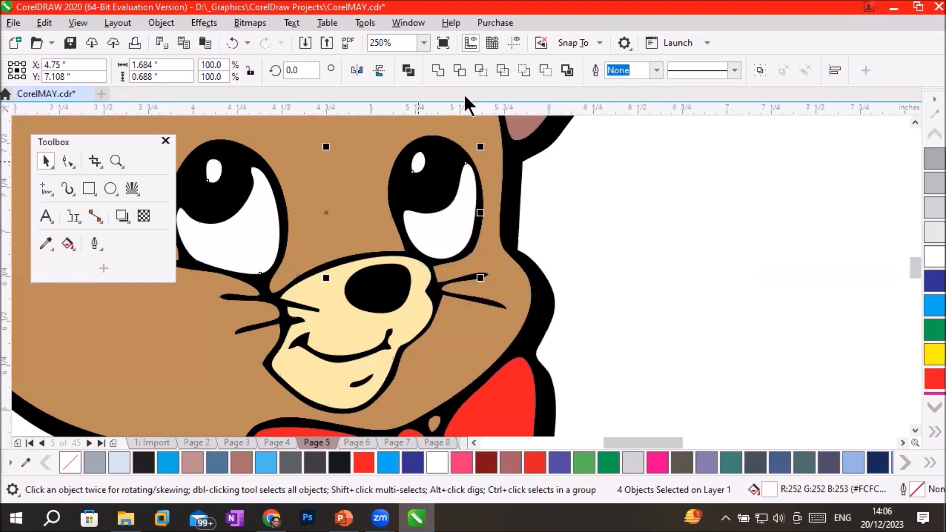
# Try dark red and 20% Black on the small highlight in the mouse's right-hand eye, and settle on a Magenta fill.
pyautogui.click(419, 163)
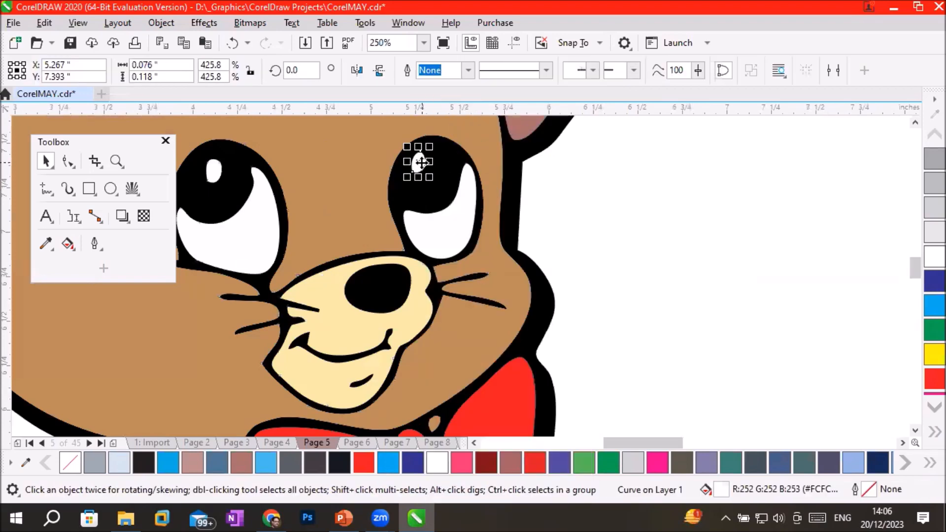
pyautogui.click(462, 462)
pyautogui.click(483, 466)
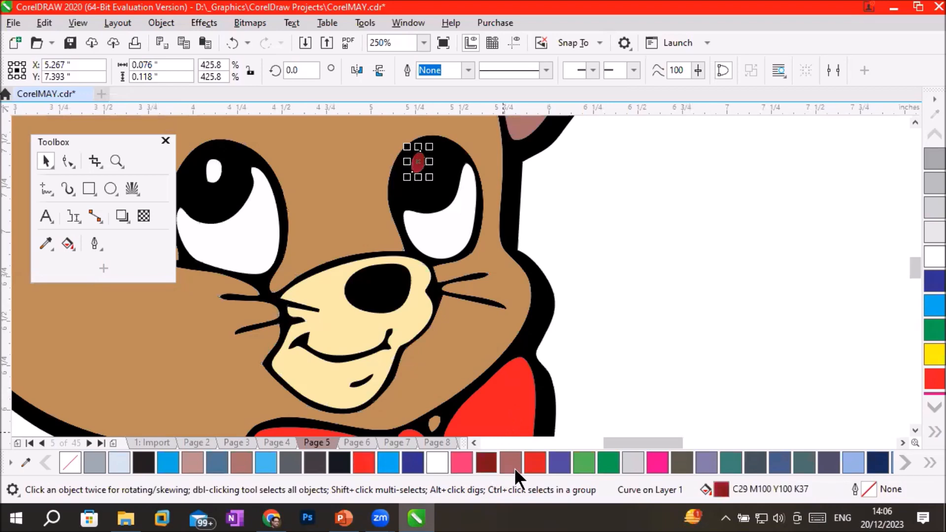
pyautogui.click(638, 456)
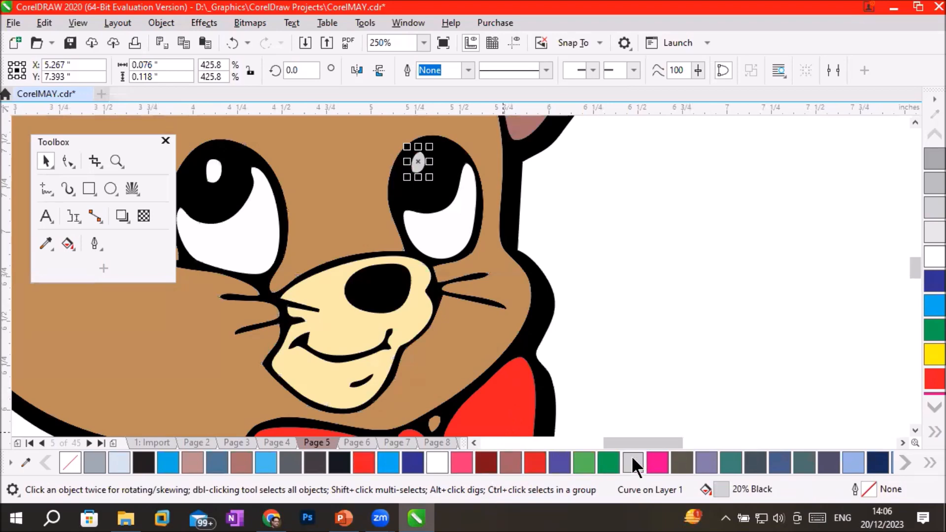
pyautogui.click(660, 460)
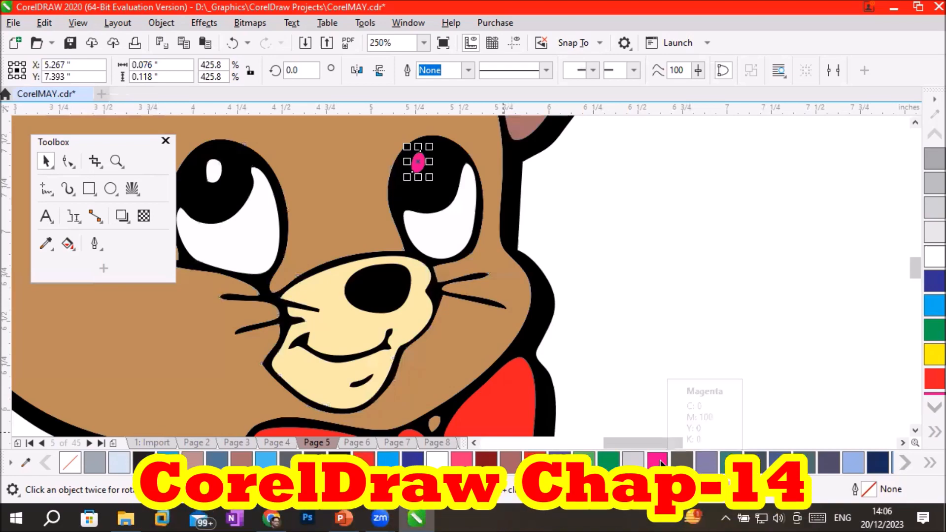
pyautogui.scroll(-5, 652, 411)
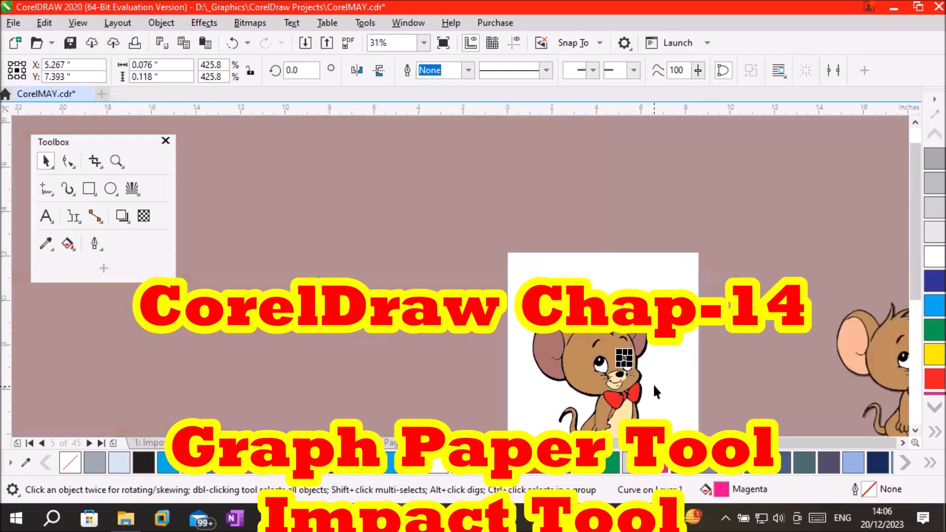